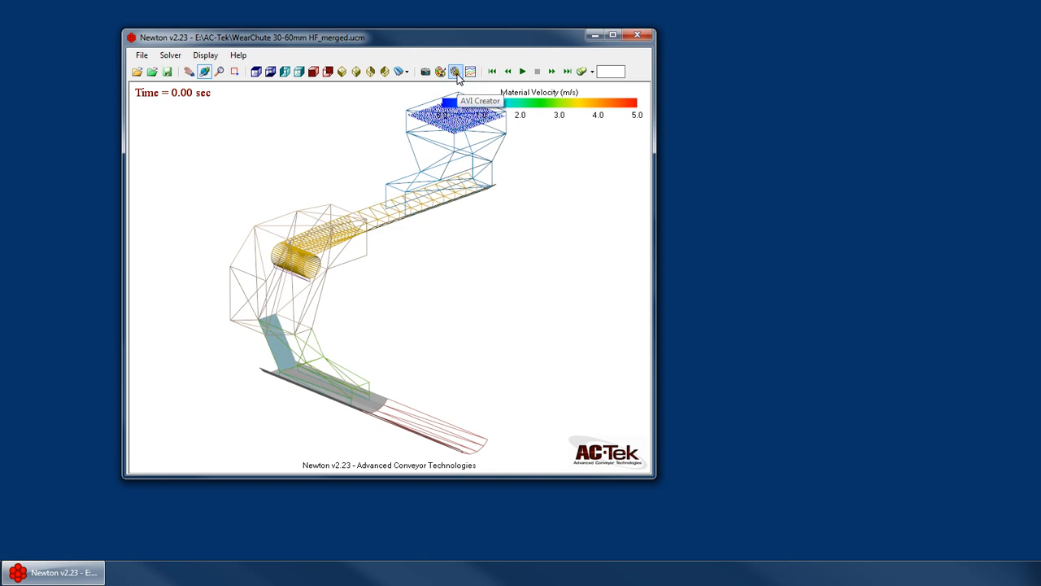
# Step: Open the AVI Creator and arrange its window beside the model window
pyautogui.click(455, 71)
pyautogui.moveTo(407, 132); pyautogui.dragTo(838, 59)
pyautogui.moveTo(529, 40); pyautogui.dragTo(408, 42)
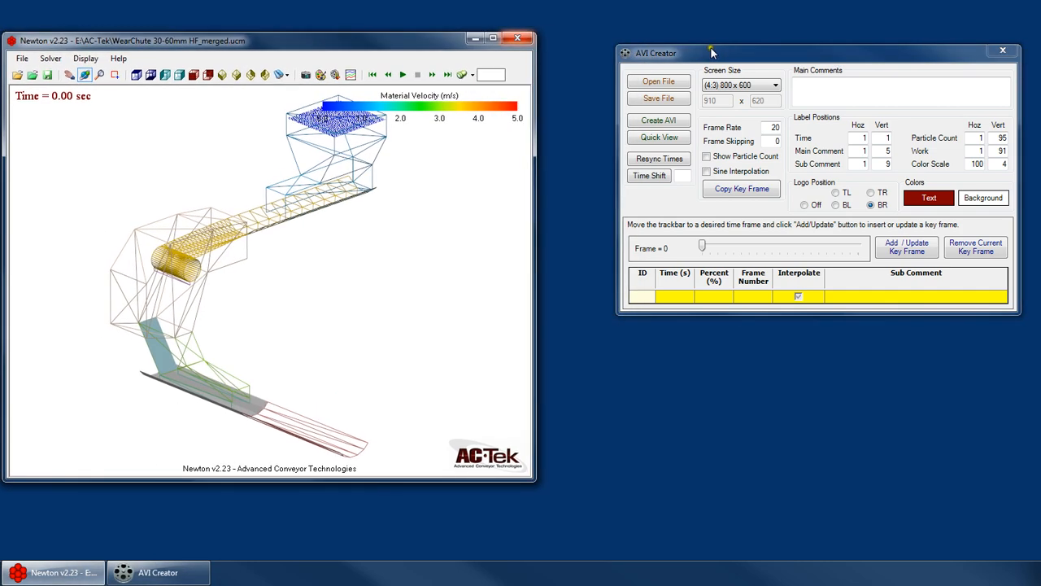
pyautogui.moveTo(283, 43); pyautogui.dragTo(303, 62)
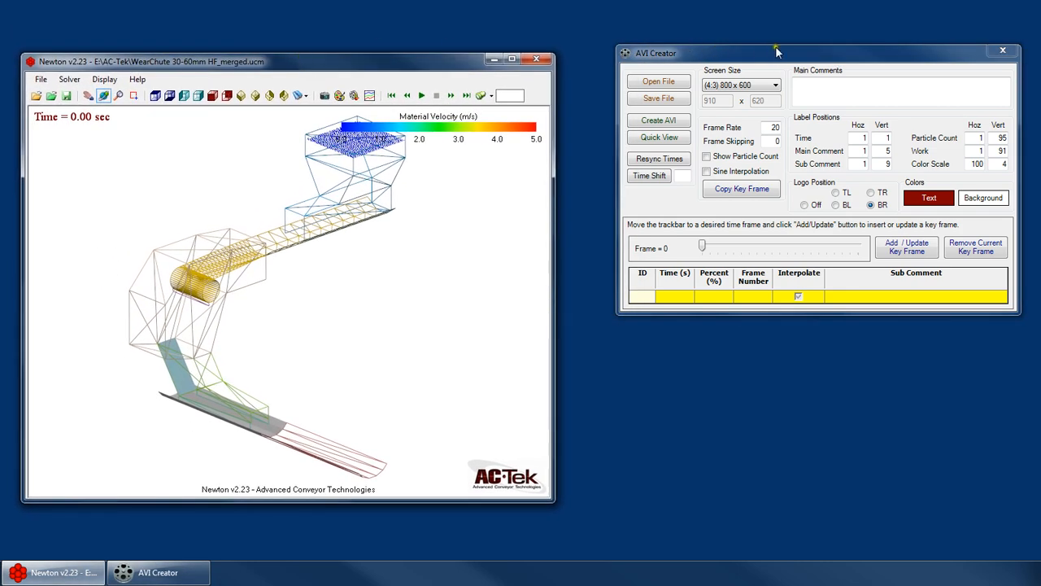
pyautogui.moveTo(777, 51); pyautogui.dragTo(783, 20)
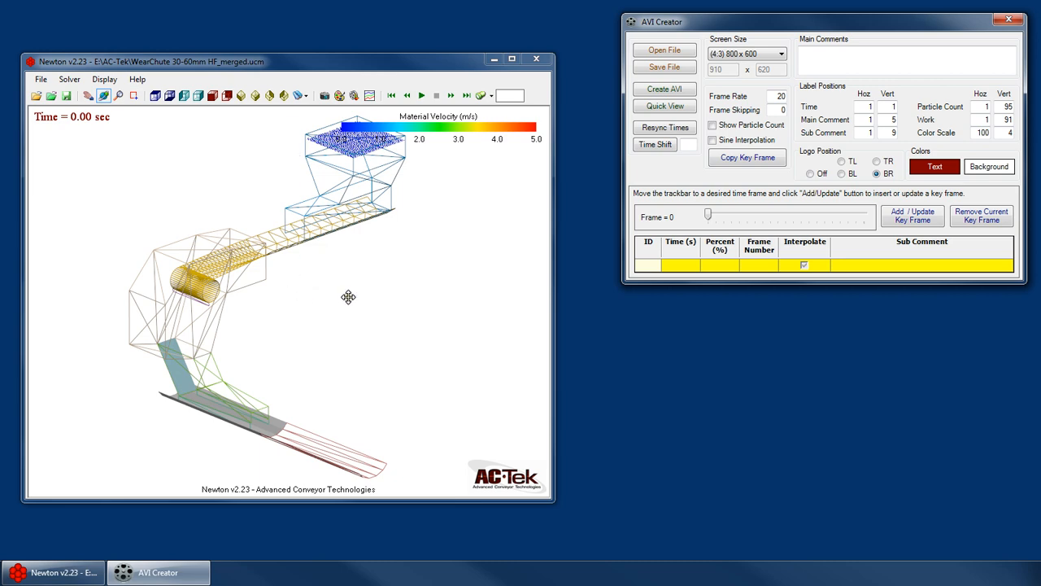
# Step: Open the Surface and Material Visualization window and place it beside the model, below the AVI Creator settings
pyautogui.moveTo(270, 305)
pyautogui.mouseDown()
pyautogui.moveTo(308, 277)
pyautogui.moveTo(225, 274)
pyautogui.moveTo(258, 267)
pyautogui.moveTo(274, 309)
pyautogui.mouseUp()
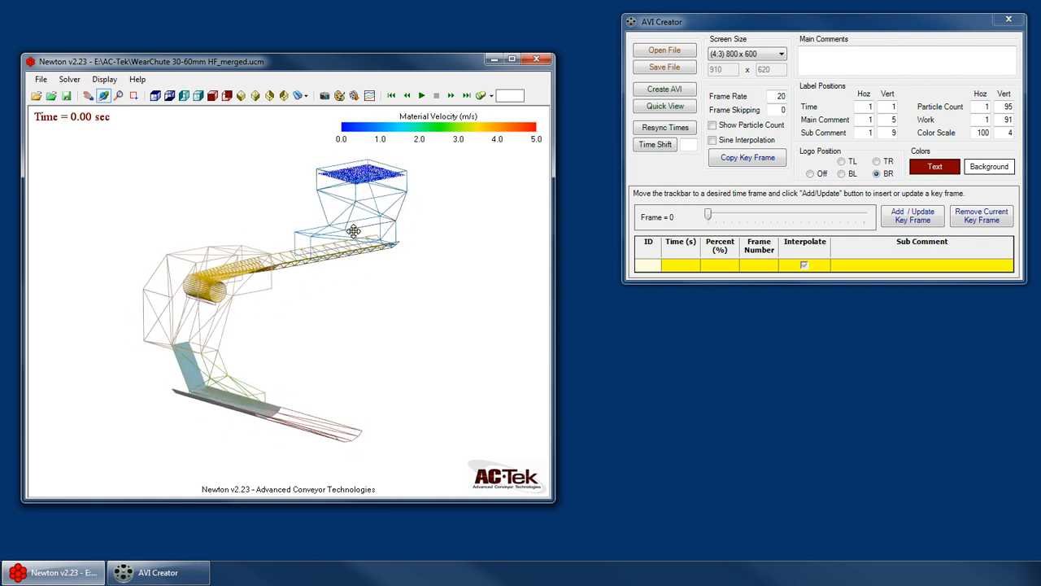
pyautogui.moveTo(354, 232); pyautogui.dragTo(353, 248, button='middle')
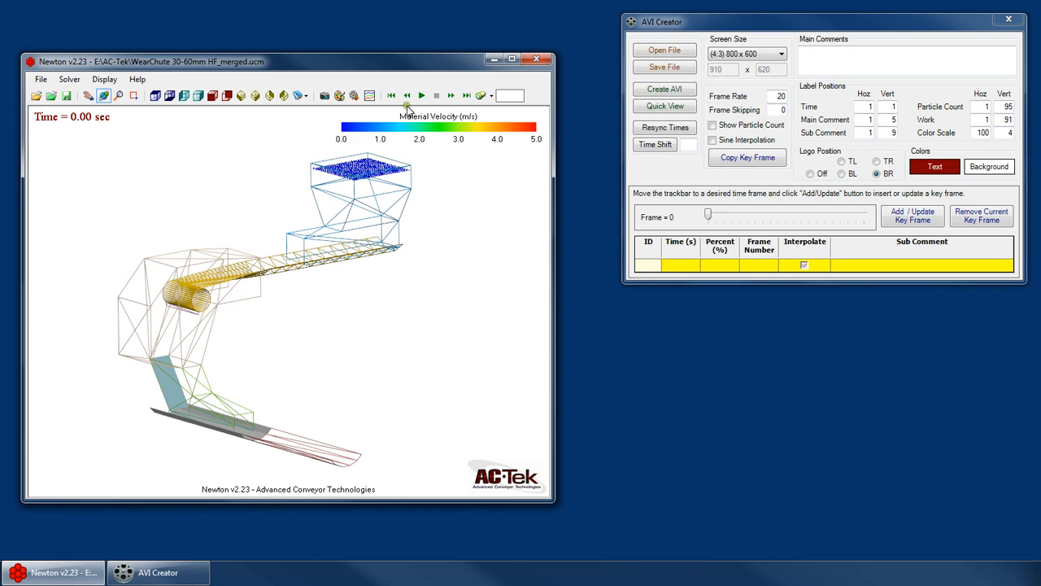
pyautogui.click(339, 96)
pyautogui.moveTo(222, 116); pyautogui.dragTo(750, 183)
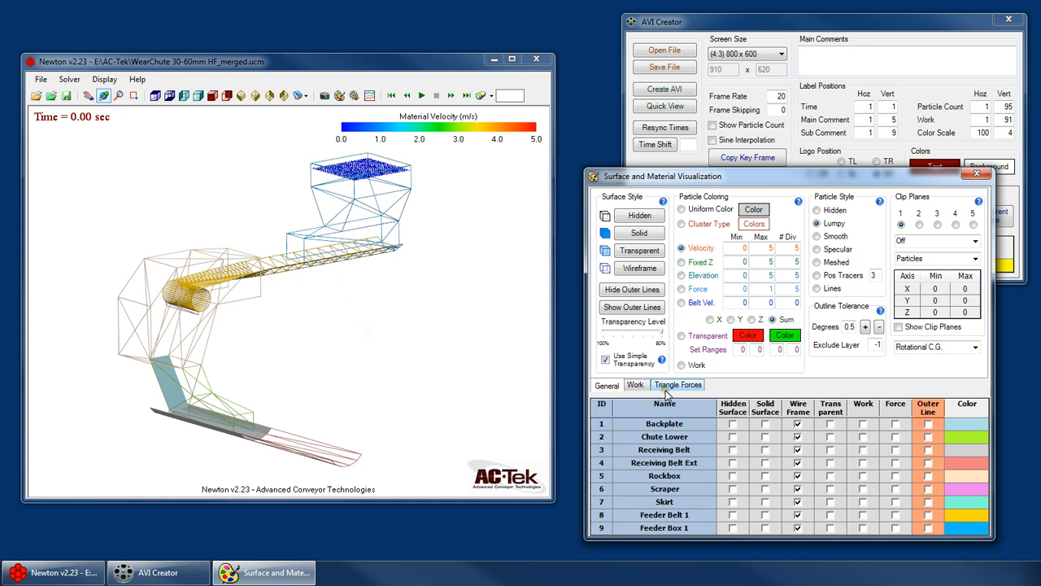
pyautogui.click(369, 96)
pyautogui.click(489, 115)
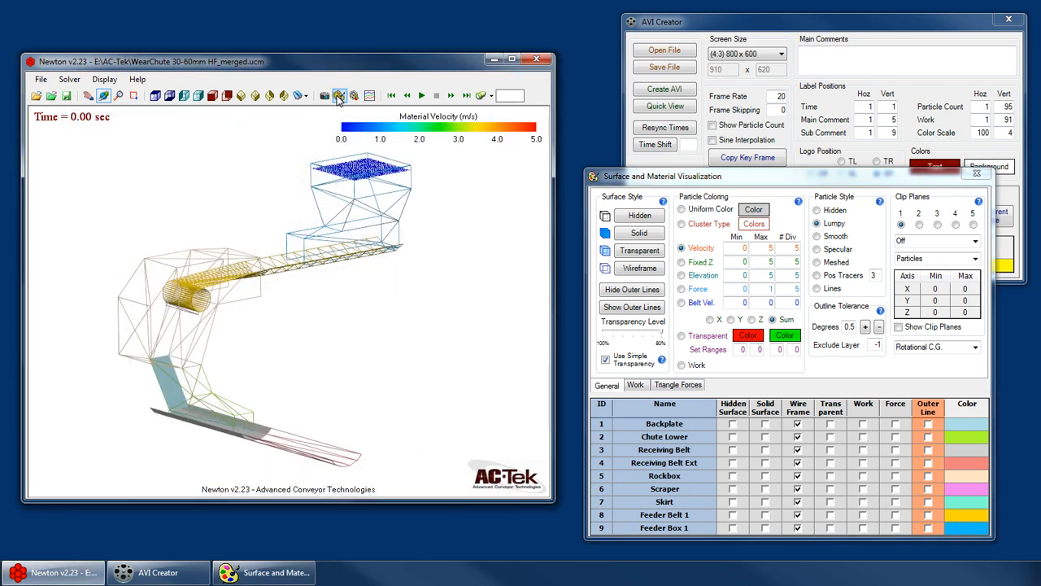
pyautogui.moveTo(753, 186); pyautogui.dragTo(409, 164)
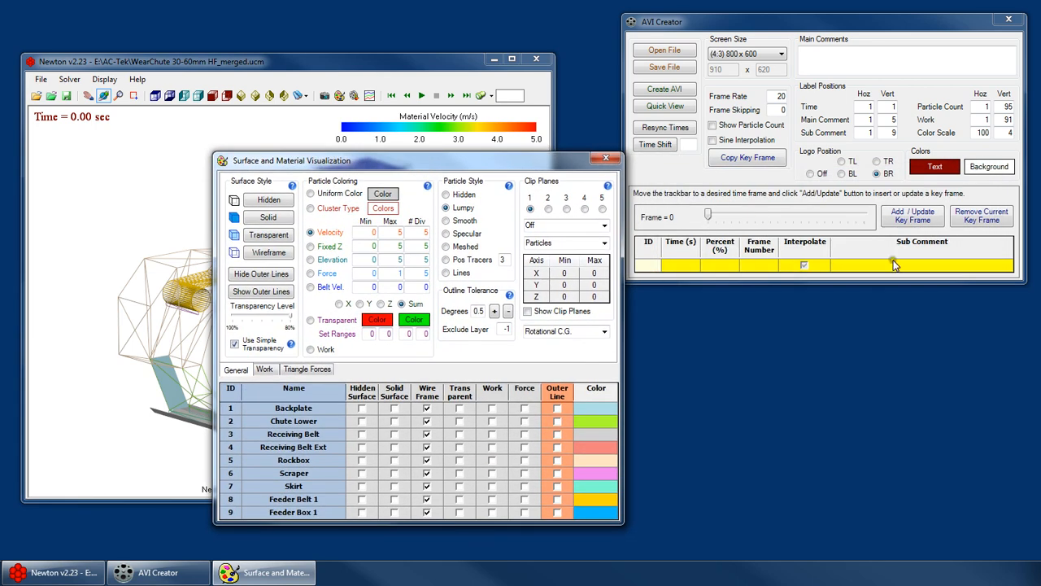
pyautogui.moveTo(541, 168); pyautogui.dragTo(510, 178)
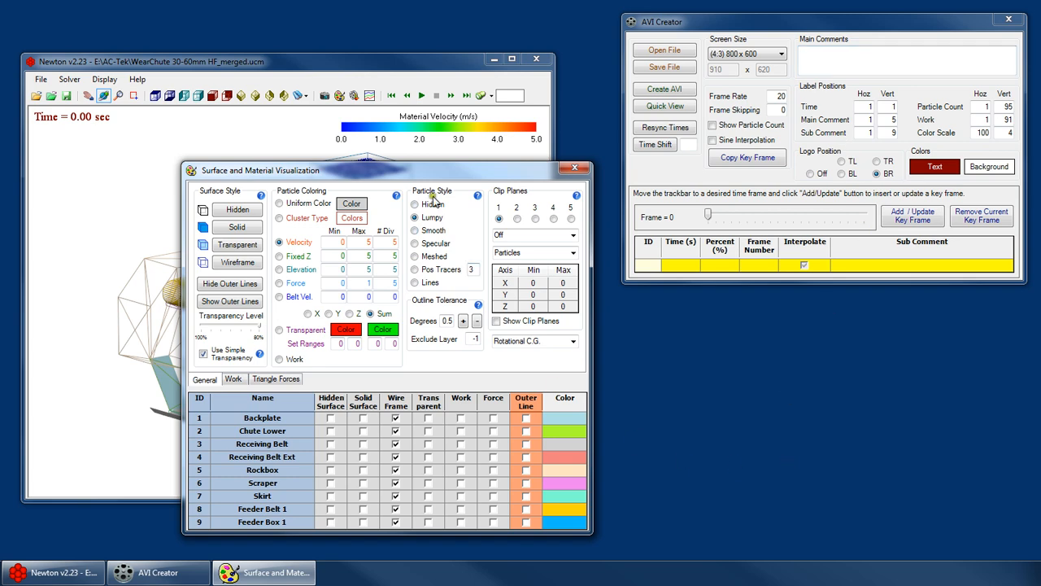
pyautogui.moveTo(412, 179); pyautogui.dragTo(799, 181)
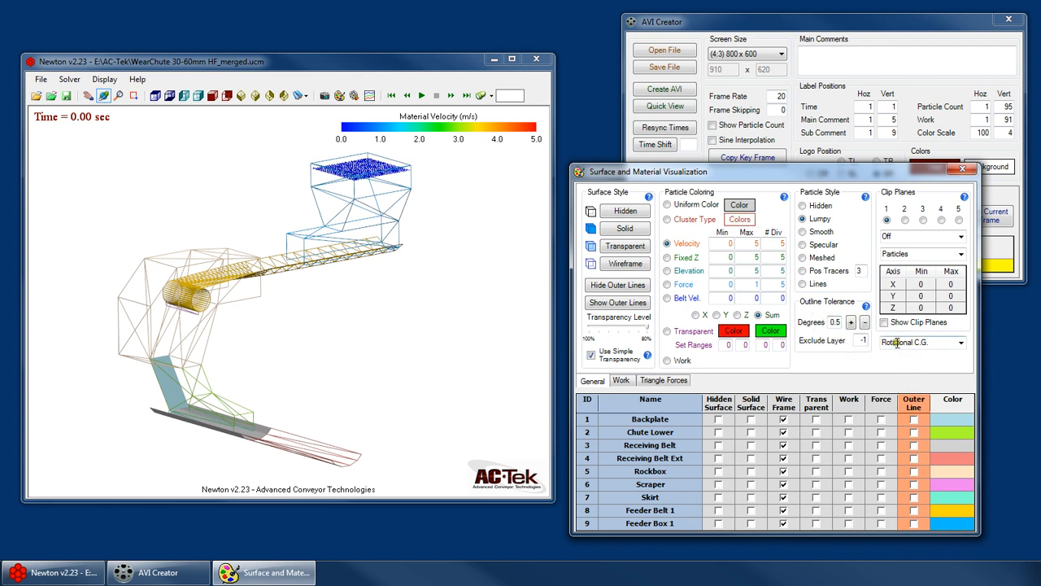
pyautogui.click(960, 342)
pyautogui.click(960, 343)
pyautogui.moveTo(782, 174); pyautogui.dragTo(405, 161)
pyautogui.click(871, 119)
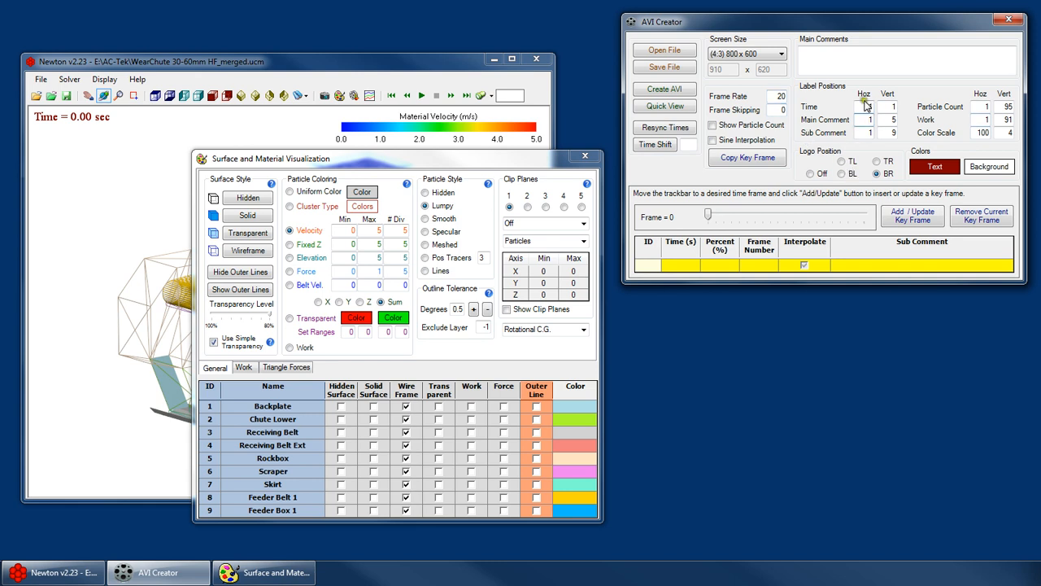
pyautogui.click(867, 106)
pyautogui.moveTo(407, 163); pyautogui.dragTo(743, 173)
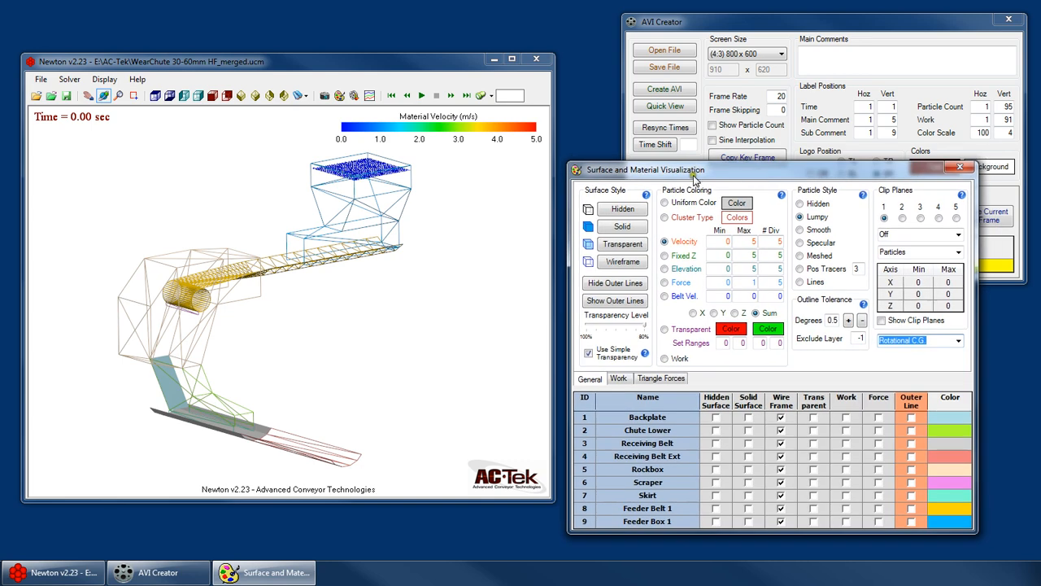
# Step: Switch the model to another isometric preset view and orbit it to a lower viewing angle
pyautogui.moveTo(242, 67); pyautogui.dragTo(254, 64)
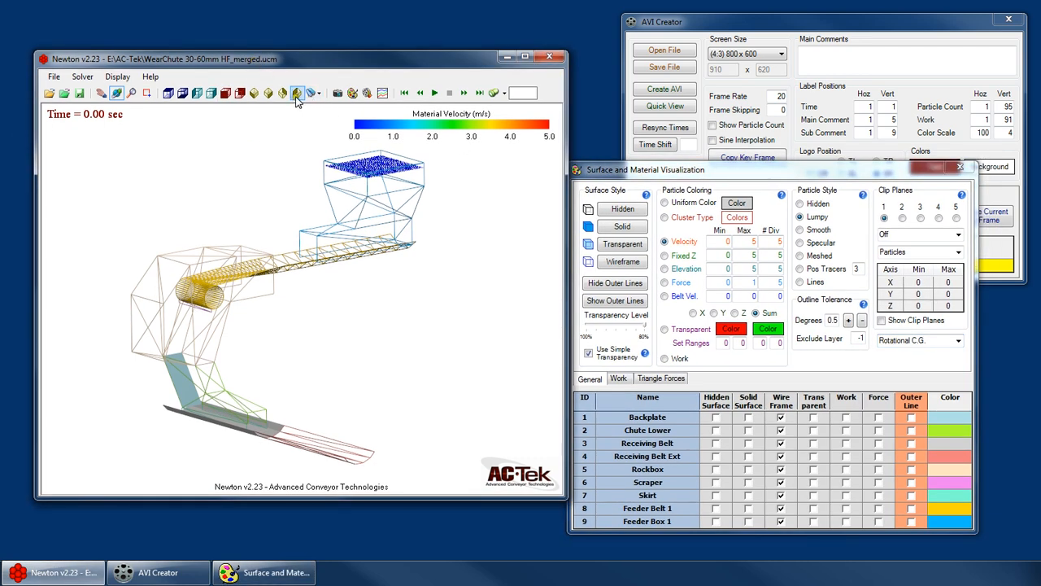
pyautogui.click(296, 94)
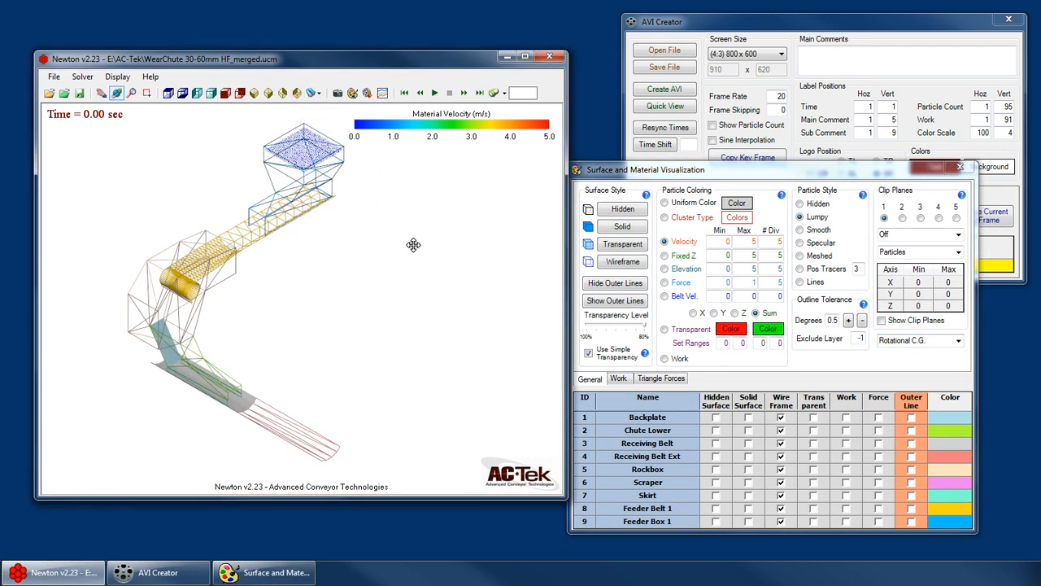
pyautogui.scroll(-2, 381, 249)
pyautogui.scroll(2, 253, 231)
pyautogui.rightClick(276, 218)
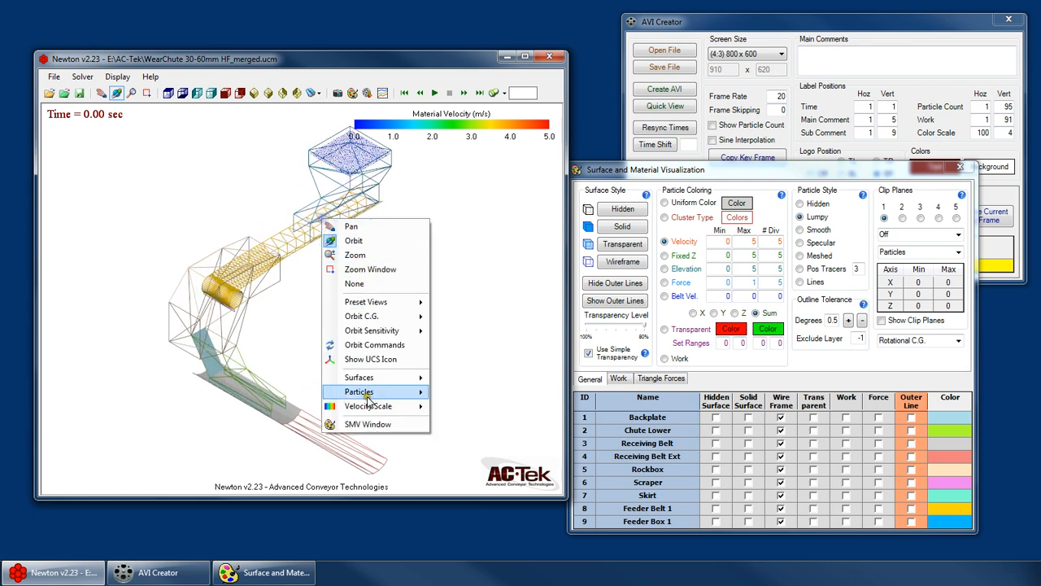
pyautogui.click(325, 360)
pyautogui.moveTo(353, 476); pyautogui.dragTo(377, 450)
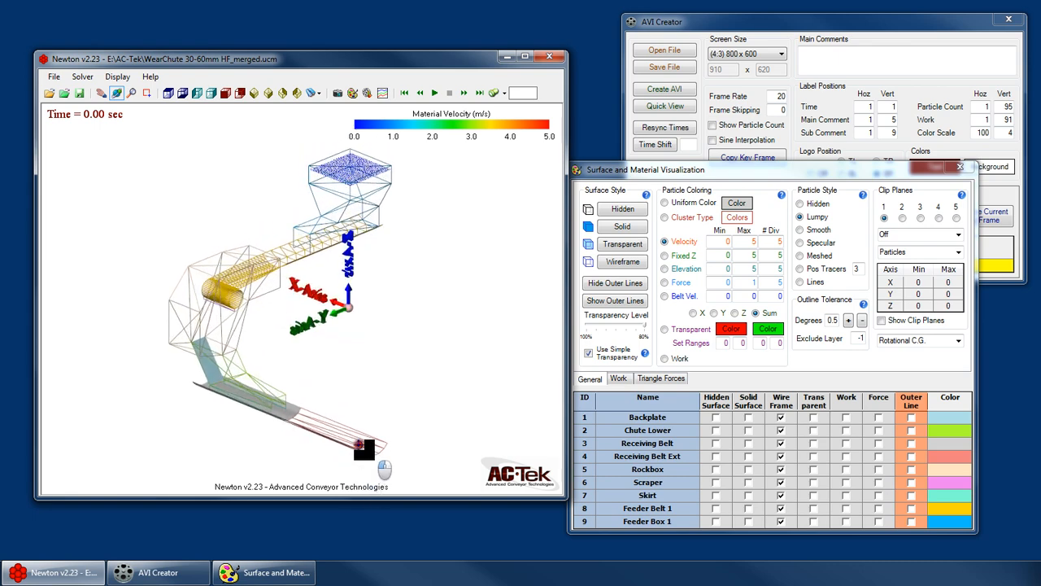
# Step: Enlarge the chute model slightly and pan it so the hopper clears the velocity scale
pyautogui.scroll(2, 275, 229)
pyautogui.scroll(-1, 287, 249)
pyautogui.rightClick(307, 241)
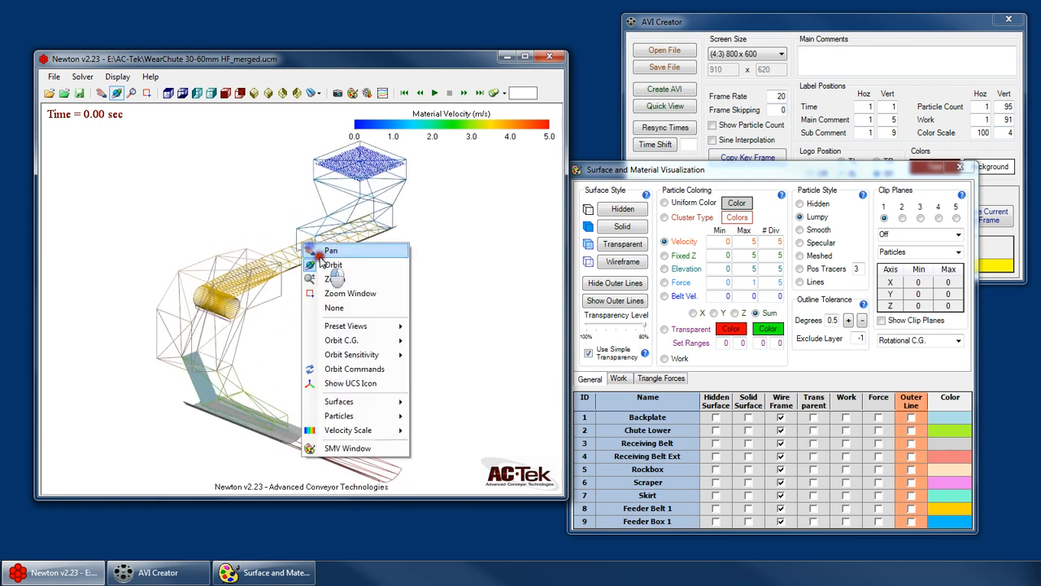
pyautogui.click(320, 251)
pyautogui.moveTo(322, 253); pyautogui.dragTo(310, 255)
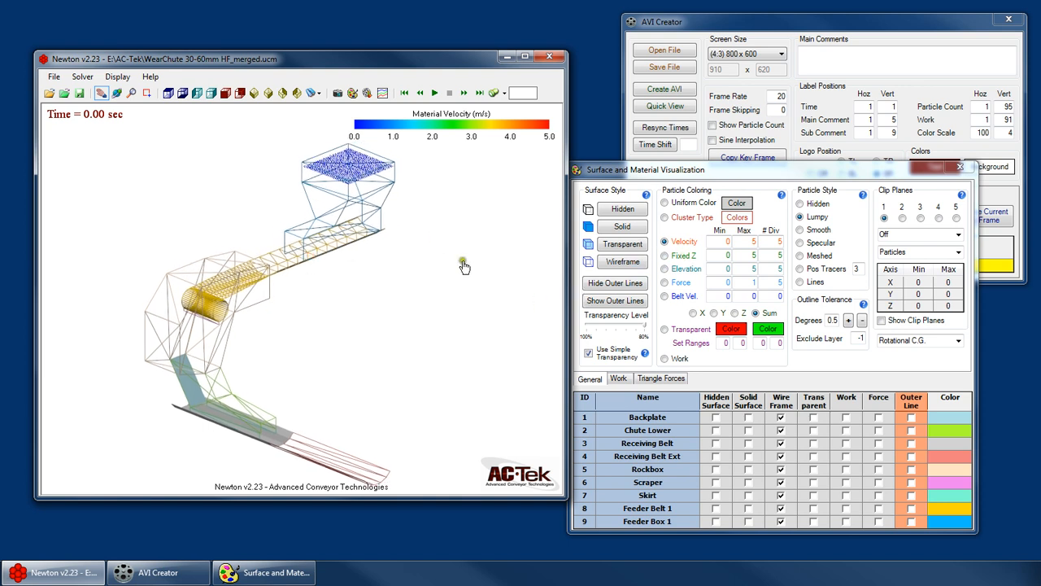
# Step: Display all model surfaces as transparent with their outer lines shown
pyautogui.rightClick(249, 232)
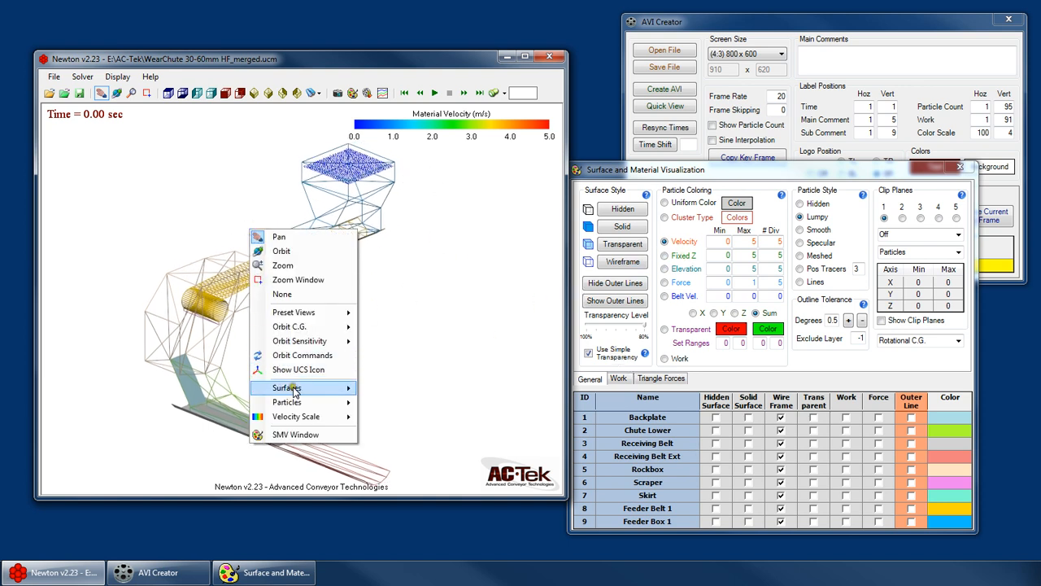
pyautogui.moveTo(306, 388)
pyautogui.click(404, 404)
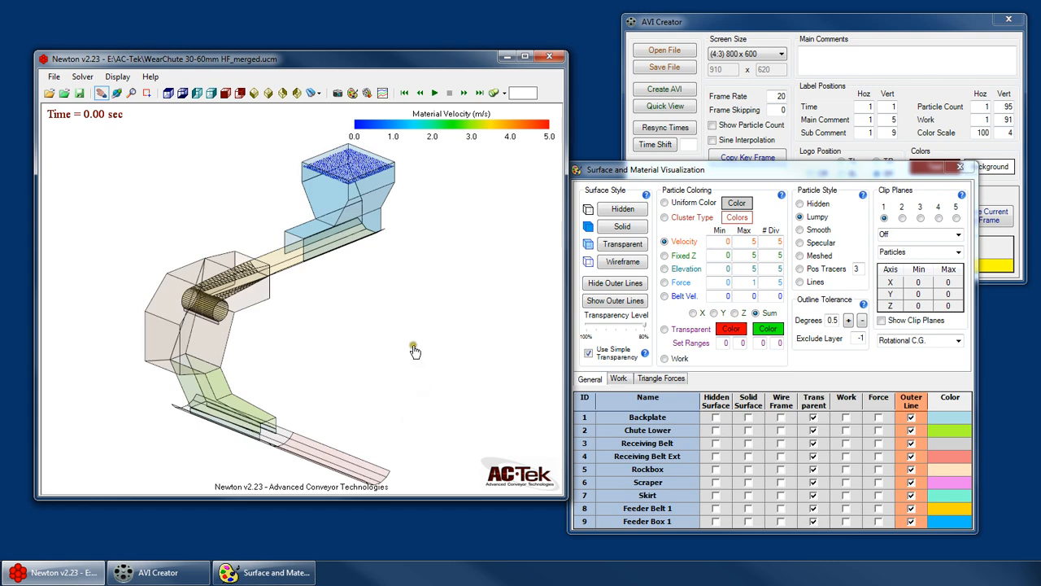
# Step: Try the Solid style, return all surfaces to Transparent, disable simple transparency and set the transparency level to 0%
pyautogui.click(737, 30)
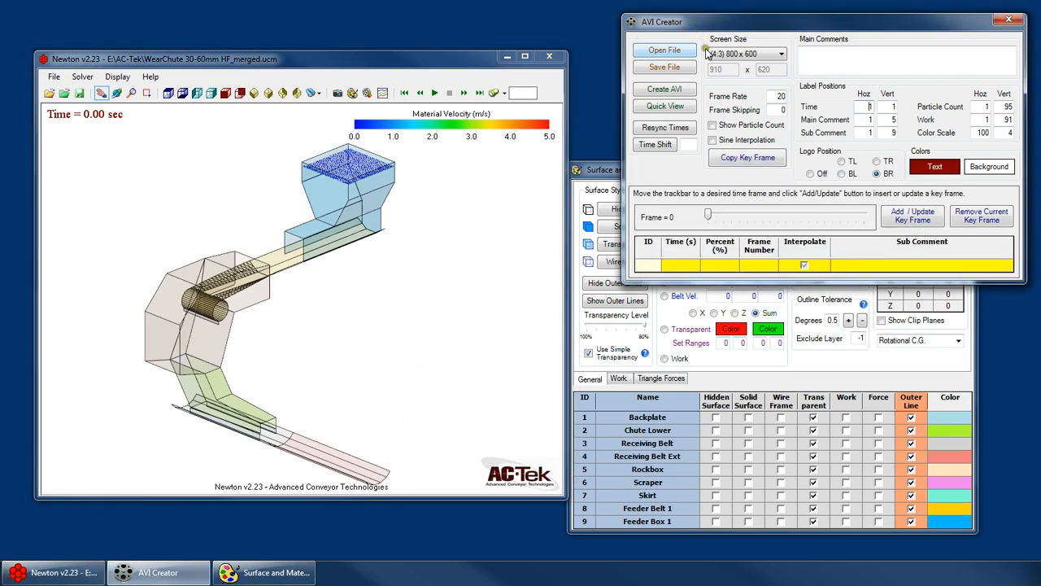
pyautogui.moveTo(593, 183); pyautogui.dragTo(593, 188)
pyautogui.click(622, 230)
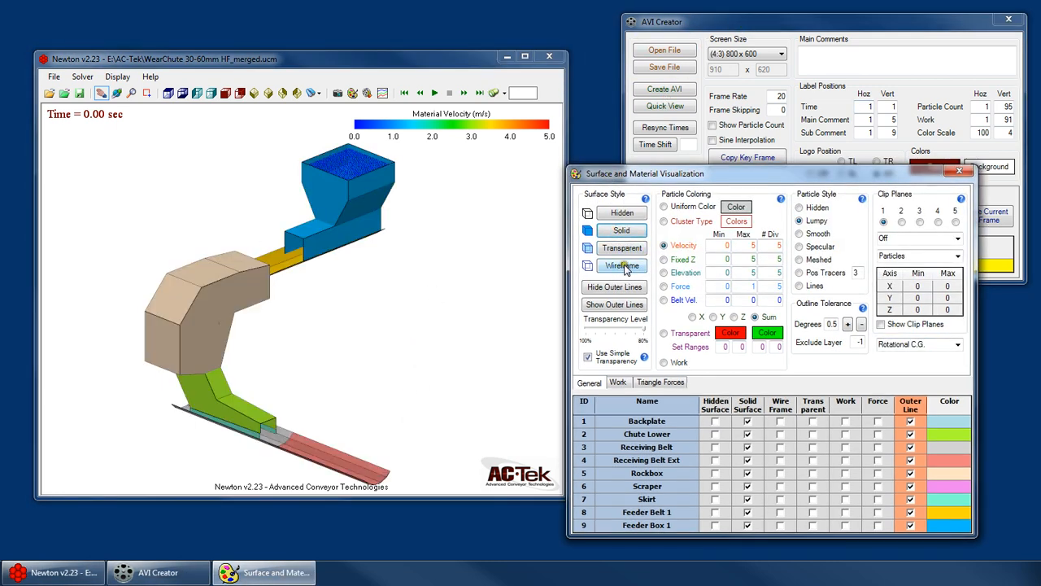
pyautogui.click(621, 248)
pyautogui.click(616, 356)
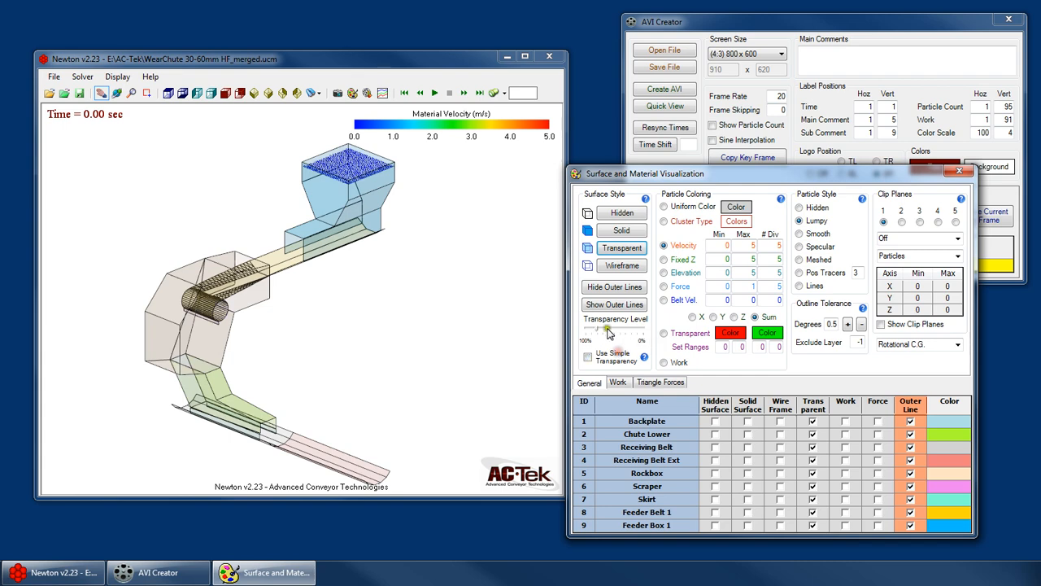
pyautogui.moveTo(598, 332); pyautogui.dragTo(650, 335)
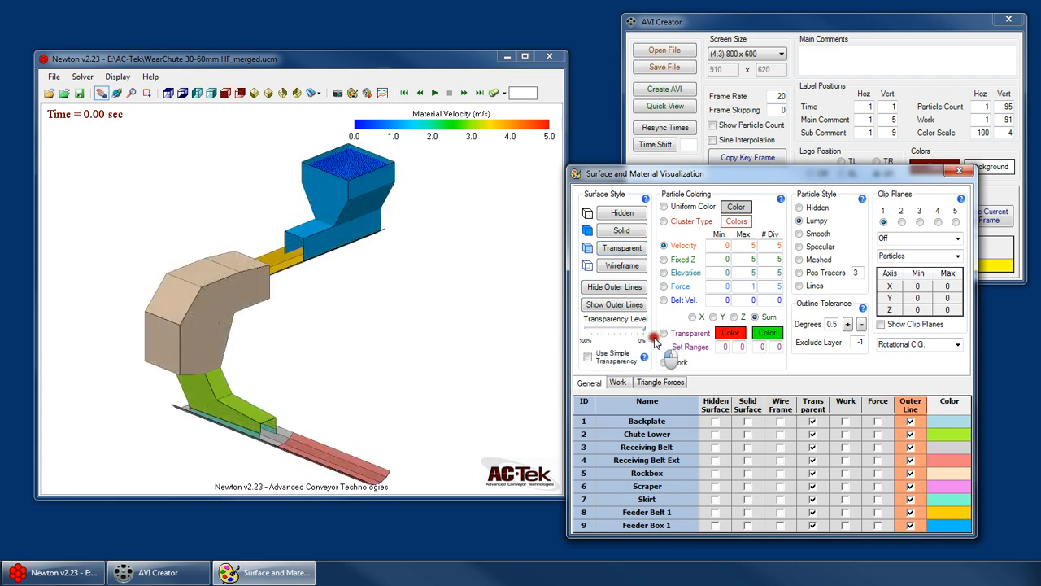
# Step: Add the first key frame of the animation at frame 0 with the current view and surface settings
pyautogui.click(801, 28)
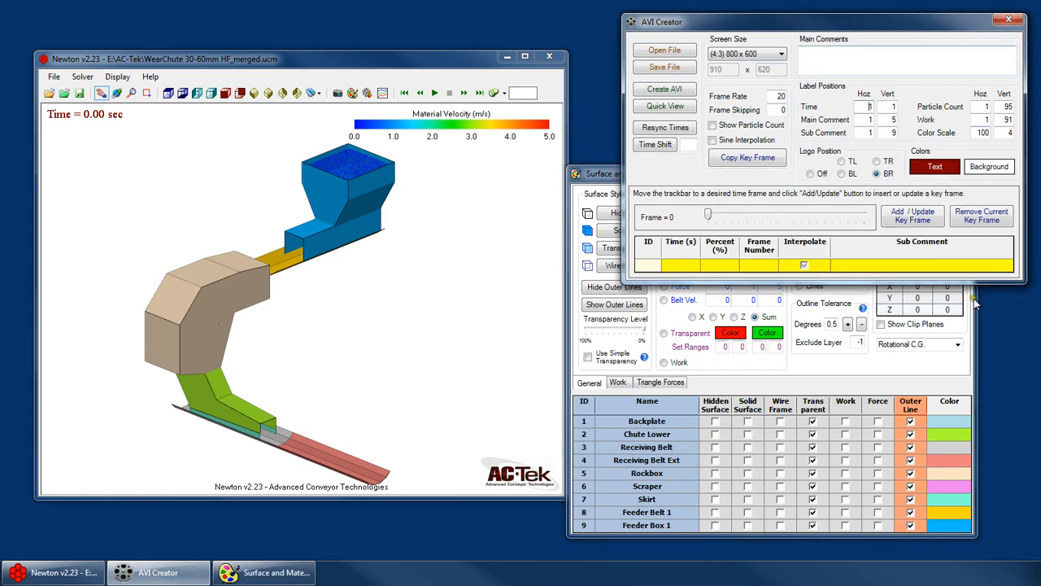
pyautogui.click(917, 217)
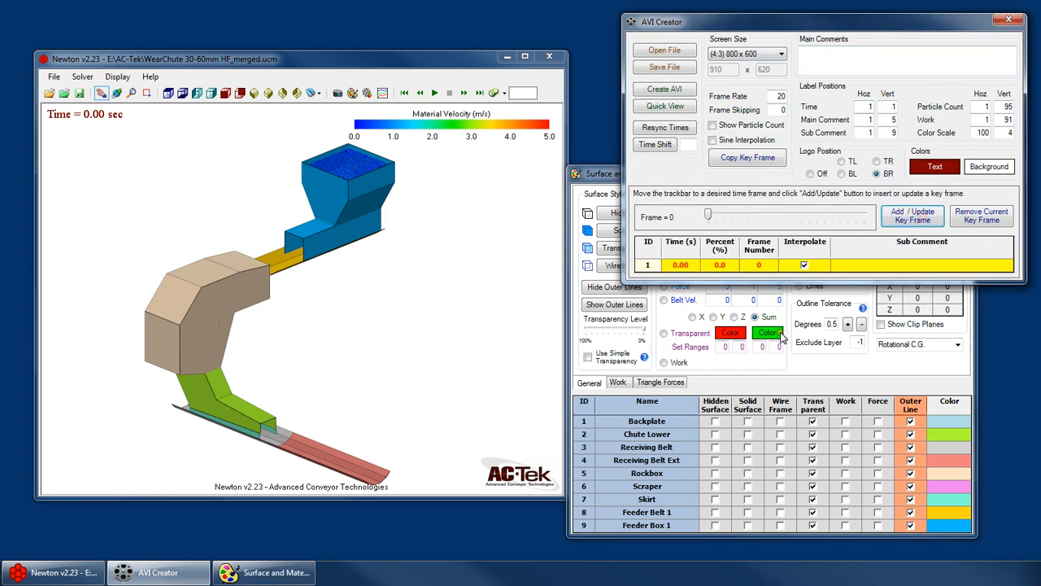
pyautogui.click(829, 375)
# Step: Move the animation to frame 250 and add a second key frame there
pyautogui.click(805, 74)
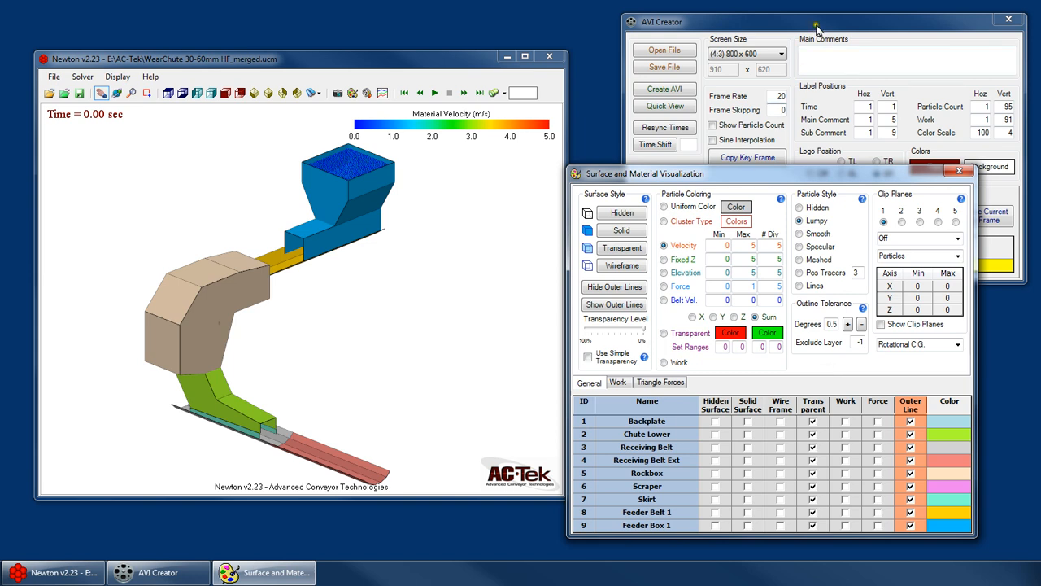
pyautogui.moveTo(710, 218); pyautogui.dragTo(717, 217)
pyautogui.click(912, 216)
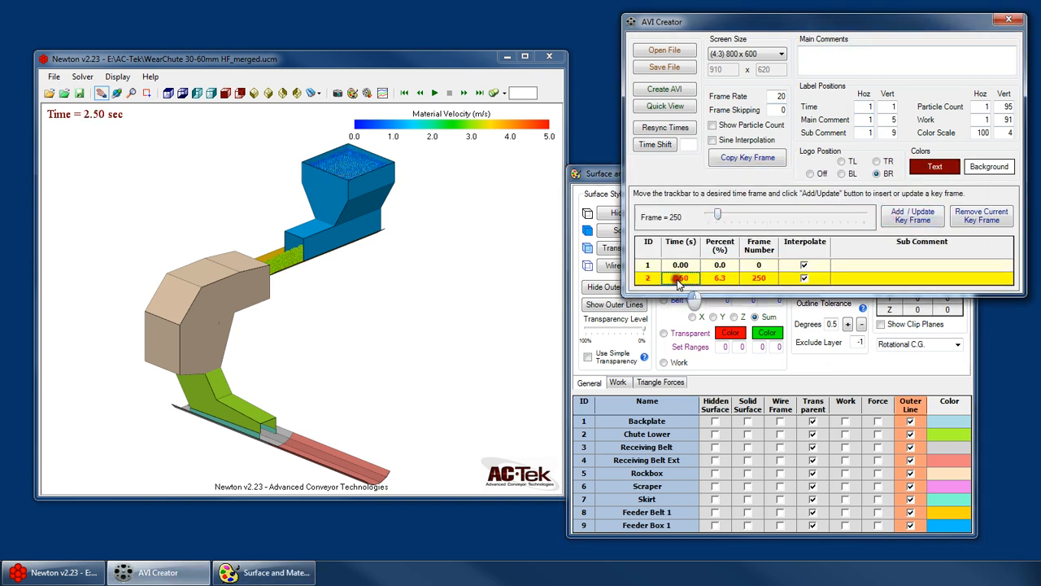
# Step: Set the second key frame's time to 1.5 s
pyautogui.click(680, 278)
pyautogui.write('1.5')
pyautogui.press('Return')
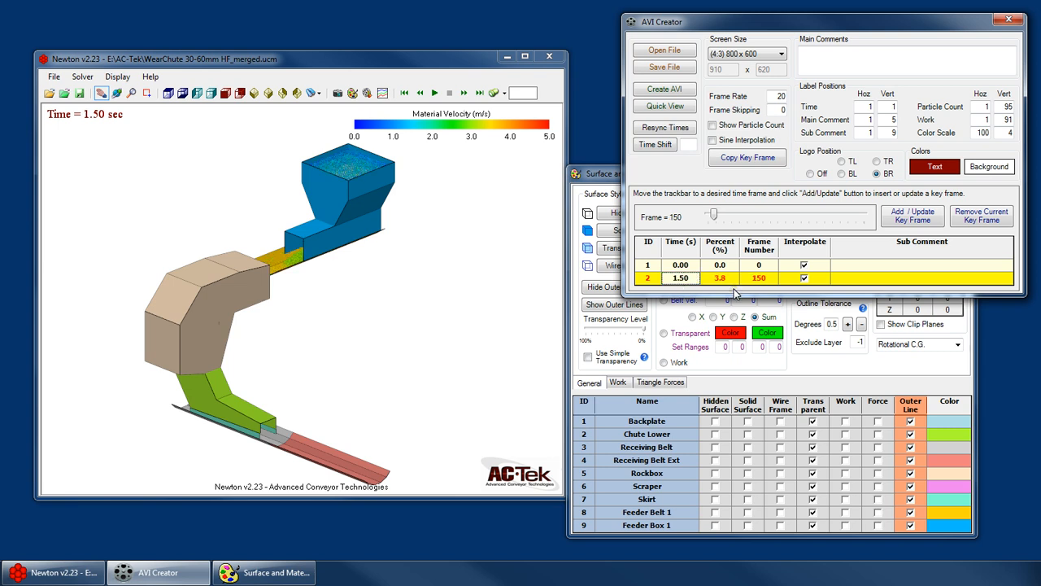
# Step: Set the second key frame's time to 3 s
pyautogui.click(692, 265)
pyautogui.click(695, 279)
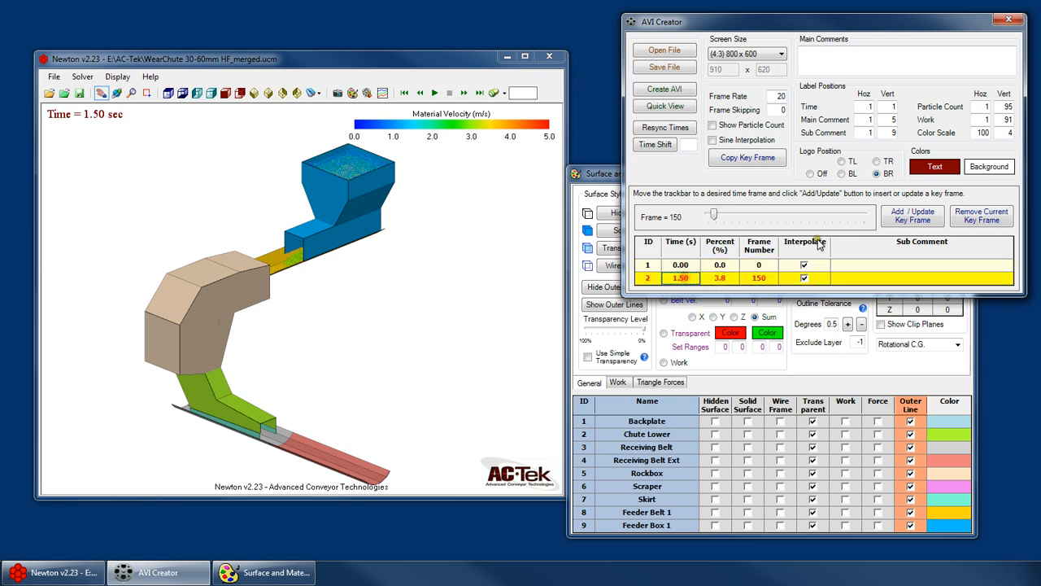
pyautogui.click(691, 279)
pyautogui.write('2')
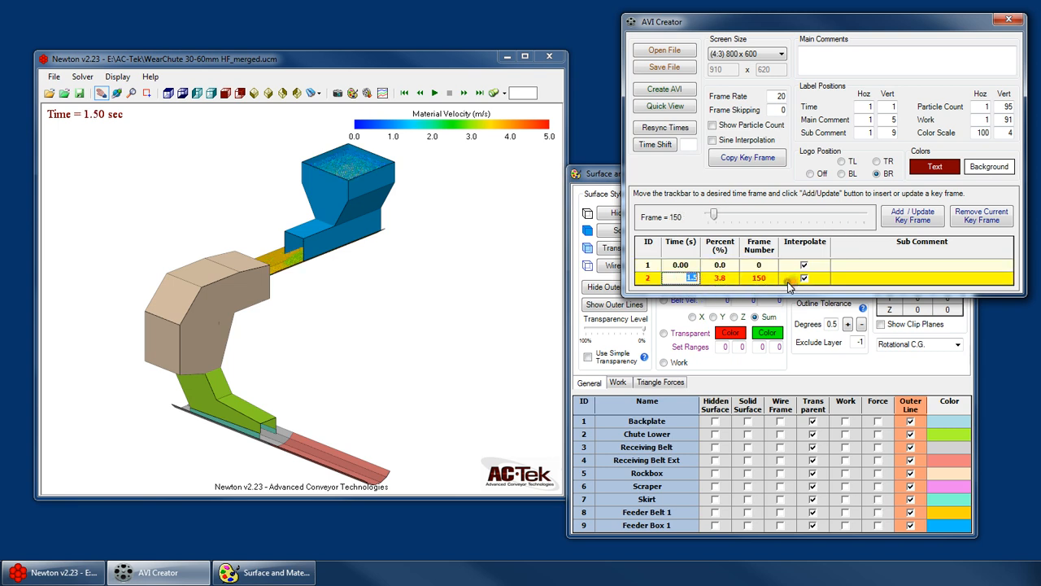
pyautogui.press('Return')
pyautogui.write('3')
pyautogui.press('Return')
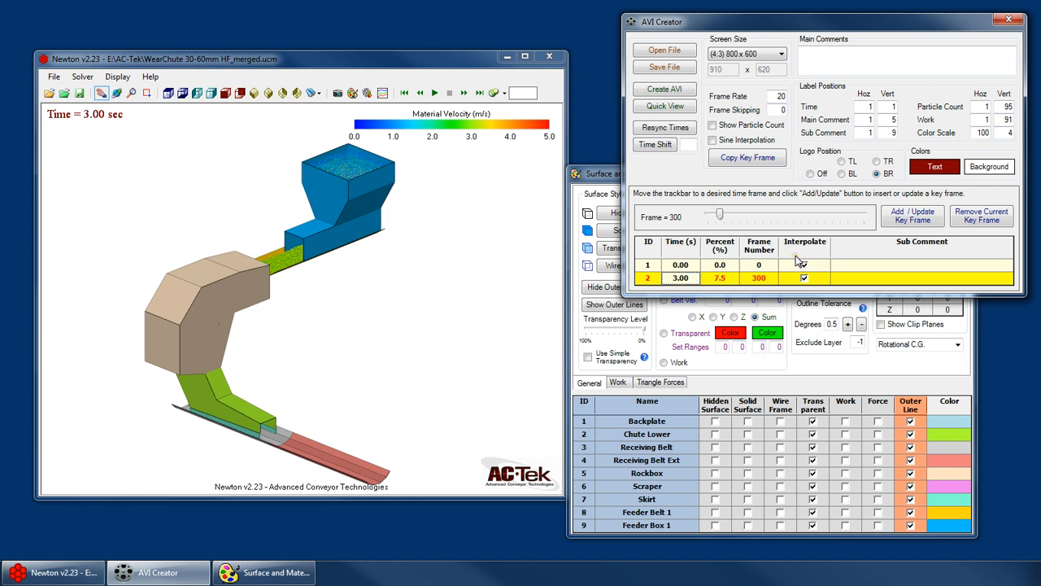
# Step: Set the second key frame's position to 8 percent of the simulation
pyautogui.click(717, 277)
pyautogui.write('8')
pyautogui.press('Return')
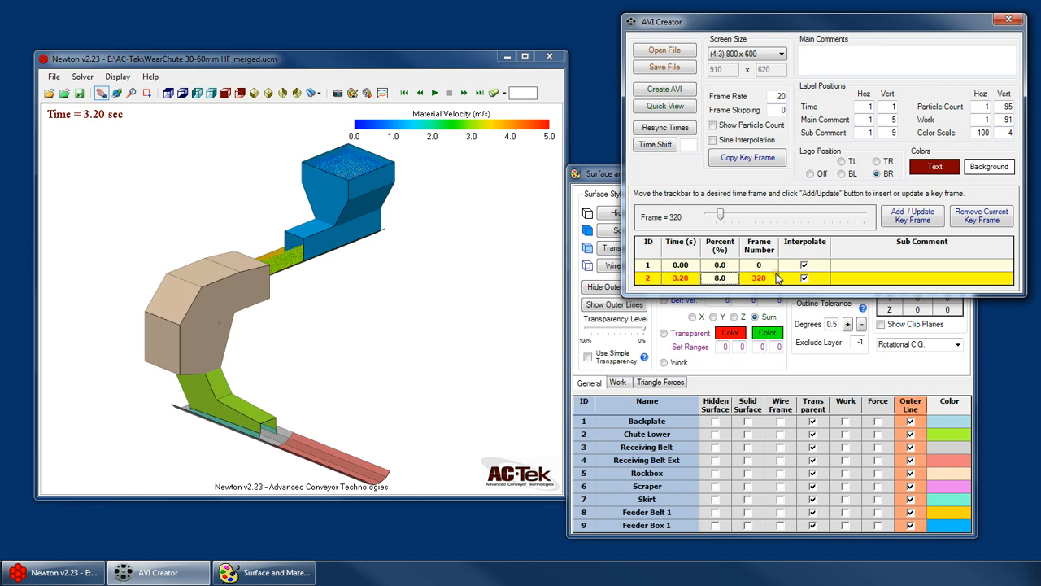
# Step: Set the second key frame's frame number to 520
pyautogui.click(773, 277)
pyautogui.write('52')
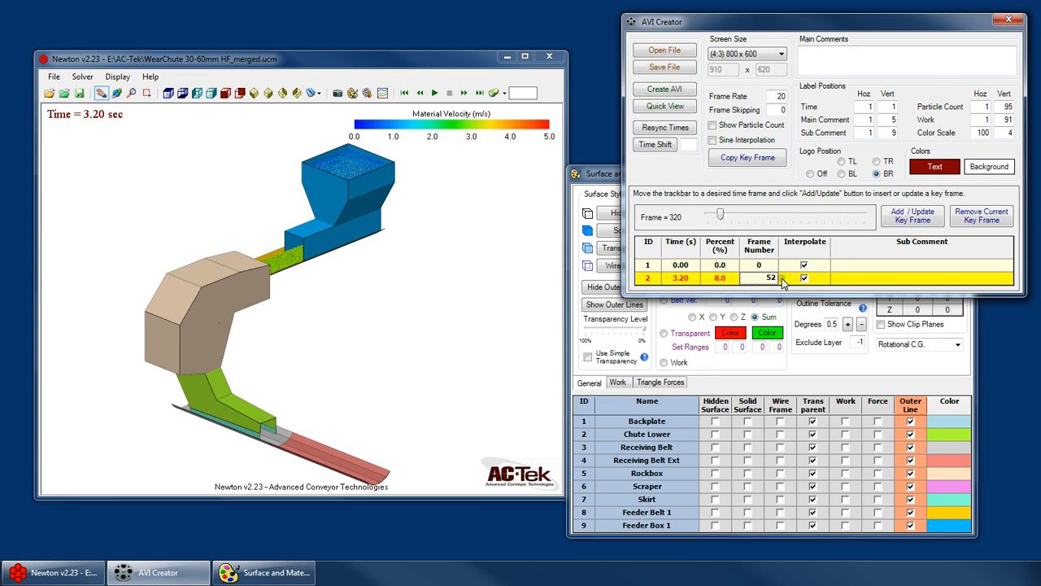
pyautogui.write('0')
pyautogui.press('Return')
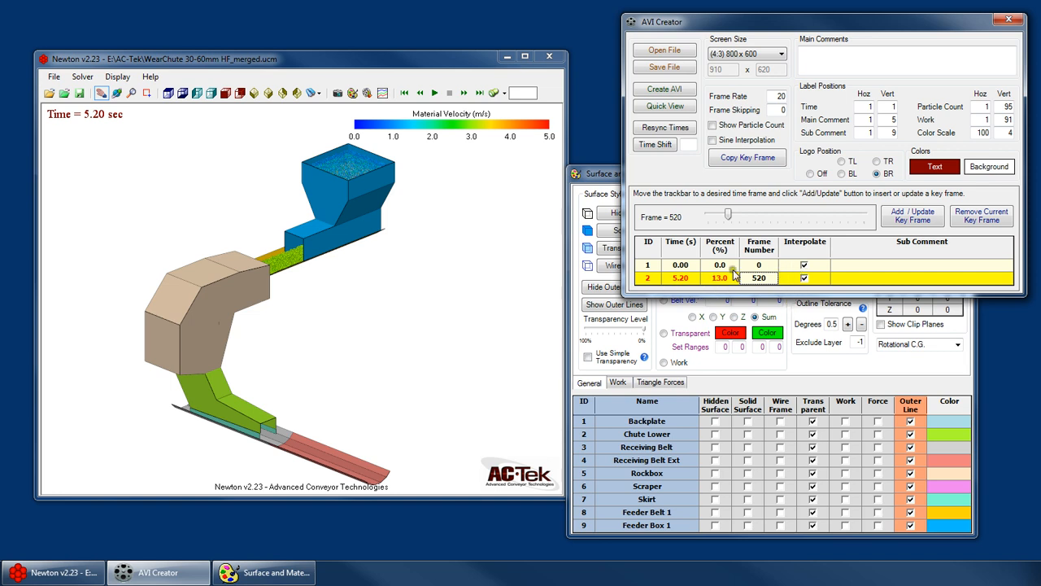
# Step: Set the second key frame's time to 1.5 s
pyautogui.click(676, 278)
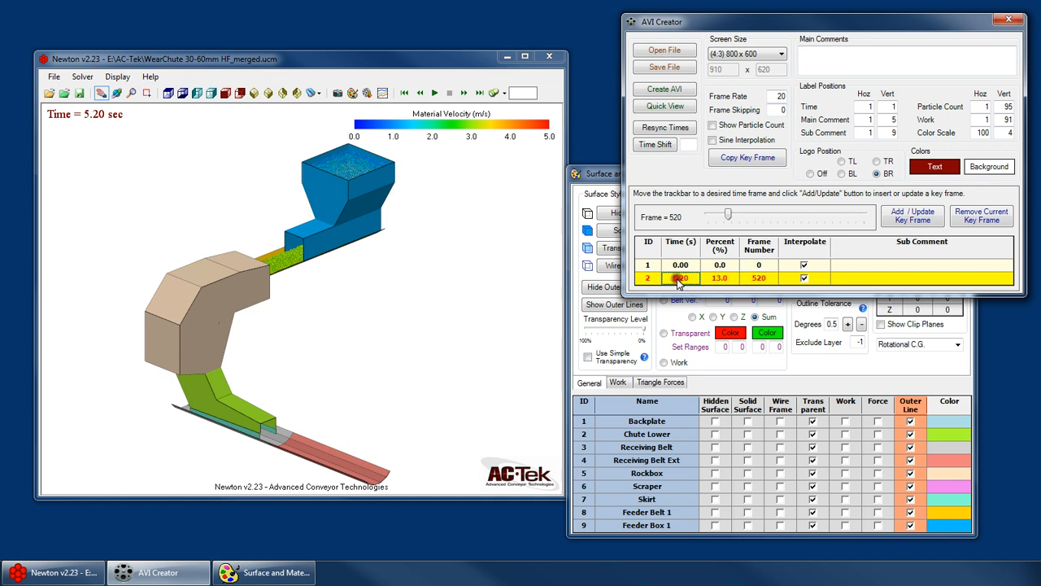
pyautogui.write('1.5')
pyautogui.press('Return')
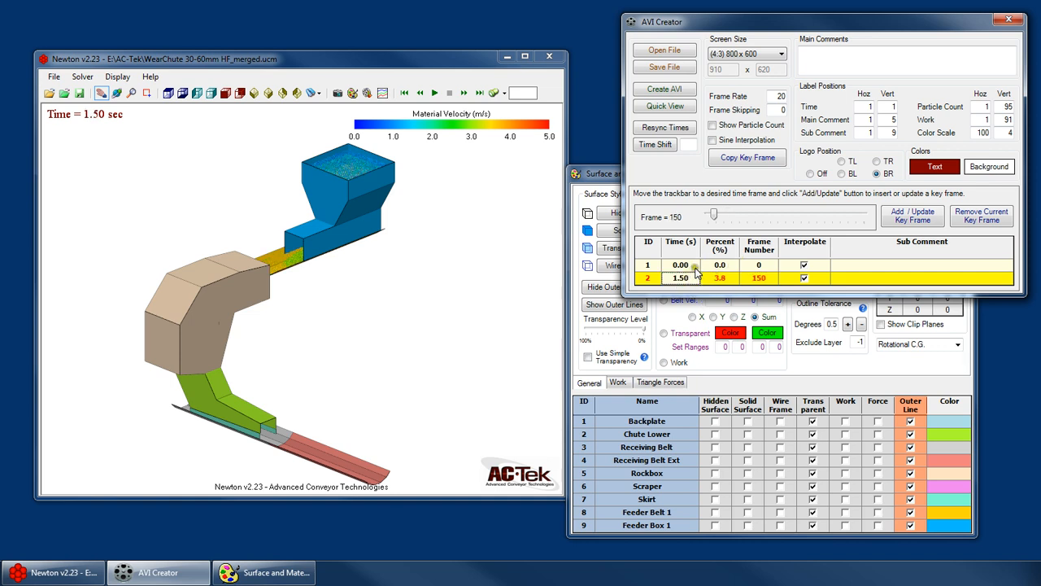
# Step: Switch between the first and second key frames to compare their stored views
pyautogui.click(691, 267)
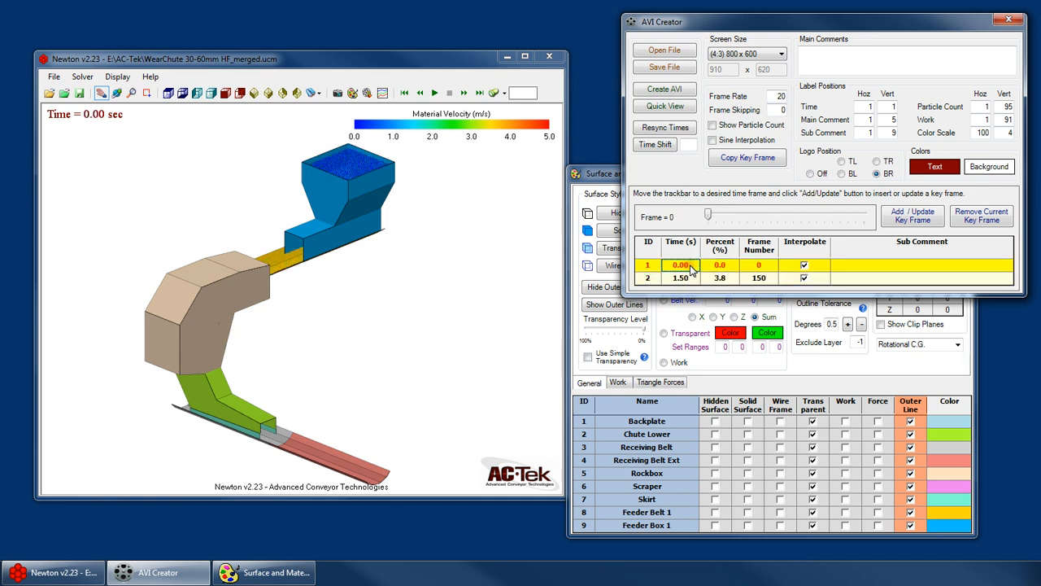
pyautogui.click(682, 279)
pyautogui.click(683, 268)
pyautogui.click(691, 278)
pyautogui.click(691, 267)
pyautogui.click(735, 348)
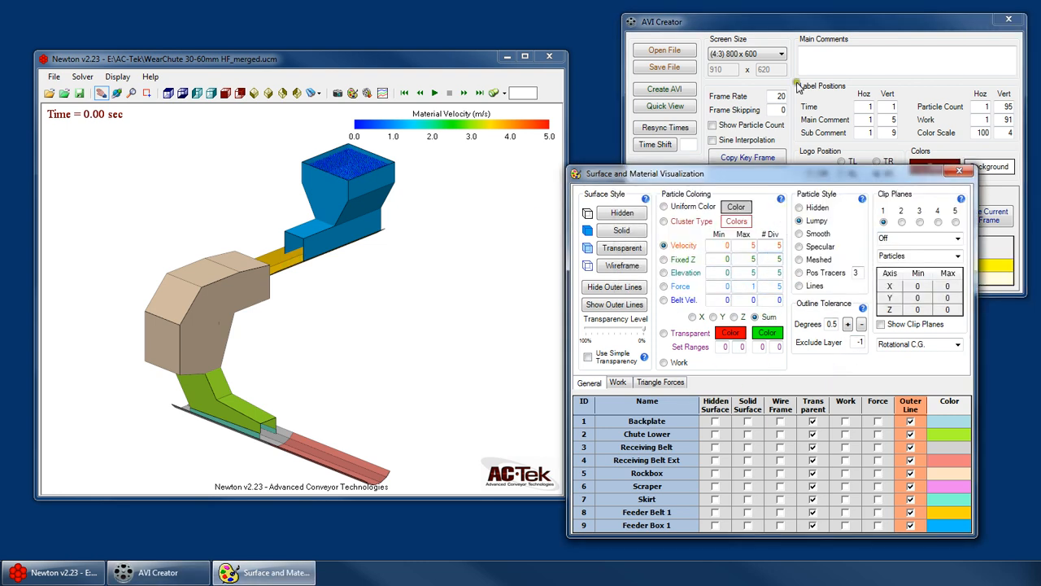
pyautogui.click(811, 22)
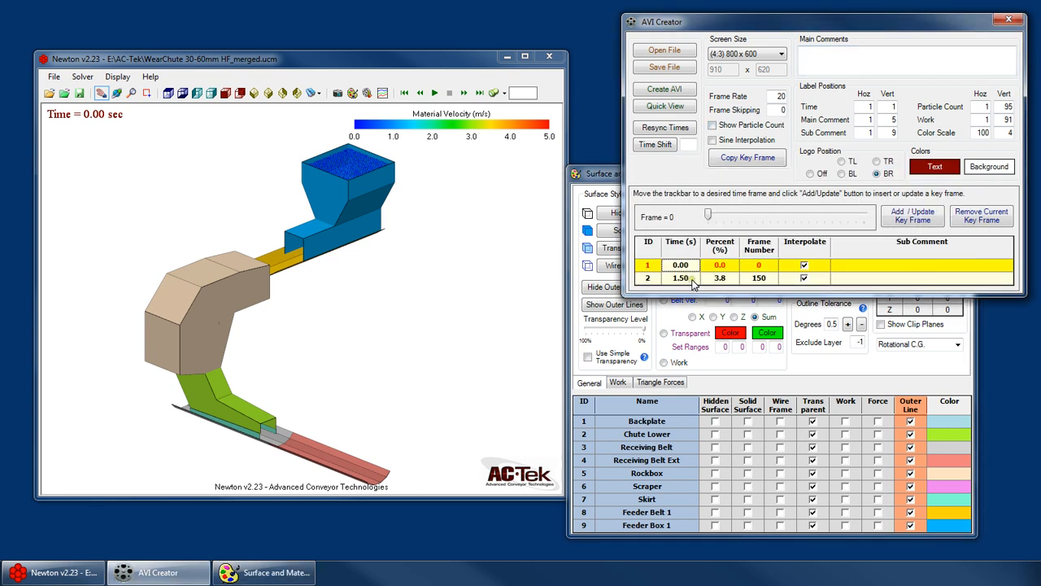
# Step: Set all surfaces to Hidden for the second key frame and update that key frame
pyautogui.click(690, 278)
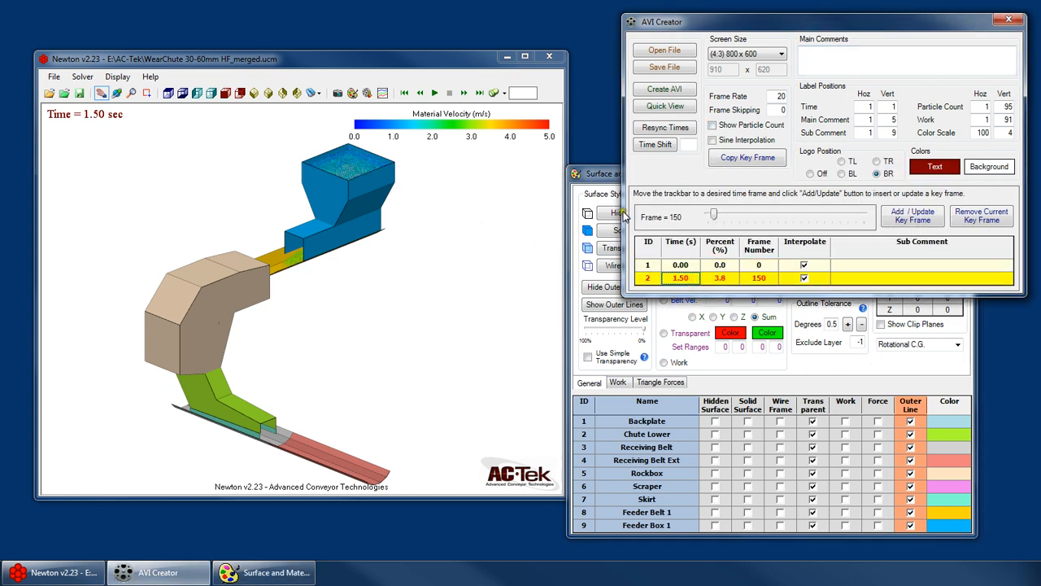
pyautogui.click(621, 211)
pyautogui.click(907, 37)
pyautogui.click(915, 216)
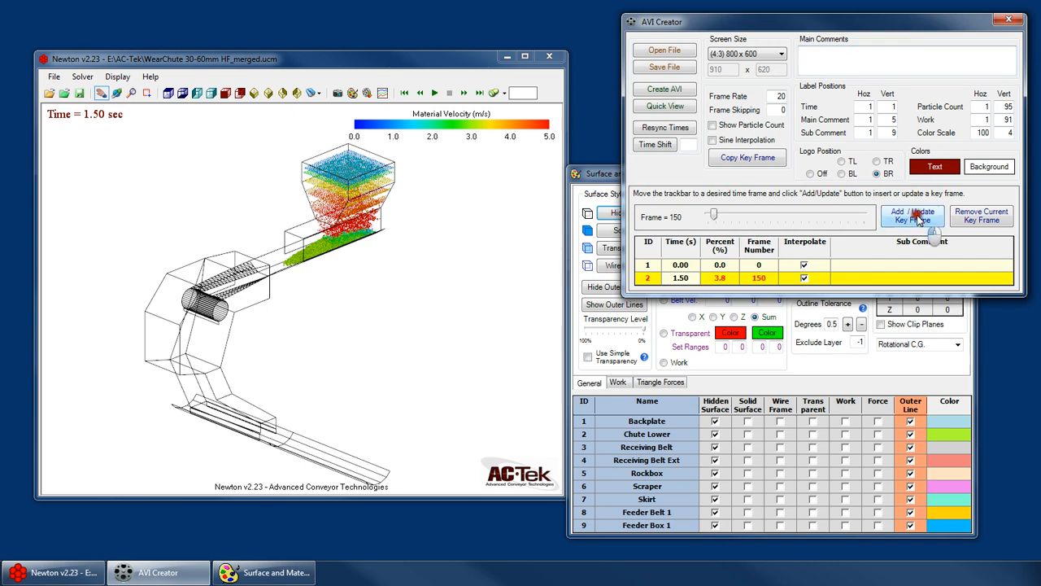
# Step: Switch between the two key frames to compare their surface styles at 0 s and 1.5 s
pyautogui.click(680, 267)
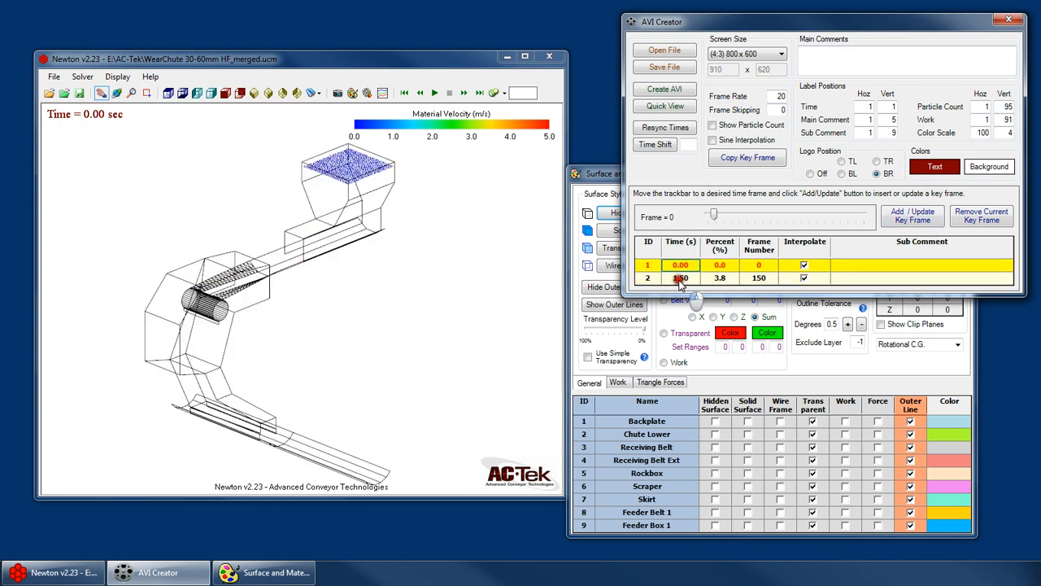
pyautogui.click(680, 279)
pyautogui.click(680, 265)
pyautogui.click(680, 278)
pyautogui.click(680, 265)
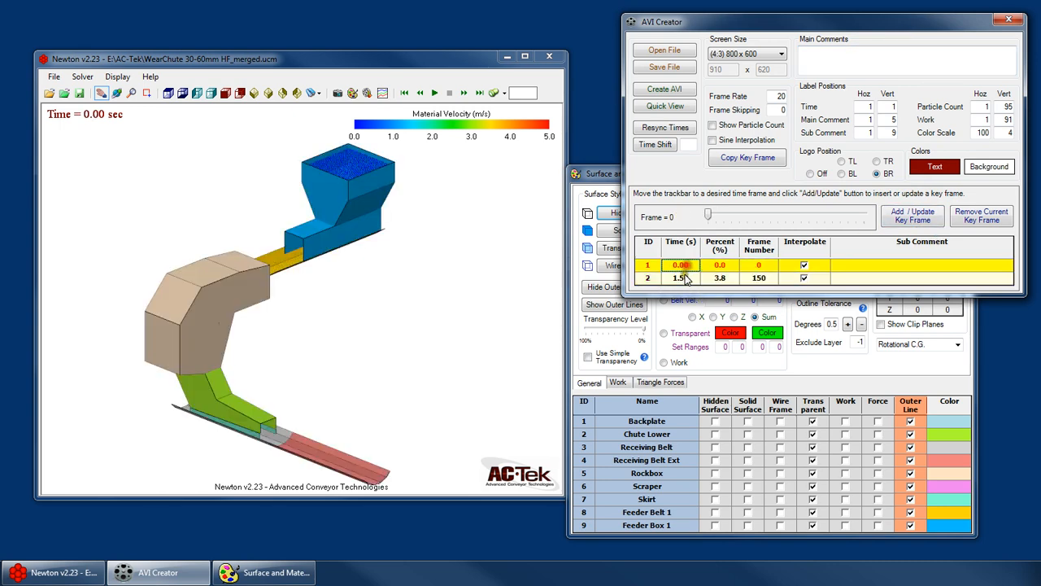
pyautogui.click(680, 278)
pyautogui.click(680, 265)
pyautogui.click(877, 376)
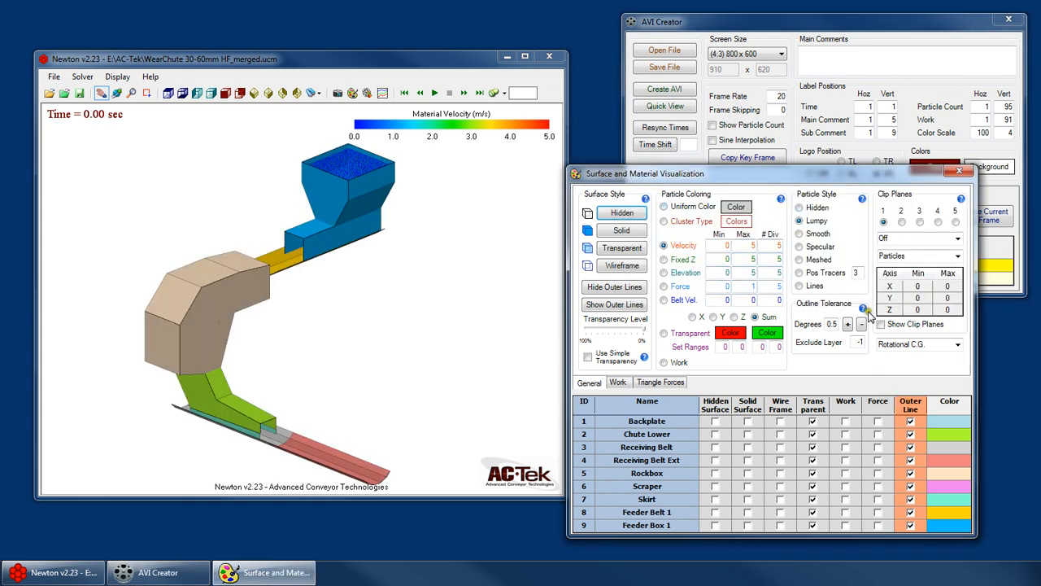
pyautogui.click(911, 26)
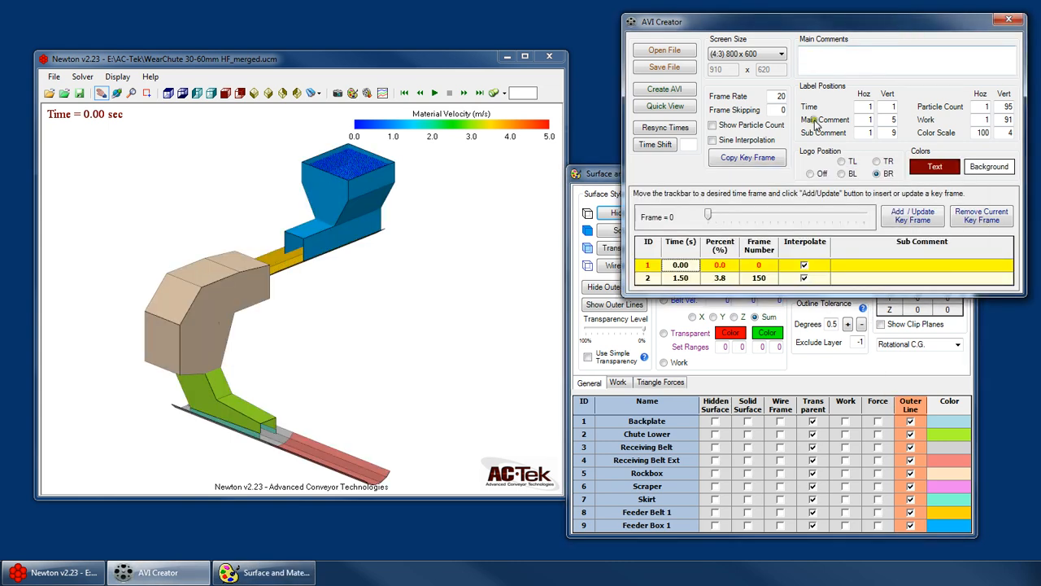
pyautogui.click(682, 279)
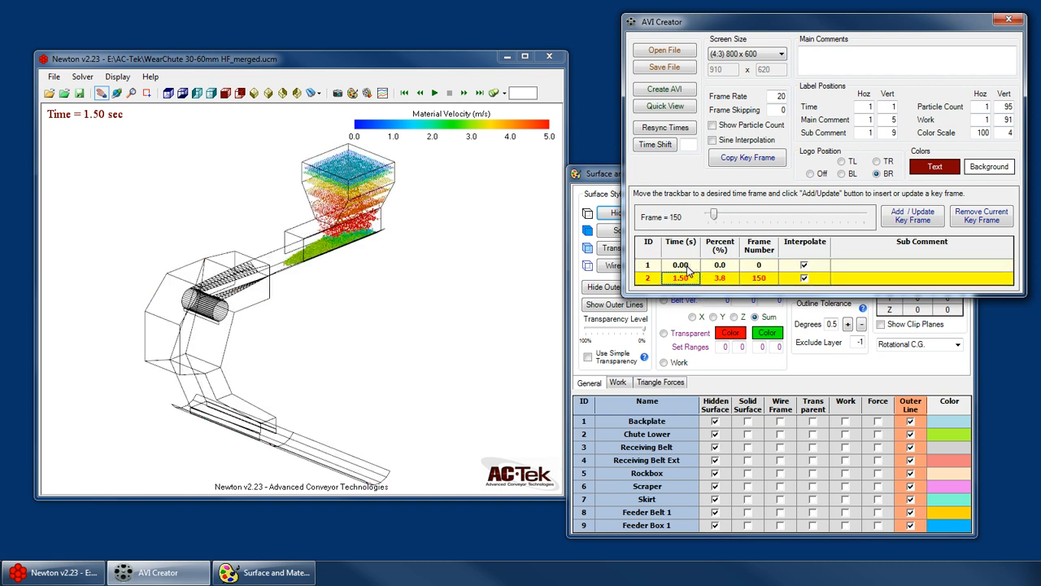
pyautogui.click(682, 265)
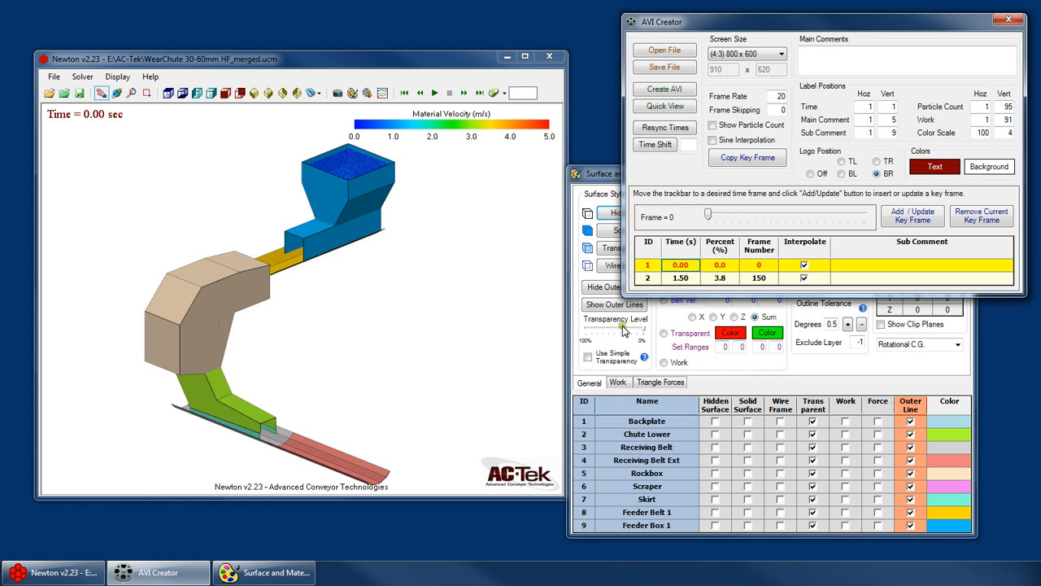
# Step: Examine the available surface styles and the transparency level used for the first key frame
pyautogui.click(723, 399)
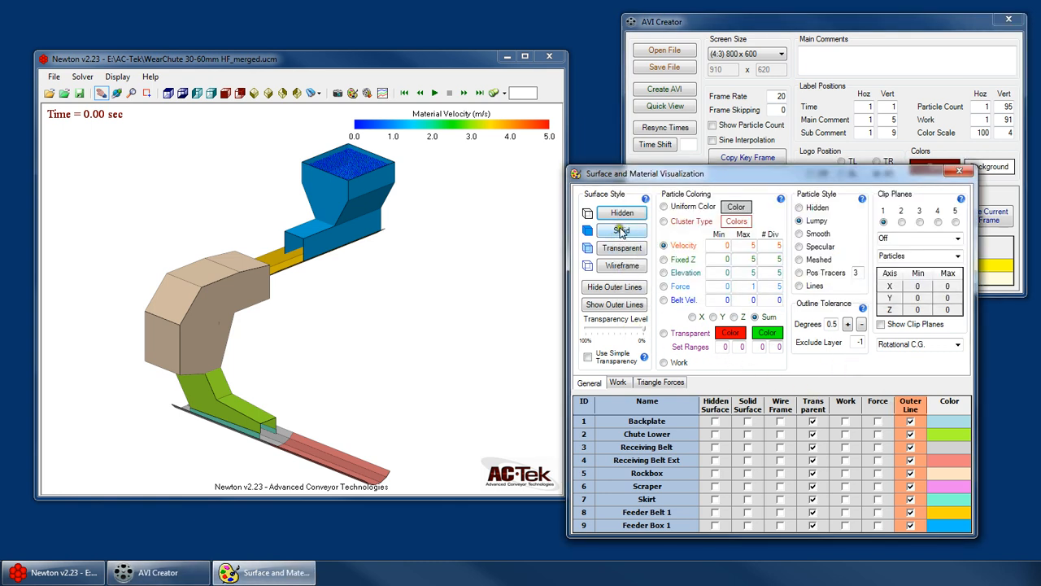
pyautogui.click(826, 16)
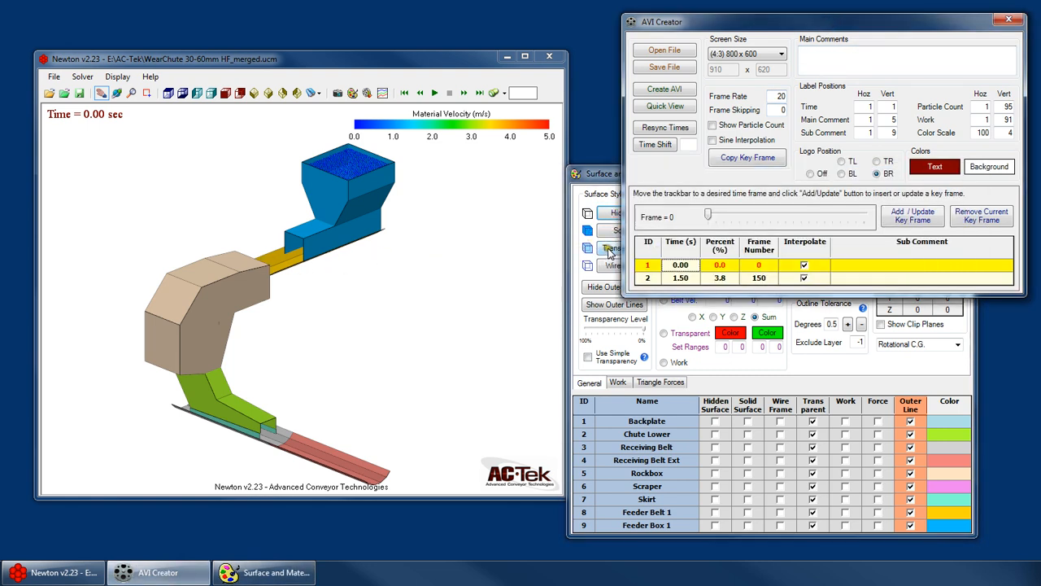
pyautogui.click(676, 263)
pyautogui.click(680, 278)
pyautogui.click(684, 265)
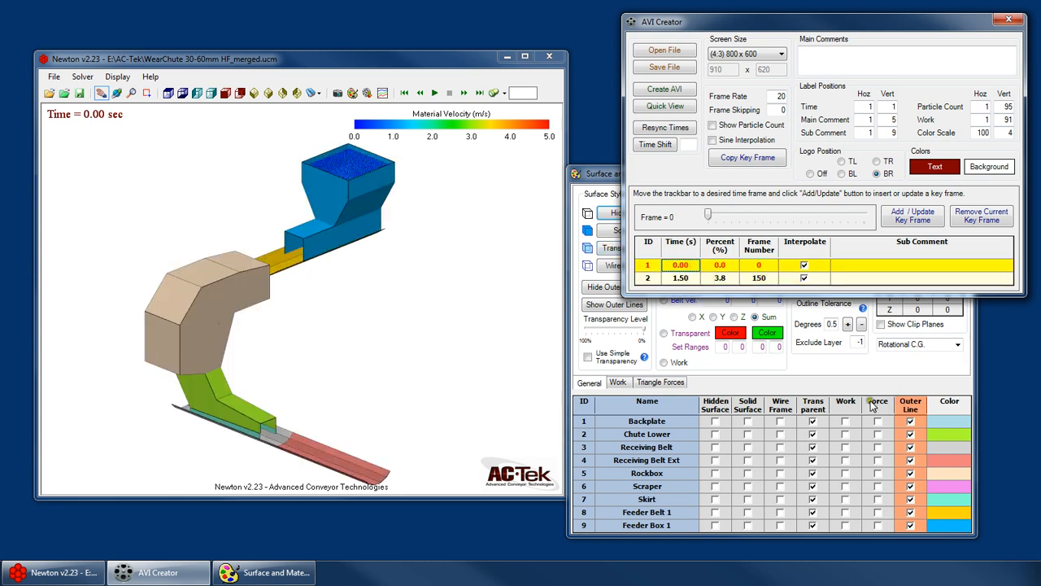
pyautogui.click(836, 373)
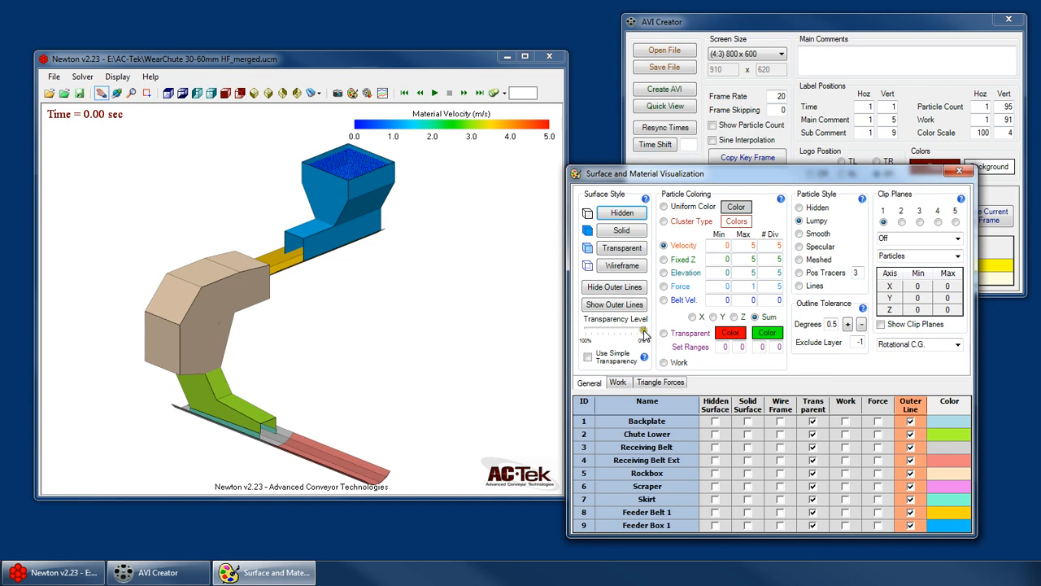
pyautogui.moveTo(643, 330); pyautogui.dragTo(671, 339)
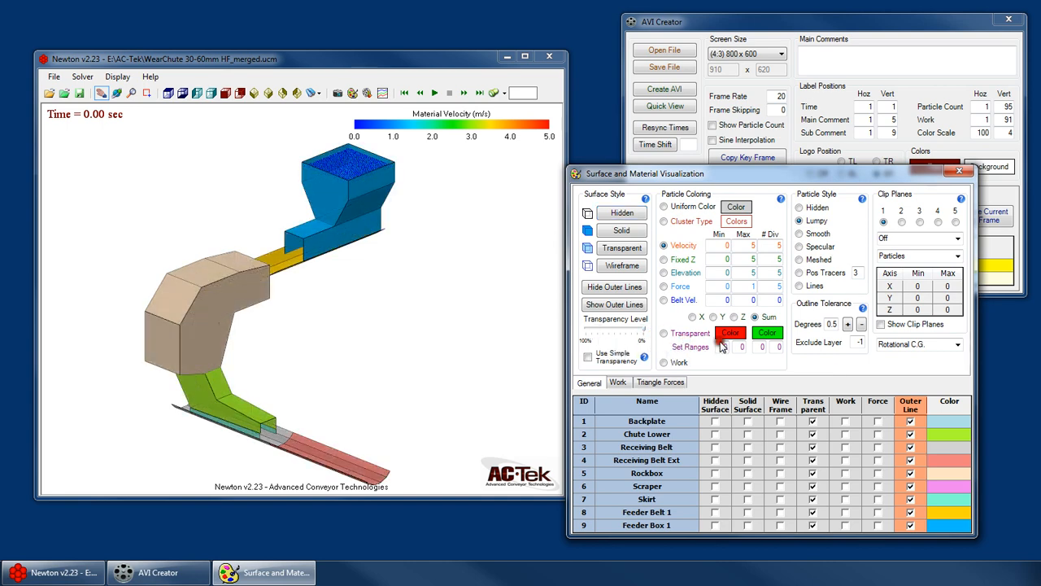
pyautogui.click(872, 24)
# Step: Set all surfaces of the second key frame to Transparent at 100% transparency, update it, and check both key frames
pyautogui.click(690, 278)
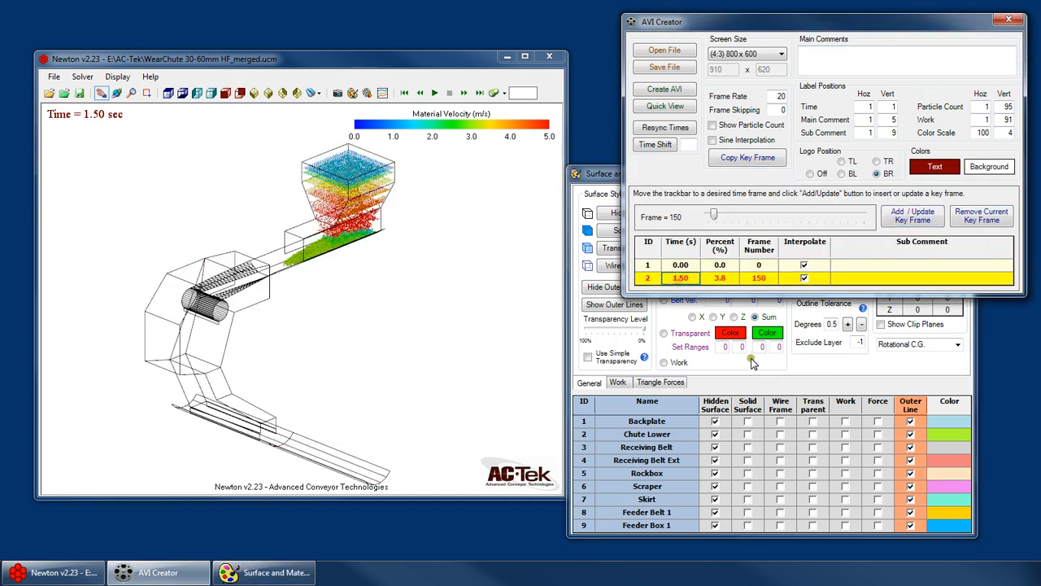
pyautogui.click(752, 362)
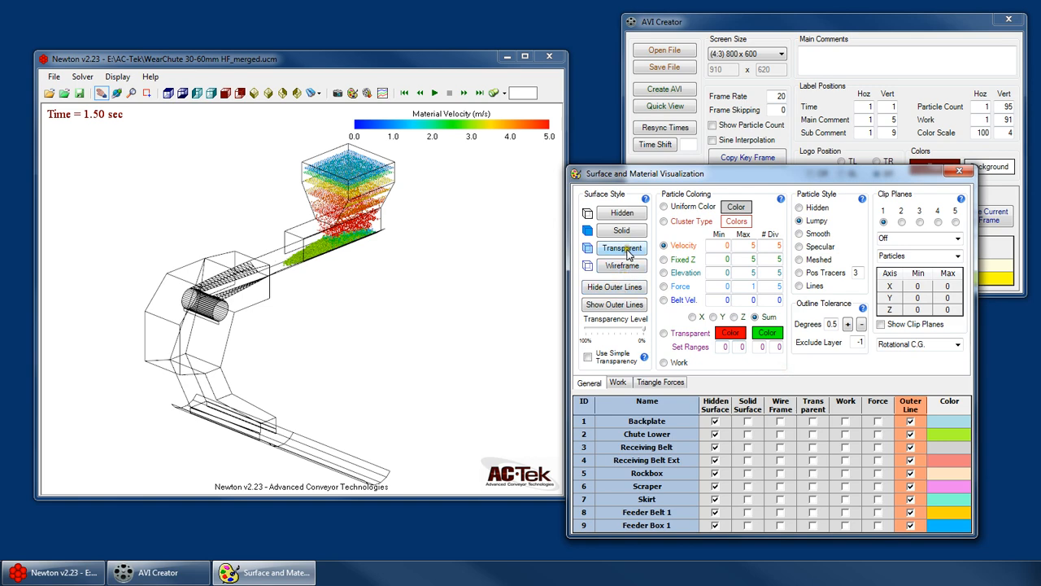
pyautogui.click(627, 254)
pyautogui.moveTo(644, 336); pyautogui.dragTo(602, 340)
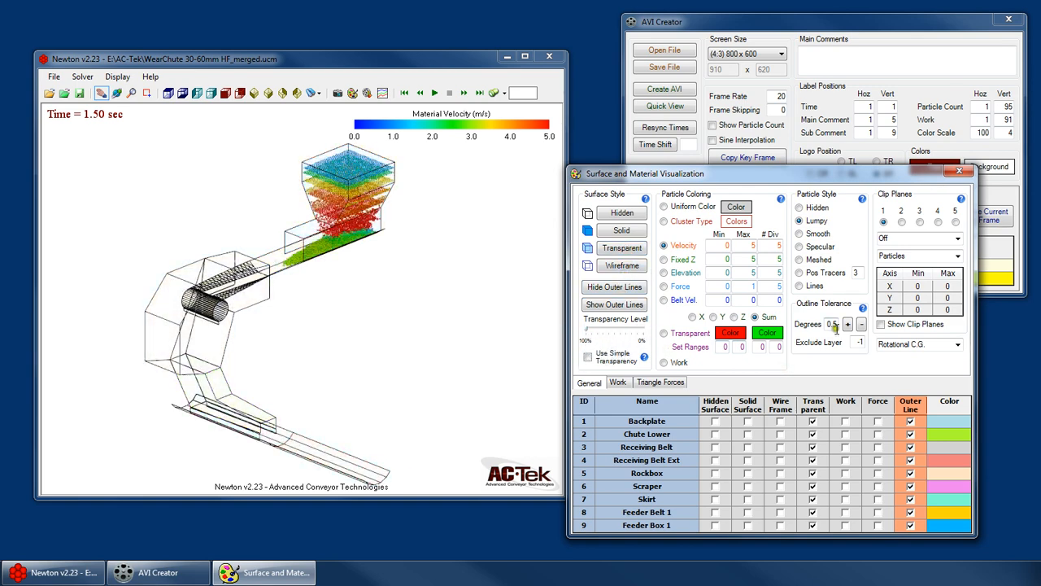
pyautogui.click(849, 16)
pyautogui.click(916, 218)
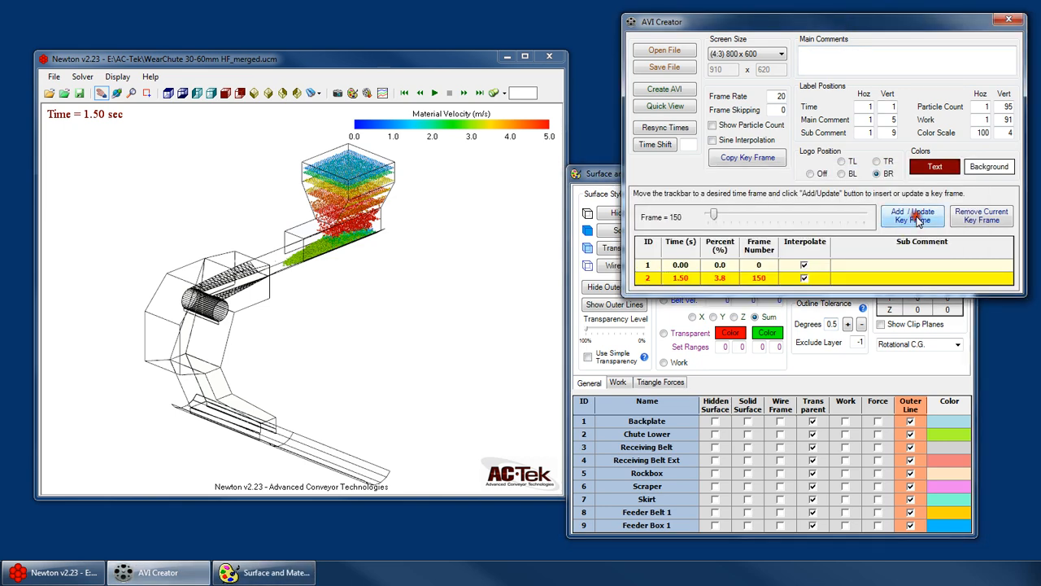
pyautogui.click(692, 266)
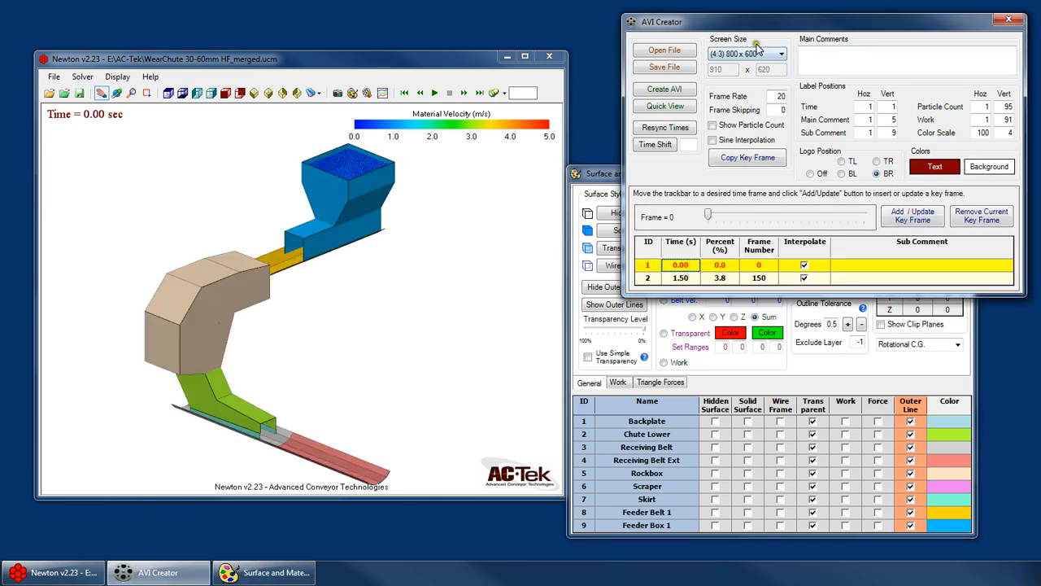
pyautogui.click(685, 278)
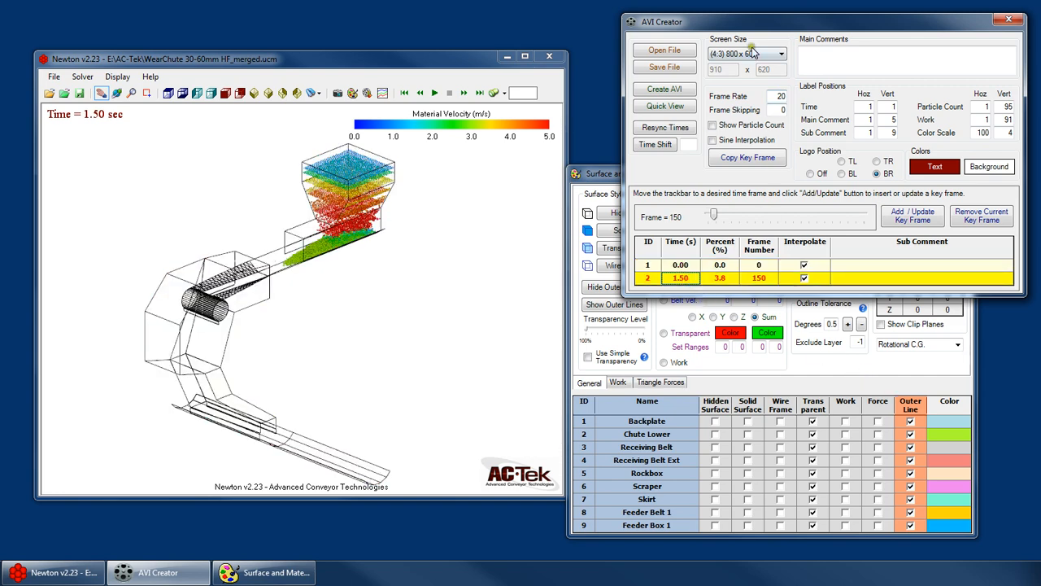
# Step: Set the animation's screen size to (4:3) 640 x 480
pyautogui.moveTo(389, 63); pyautogui.dragTo(377, 33)
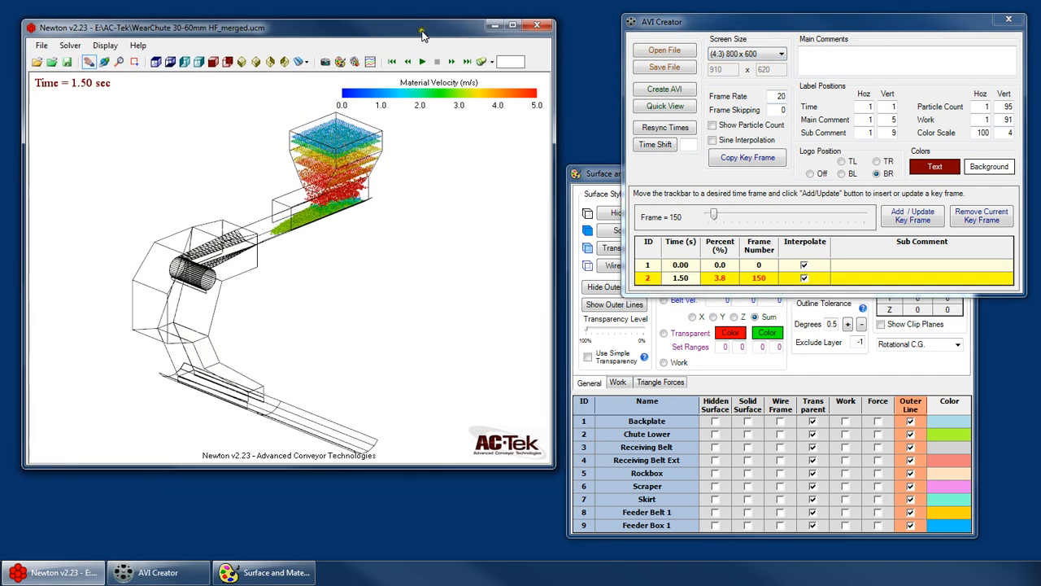
pyautogui.click(755, 56)
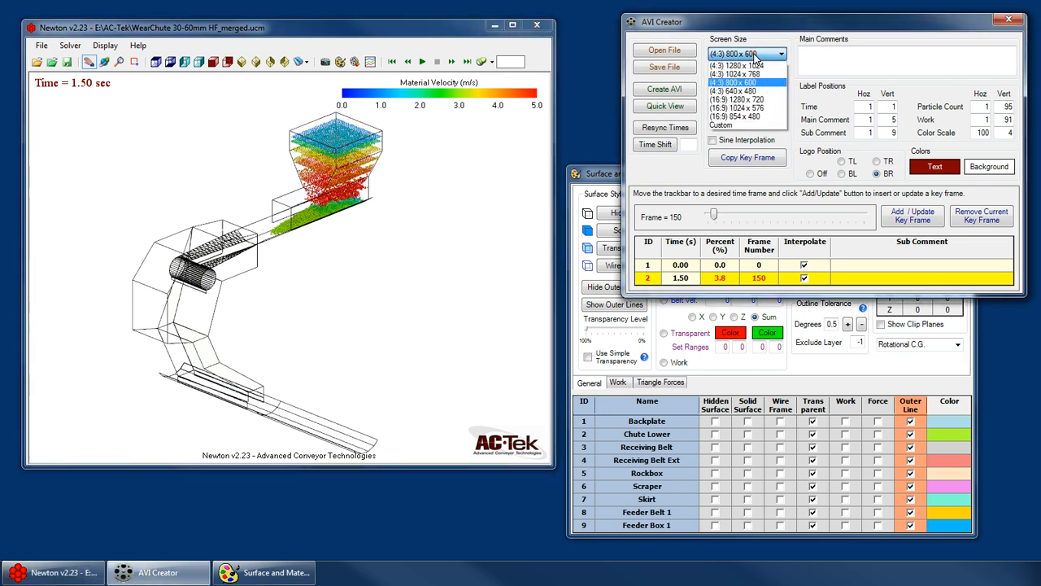
pyautogui.click(755, 55)
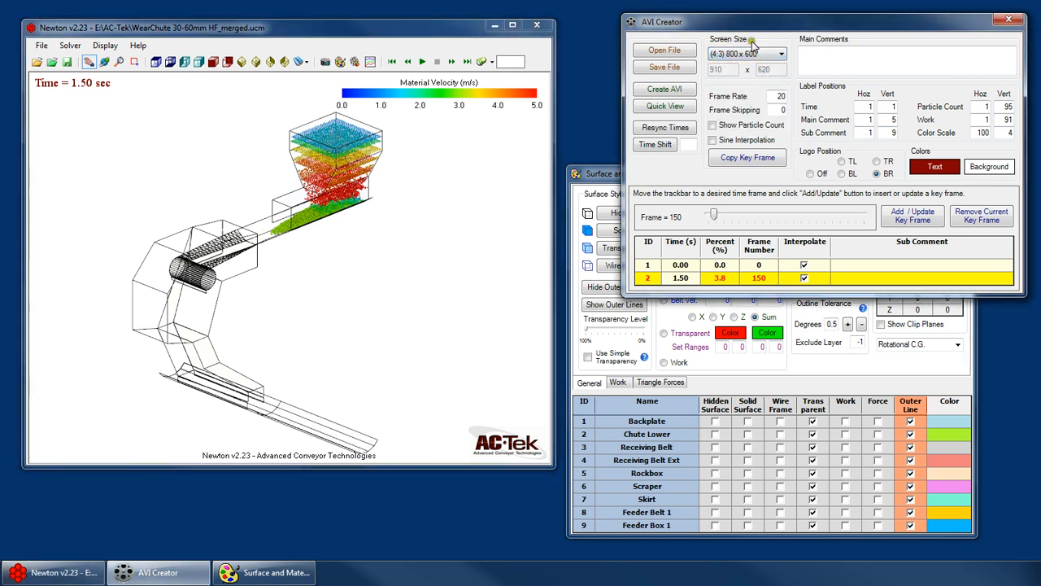
pyautogui.click(776, 55)
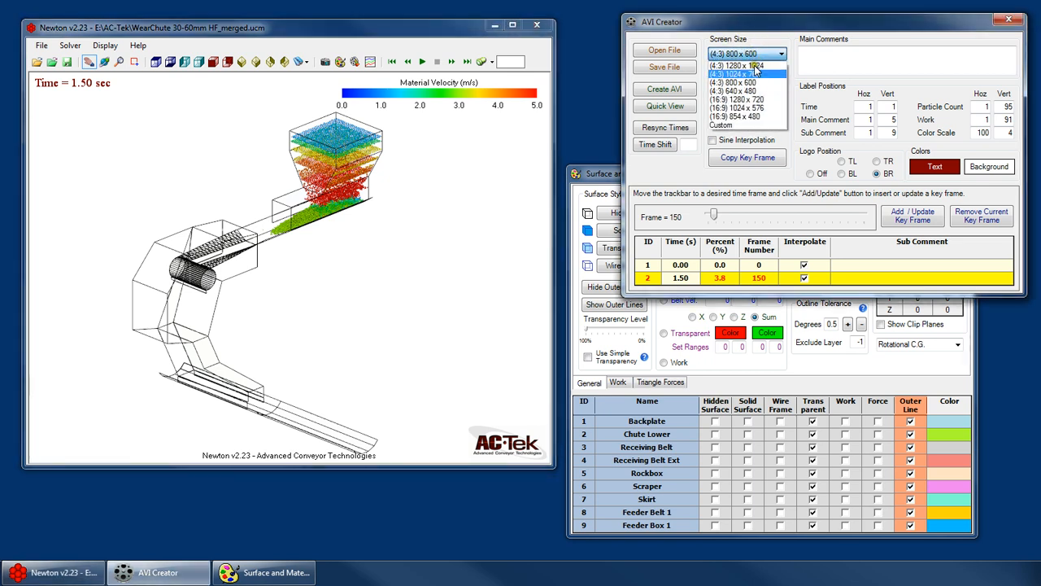
pyautogui.click(750, 91)
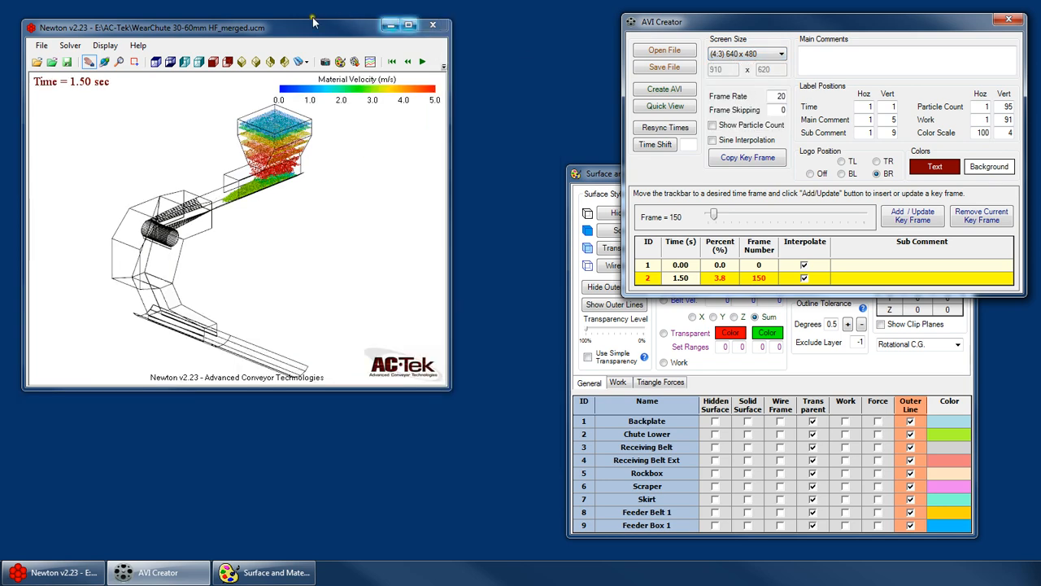
# Step: Create the AVI and save it as E:\AC-Tek\WearChute 30-60mm HF_merged.avi
pyautogui.moveTo(806, 28); pyautogui.dragTo(682, 39)
pyautogui.click(716, 64)
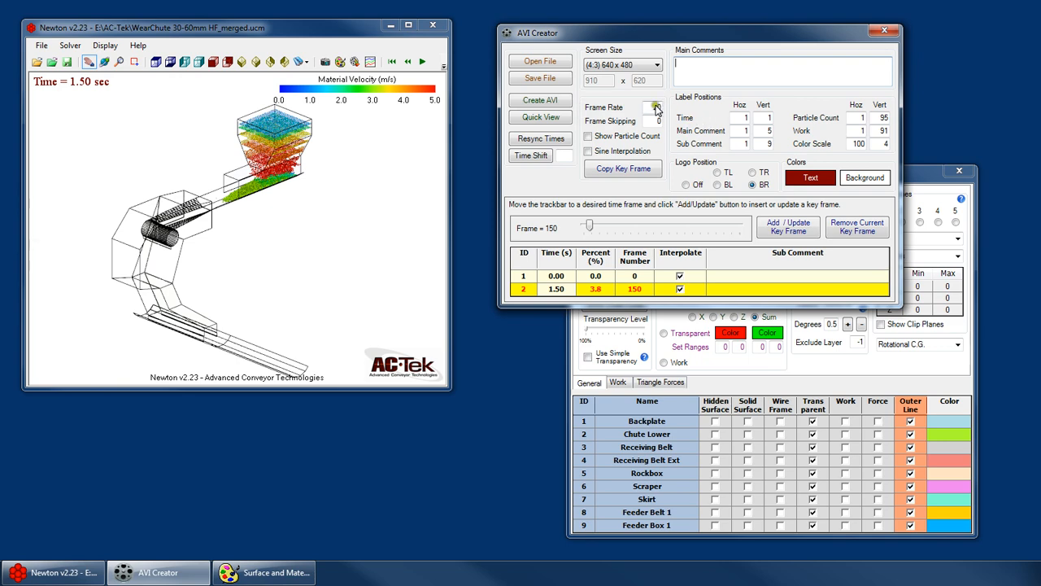
pyautogui.click(554, 100)
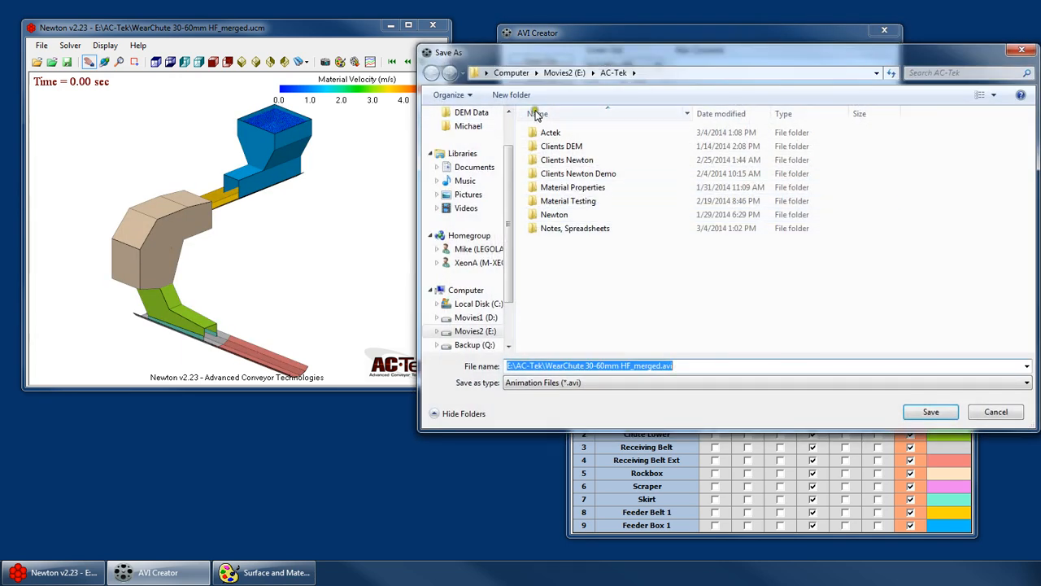
pyautogui.click(695, 366)
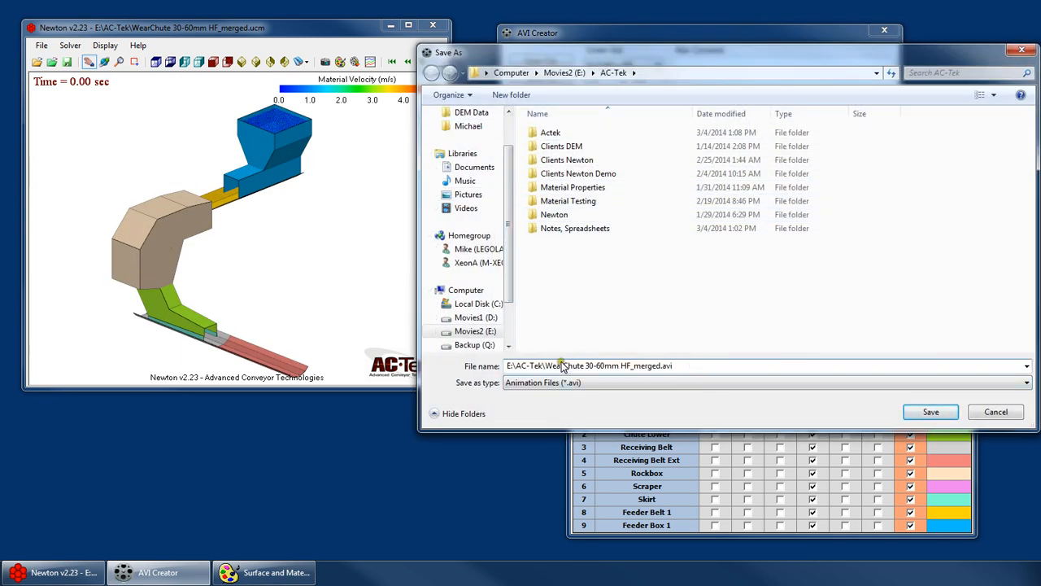
pyautogui.click(930, 411)
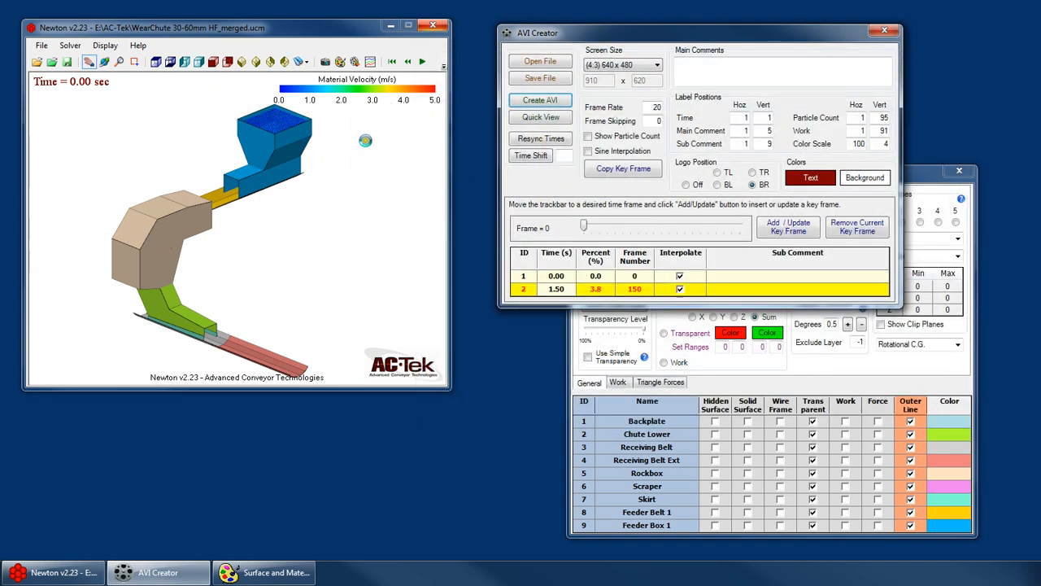
# Step: Compress the AVI with the Xvid MPEG-4 Codec and start rendering the animation
pyautogui.moveTo(84, 73); pyautogui.dragTo(354, 145)
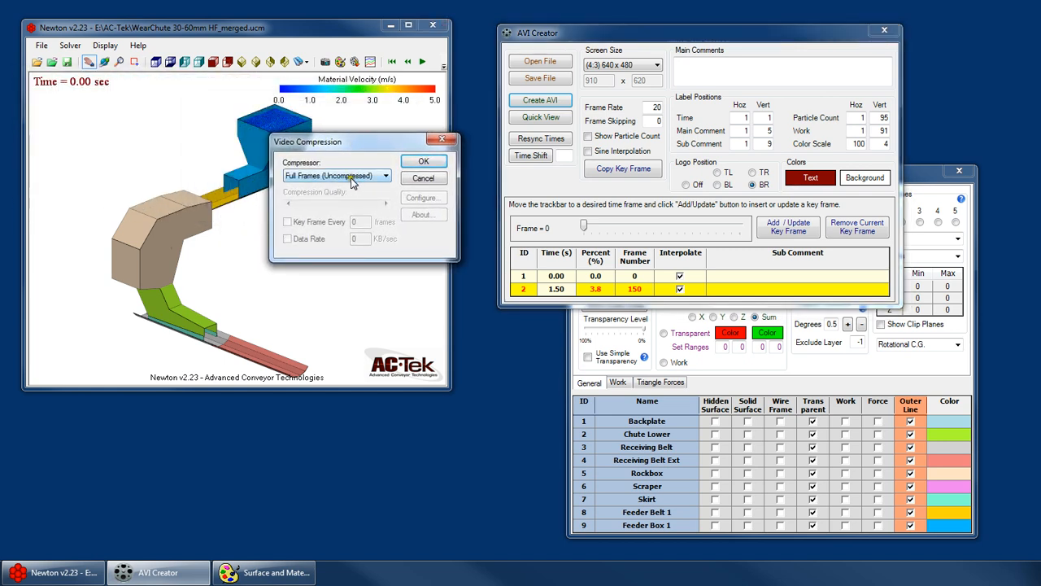
pyautogui.click(350, 179)
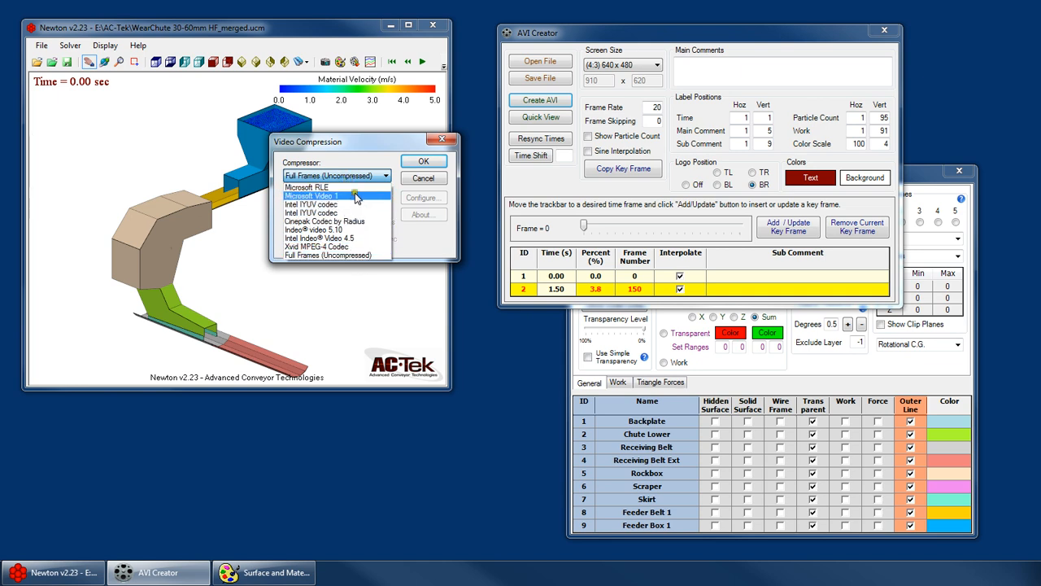
pyautogui.click(313, 247)
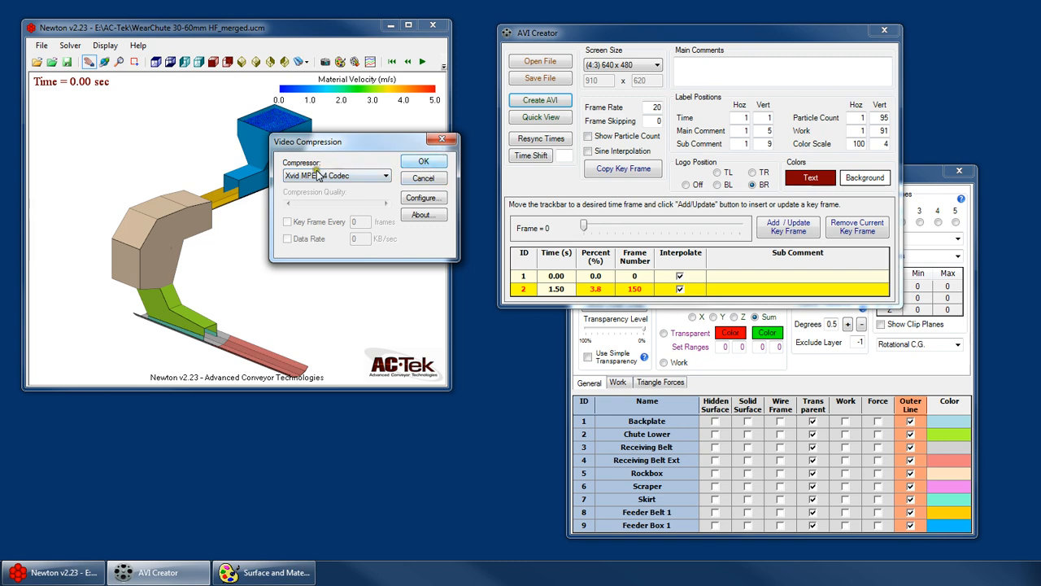
pyautogui.click(419, 163)
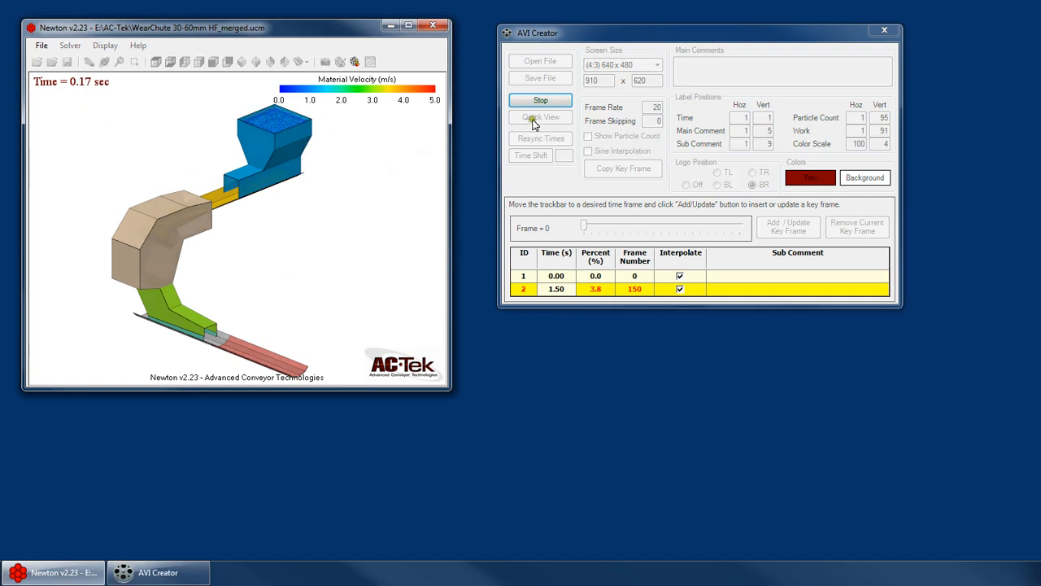
# Step: Reposition the model window and the AVI Creator side by side on the desktop while the animation renders
pyautogui.moveTo(278, 30); pyautogui.dragTo(297, 175)
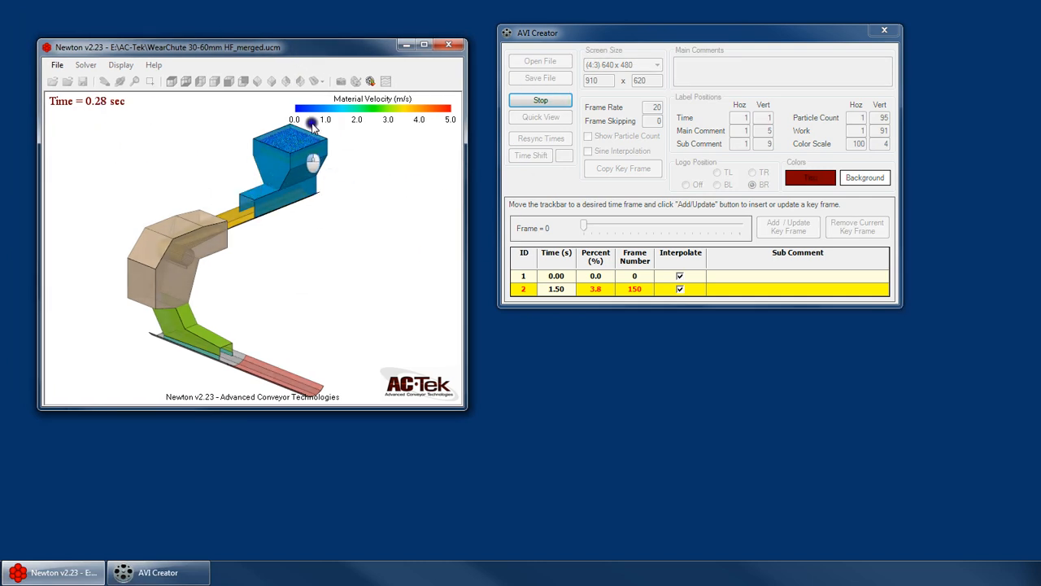
pyautogui.moveTo(233, 44); pyautogui.dragTo(330, 95)
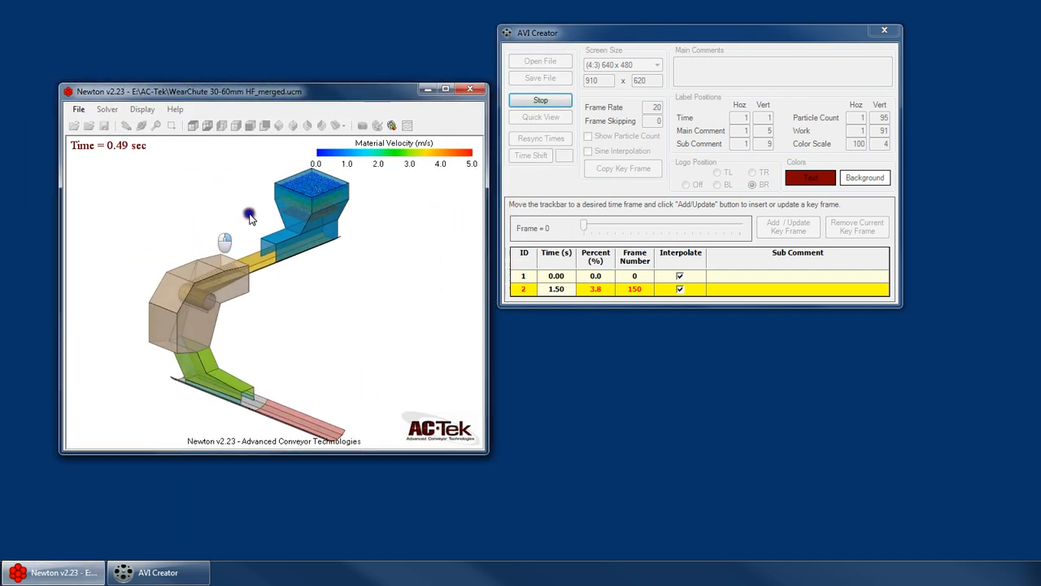
pyautogui.moveTo(632, 33); pyautogui.dragTo(618, 58)
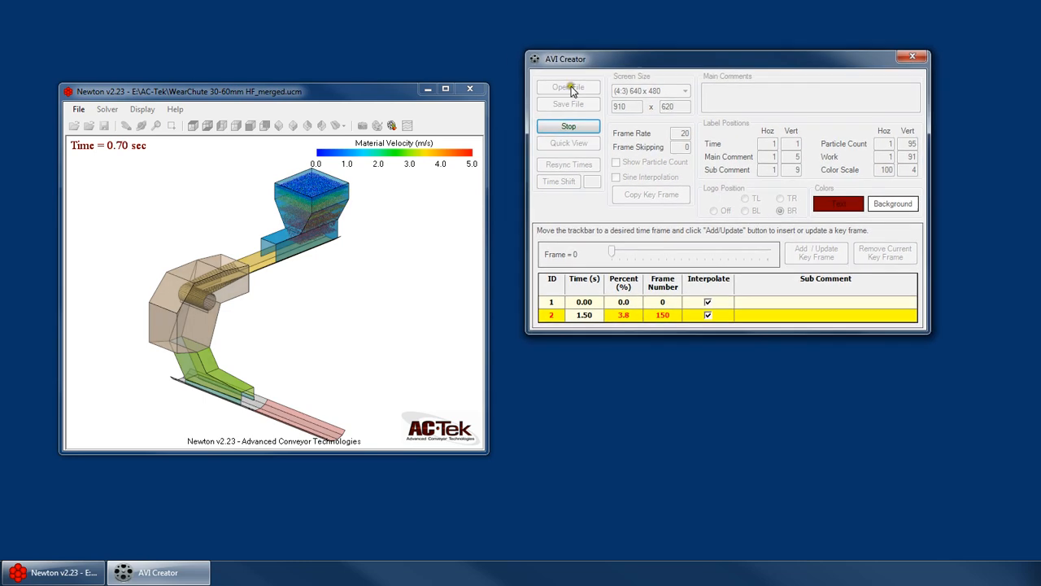
# Step: Close and reopen the AVI Creator during rendering, request stopping the animation, and decline so that rendering continues
pyautogui.click(913, 57)
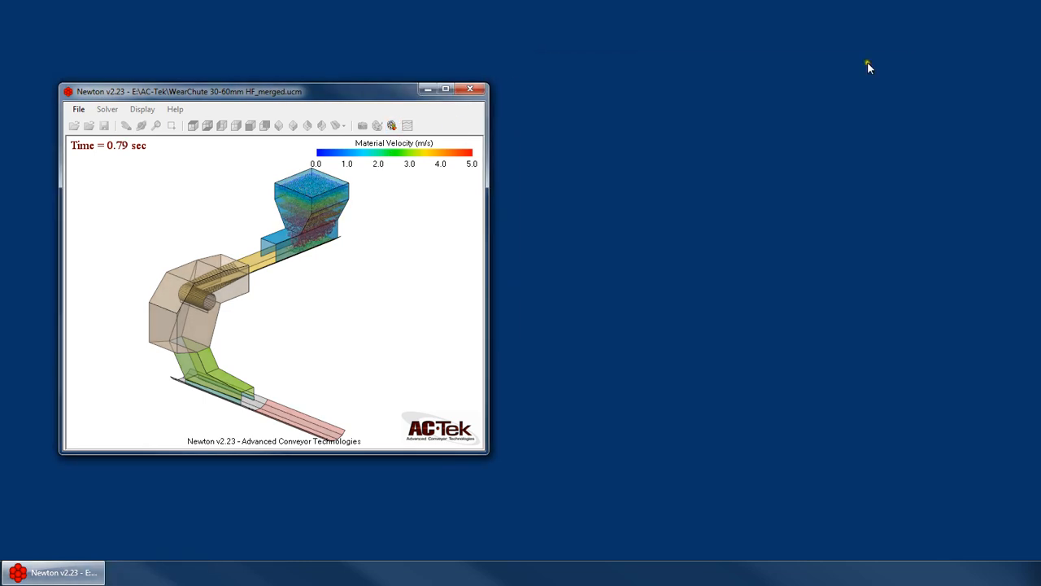
pyautogui.click(391, 125)
pyautogui.click(584, 128)
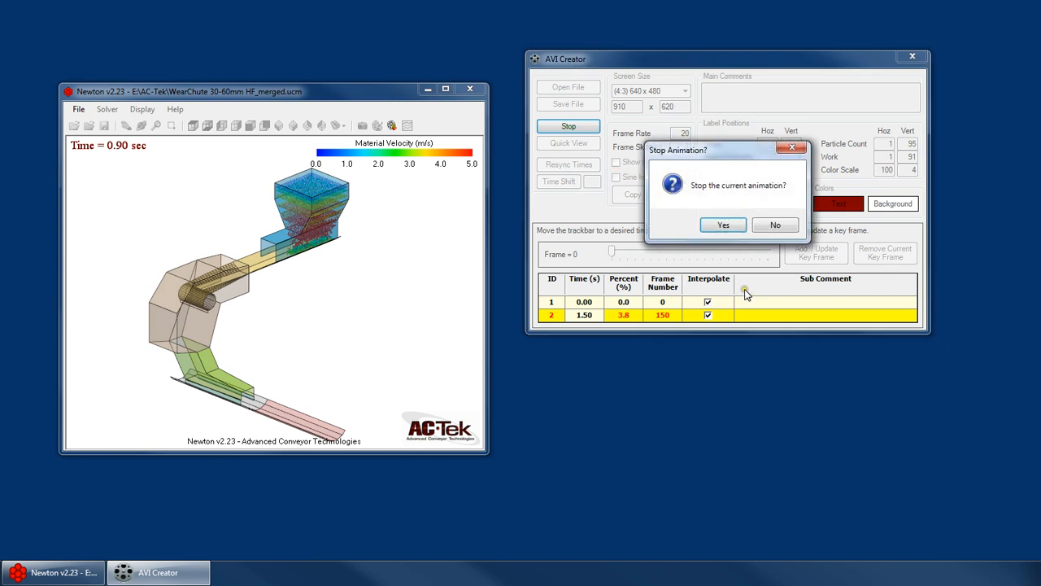
pyautogui.click(776, 225)
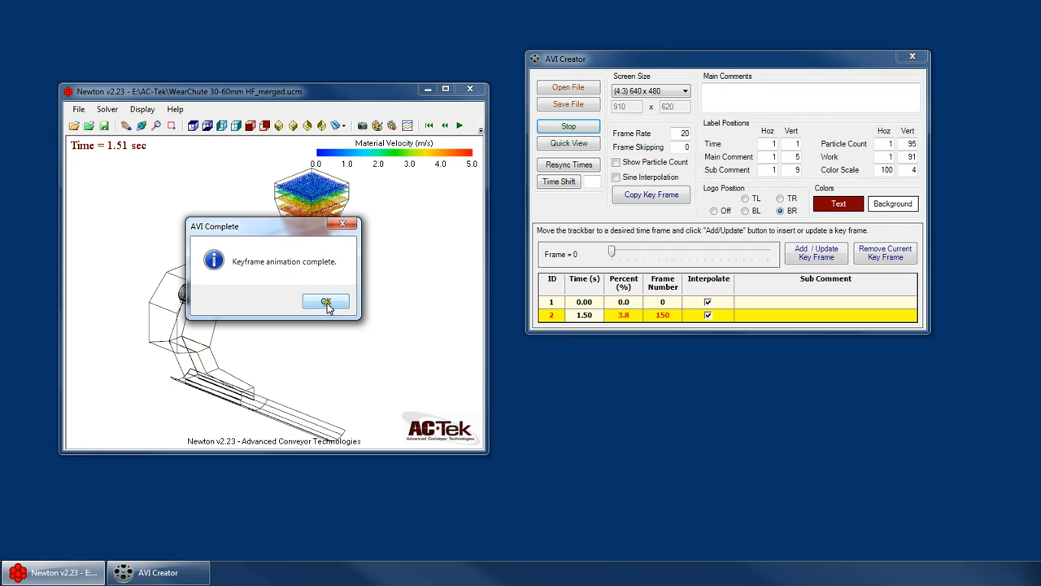
# Step: Acknowledge the end of rendering, orbit the chute model, and recall the first and second key frames to check them
pyautogui.click(327, 305)
pyautogui.rightClick(319, 262)
pyautogui.click(352, 289)
pyautogui.moveTo(249, 351)
pyautogui.mouseDown()
pyautogui.moveTo(308, 279)
pyautogui.moveTo(281, 303)
pyautogui.moveTo(266, 342)
pyautogui.mouseUp()
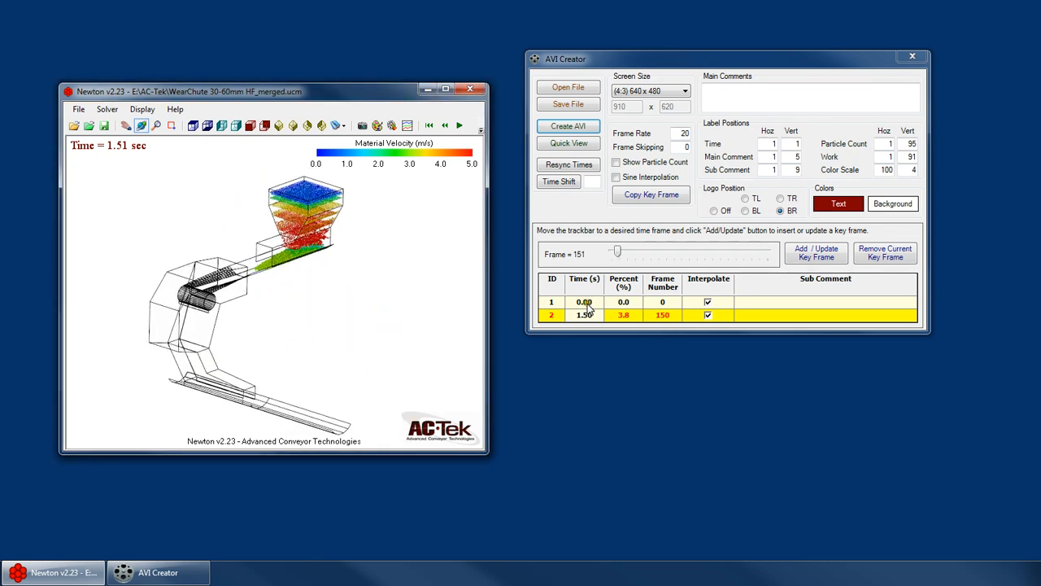
pyautogui.click(590, 304)
pyautogui.click(597, 319)
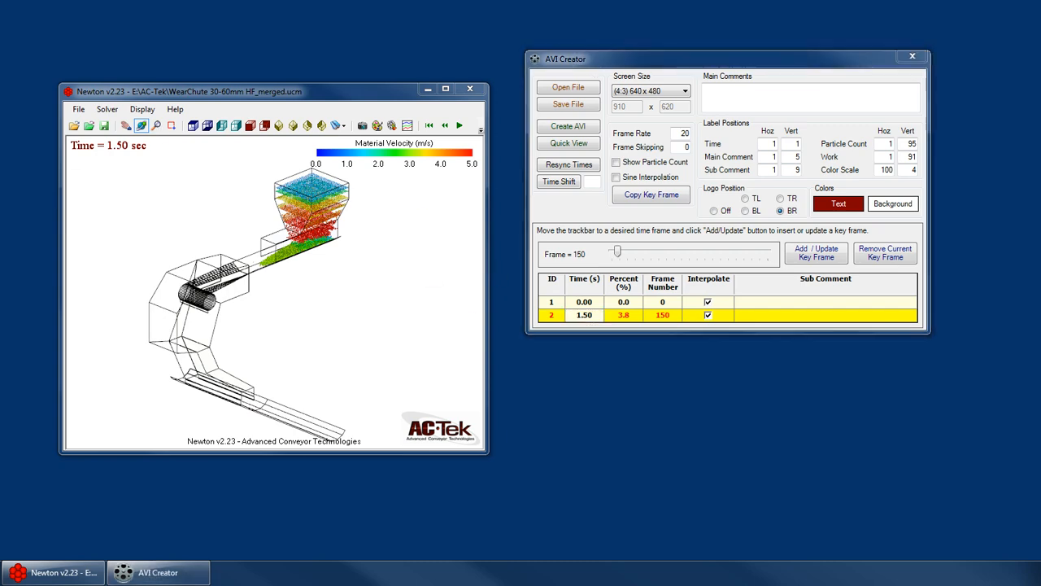
# Step: Open WearChute 30-60mm HF_merged.avi from the AC-Tek folder on drive E: in the media player
pyautogui.press('super+e')
pyautogui.moveTo(630, 79); pyautogui.dragTo(592, 82)
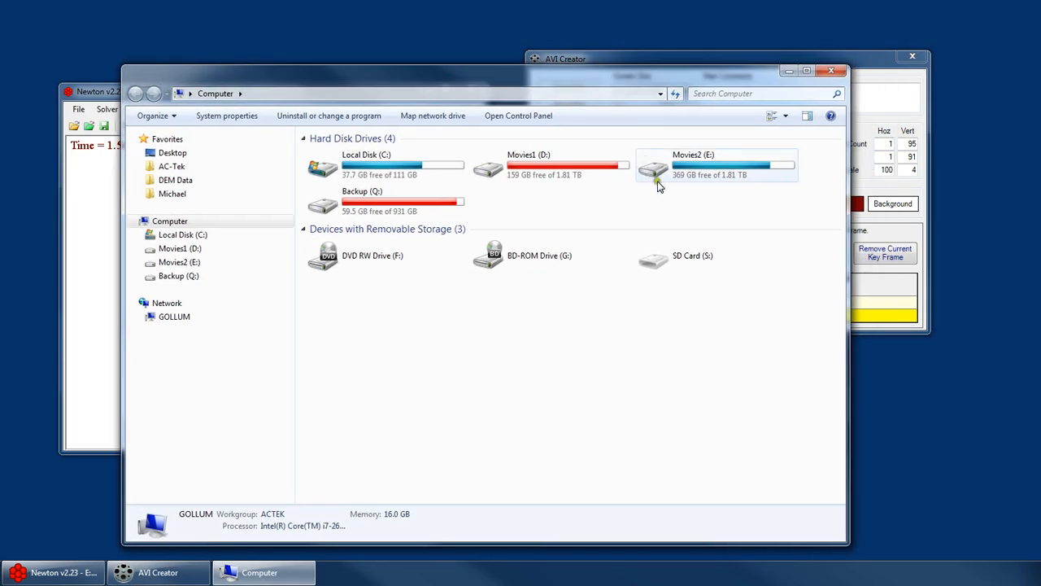
pyautogui.doubleClick(673, 167)
pyautogui.doubleClick(363, 153)
pyautogui.click(378, 277)
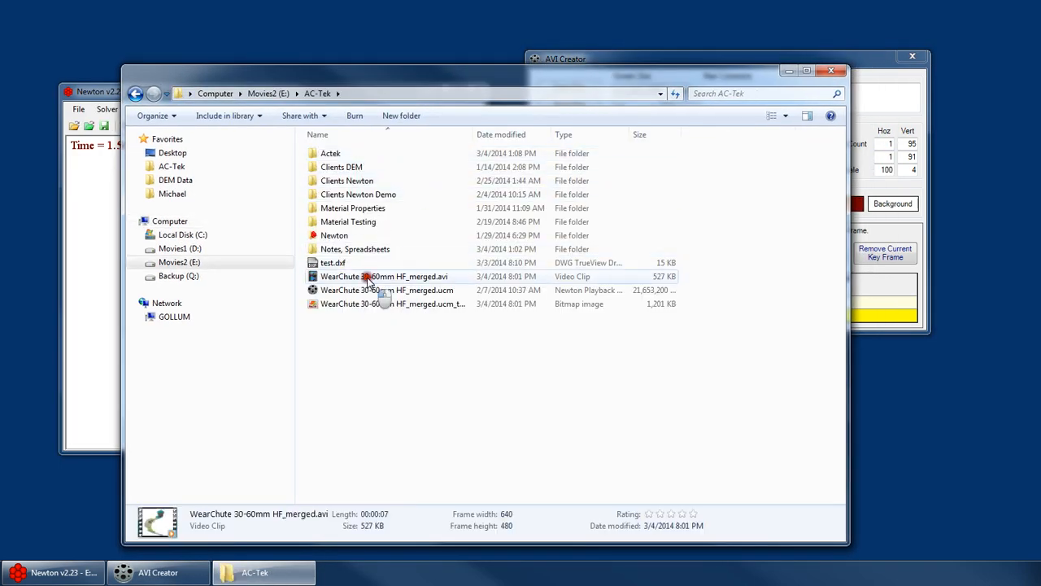
pyautogui.doubleClick(399, 278)
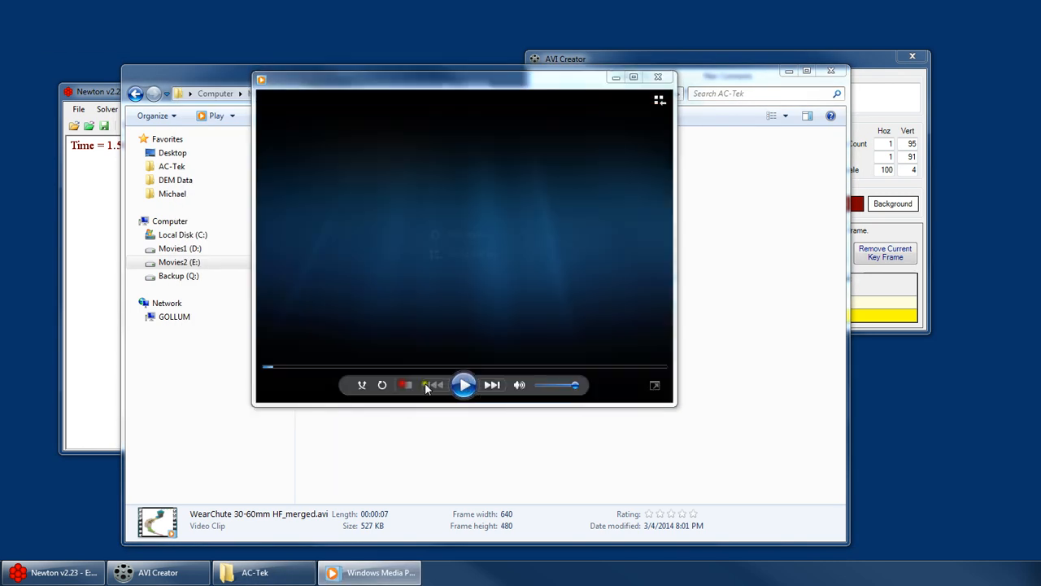
# Step: Replay the rendered AVI in full screen, then close the player and minimize the folder window
pyautogui.click(464, 386)
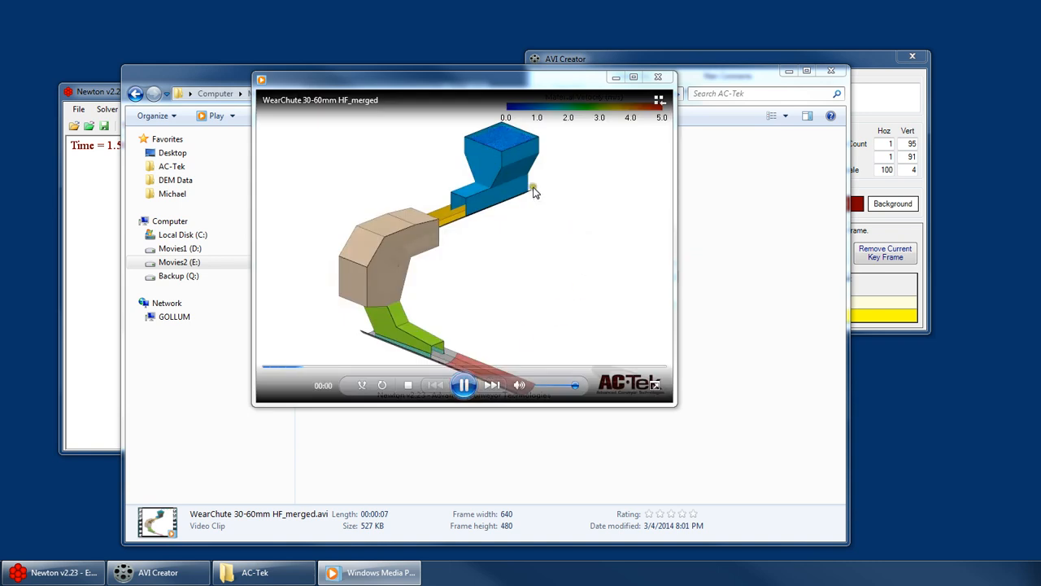
pyautogui.doubleClick(543, 180)
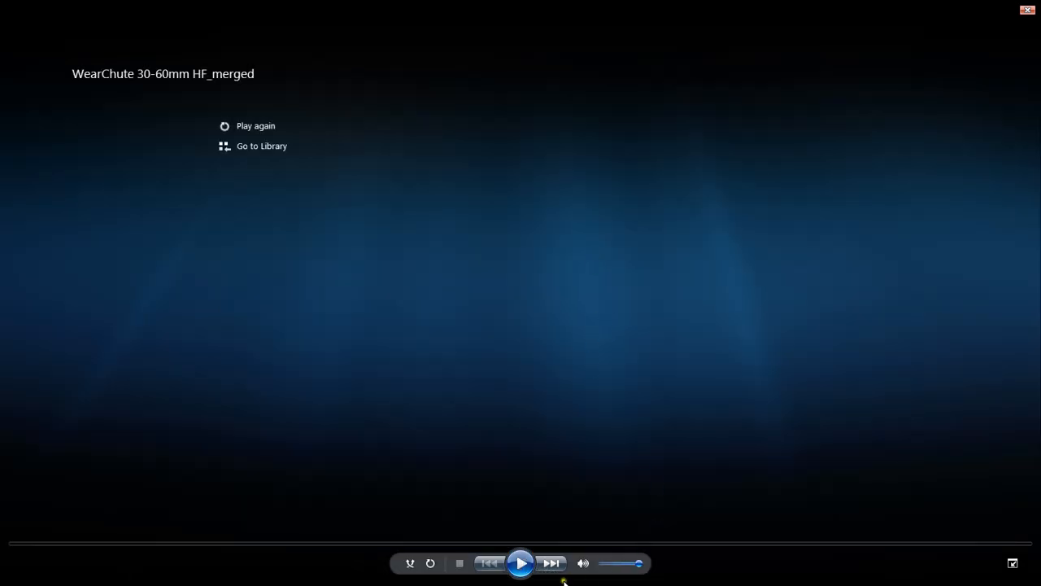
pyautogui.doubleClick(577, 432)
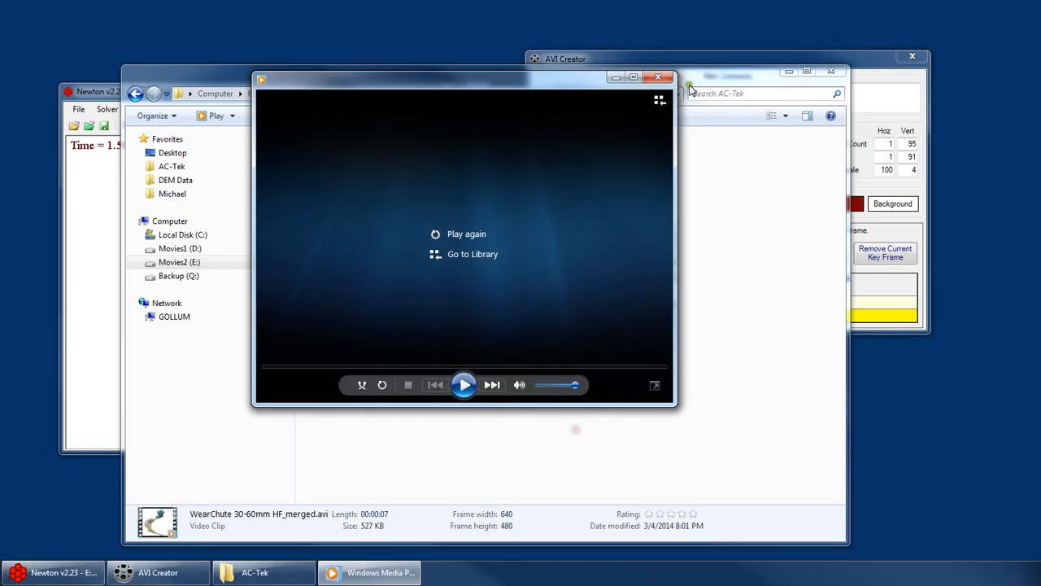
pyautogui.click(659, 78)
pyautogui.click(788, 71)
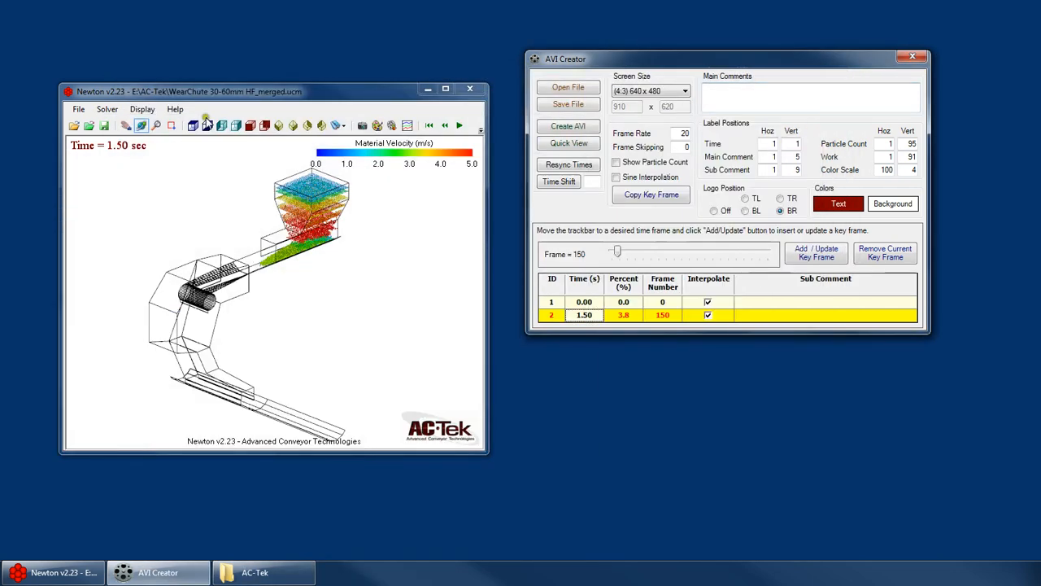
# Step: Recall the first key frame, set the animation's screen size to (4:3) 800 x 600, and arrange the windows side by side
pyautogui.moveTo(261, 96); pyautogui.dragTo(243, 70)
pyautogui.moveTo(273, 258); pyautogui.dragTo(268, 274)
pyautogui.scroll(3, 223, 200)
pyautogui.click(597, 303)
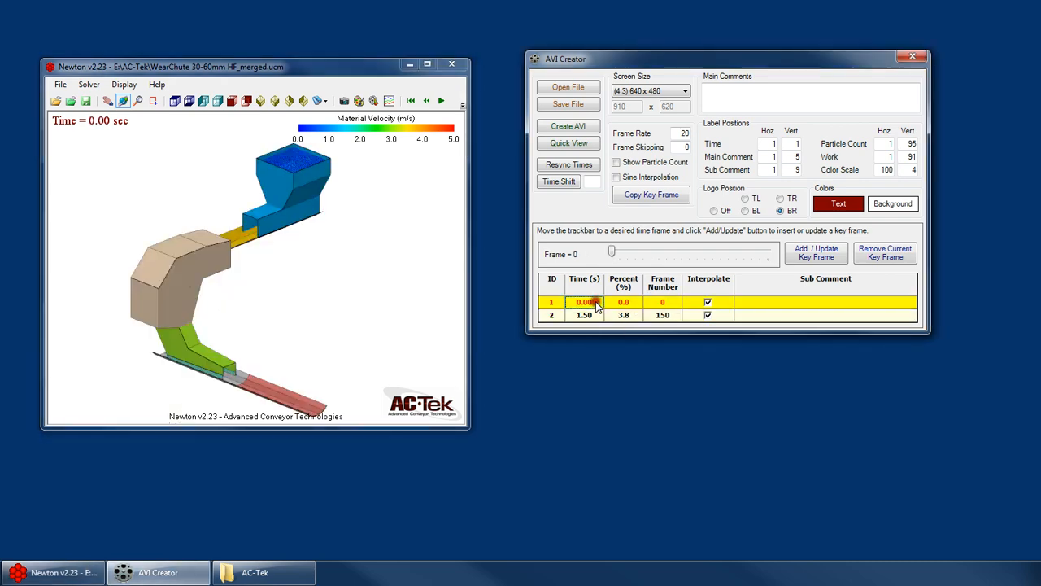
pyautogui.click(664, 93)
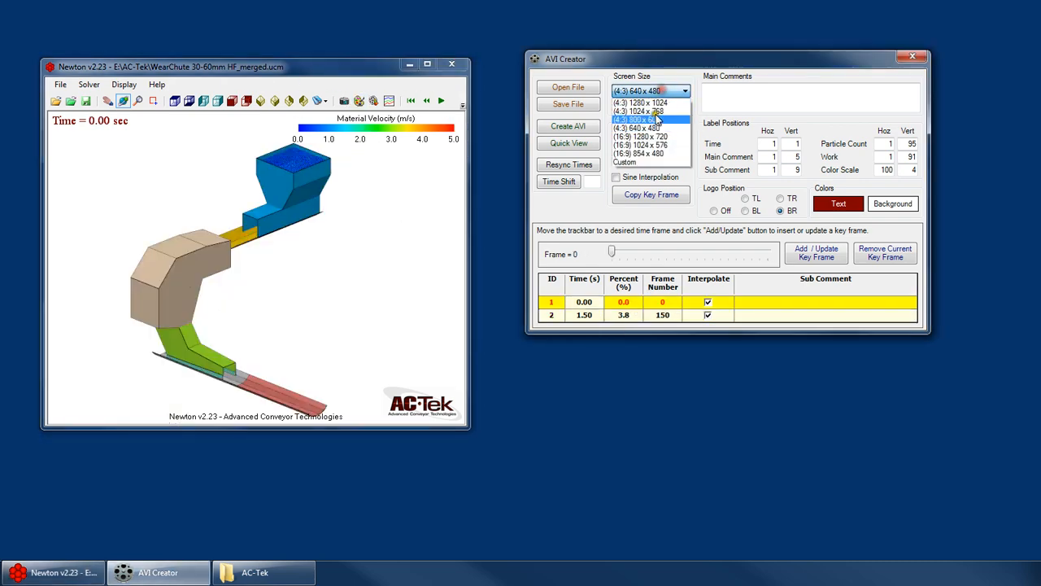
pyautogui.click(658, 120)
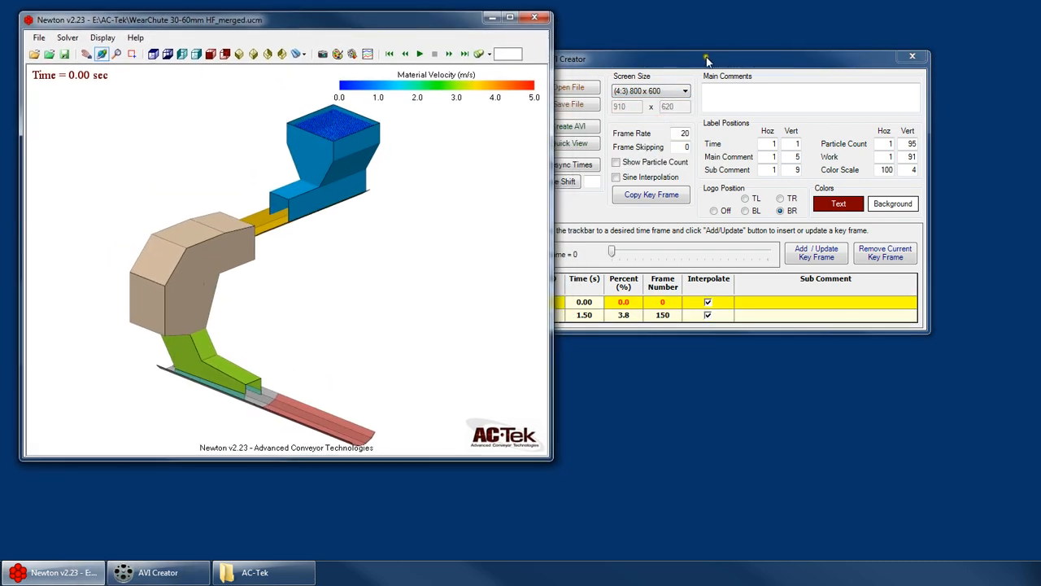
pyautogui.moveTo(707, 61); pyautogui.dragTo(782, 39)
pyautogui.moveTo(375, 16); pyautogui.dragTo(400, 46)
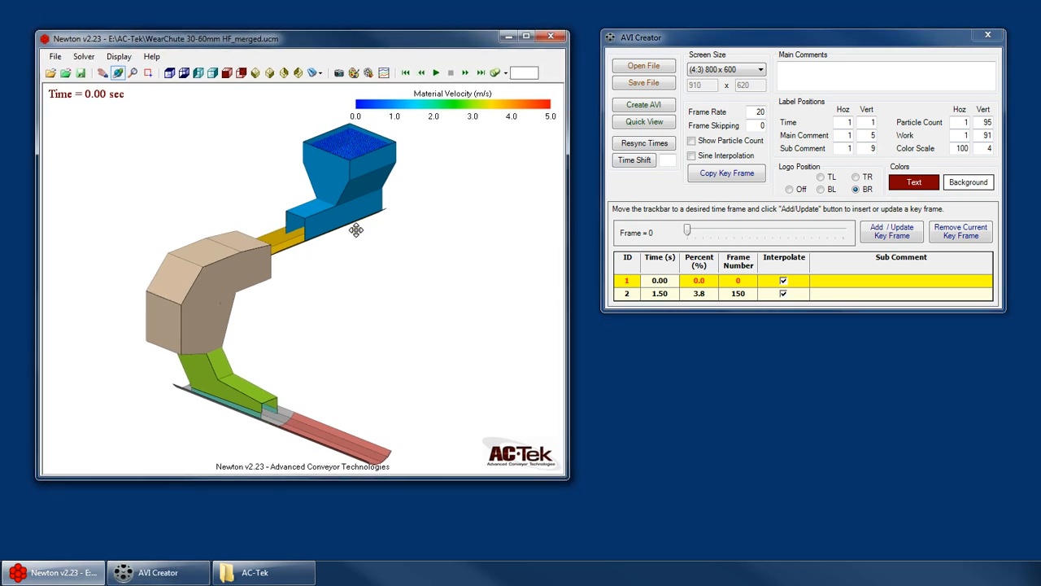
# Step: Open the Surface and Material Visualization window beside the enlarged chute model
pyautogui.scroll(5, 365, 162)
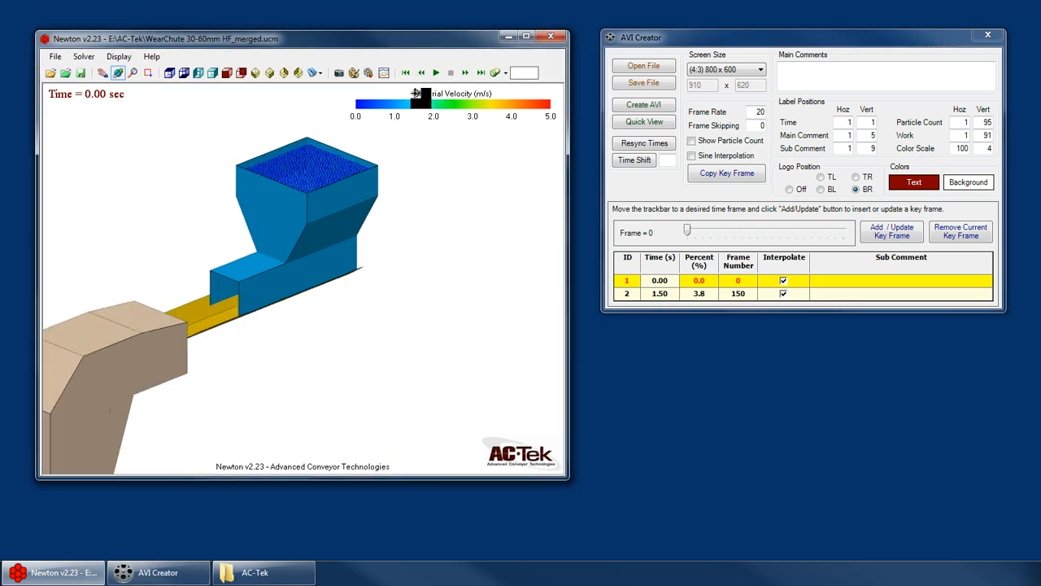
pyautogui.click(354, 72)
pyautogui.moveTo(196, 93); pyautogui.dragTo(723, 162)
pyautogui.scroll(-3, 468, 137)
pyautogui.scroll(1, 352, 143)
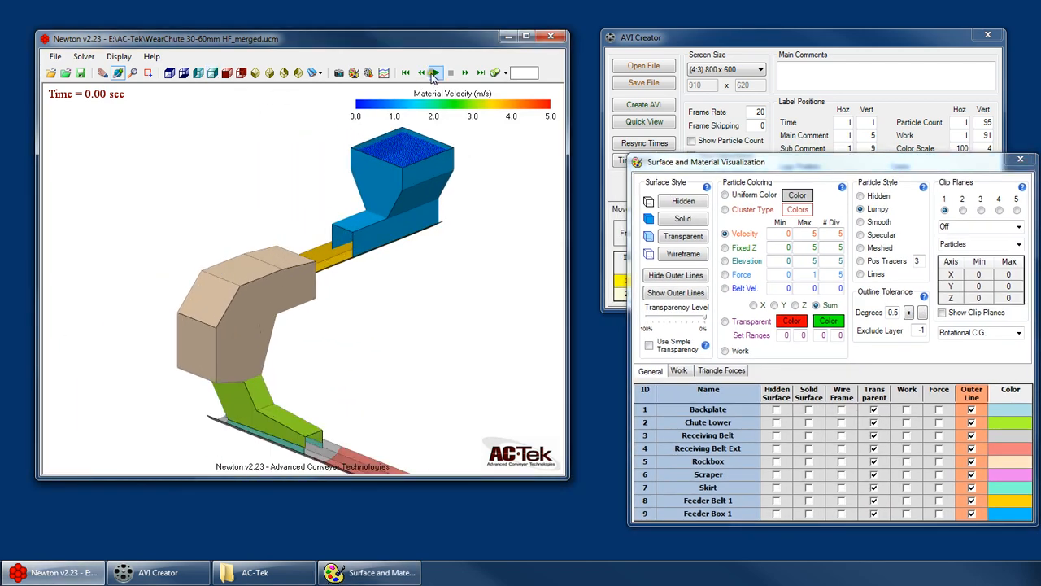
# Step: Recall the second key frame and move the simulation to its last frame at 40.00 s
pyautogui.click(665, 38)
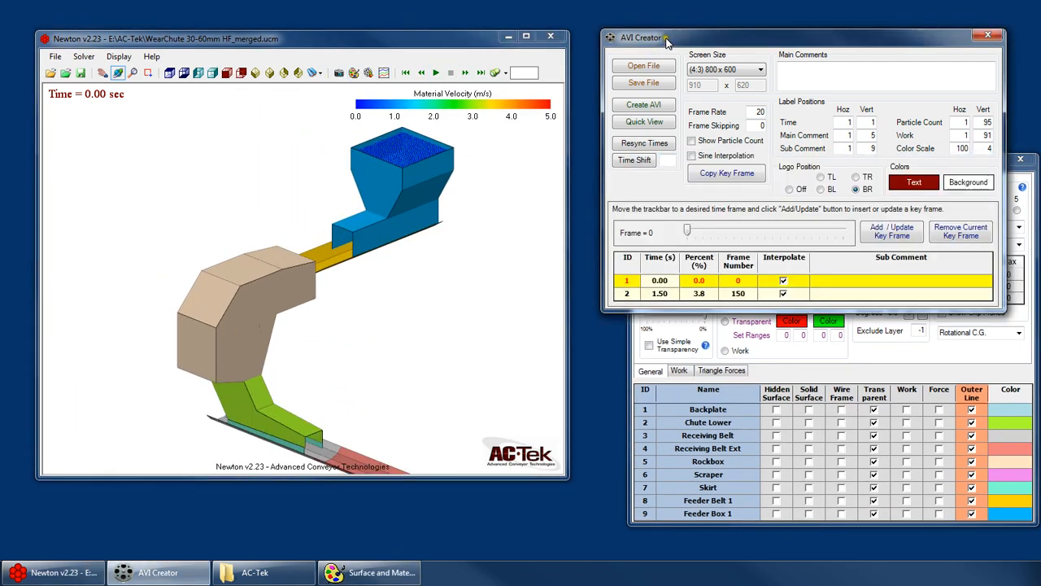
pyautogui.click(663, 293)
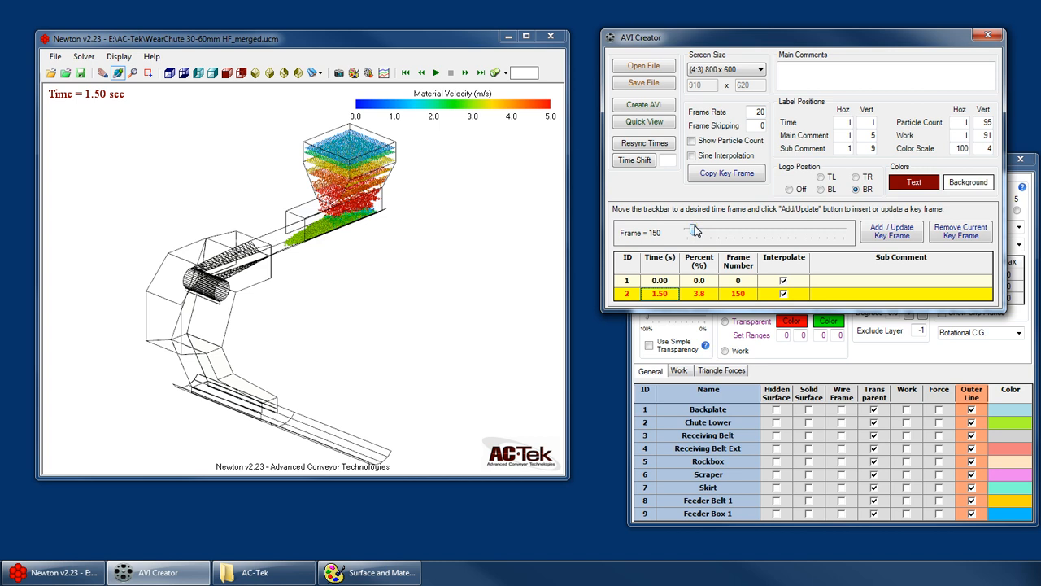
pyautogui.rightClick(271, 220)
pyautogui.click(410, 151)
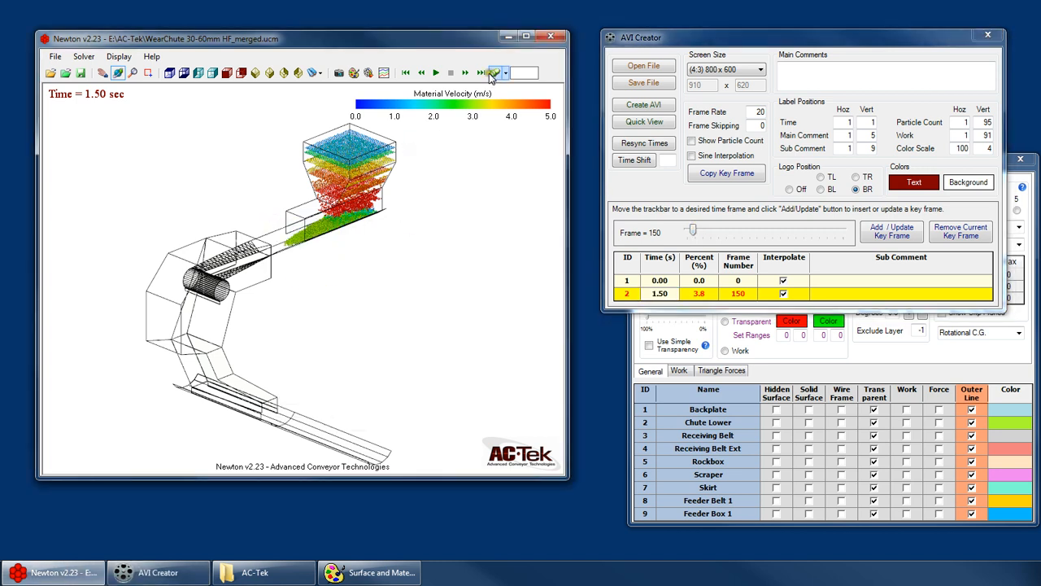
pyautogui.click(487, 72)
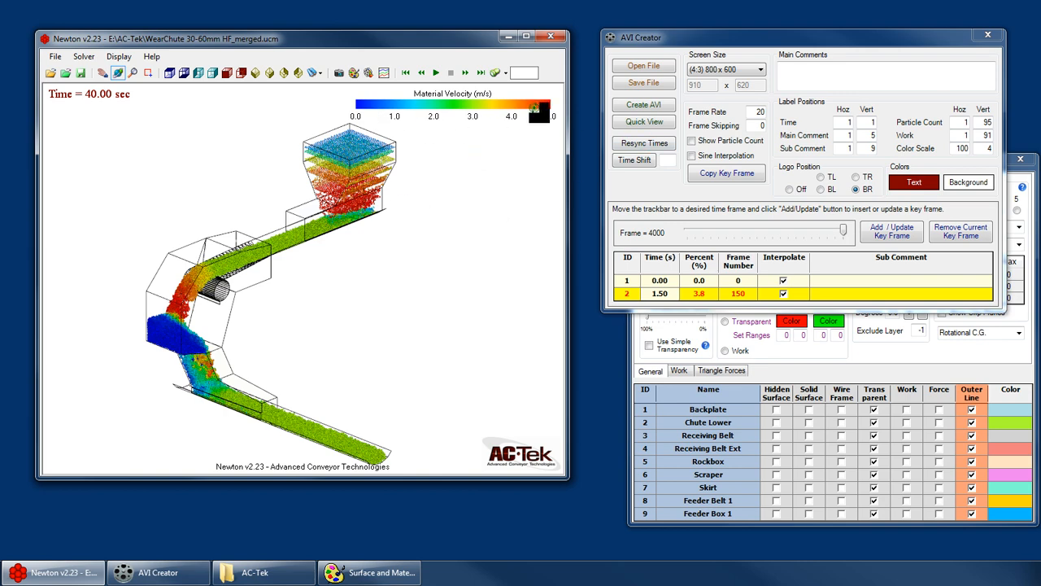
# Step: Orbit the chute model, set the velocity scale to 6.0 m/s, and add a third key frame at 40.00 s
pyautogui.moveTo(257, 346); pyautogui.dragTo(286, 280)
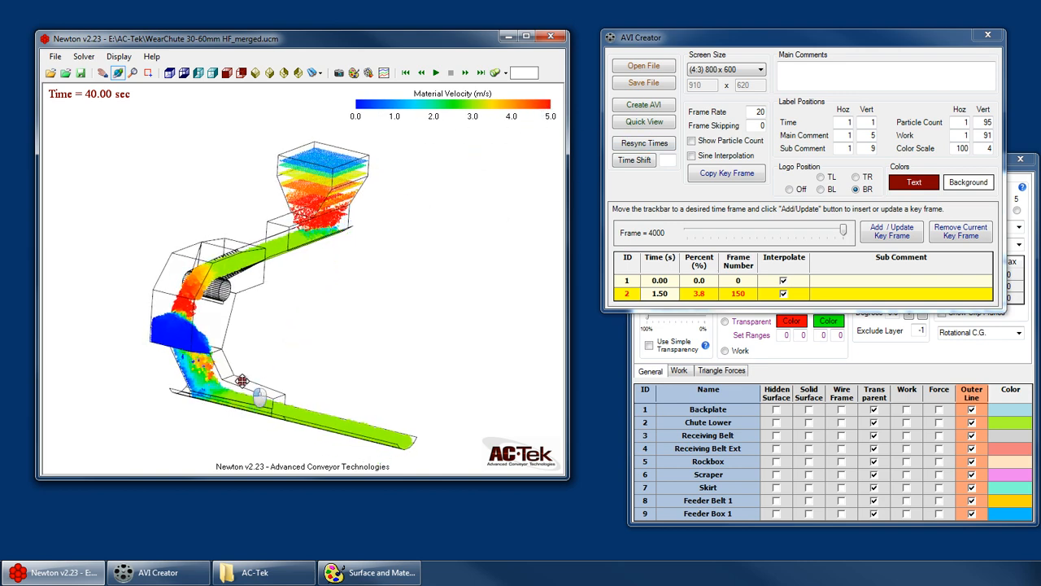
pyautogui.rightClick(286, 279)
pyautogui.moveTo(345, 469)
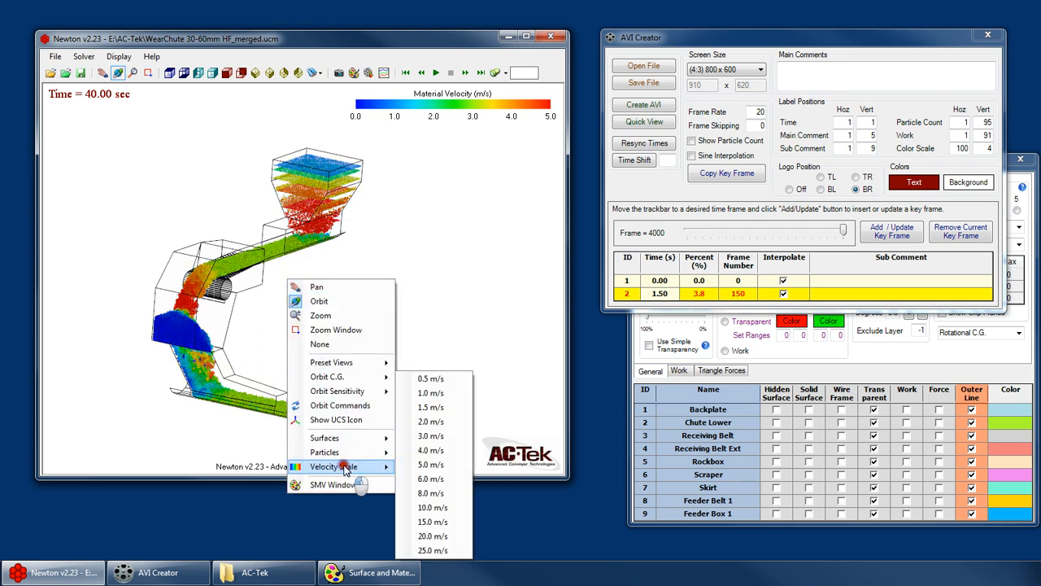
pyautogui.click(430, 479)
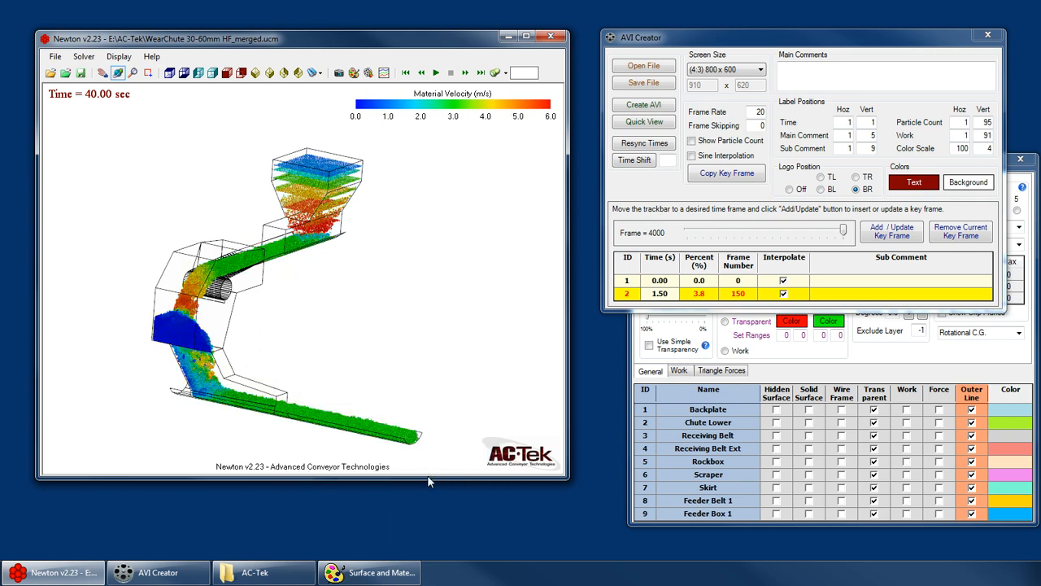
pyautogui.moveTo(305, 325); pyautogui.dragTo(300, 294)
pyautogui.click(898, 240)
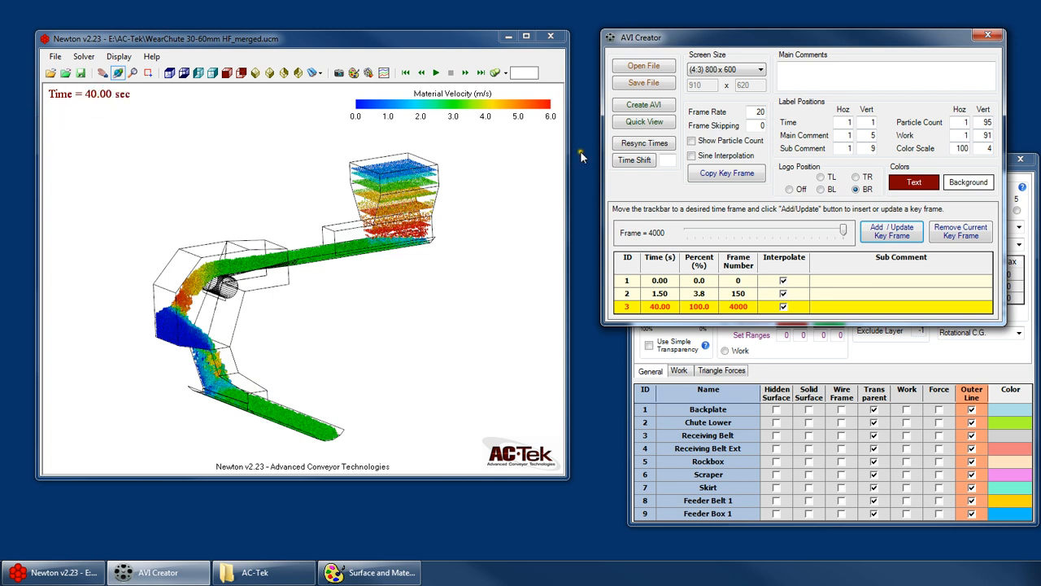
# Step: Compare the velocity scales of the second and third key frames and remove the key frame at 40.00 s
pyautogui.click(481, 75)
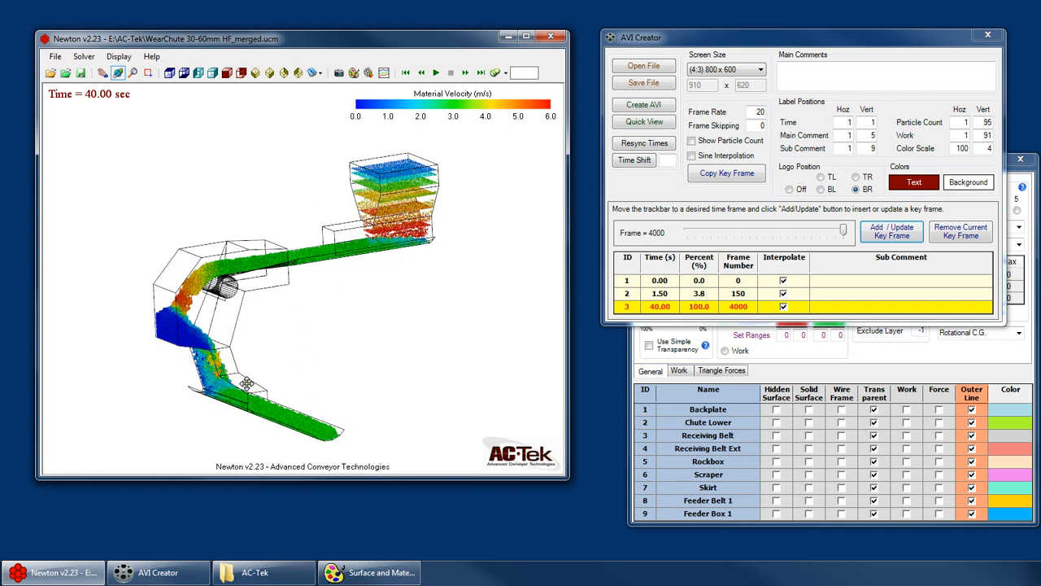
pyautogui.click(661, 293)
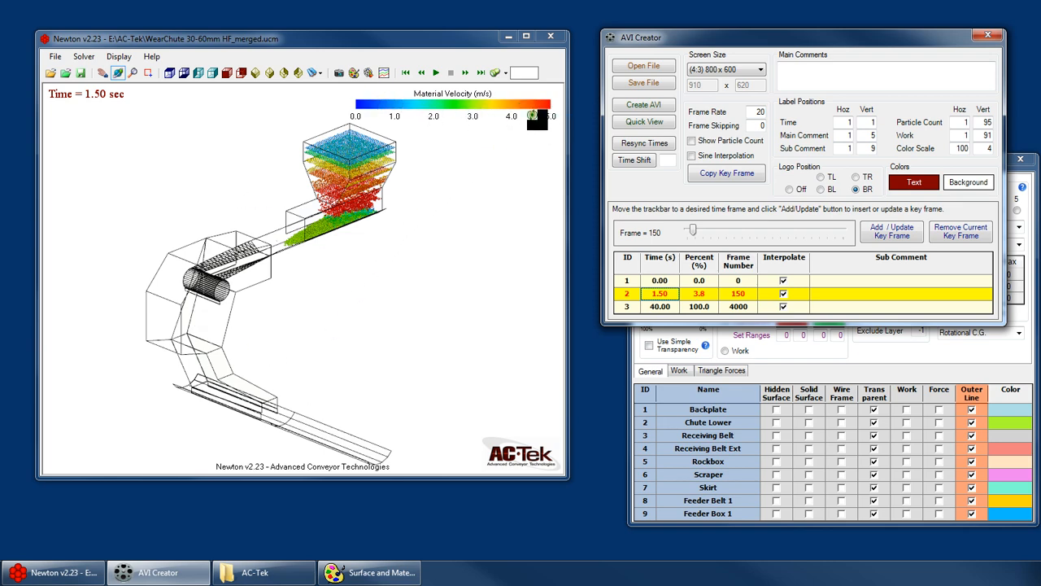
pyautogui.click(659, 306)
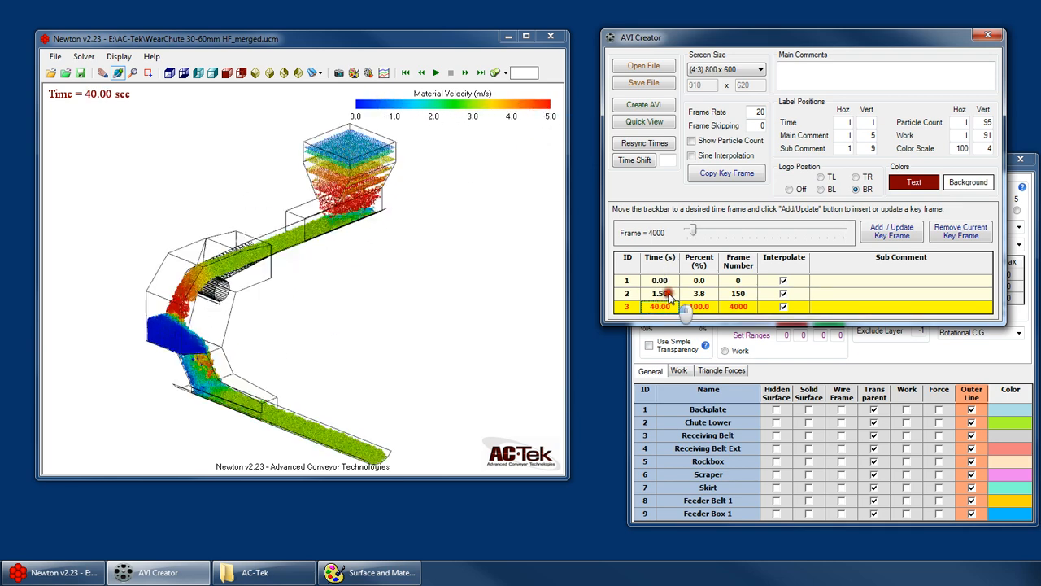
pyautogui.click(665, 294)
pyautogui.click(664, 305)
pyautogui.click(665, 294)
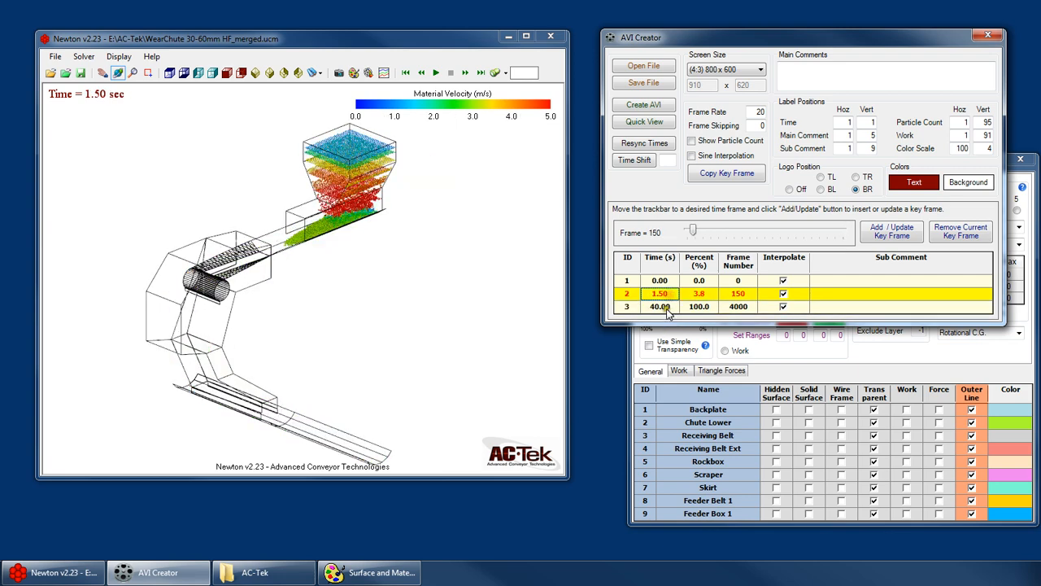
pyautogui.click(667, 307)
pyautogui.click(969, 234)
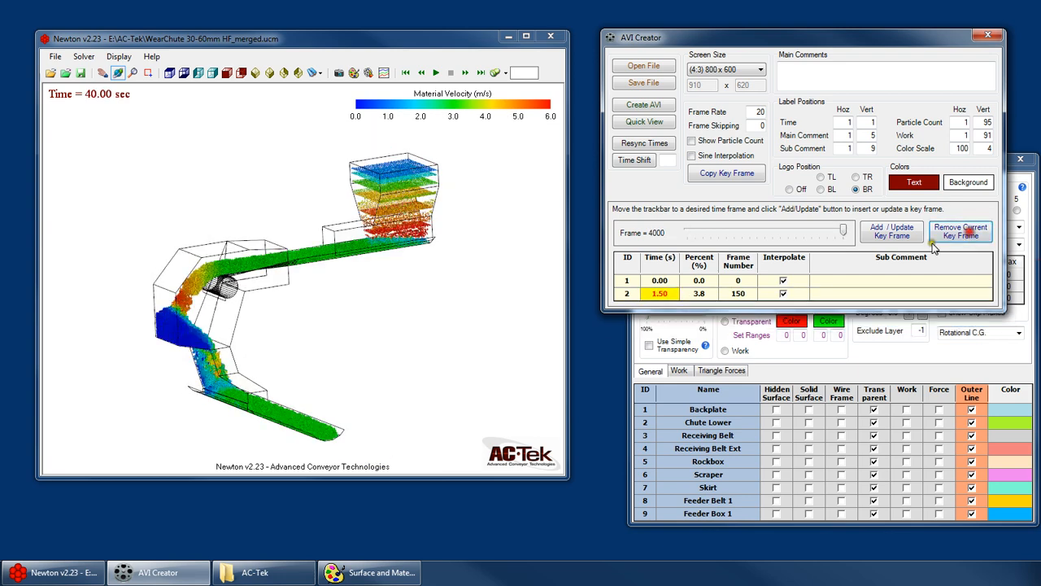
# Step: Recall the second key frame at 1.50 s, set its velocity scale to 6.0 m/s, and update the key frame
pyautogui.click(665, 279)
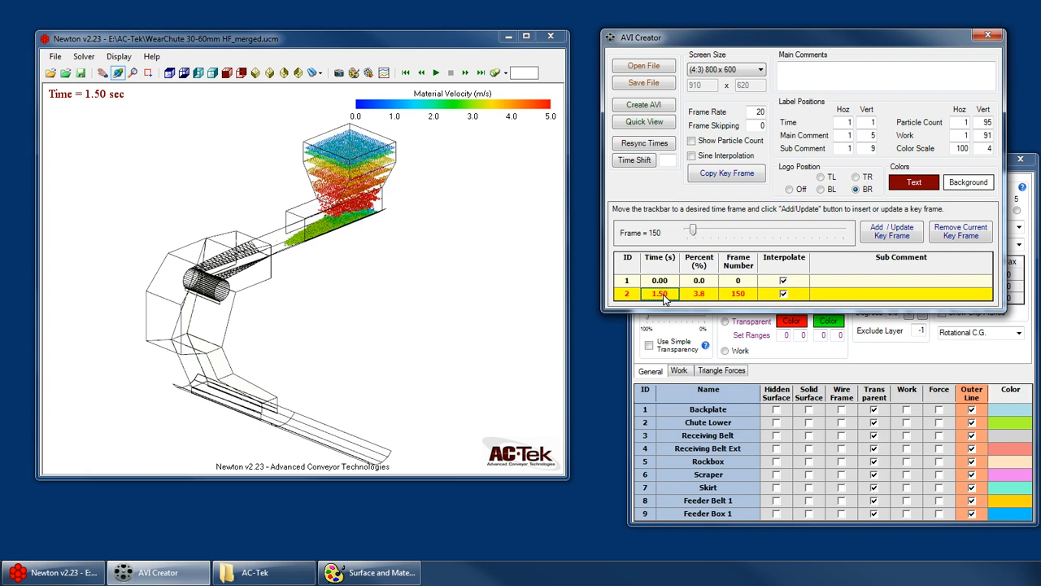
pyautogui.click(864, 358)
pyautogui.rightClick(346, 199)
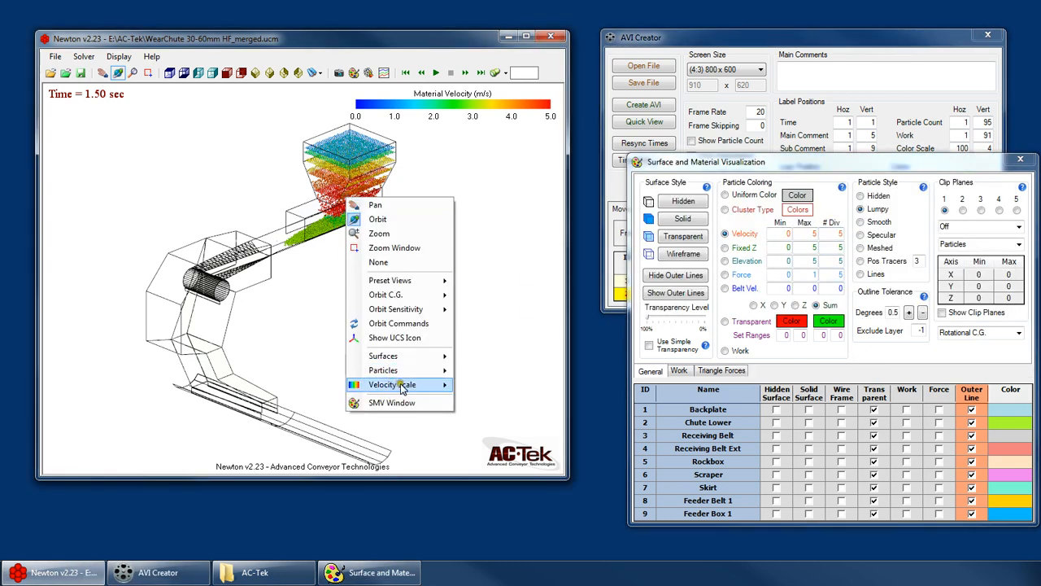
pyautogui.moveTo(403, 385)
pyautogui.click(491, 479)
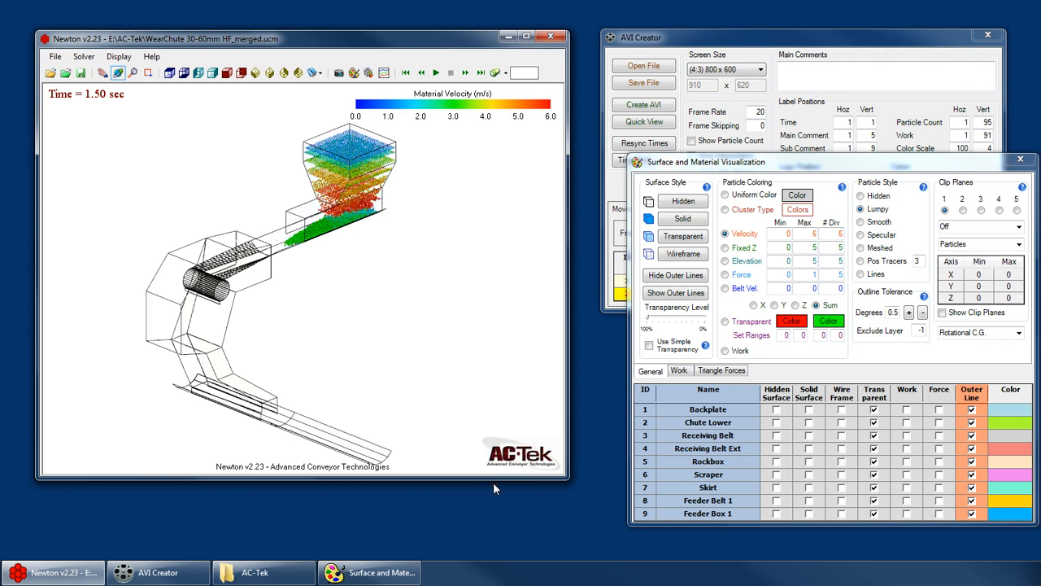
pyautogui.click(726, 27)
pyautogui.click(885, 238)
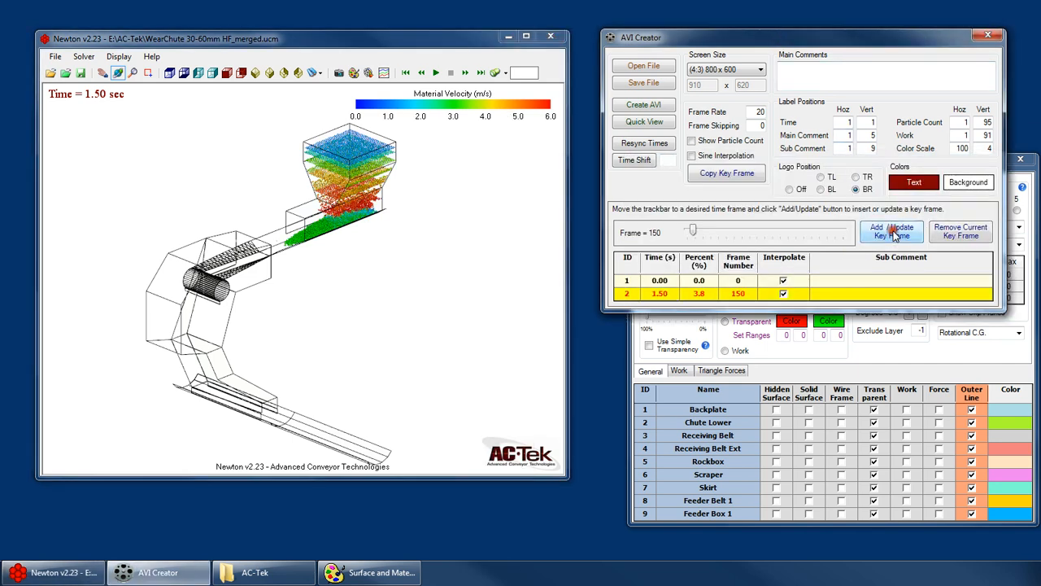
# Step: Alternate between the key frames at 0.00 s and 1.50 s to compare their velocity scales
pyautogui.click(659, 280)
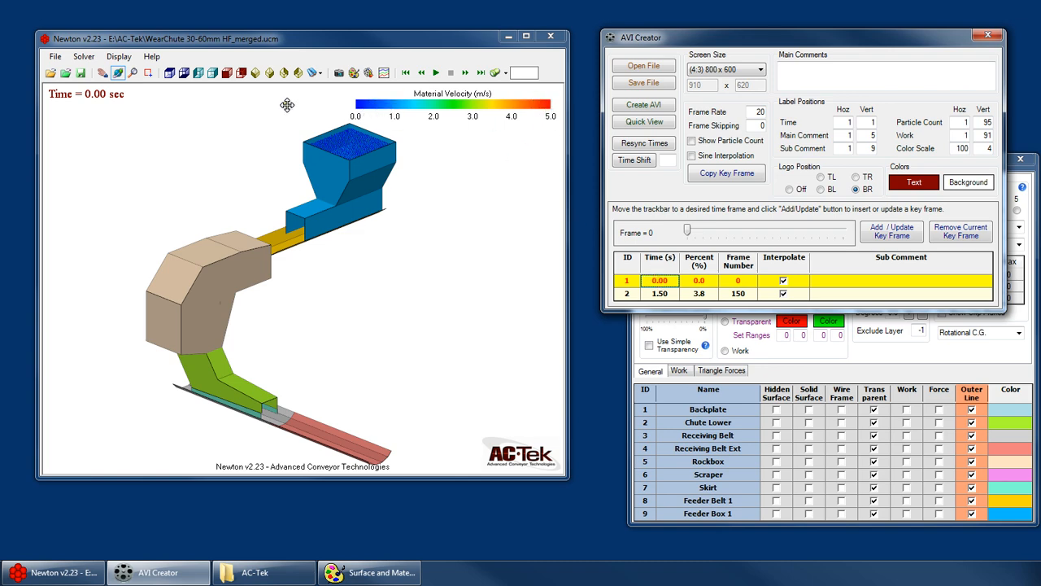
pyautogui.click(661, 293)
pyautogui.click(660, 280)
pyautogui.click(663, 292)
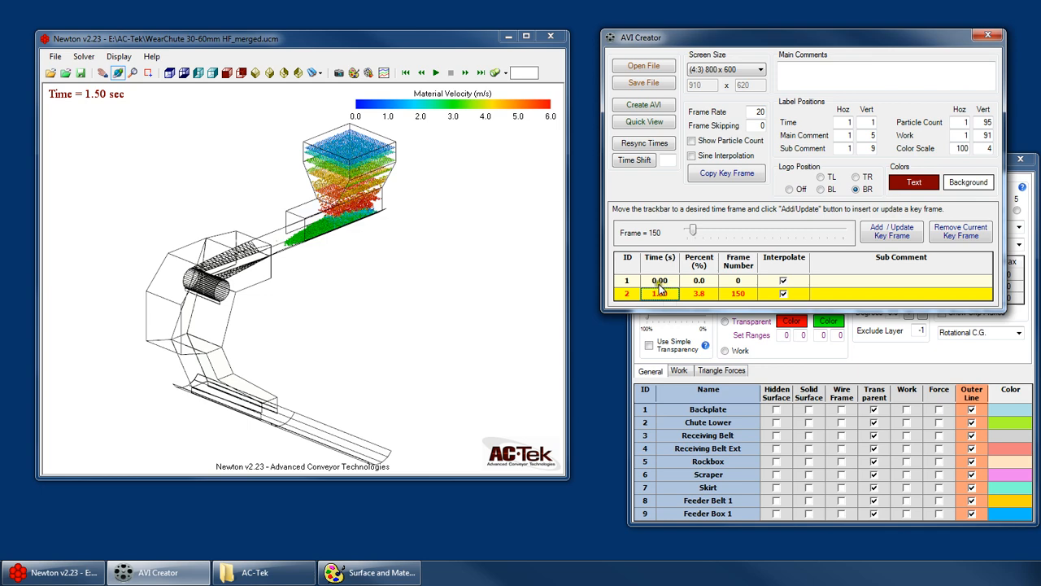
pyautogui.click(661, 279)
pyautogui.click(661, 293)
pyautogui.click(660, 280)
pyautogui.click(660, 293)
# Step: Recall the first key frame and set the velocity scale to 5.0 m/s
pyautogui.click(659, 281)
pyautogui.click(872, 364)
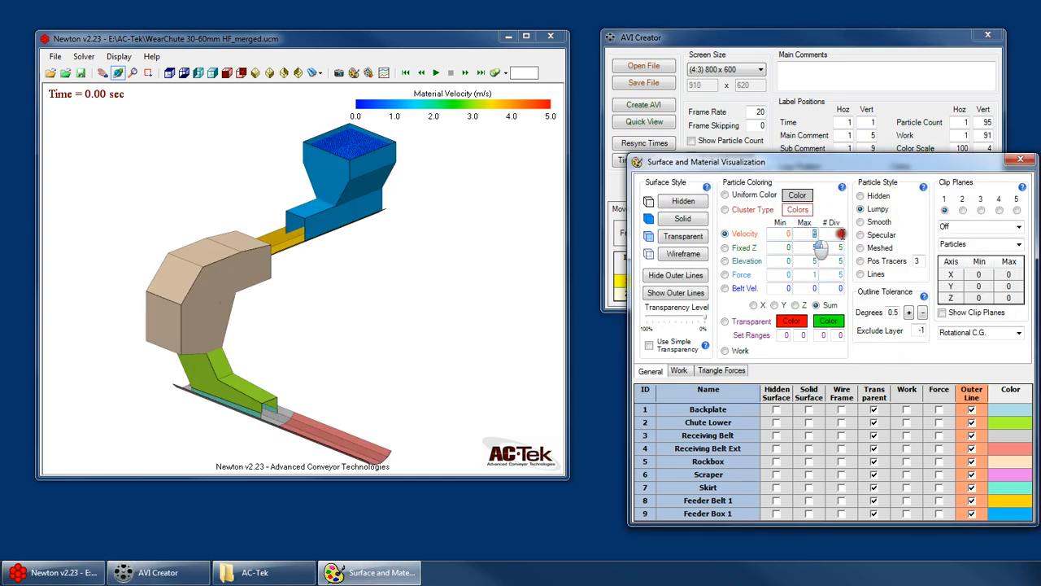
pyautogui.rightClick(423, 217)
pyautogui.moveTo(498, 406)
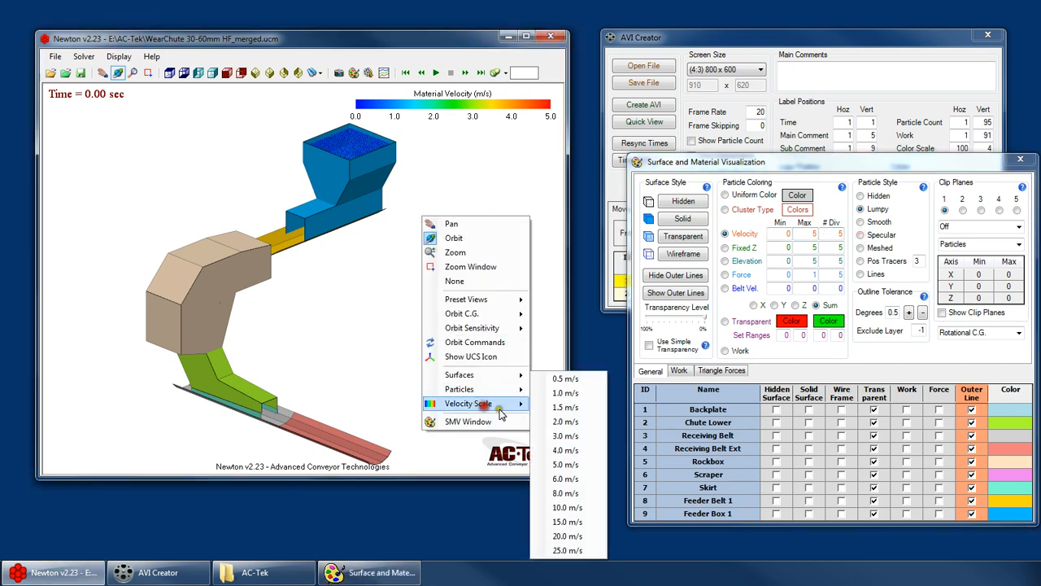
pyautogui.click(567, 465)
# Step: Copy the velocity scale from the second key frame at 1.50 s to key frame 1
pyautogui.moveTo(764, 41); pyautogui.dragTo(743, 63)
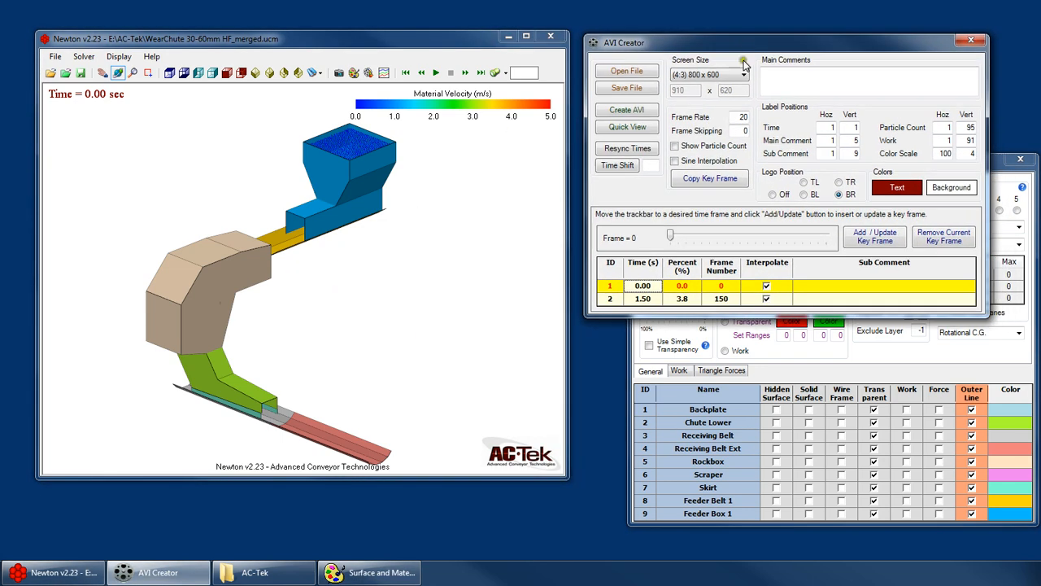
pyautogui.click(644, 300)
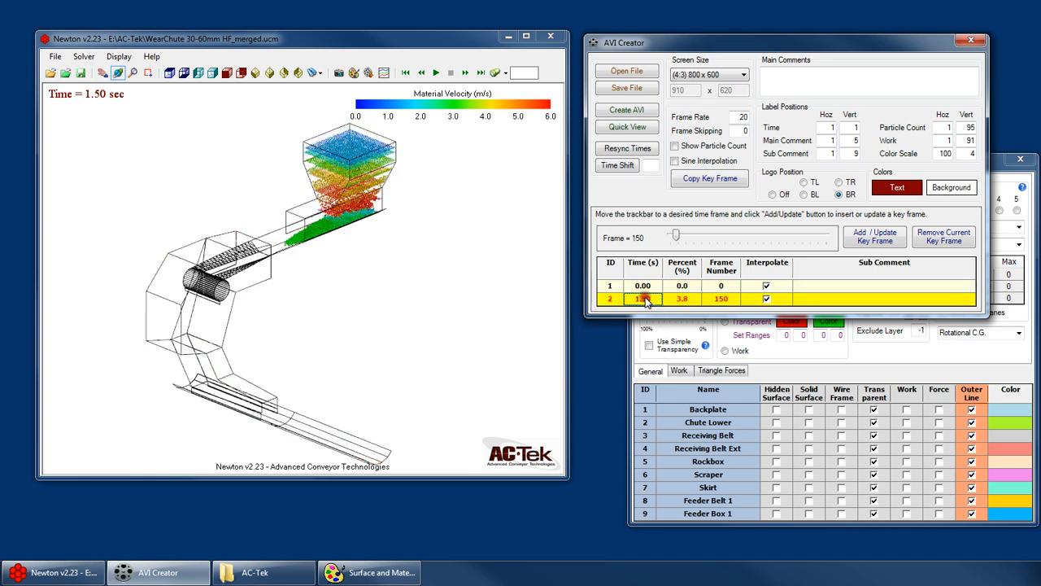
pyautogui.click(709, 178)
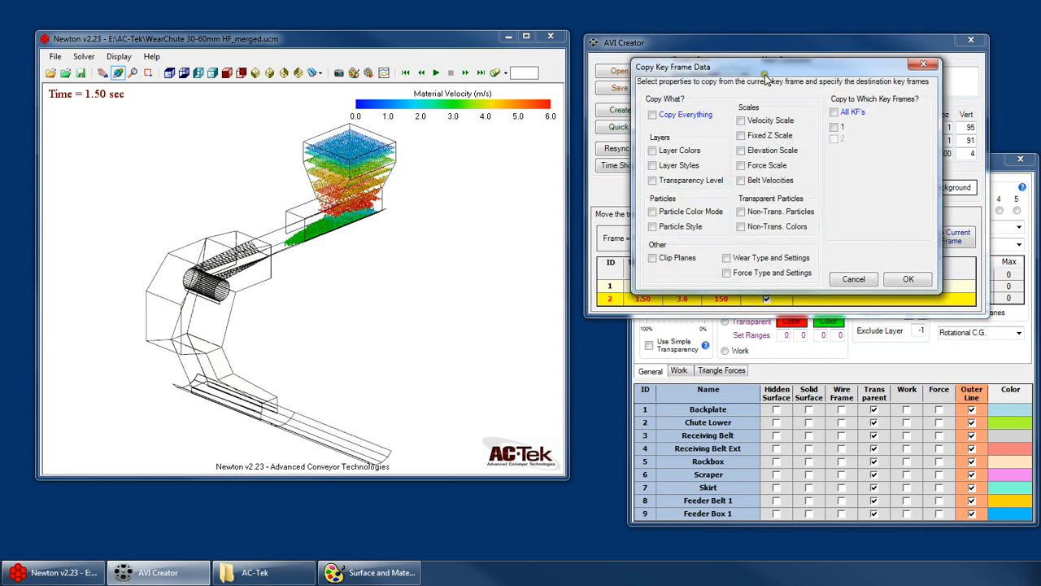
pyautogui.moveTo(724, 58); pyautogui.dragTo(351, 155)
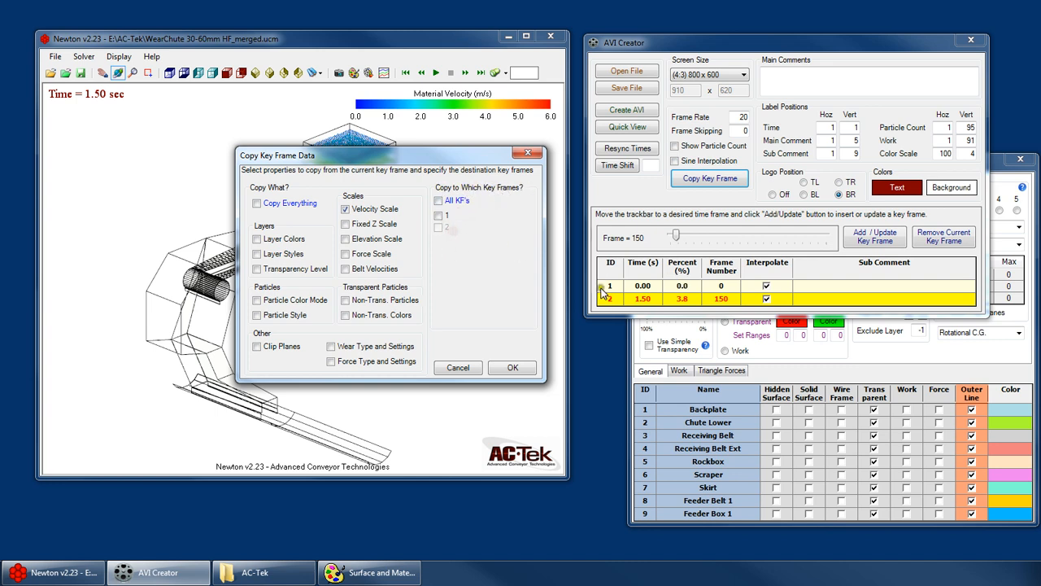
pyautogui.click(440, 216)
pyautogui.click(512, 368)
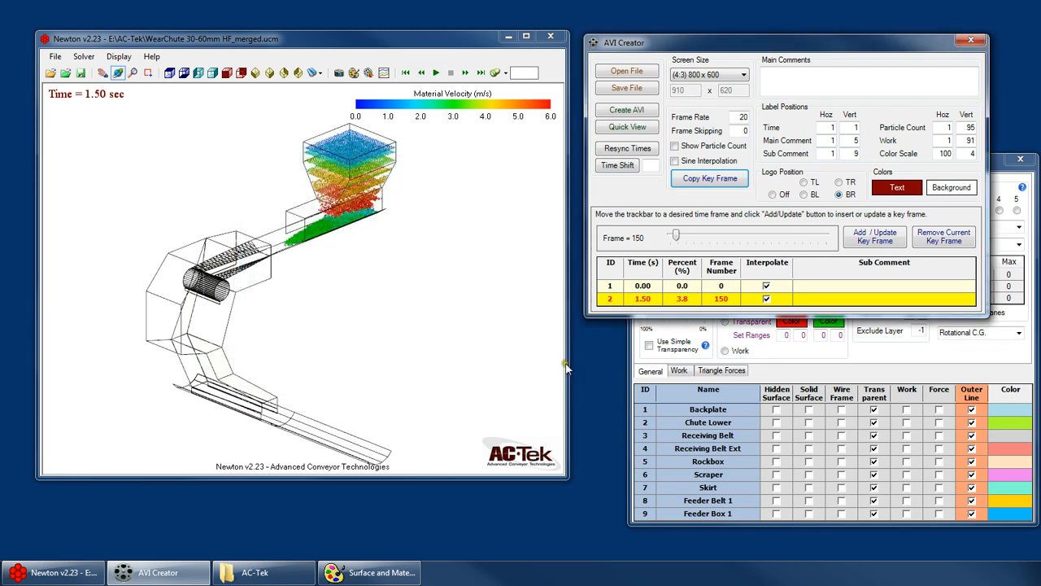
# Step: Alternate between the two key frames to check the velocity scale shown in each
pyautogui.click(647, 286)
pyautogui.click(647, 298)
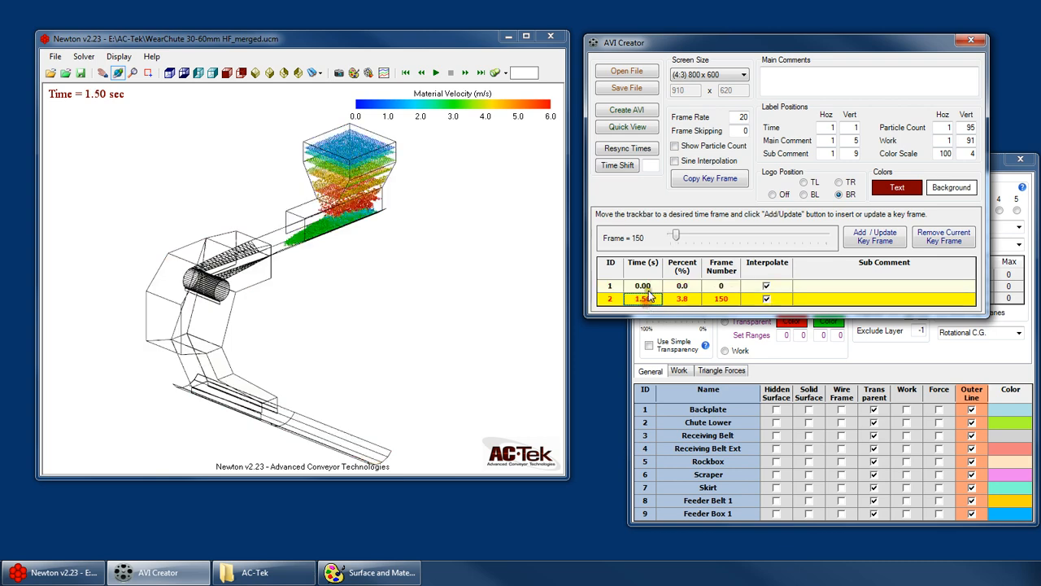
pyautogui.click(647, 286)
pyautogui.click(648, 299)
pyautogui.click(649, 287)
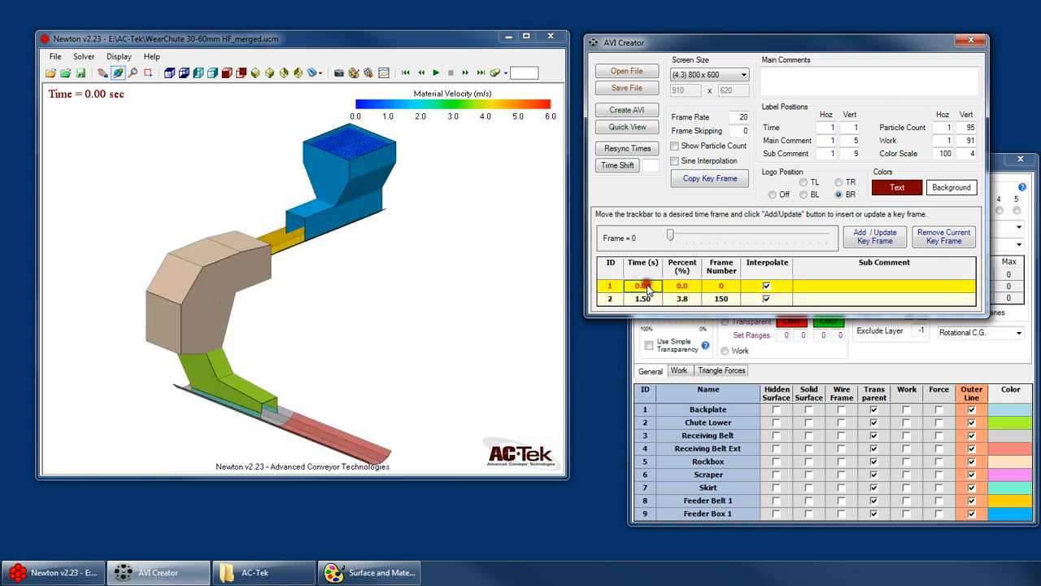
pyautogui.click(644, 300)
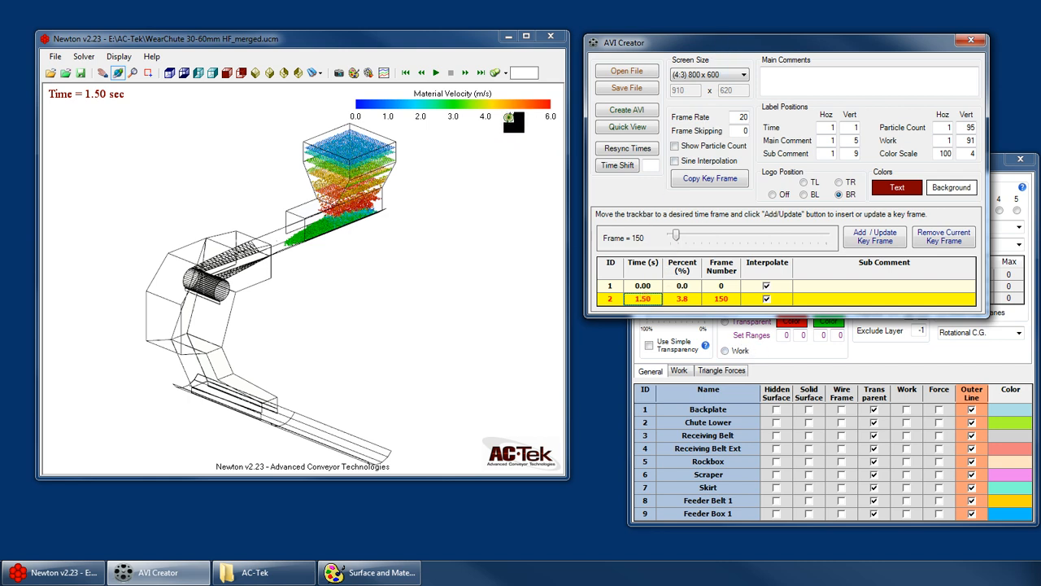
pyautogui.moveTo(399, 117); pyautogui.dragTo(538, 122)
# Step: Copy the second key frame's velocity scale to all key frames
pyautogui.click(709, 180)
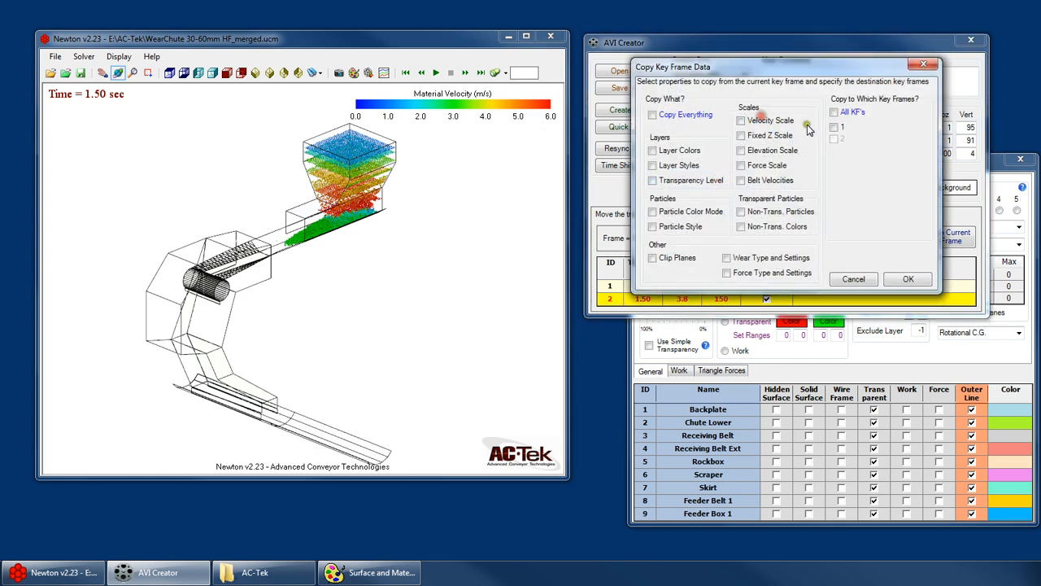
pyautogui.click(852, 112)
pyautogui.click(908, 279)
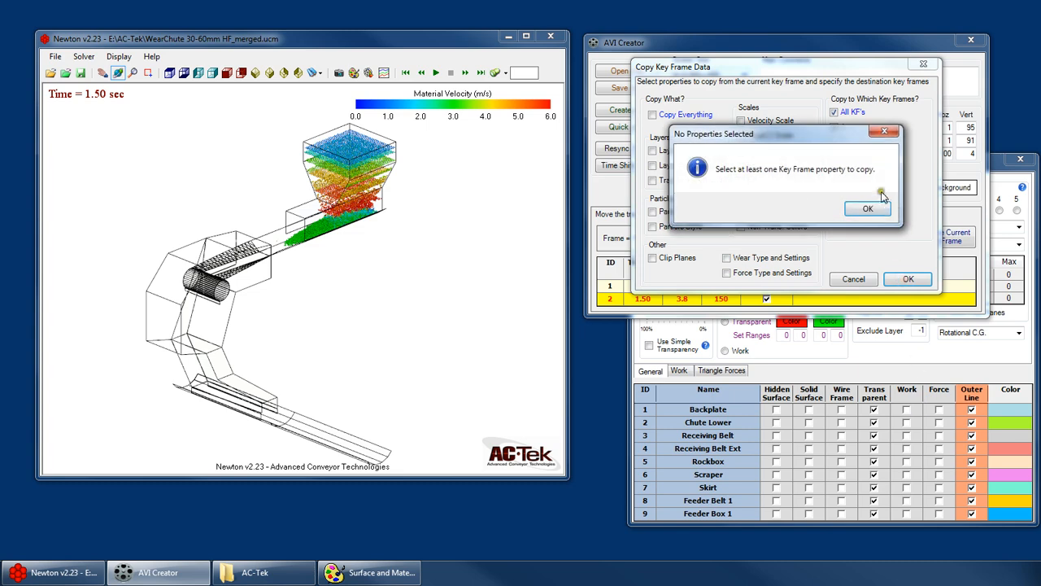
pyautogui.click(925, 271)
pyautogui.click(769, 120)
pyautogui.click(909, 279)
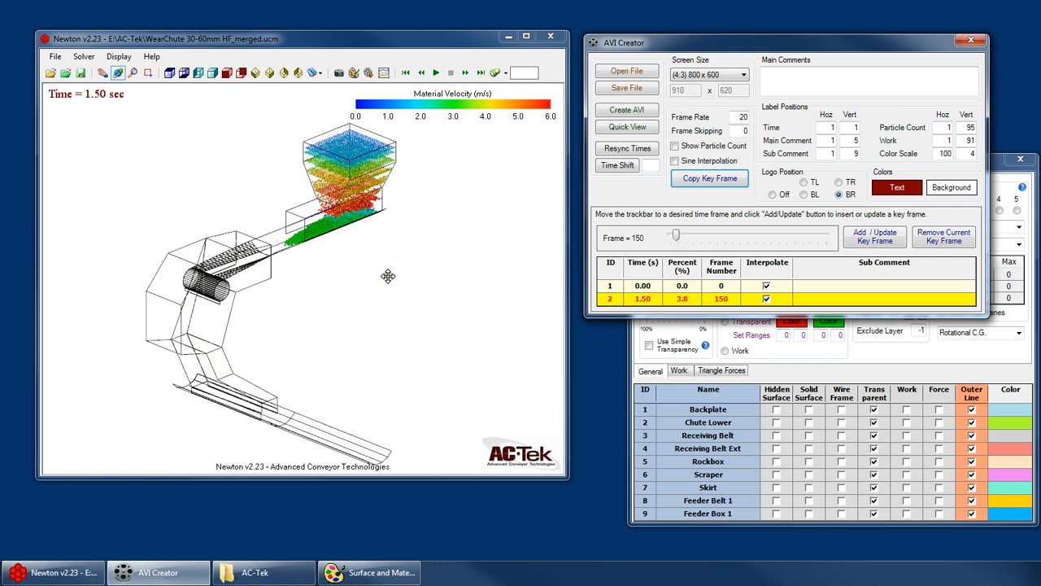
# Step: Set the particle style to Meshed and copy the particle style from the second key frame to all key frames
pyautogui.click(893, 359)
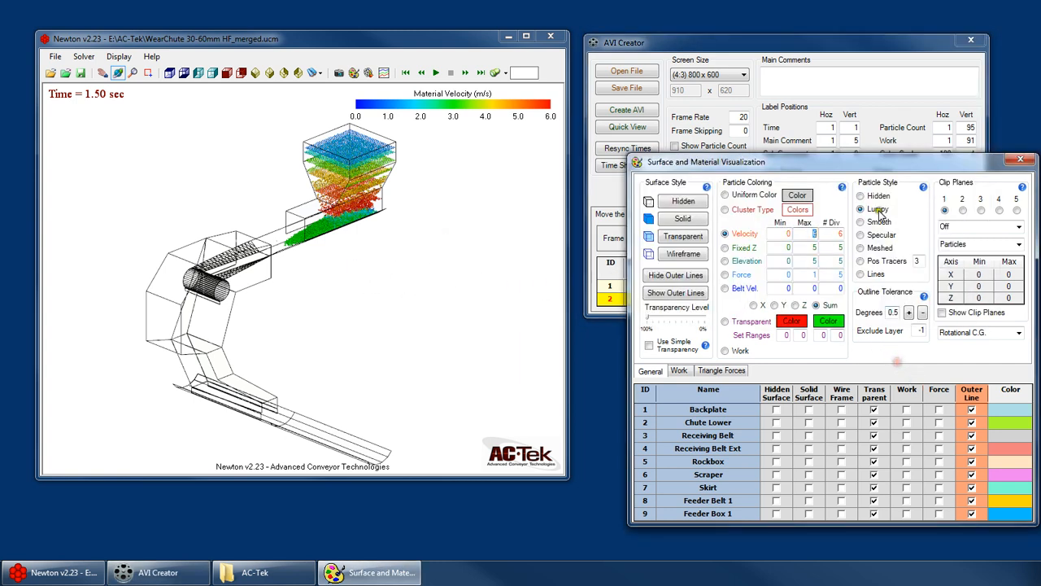
pyautogui.click(863, 248)
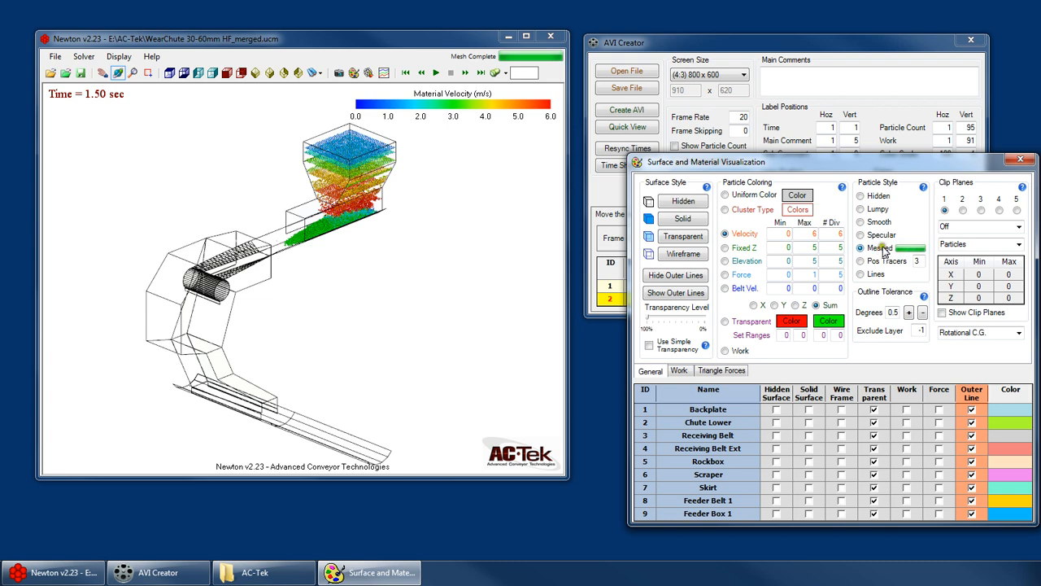
pyautogui.click(747, 49)
pyautogui.click(723, 177)
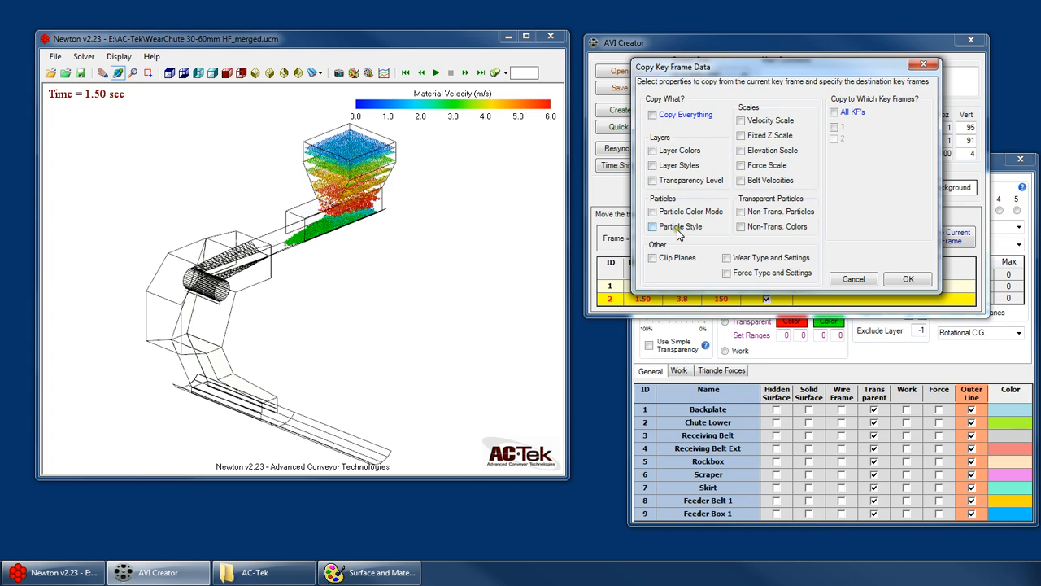
pyautogui.click(679, 229)
pyautogui.click(849, 110)
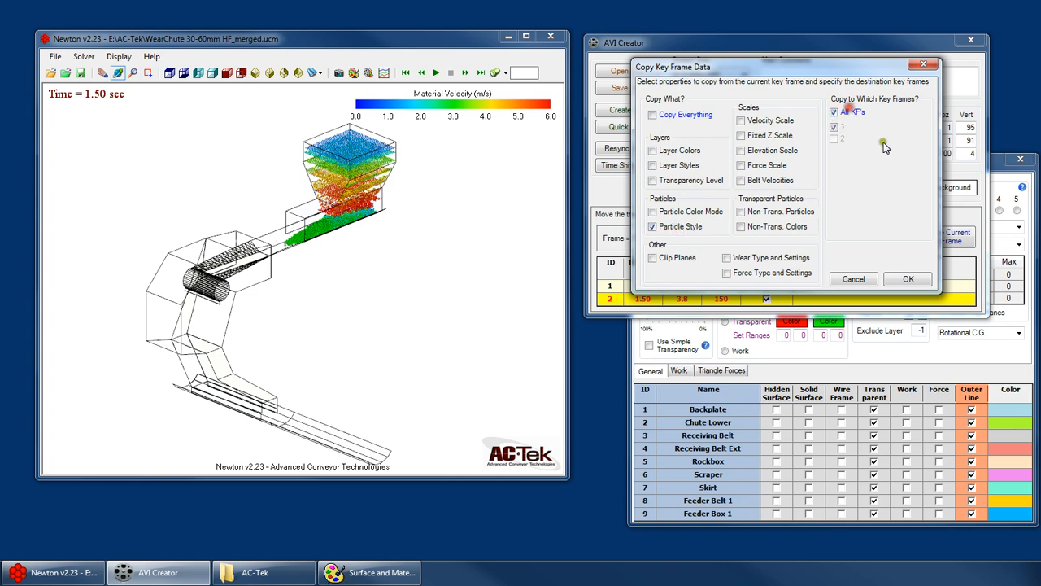
pyautogui.click(909, 280)
# Step: Examine the particles in the hopper at the first key frame and compare the particle style across both key frames
pyautogui.click(644, 286)
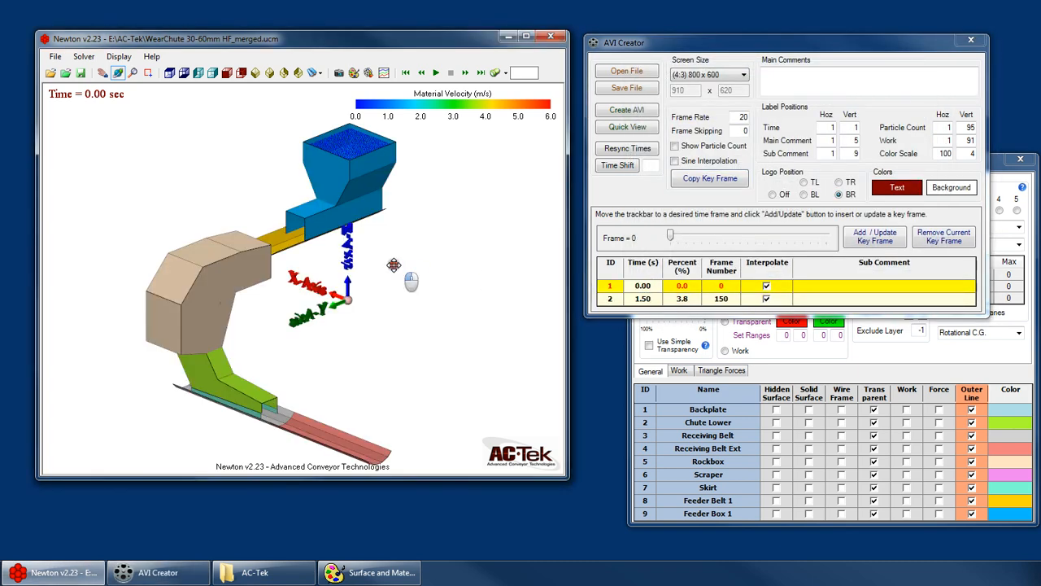
pyautogui.scroll(12, 328, 147)
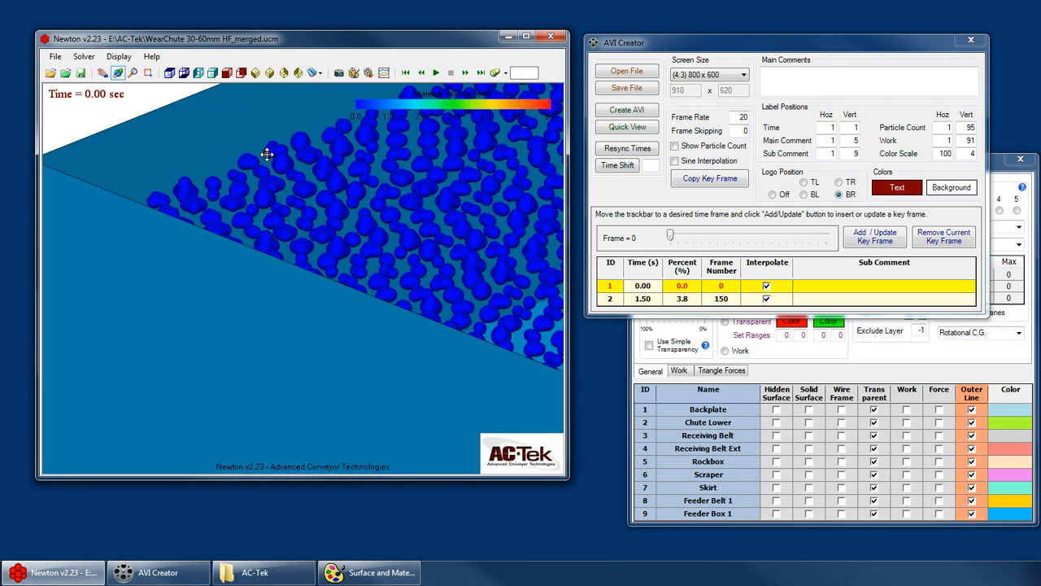
pyautogui.click(634, 299)
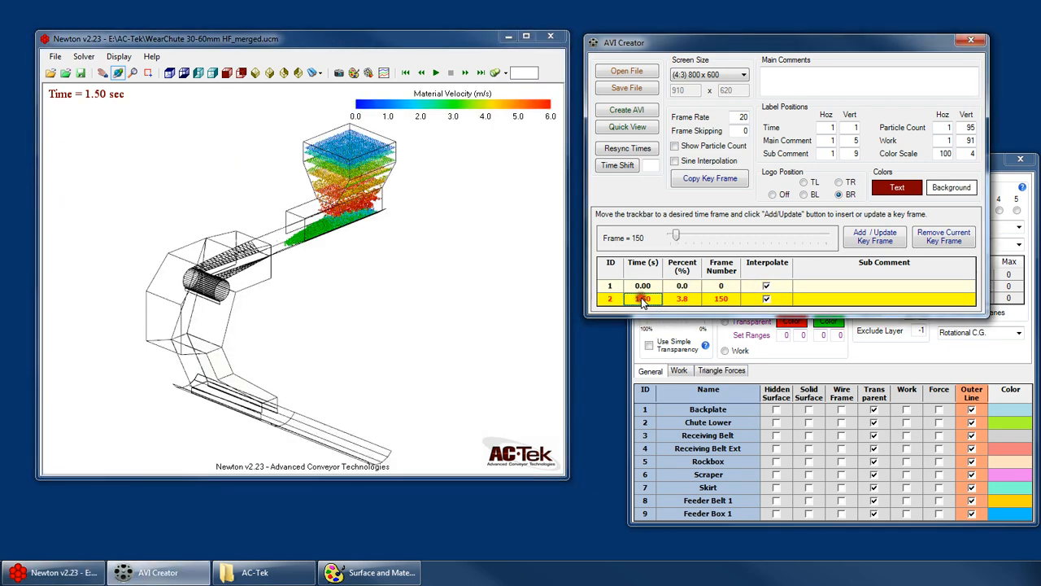
pyautogui.click(653, 285)
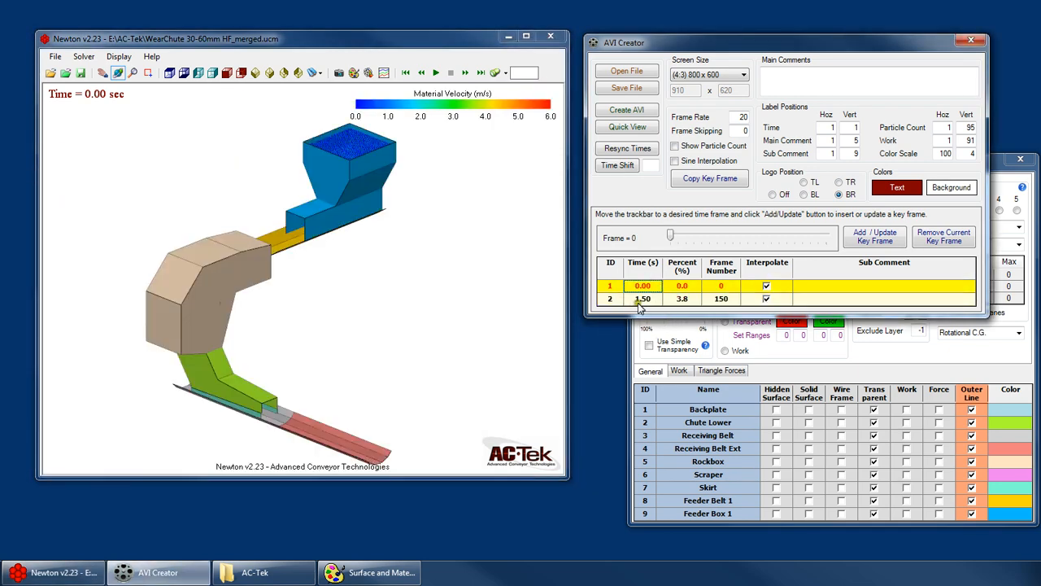
pyautogui.click(639, 300)
pyautogui.click(932, 368)
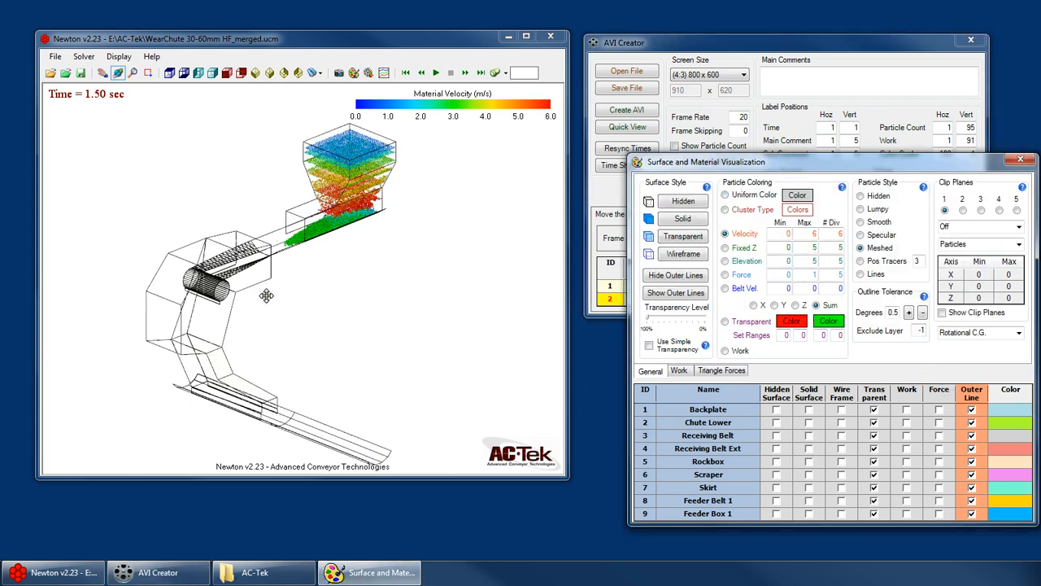
pyautogui.click(689, 46)
pyautogui.click(651, 287)
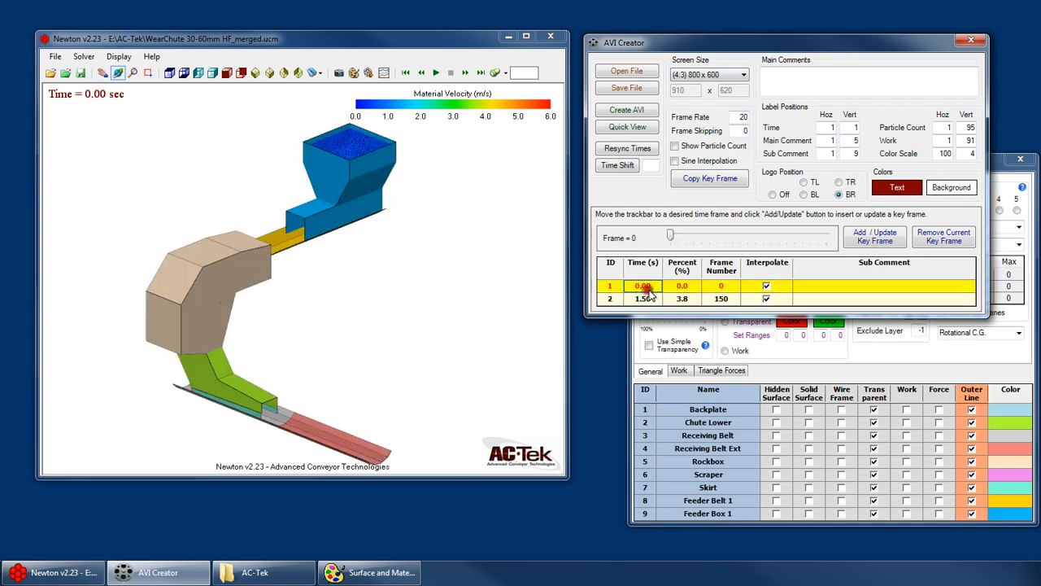
pyautogui.click(642, 298)
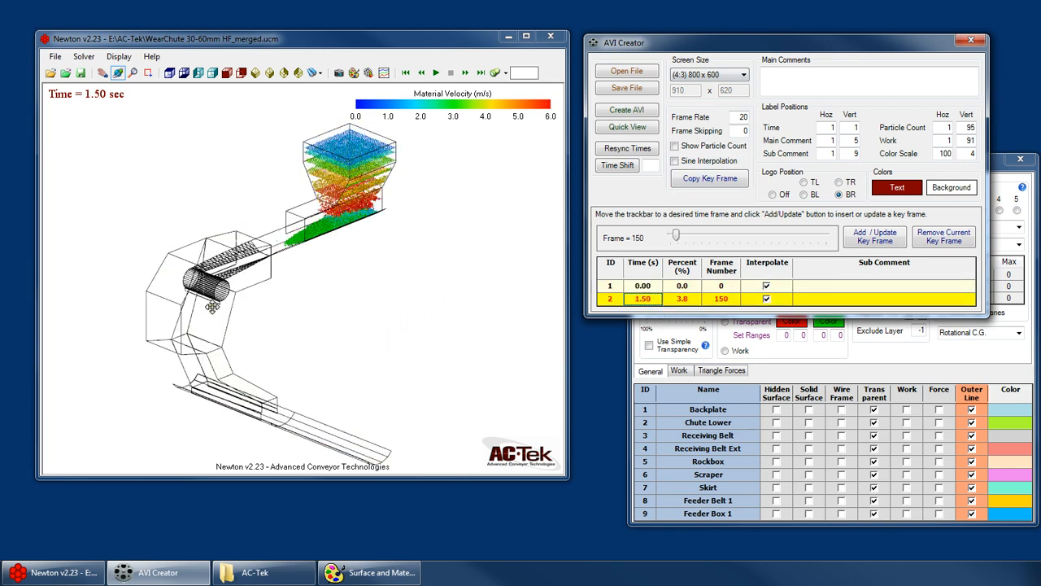
# Step: Orbit the model away from its saved orientation and recall the second key frame's stored view
pyautogui.moveTo(259, 389); pyautogui.dragTo(115, 318)
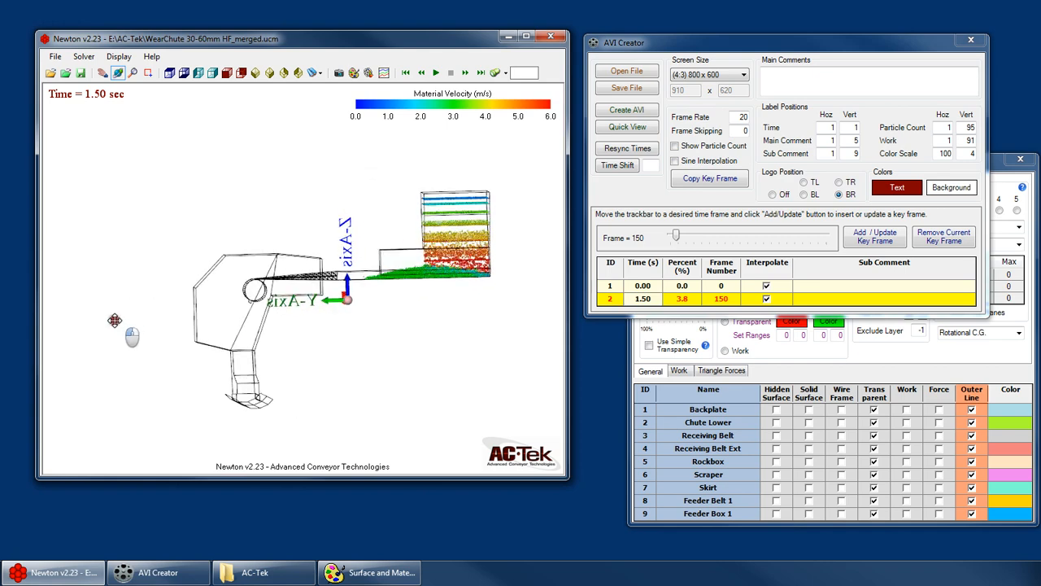
pyautogui.click(644, 288)
pyautogui.click(644, 300)
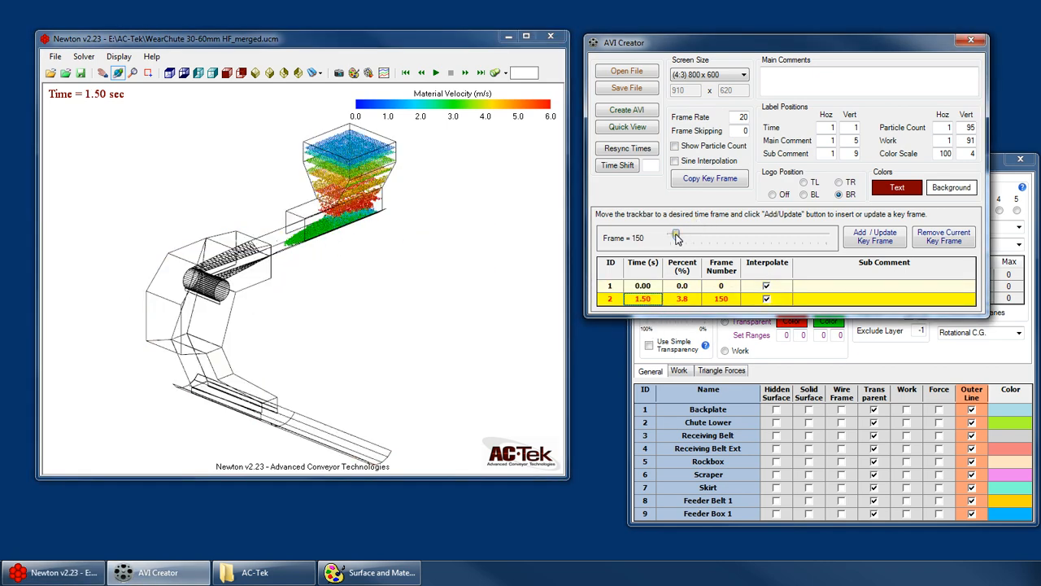
# Step: Add a third key frame after the second one and set its time to 3 seconds
pyautogui.moveTo(676, 238); pyautogui.dragTo(683, 238)
pyautogui.click(876, 236)
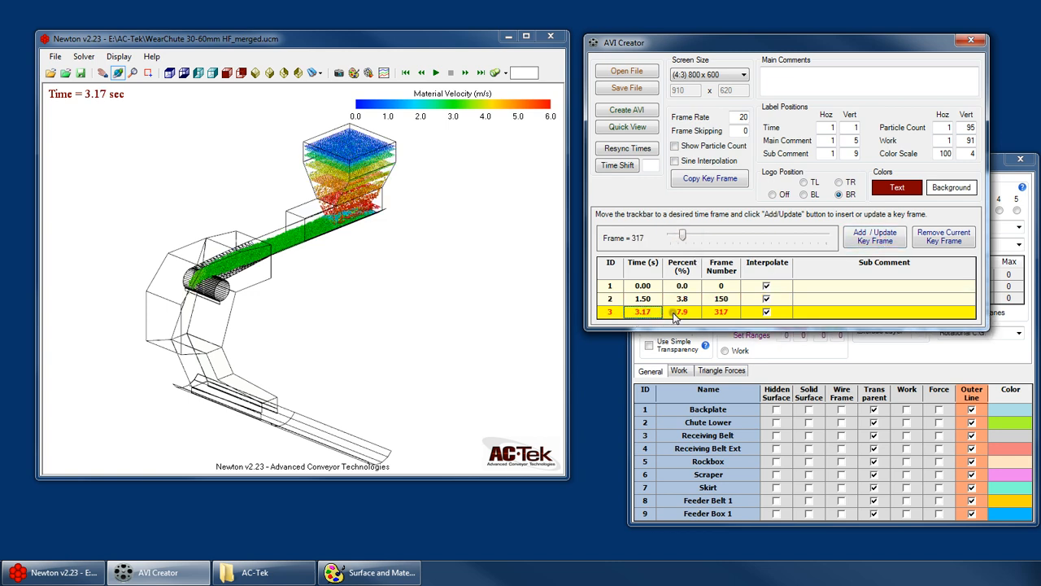
pyautogui.write('3')
pyautogui.press('Return')
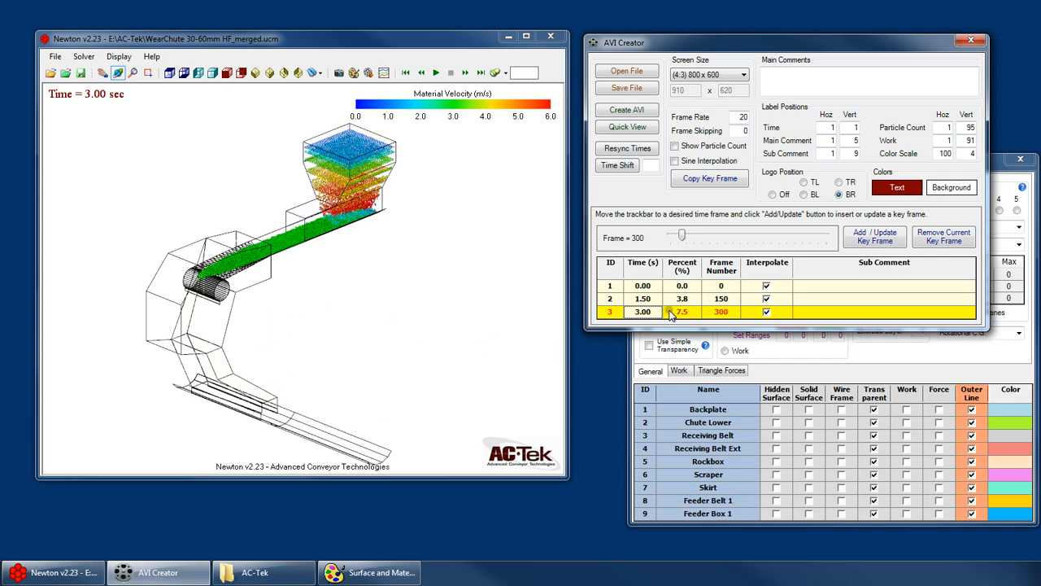
# Step: Show the chute in side view and raise the outline tolerance to 2 degrees
pyautogui.click(875, 376)
pyautogui.click(244, 72)
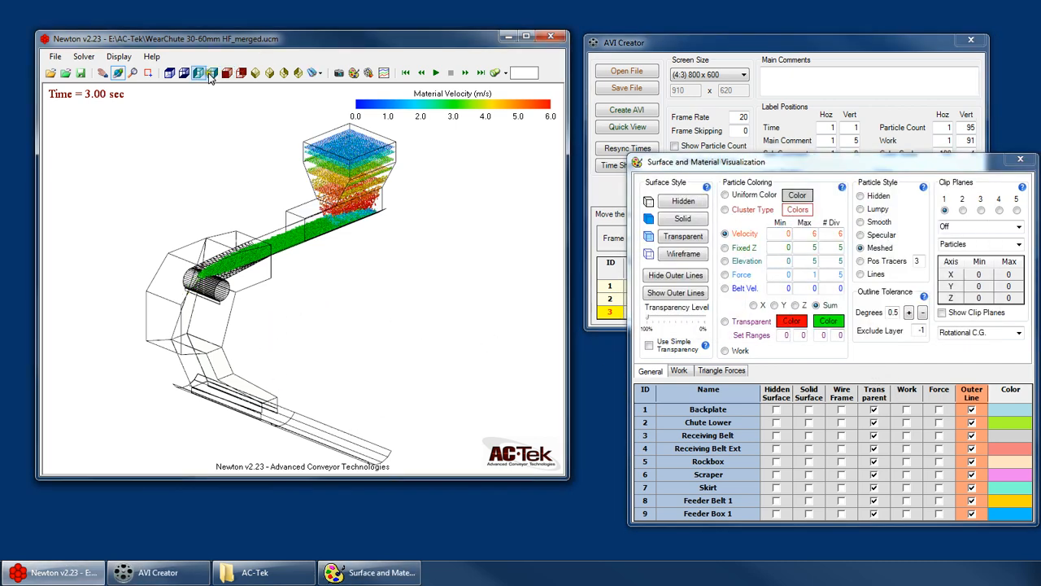
pyautogui.click(200, 73)
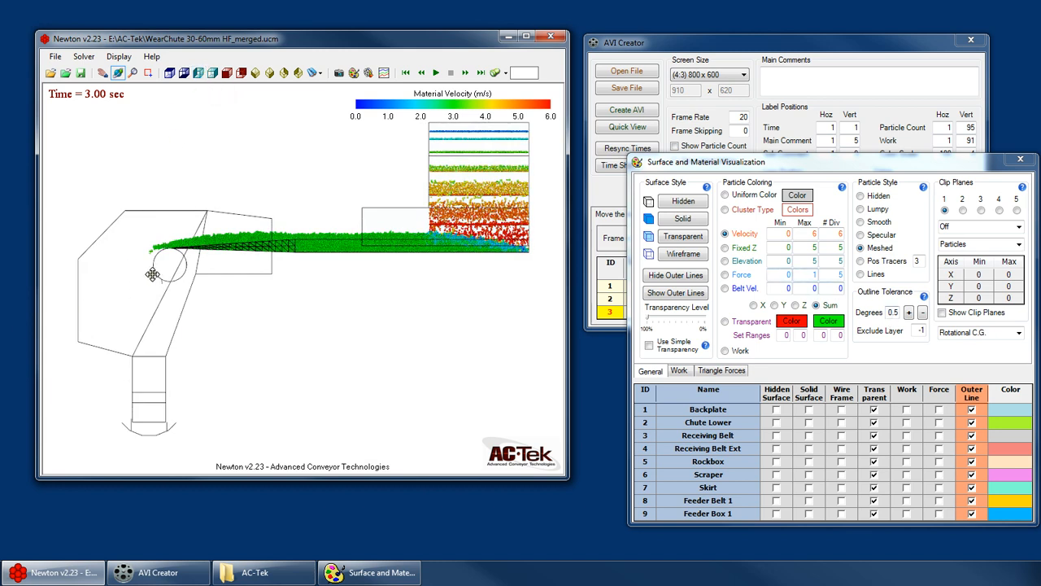
pyautogui.click(909, 313)
pyautogui.click(910, 313)
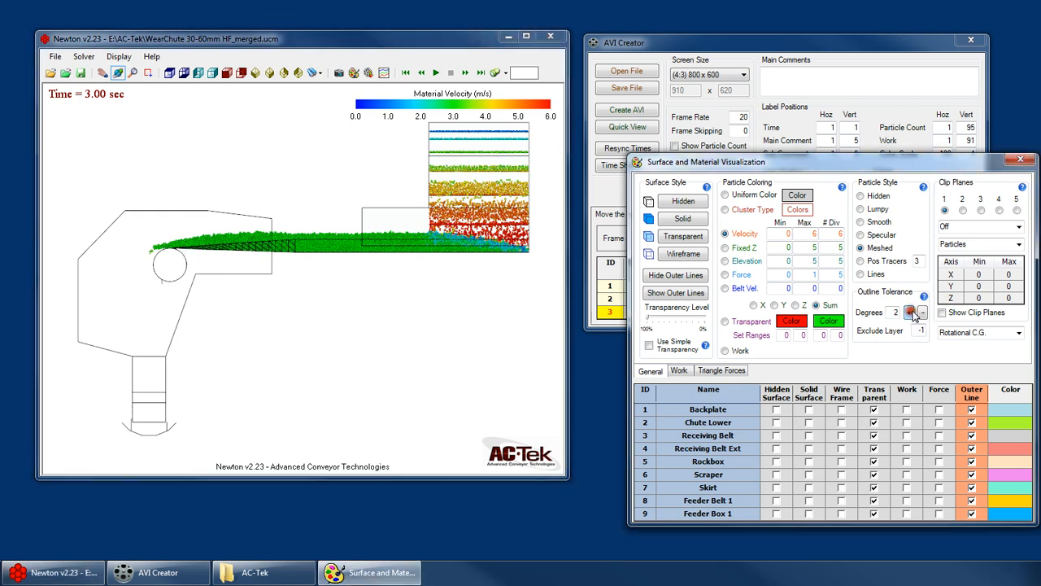
# Step: Frame the head pulley and rockbox in close-up and update the third key frame with this view
pyautogui.rightClick(391, 239)
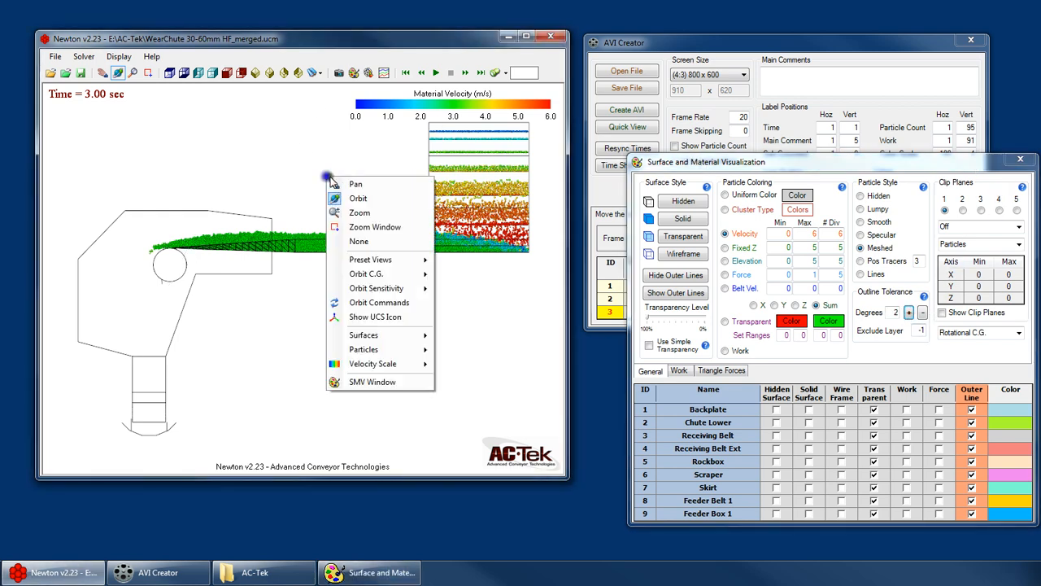
pyautogui.click(398, 181)
pyautogui.moveTo(282, 265); pyautogui.dragTo(316, 234)
pyautogui.scroll(2, 349, 222)
pyautogui.scroll(2, 377, 192)
pyautogui.scroll(-1, 328, 234)
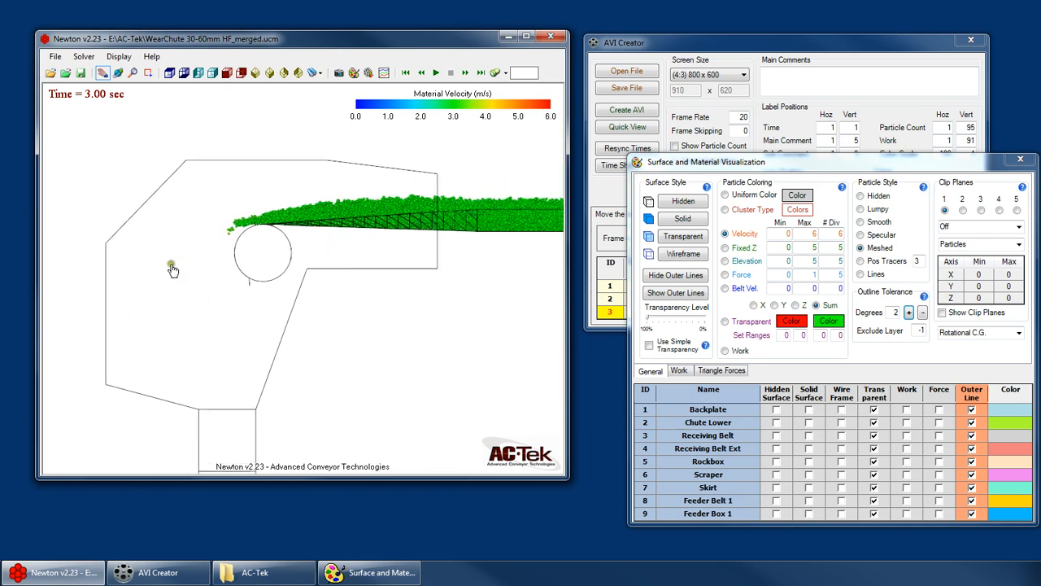
pyautogui.click(697, 50)
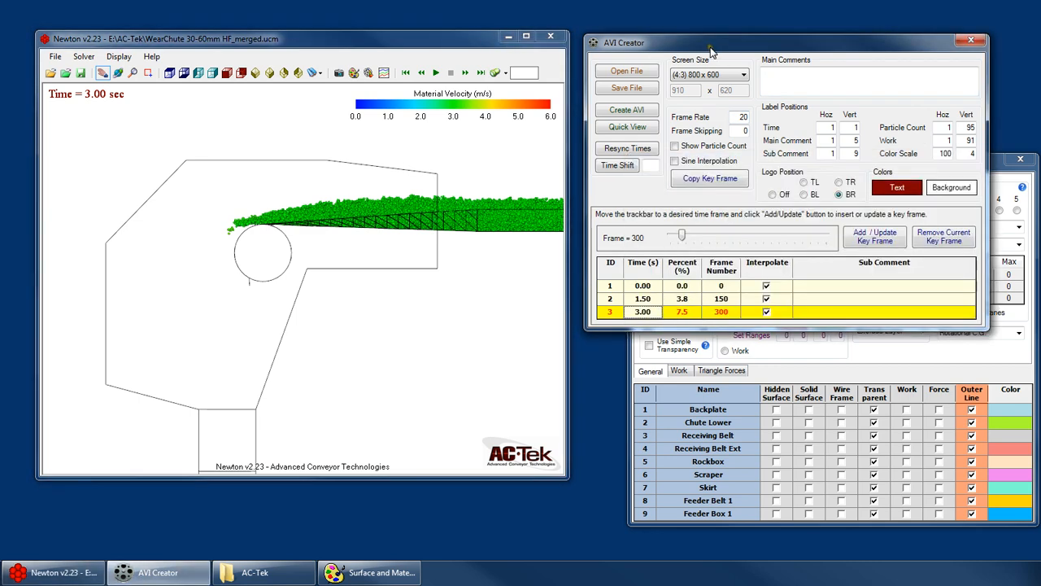
pyautogui.click(875, 237)
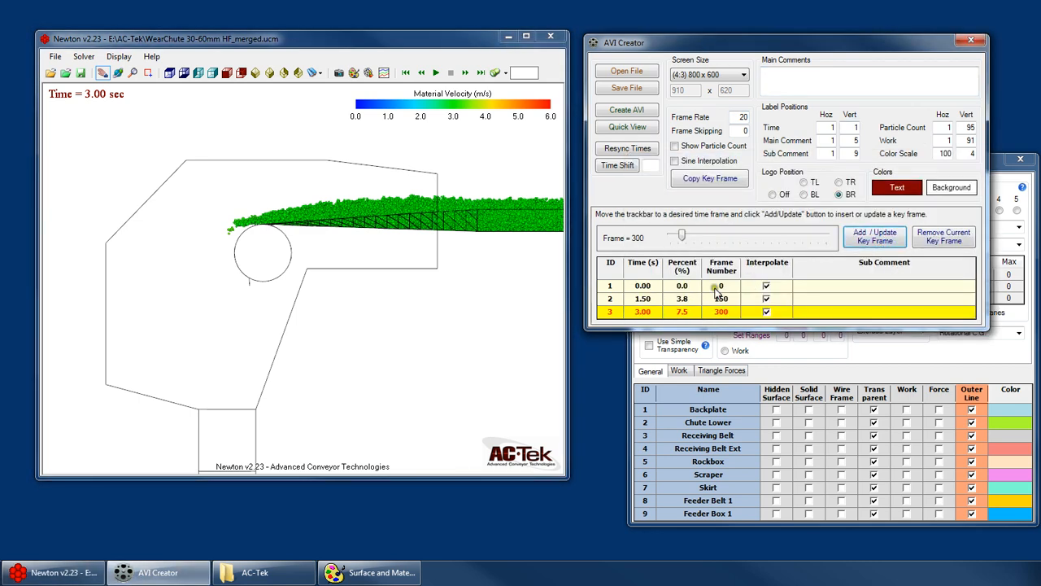
# Step: Compare the stored views of the three key frames and preview the interpolated animation with Quick View
pyautogui.click(641, 300)
pyautogui.click(649, 314)
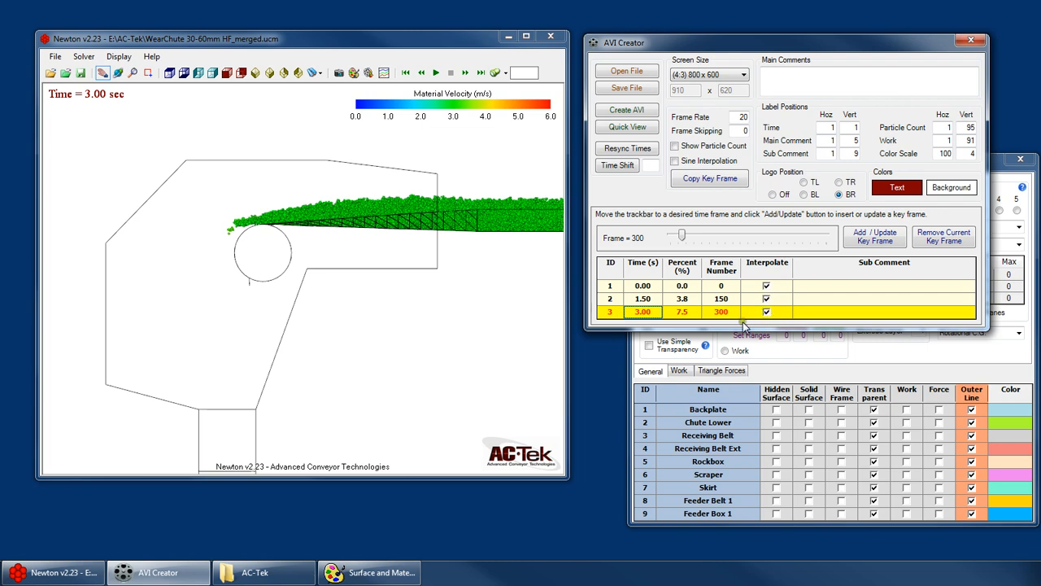
pyautogui.click(642, 299)
pyautogui.click(643, 313)
pyautogui.click(642, 299)
pyautogui.click(643, 285)
pyautogui.click(649, 299)
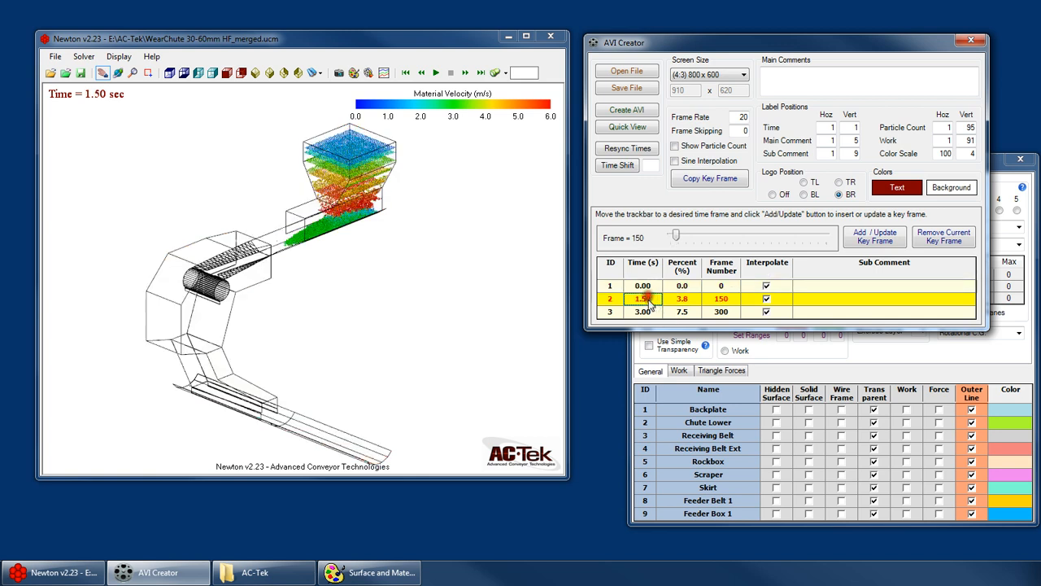
pyautogui.click(627, 130)
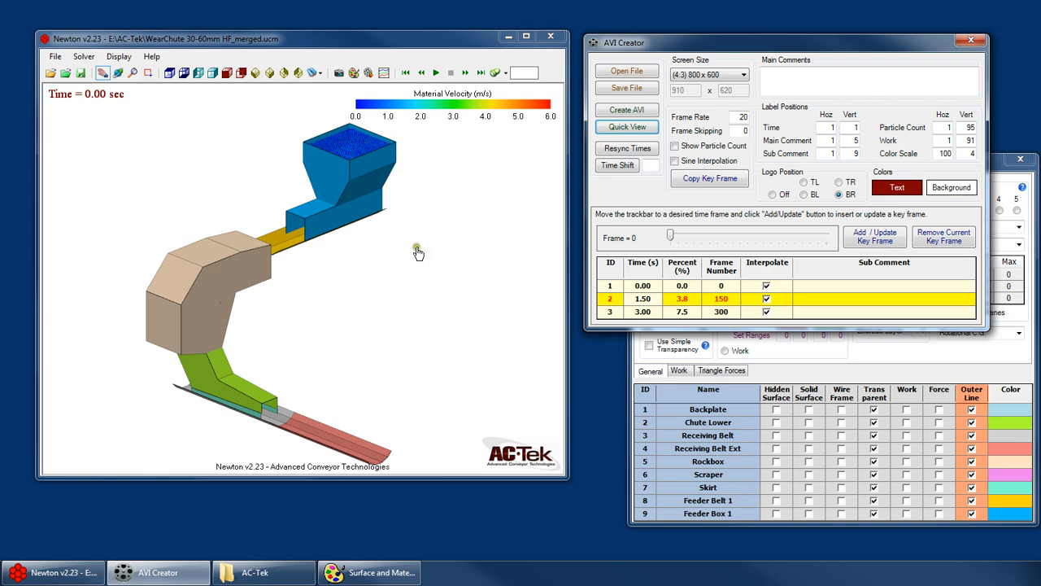
# Step: Add a fourth key frame based on the third one's view and set its time to 8 seconds
pyautogui.click(657, 313)
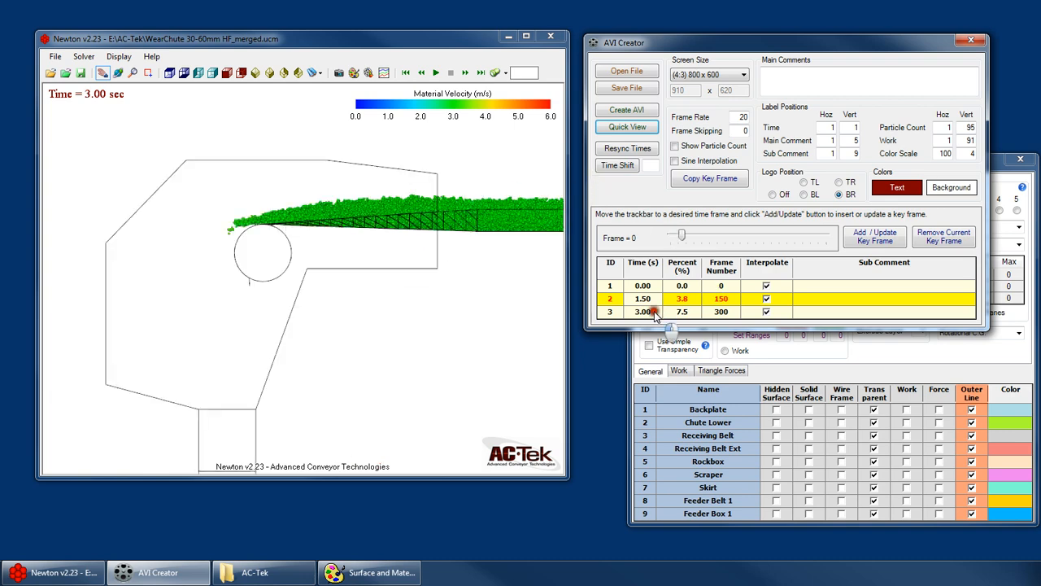
pyautogui.moveTo(681, 238); pyautogui.dragTo(705, 240)
pyautogui.moveTo(701, 237); pyautogui.dragTo(698, 238)
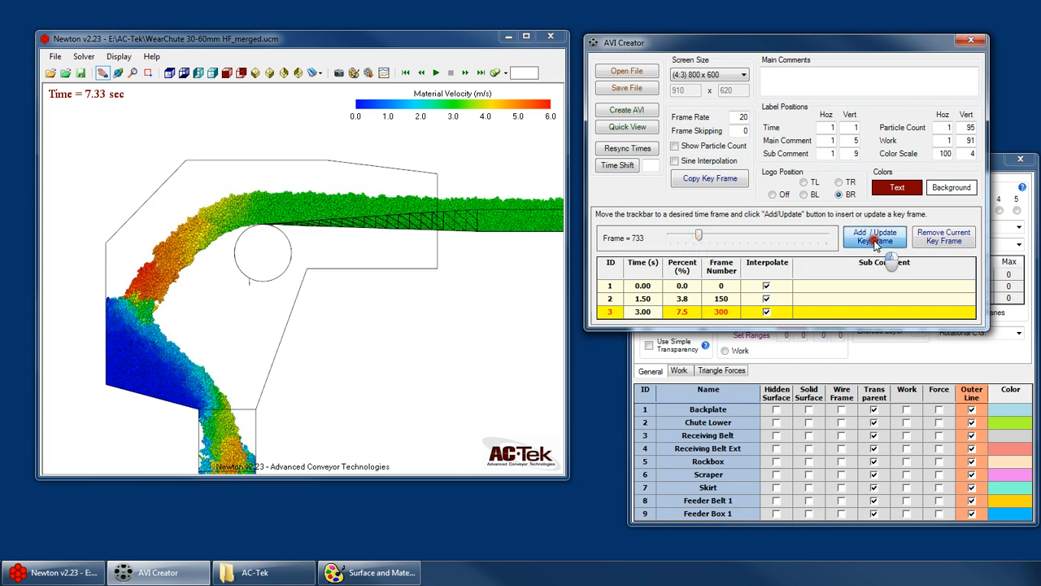
pyautogui.click(874, 236)
pyautogui.click(651, 325)
pyautogui.write('8')
pyautogui.press('Return')
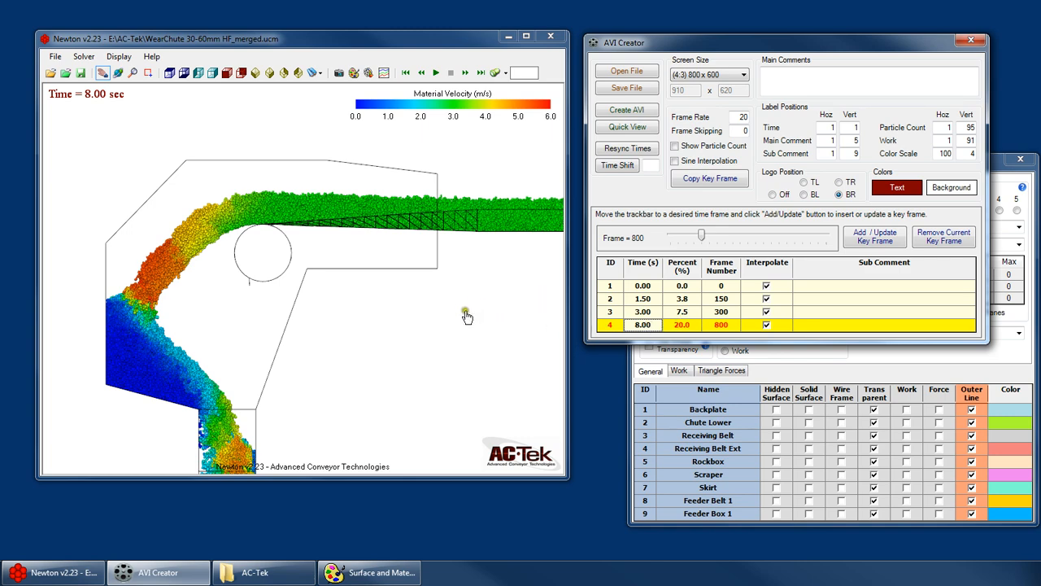
# Step: Try Transparent particle coloring with the red range set to 1 to 1, varying the transparency level and returning it to 100%
pyautogui.click(252, 273)
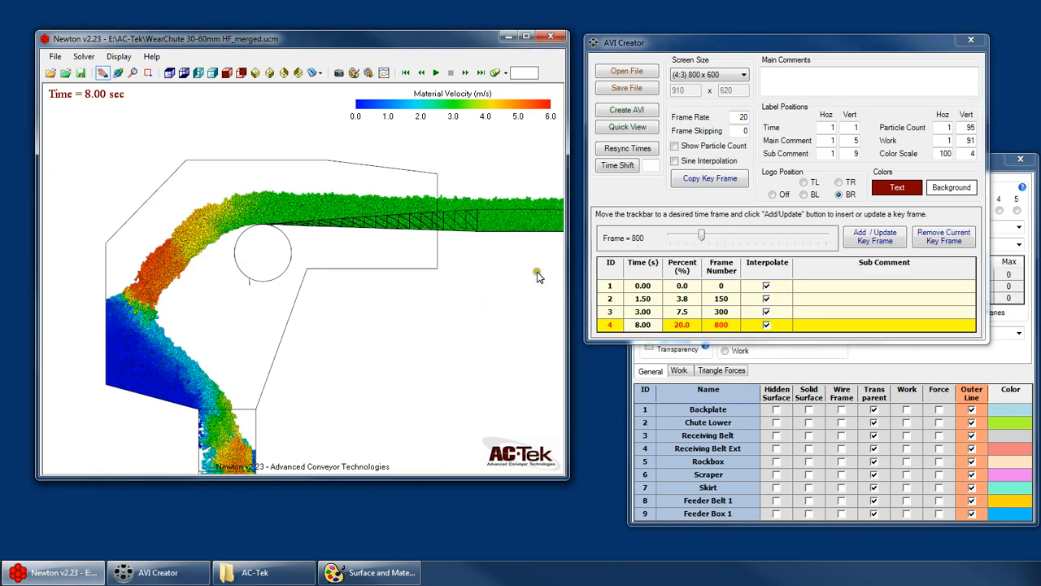
pyautogui.click(842, 356)
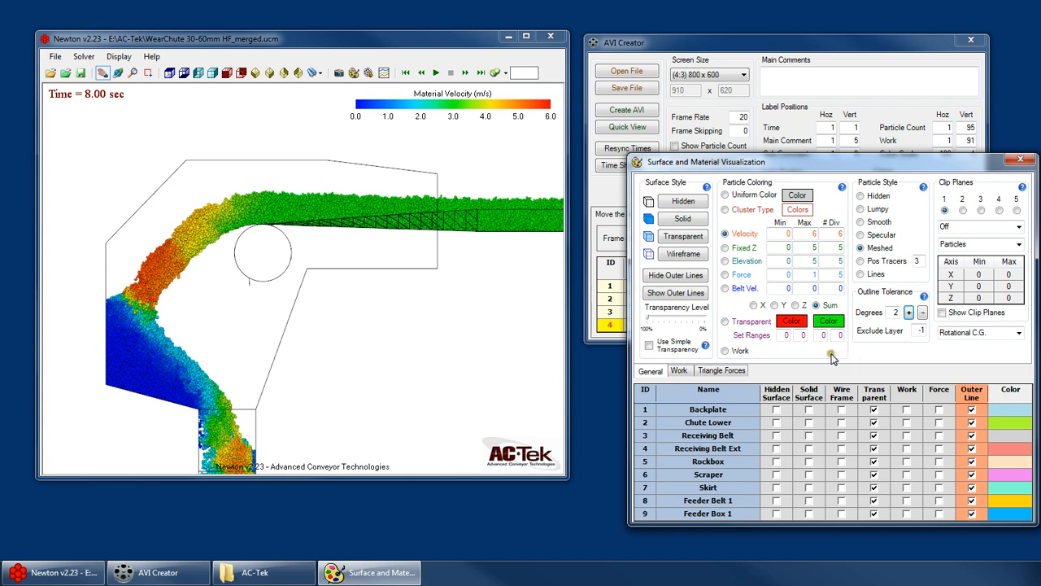
pyautogui.click(742, 323)
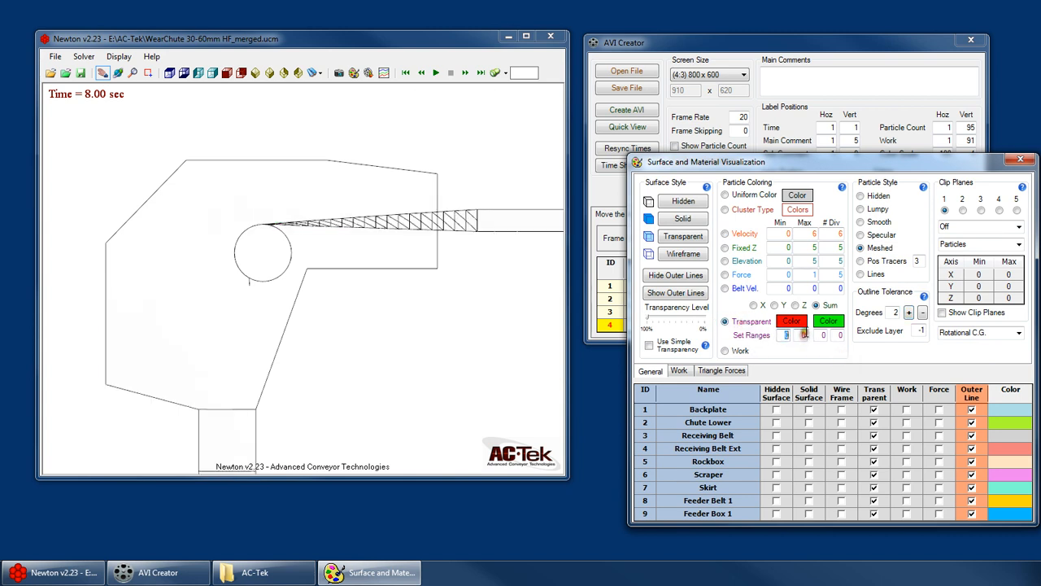
pyautogui.doubleClick(801, 335)
pyautogui.write('1')
pyautogui.doubleClick(821, 335)
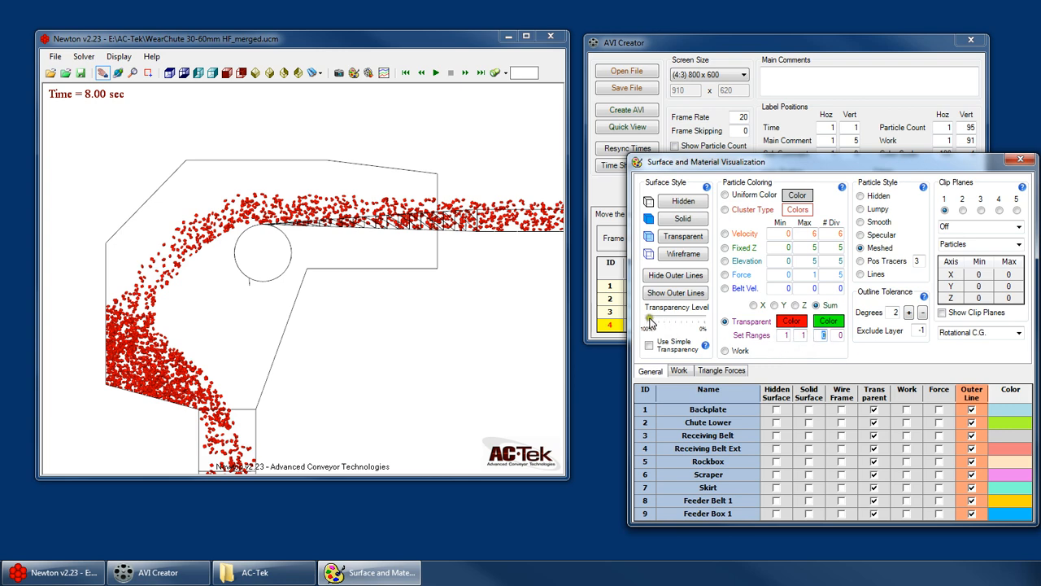
pyautogui.moveTo(649, 320); pyautogui.dragTo(671, 320)
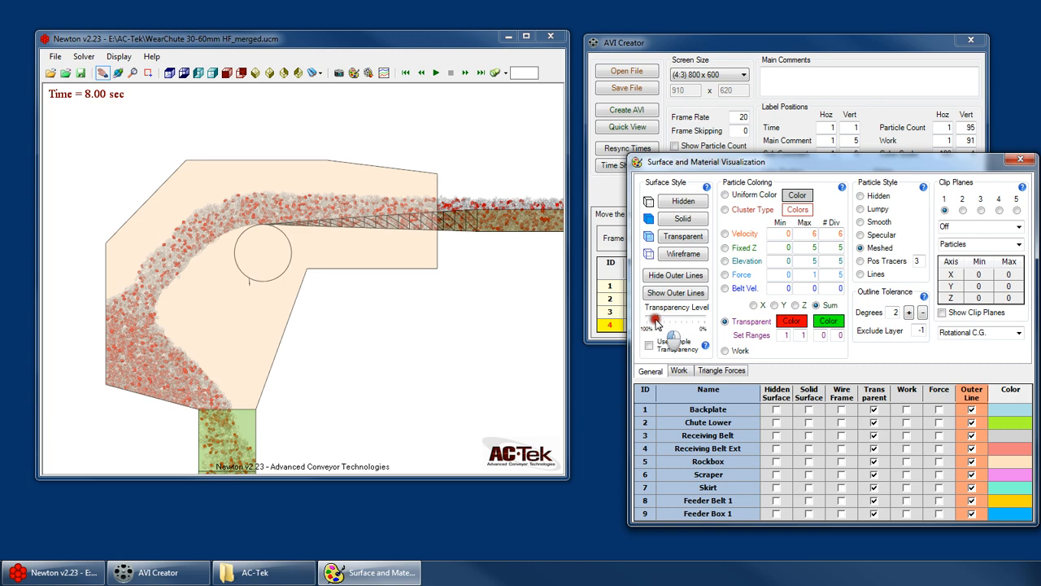
pyautogui.moveTo(666, 319); pyautogui.dragTo(638, 319)
# Step: Reframe the side view to show the material stream from the feeder belt through the rockbox down to the receiving belt
pyautogui.moveTo(186, 251); pyautogui.dragTo(150, 240)
pyautogui.scroll(3, 149, 239)
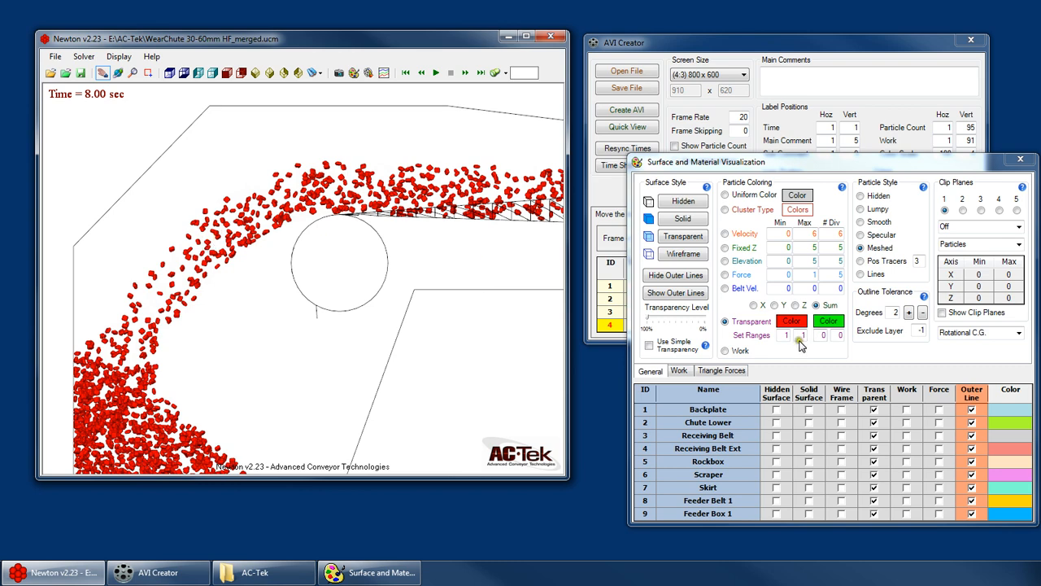
pyautogui.scroll(-3, 307, 240)
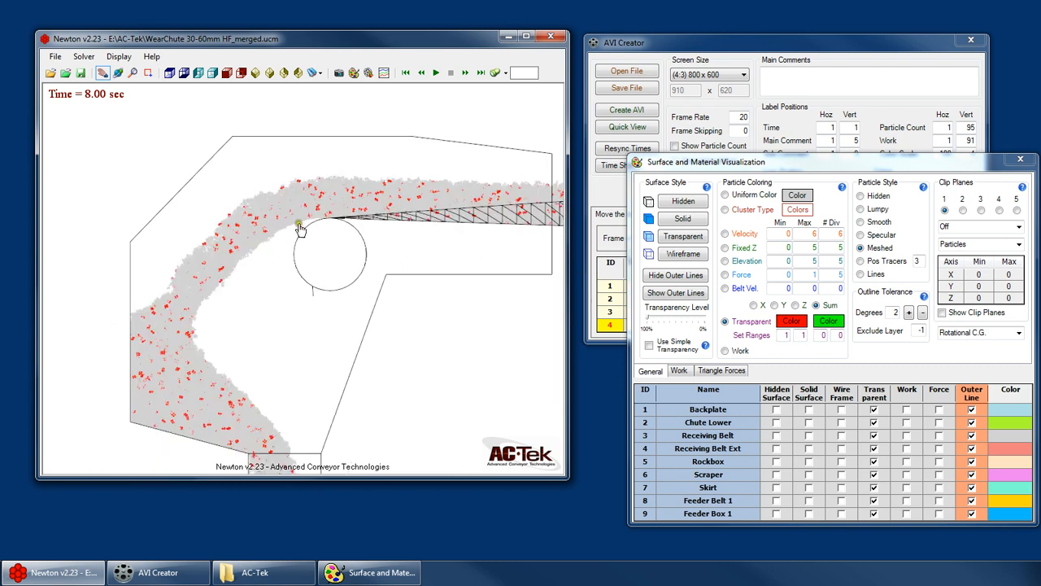
pyautogui.rightClick(215, 197)
pyautogui.moveTo(277, 370)
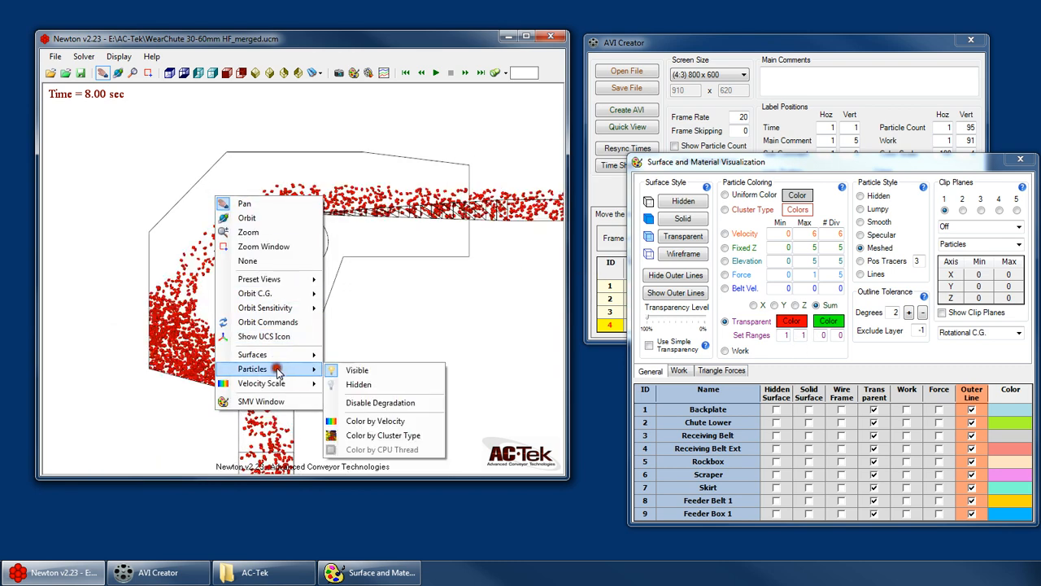
pyautogui.click(341, 384)
pyautogui.moveTo(184, 222); pyautogui.dragTo(179, 191)
pyautogui.scroll(-3, 110, 249)
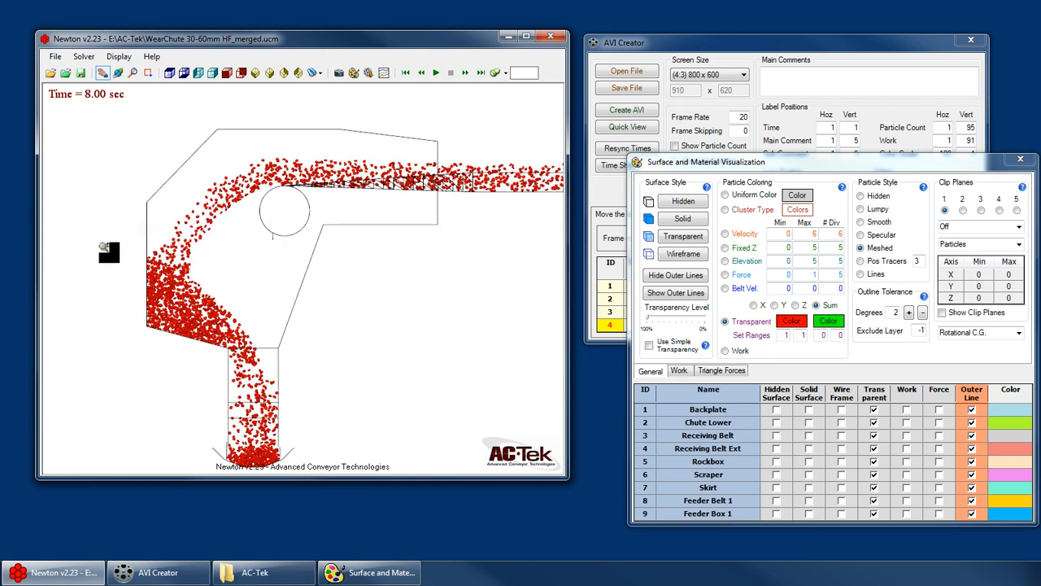
pyautogui.scroll(1, 401, 230)
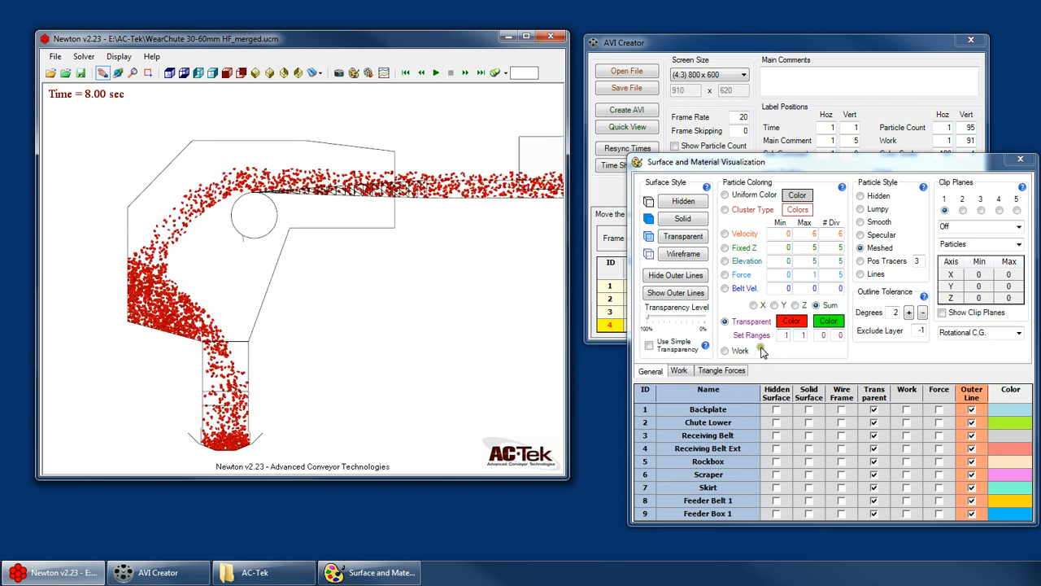
# Step: Color the particles by Fixed Z with a minimum of -2.2 and a maximum of -0.5
pyautogui.click(745, 266)
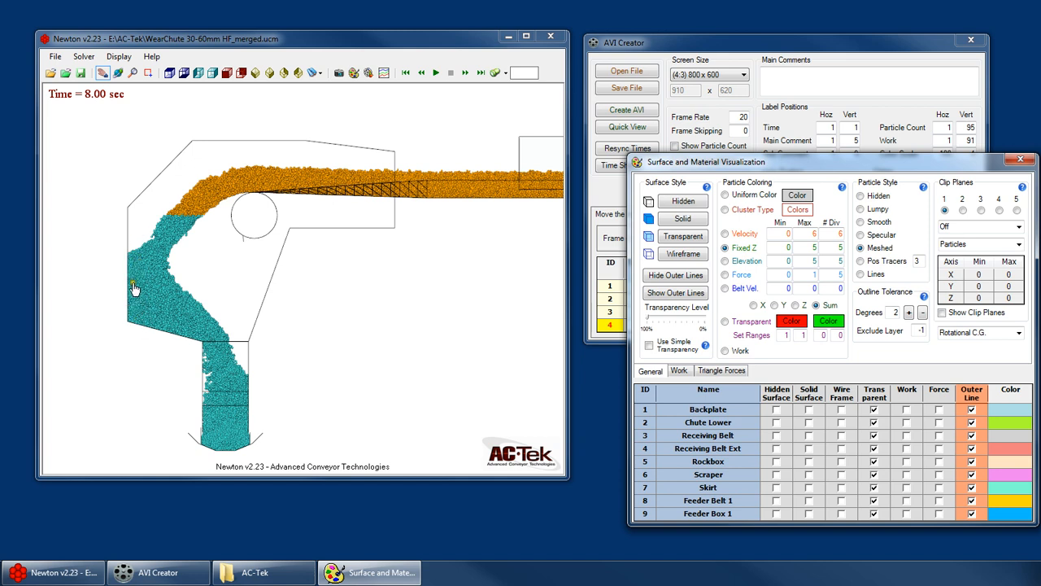
pyautogui.moveTo(793, 249); pyautogui.dragTo(855, 248)
pyautogui.write('-')
pyautogui.write('*2.2')
pyautogui.write('-2')
pyautogui.write('-0')
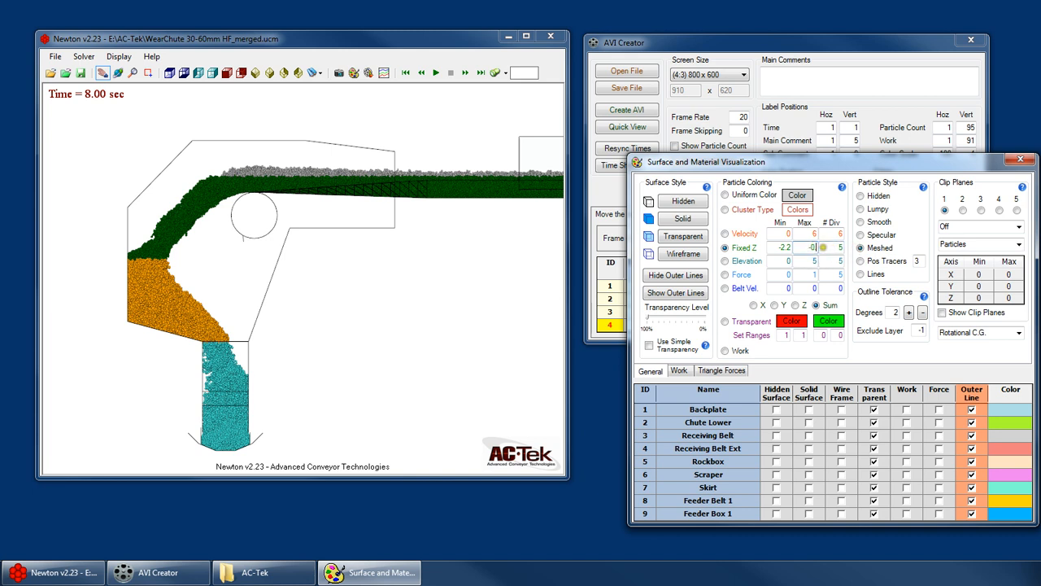
pyautogui.write('.5')
pyautogui.press('Tab')
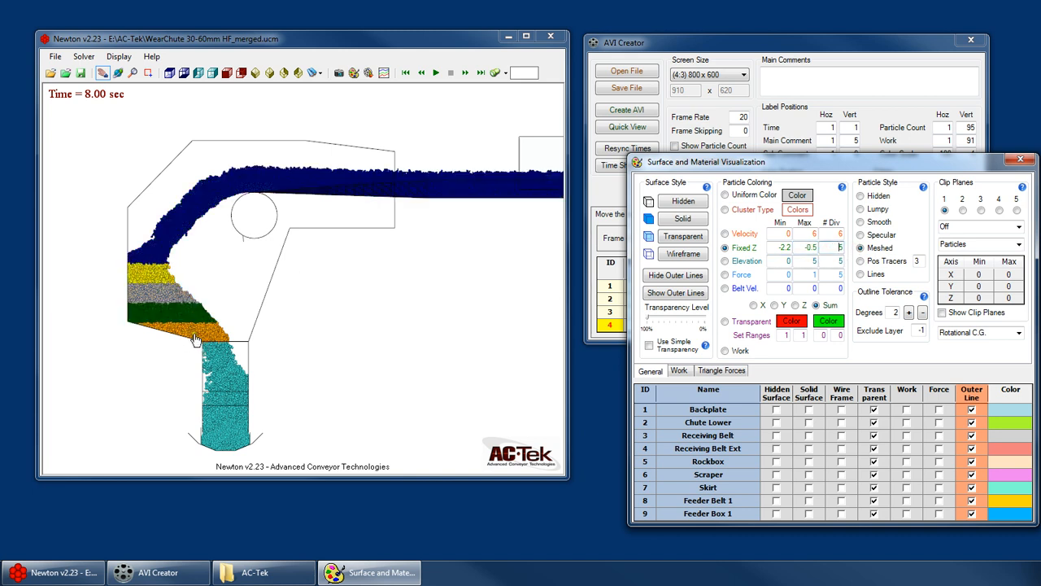
# Step: Set the Fixed Z coloring maximum to -0.4 and its number of divisions to 7
pyautogui.moveTo(814, 248); pyautogui.dragTo(843, 247)
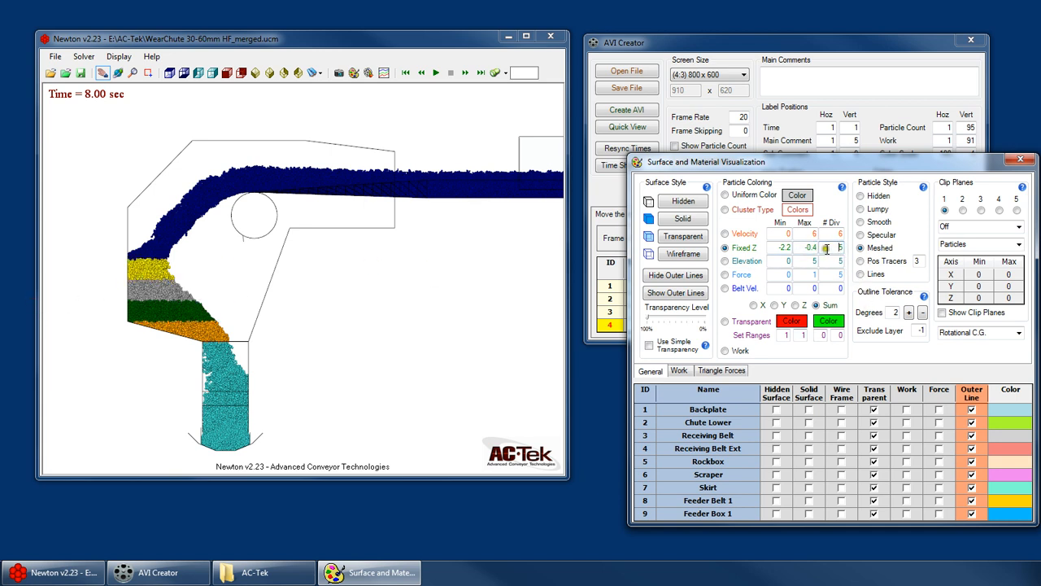
pyautogui.moveTo(826, 249); pyautogui.dragTo(899, 251)
pyautogui.write('7')
pyautogui.moveTo(794, 247); pyautogui.dragTo(802, 246)
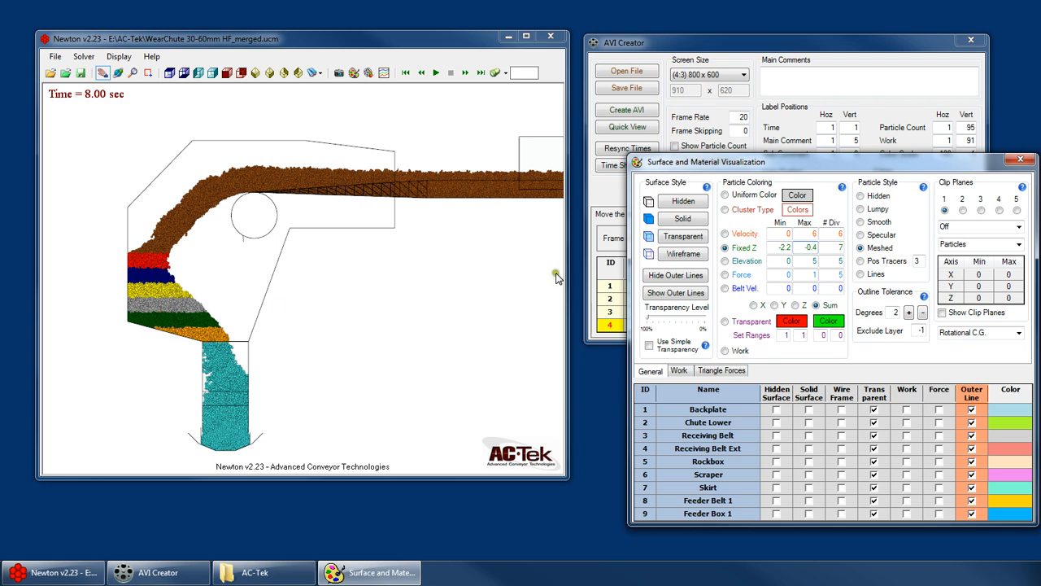
# Step: Update the fourth key frame with the Fixed Z coloring and the reframed view
pyautogui.click(471, 55)
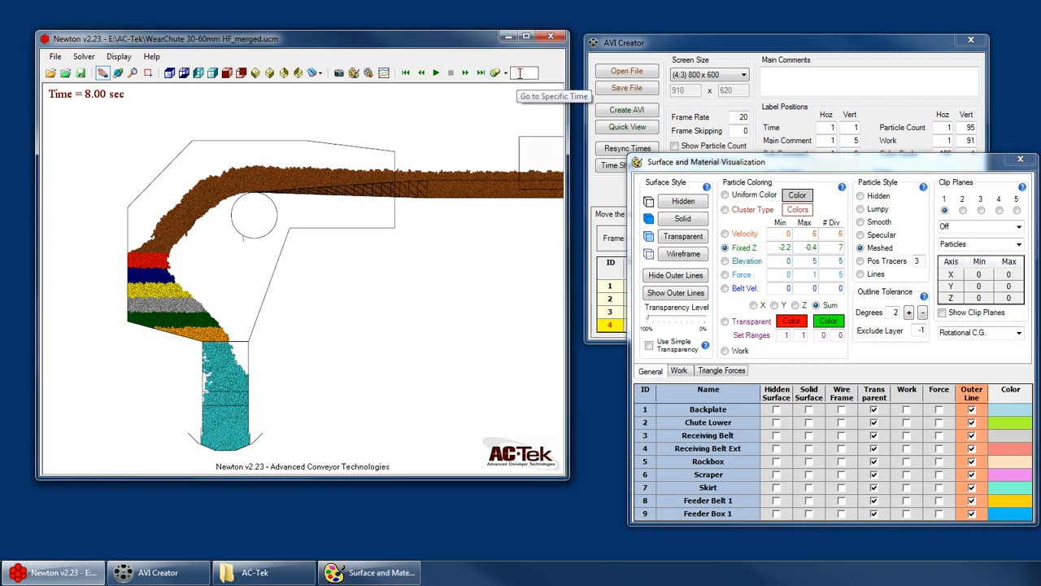
pyautogui.click(623, 118)
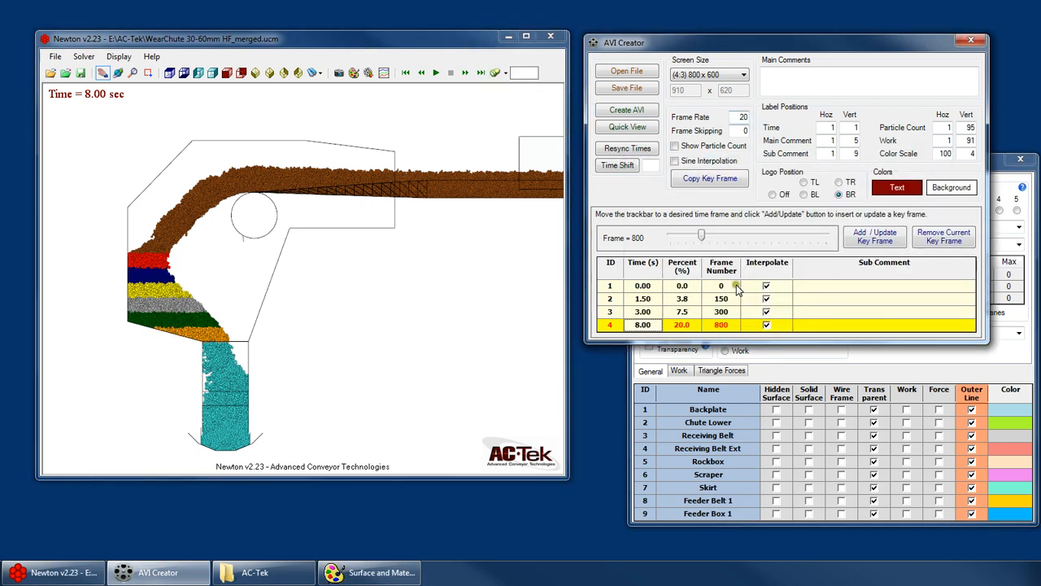
pyautogui.click(884, 240)
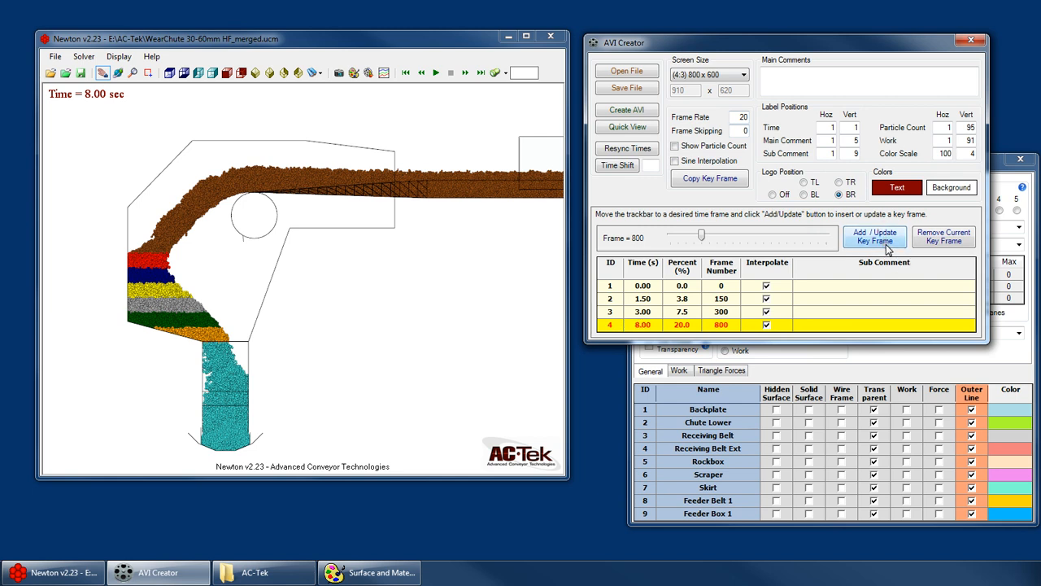
# Step: Advance the simulation to 8.5, 9 and 10 seconds to examine how the colored rockbox layers move
pyautogui.moveTo(449, 44); pyautogui.dragTo(459, 47)
pyautogui.click(541, 76)
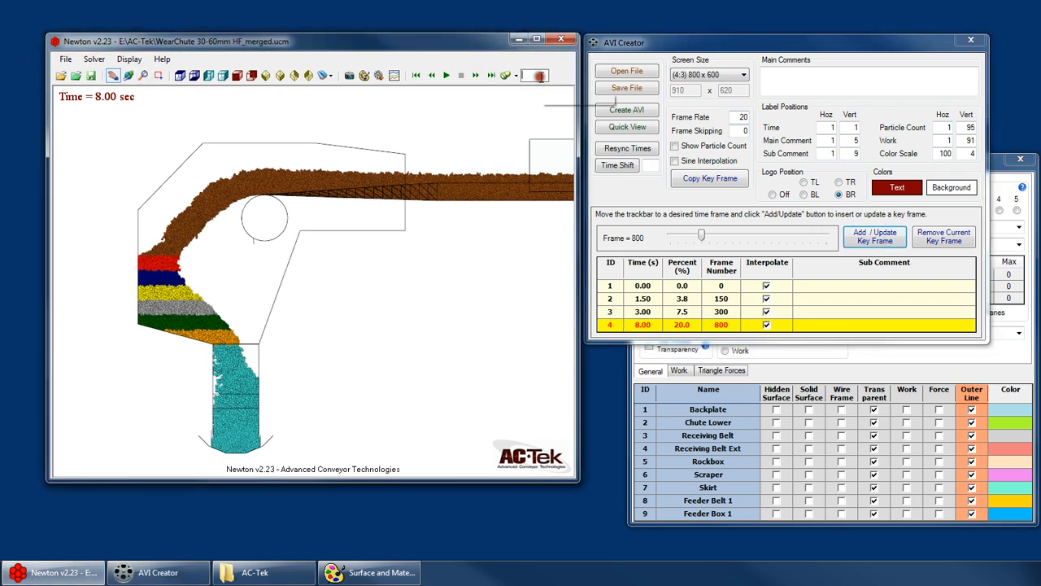
pyautogui.write('8.5')
pyautogui.press('Return')
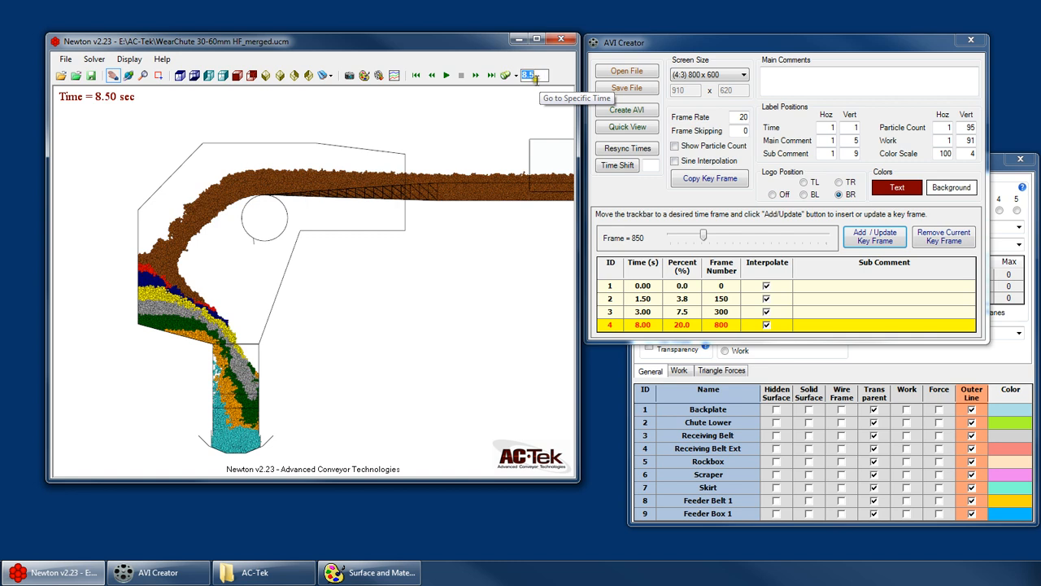
pyautogui.press('Return')
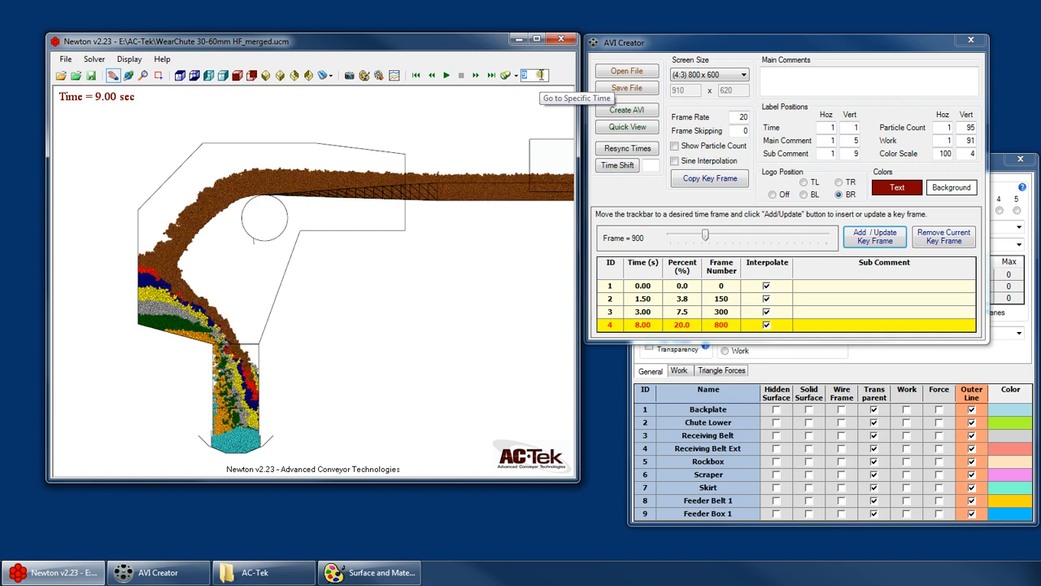
pyautogui.press('Return')
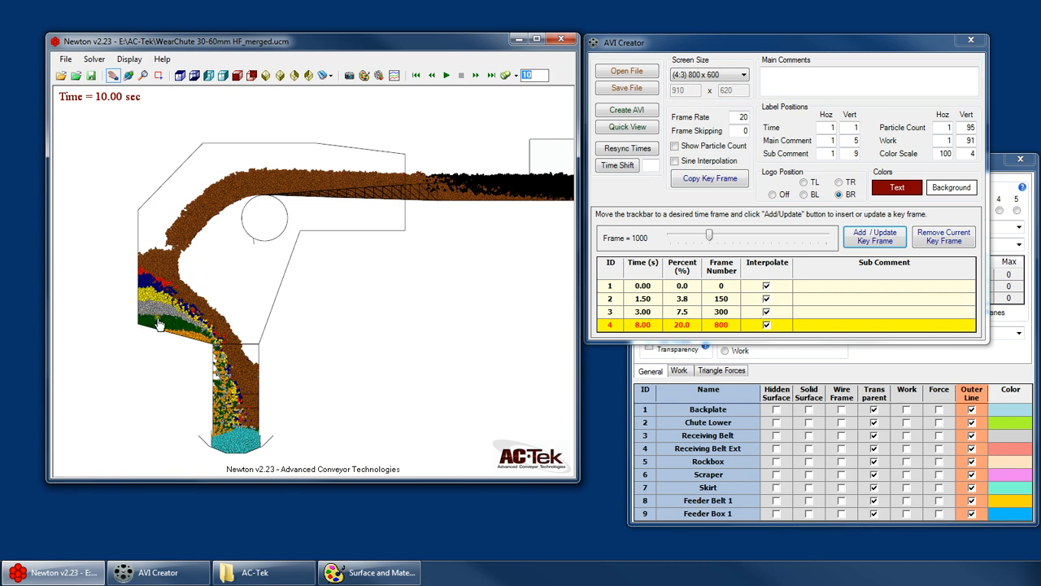
# Step: Rotate the view at 10 seconds to examine the colored layers from the rockbox down to the receiving belt
pyautogui.rightClick(279, 295)
pyautogui.click(282, 314)
pyautogui.moveTo(314, 297); pyautogui.dragTo(350, 292)
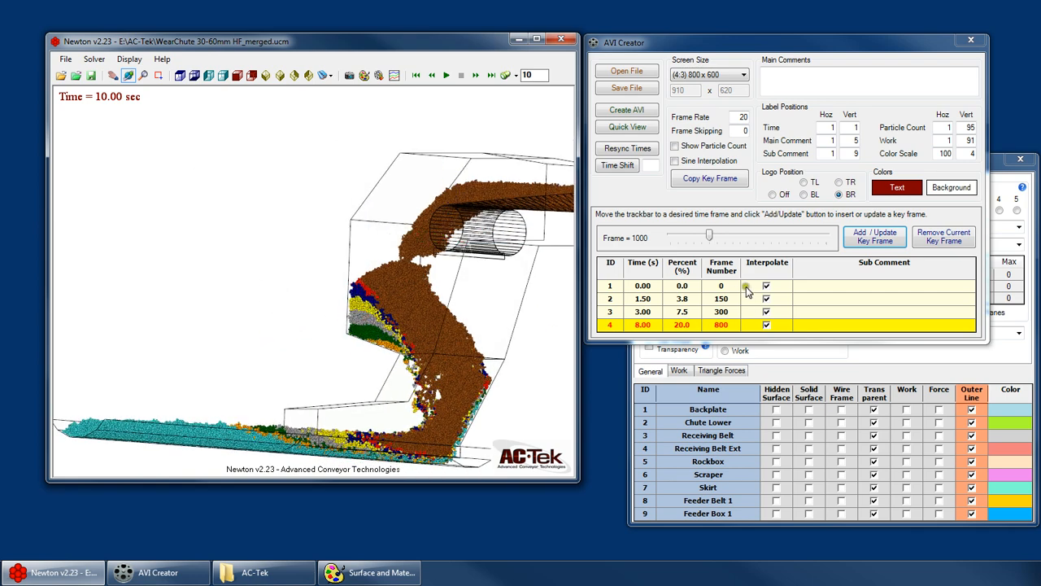
# Step: Return to the fourth key frame with refreshed Fixed Z coloring and examine the layers from rotated angles
pyautogui.click(642, 324)
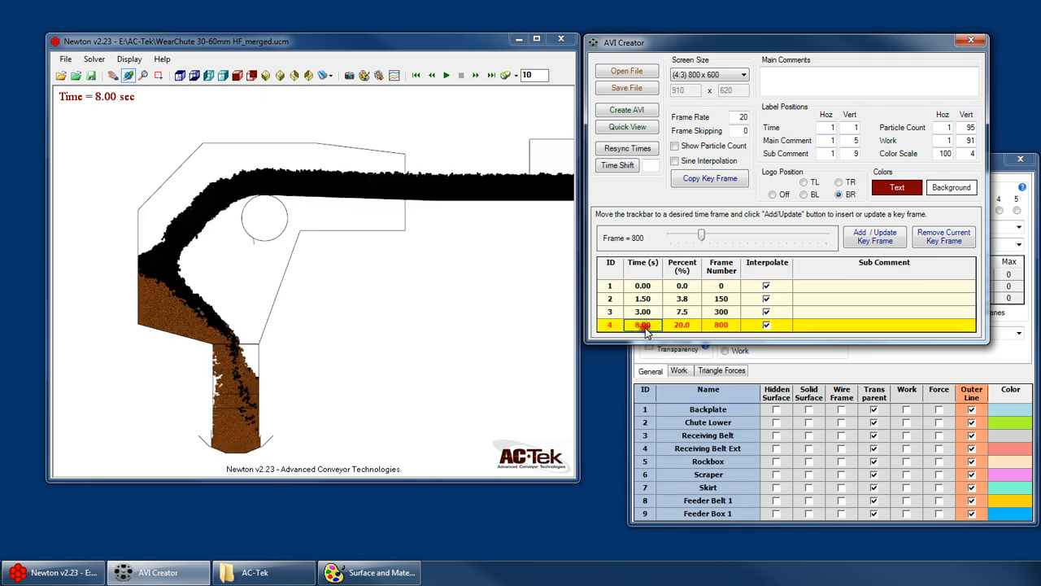
pyautogui.click(857, 377)
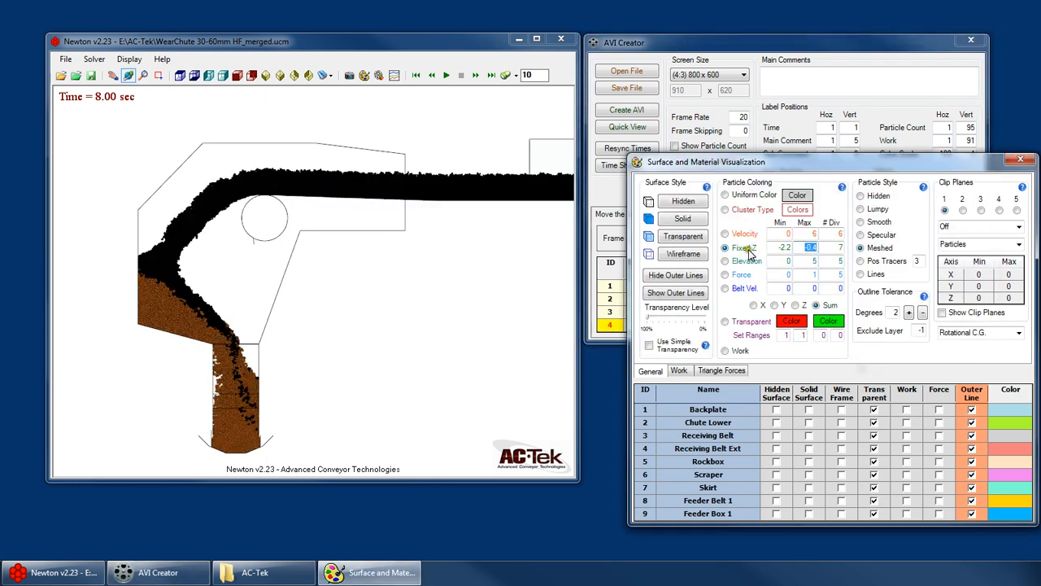
pyautogui.click(744, 235)
pyautogui.click(739, 250)
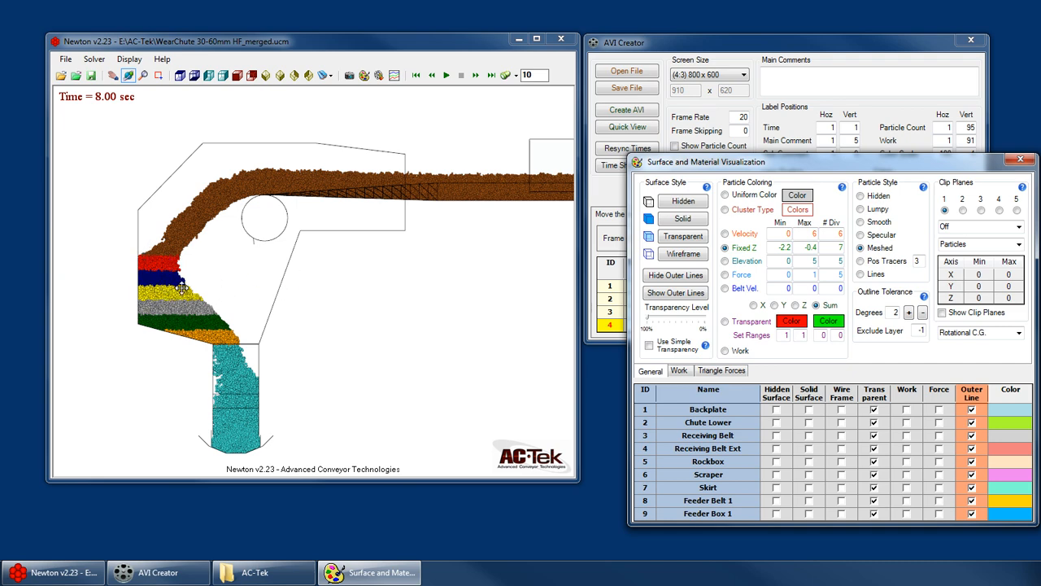
pyautogui.moveTo(247, 310); pyautogui.dragTo(288, 305)
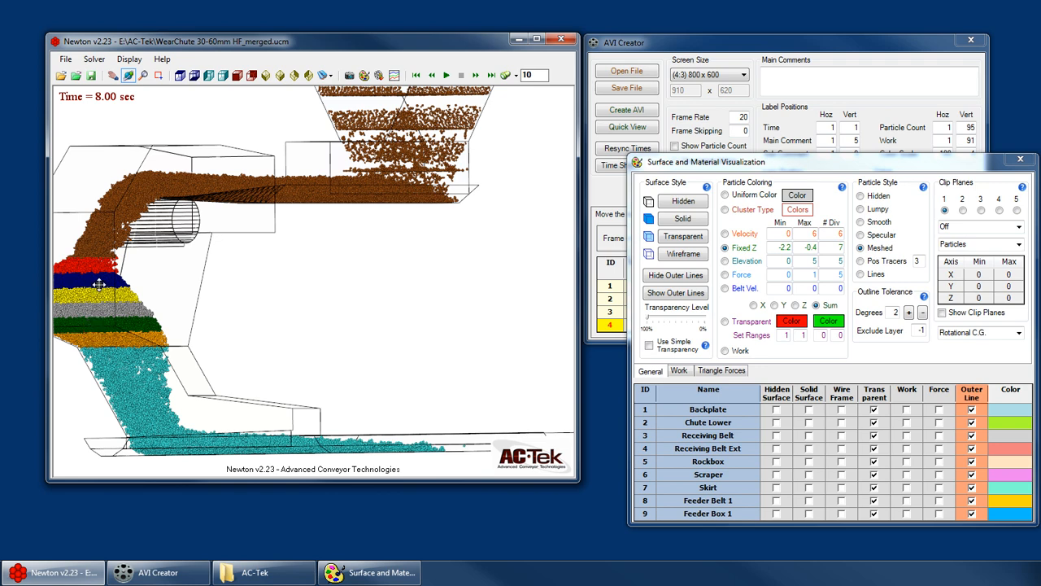
pyautogui.moveTo(263, 315); pyautogui.dragTo(354, 307)
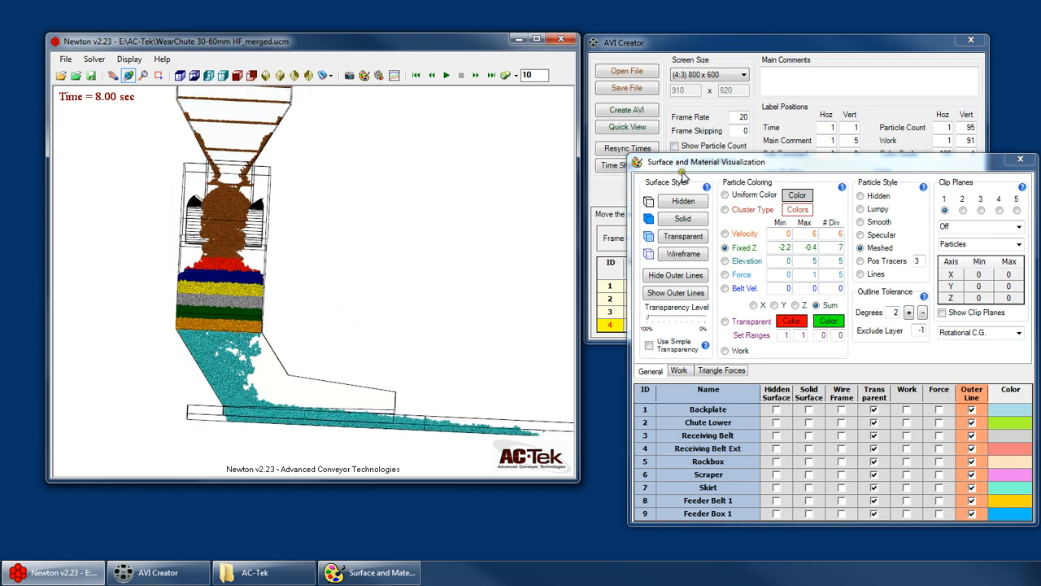
# Step: Restore the fourth key frame's saved side view and reapply the Fixed Z particle coloring
pyautogui.moveTo(766, 165); pyautogui.dragTo(805, 339)
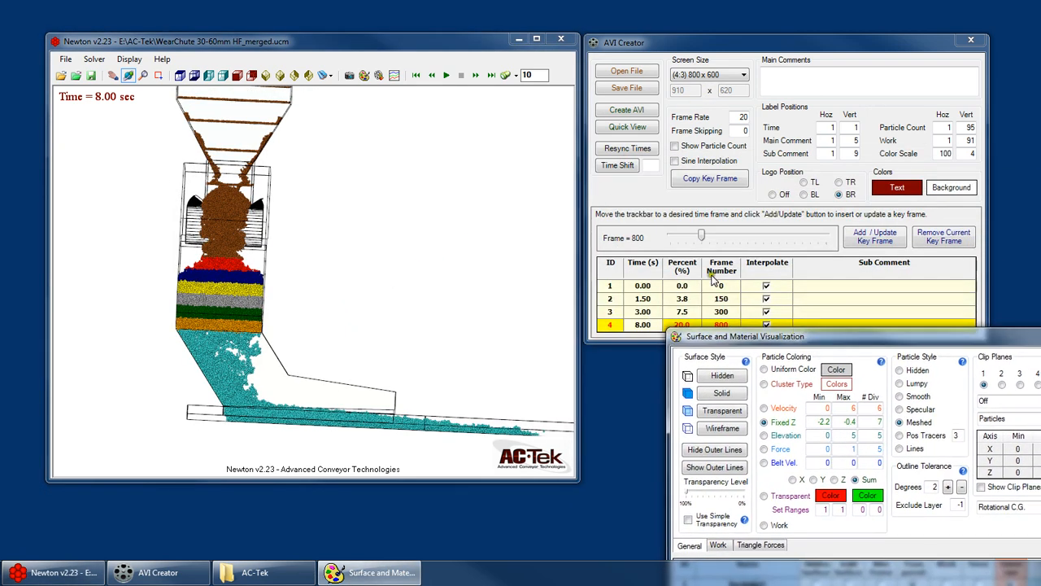
pyautogui.click(642, 313)
pyautogui.click(643, 325)
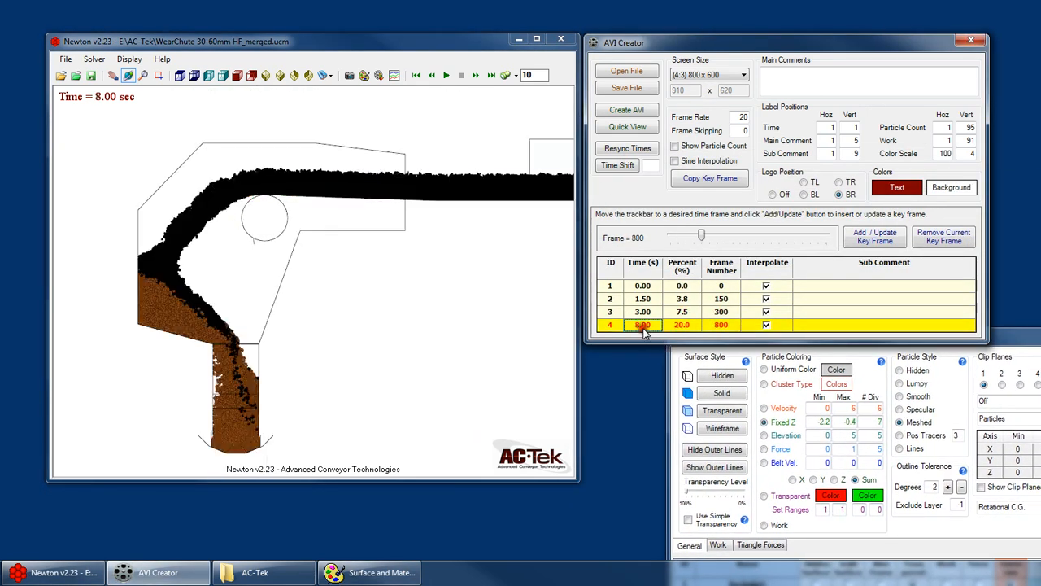
pyautogui.click(787, 423)
pyautogui.click(784, 409)
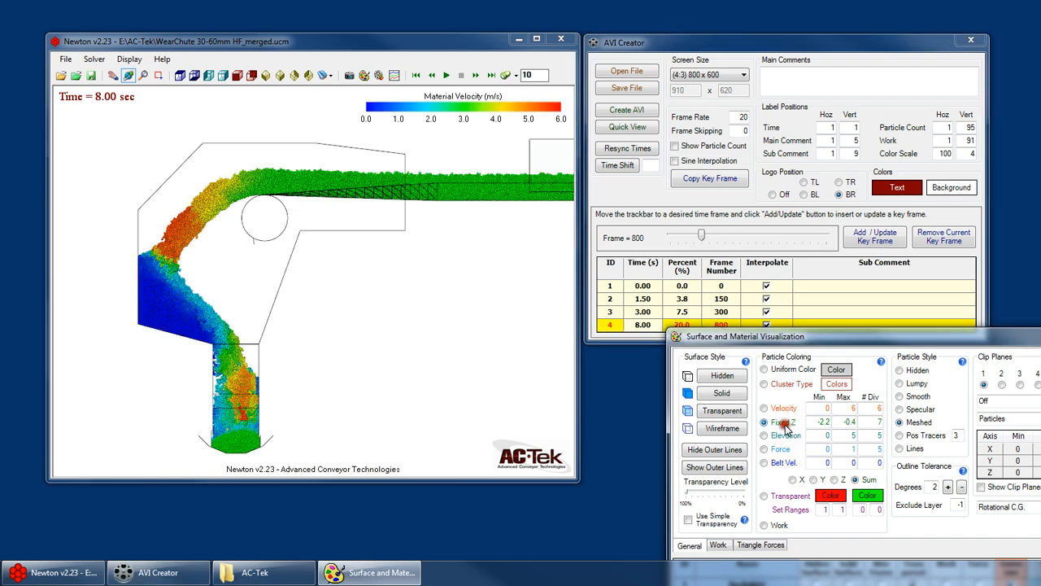
pyautogui.click(787, 422)
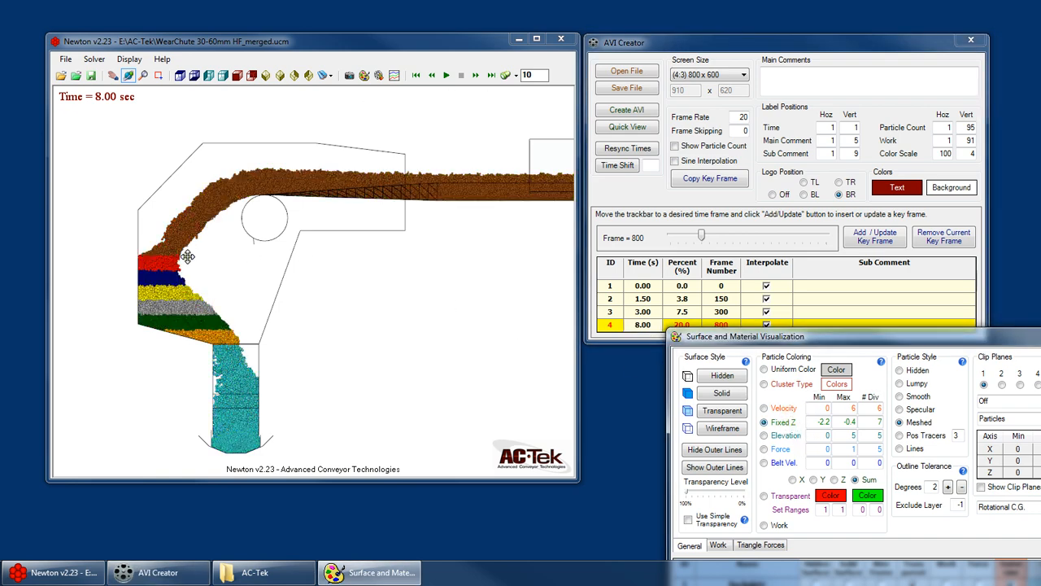
# Step: Switch between the third and fourth key frames to compare their views of the chute
pyautogui.click(646, 314)
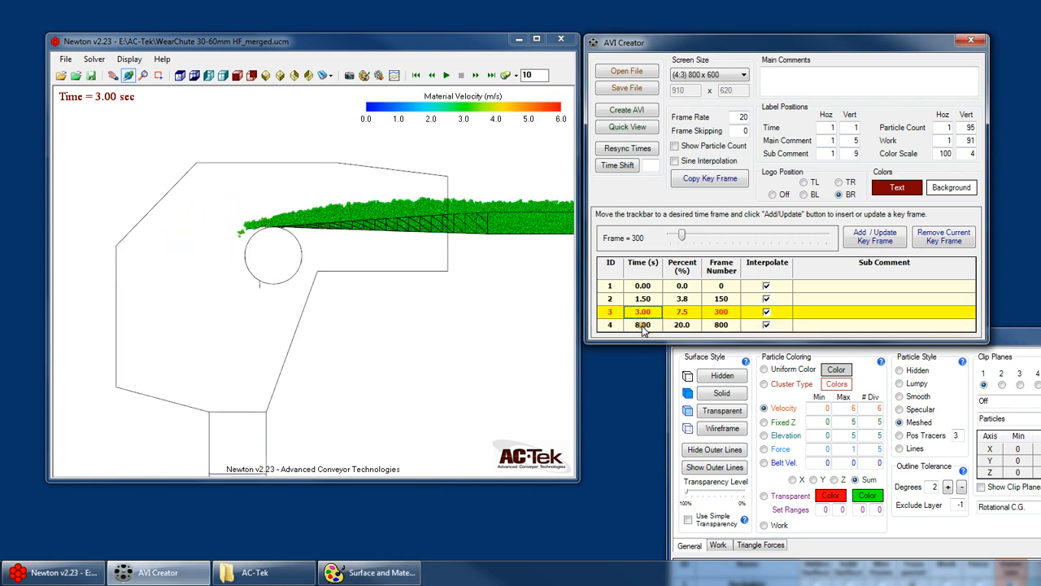
pyautogui.click(642, 325)
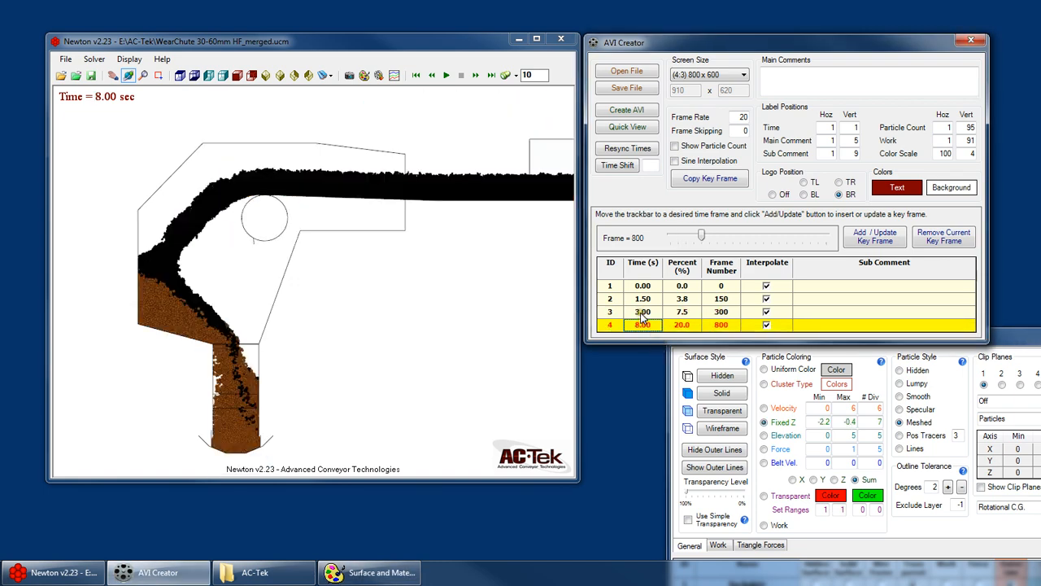
pyautogui.click(643, 314)
pyautogui.click(643, 325)
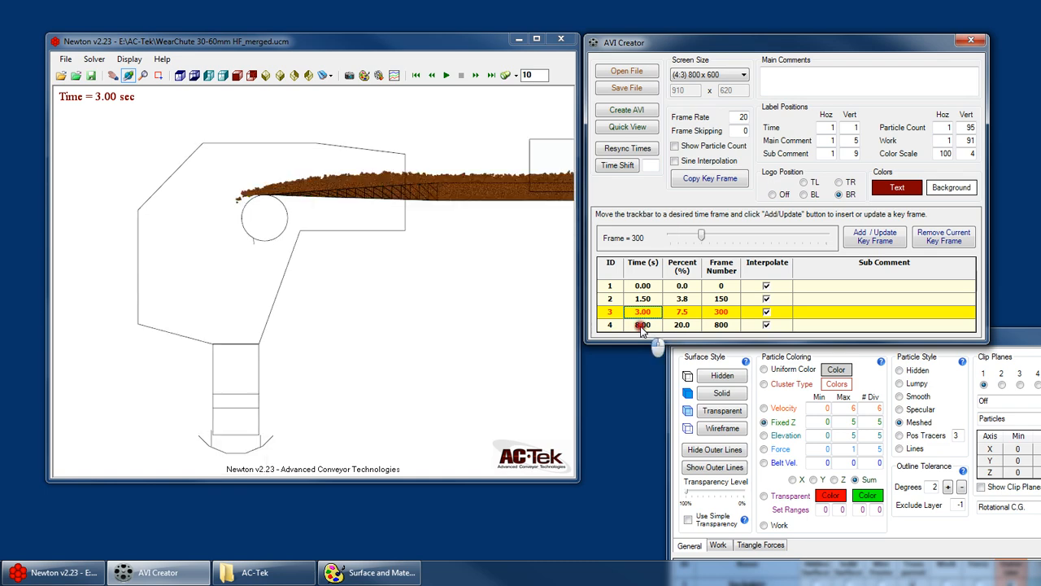
# Step: Save the third key frame's view as the custom view "View 1"
pyautogui.click(647, 314)
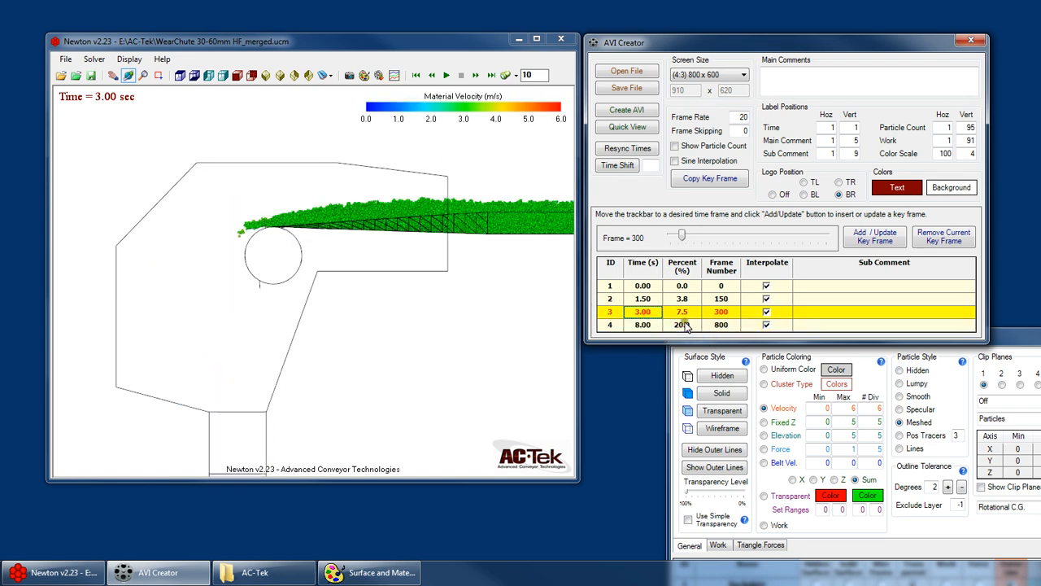
pyautogui.click(327, 76)
pyautogui.click(328, 78)
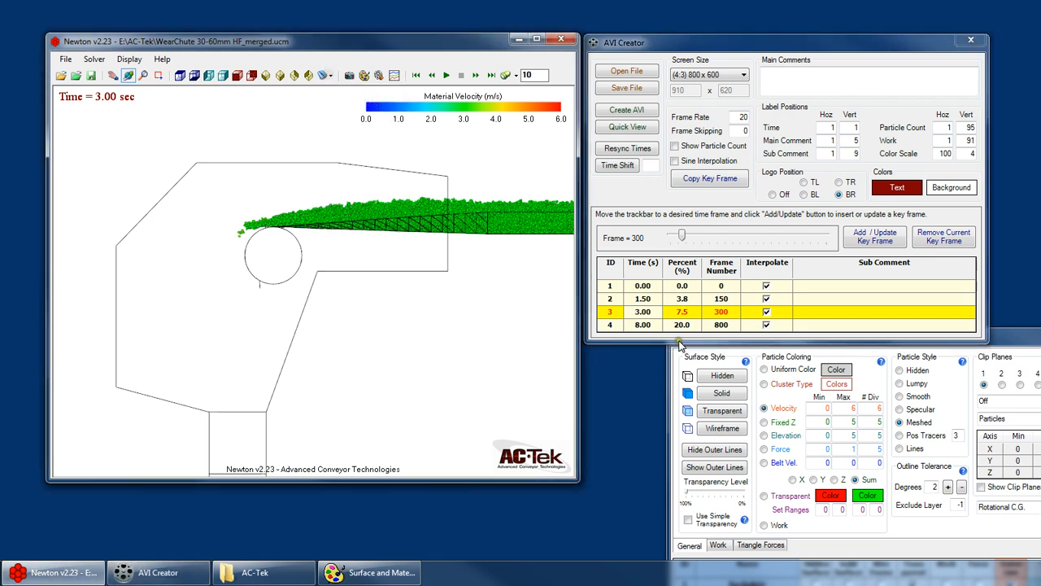
pyautogui.click(329, 79)
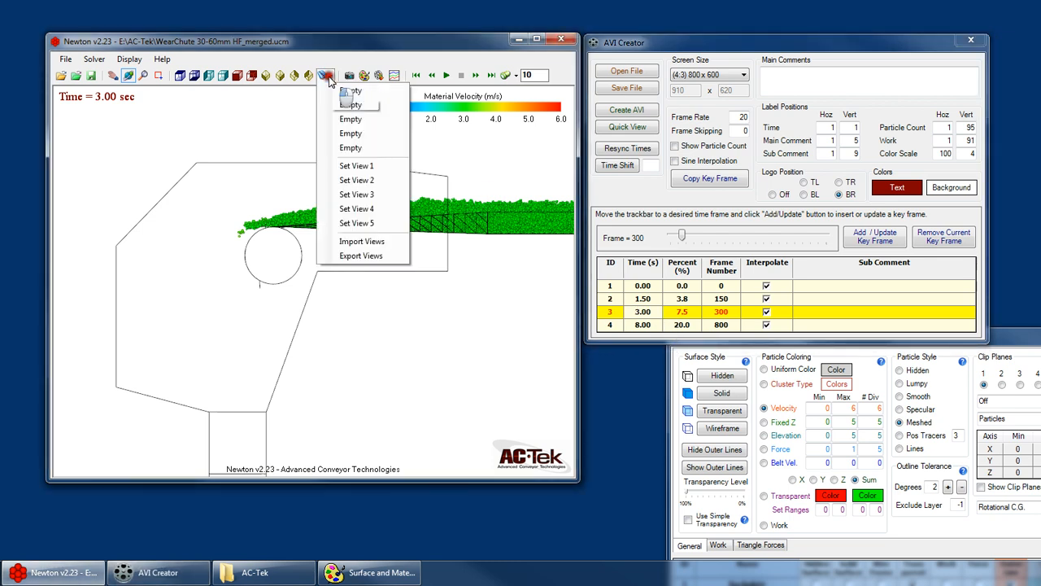
pyautogui.click(366, 168)
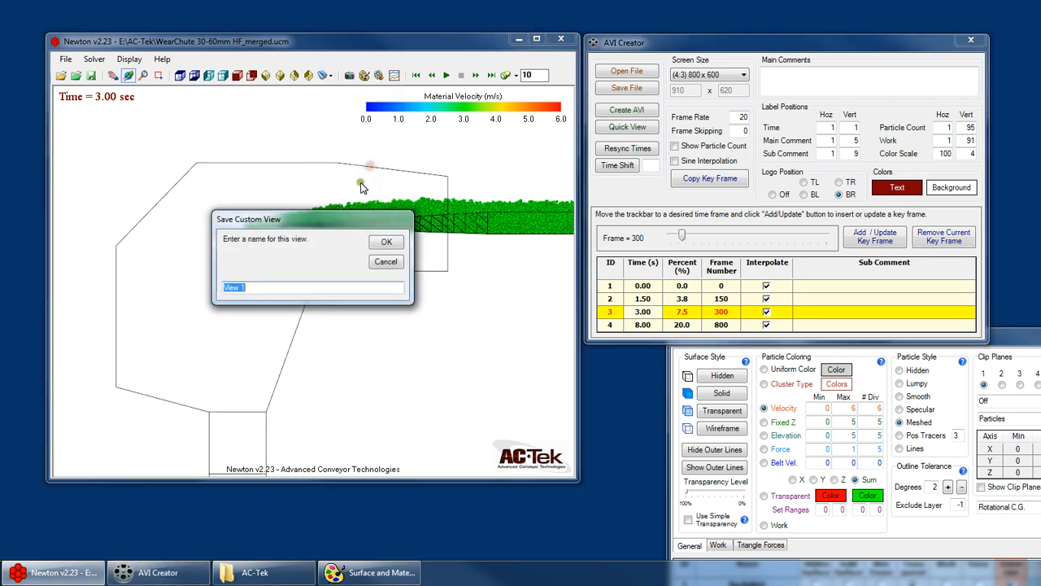
pyautogui.click(387, 242)
# Step: Apply the saved View 1 to the fourth key frame and update that key frame
pyautogui.click(650, 327)
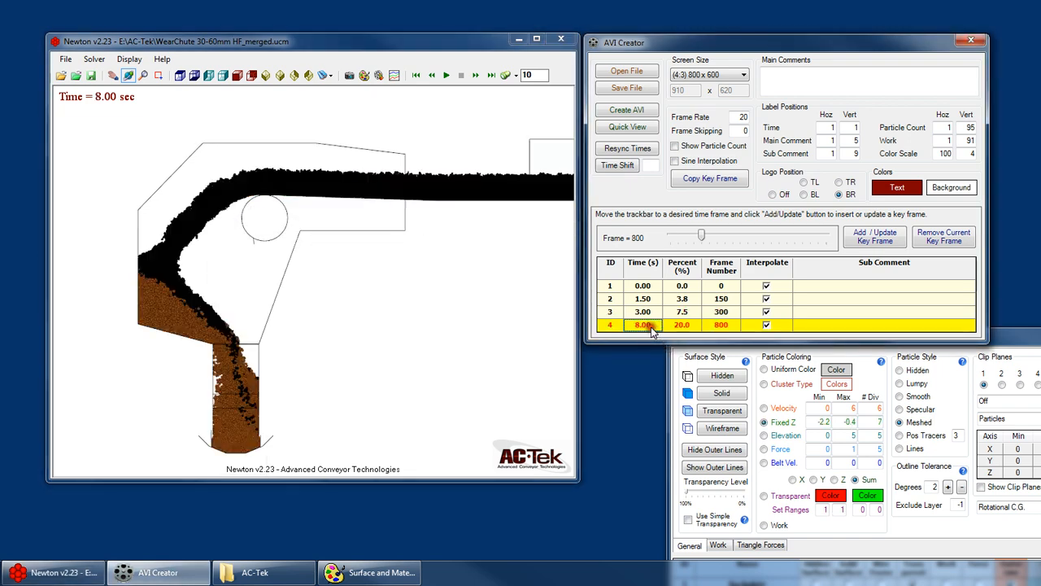
pyautogui.click(344, 79)
pyautogui.click(394, 86)
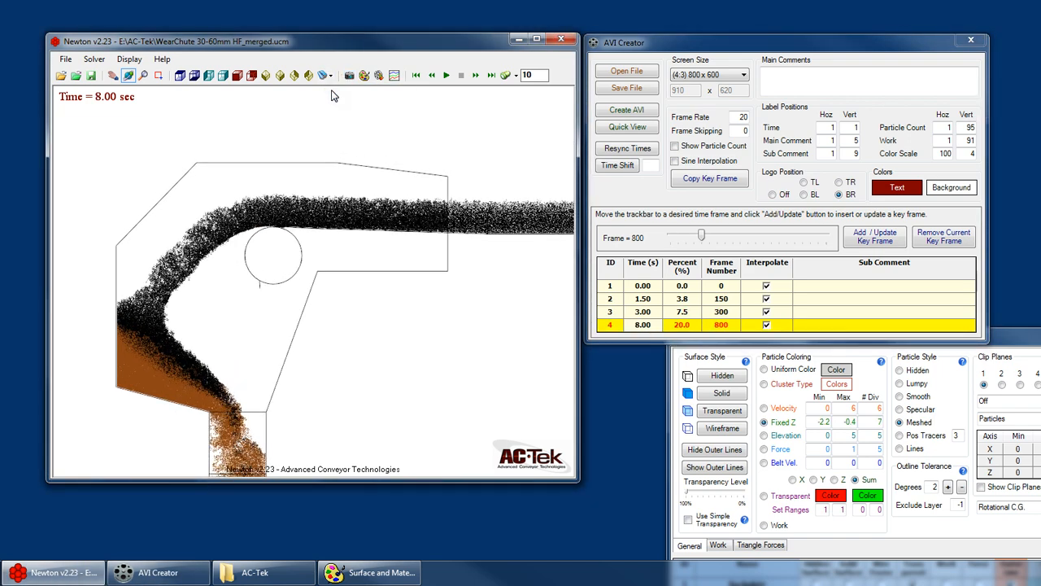
pyautogui.click(875, 235)
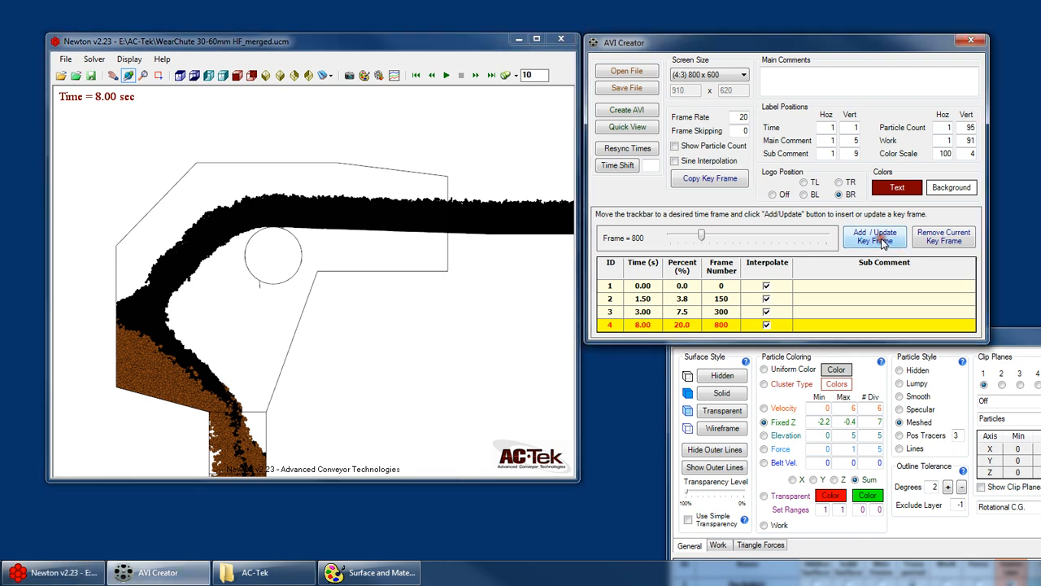
# Step: Alternate between key frames 3 and 4 to check that their views match
pyautogui.click(643, 314)
pyautogui.click(644, 324)
pyautogui.click(643, 314)
pyautogui.click(644, 325)
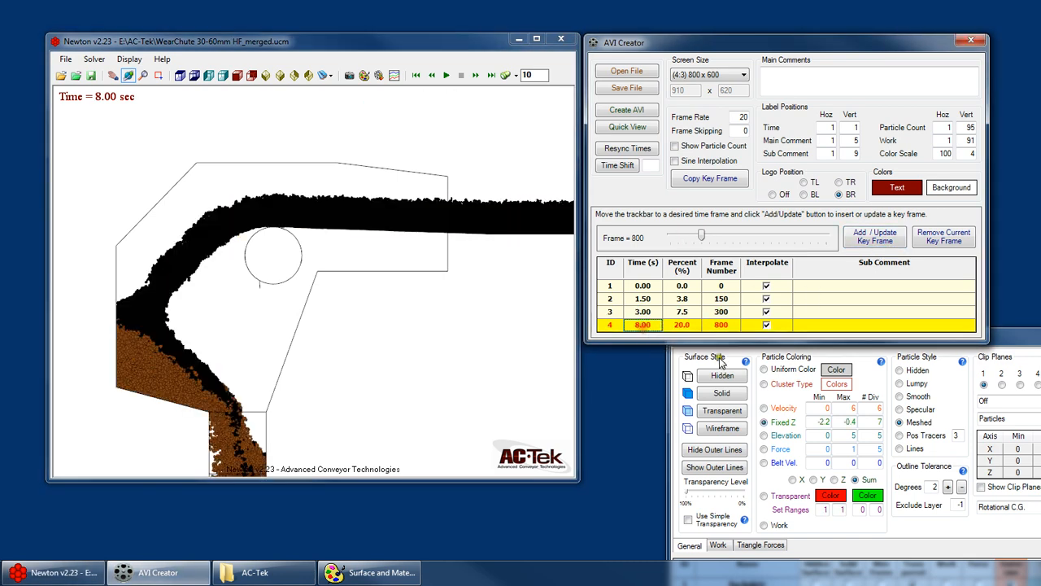
# Step: Refresh the Fixed Z particle coloring at the 8-second key frame
pyautogui.click(785, 408)
pyautogui.click(784, 423)
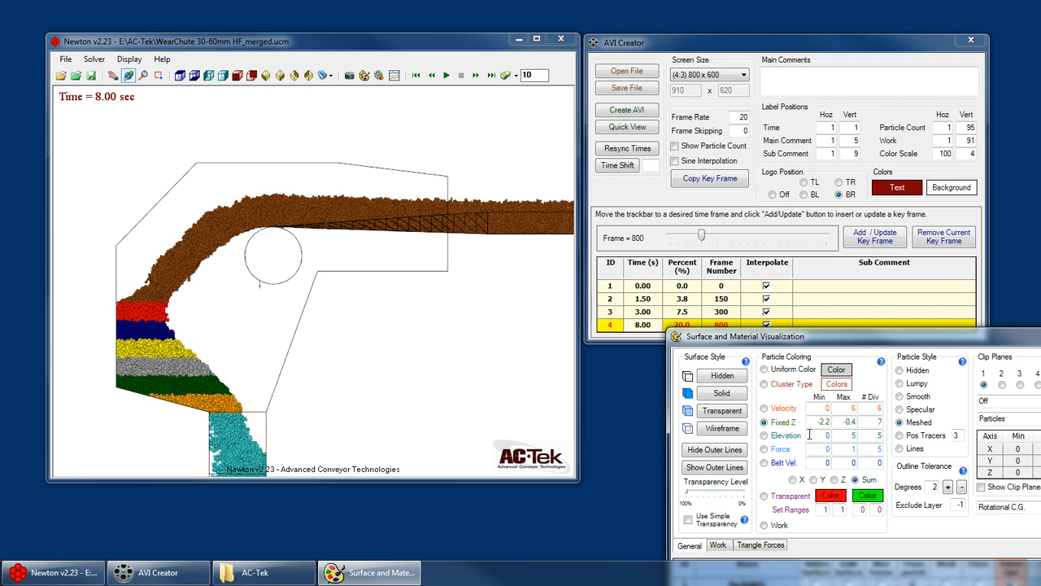
pyautogui.click(650, 193)
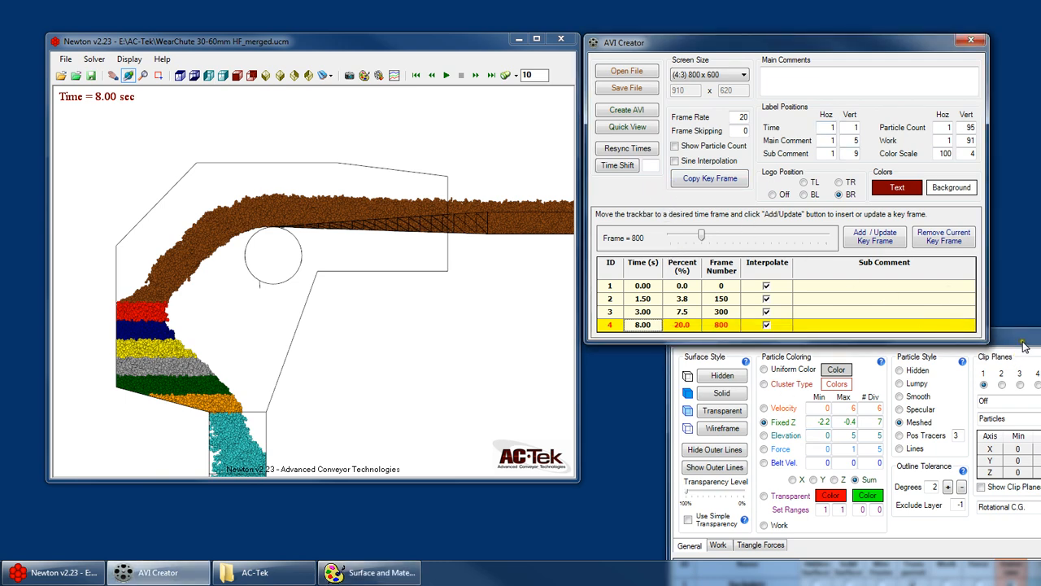
# Step: Set the particle style to Hidden and reframe the view to show the entire chute geometry at an angle
pyautogui.moveTo(1023, 346); pyautogui.dragTo(937, 168)
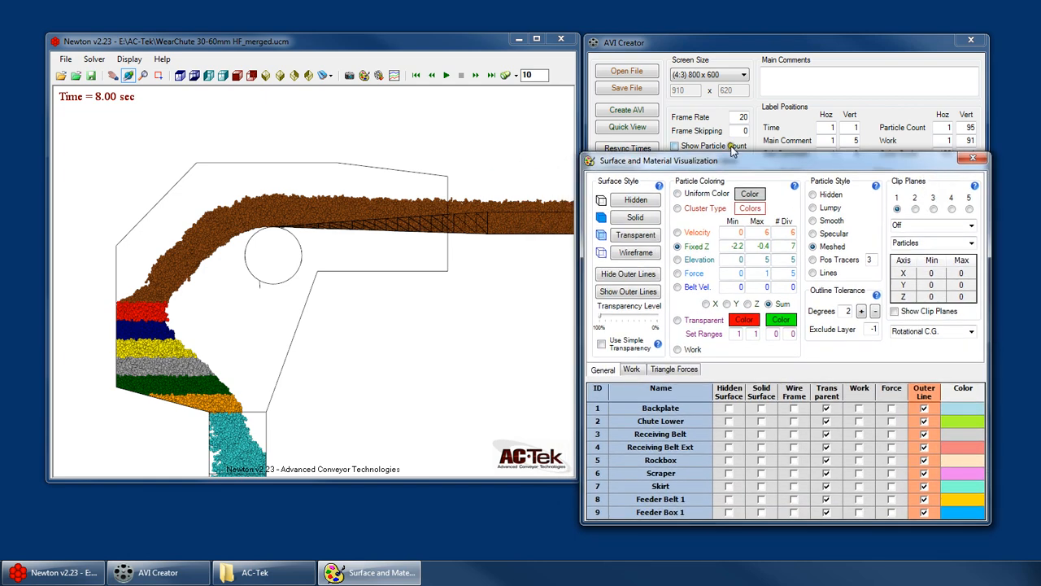
pyautogui.rightClick(370, 230)
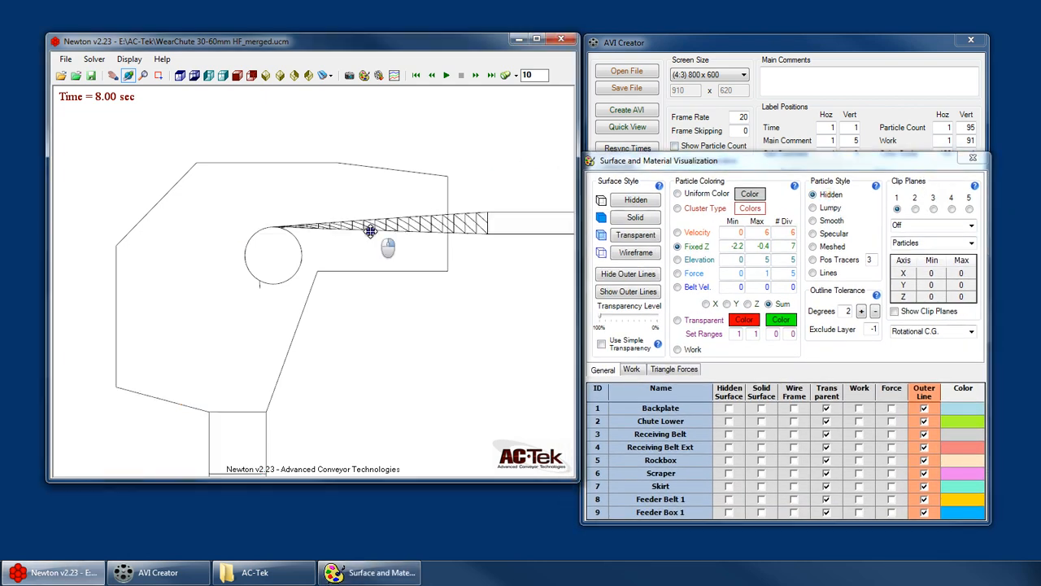
pyautogui.click(393, 256)
pyautogui.scroll(-5, 277, 264)
pyautogui.moveTo(245, 249); pyautogui.dragTo(231, 284)
pyautogui.moveTo(911, 165); pyautogui.dragTo(926, 161)
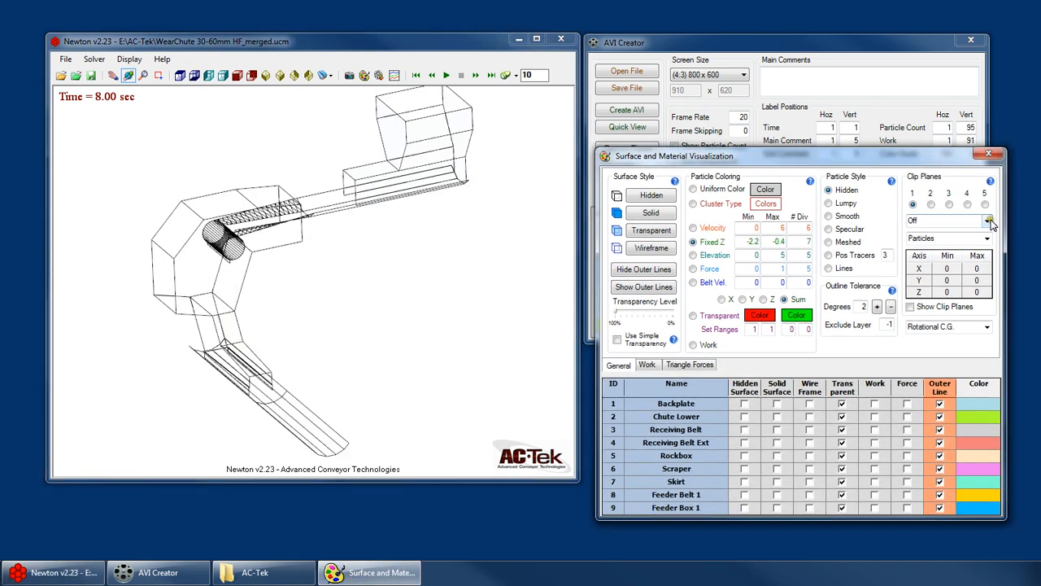
# Step: Set clip plane 1 to "Hide data in box" for particles
pyautogui.click(986, 220)
pyautogui.click(946, 252)
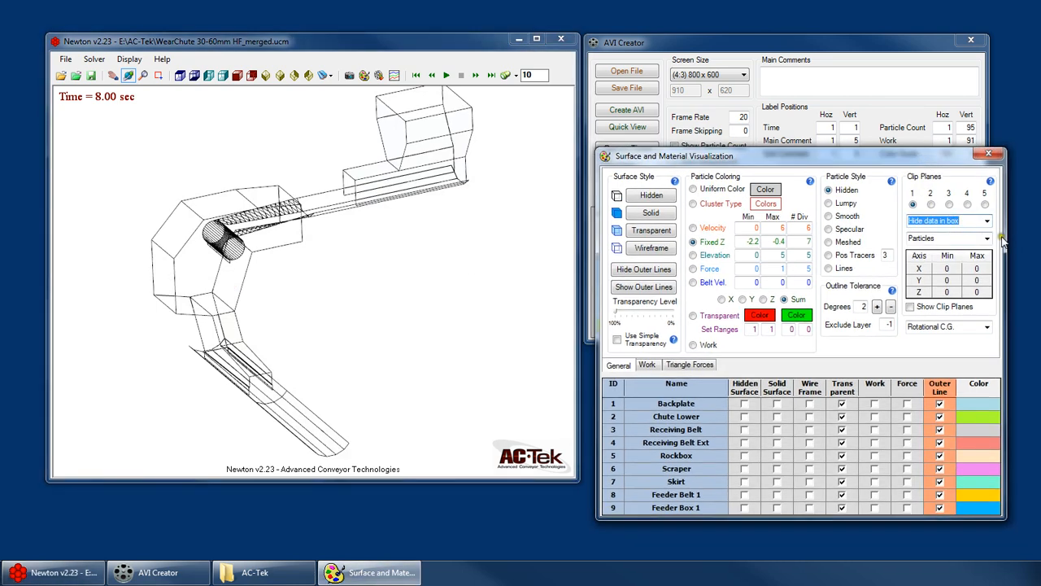
pyautogui.click(954, 238)
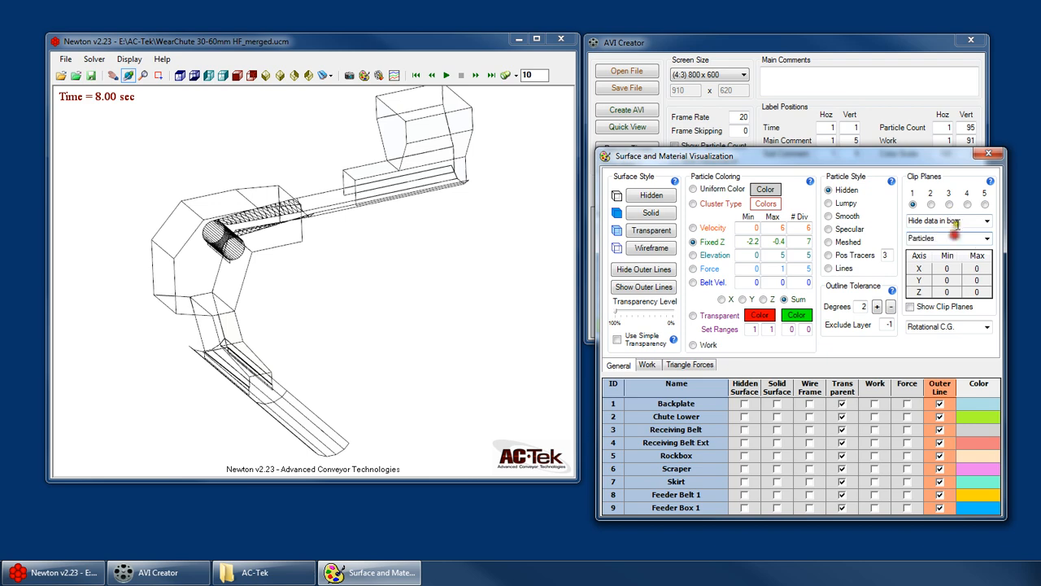
pyautogui.moveTo(380, 248); pyautogui.dragTo(426, 260)
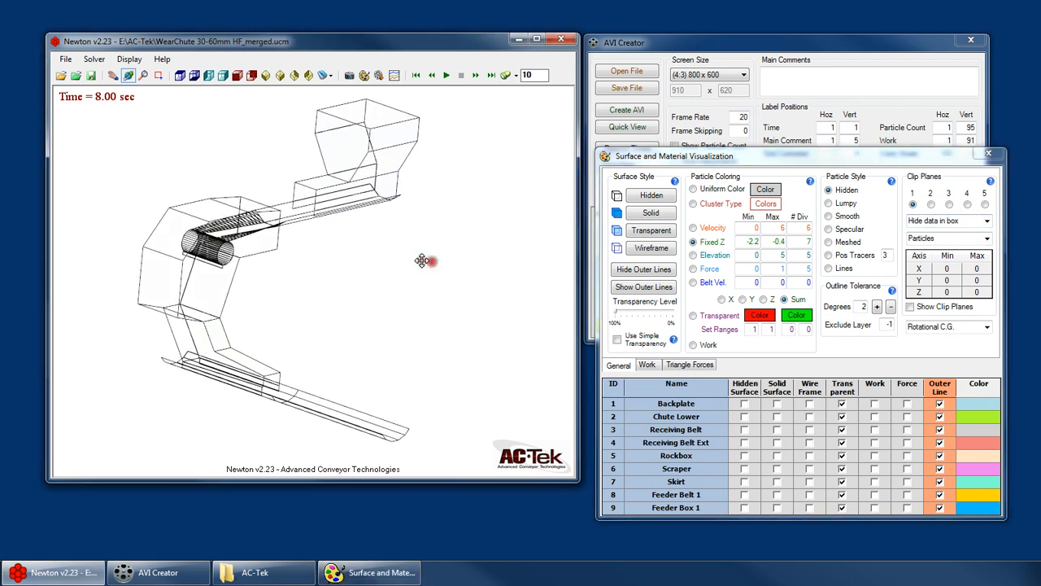
# Step: Set the limits of clip plane 1 to -5 minimum and 5 maximum on the X, Y and Z axes
pyautogui.click(952, 279)
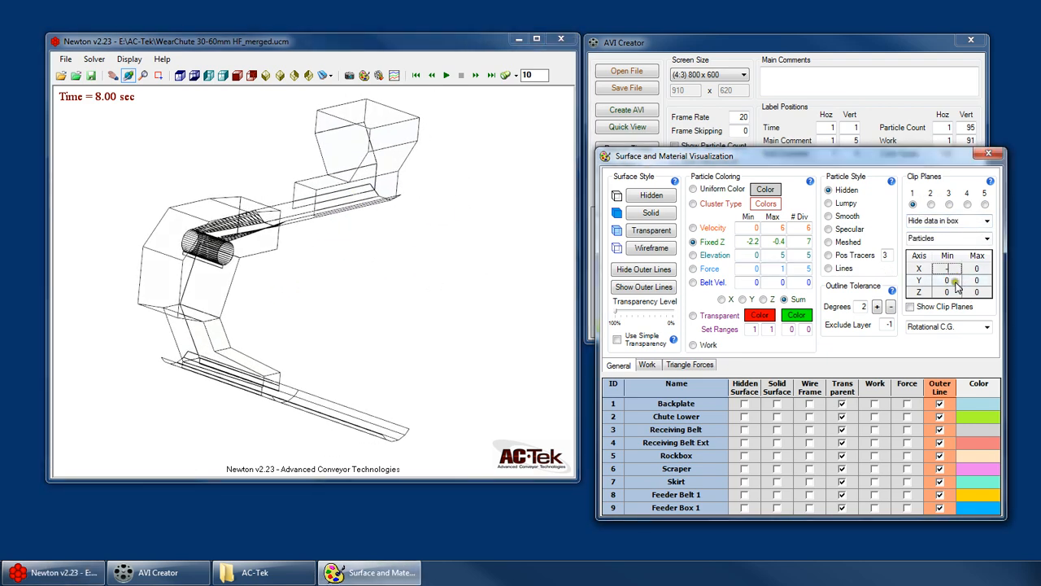
pyautogui.click(976, 270)
pyautogui.write('5')
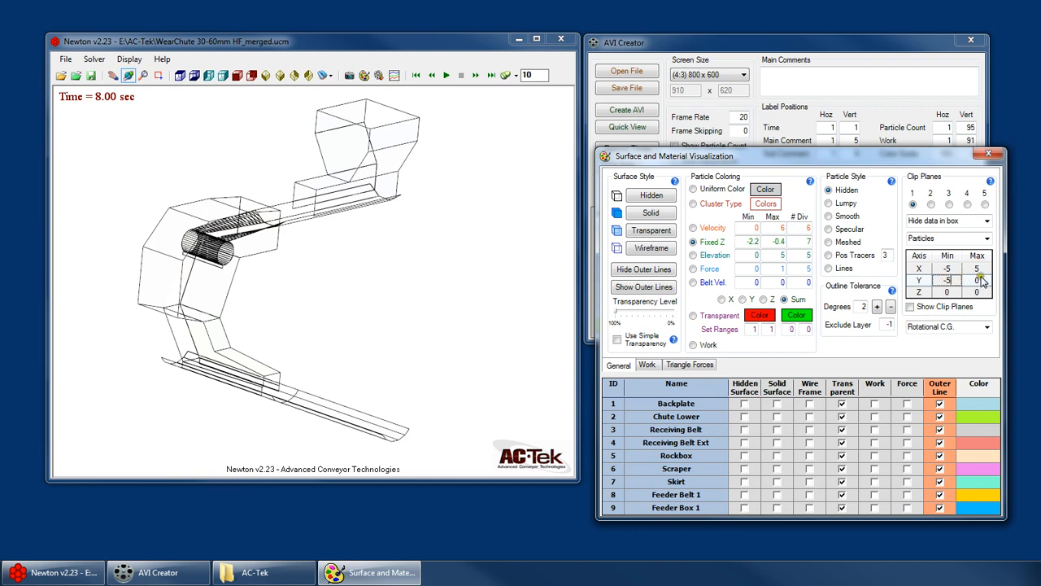
pyautogui.click(979, 279)
pyautogui.write('5')
pyautogui.click(949, 292)
pyautogui.write('-5')
pyautogui.click(981, 293)
pyautogui.write('5')
pyautogui.click(986, 282)
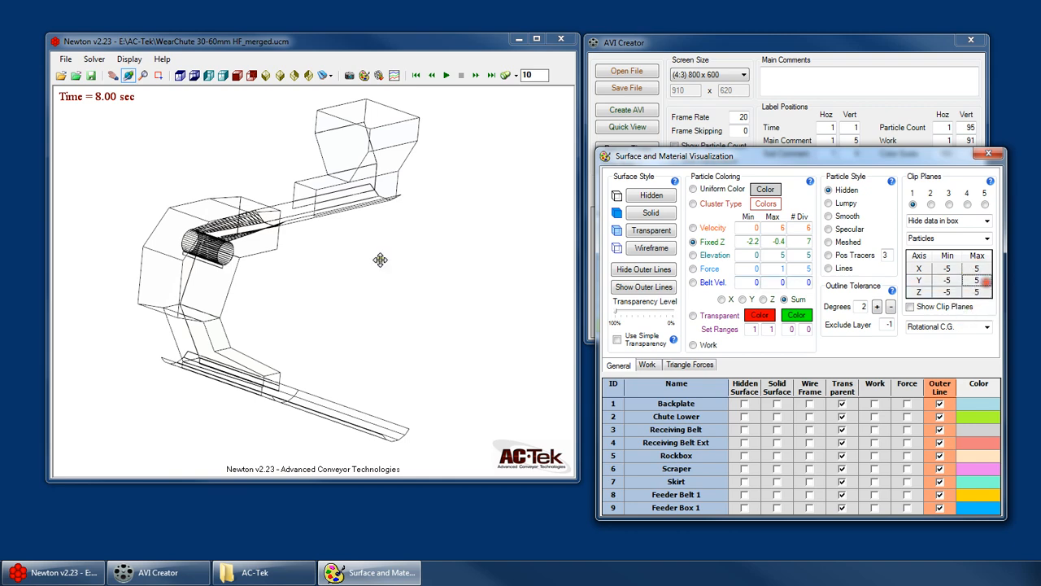
# Step: Show the clip planes and narrow the box's Y range to -2.5 minimum and 2.5 maximum
pyautogui.click(948, 307)
pyautogui.moveTo(341, 325); pyautogui.dragTo(332, 268)
pyautogui.click(953, 266)
pyautogui.moveTo(476, 285); pyautogui.dragTo(350, 268)
pyautogui.scroll(-3, 262, 309)
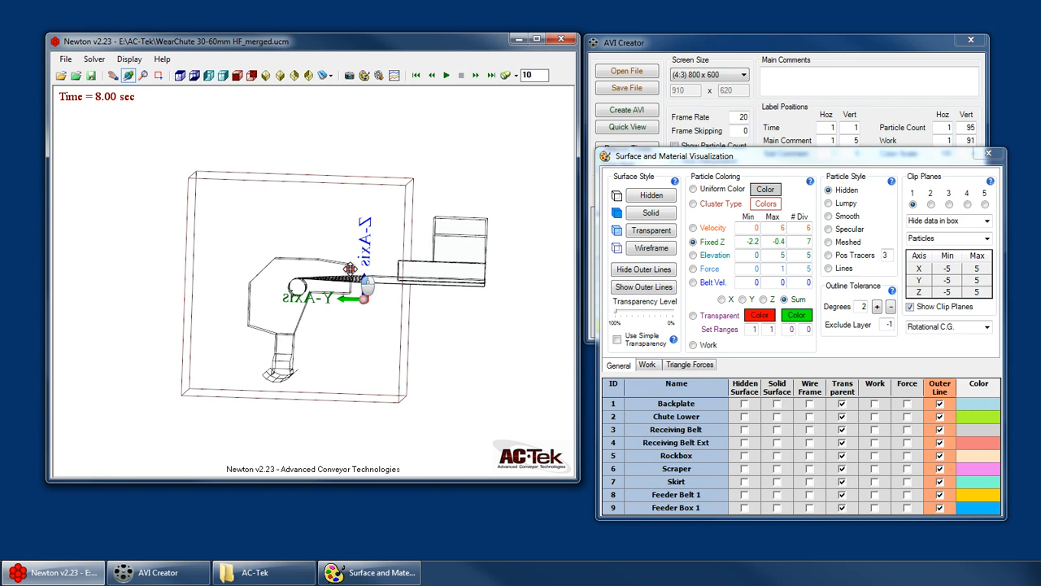
pyautogui.click(948, 282)
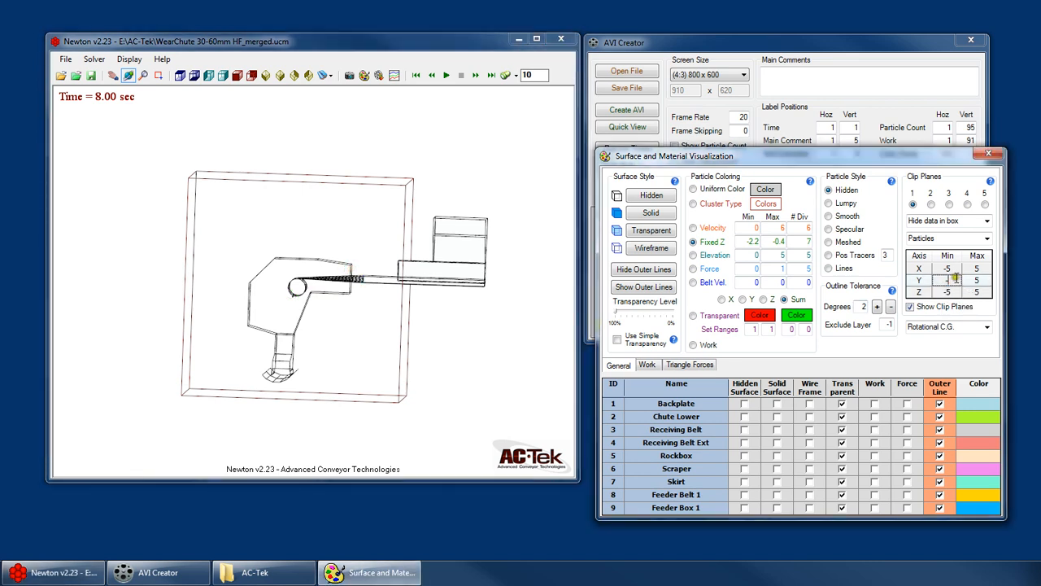
pyautogui.write('-4')
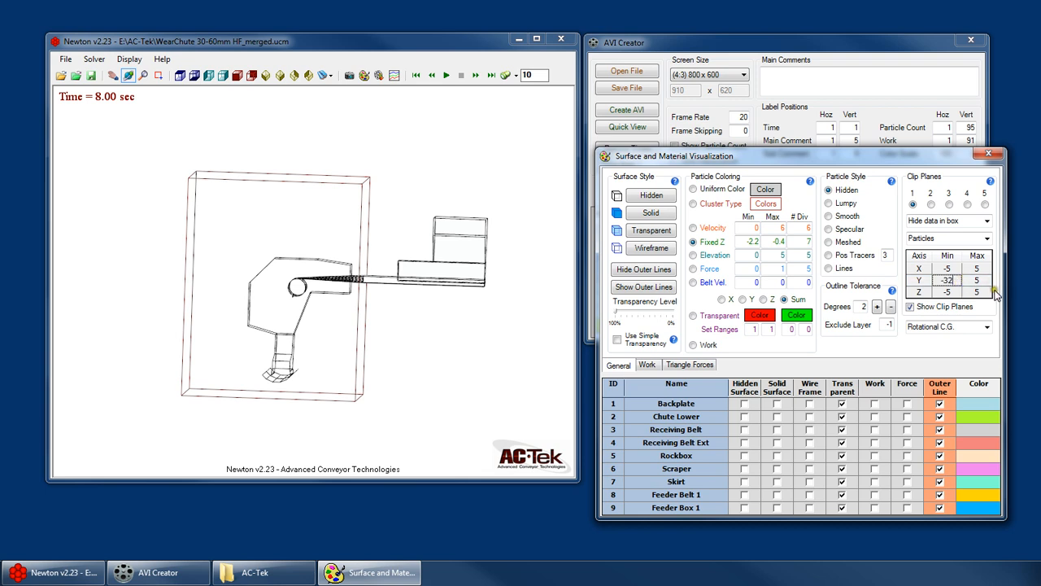
pyautogui.click(986, 282)
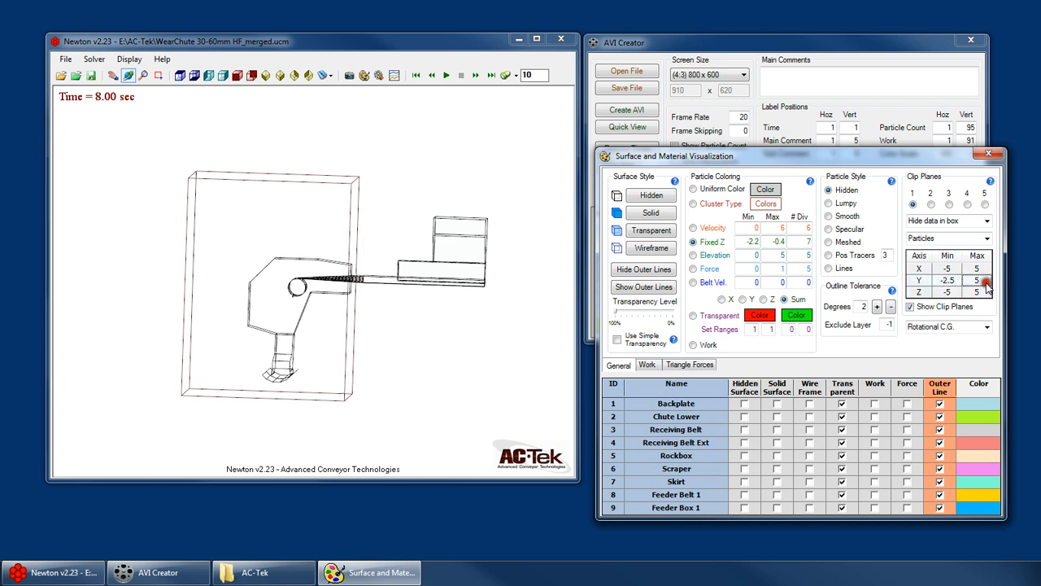
pyautogui.press('Return')
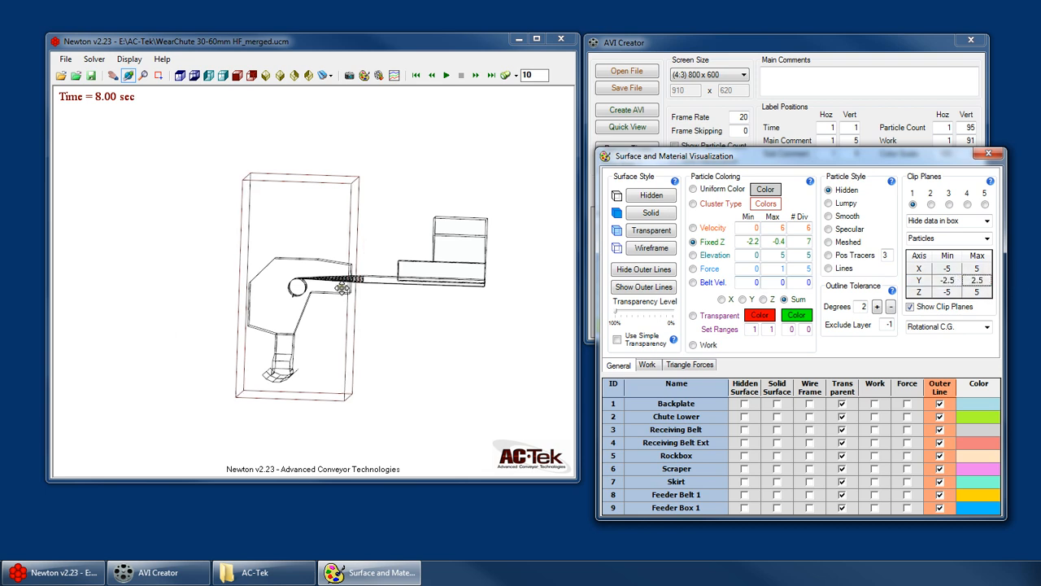
# Step: Set the clip box's X minimum to 0 while viewing the chute from the front
pyautogui.moveTo(340, 286)
pyautogui.mouseDown()
pyautogui.moveTo(311, 281)
pyautogui.moveTo(298, 290)
pyautogui.moveTo(508, 307)
pyautogui.moveTo(350, 251)
pyautogui.moveTo(333, 298)
pyautogui.moveTo(347, 297)
pyautogui.mouseUp()
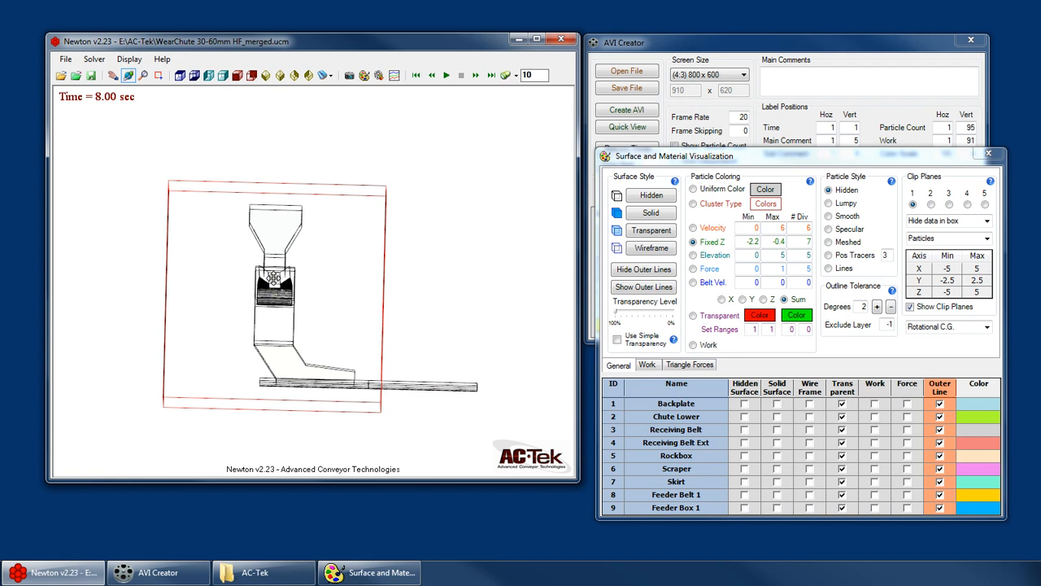
pyautogui.click(949, 270)
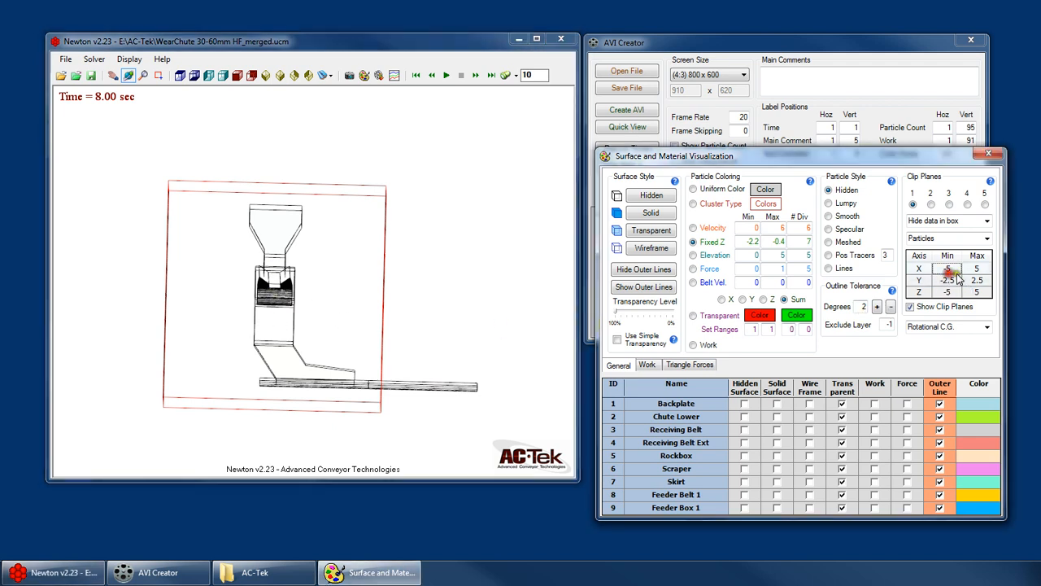
pyautogui.write('0')
pyautogui.press('Return')
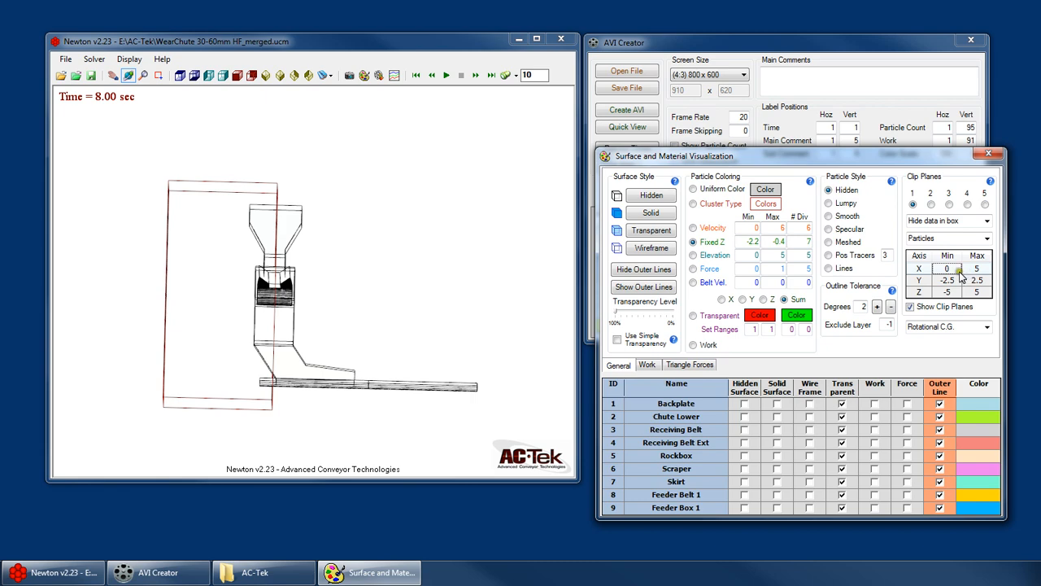
# Step: Set the clip box's X range to -1 minimum and 0 maximum
pyautogui.moveTo(418, 329)
pyautogui.mouseDown()
pyautogui.moveTo(436, 318)
pyautogui.moveTo(287, 315)
pyautogui.moveTo(232, 298)
pyautogui.moveTo(430, 325)
pyautogui.moveTo(411, 323)
pyautogui.mouseUp()
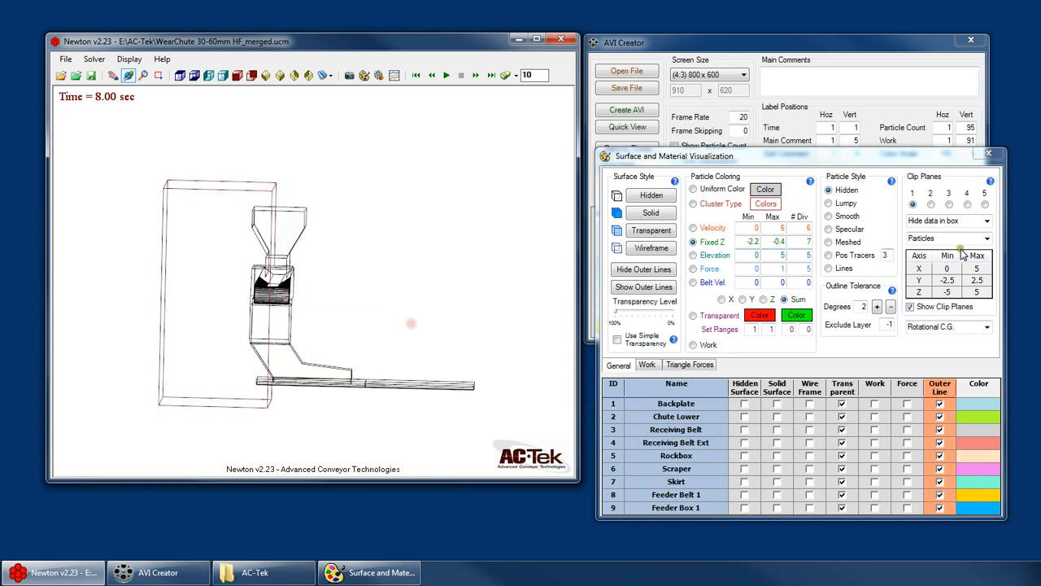
pyautogui.click(979, 269)
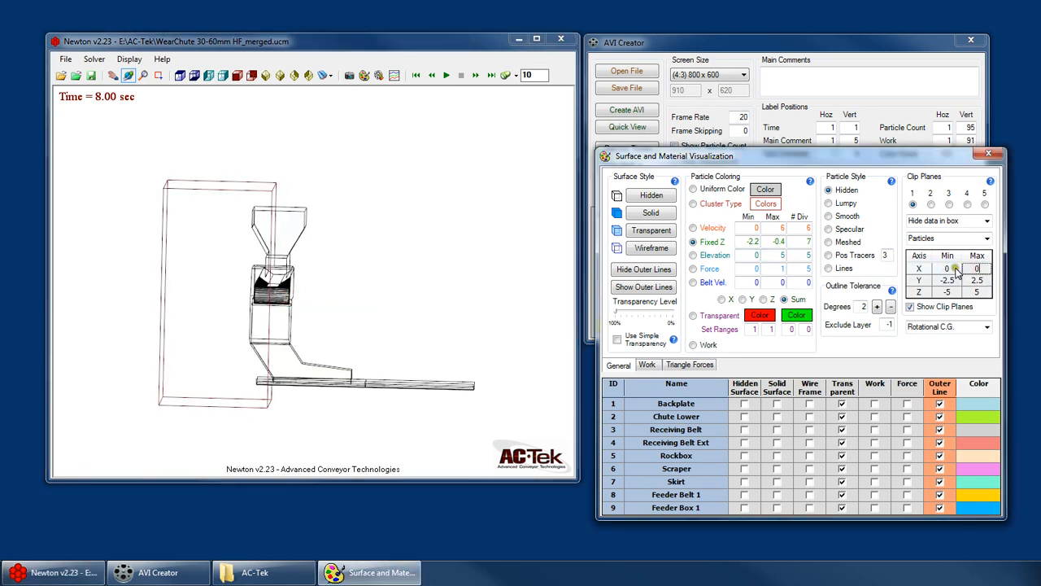
pyautogui.click(950, 270)
pyautogui.click(967, 268)
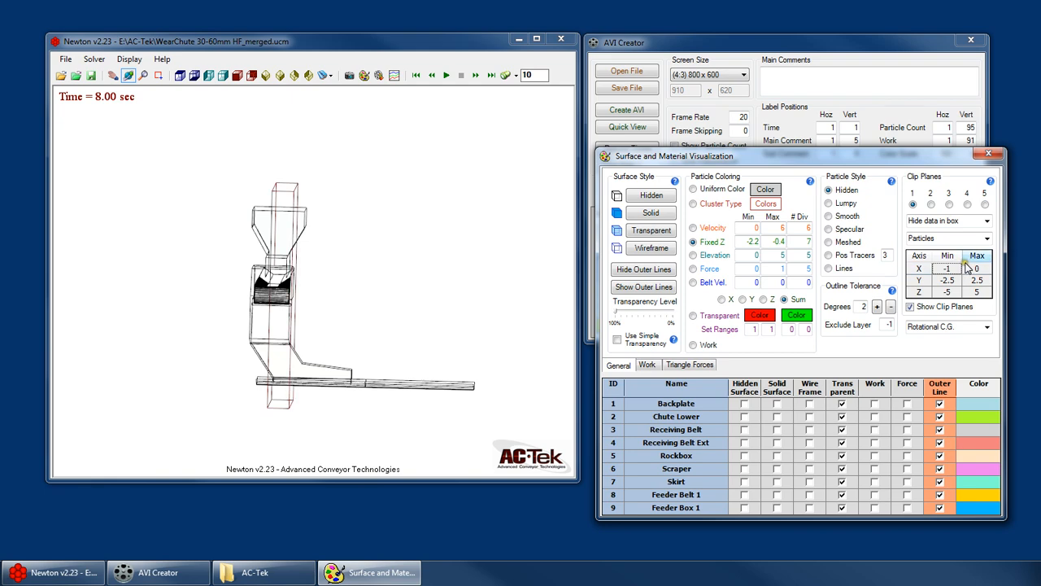
# Step: Extend the clip box past the end of the receiving belt by setting its X minimum to -20
pyautogui.moveTo(331, 281); pyautogui.dragTo(327, 280)
pyautogui.scroll(3, 285, 306)
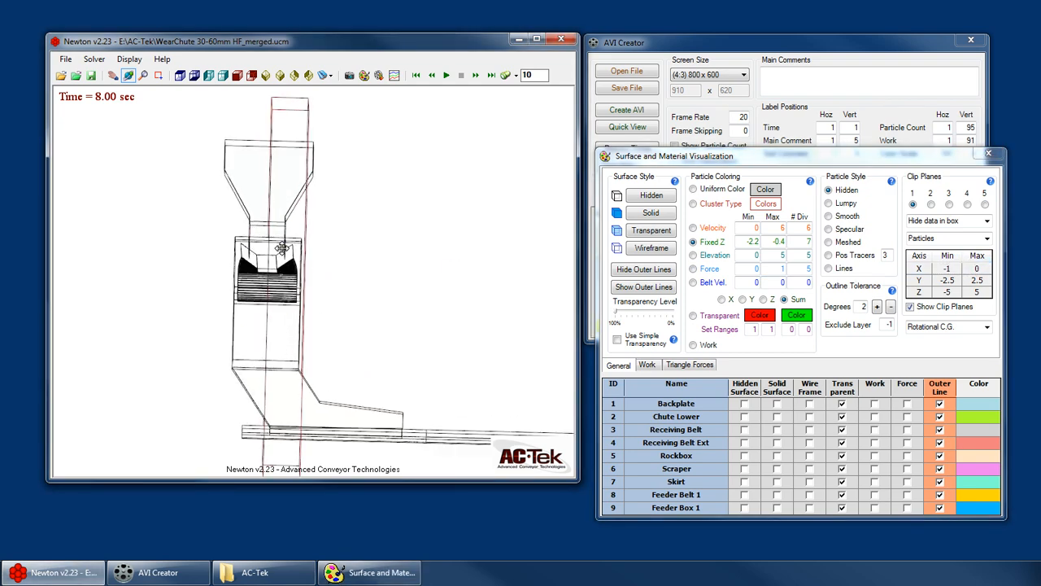
pyautogui.moveTo(332, 358); pyautogui.dragTo(331, 326)
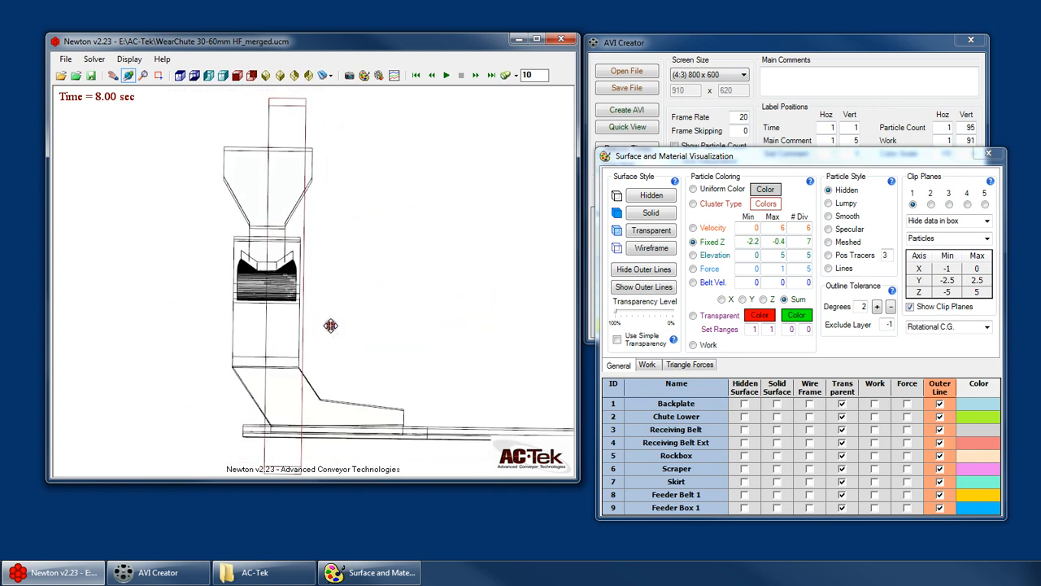
pyautogui.scroll(-3, 330, 325)
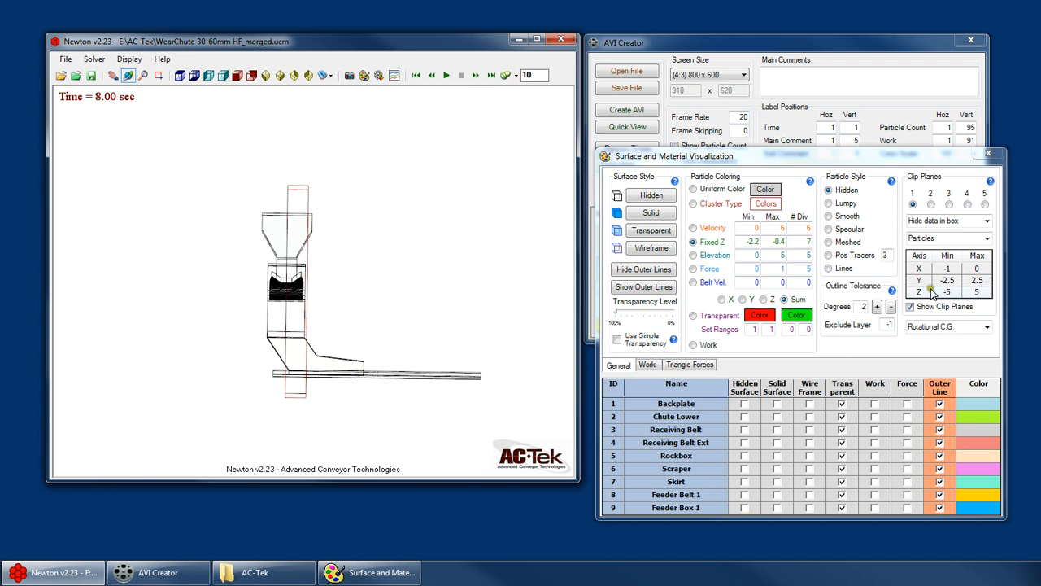
pyautogui.click(953, 275)
pyautogui.write('-')
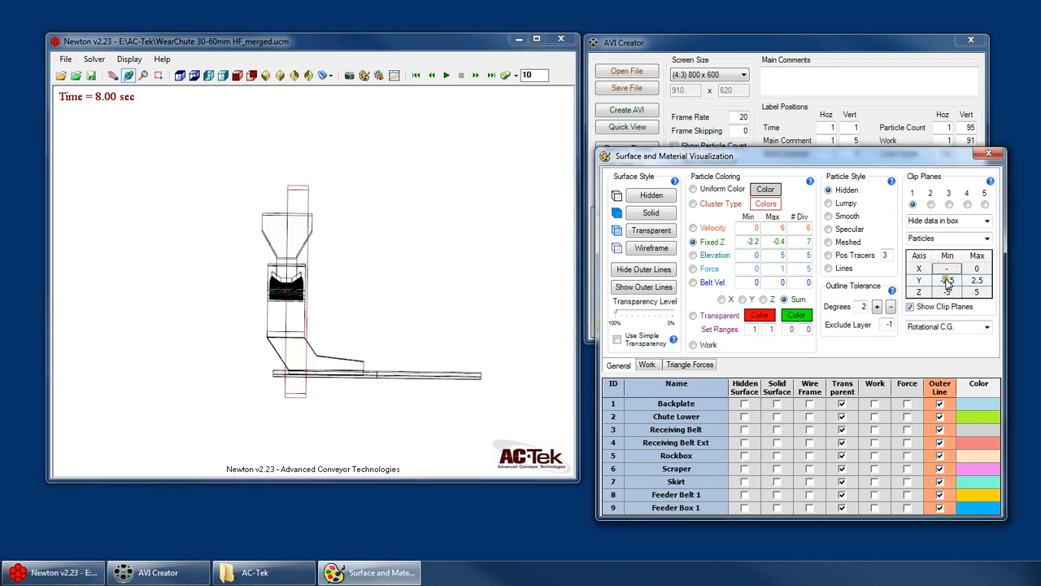
pyautogui.write('20')
pyautogui.press('Return')
pyautogui.moveTo(399, 290)
pyautogui.mouseDown()
pyautogui.moveTo(298, 299)
pyautogui.moveTo(417, 303)
pyautogui.moveTo(403, 296)
pyautogui.mouseUp()
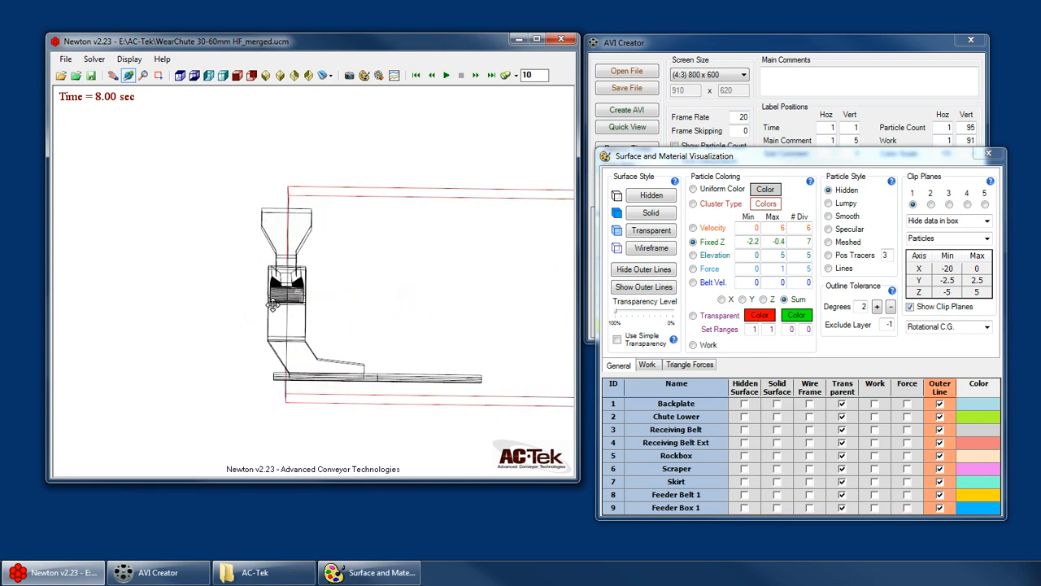
# Step: Hide the clip planes and set the particle style to Lumpy
pyautogui.moveTo(275, 327); pyautogui.dragTo(167, 307)
pyautogui.click(918, 309)
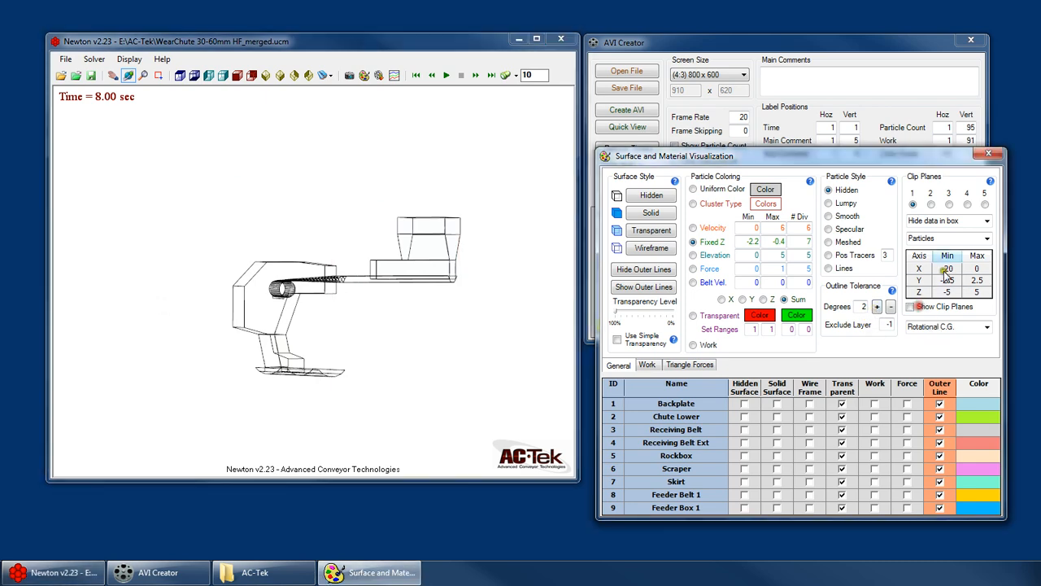
pyautogui.moveTo(340, 235); pyautogui.dragTo(404, 249)
pyautogui.scroll(3, 413, 299)
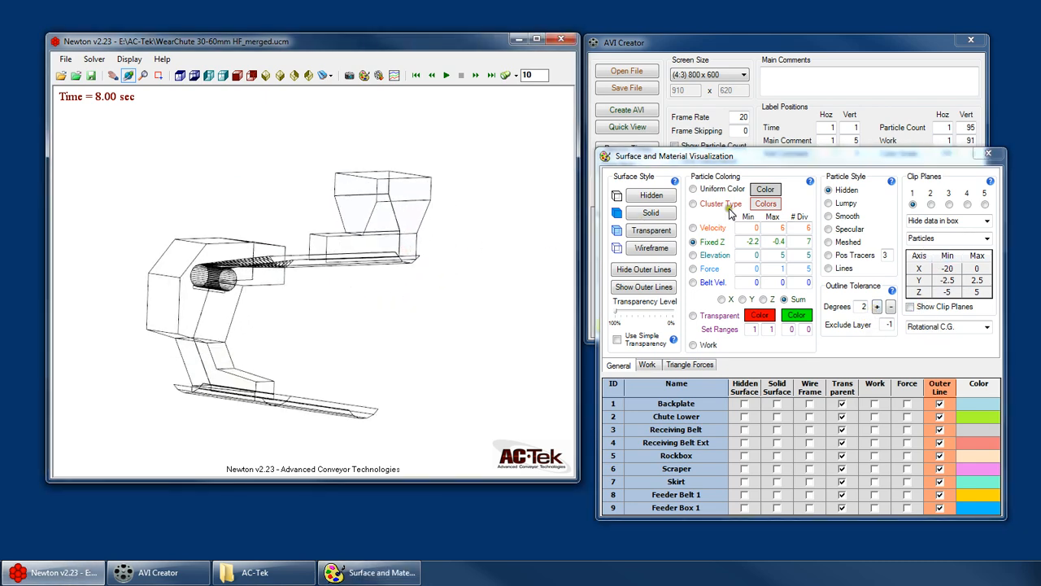
pyautogui.click(829, 203)
# Step: Show the clip planes briefly to check where the box cuts the particles, turning the chute around to inspect it
pyautogui.moveTo(532, 328); pyautogui.dragTo(394, 305)
pyautogui.click(930, 307)
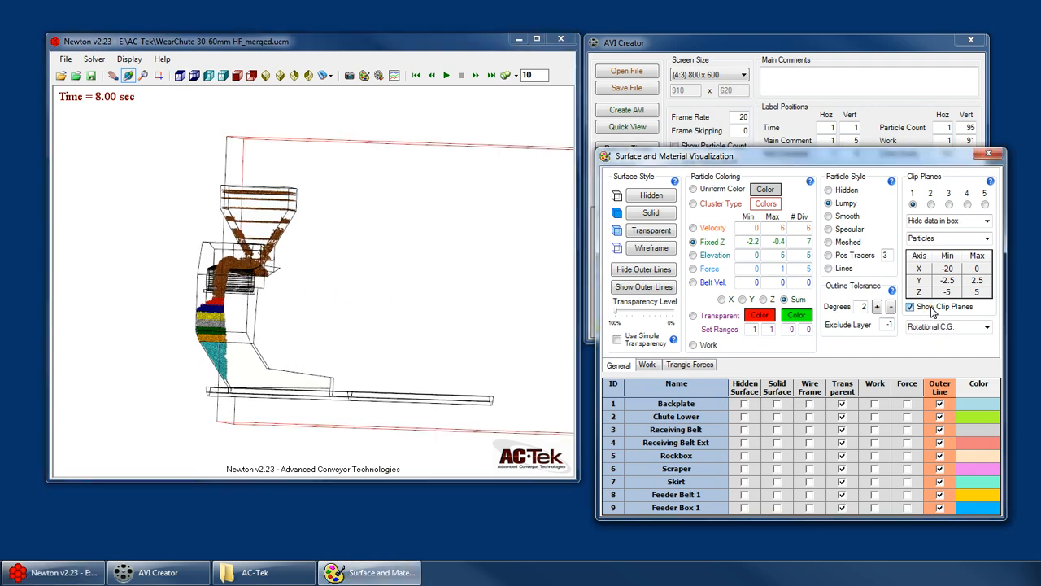
pyautogui.click(930, 308)
pyautogui.moveTo(416, 353); pyautogui.dragTo(245, 34)
# Step: Restore saved View 1 and update the 8-second key frame with the clipped particle display
pyautogui.click(325, 75)
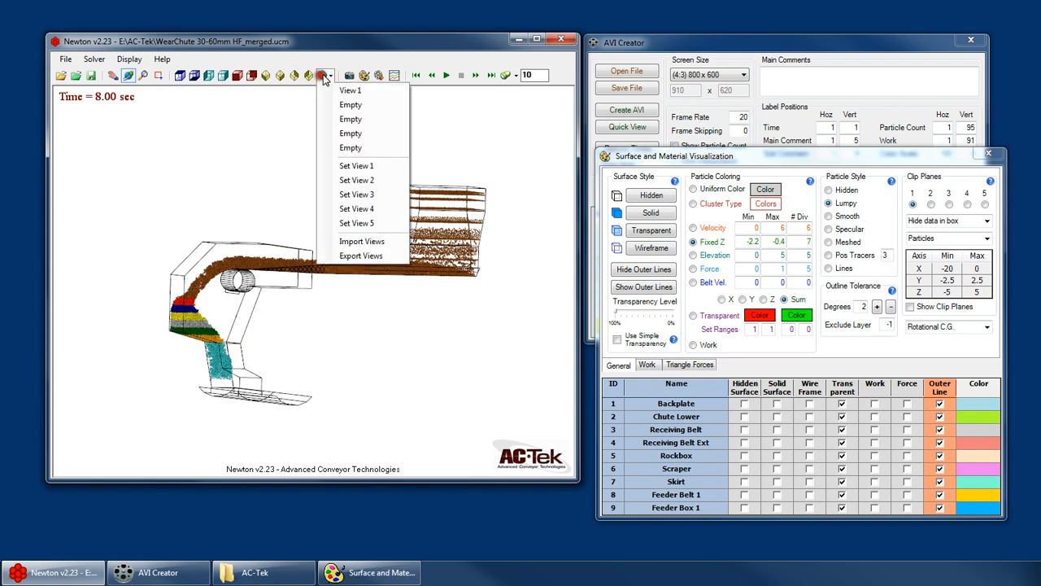
pyautogui.click(325, 74)
pyautogui.click(324, 75)
pyautogui.click(340, 94)
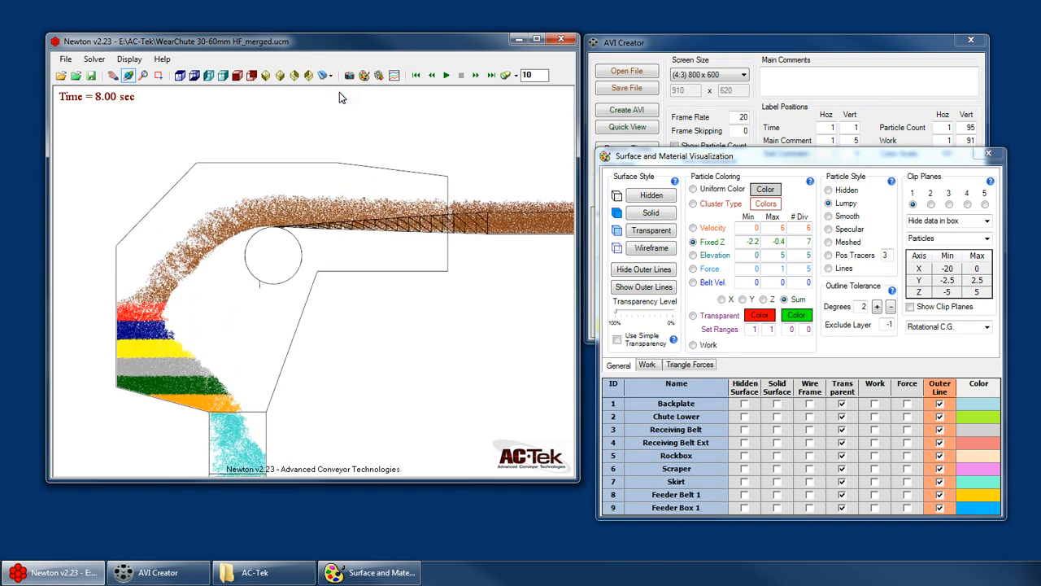
pyautogui.click(734, 45)
pyautogui.click(869, 241)
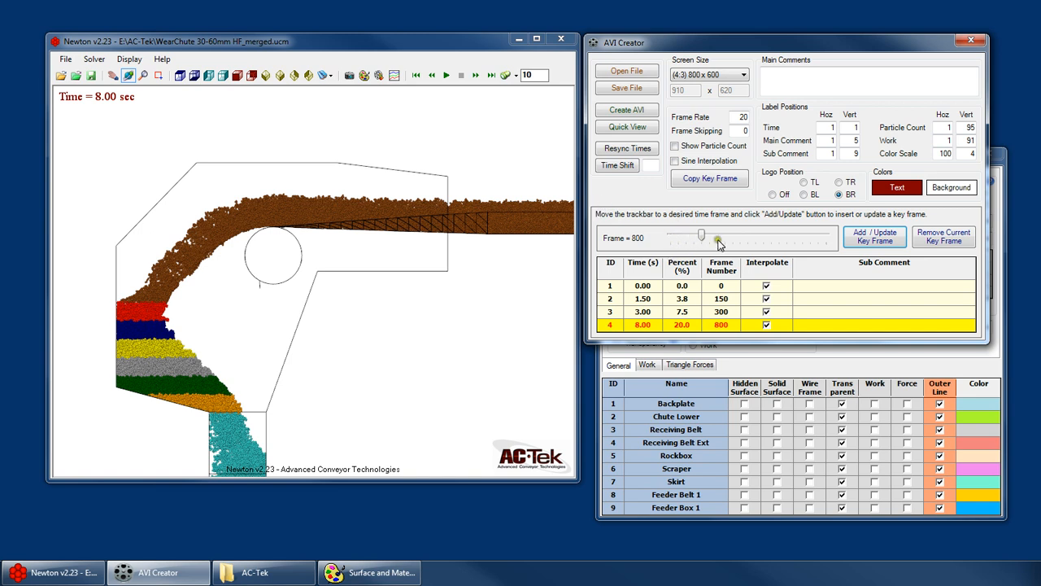
# Step: Step the simulation through 8.5, 9 and 9.5 seconds and inspect the clipped material flow from the side and front
pyautogui.click(542, 74)
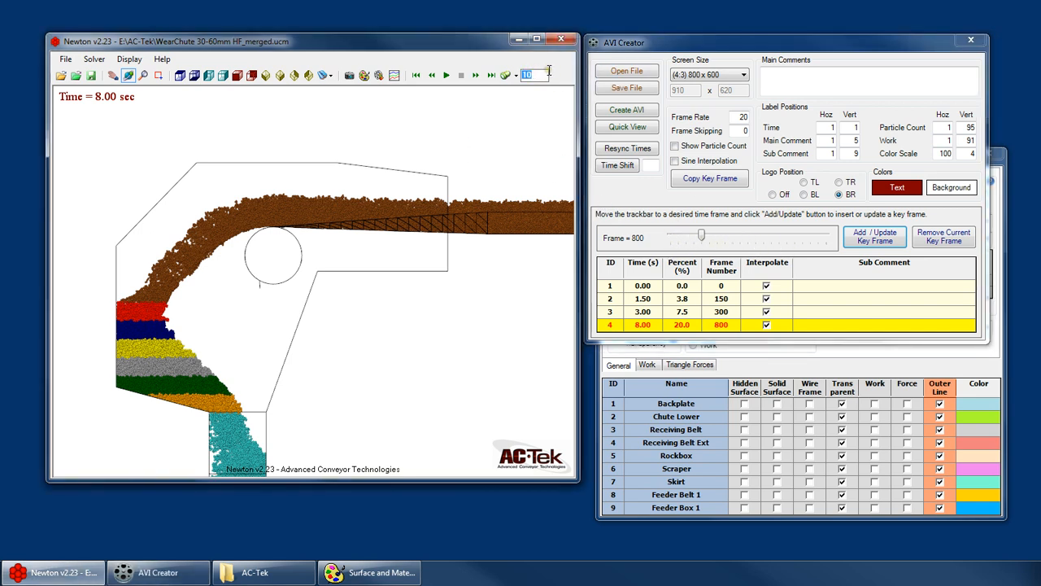
pyautogui.click(560, 74)
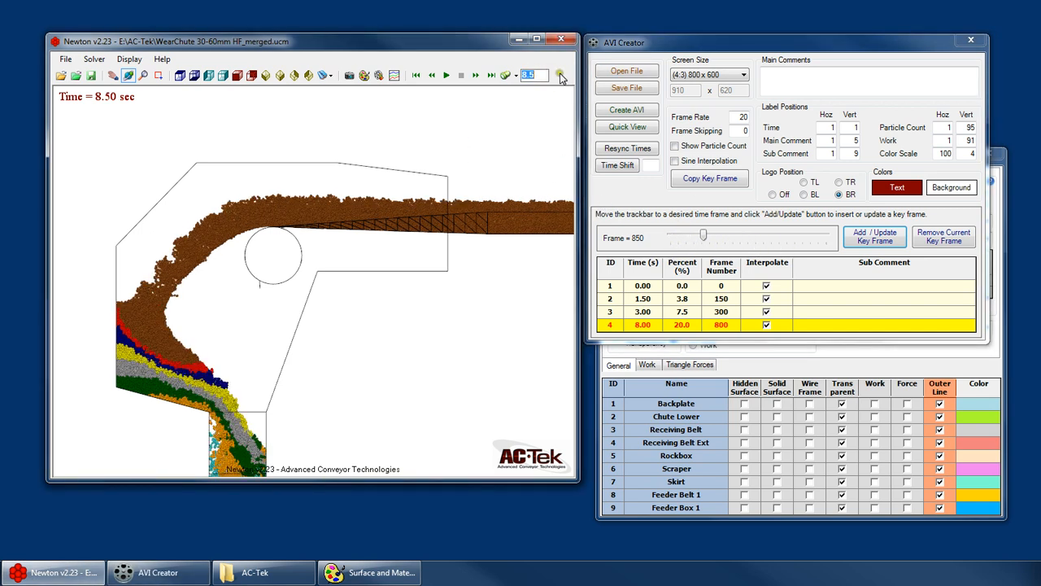
pyautogui.click(557, 73)
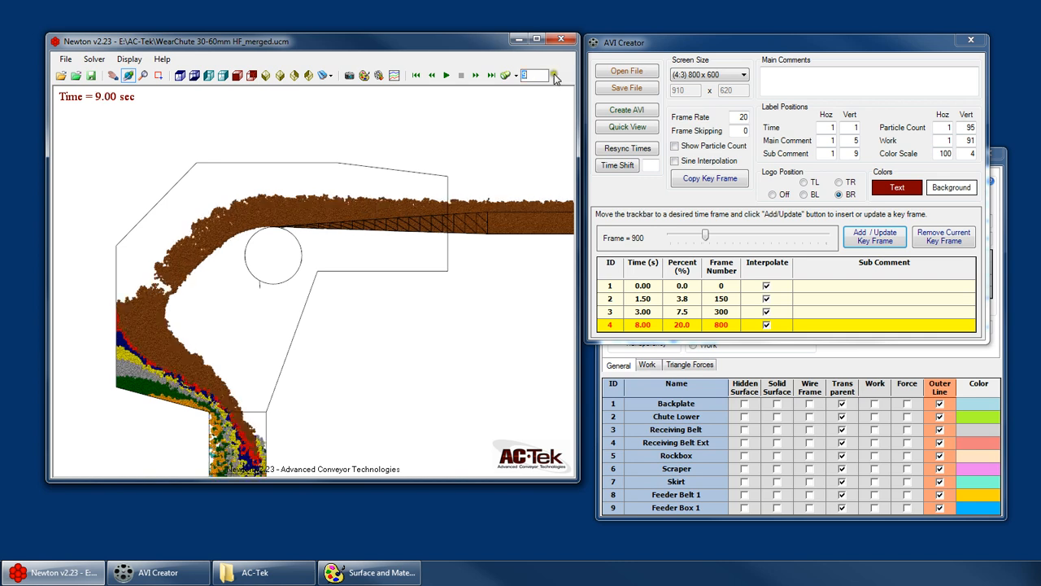
pyautogui.write('9.5')
pyautogui.click(546, 75)
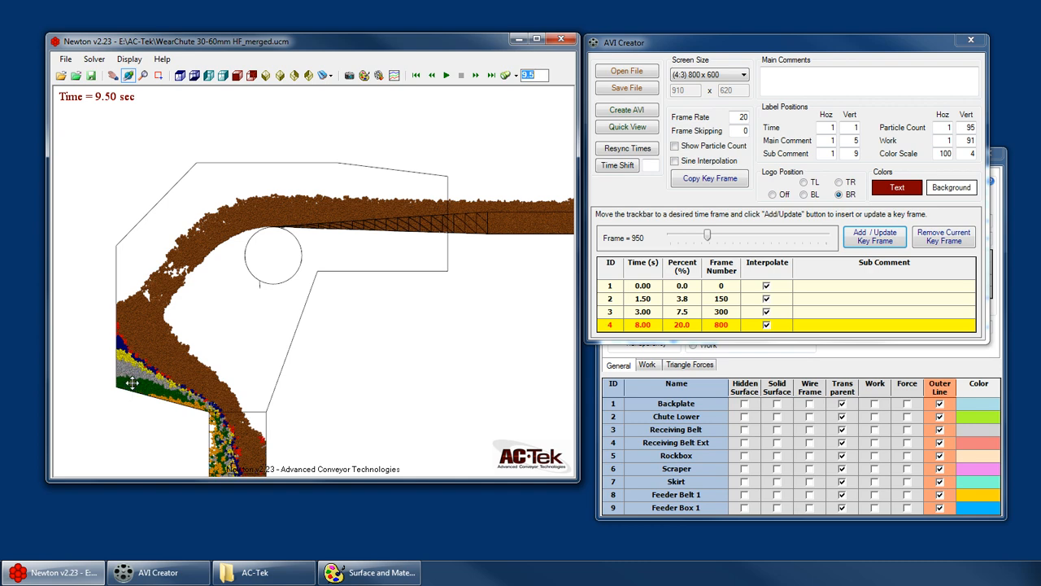
pyautogui.moveTo(130, 375); pyautogui.dragTo(404, 288)
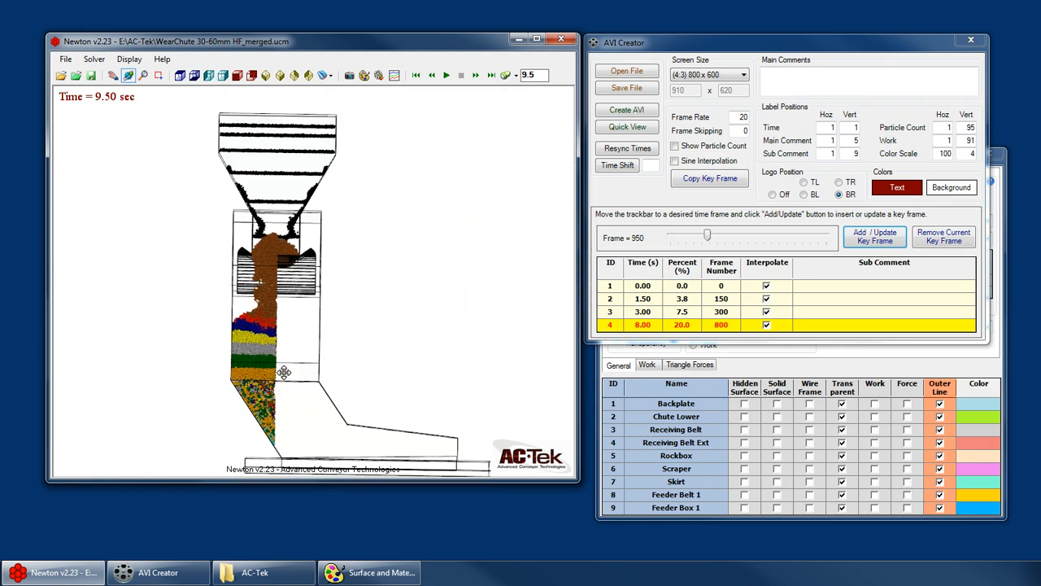
pyautogui.moveTo(415, 353); pyautogui.dragTo(309, 342)
# Step: Compare key frame 3 with key frame 4 and return to key frame 4 at 8 seconds
pyautogui.click(643, 313)
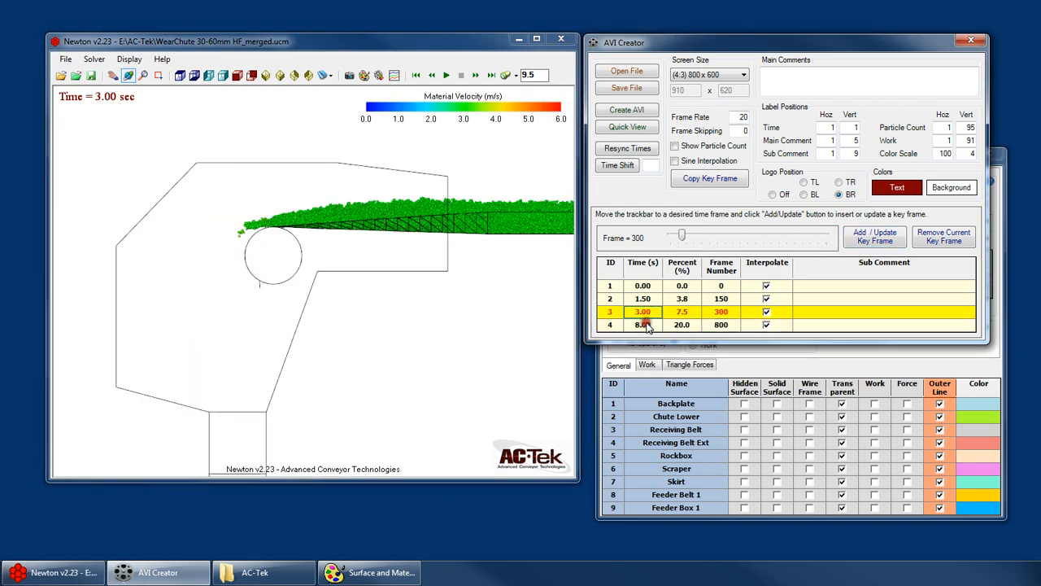
pyautogui.click(644, 325)
pyautogui.click(765, 359)
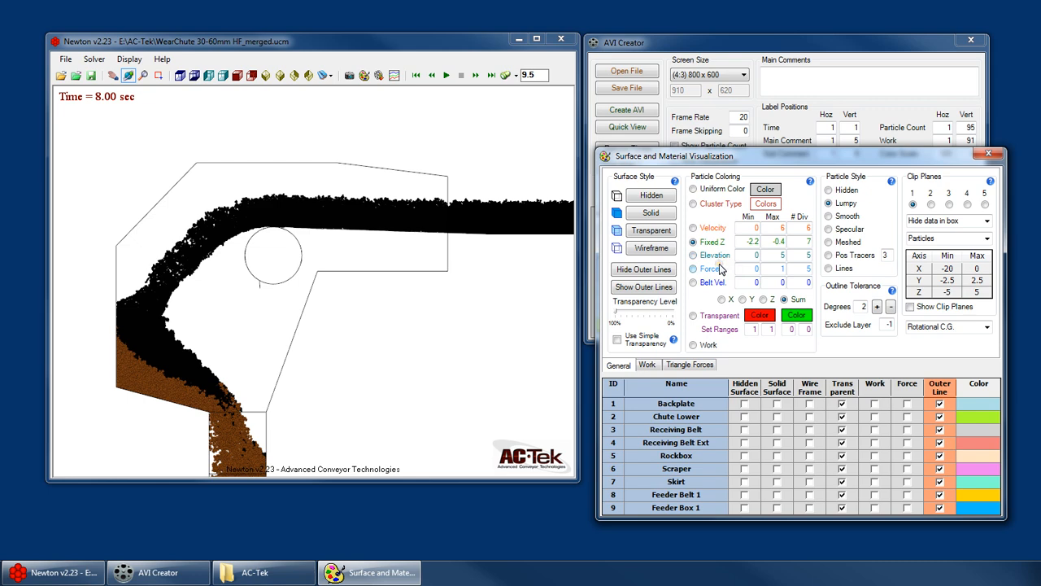
pyautogui.click(820, 82)
pyautogui.click(642, 312)
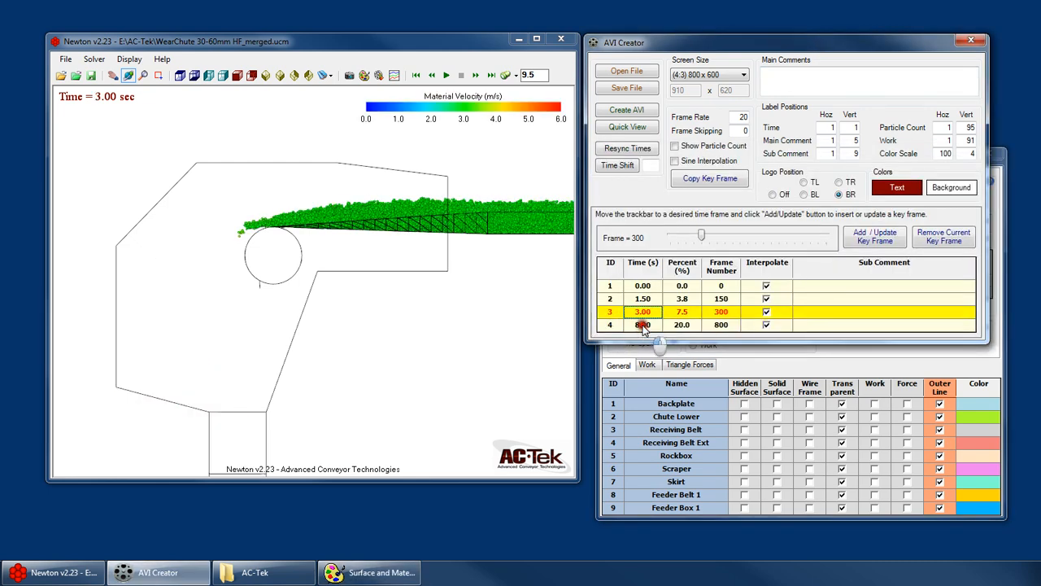
pyautogui.click(642, 324)
# Step: Reapply the Fixed Z particle coloring at 8 seconds by switching to Velocity and back, and return to the AVI Creator
pyautogui.click(863, 363)
pyautogui.click(710, 229)
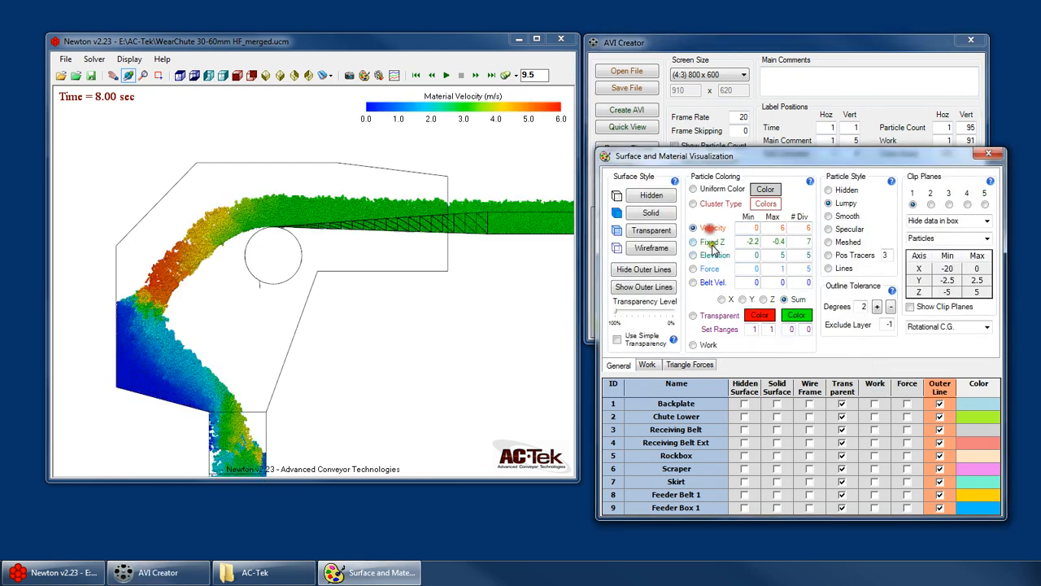
pyautogui.click(711, 243)
pyautogui.click(764, 135)
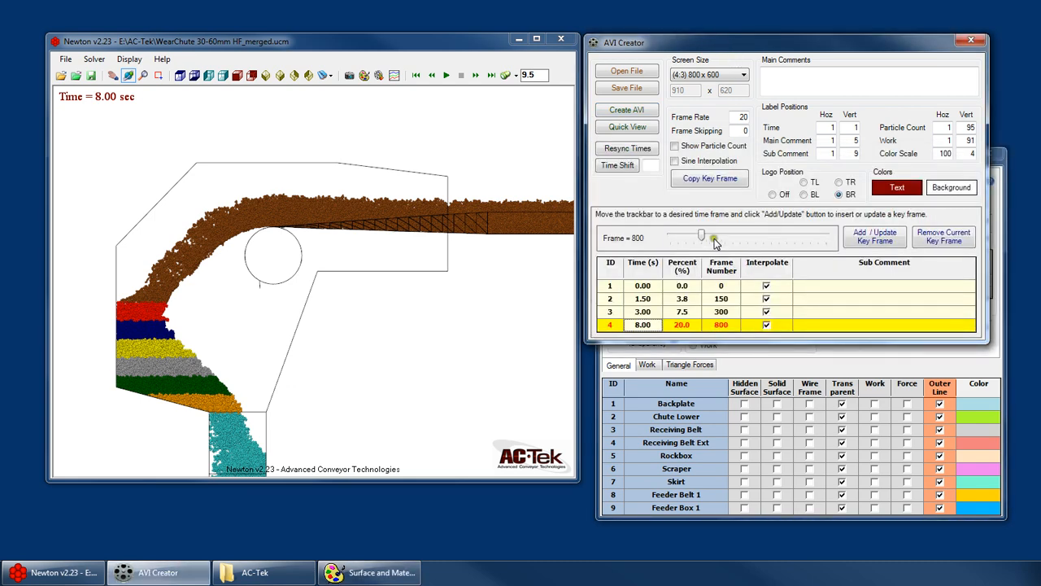
# Step: Add a fifth key frame to the animation and set its time to 10 seconds
pyautogui.moveTo(703, 238); pyautogui.dragTo(711, 239)
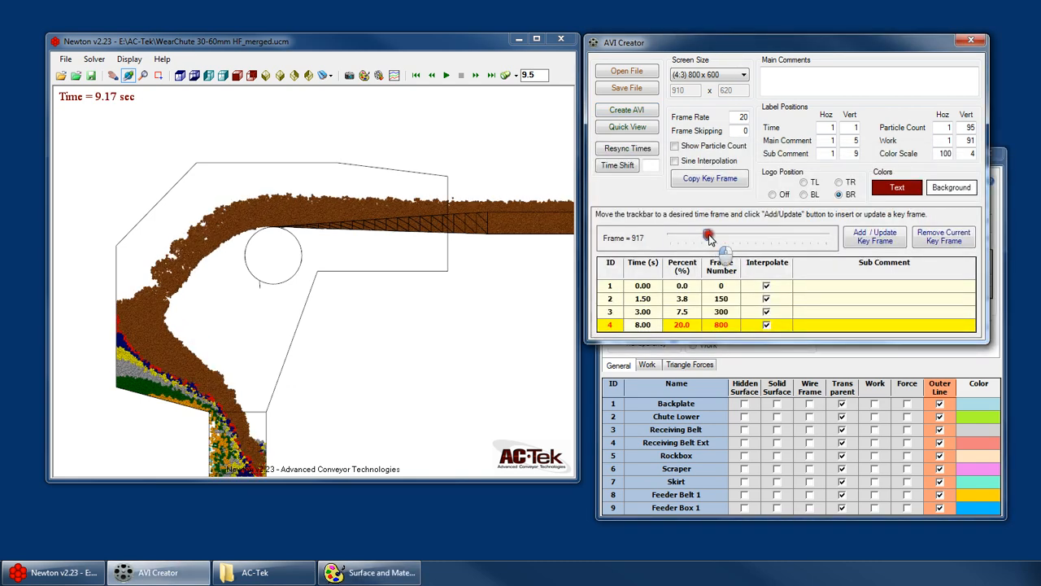
pyautogui.click(875, 236)
pyautogui.click(650, 340)
pyautogui.write('10')
pyautogui.press('Return')
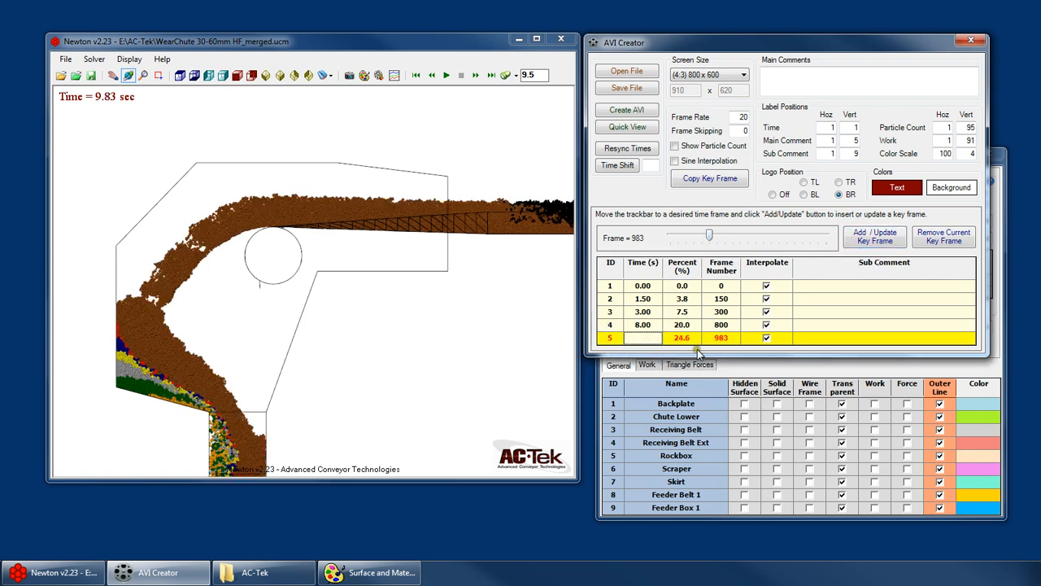
# Step: Switch the 10-second particle display to Pos Tracers style with Velocity coloring
pyautogui.click(823, 374)
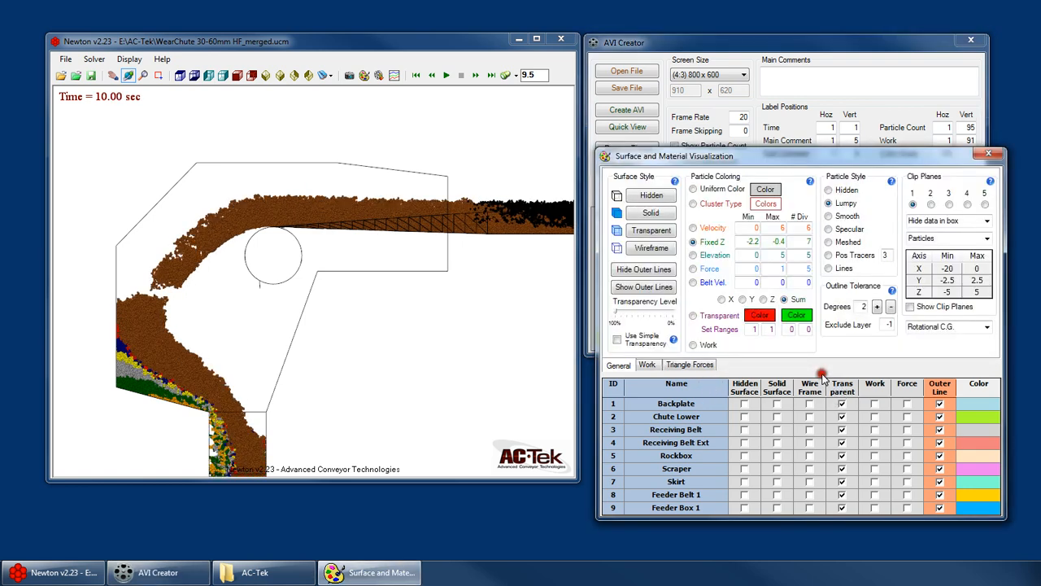
pyautogui.click(855, 257)
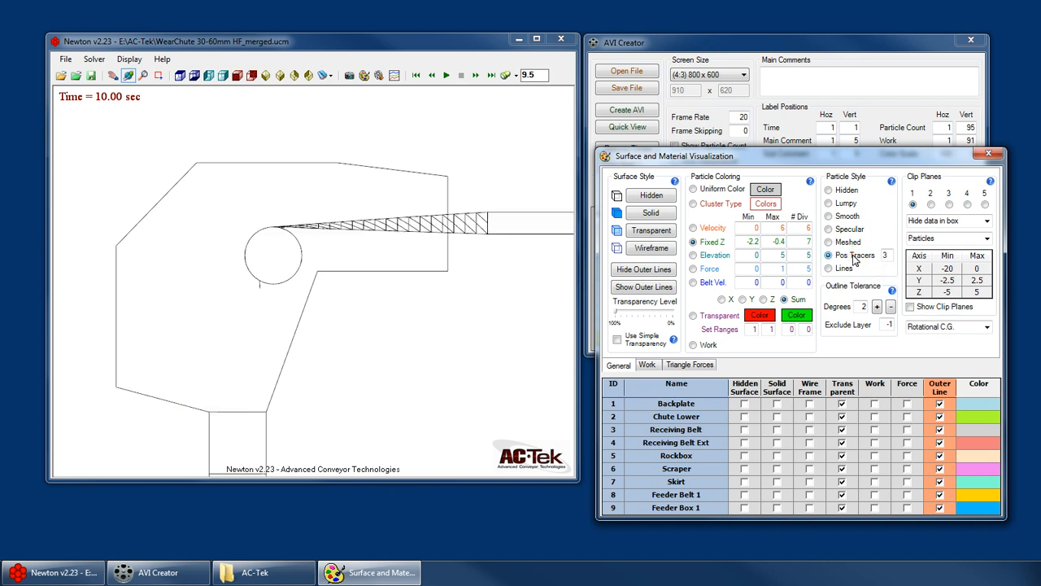
pyautogui.click(693, 228)
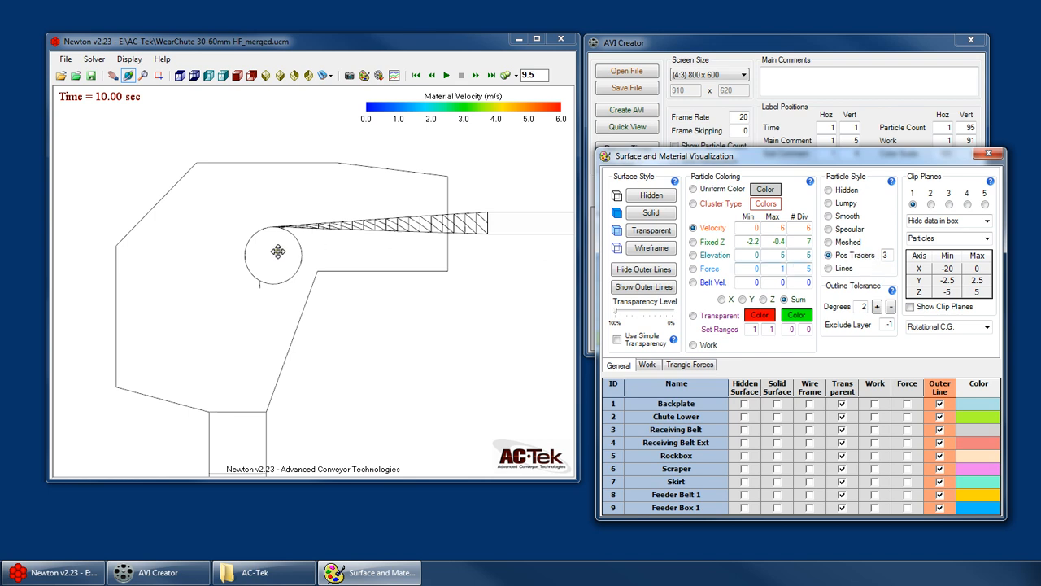
pyautogui.click(482, 63)
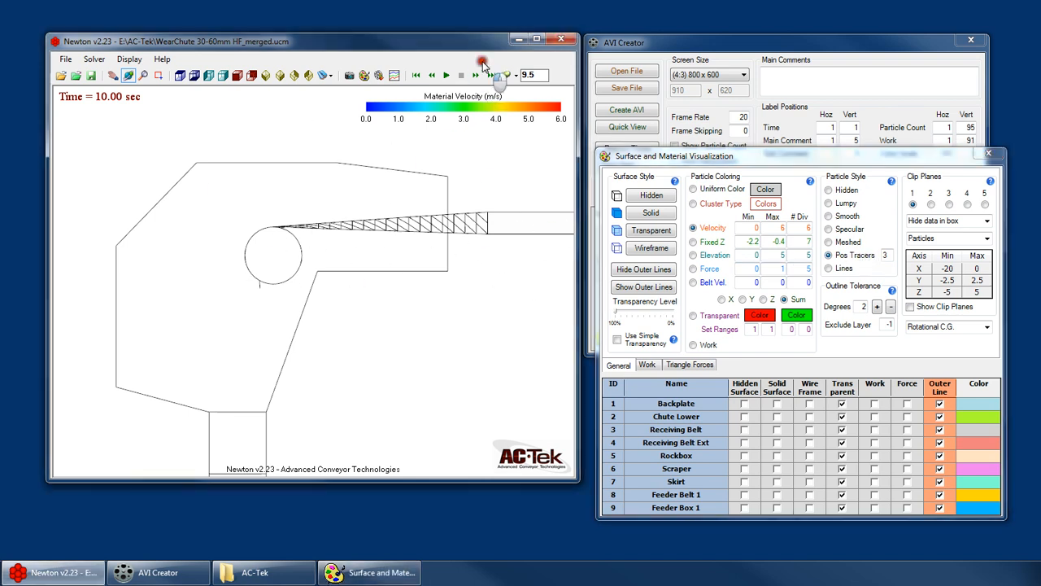
pyautogui.click(857, 261)
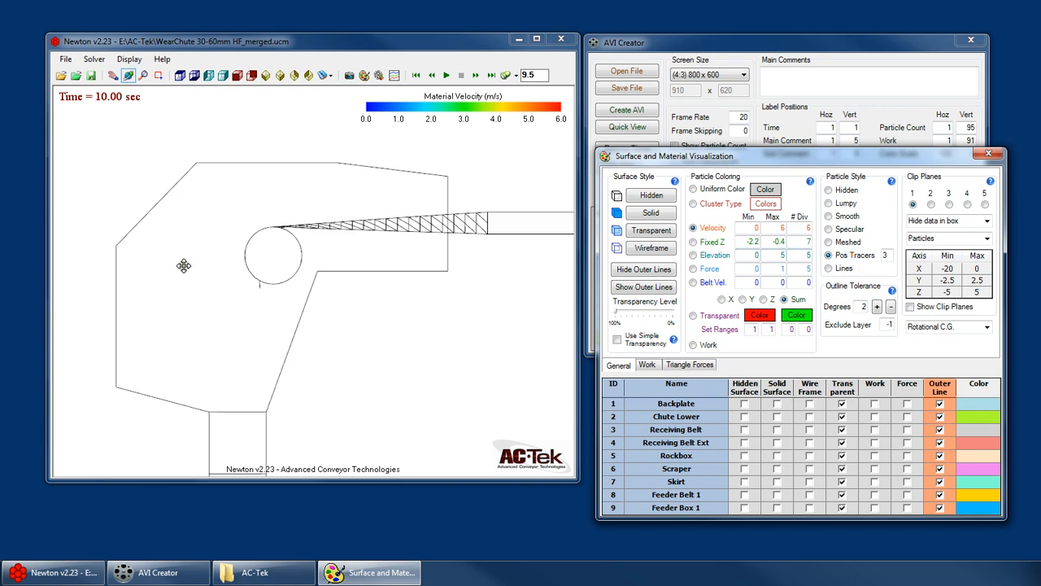
# Step: Step and briefly play the simulation past 10 seconds to preview the velocity-colored position tracers
pyautogui.click(474, 75)
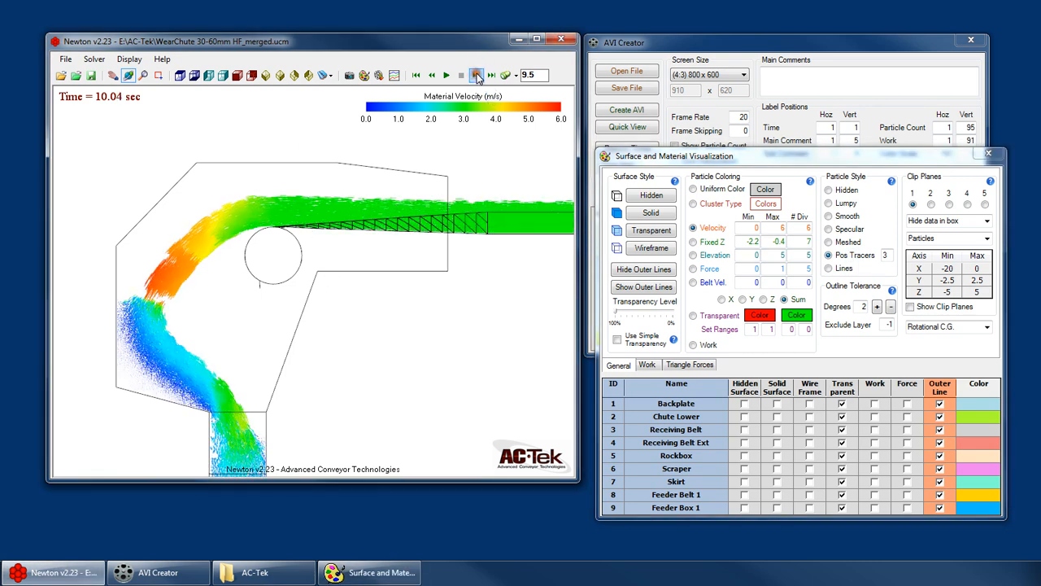
pyautogui.click(841, 242)
pyautogui.click(851, 254)
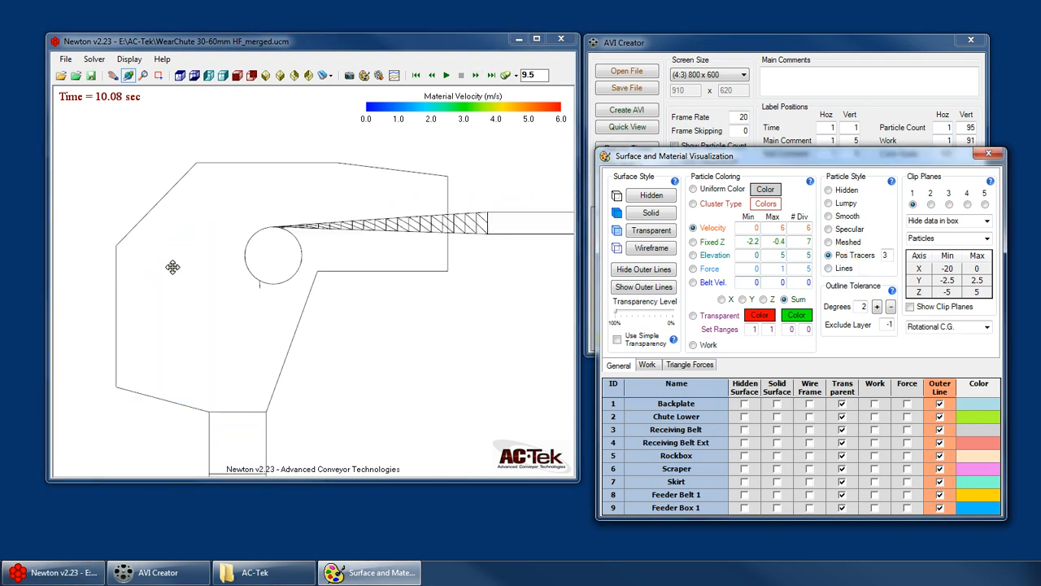
pyautogui.click(446, 75)
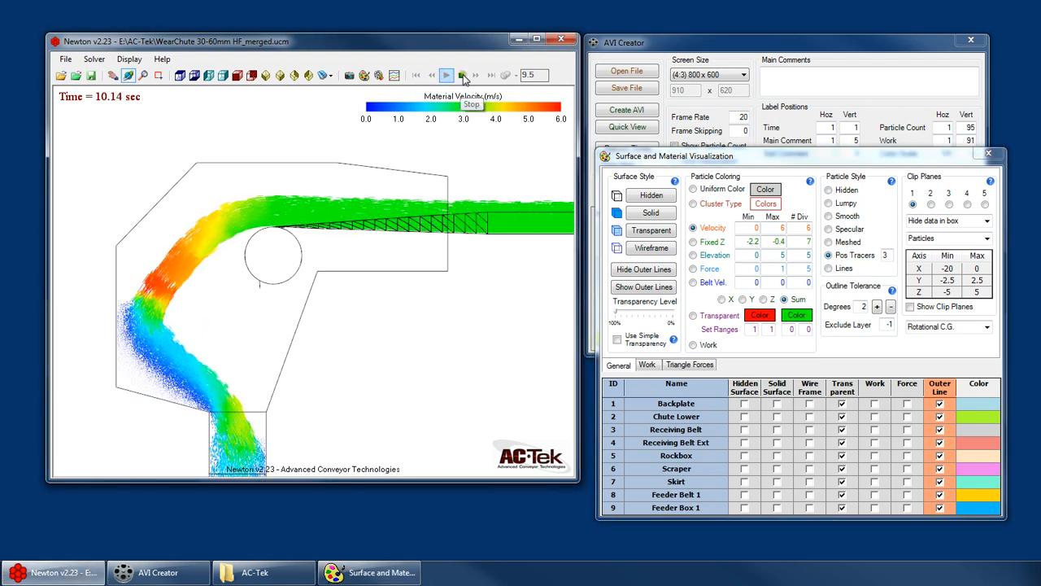
pyautogui.click(463, 75)
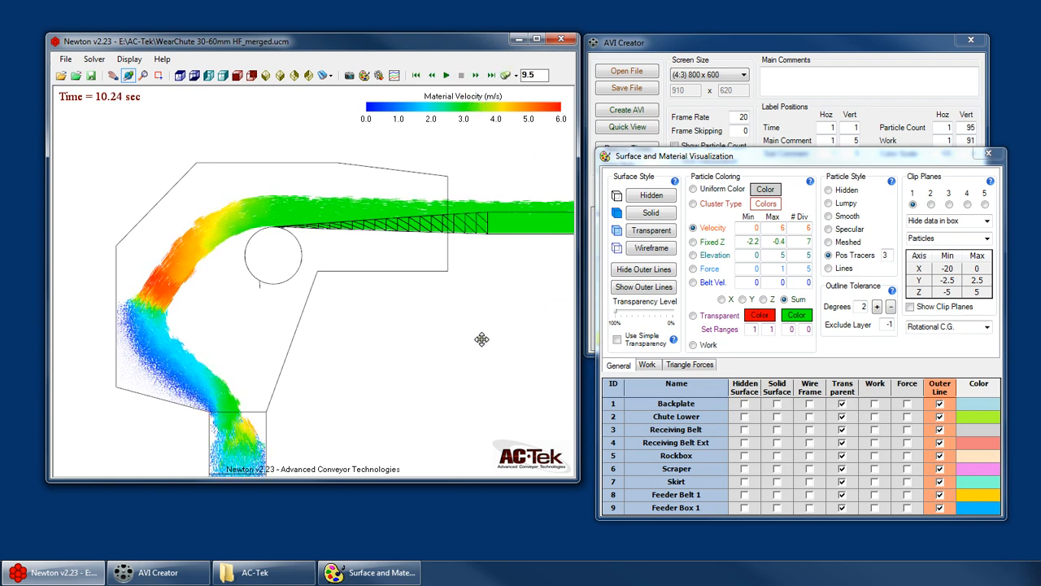
# Step: Return to key frame 5, set Pos Tracers style with Velocity coloring, and update the key frame
pyautogui.moveTo(747, 44); pyautogui.dragTo(748, 47)
pyautogui.click(649, 328)
pyautogui.click(644, 340)
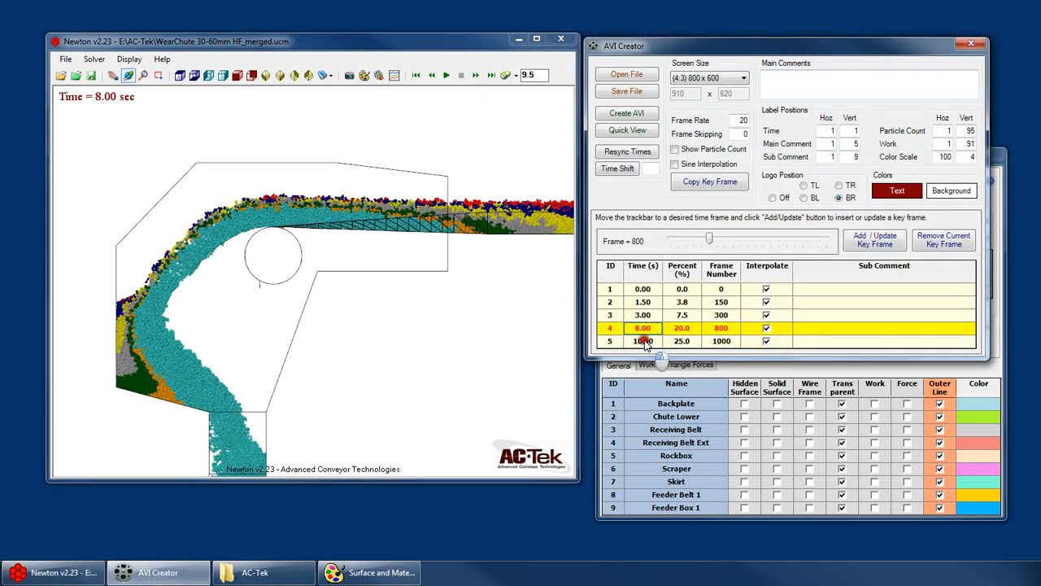
pyautogui.click(832, 369)
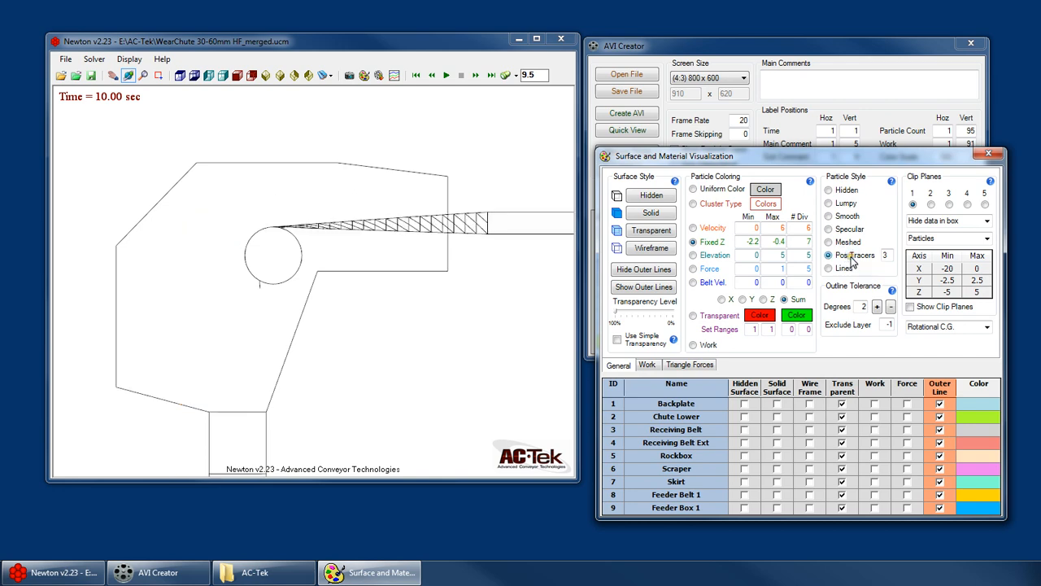
pyautogui.click(708, 230)
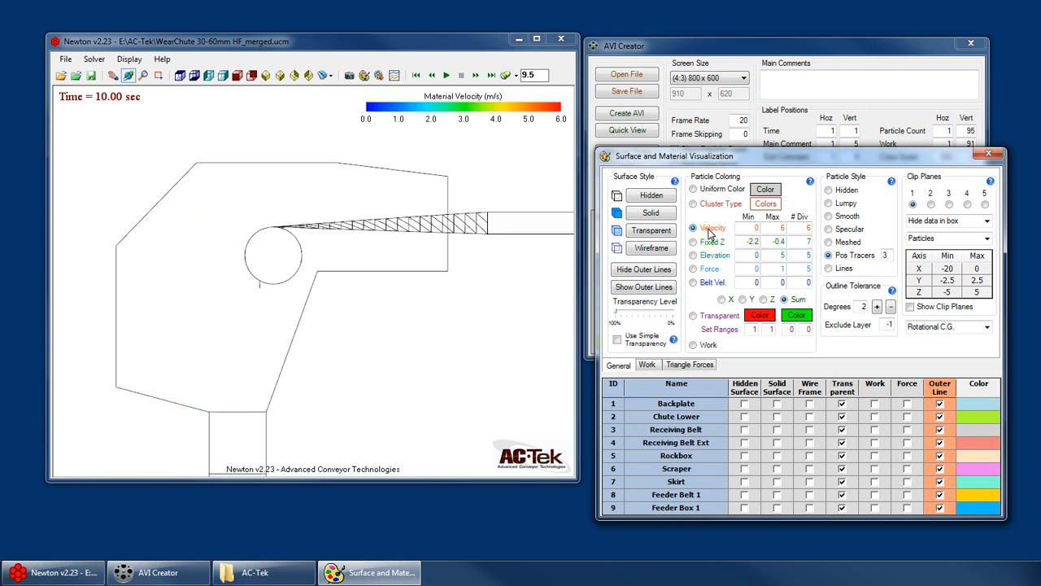
pyautogui.click(790, 47)
pyautogui.click(866, 240)
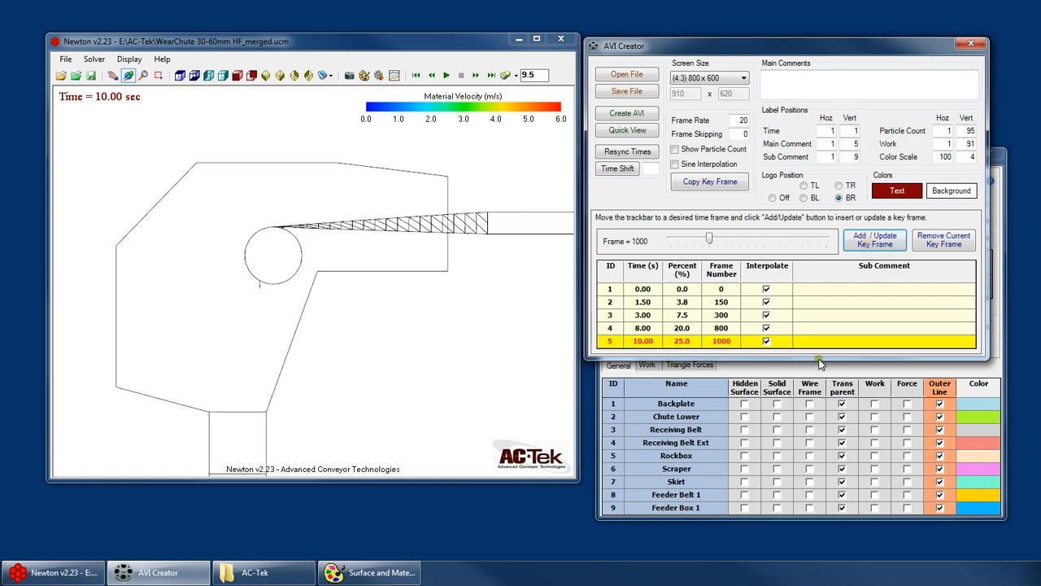
# Step: Add a sixth key frame and set its time to 12 seconds
pyautogui.moveTo(707, 242); pyautogui.dragTo(721, 241)
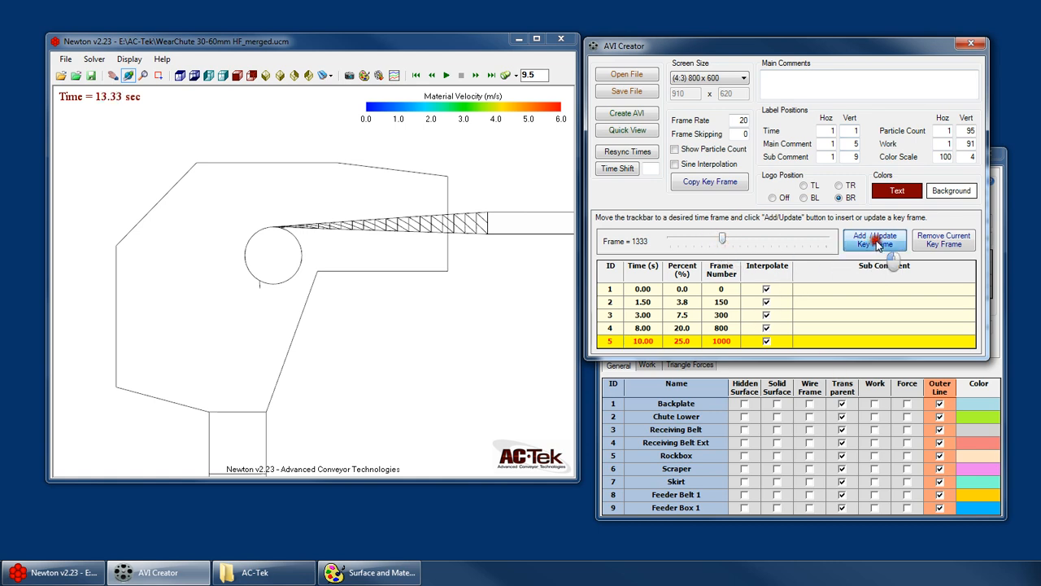
pyautogui.click(875, 240)
pyautogui.write('12')
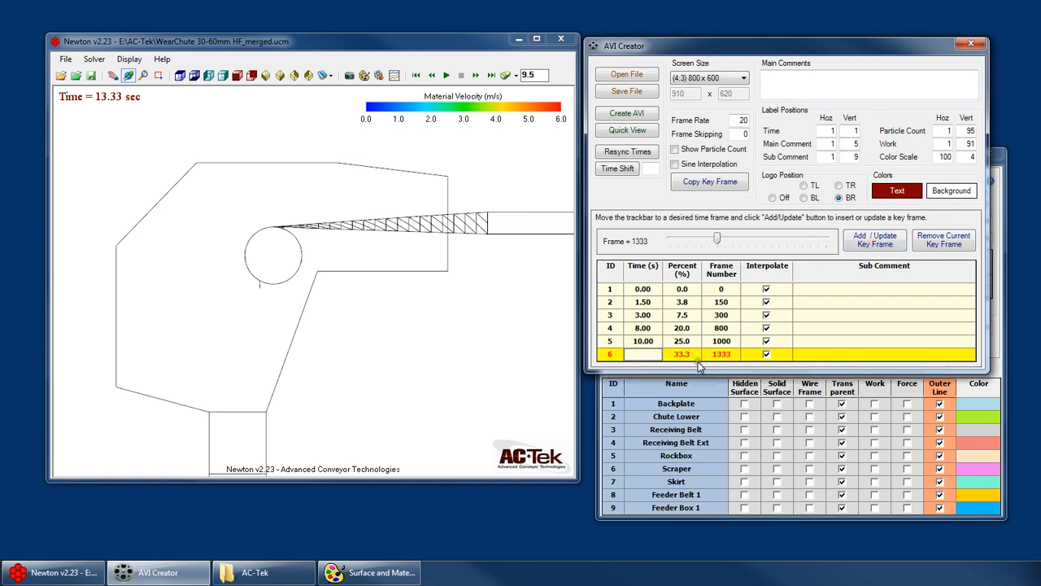
pyautogui.press('Return')
# Step: Compare the displays of key frame 5 and key frame 6 in the chute view
pyautogui.click(644, 344)
pyautogui.click(644, 355)
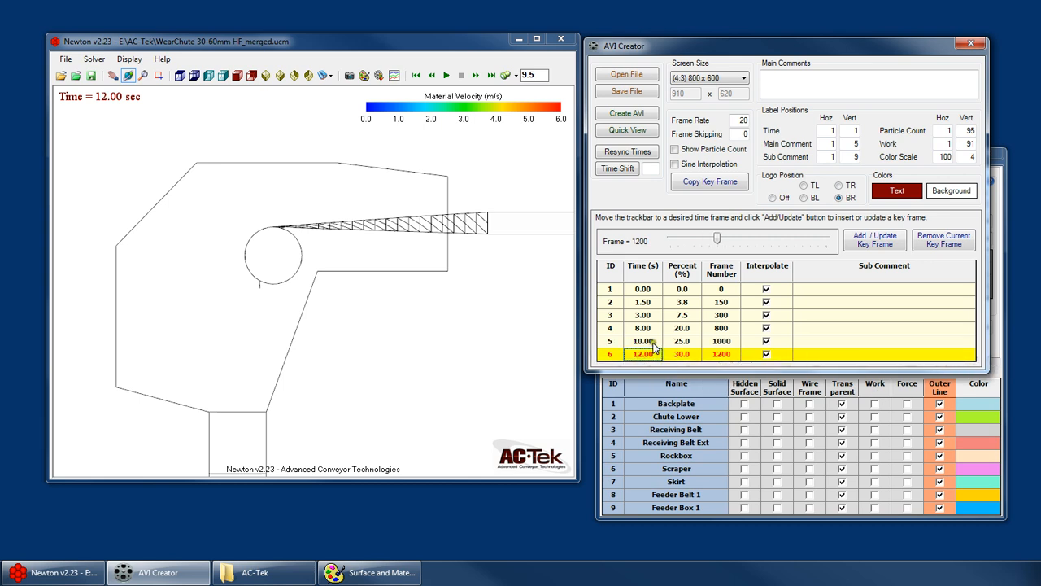
pyautogui.click(643, 341)
pyautogui.click(660, 354)
pyautogui.click(732, 342)
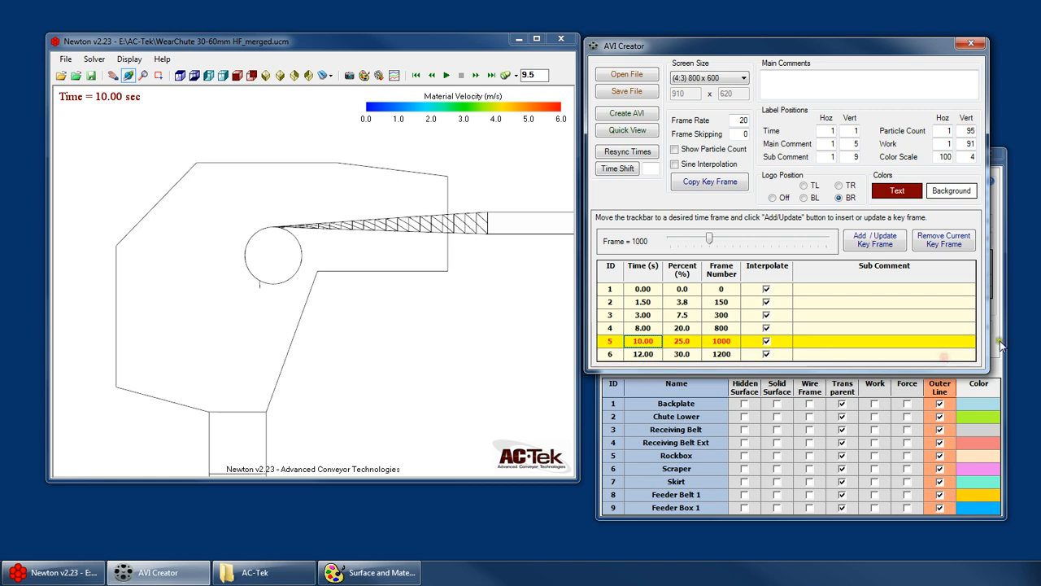
# Step: Move the Surface and Material Visualization window clear of the AVI Creator and return to the key frame list
pyautogui.click(1000, 345)
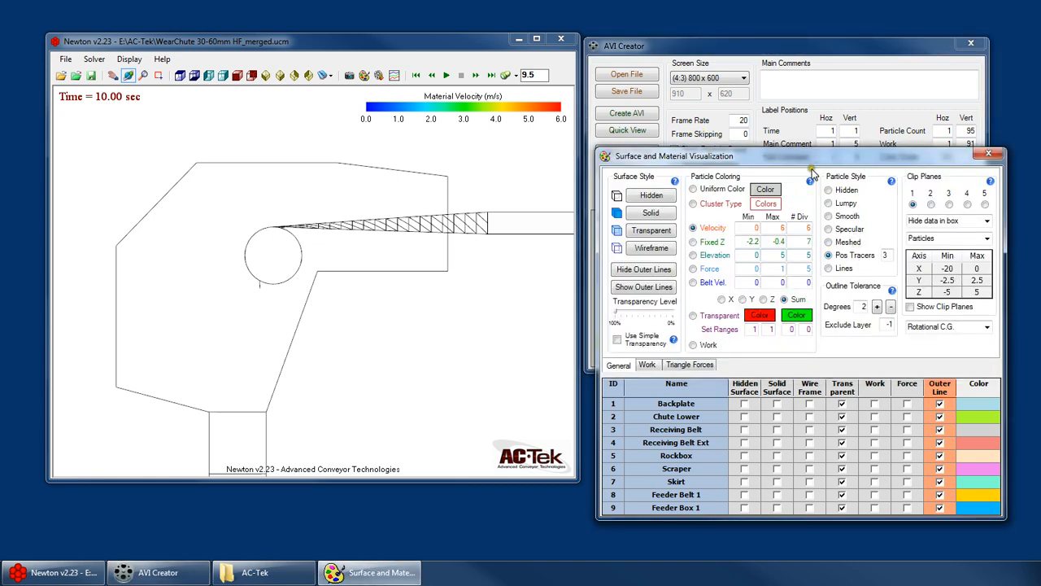
pyautogui.moveTo(811, 172); pyautogui.dragTo(897, 301)
pyautogui.click(641, 219)
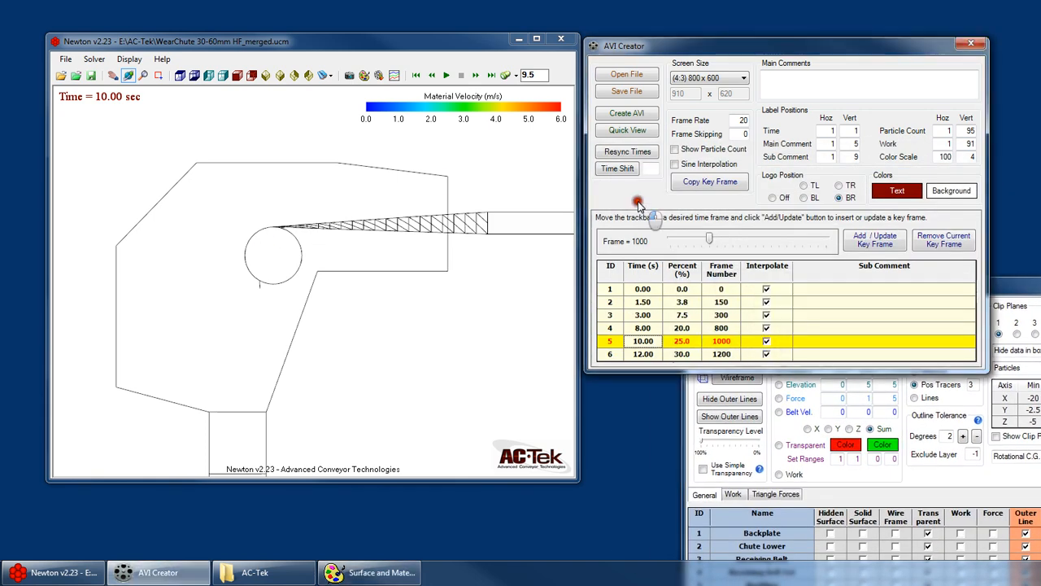
# Step: Switch between the 10- and 12-second key frames and briefly play from 10 seconds to check the tracer display
pyautogui.click(645, 355)
pyautogui.click(642, 342)
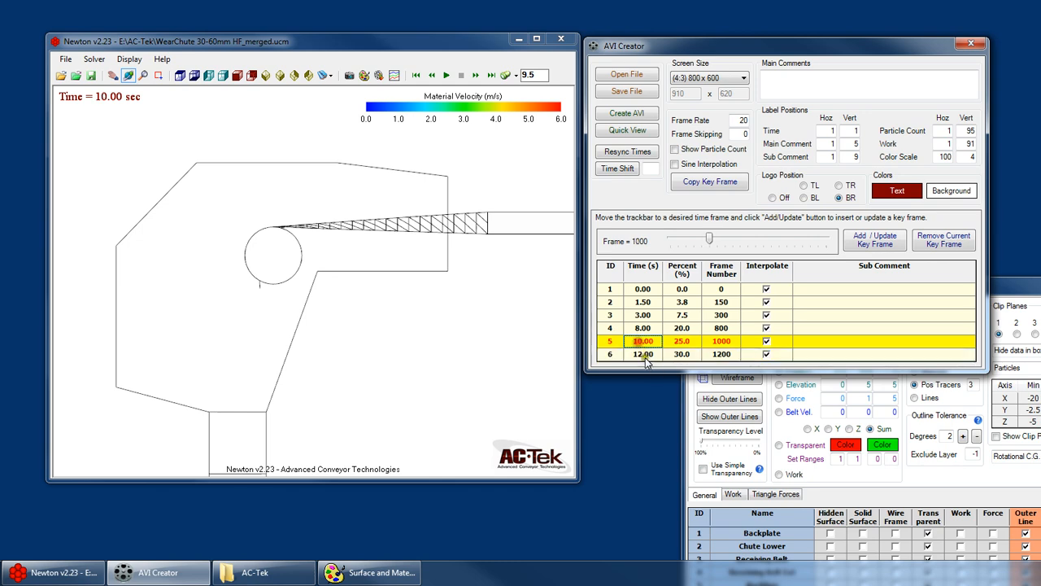
pyautogui.click(645, 357)
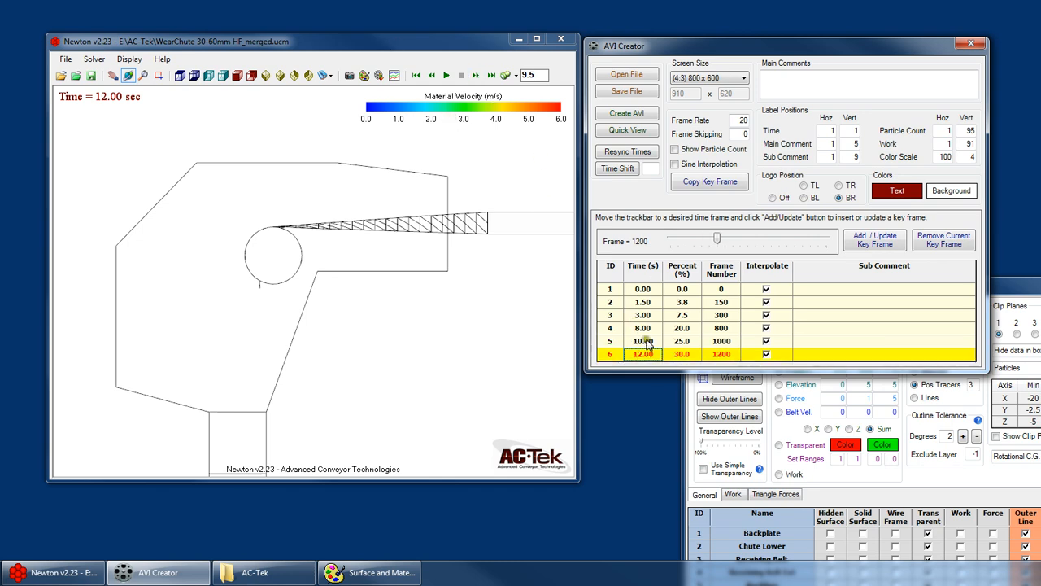
pyautogui.click(642, 340)
pyautogui.click(446, 75)
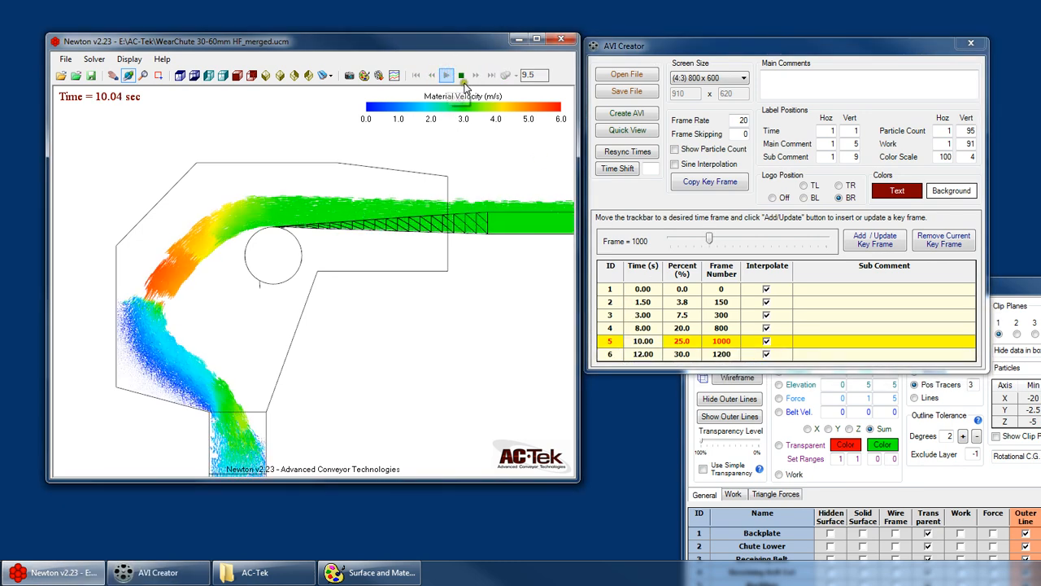
pyautogui.click(461, 75)
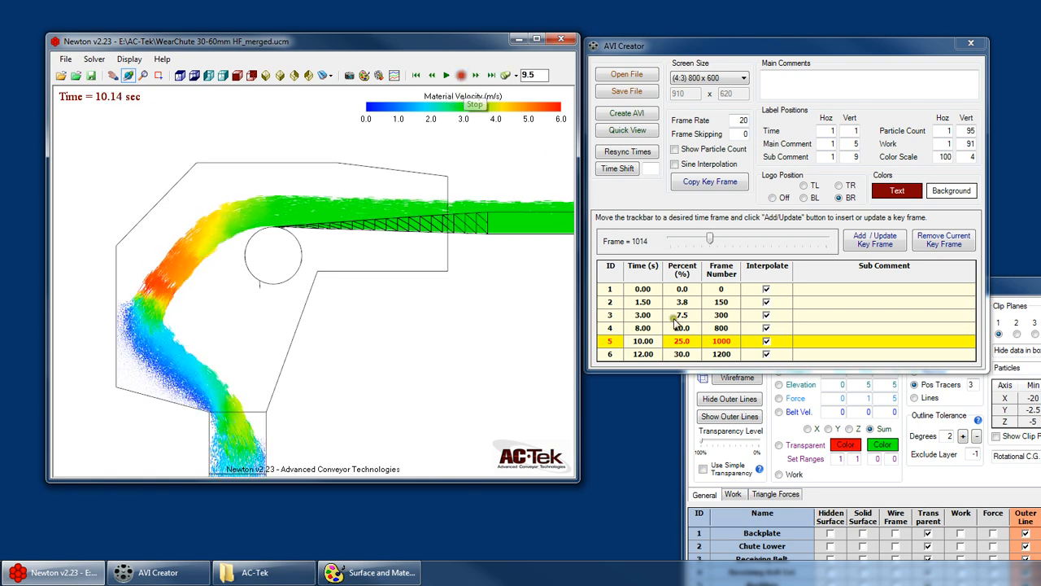
pyautogui.click(644, 355)
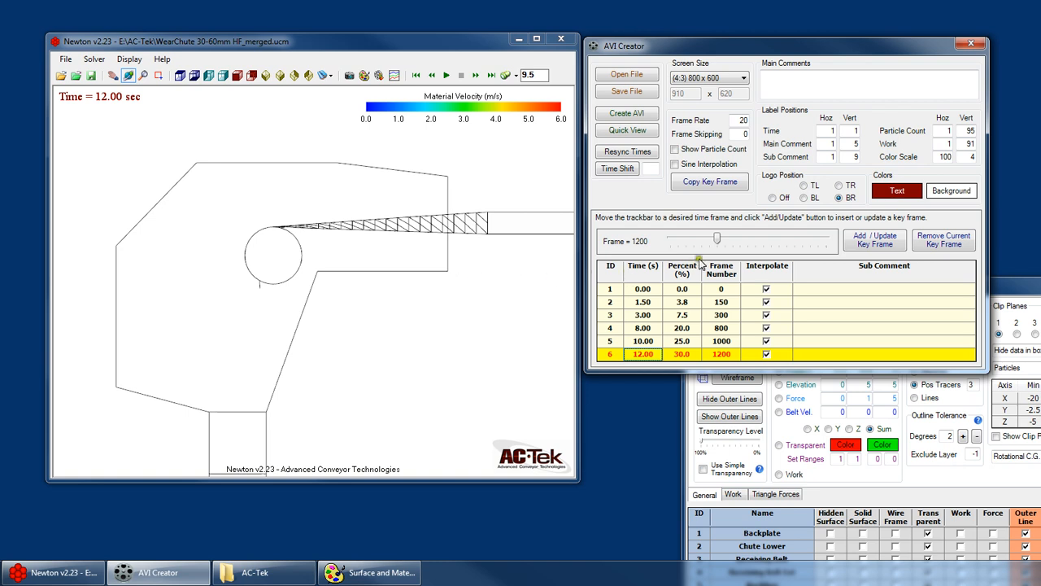
# Step: Add a seventh key frame and set its time to 13.50 seconds
pyautogui.moveTo(721, 243); pyautogui.dragTo(726, 241)
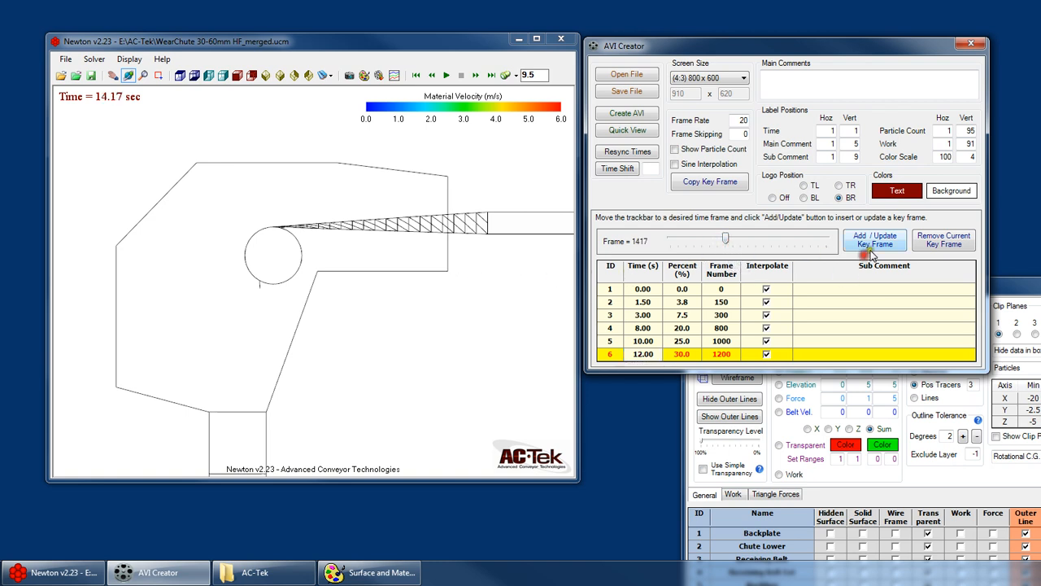
pyautogui.click(870, 244)
pyautogui.click(642, 367)
pyautogui.write('13.50')
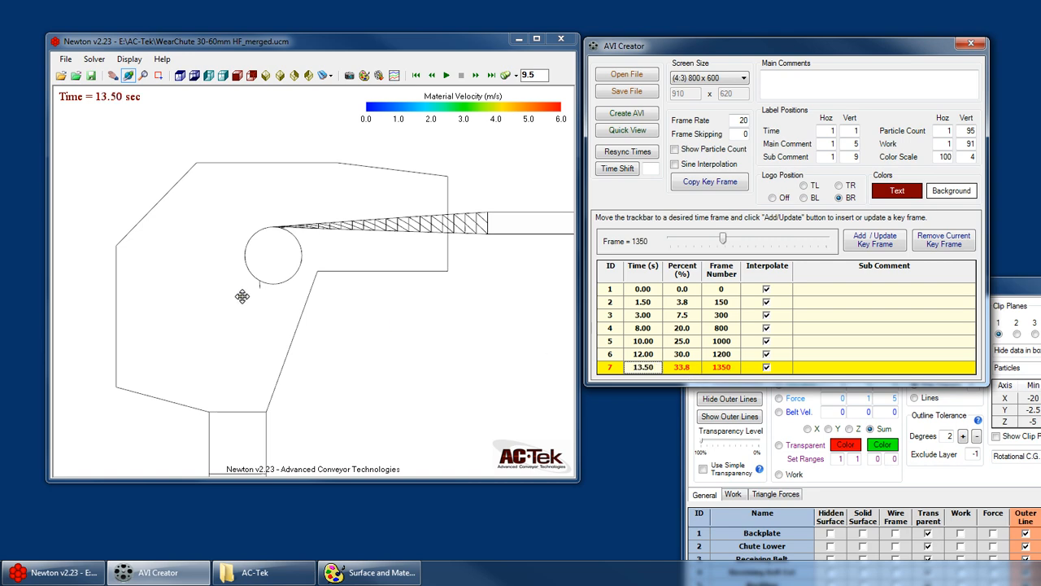
# Step: Try orbiting the 13.5-second view freehand to face the head pulley, and reload key frame 7
pyautogui.rightClick(218, 283)
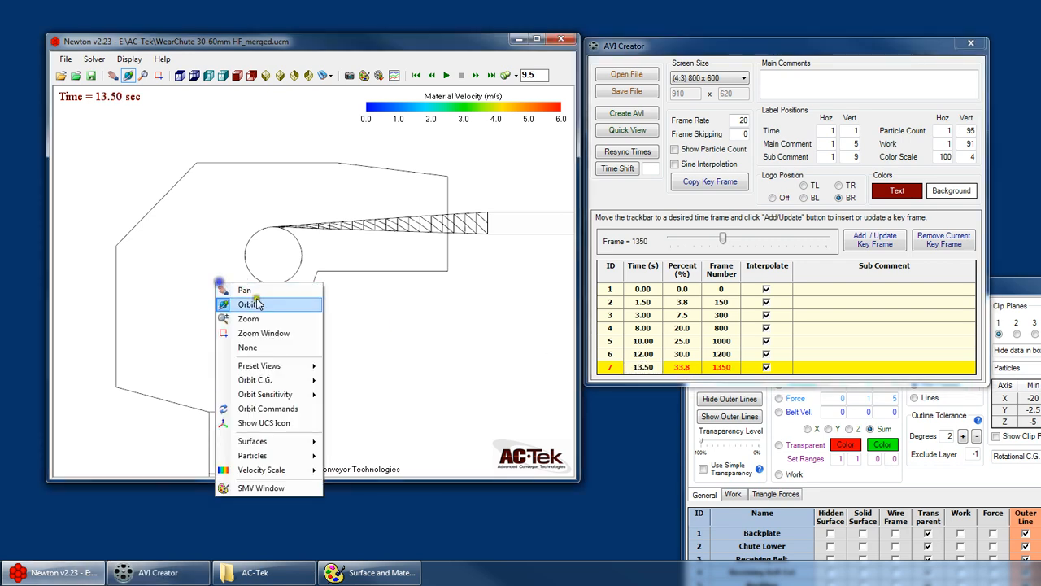
pyautogui.click(262, 306)
pyautogui.moveTo(127, 288); pyautogui.dragTo(358, 314)
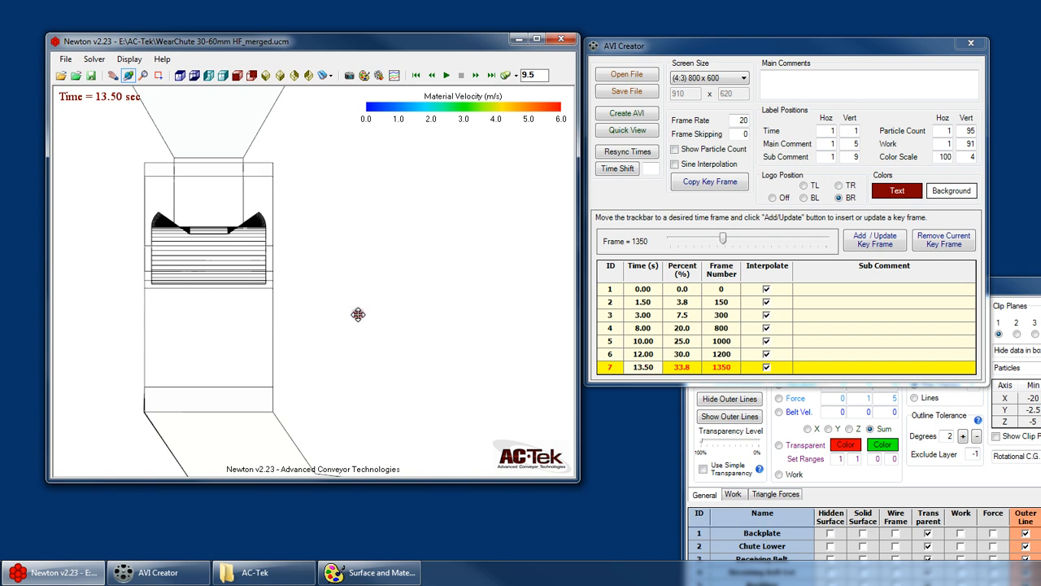
pyautogui.click(650, 358)
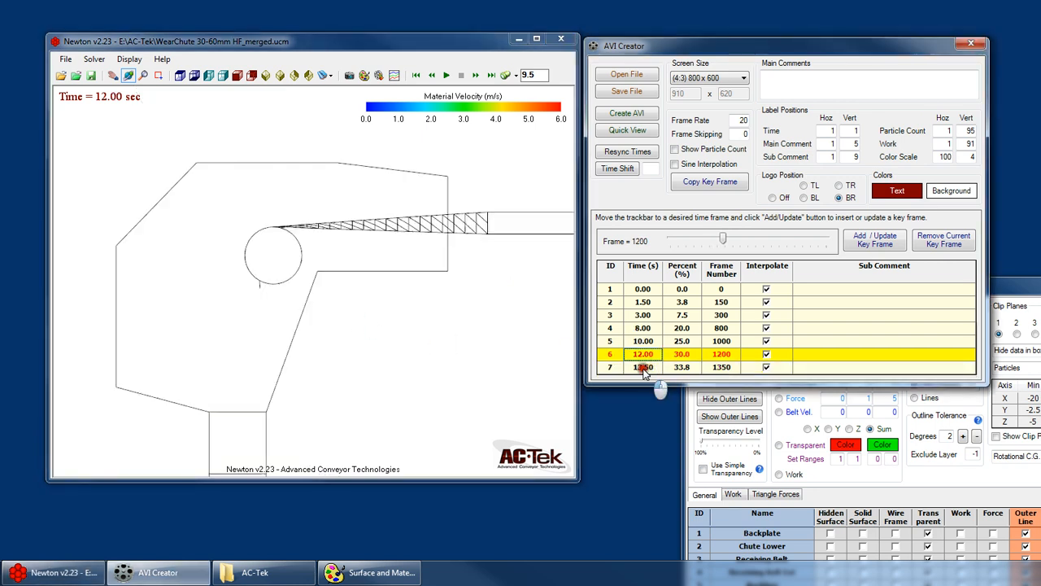
pyautogui.click(639, 368)
# Step: Rotate the 13.5-second view 90 degrees with the orbit commands to face the head pulley and center the chute in the view
pyautogui.click(264, 226)
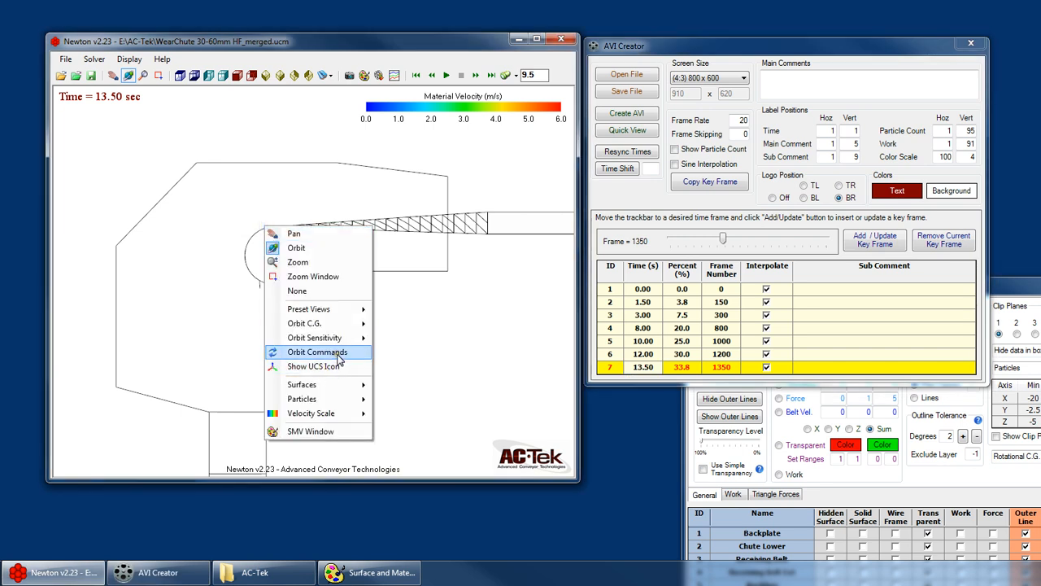
pyautogui.click(335, 354)
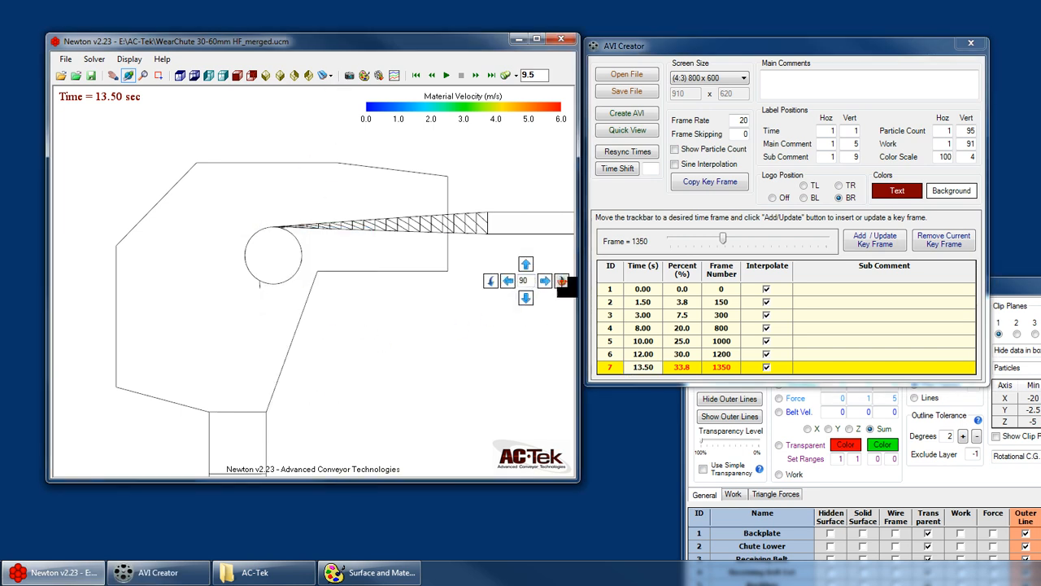
pyautogui.click(543, 281)
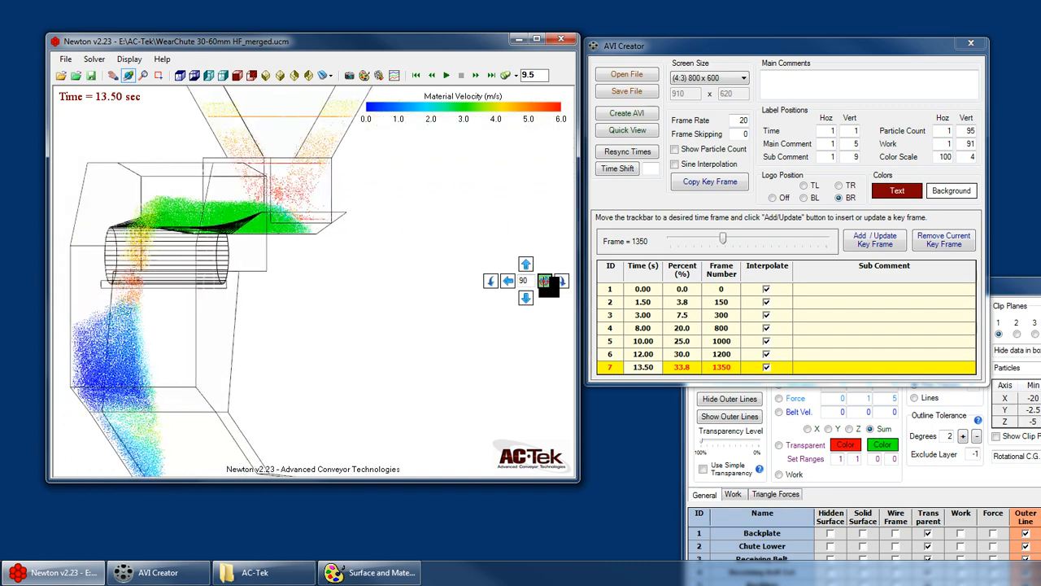
pyautogui.rightClick(389, 242)
pyautogui.click(397, 249)
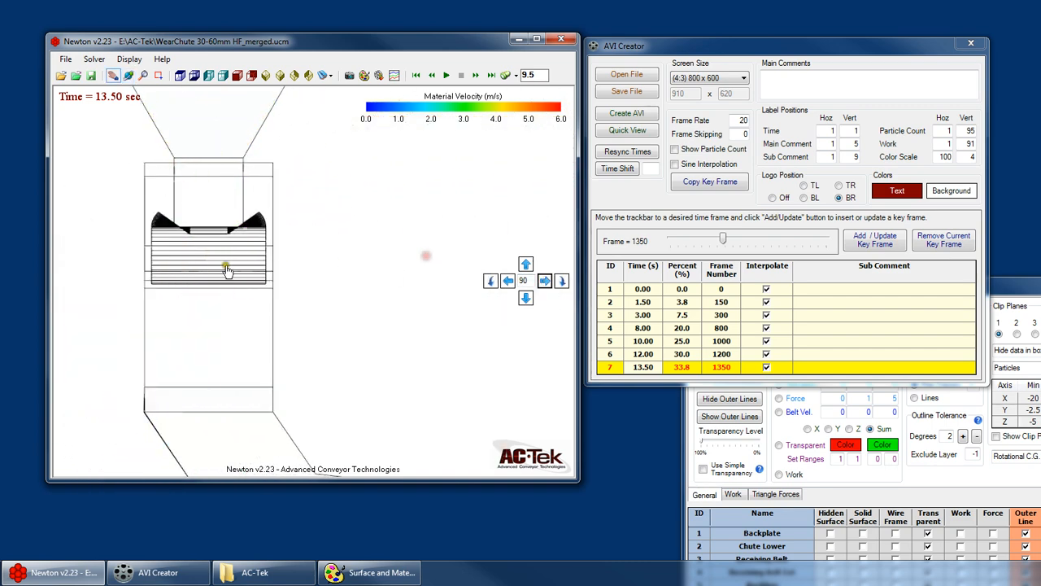
pyautogui.moveTo(225, 263); pyautogui.dragTo(319, 273)
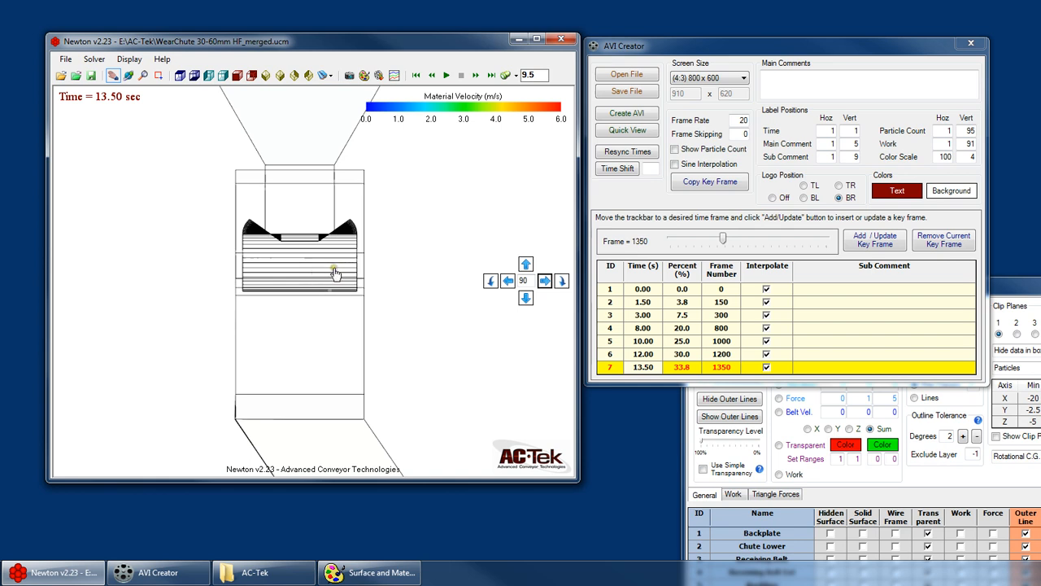
pyautogui.moveTo(328, 277); pyautogui.dragTo(325, 285)
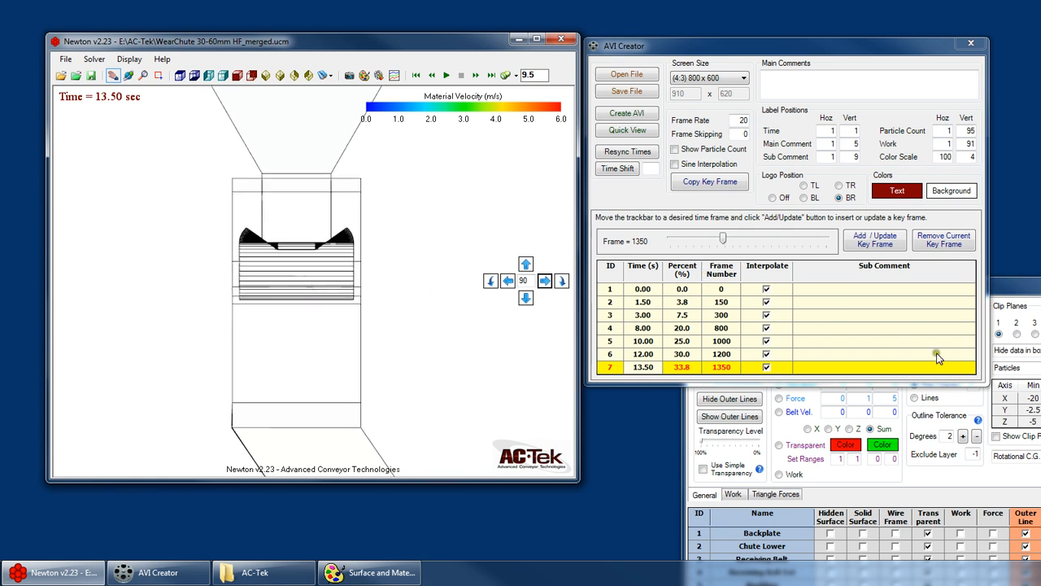
# Step: Move the Surface and Material Visualization window fully into view and advance the simulation frame by frame to 13.55 seconds
pyautogui.moveTo(1007, 290); pyautogui.dragTo(892, 249)
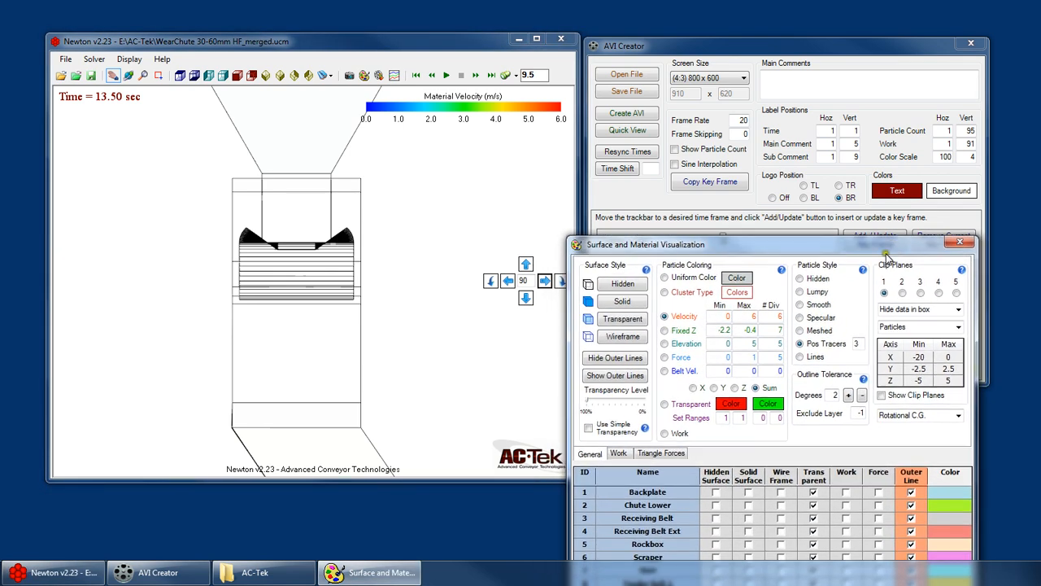
pyautogui.click(831, 50)
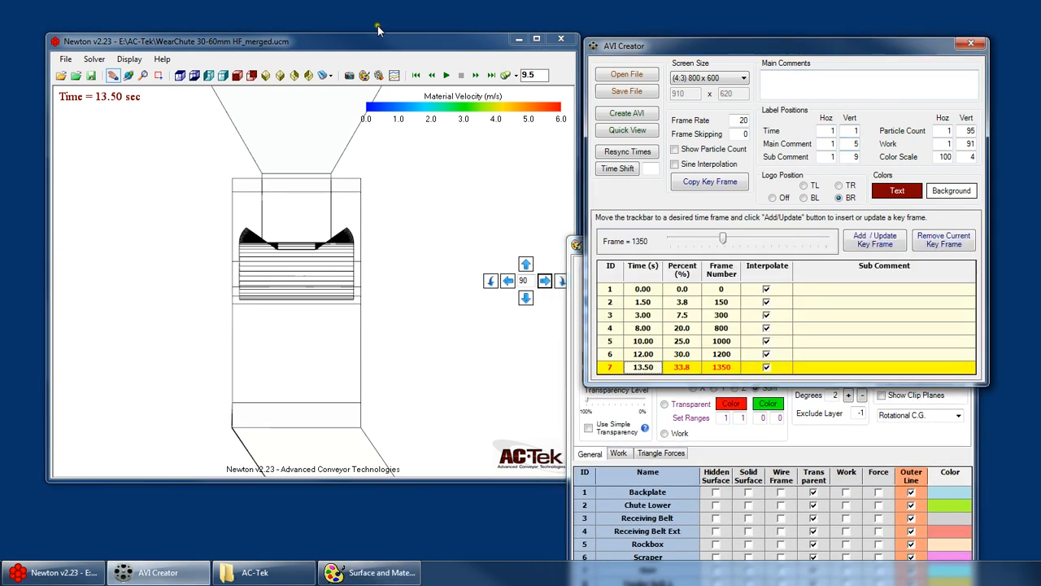
pyautogui.click(475, 75)
pyautogui.click(476, 75)
pyautogui.click(475, 75)
pyautogui.click(476, 75)
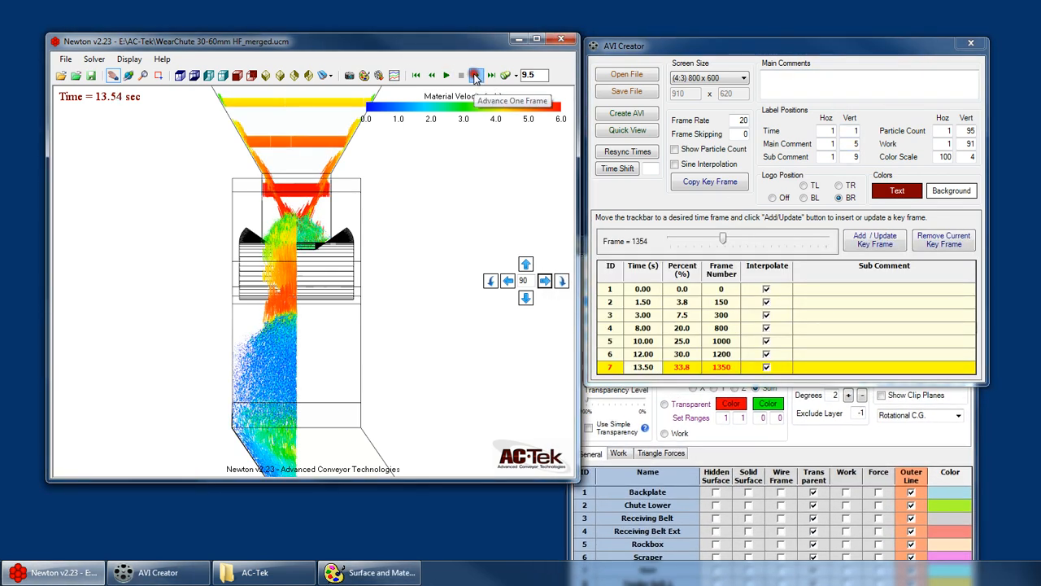
pyautogui.click(476, 75)
pyautogui.click(907, 458)
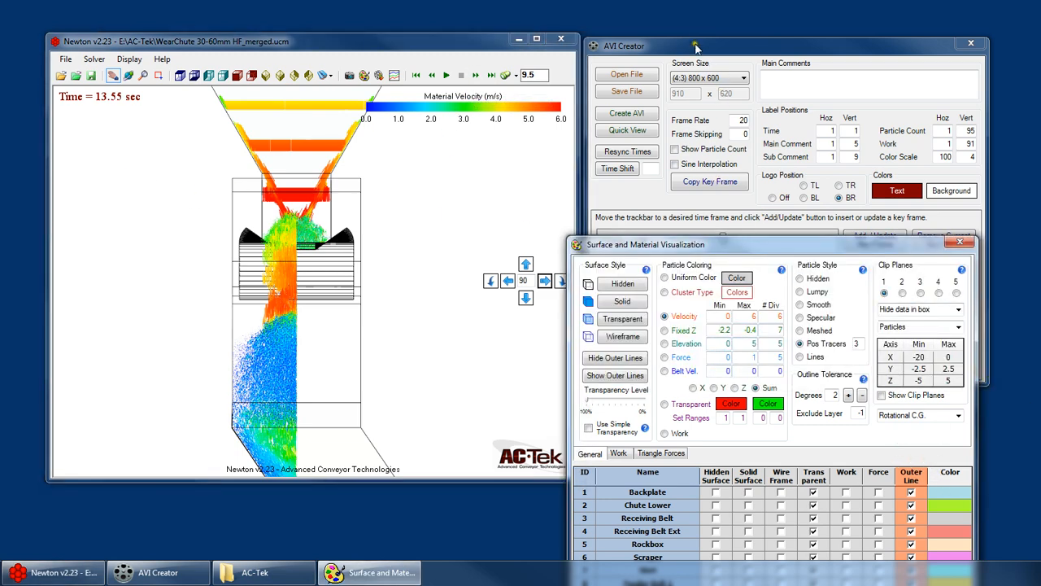
pyautogui.click(690, 43)
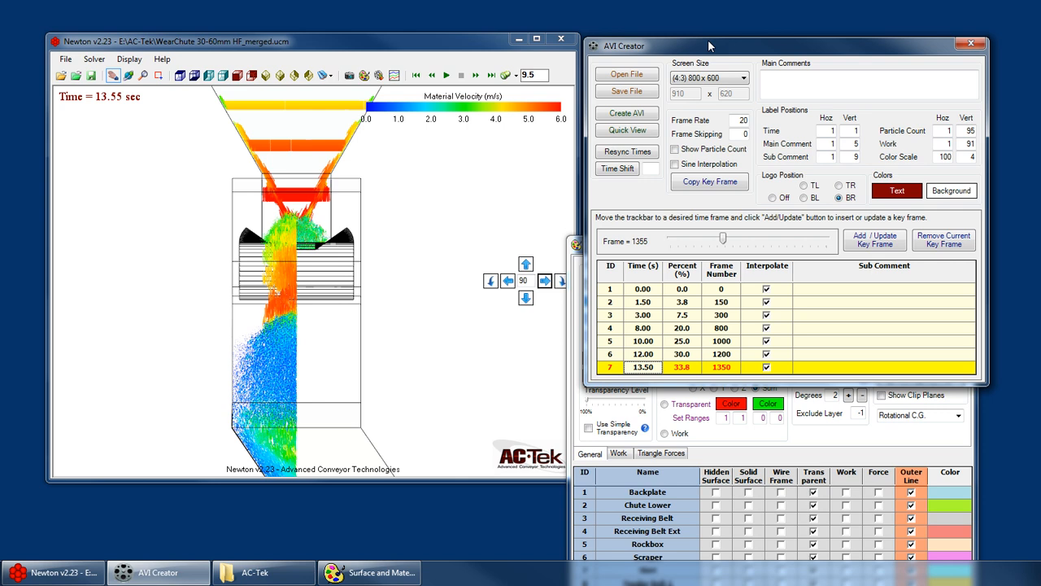
# Step: Add a key frame with the rotated view at 13.55 seconds and remove the old 13.50-second key frame
pyautogui.click(876, 242)
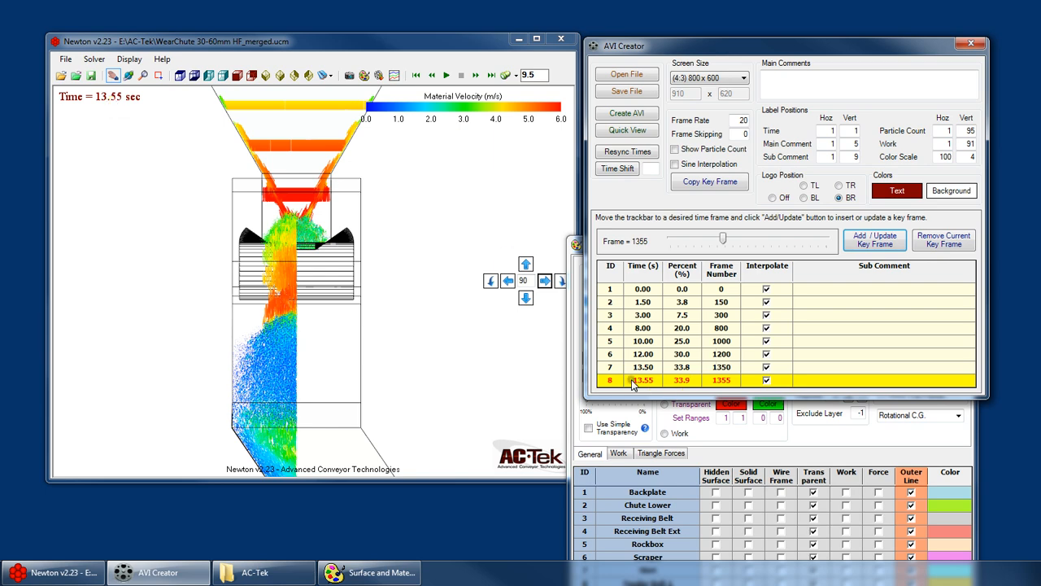
pyautogui.click(648, 369)
pyautogui.click(944, 239)
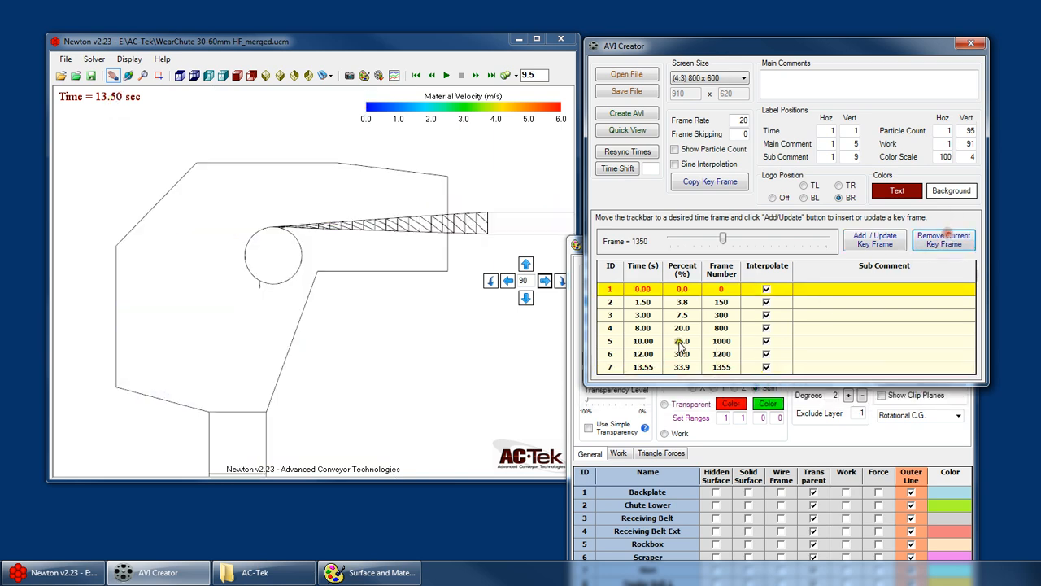
# Step: Set the time of the 13.55-second key frame to 13.50 seconds and reload it to check its stored view
pyautogui.click(648, 369)
pyautogui.click(647, 368)
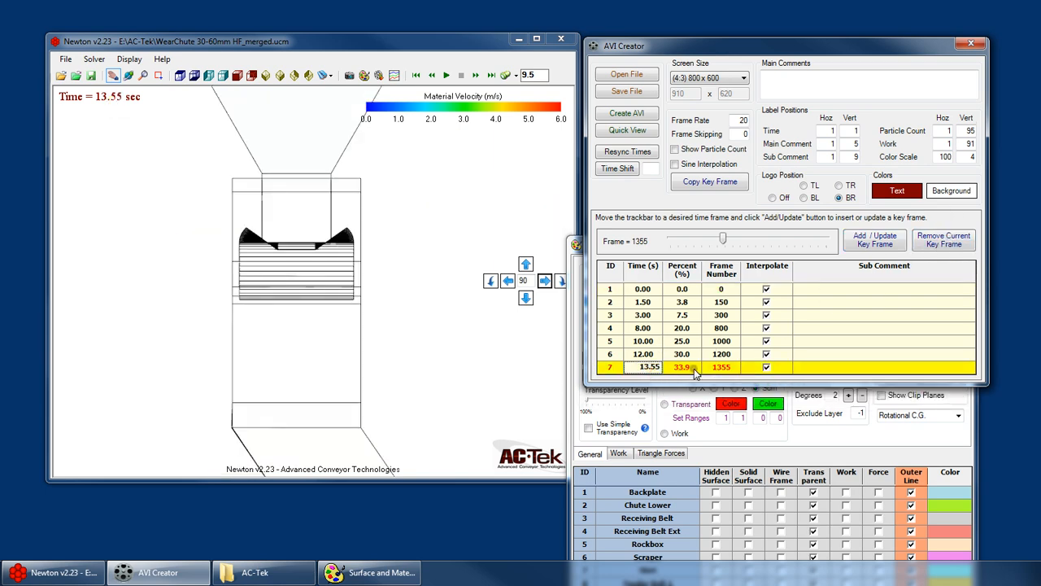
pyautogui.write('13.5')
pyautogui.press('Return')
pyautogui.click(645, 351)
pyautogui.click(648, 368)
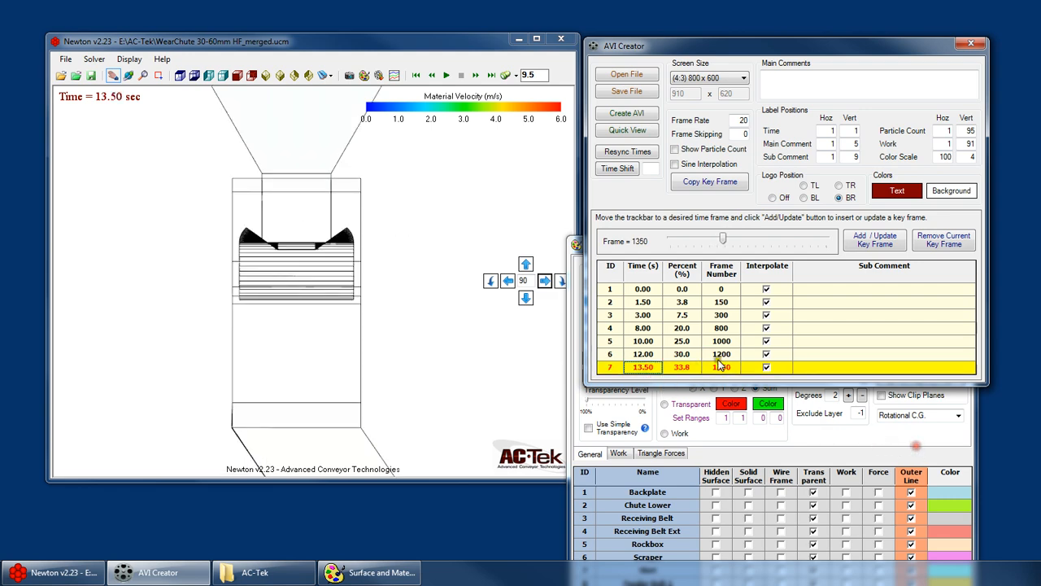
# Step: Inspect the particle flow just after the 12-second key frame from an orbited view, and reload key frame 7
pyautogui.click(643, 353)
pyautogui.click(862, 397)
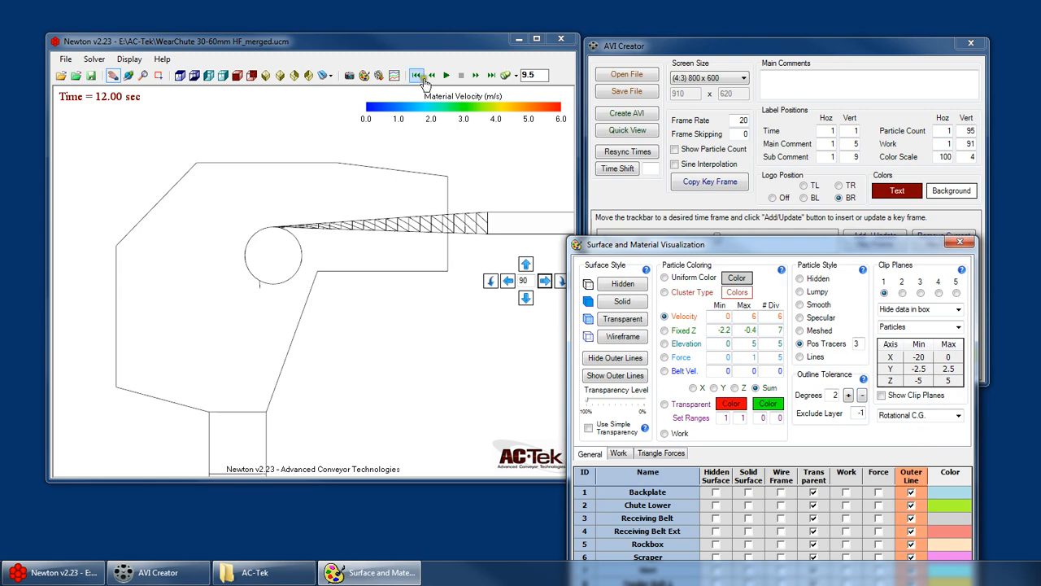
pyautogui.click(505, 74)
pyautogui.click(787, 67)
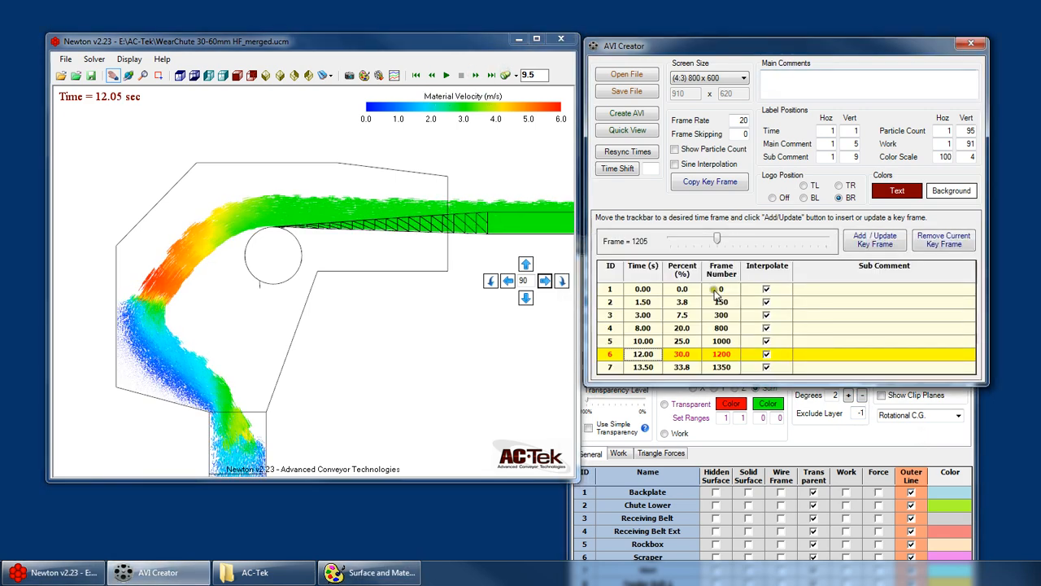
pyautogui.rightClick(228, 257)
pyautogui.click(269, 279)
pyautogui.moveTo(215, 294)
pyautogui.mouseDown()
pyautogui.moveTo(402, 292)
pyautogui.moveTo(266, 303)
pyautogui.moveTo(111, 295)
pyautogui.moveTo(205, 309)
pyautogui.mouseUp()
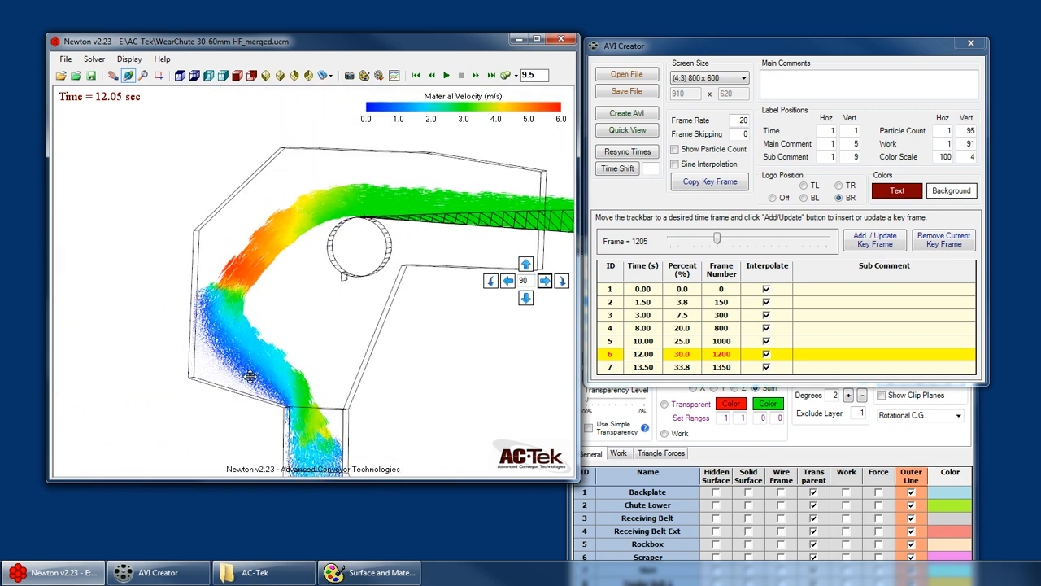
pyautogui.click(634, 368)
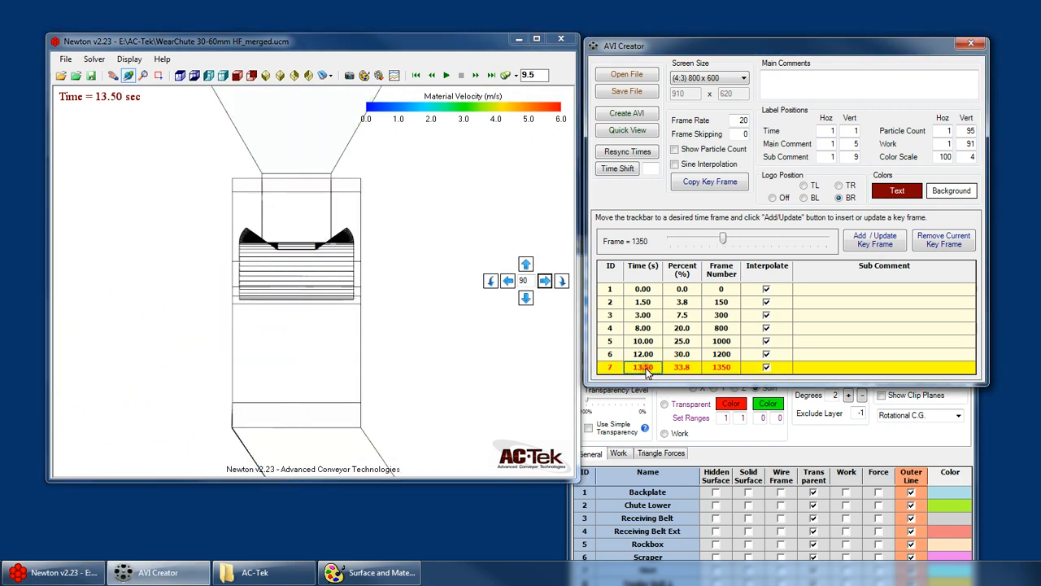
# Step: Advance from key frame 7 to 13.54 seconds, examine the clipped flow in the whole chute, and reload the key frame
pyautogui.click(472, 74)
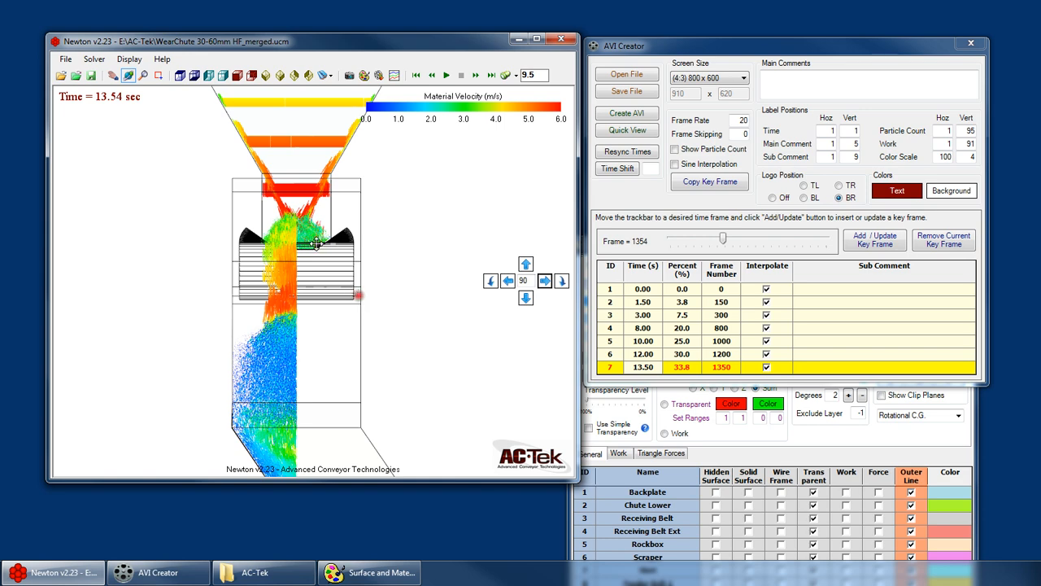
pyautogui.scroll(-3, 372, 315)
pyautogui.moveTo(335, 337); pyautogui.dragTo(273, 362, button='middle')
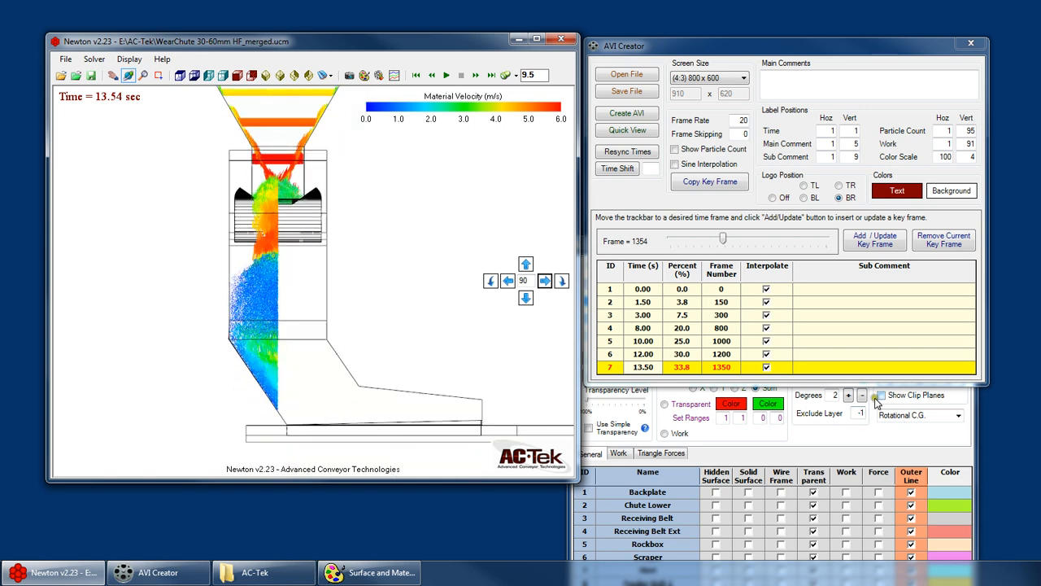
pyautogui.click(643, 355)
pyautogui.click(646, 367)
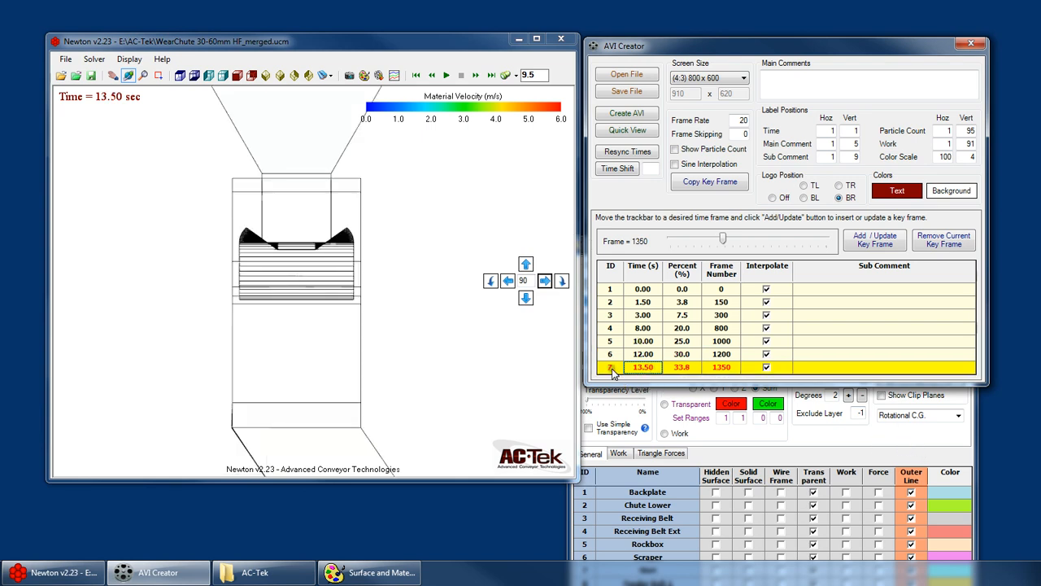
# Step: Turn off clip plane 1 for the particles and update the 13.50-second key frame
pyautogui.click(842, 447)
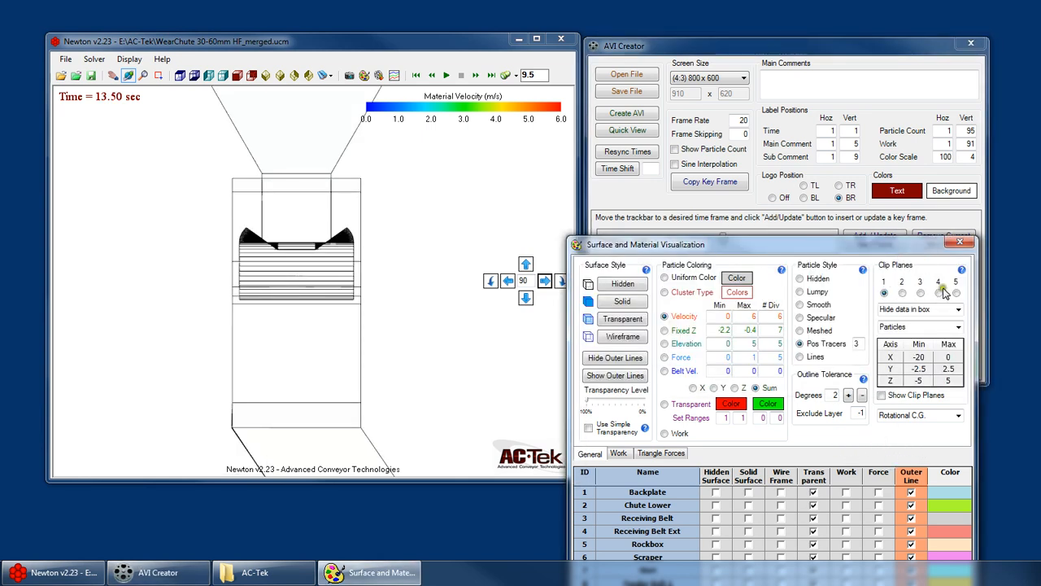
pyautogui.click(952, 309)
pyautogui.click(925, 324)
pyautogui.click(858, 48)
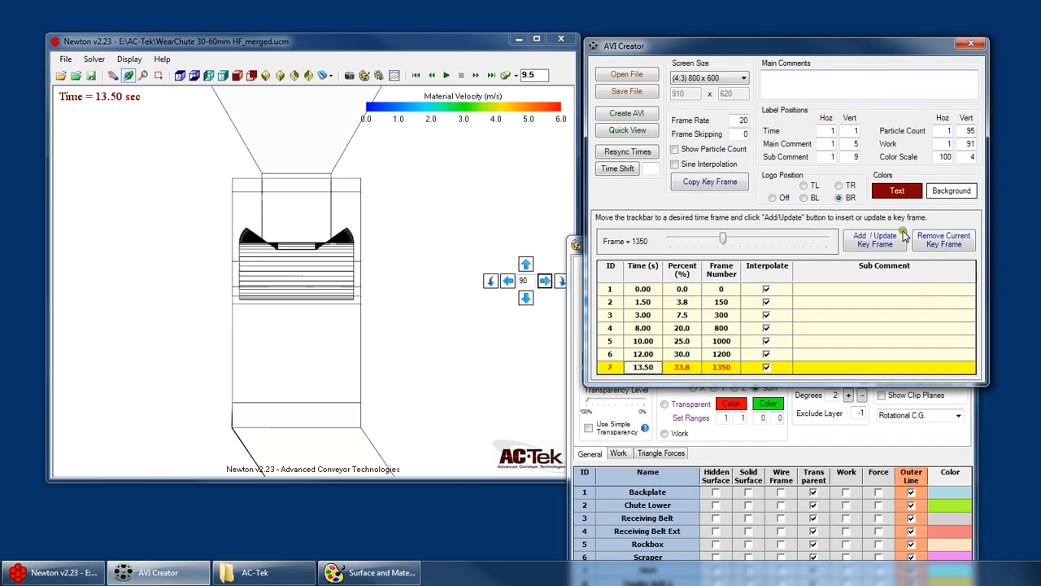
pyautogui.click(902, 235)
# Step: Play the simulation from the 13.50-second key frame to 13.86 seconds and examine the unclipped flow down to the receiving belt
pyautogui.click(475, 51)
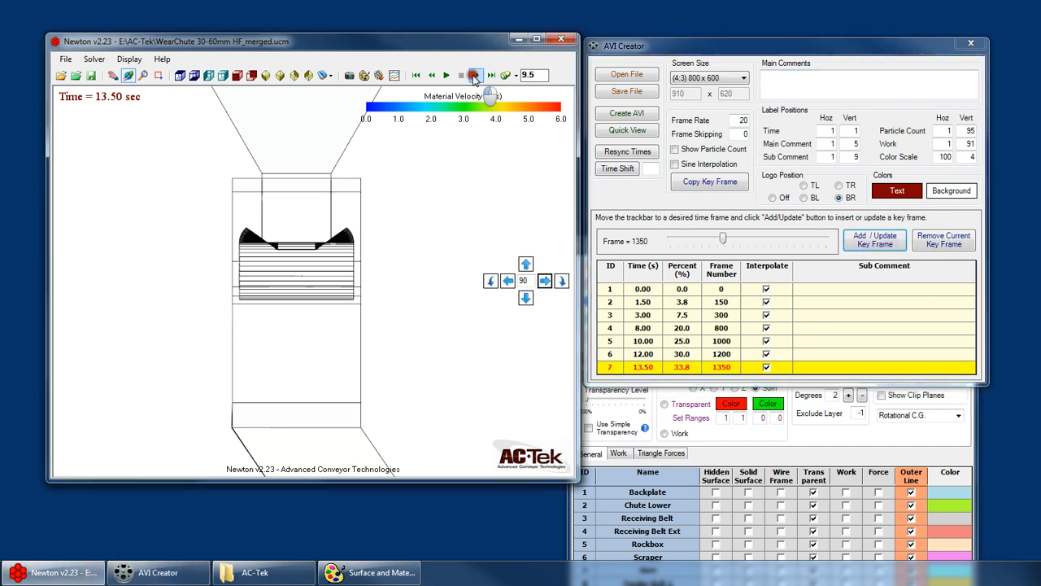
pyautogui.click(475, 75)
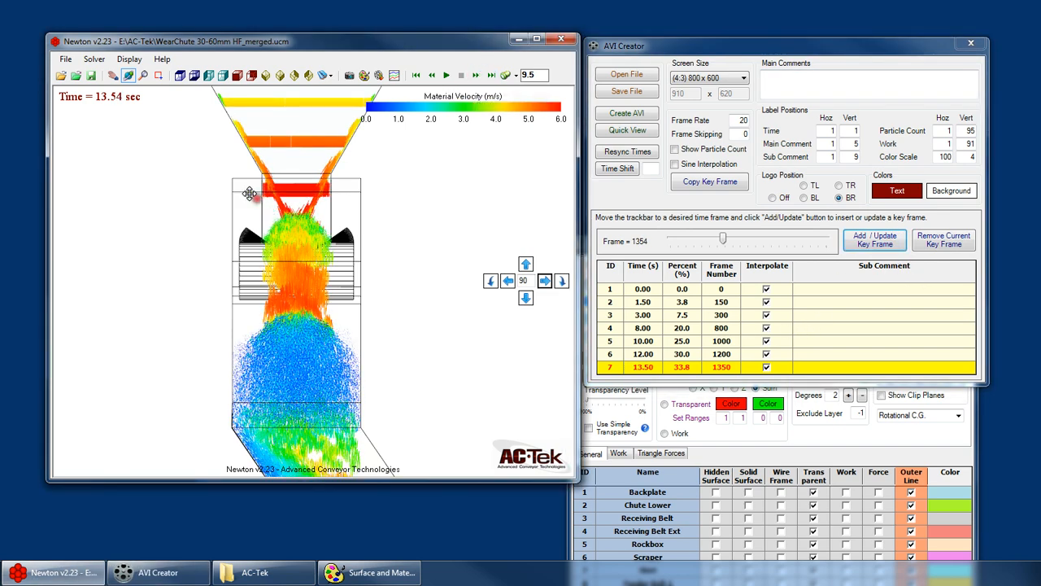
pyautogui.scroll(-4, 207, 157)
pyautogui.scroll(2, 403, 339)
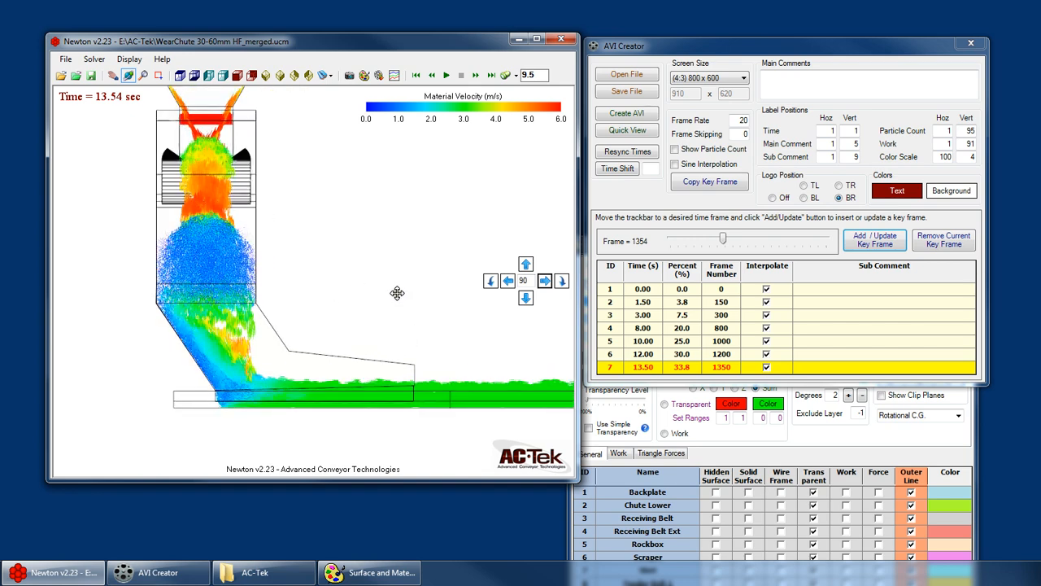
pyautogui.click(924, 444)
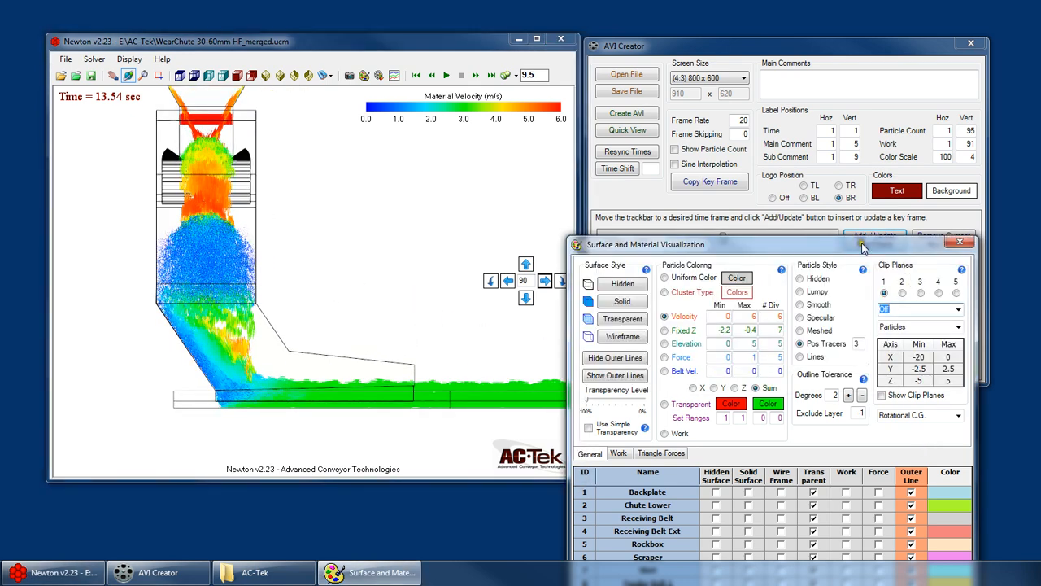
pyautogui.moveTo(865, 251); pyautogui.dragTo(898, 301)
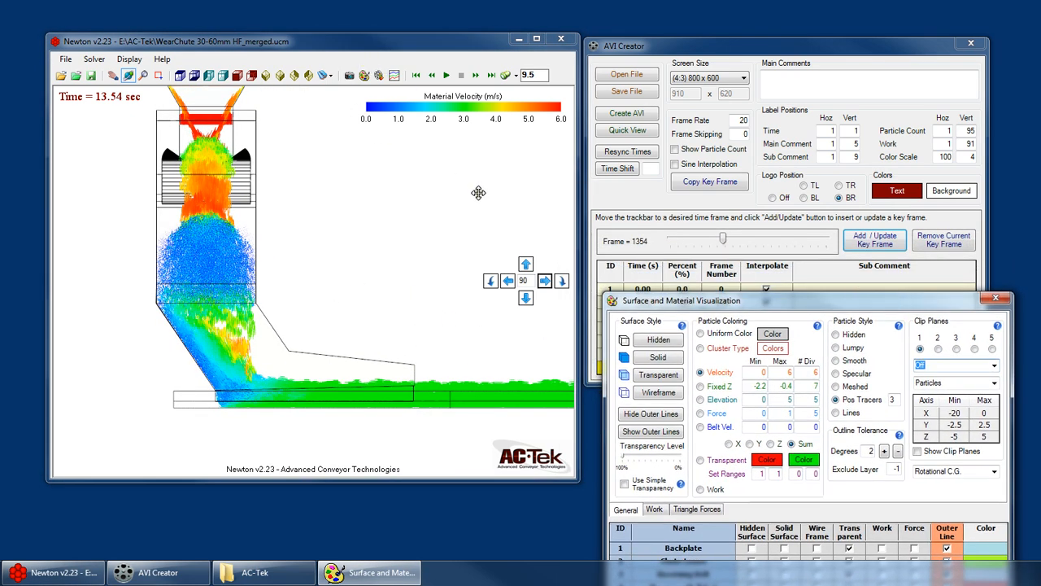
pyautogui.click(447, 75)
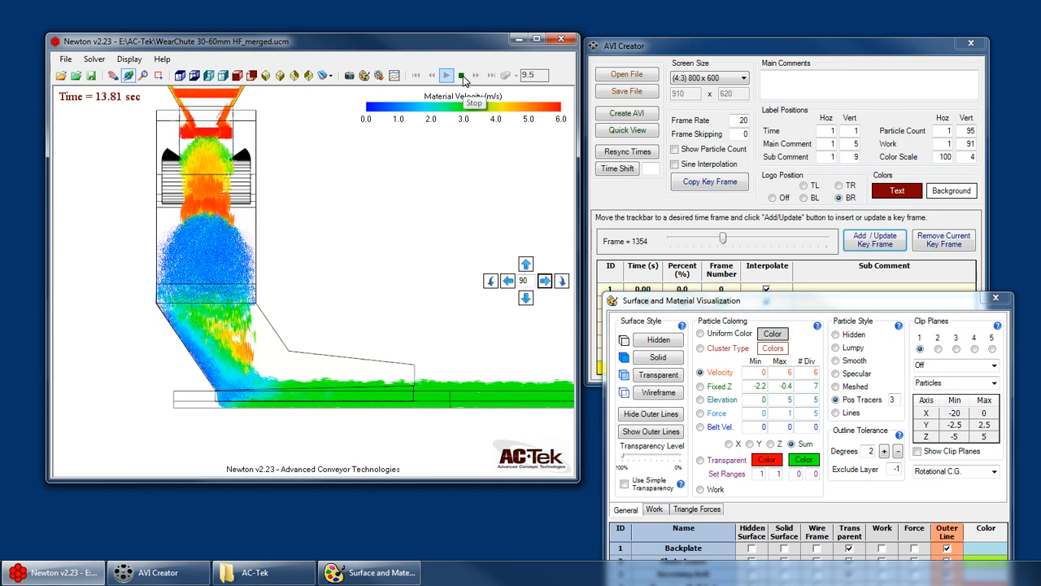
pyautogui.click(462, 75)
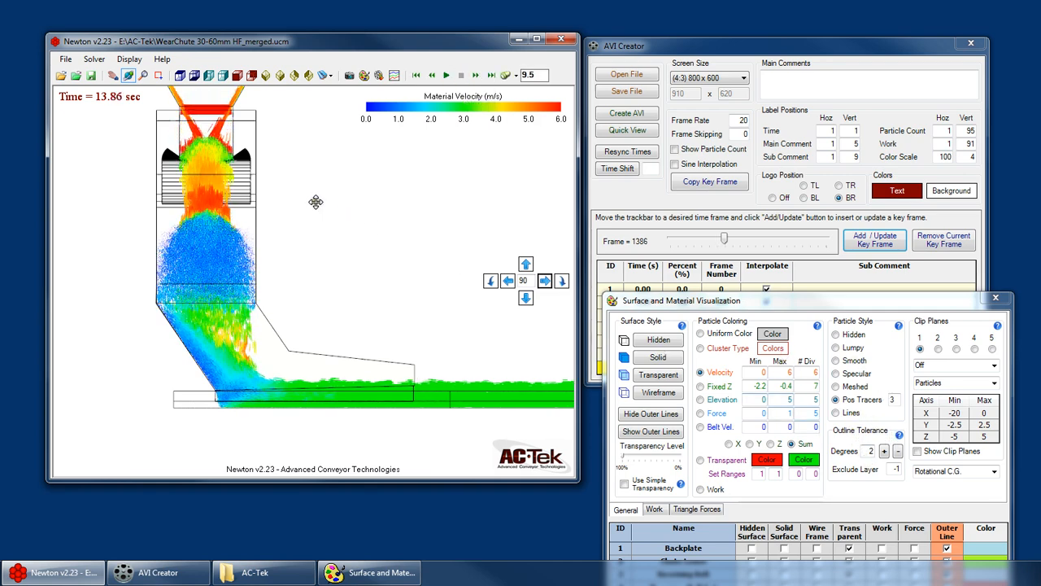
pyautogui.moveTo(463, 259); pyautogui.dragTo(425, 251)
# Step: Reload the 12- and 13.50-second key frames and check the clip plane setting stored in key frame 7
pyautogui.click(717, 49)
pyautogui.click(640, 354)
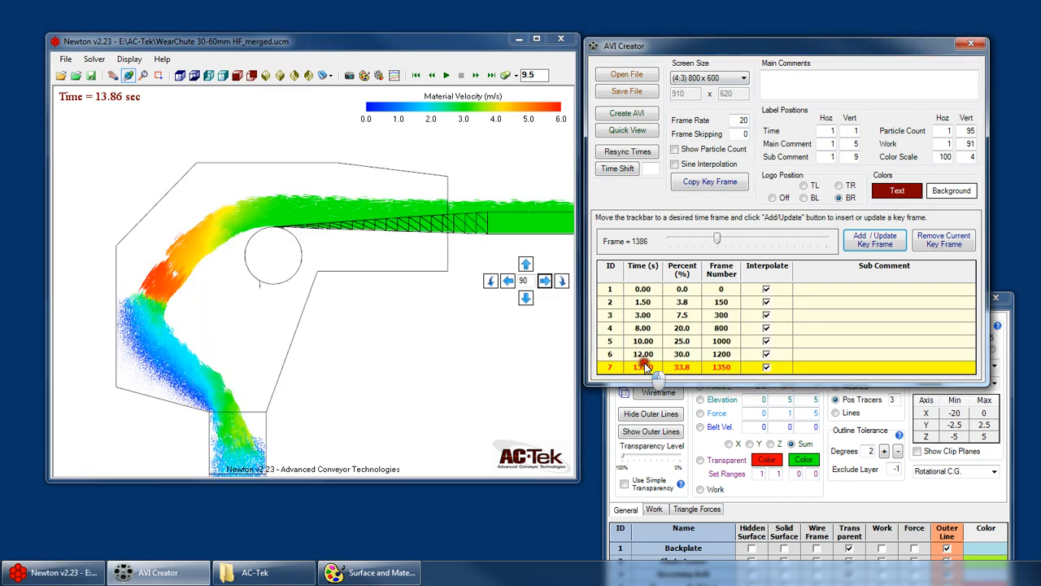
pyautogui.click(642, 368)
pyautogui.click(898, 510)
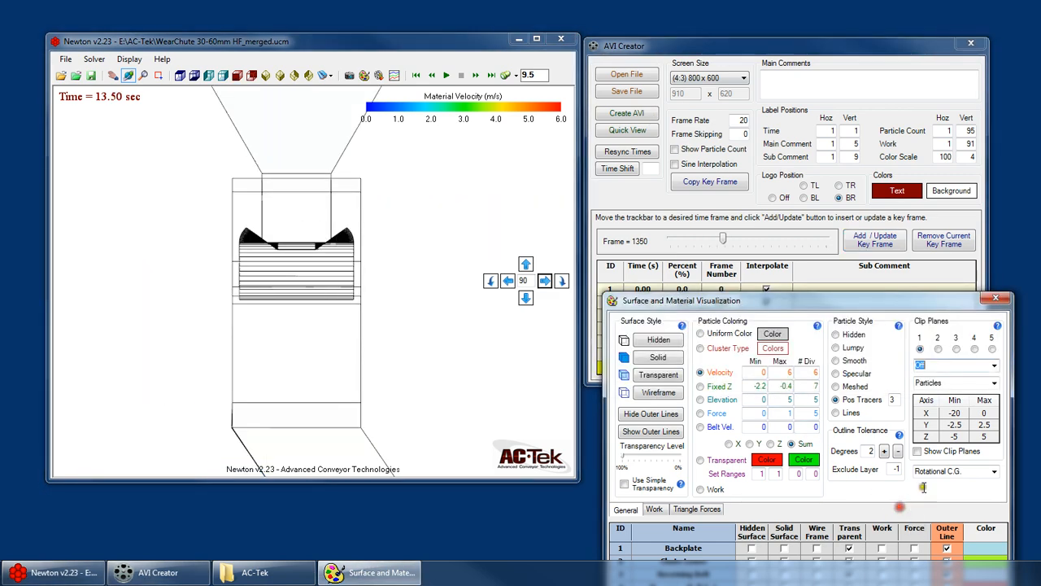
pyautogui.click(681, 45)
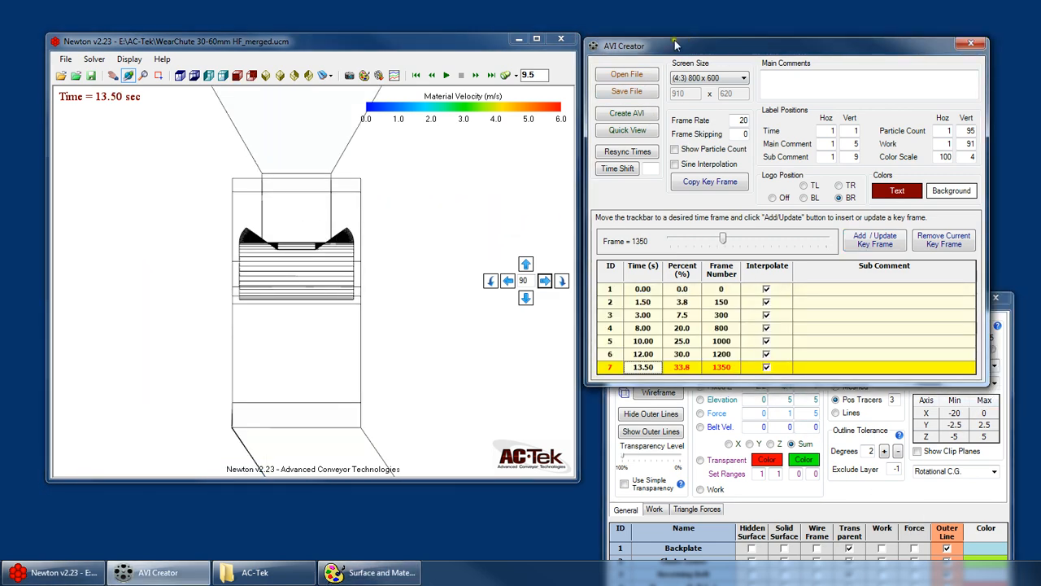
# Step: Move the timeline to 17 seconds, play from the 13.50-second key frame to 13.69 seconds, and reload that key frame
pyautogui.moveTo(725, 241); pyautogui.dragTo(737, 241)
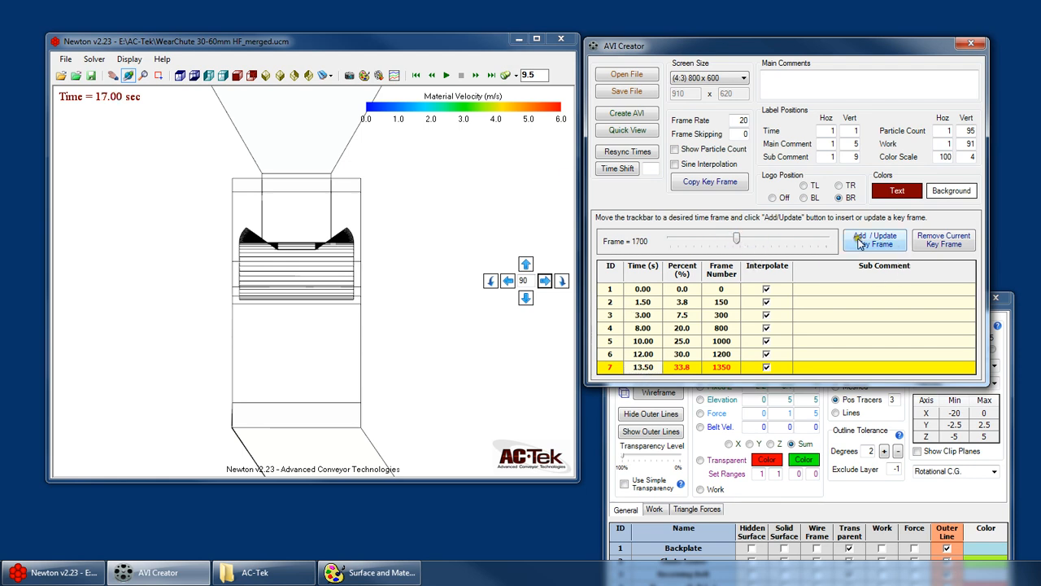
pyautogui.click(643, 353)
pyautogui.click(643, 367)
pyautogui.click(446, 75)
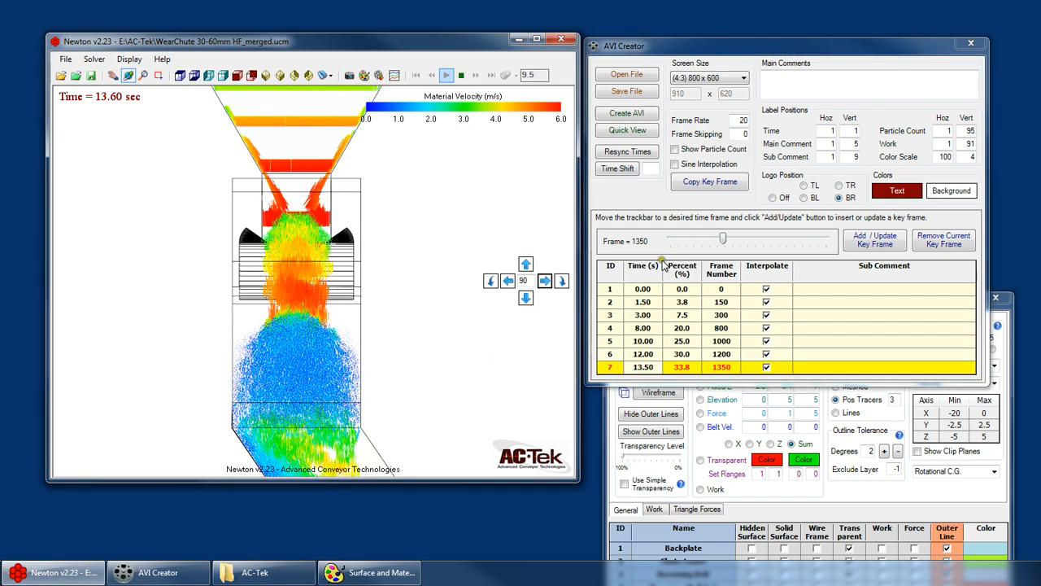
pyautogui.click(461, 76)
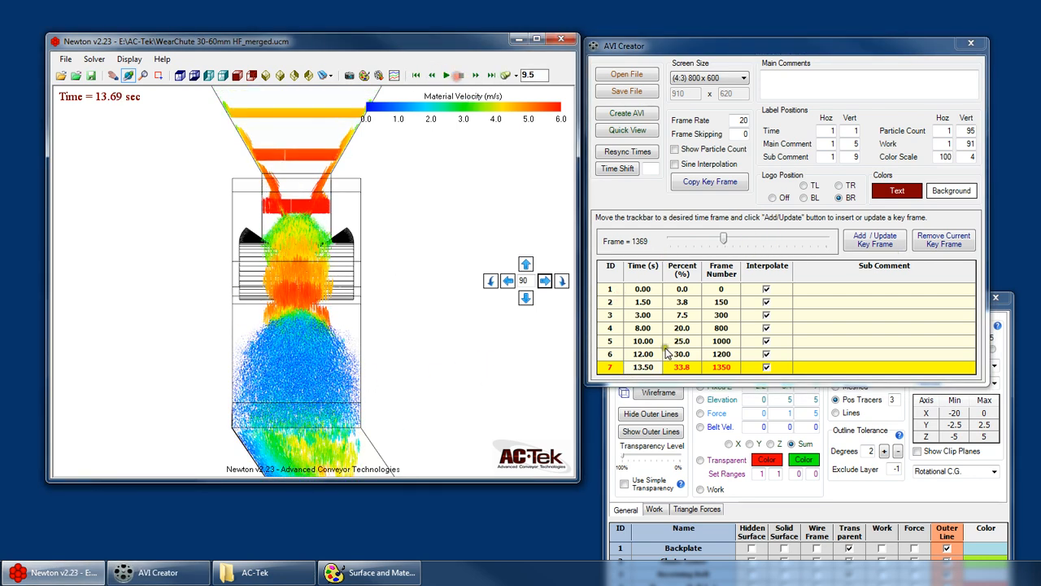
pyautogui.click(642, 356)
pyautogui.click(642, 367)
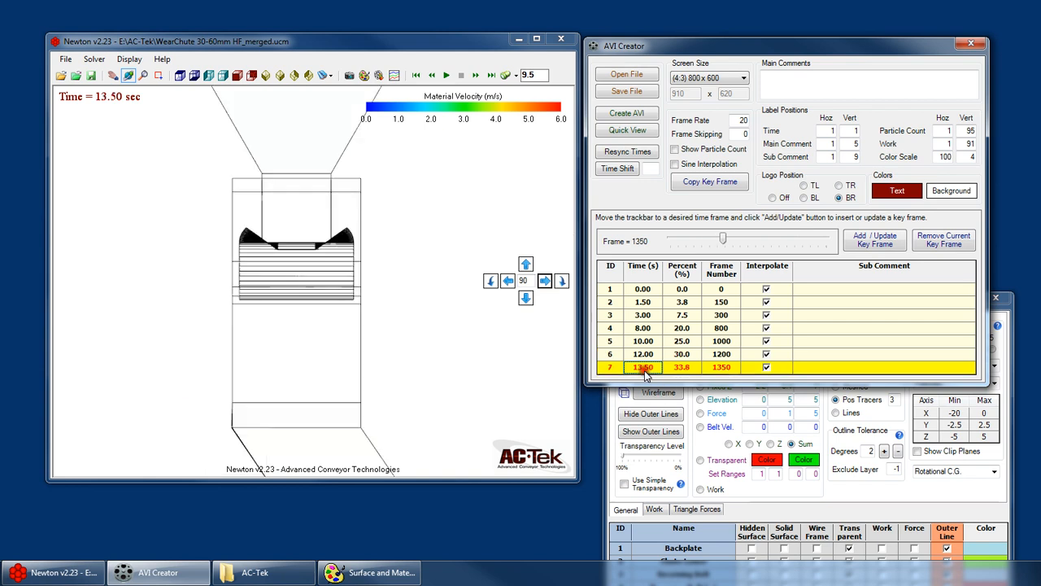
# Step: Add a key frame after the 13.50-second one and set its time to 14.5 seconds
pyautogui.click(771, 243)
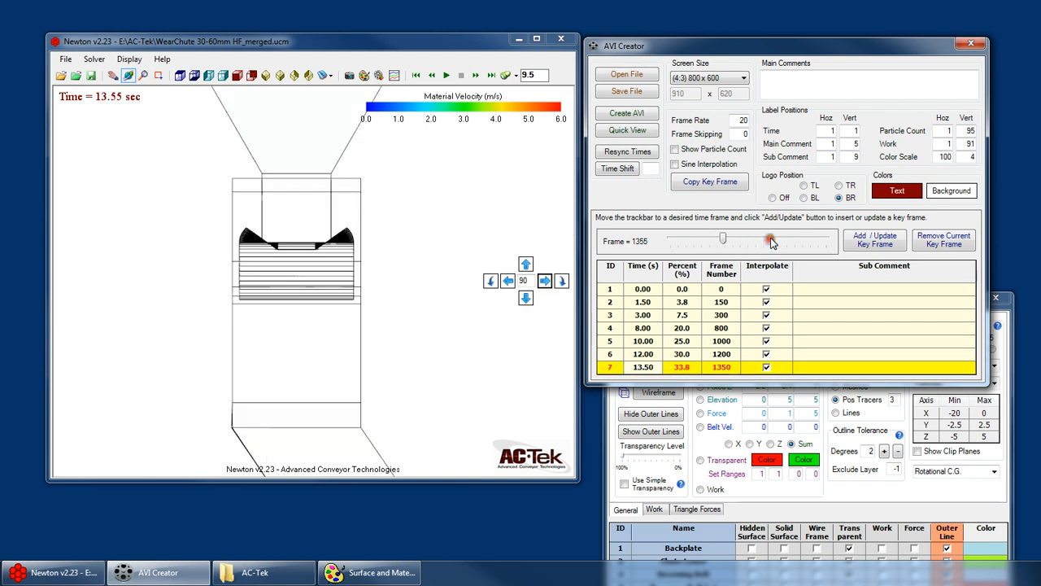
pyautogui.click(773, 242)
pyautogui.click(874, 239)
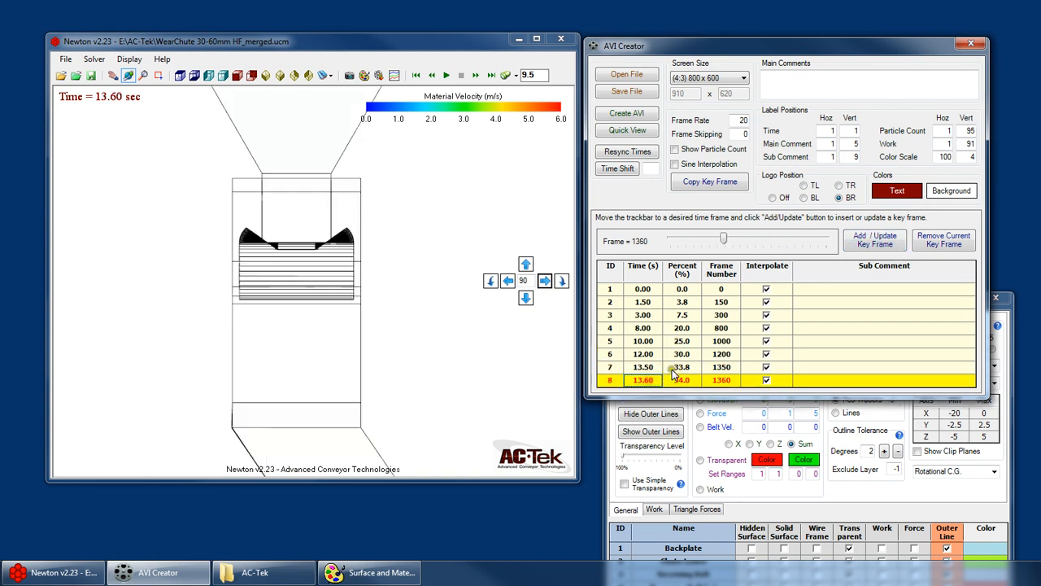
pyautogui.write('14.5')
pyautogui.press('Return')
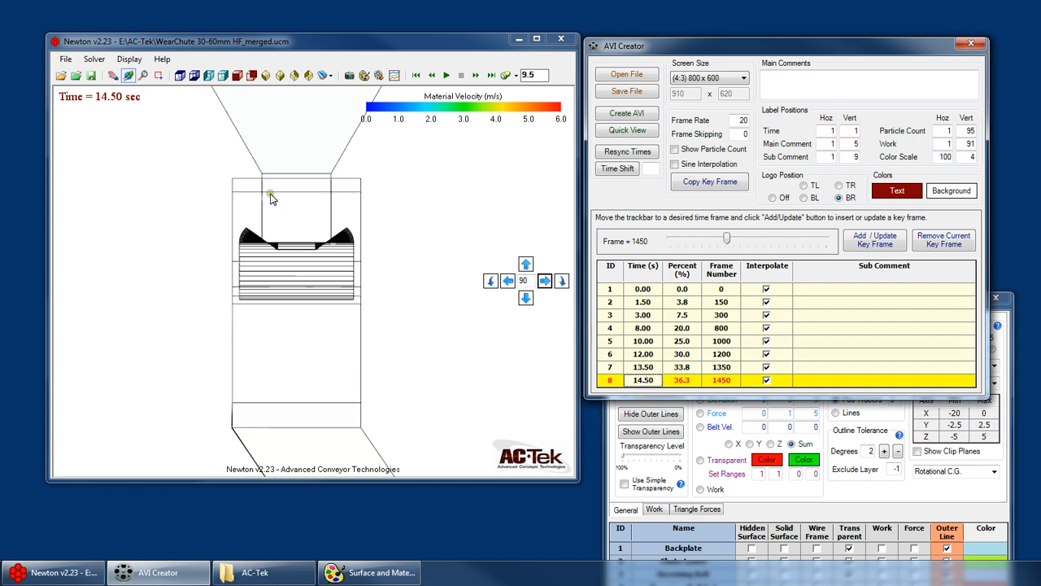
# Step: Reframe the view to show the lower chute, skirt and receiving belt, and update the 14.50-second key frame with it
pyautogui.rightClick(271, 193)
pyautogui.click(317, 230)
pyautogui.moveTo(317, 231); pyautogui.dragTo(244, 261)
pyautogui.rightClick(312, 300)
pyautogui.click(334, 312)
pyautogui.rightClick(244, 262)
pyautogui.click(281, 297)
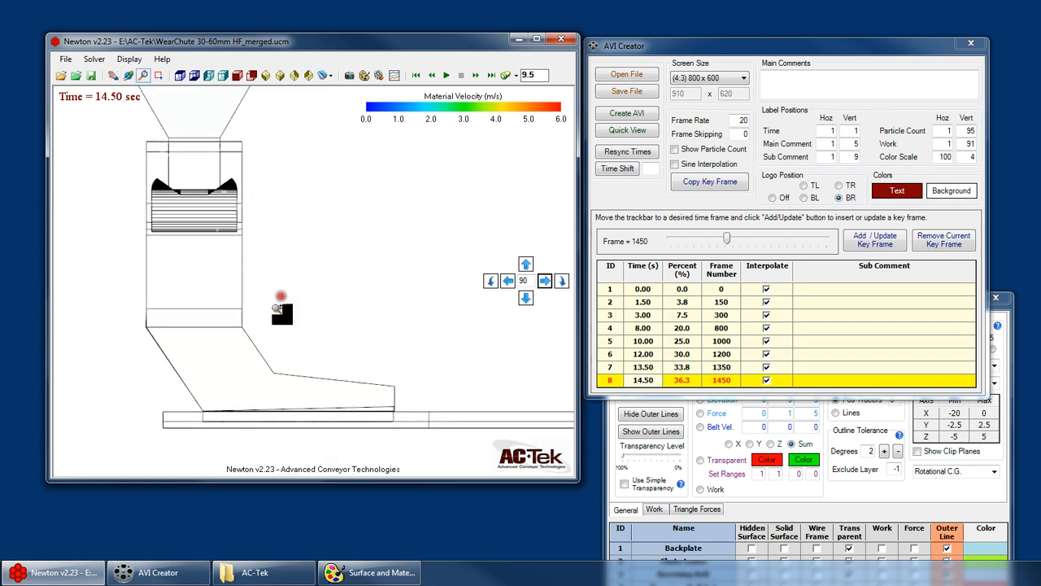
pyautogui.moveTo(281, 298); pyautogui.dragTo(280, 270)
pyautogui.rightClick(279, 284)
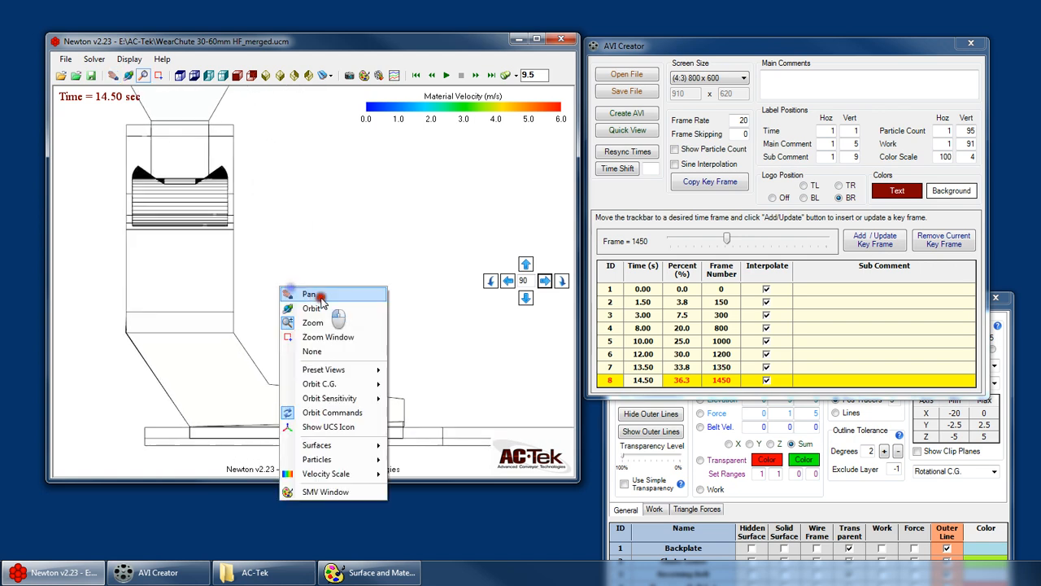
pyautogui.click(320, 297)
pyautogui.moveTo(321, 297); pyautogui.dragTo(312, 282)
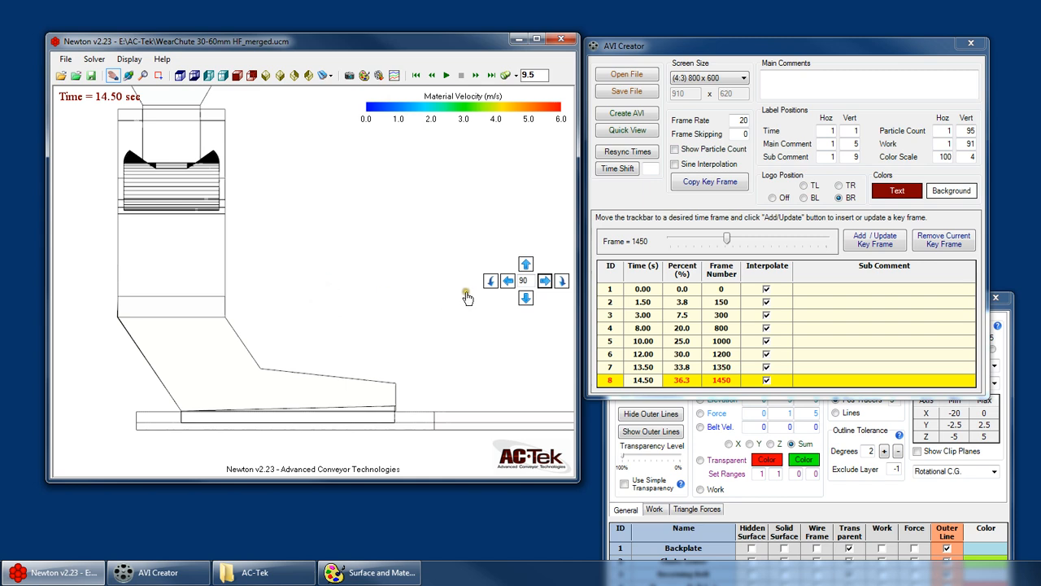
pyautogui.click(891, 249)
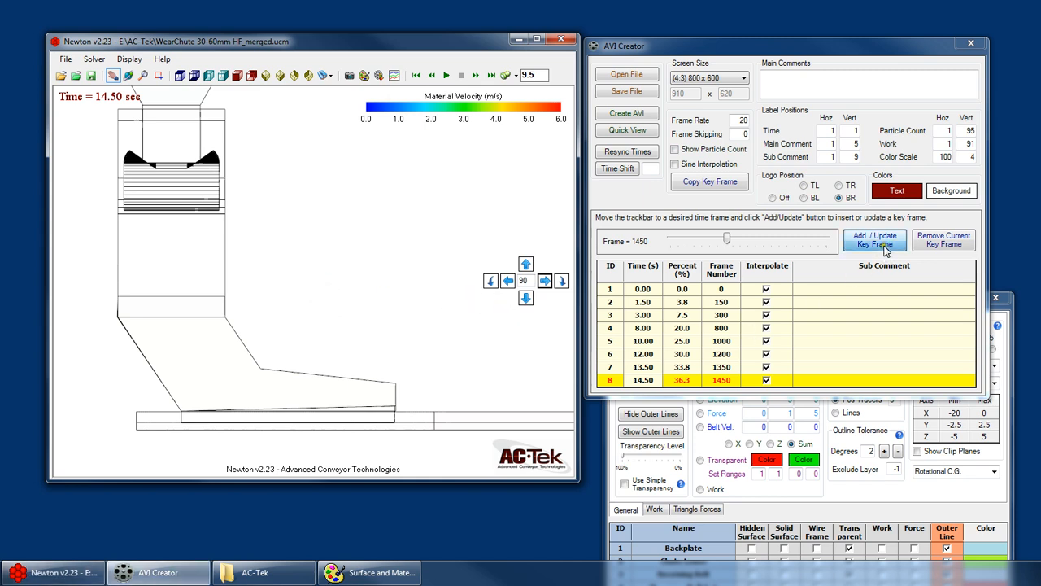
# Step: Reload the 12-, 13.50- and 14.50-second key frames in turn and compare their views
pyautogui.click(644, 356)
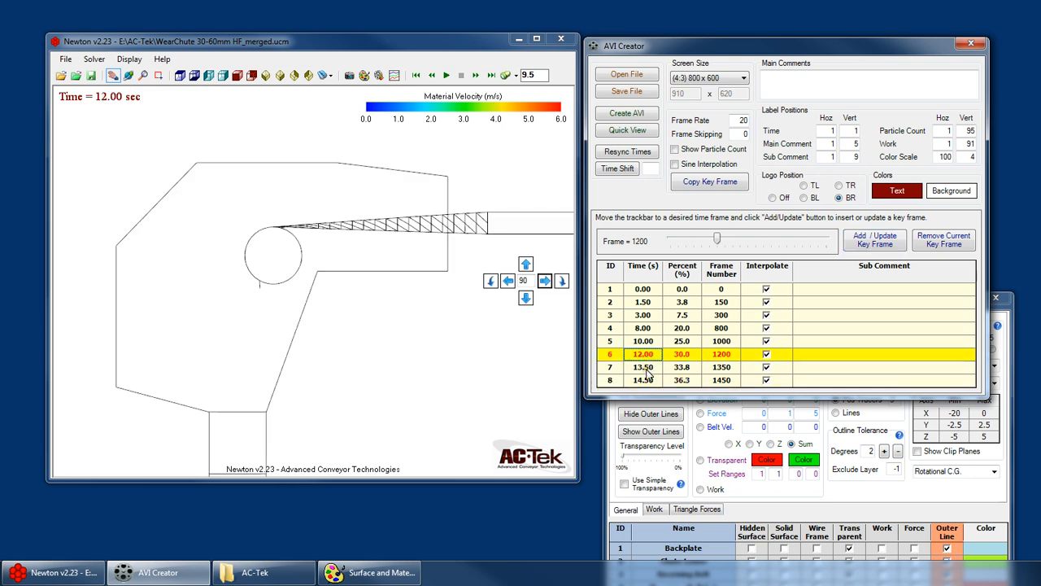
pyautogui.click(646, 370)
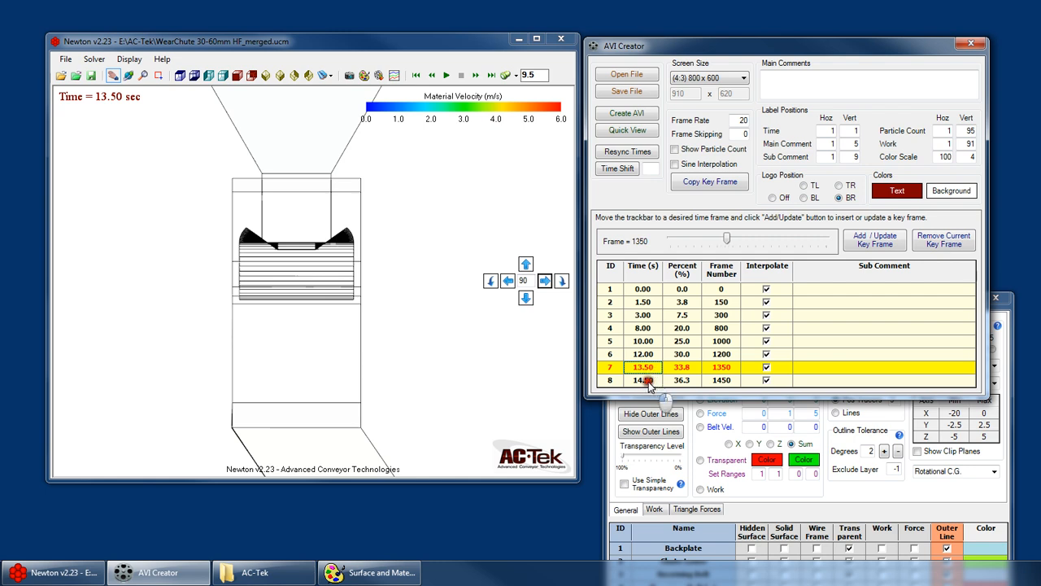
pyautogui.click(643, 380)
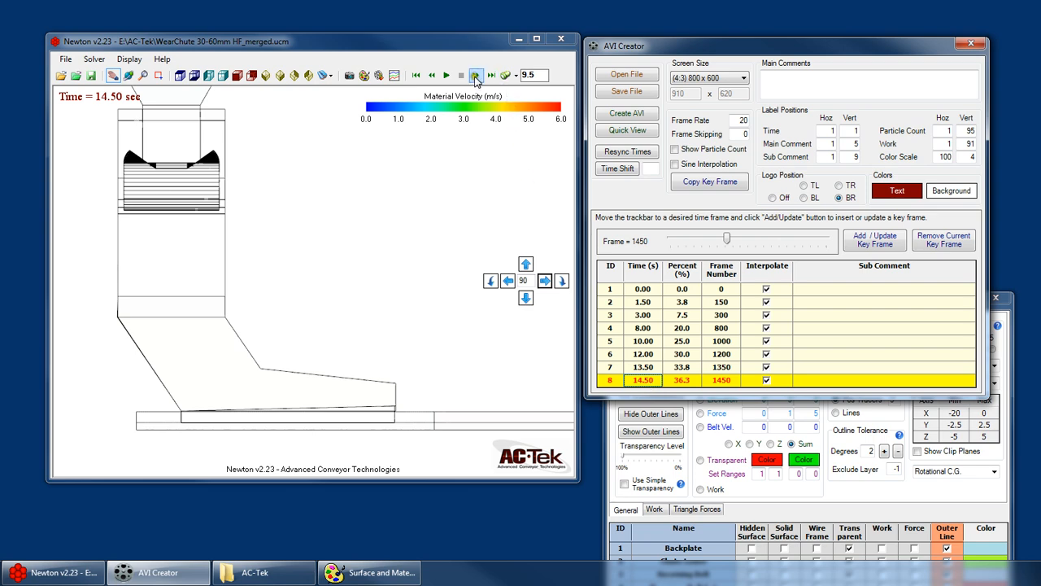
# Step: Advance frame by frame from the 14.50-second key frame to 14.59 seconds and examine the flow onto the receiving belt
pyautogui.click(476, 76)
pyautogui.click(475, 76)
pyautogui.click(476, 75)
pyautogui.click(476, 76)
pyautogui.click(476, 76)
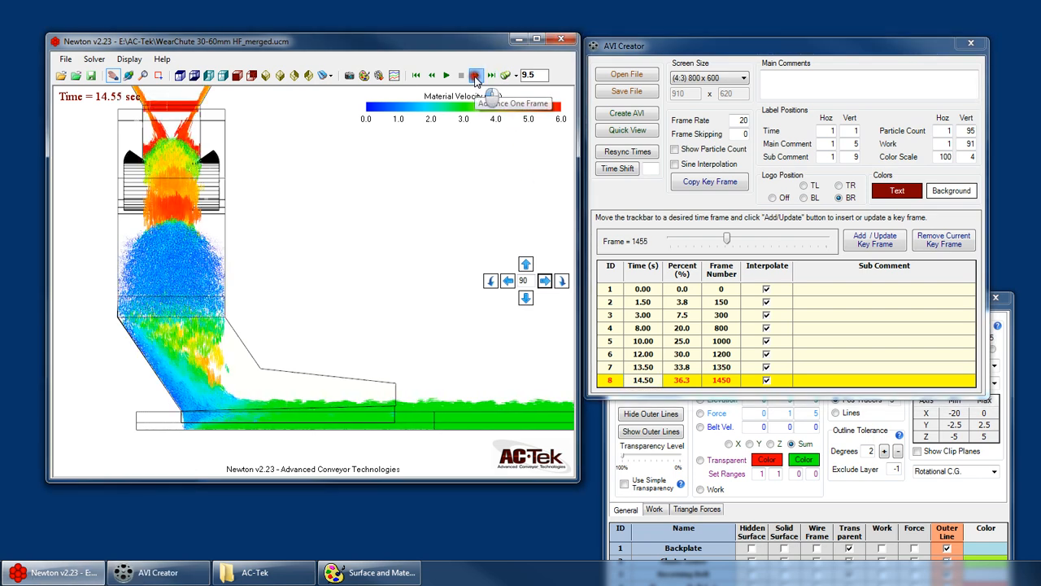
pyautogui.click(476, 76)
pyautogui.click(476, 76)
pyautogui.click(476, 75)
pyautogui.click(476, 75)
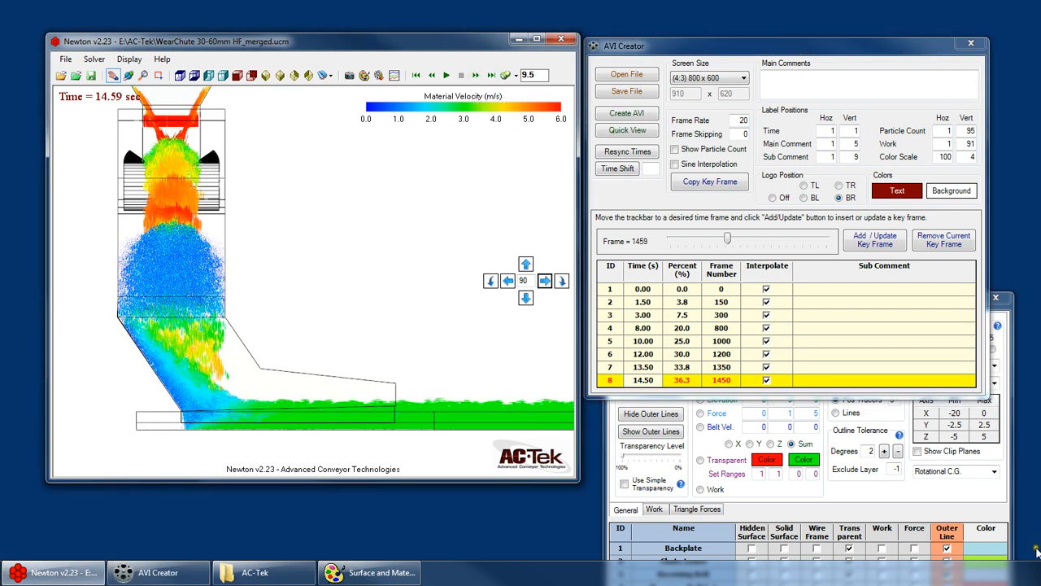
# Step: Bring up the surface and material settings, preview the Skirt as a solid surface, and return it to transparent
pyautogui.click(977, 505)
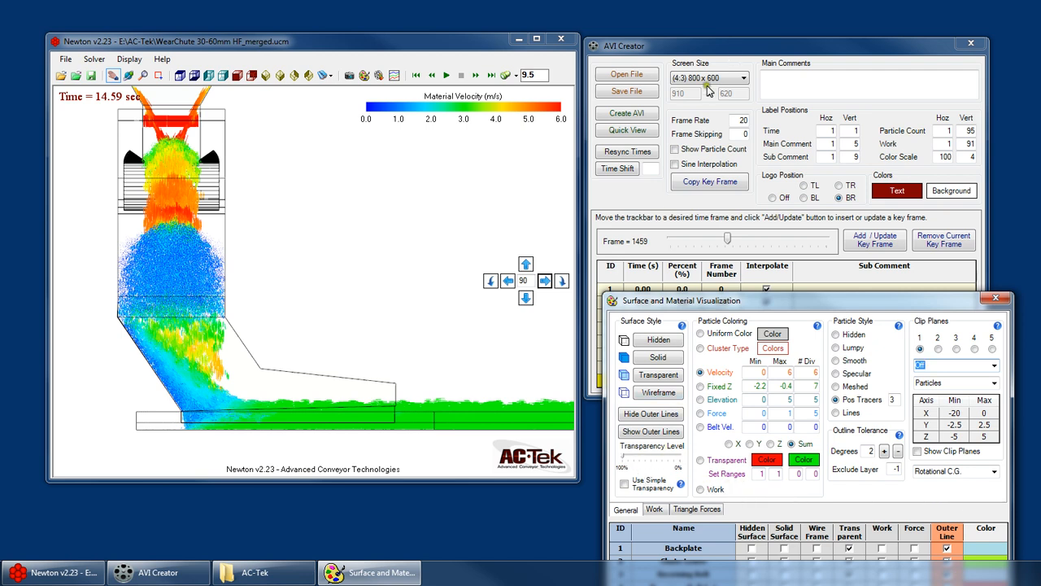
pyautogui.click(747, 60)
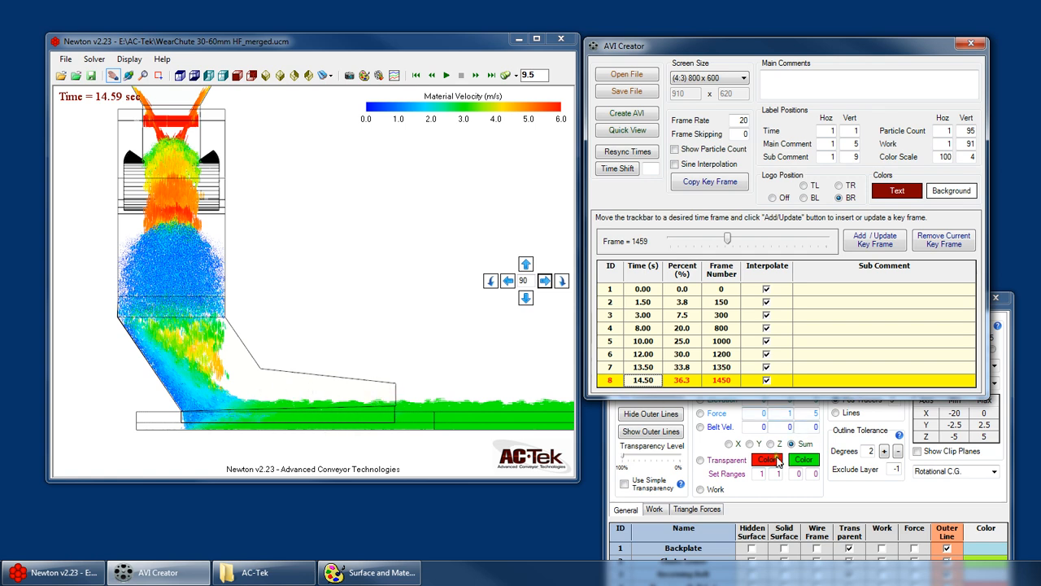
pyautogui.click(858, 501)
pyautogui.moveTo(747, 300); pyautogui.dragTo(722, 133)
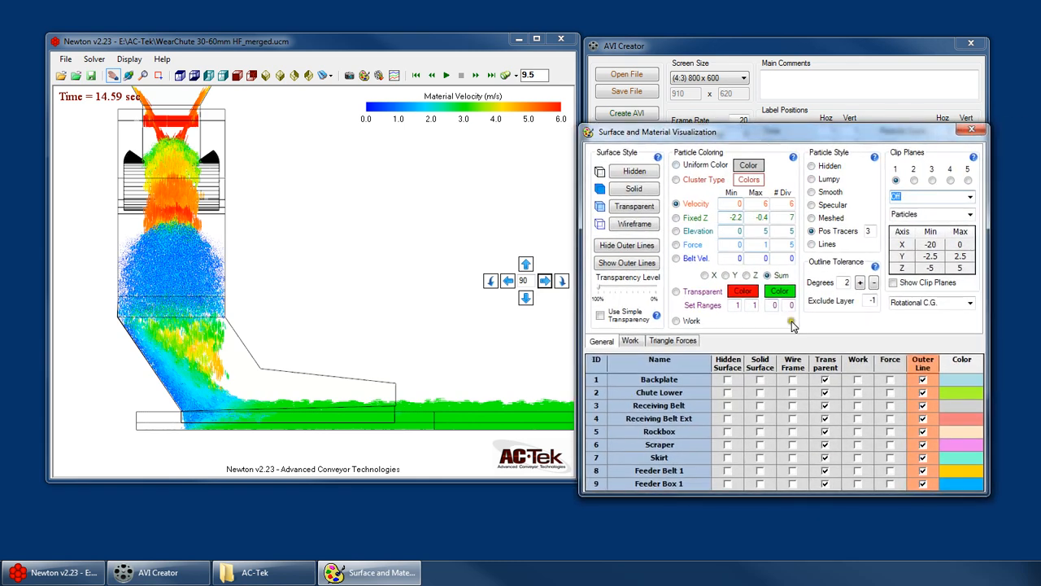
pyautogui.click(759, 457)
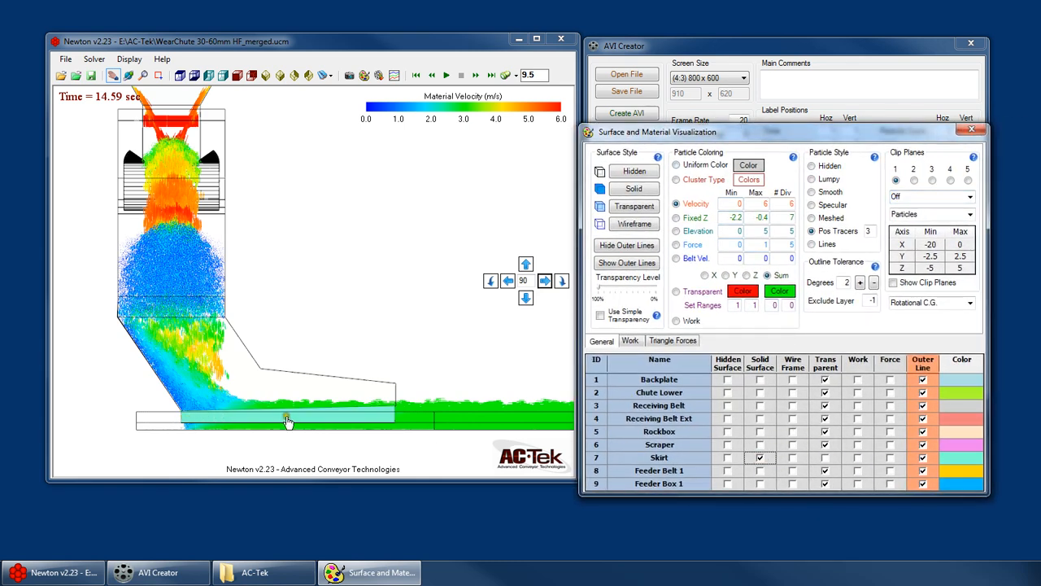
pyautogui.click(825, 457)
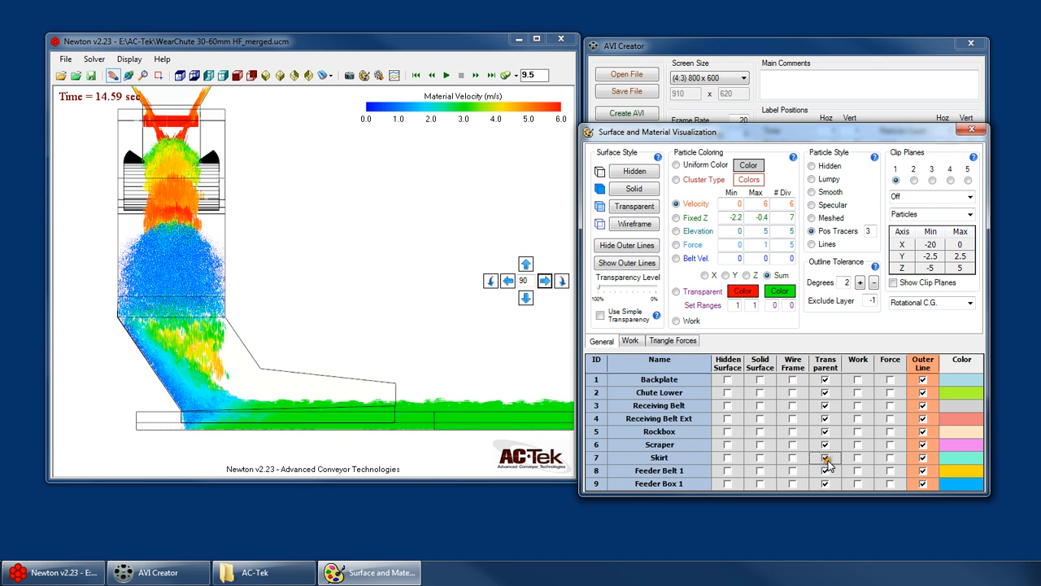
# Step: Lower the surface transparency level slightly below 100% to tint the chute surfaces, trying simple transparency and turning it off again
pyautogui.moveTo(600, 289); pyautogui.dragTo(605, 291)
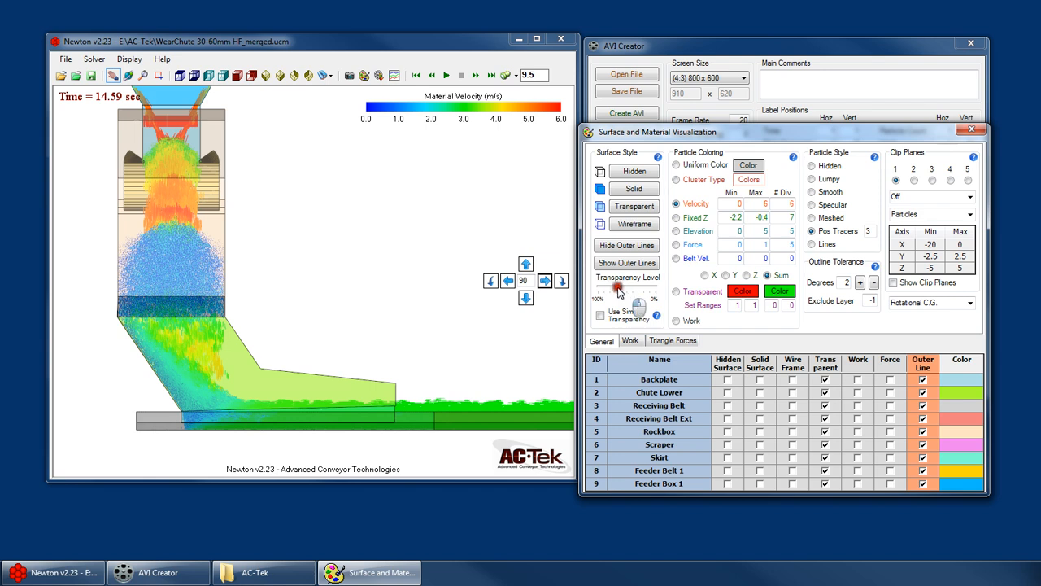
pyautogui.click(616, 314)
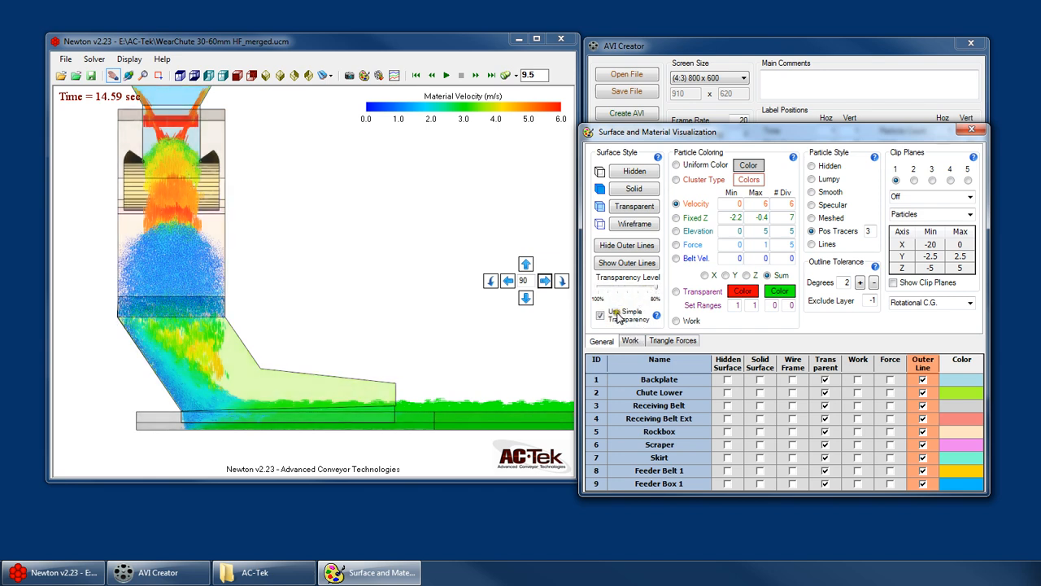
pyautogui.click(617, 314)
pyautogui.click(614, 290)
pyautogui.moveTo(615, 286); pyautogui.dragTo(611, 291)
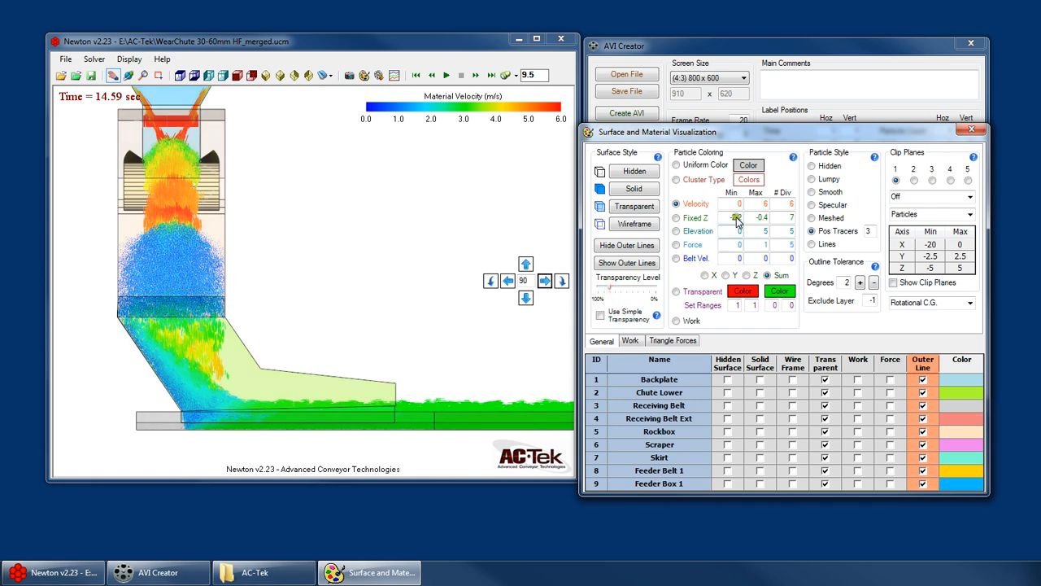
# Step: Add a key frame at 14.59 seconds with the tinted surfaces, reload it, and advance past it to check the flow
pyautogui.click(779, 53)
pyautogui.click(885, 244)
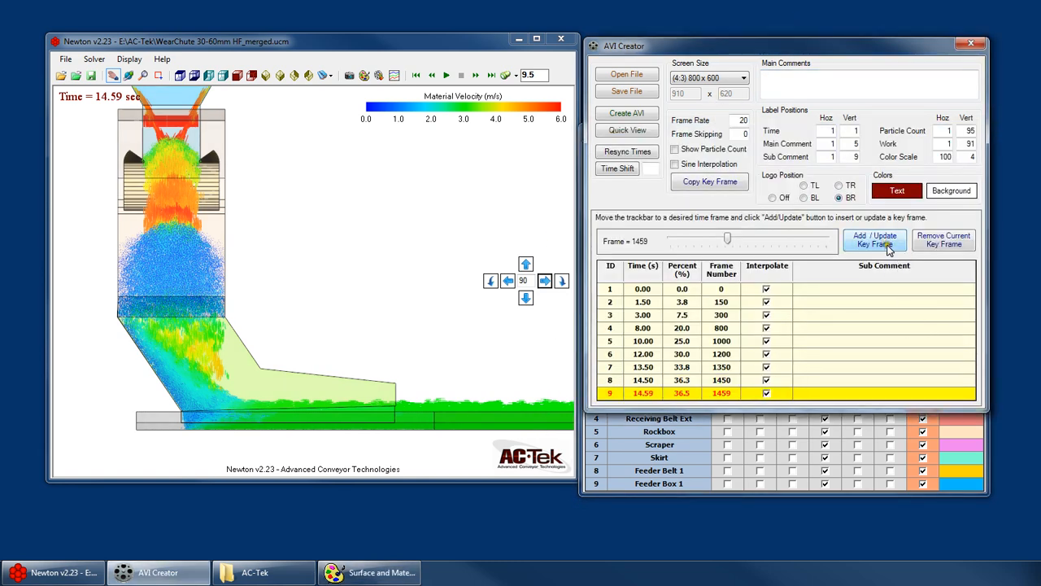
pyautogui.click(650, 395)
pyautogui.click(475, 75)
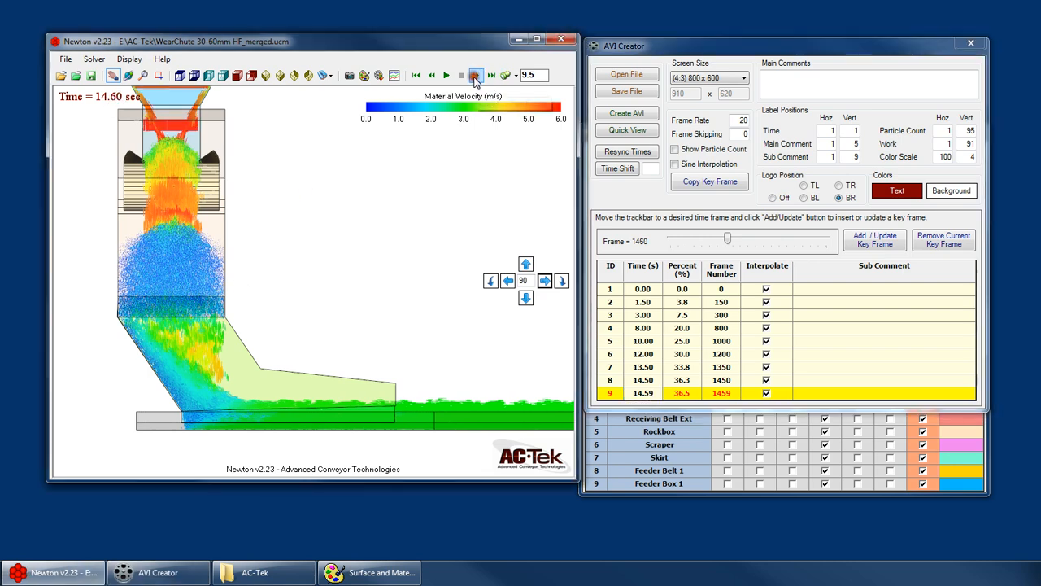
pyautogui.click(475, 74)
# Step: Remove the 14.50-second key frame and set the time of the 14.59-second key frame to 14.5 seconds
pyautogui.click(643, 383)
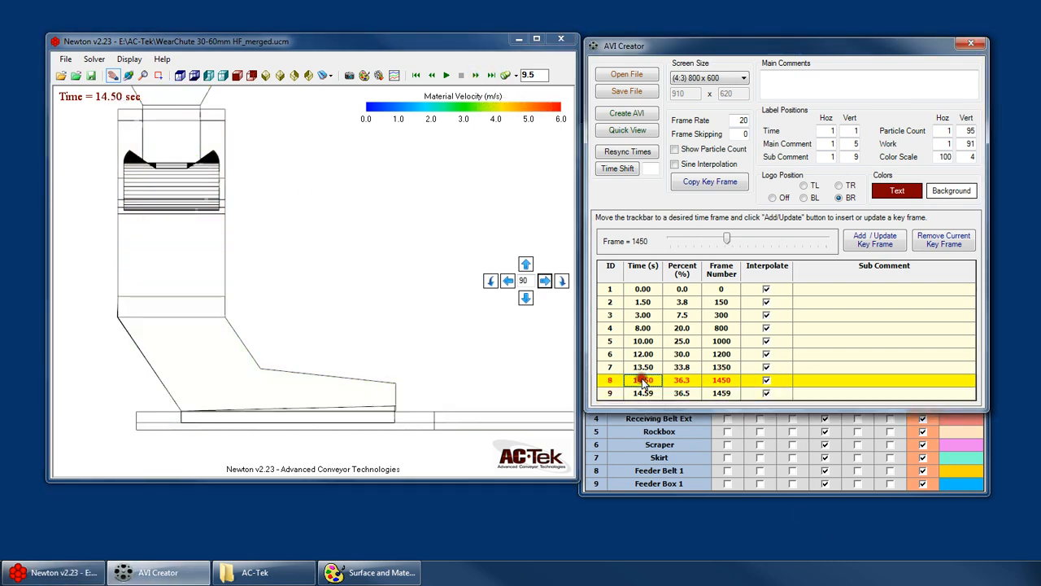
pyautogui.click(945, 243)
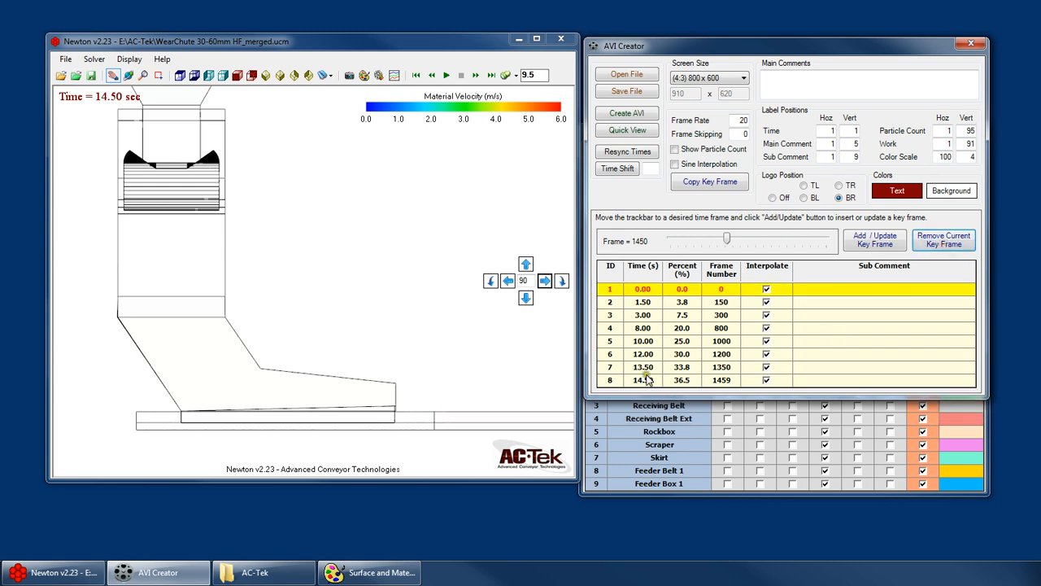
pyautogui.click(641, 381)
pyautogui.write('1')
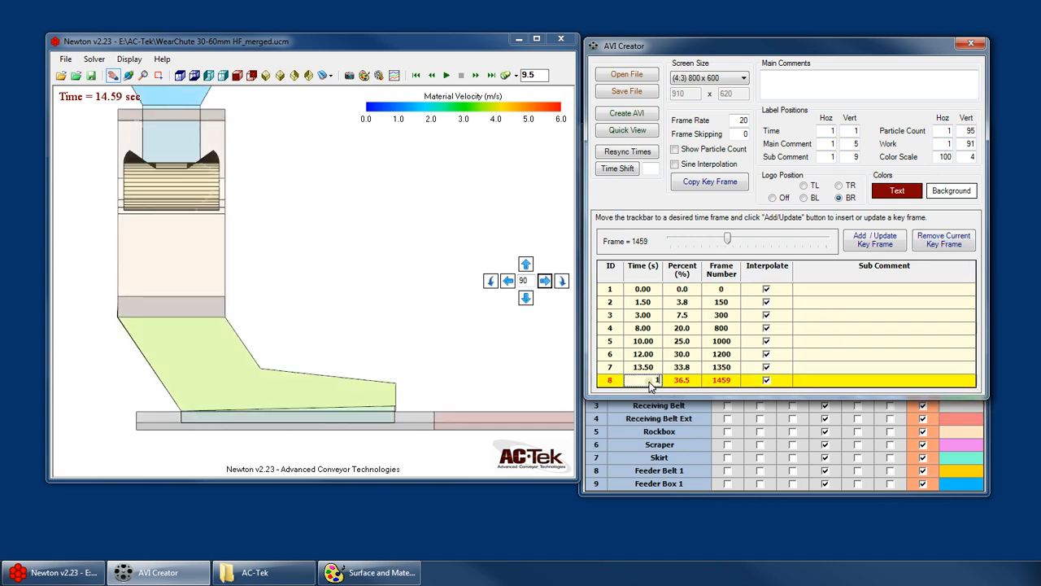
pyautogui.write('4.5')
pyautogui.press('Return')
# Step: Uncover the key frame list and switch between the 13.50- and 14.50-second key frames to compare view and surface transparency
pyautogui.click(985, 480)
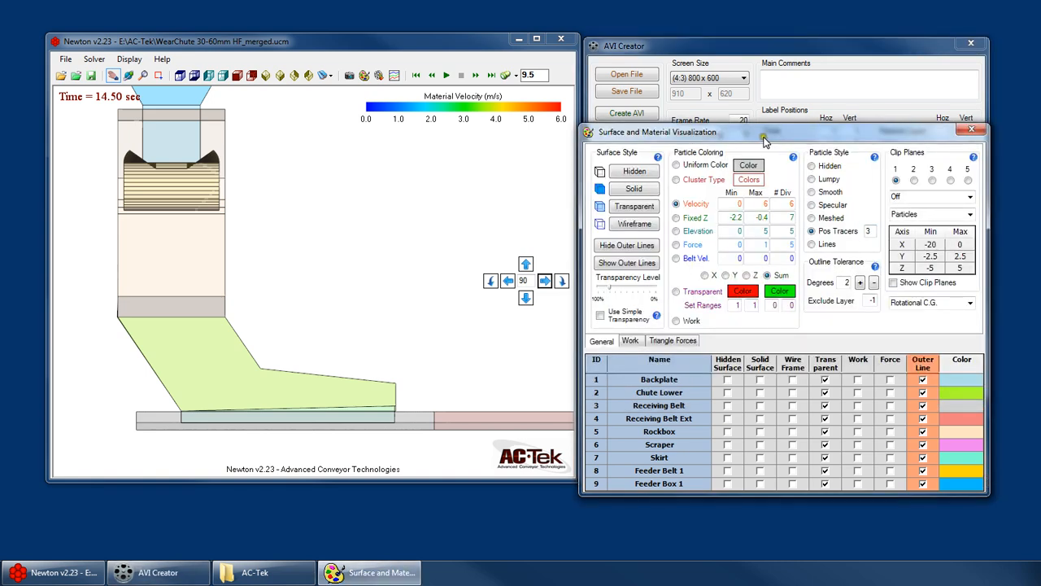
pyautogui.moveTo(763, 135); pyautogui.dragTo(781, 447)
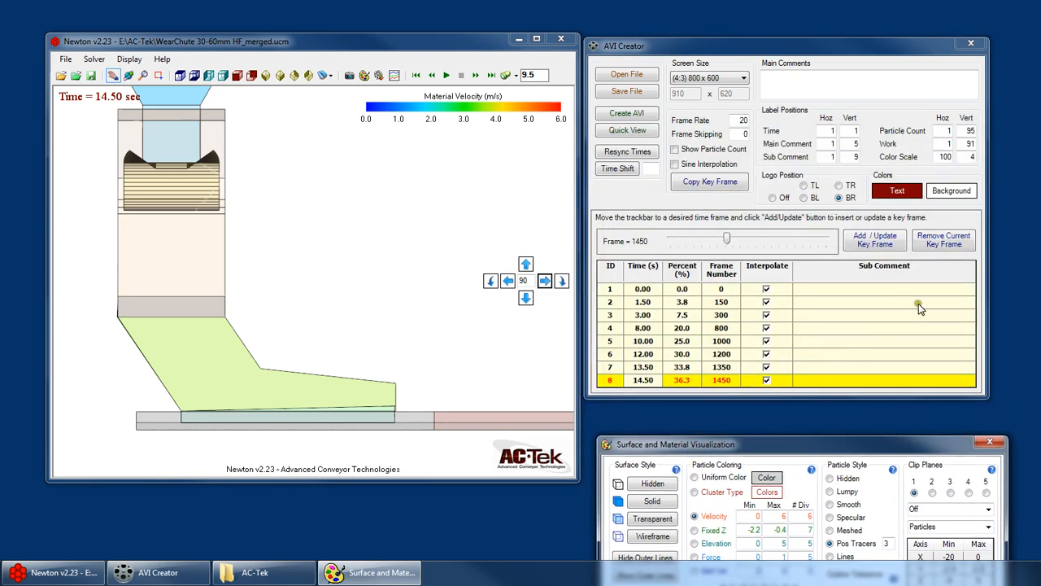
pyautogui.click(644, 367)
pyautogui.click(643, 381)
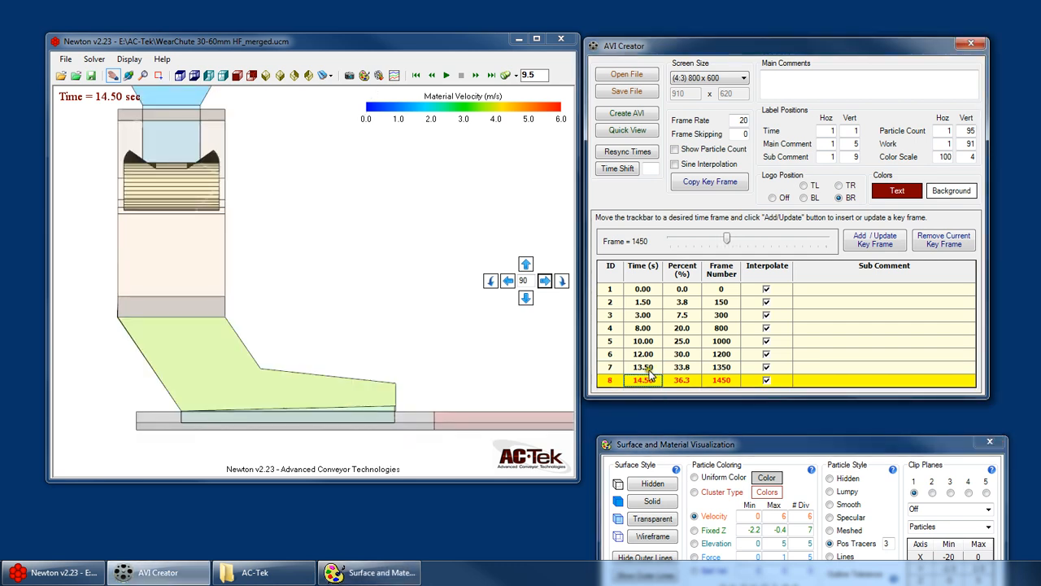
pyautogui.click(648, 369)
pyautogui.click(644, 380)
pyautogui.click(599, 371)
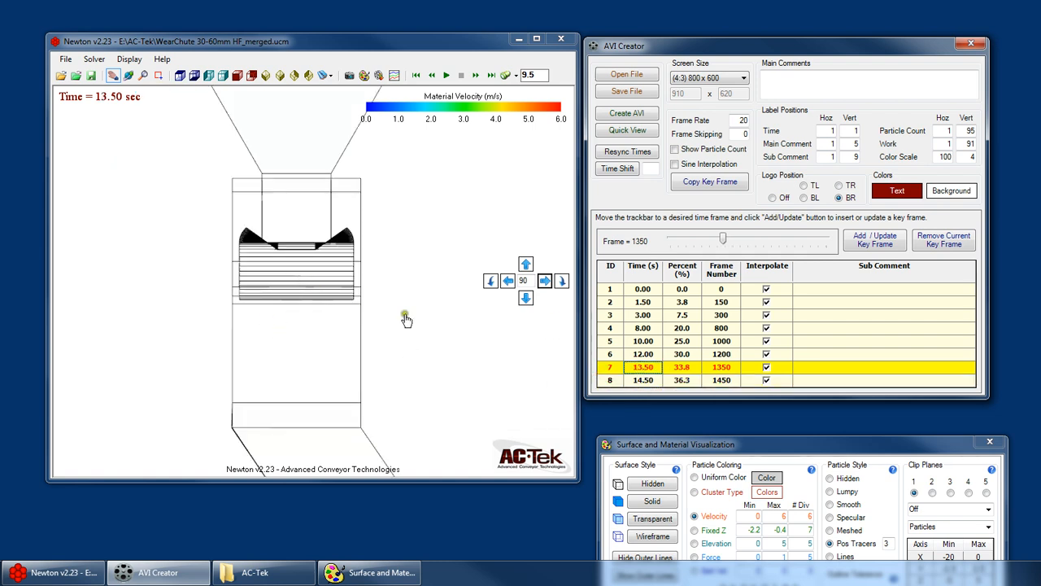
pyautogui.click(642, 380)
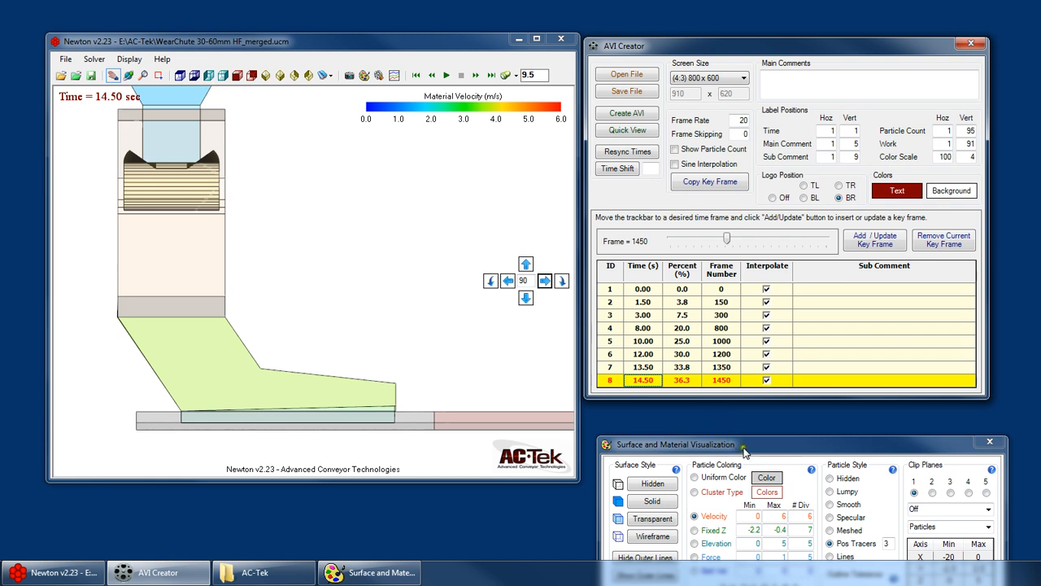
pyautogui.moveTo(742, 446); pyautogui.dragTo(750, 437)
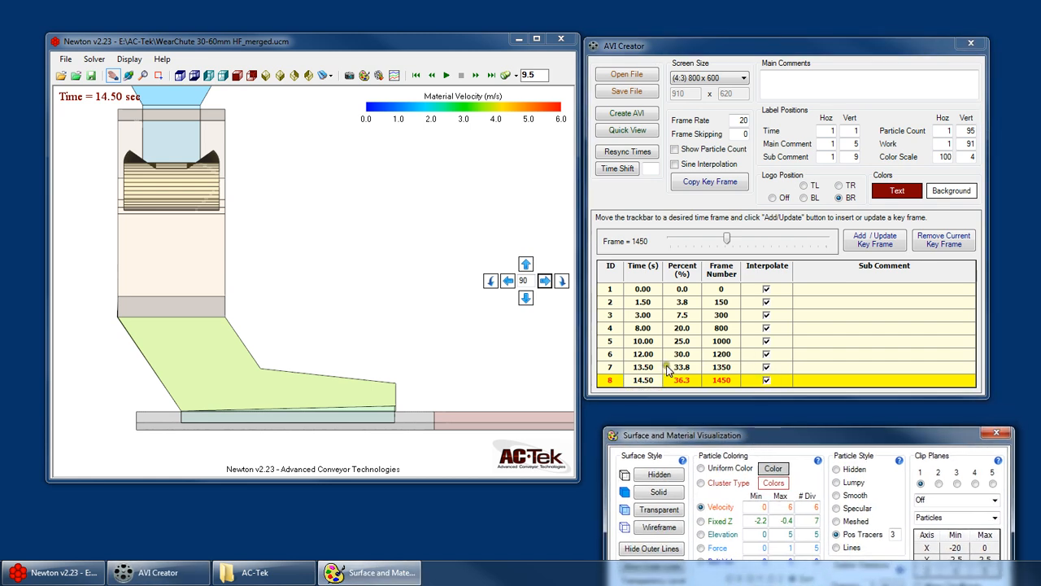
# Step: Turn off interpolation for the 13.50-second key frame, compare it with the 14.50-second one, and run a quick preview of the animation
pyautogui.click(765, 367)
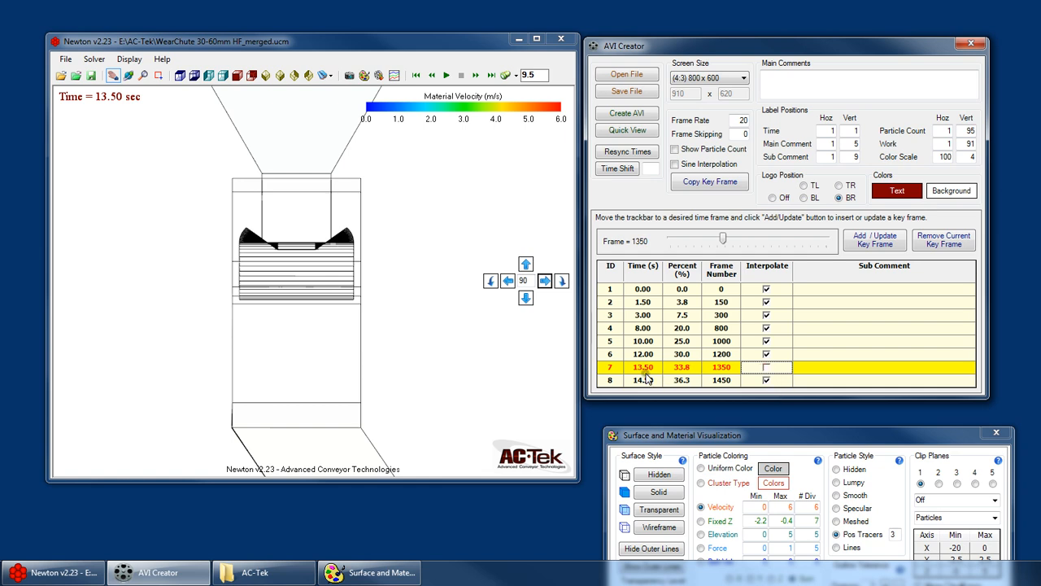
pyautogui.click(748, 367)
pyautogui.click(645, 381)
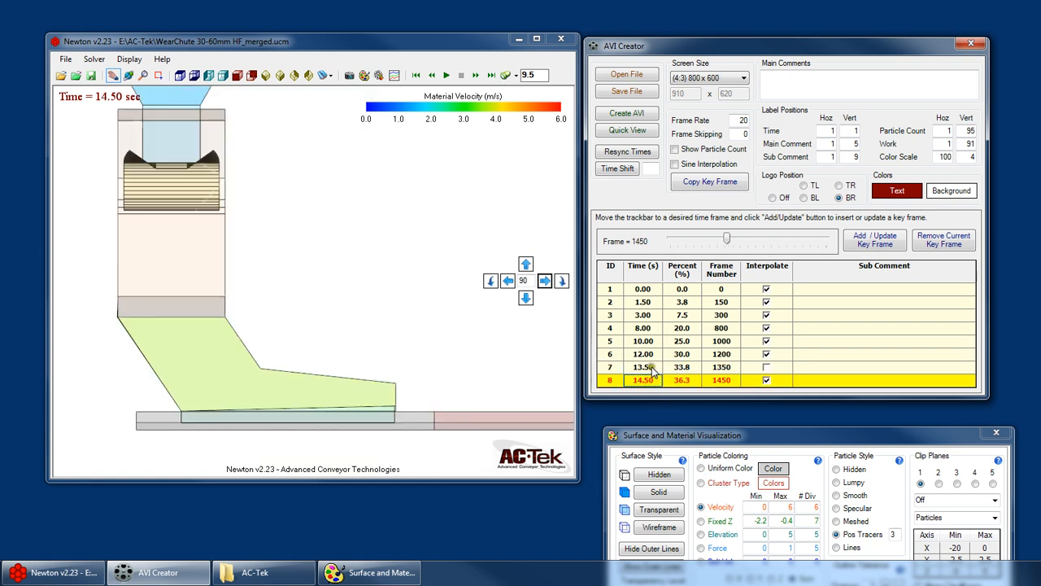
pyautogui.click(766, 367)
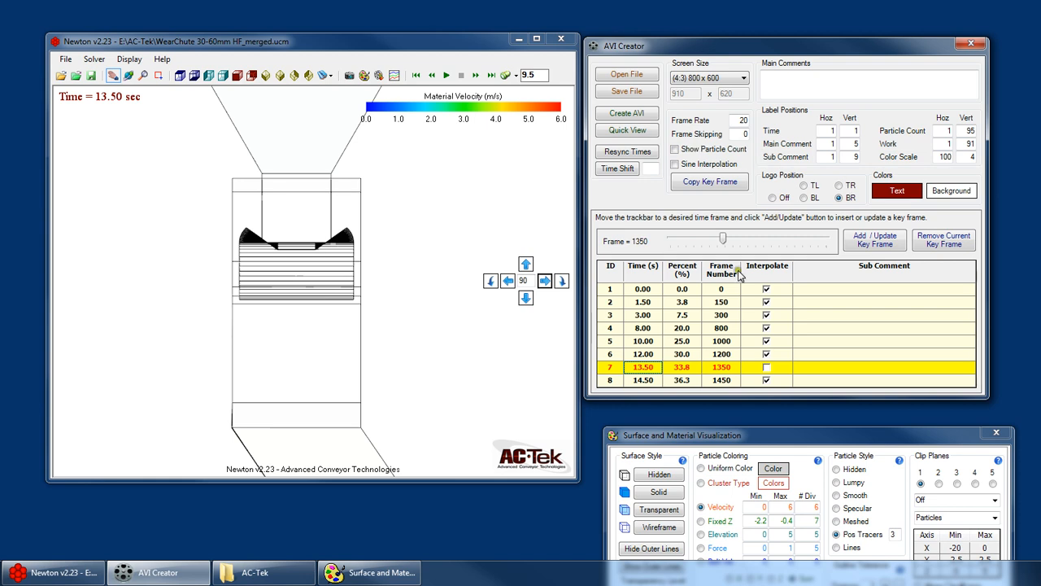
pyautogui.click(629, 130)
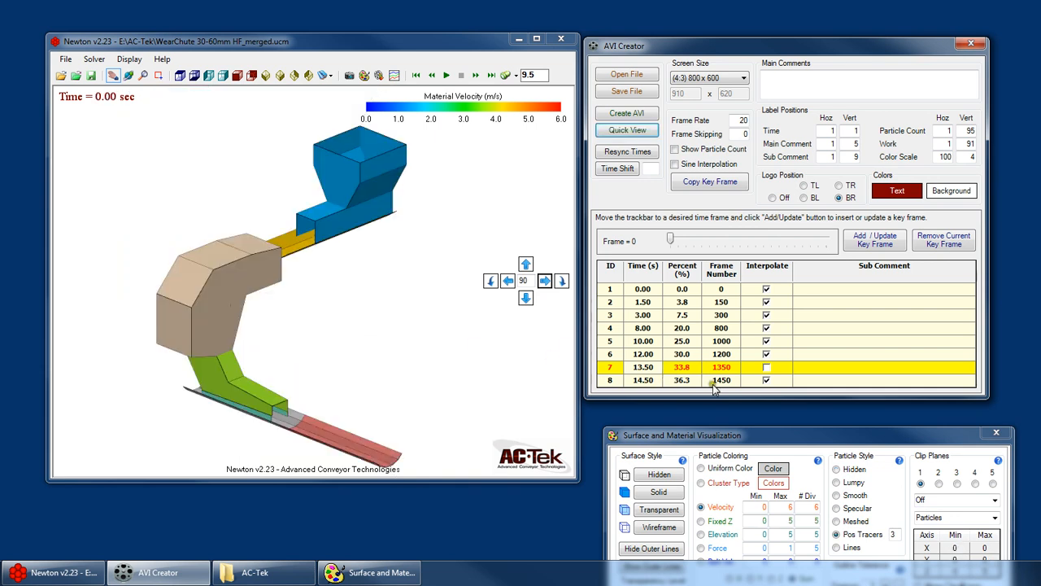
# Step: Examine the 10.00-, 12.00-, 13.50- and 14.50-second key frames to compare view and surface transparency around the non-interpolated transition
pyautogui.click(643, 354)
pyautogui.click(644, 368)
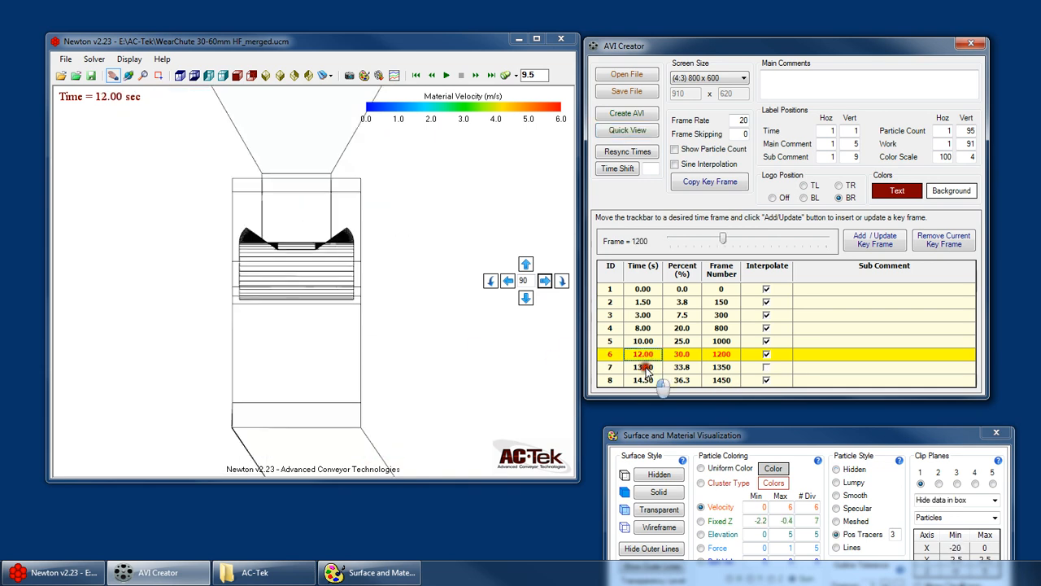
pyautogui.click(646, 379)
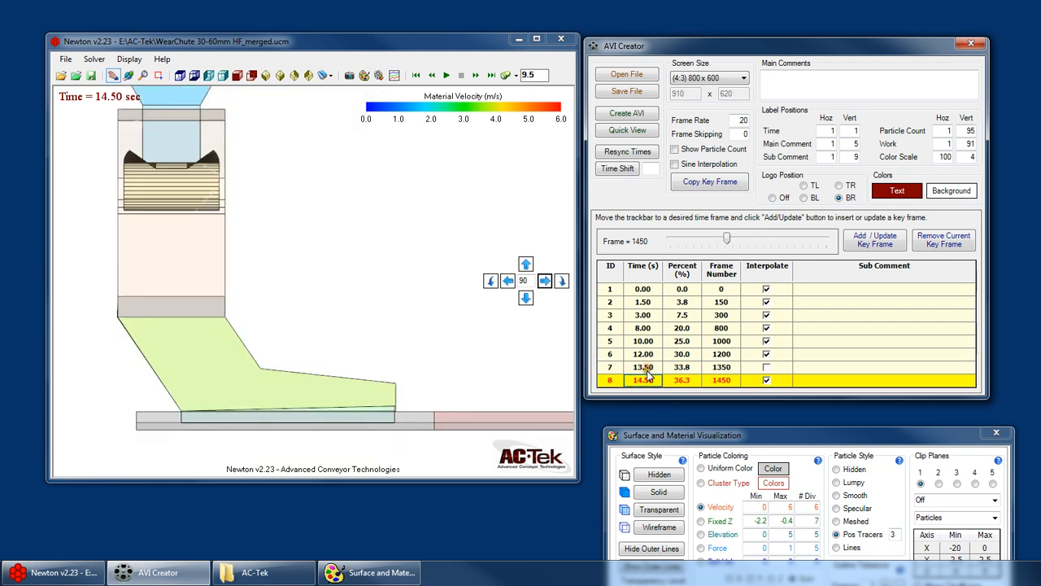
pyautogui.click(642, 341)
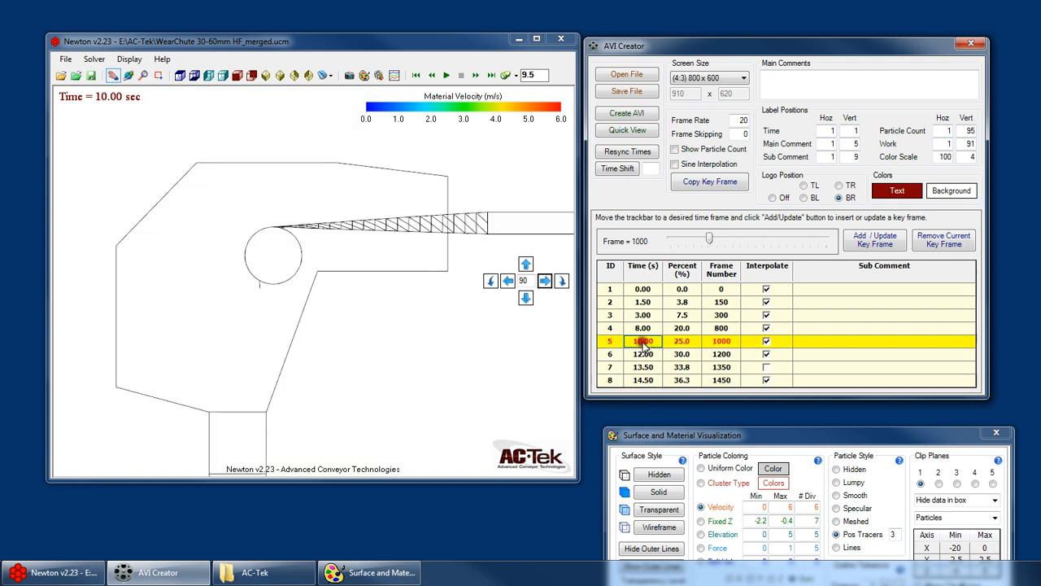
pyautogui.click(646, 382)
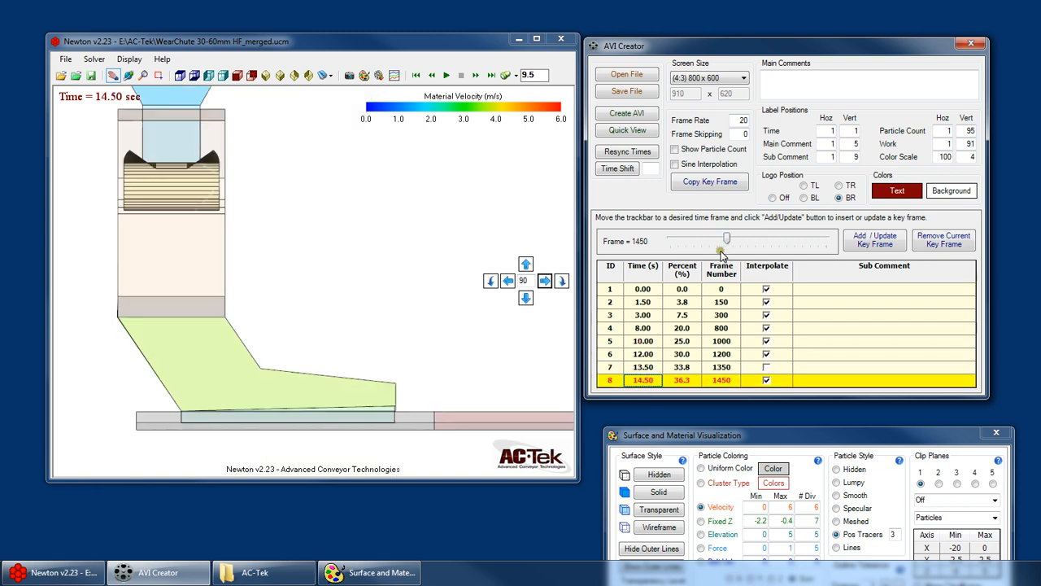
pyautogui.click(642, 368)
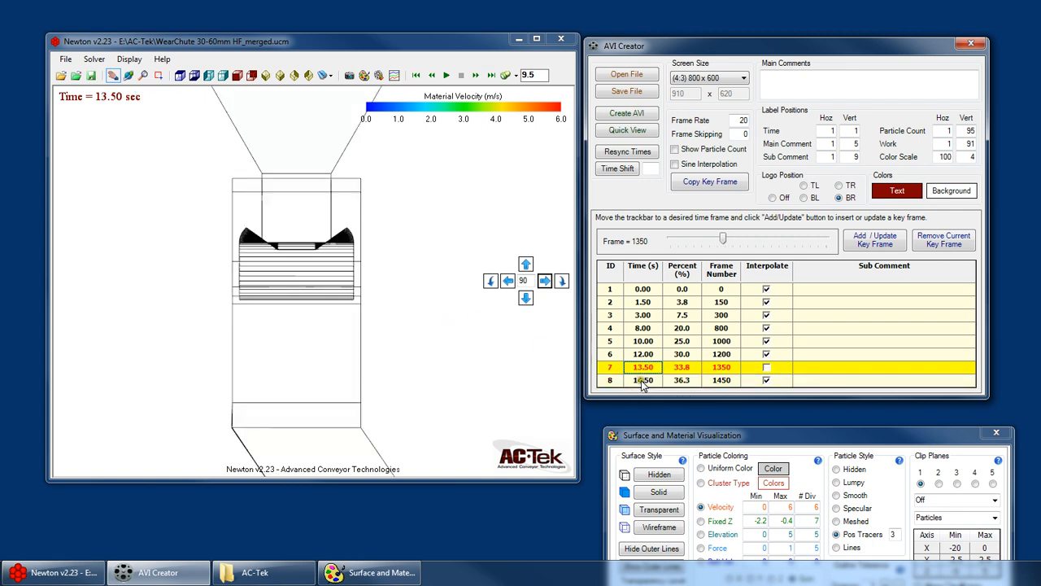
pyautogui.click(642, 381)
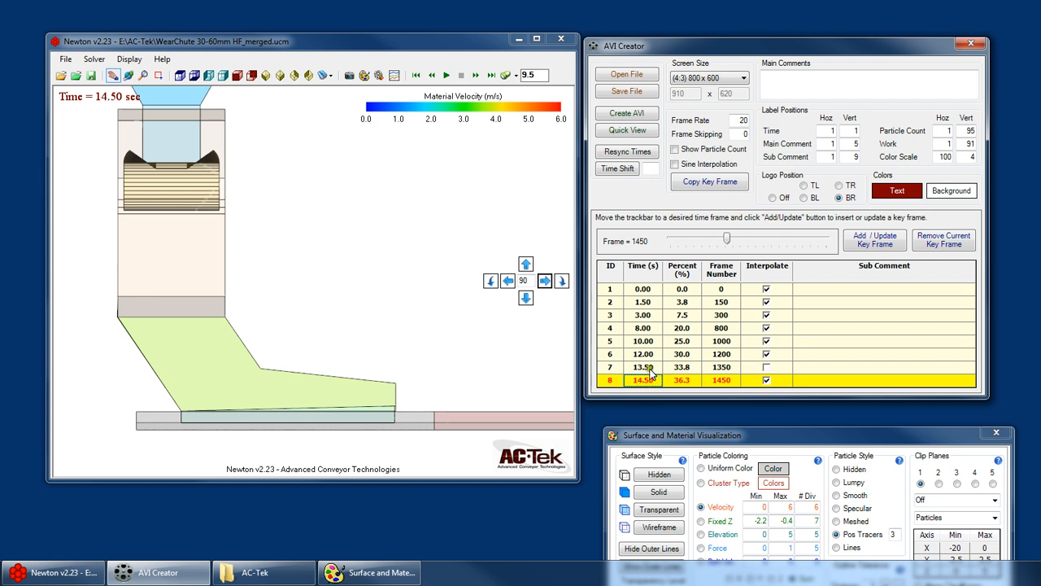
pyautogui.click(643, 367)
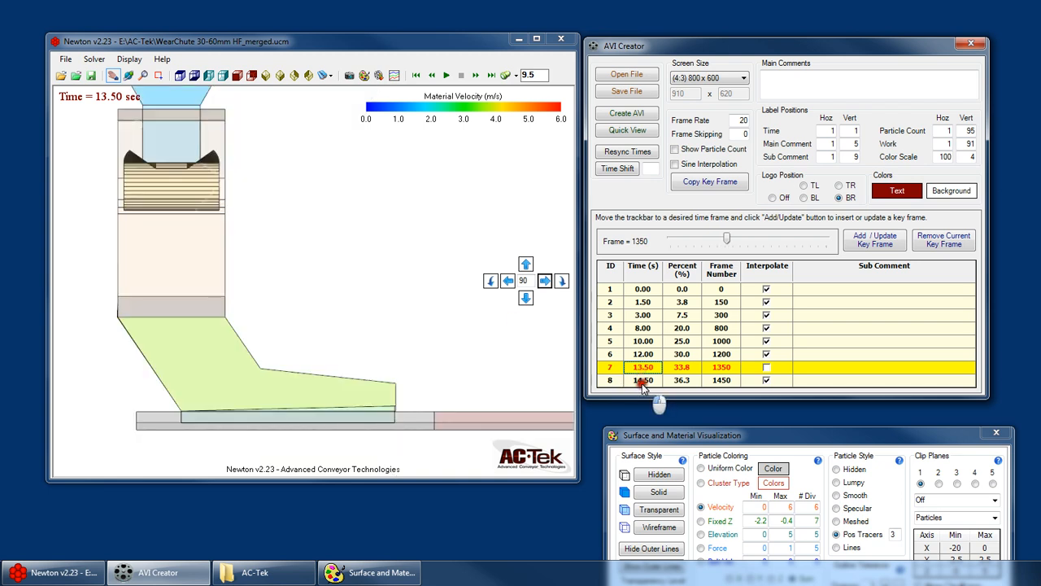
pyautogui.click(642, 381)
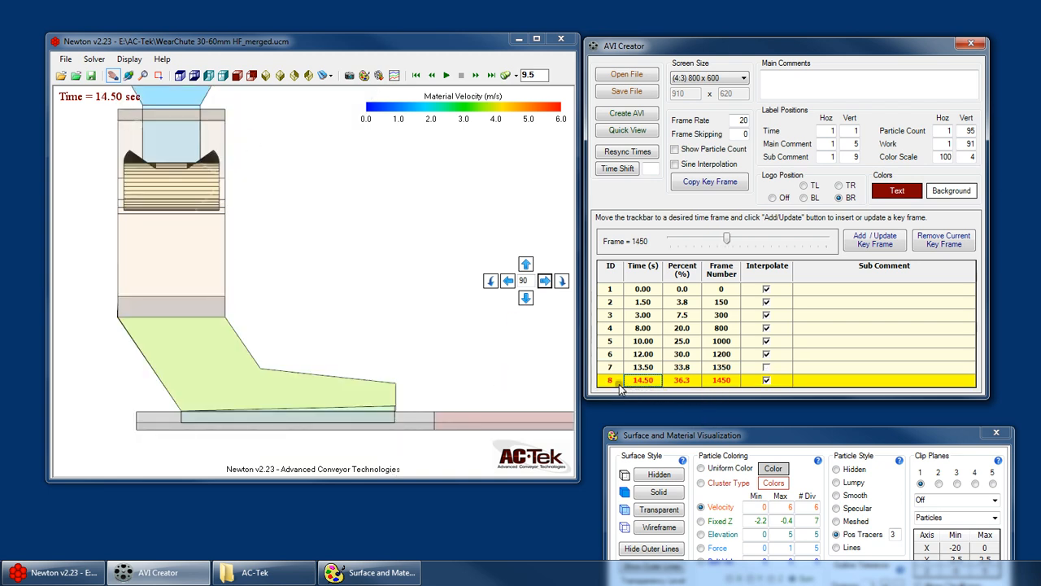
# Step: Add a ninth key frame after 14.50 seconds with the same view and set its time to 17 seconds
pyautogui.moveTo(726, 239); pyautogui.dragTo(742, 238)
pyautogui.click(879, 240)
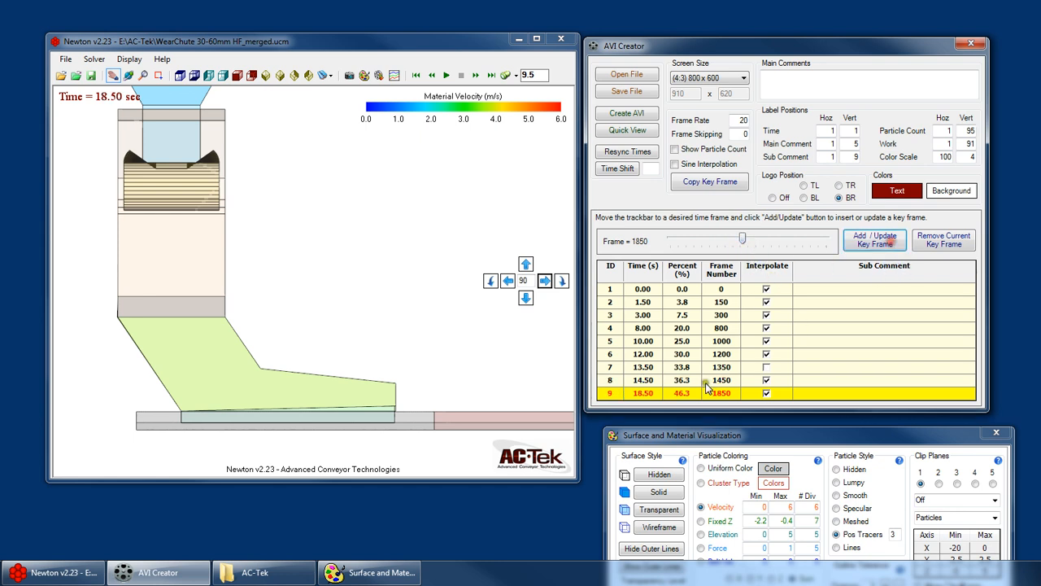
pyautogui.click(641, 393)
pyautogui.write('17')
pyautogui.press('Return')
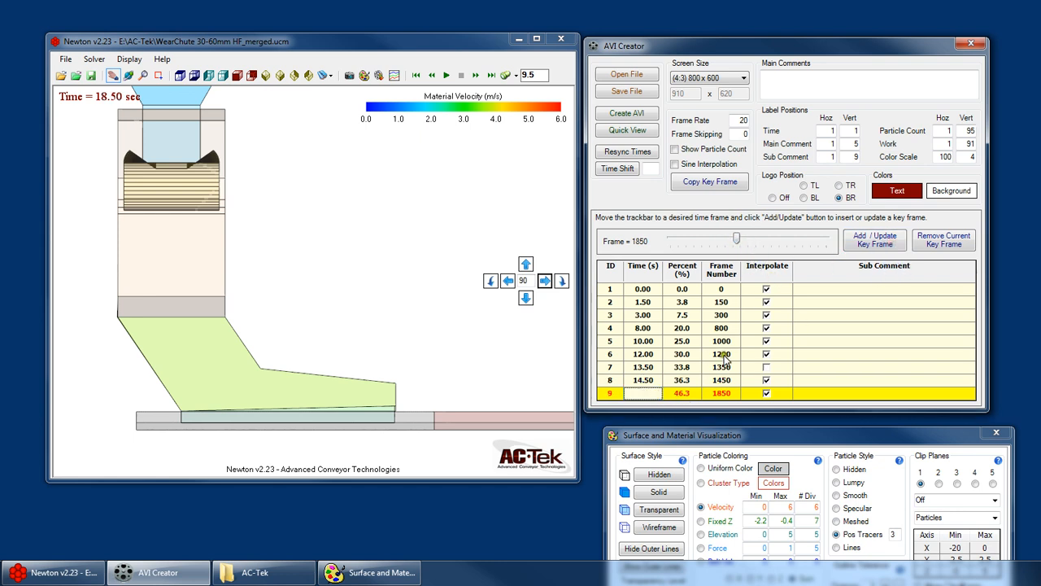
# Step: Run a quick preview of the whole animation and compare the view and surface transparency of the 13.50- and 14.50-second key frames
pyautogui.click(641, 119)
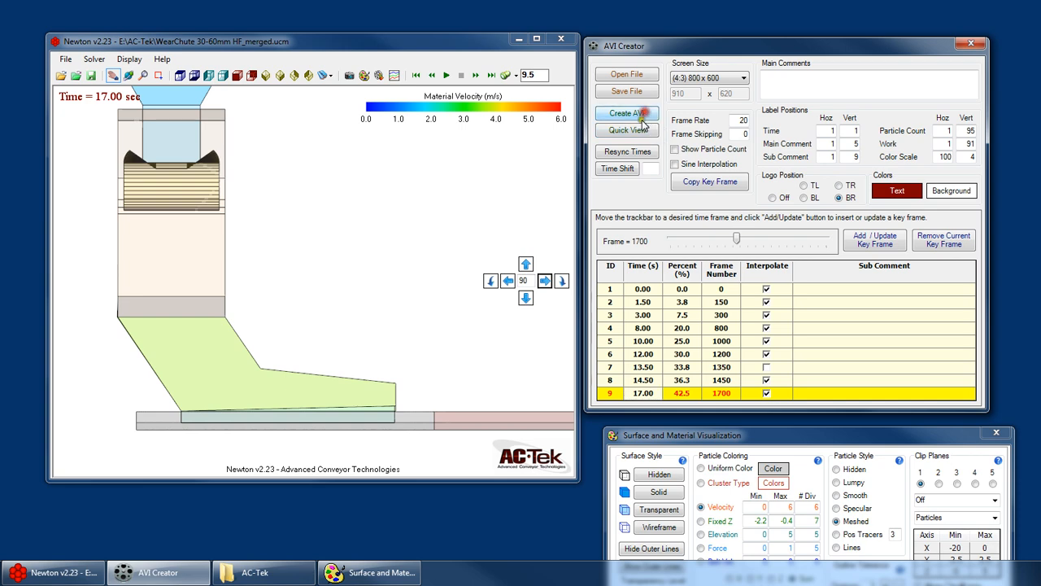
pyautogui.click(996, 425)
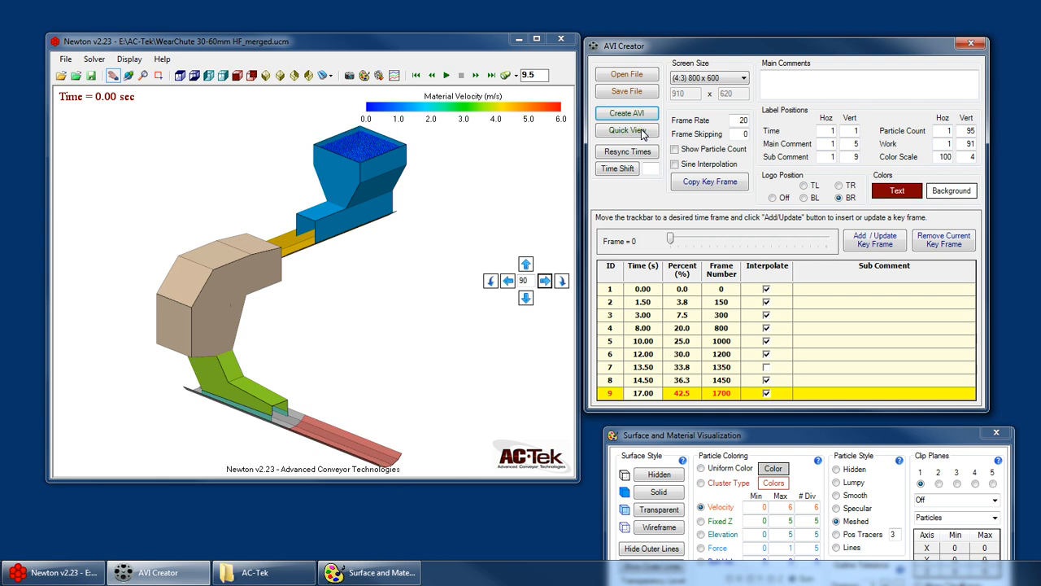
pyautogui.click(632, 131)
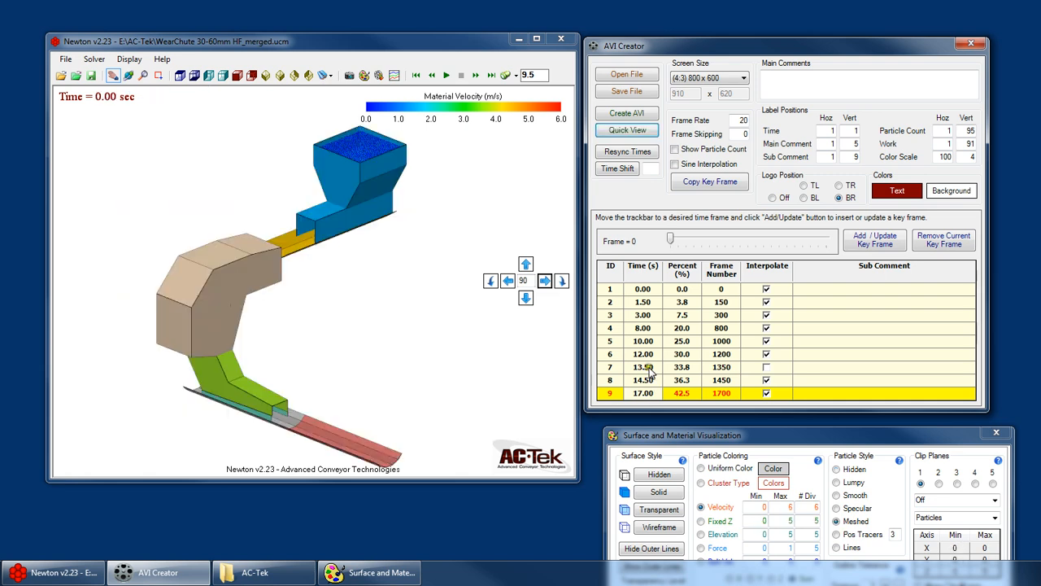
pyautogui.click(644, 368)
pyautogui.click(645, 380)
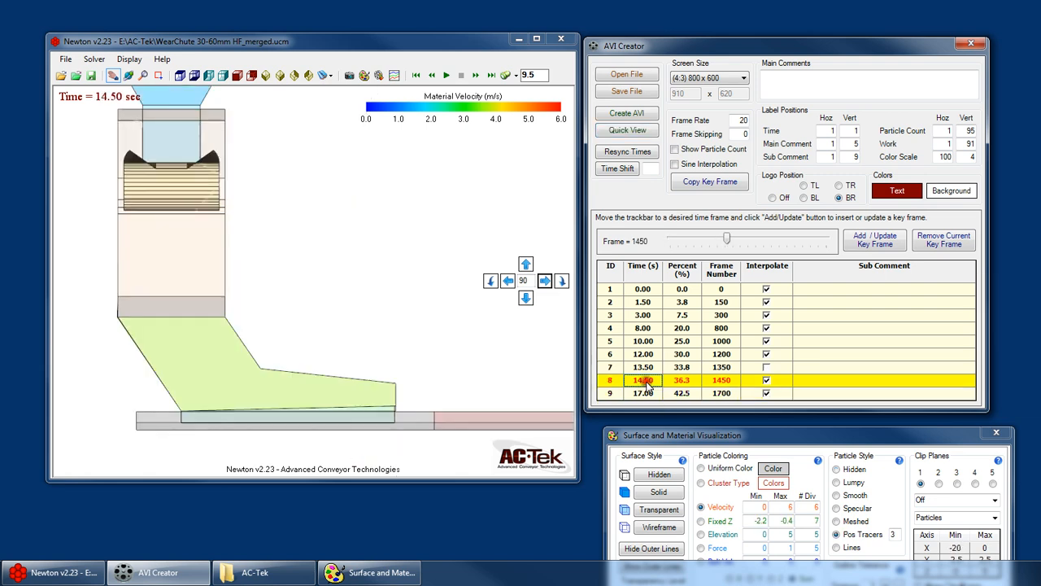
pyautogui.click(644, 369)
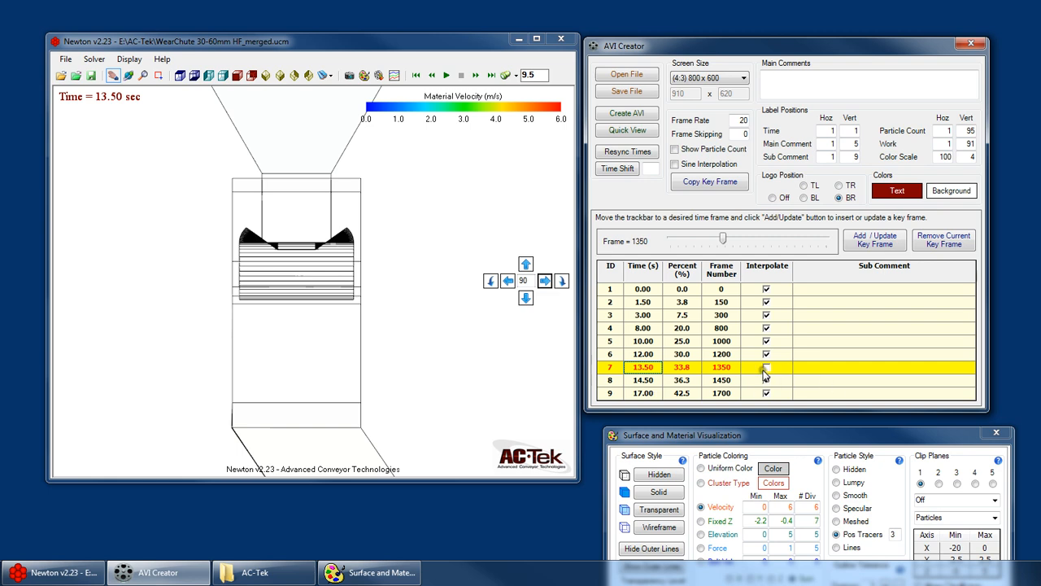
pyautogui.click(643, 380)
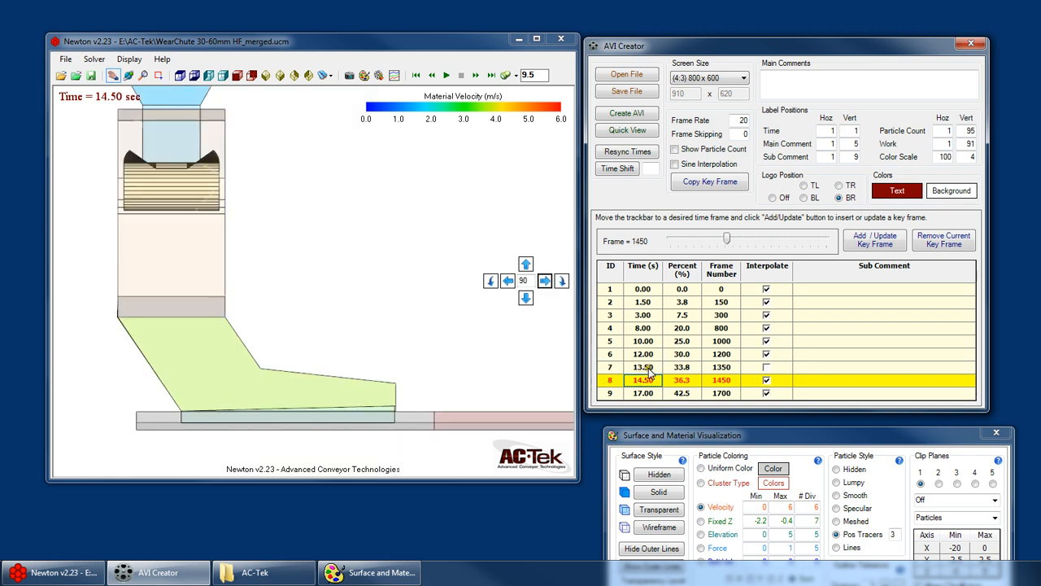
pyautogui.click(644, 368)
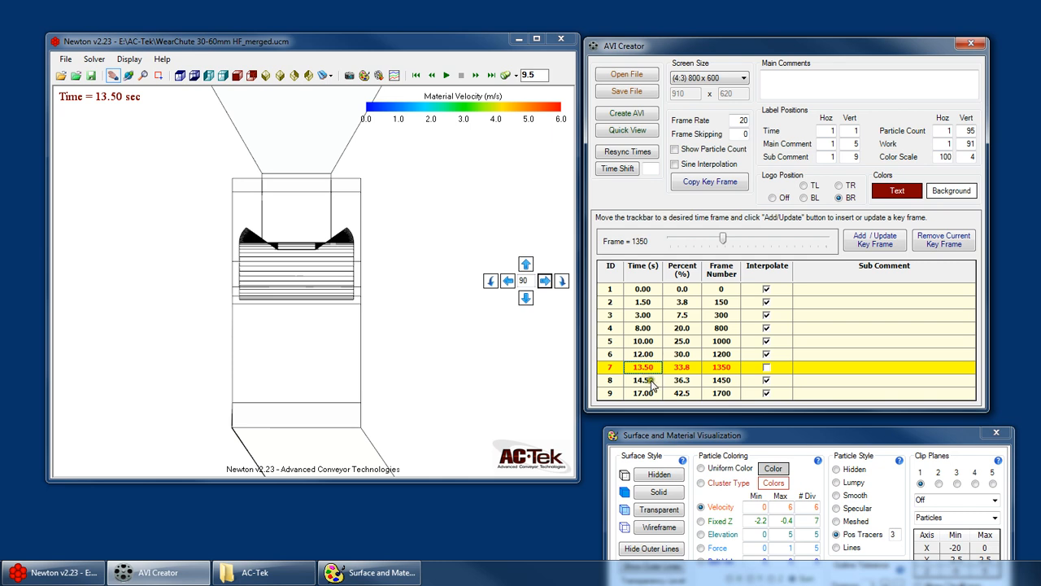
# Step: Turn interpolation back on for the 13.50-second key frame, update it, and load the 14.50- and 17.00-second key frames
pyautogui.click(767, 371)
pyautogui.click(765, 371)
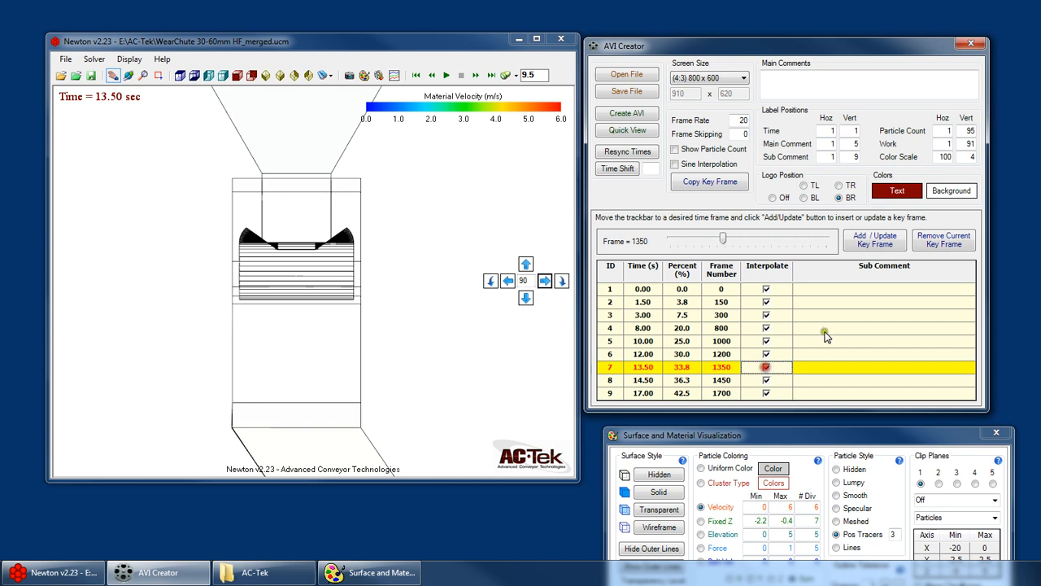
pyautogui.click(875, 239)
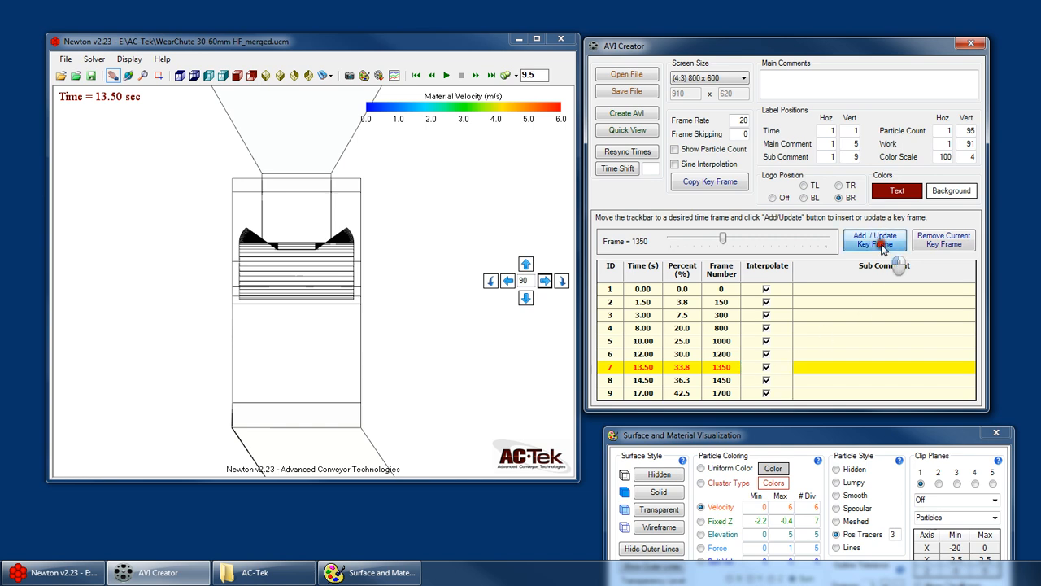
pyautogui.click(643, 383)
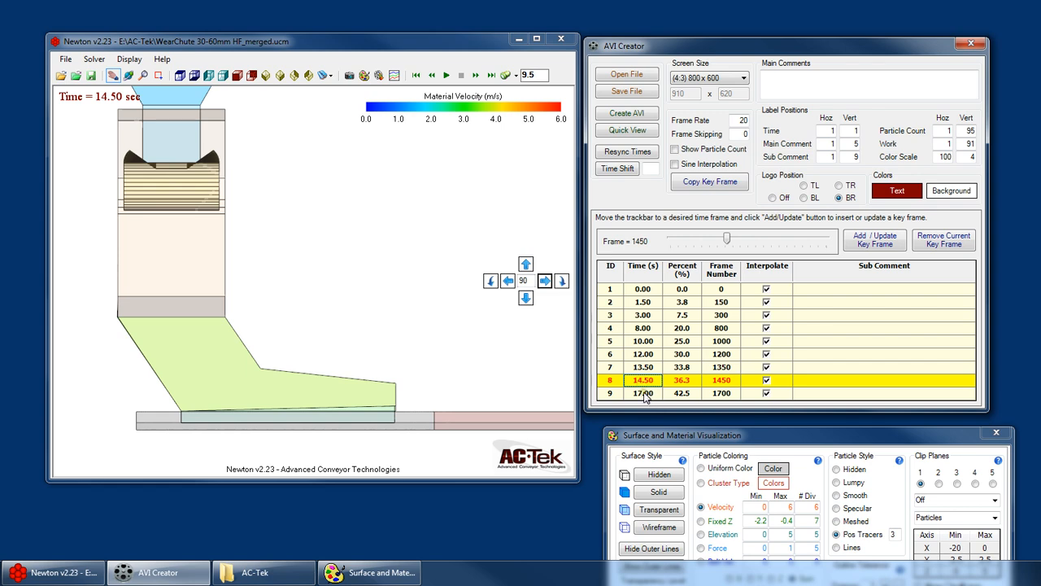
pyautogui.click(643, 393)
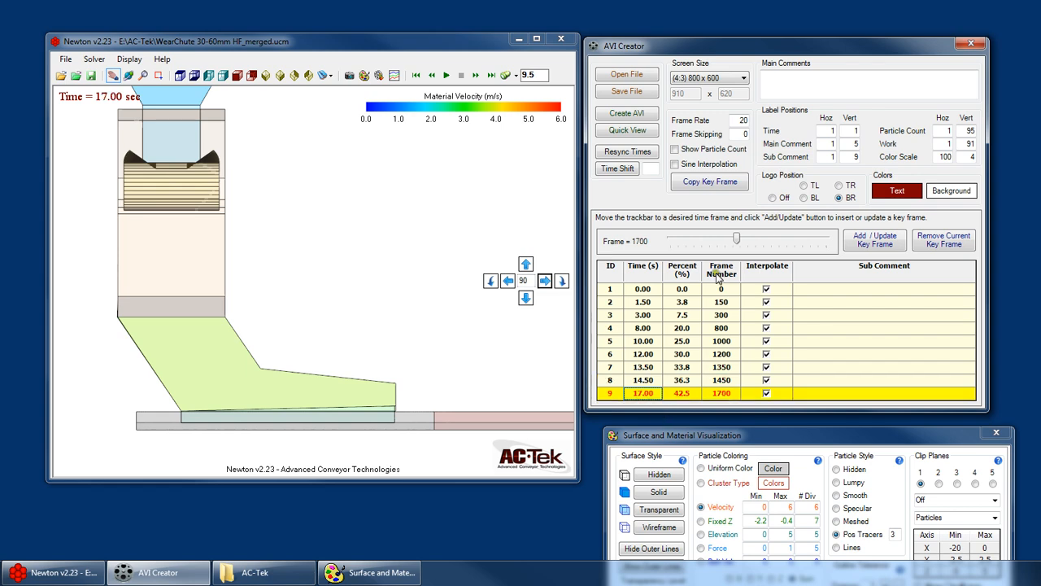
# Step: Display the Work settings in the Surface and Material Visualization window, keeping the AVI Creator key frame list in view
pyautogui.moveTo(810, 439); pyautogui.dragTo(778, 200)
pyautogui.click(648, 381)
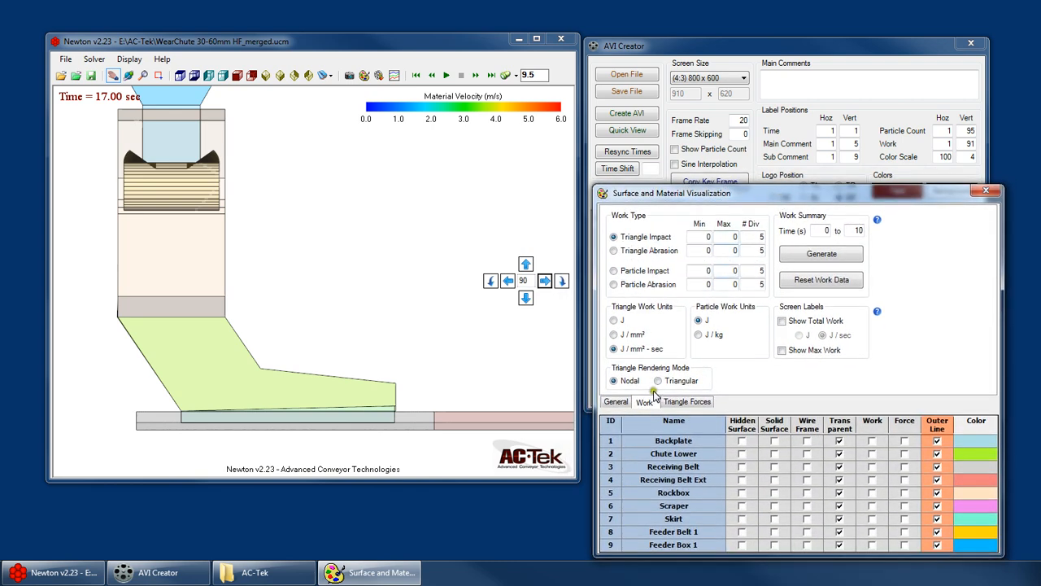
pyautogui.moveTo(690, 188); pyautogui.dragTo(704, 451)
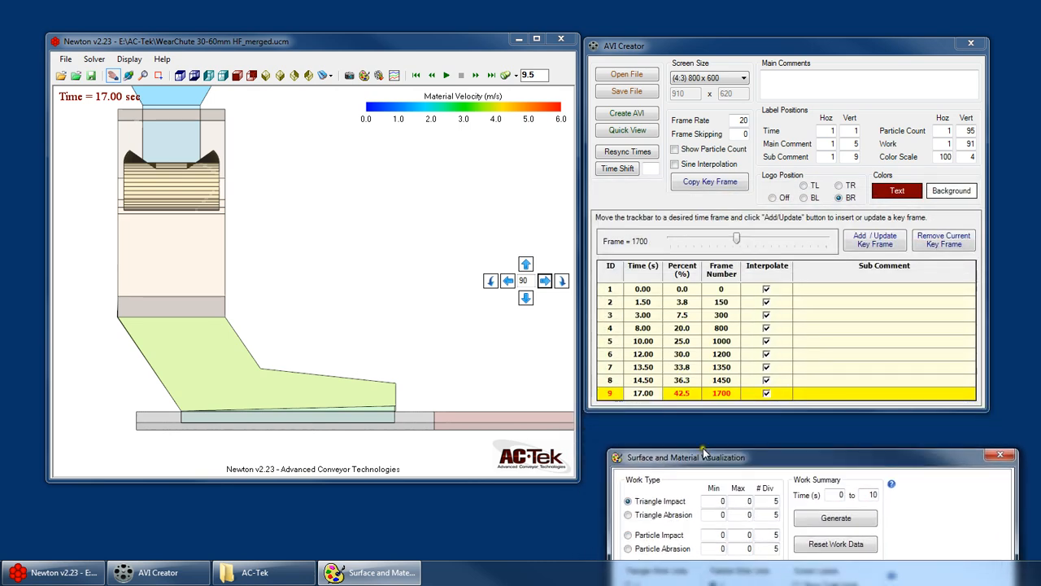
# Step: Review the saved views of key frames 4, 7 and 8 in the key frame list
pyautogui.click(643, 327)
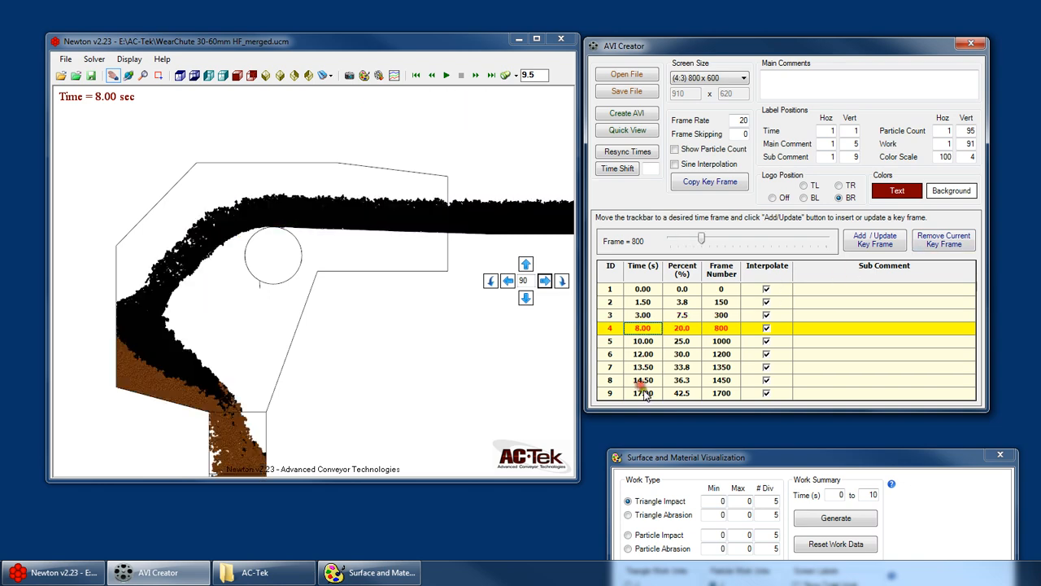
pyautogui.click(684, 383)
pyautogui.click(646, 380)
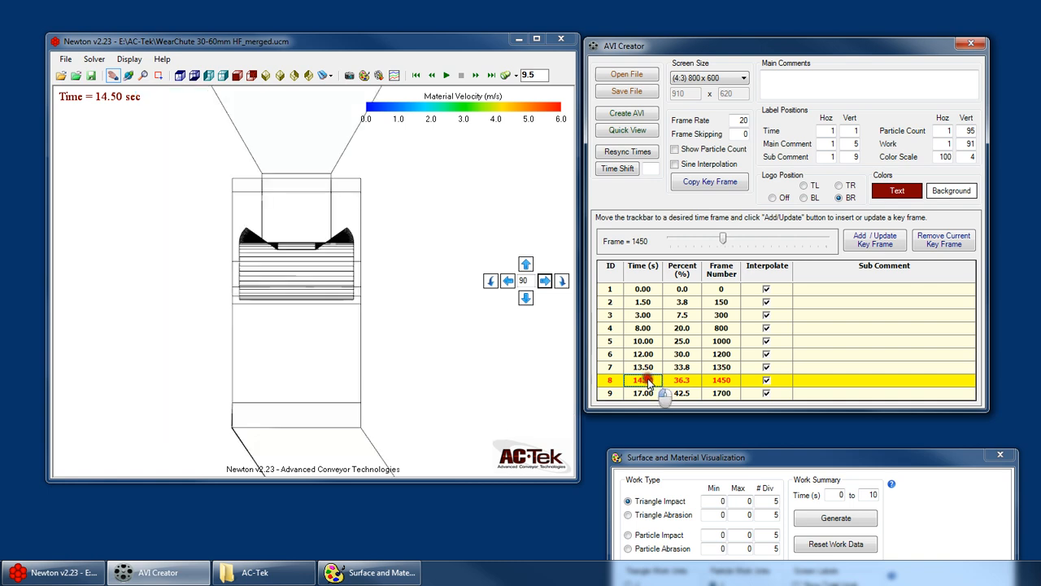
pyautogui.click(643, 367)
pyautogui.click(645, 379)
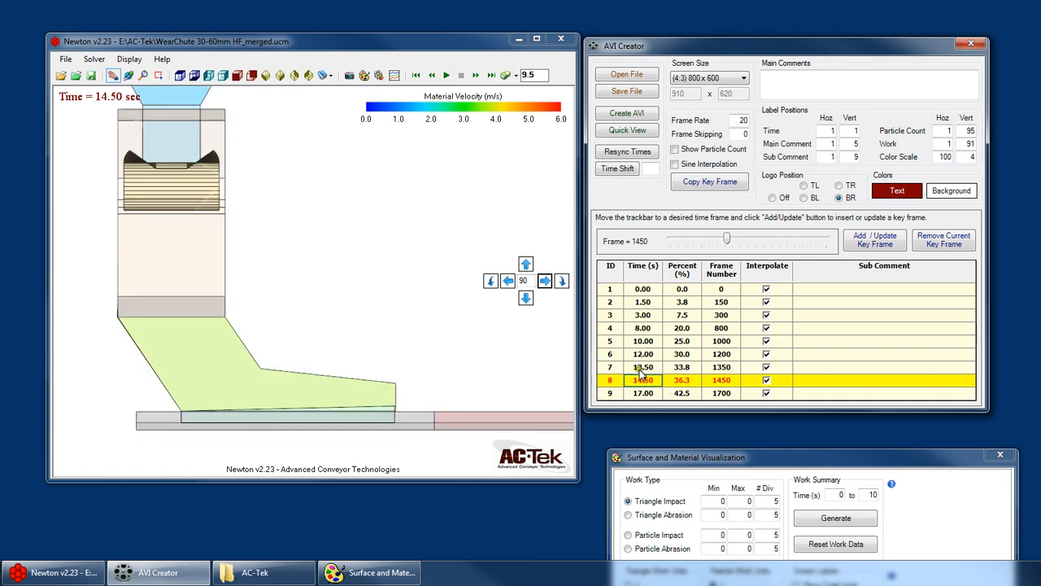
# Step: Remove the key frames at 17.00 s and 14.50 s
pyautogui.click(732, 393)
pyautogui.click(916, 250)
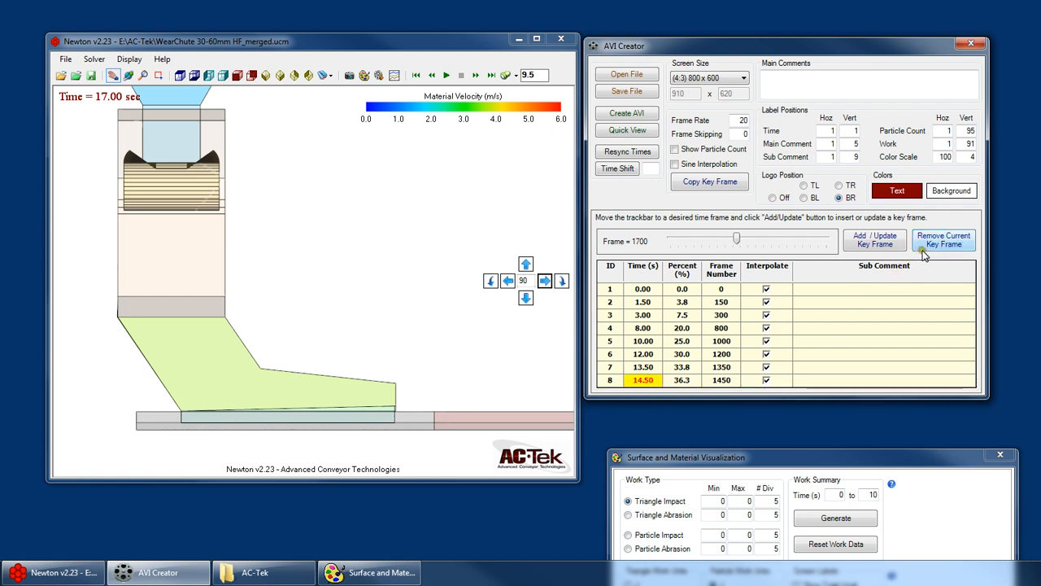
pyautogui.click(939, 245)
# Step: Add a key frame based on the 13.50 s view and set its time to 15 s
pyautogui.click(647, 366)
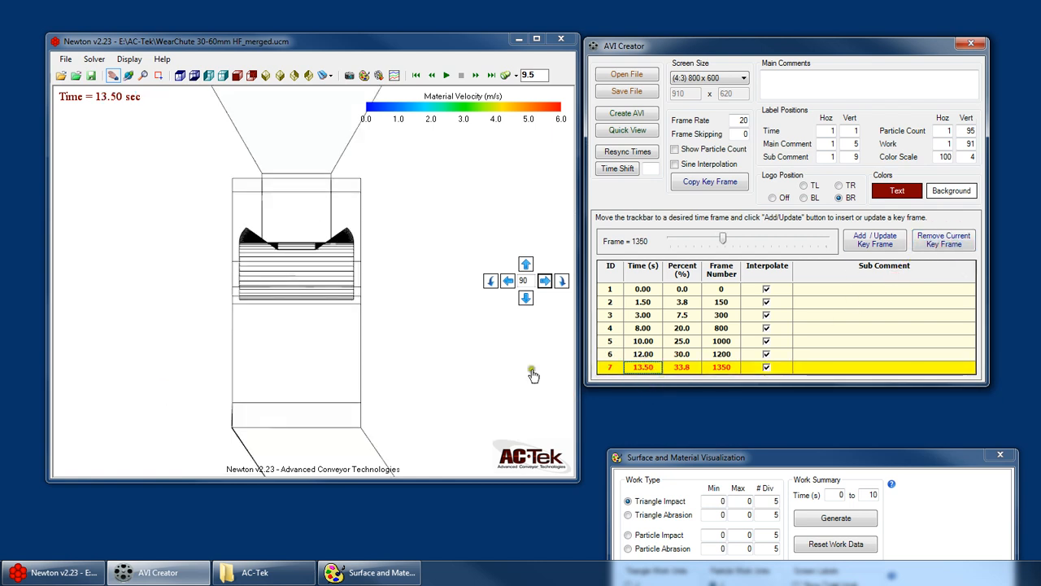
pyautogui.click(729, 239)
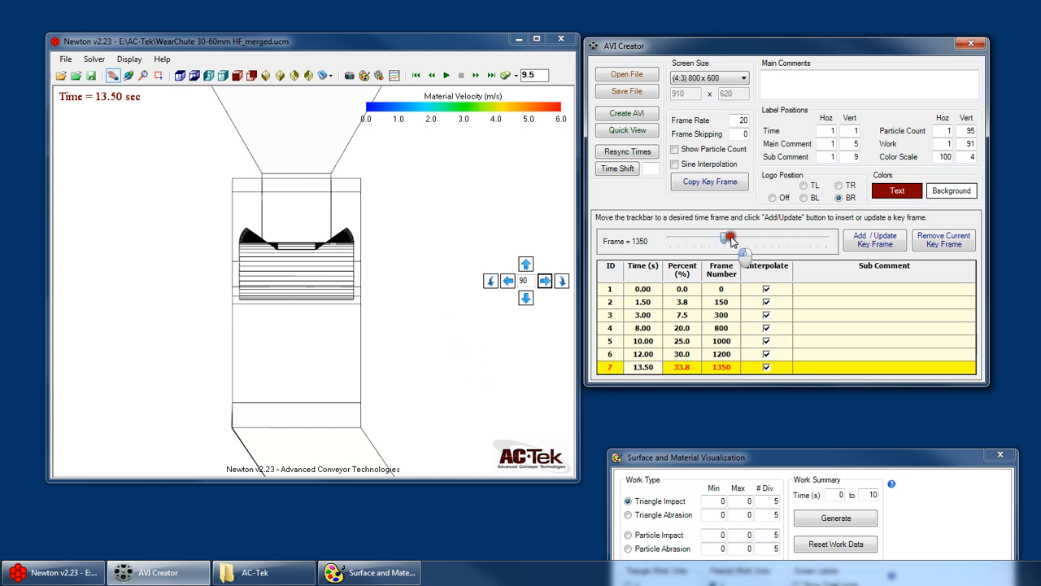
pyautogui.moveTo(730, 239); pyautogui.dragTo(735, 239)
pyautogui.click(876, 240)
pyautogui.click(644, 380)
pyautogui.click(645, 380)
pyautogui.write('1')
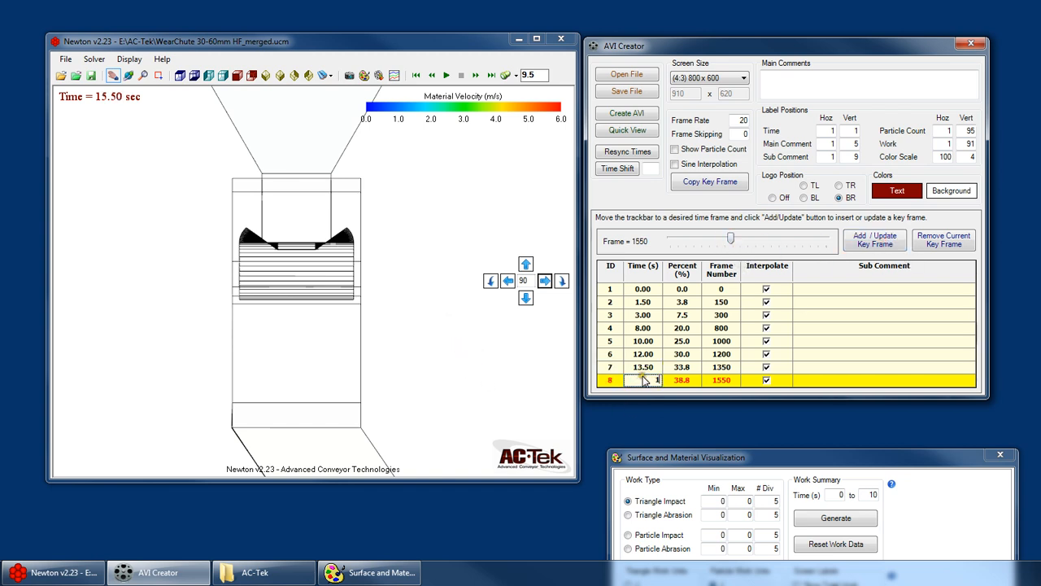
pyautogui.write('5')
pyautogui.press('Return')
# Step: Rotate the model to the side view with the transfer chute ahead of the feeder belt, zoomed in on the chute
pyautogui.rightClick(301, 267)
pyautogui.click(335, 294)
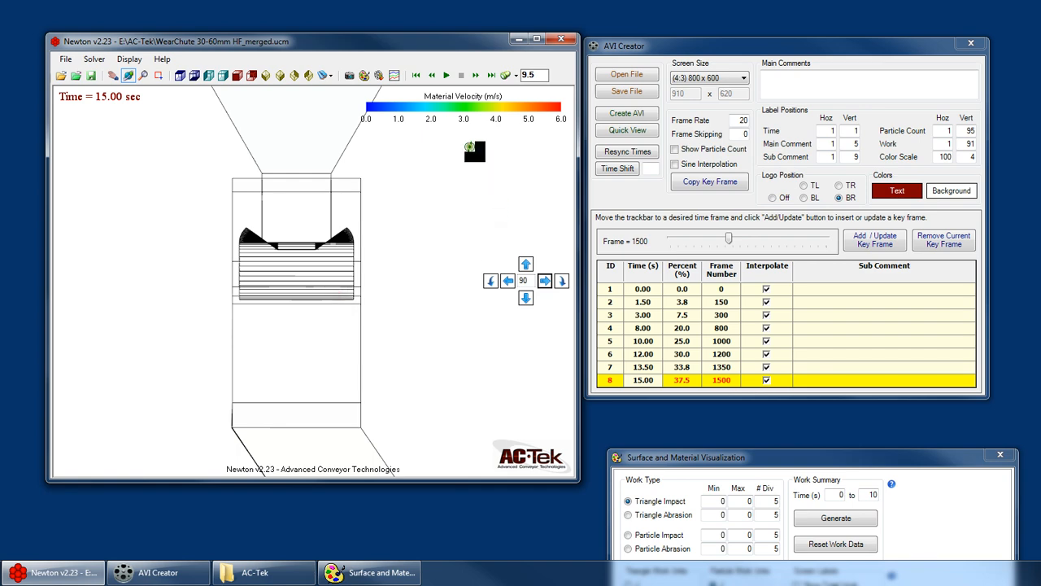
pyautogui.click(209, 76)
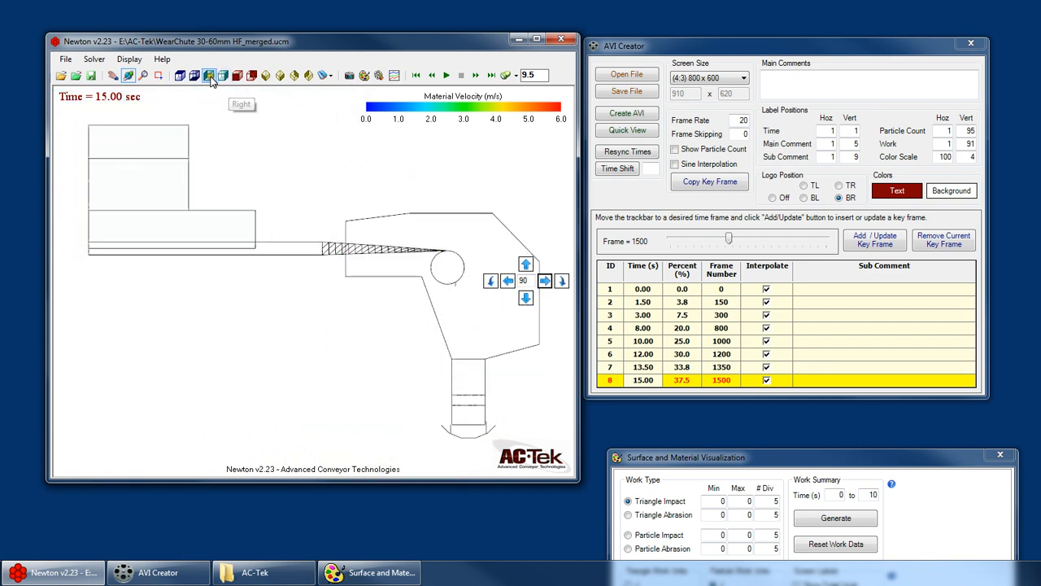
pyautogui.click(211, 78)
pyautogui.moveTo(356, 363); pyautogui.dragTo(174, 352)
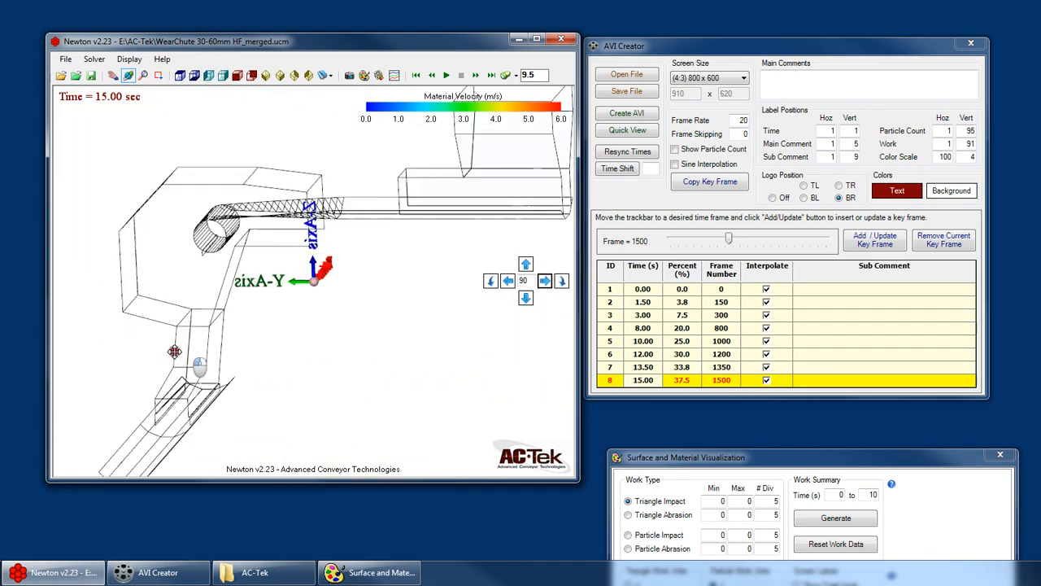
pyautogui.click(209, 75)
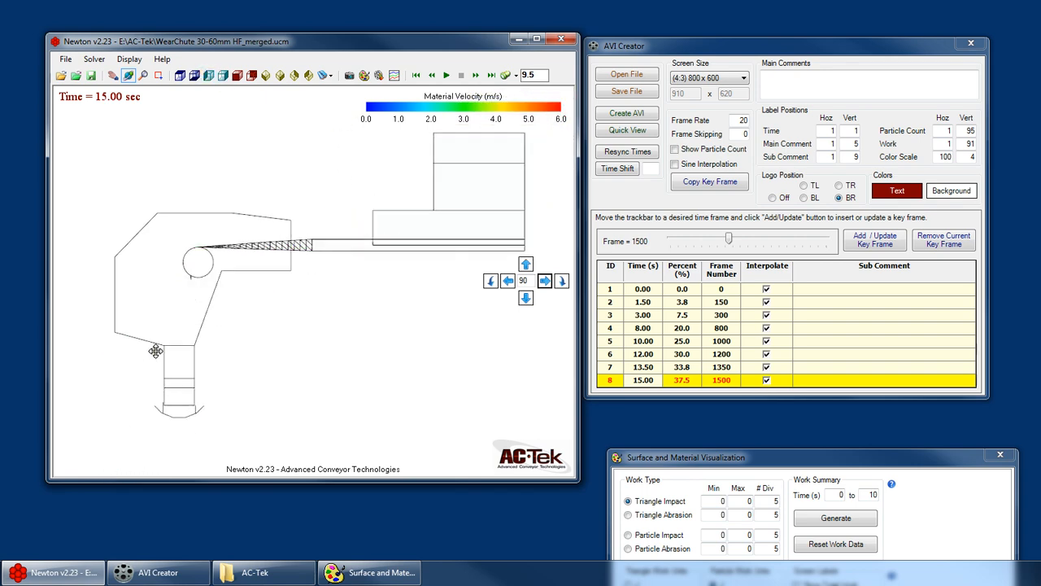
pyautogui.scroll(7, 62, 366)
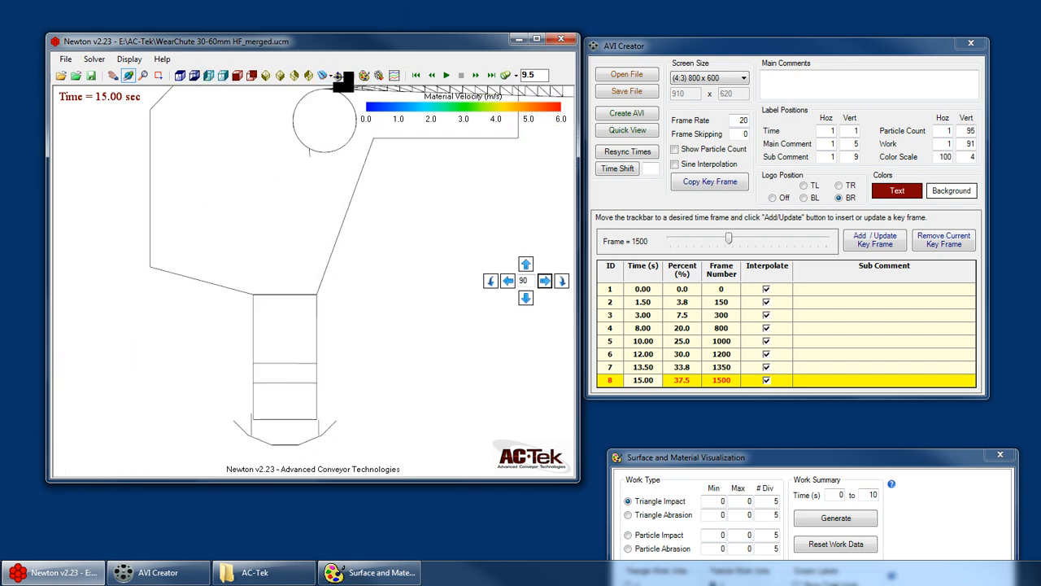
# Step: Turn on the Work display for the Backplate surface and frame the Backplate closely in the model view
pyautogui.moveTo(828, 465); pyautogui.dragTo(831, 190)
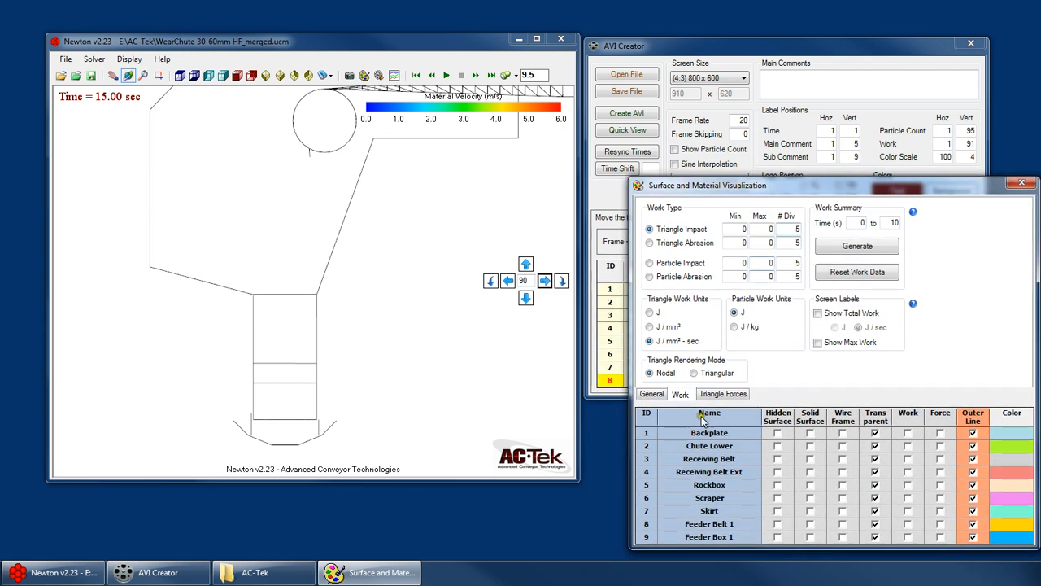
pyautogui.click(908, 434)
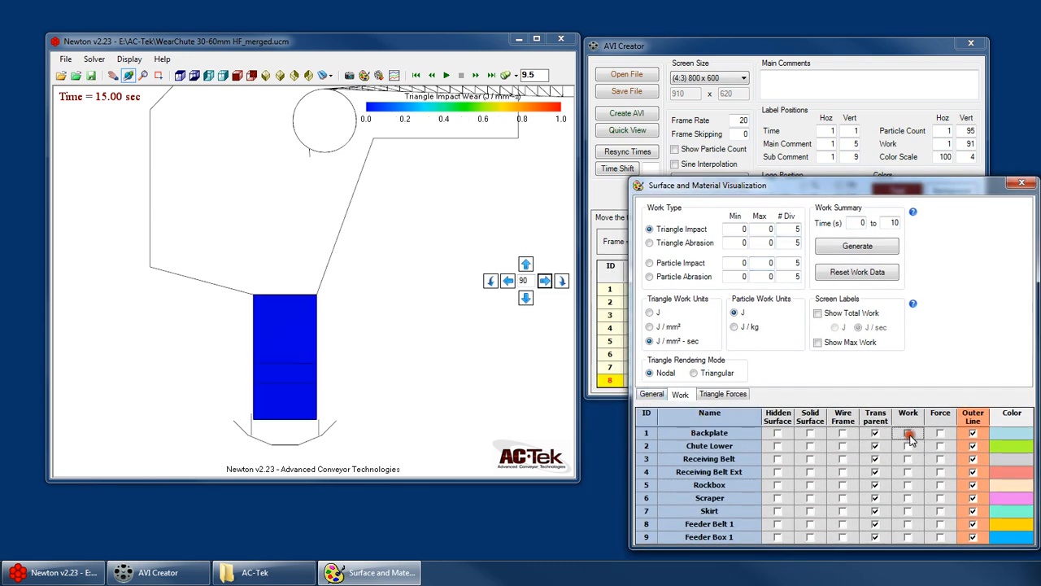
pyautogui.rightClick(351, 194)
pyautogui.click(374, 217)
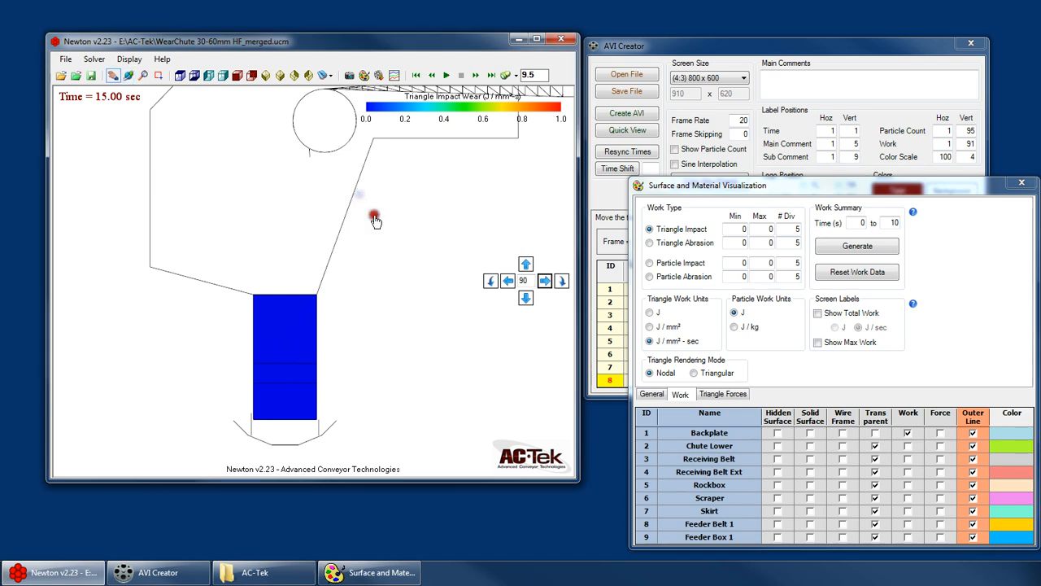
pyautogui.moveTo(354, 250)
pyautogui.mouseDown()
pyautogui.moveTo(366, 241)
pyautogui.moveTo(335, 253)
pyautogui.mouseUp()
pyautogui.scroll(2, 340, 244)
pyautogui.scroll(1, 326, 302)
pyautogui.moveTo(327, 306)
pyautogui.mouseDown()
pyautogui.moveTo(349, 290)
pyautogui.moveTo(331, 289)
pyautogui.mouseUp()
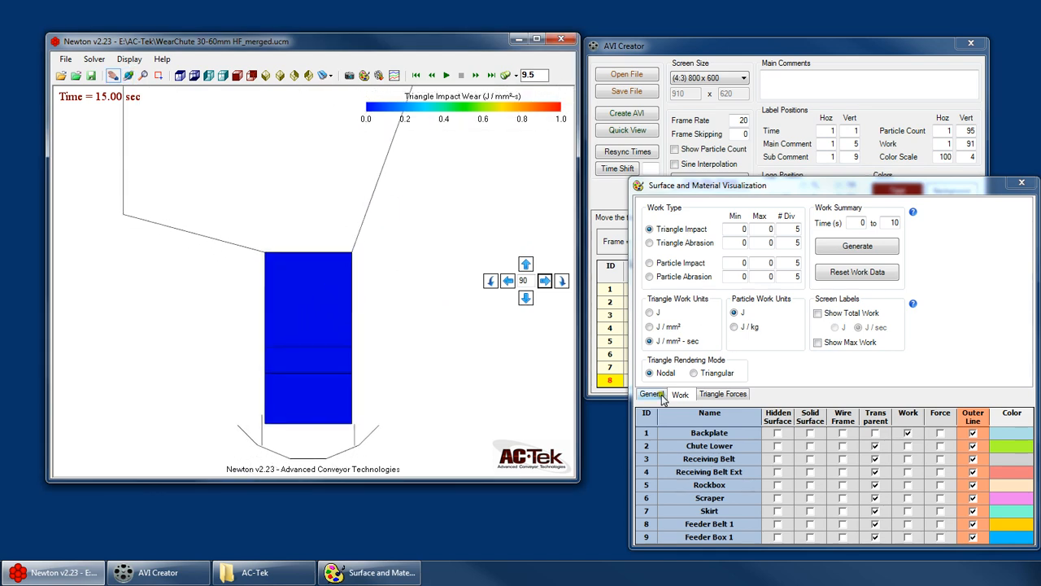
# Step: Play the simulation briefly to generate impact wear on the Backplate, and set the particle style to Hidden
pyautogui.click(652, 394)
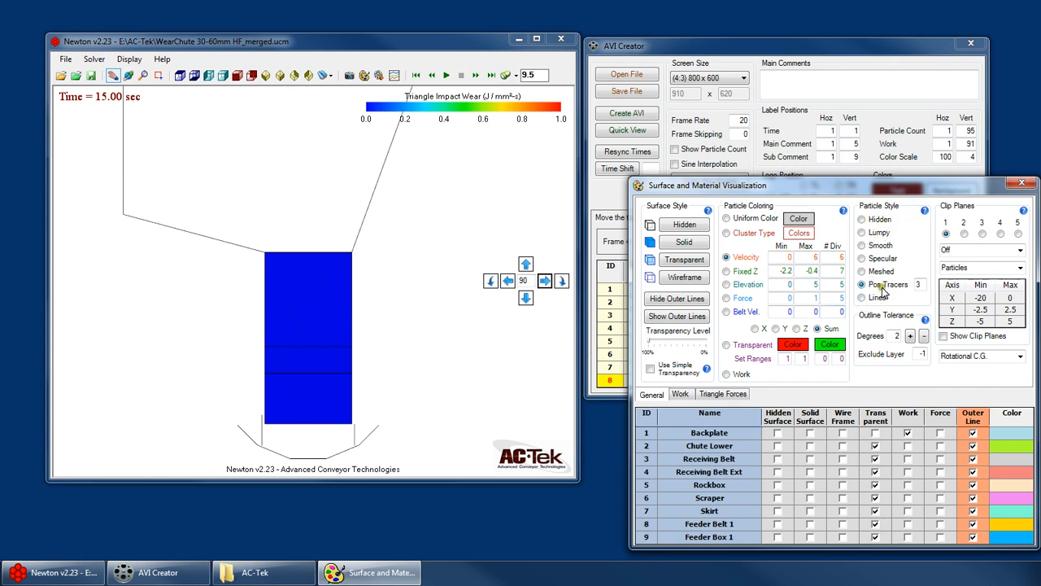
pyautogui.click(445, 75)
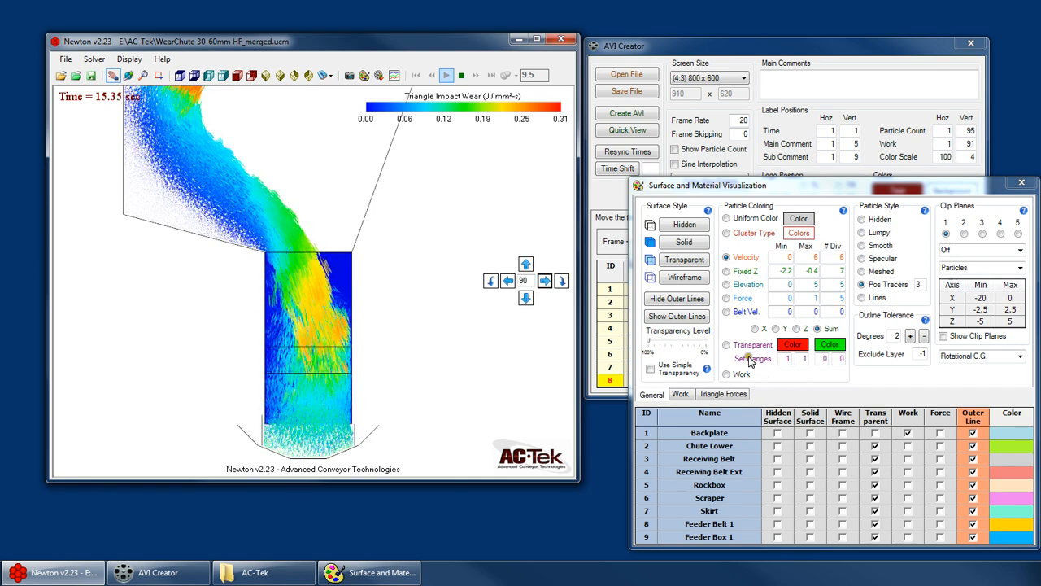
pyautogui.click(462, 75)
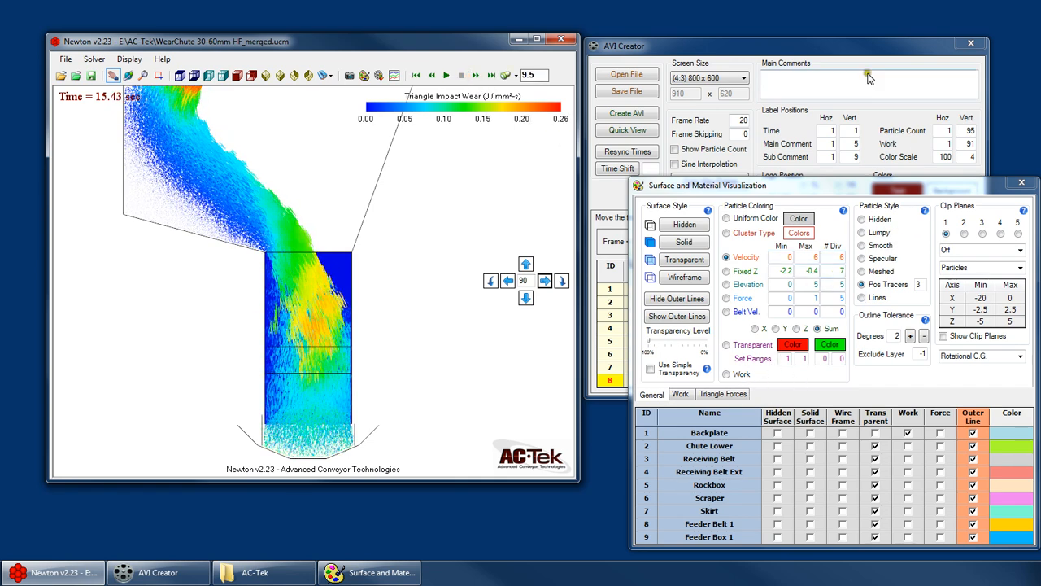
pyautogui.click(877, 220)
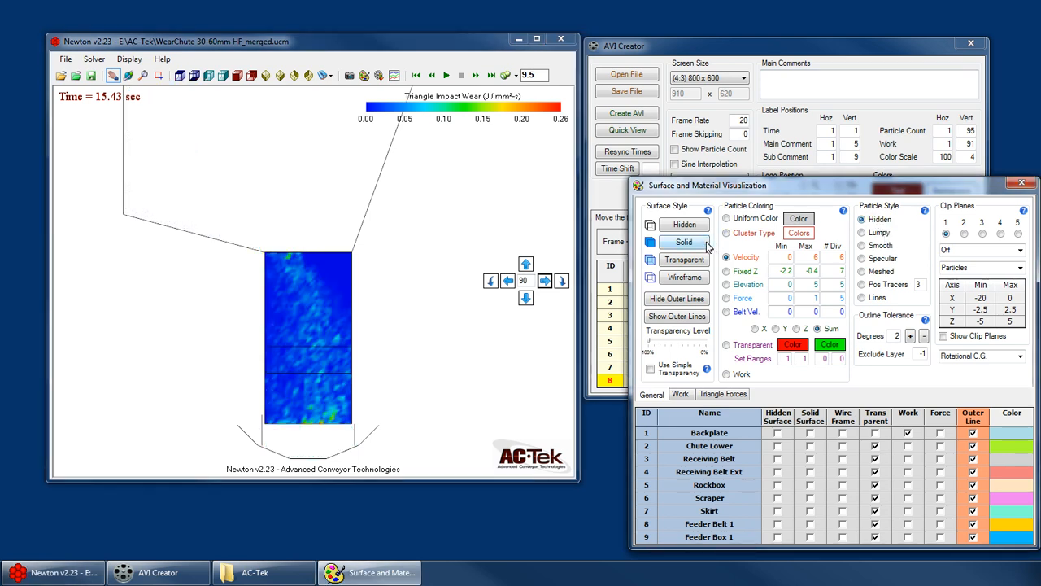
# Step: Add a key frame from the current wear view and remove the earlier key frame at 15.00 s
pyautogui.click(791, 45)
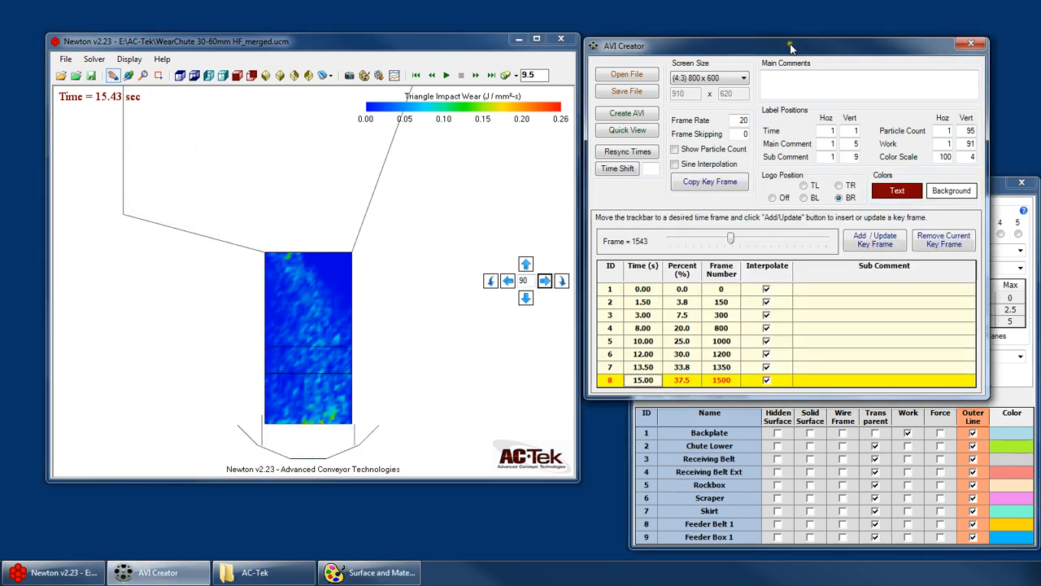
pyautogui.click(866, 232)
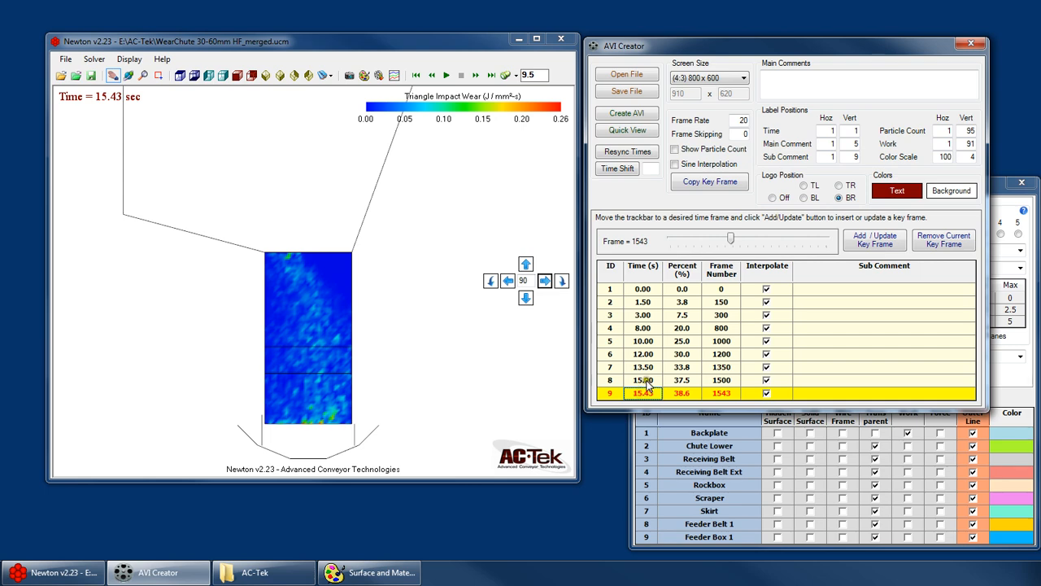
pyautogui.click(758, 380)
pyautogui.click(944, 241)
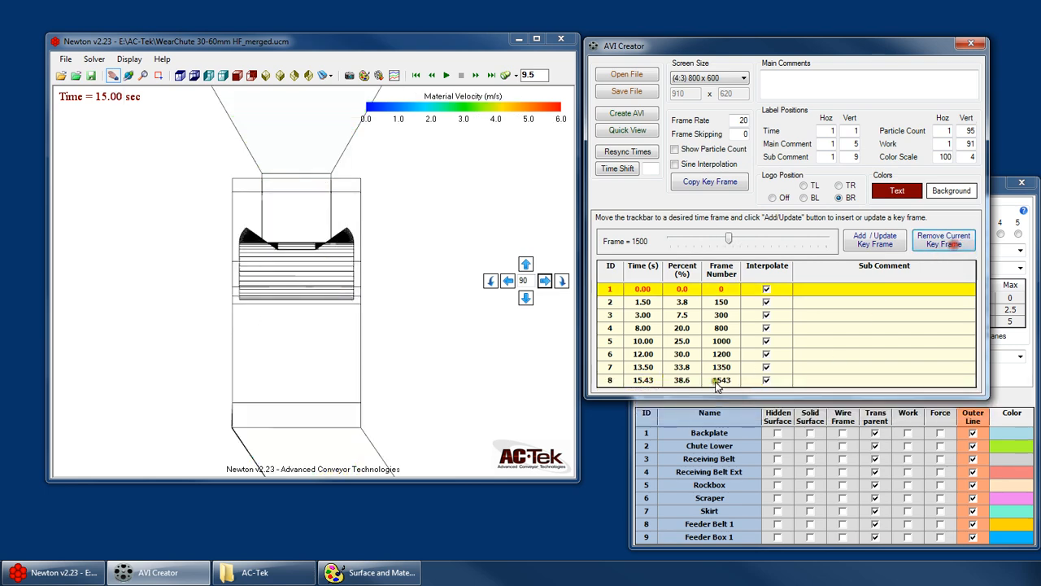
# Step: Set the time of the last key frame to 15 s
pyautogui.click(643, 378)
pyautogui.click(642, 376)
pyautogui.press('Return')
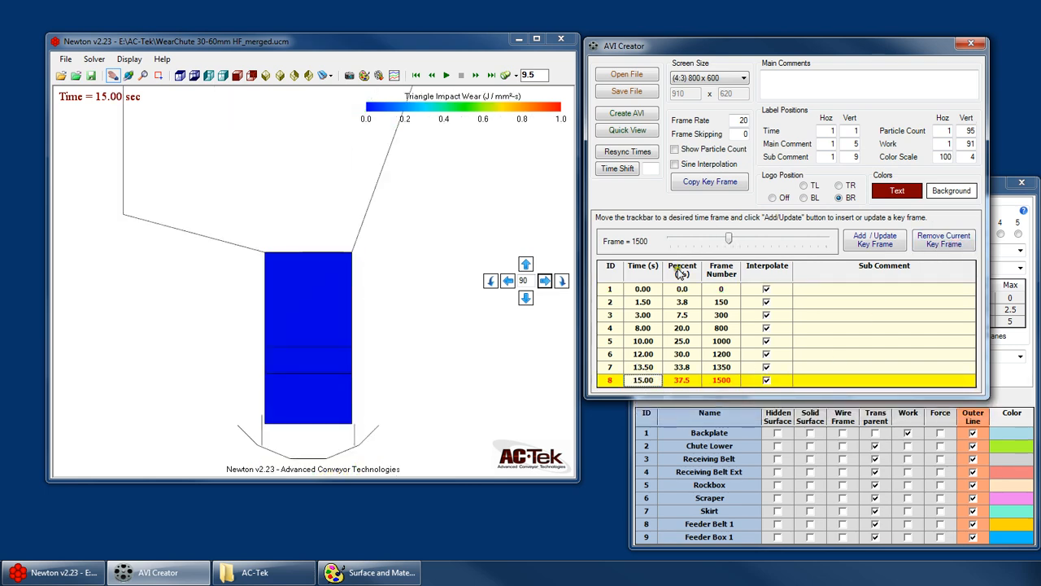
# Step: Compare the saved views of key frames 7 and 8 and check the Backplate's surface display settings
pyautogui.click(649, 366)
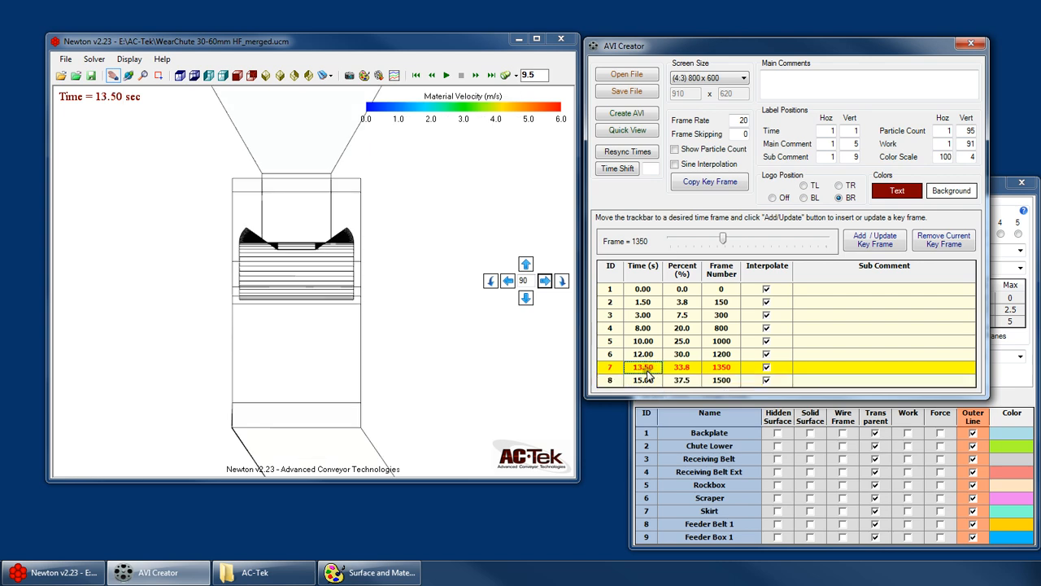
pyautogui.click(649, 380)
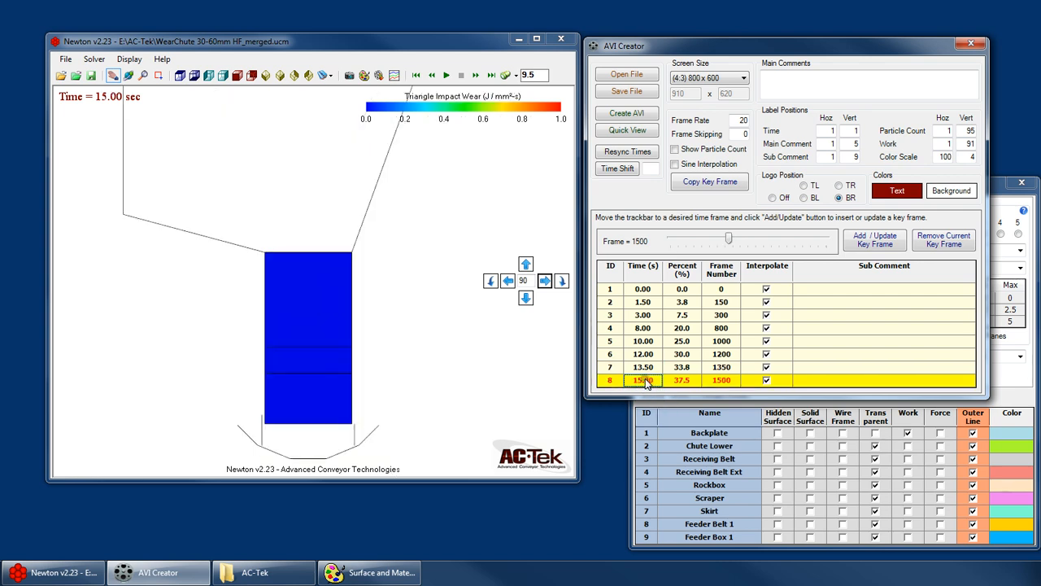
pyautogui.click(1011, 377)
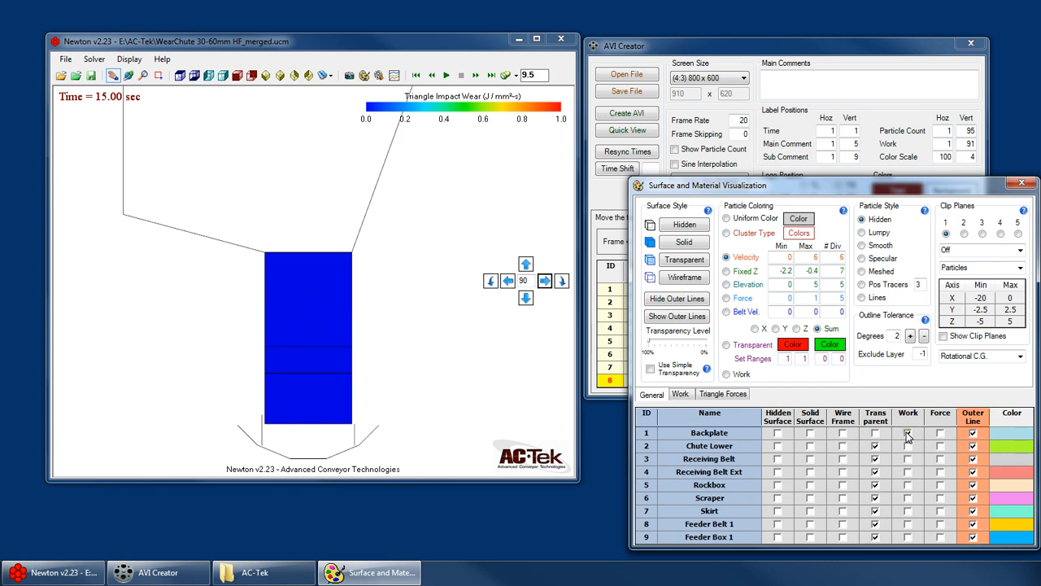
# Step: Add a key frame with the Backplate wear view and set its time to 18 s
pyautogui.click(805, 46)
pyautogui.moveTo(729, 242); pyautogui.dragTo(738, 242)
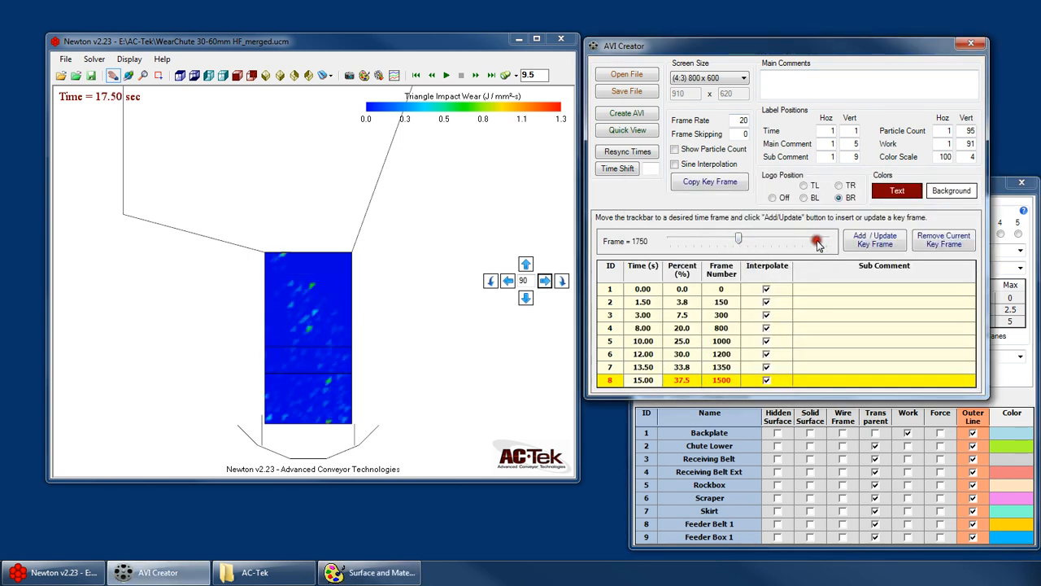
pyautogui.click(875, 239)
pyautogui.write('187')
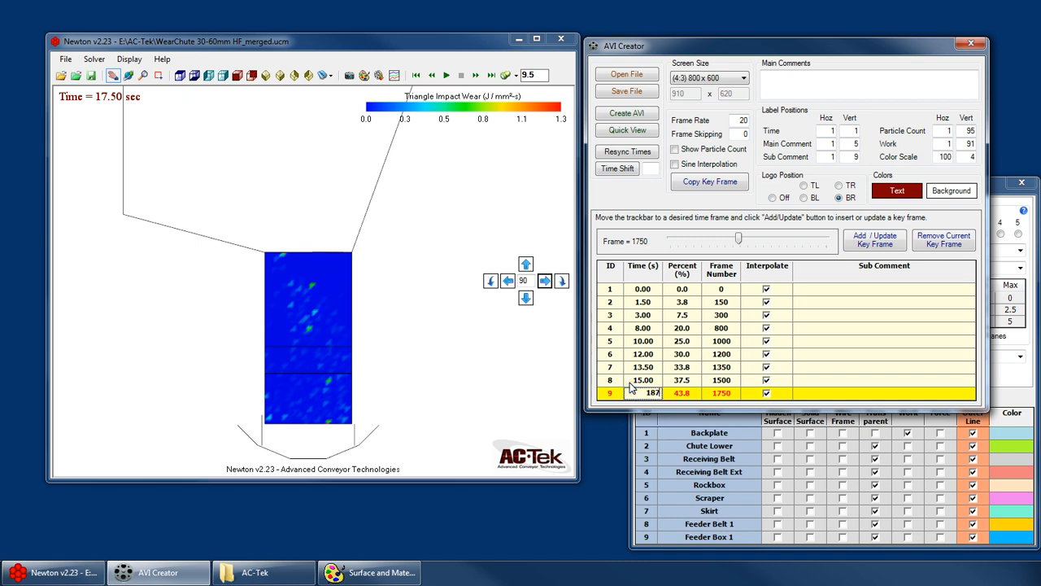
pyautogui.press('Return')
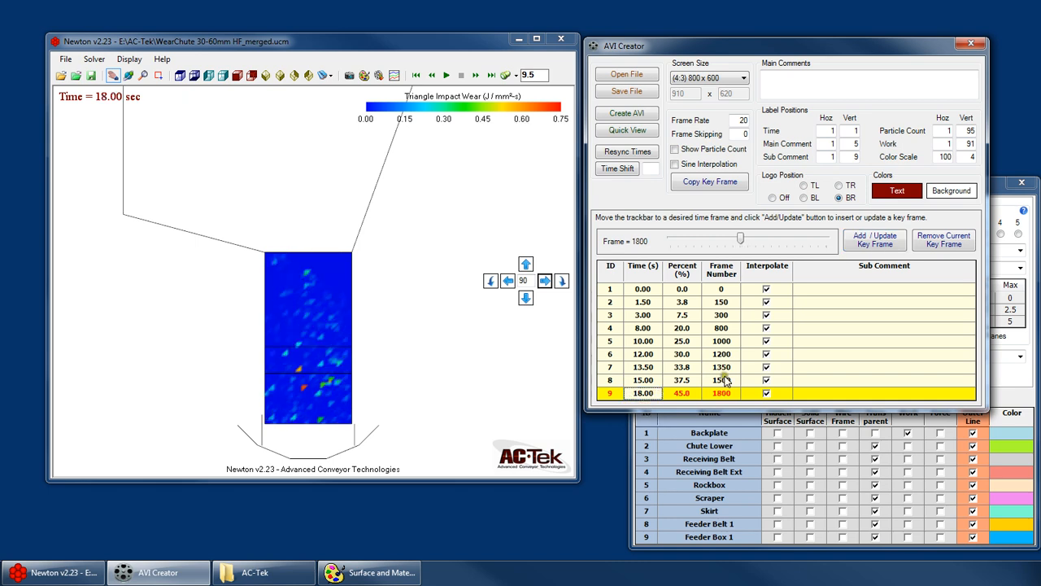
# Step: Switch between the 15 s and 18 s key frames to compare the Backplate's impact wear
pyautogui.click(648, 379)
pyautogui.click(647, 392)
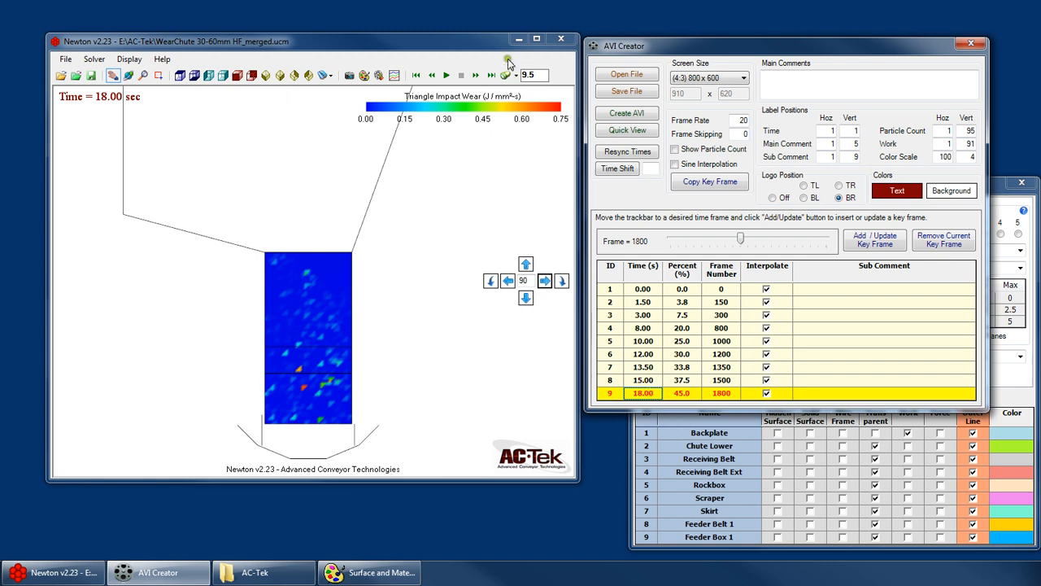
pyautogui.click(639, 380)
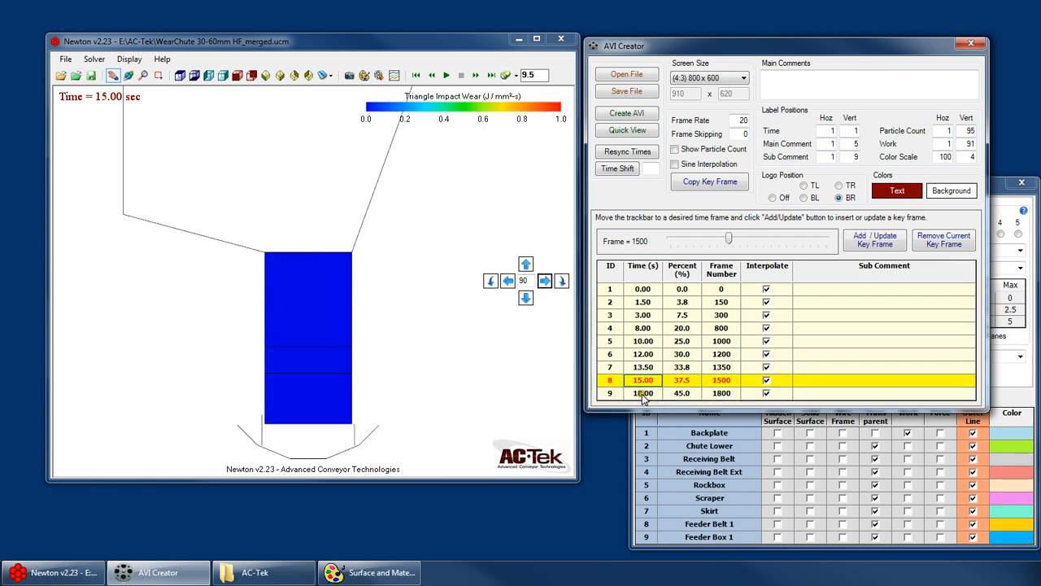
pyautogui.click(642, 394)
pyautogui.click(643, 381)
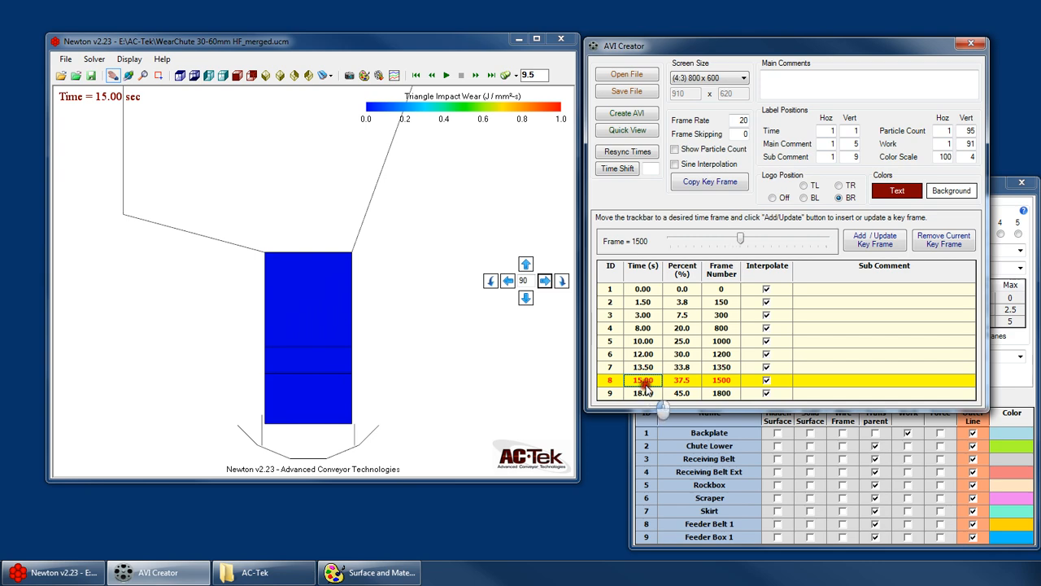
# Step: Select the 15 s key frame and generate the Backplate's work summary from 15 to 18 s
pyautogui.click(642, 394)
pyautogui.click(643, 381)
pyautogui.click(647, 394)
pyautogui.click(650, 382)
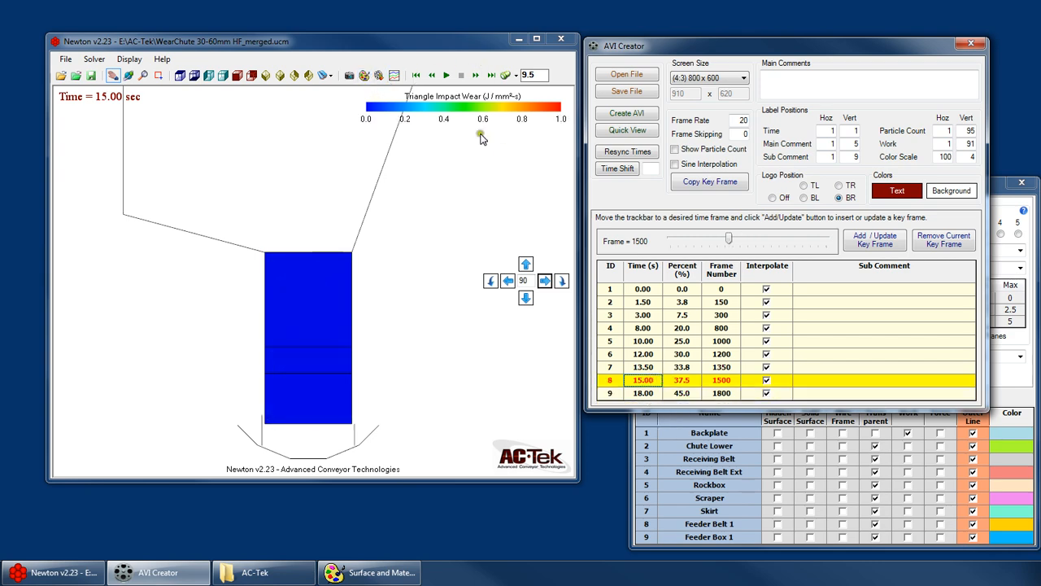
pyautogui.click(1026, 393)
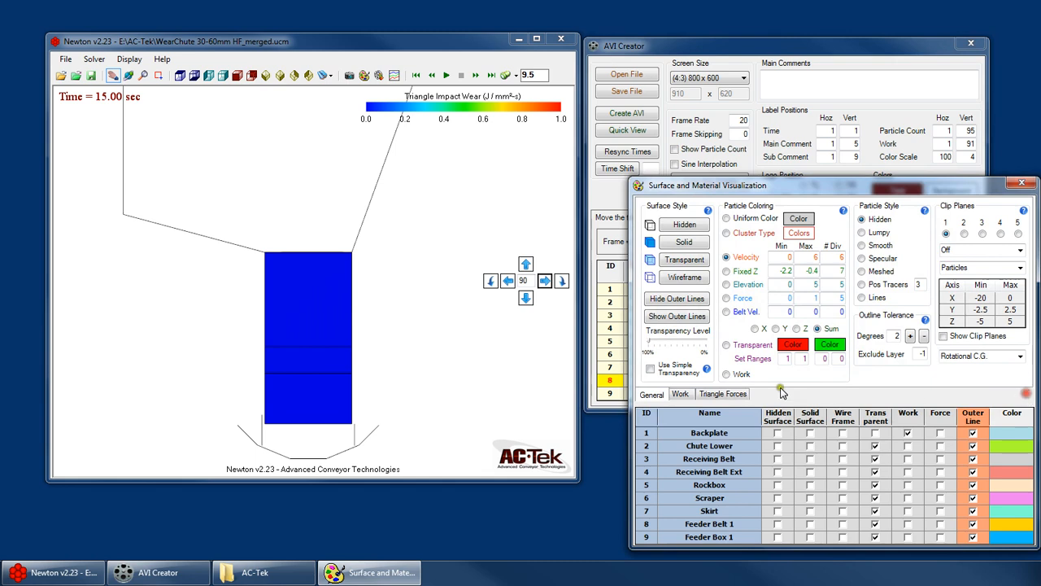
pyautogui.click(680, 395)
pyautogui.click(895, 223)
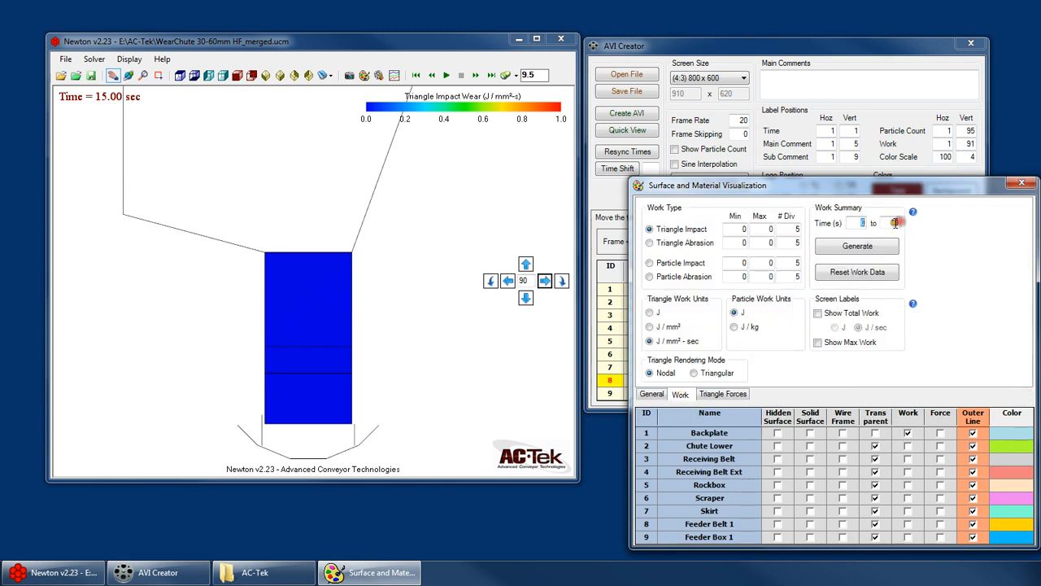
pyautogui.press('BackSpace')
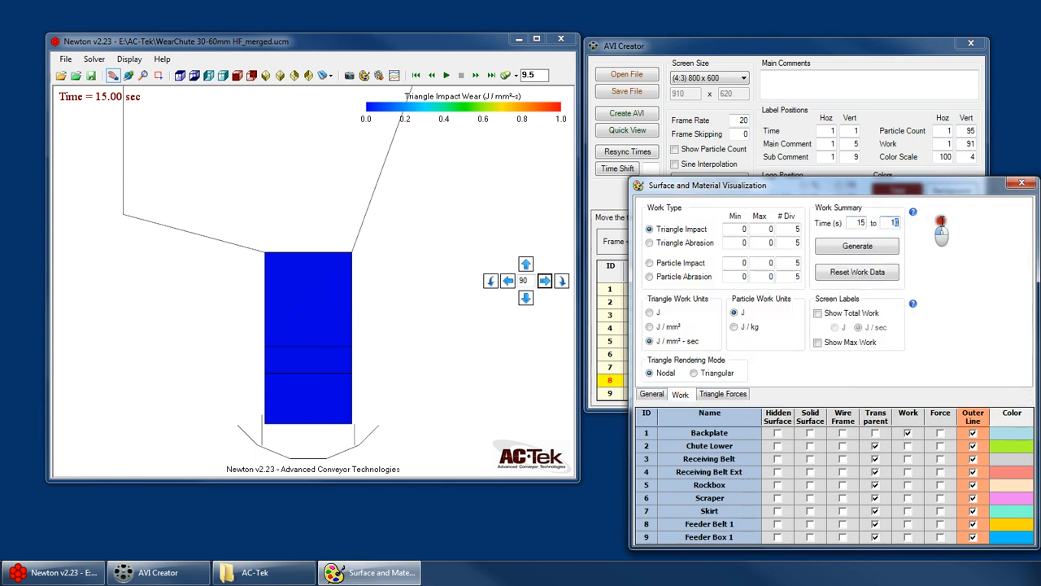
pyautogui.click(849, 246)
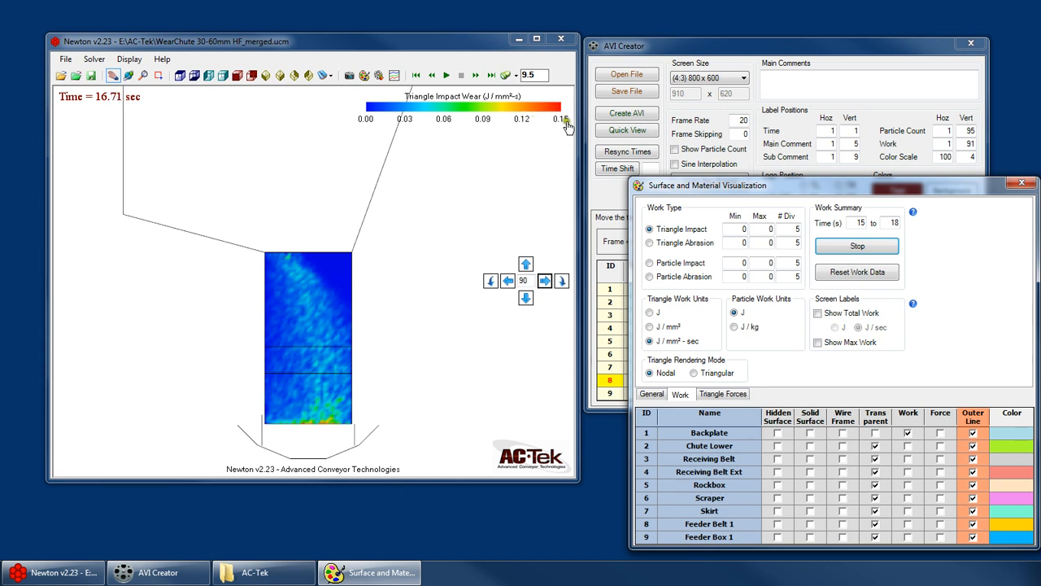
# Step: Try Triangle Impact scale maximums of 0.05 and 0.04, and stop the running work summary
pyautogui.doubleClick(760, 228)
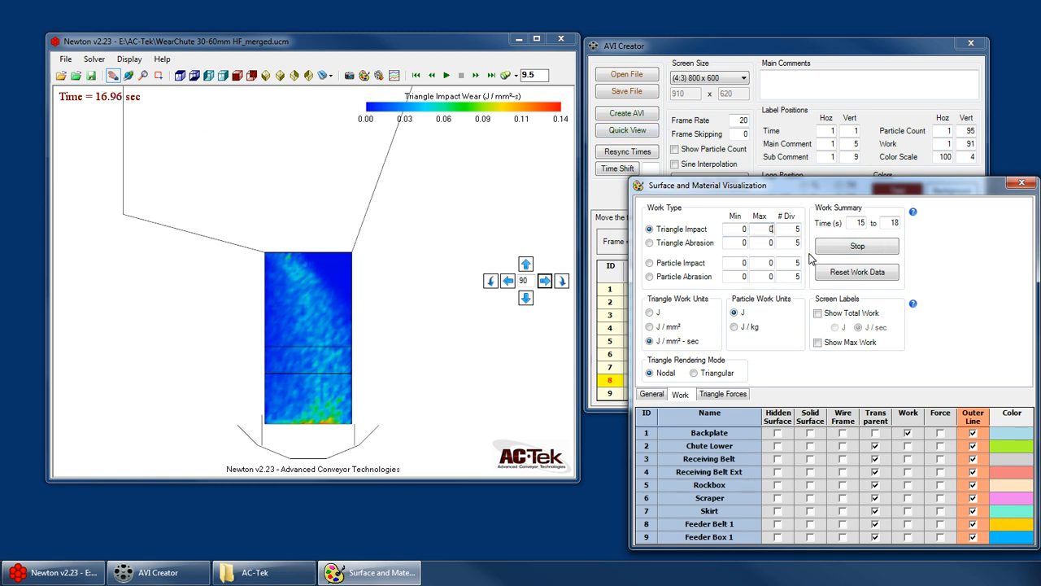
pyautogui.write('0.05')
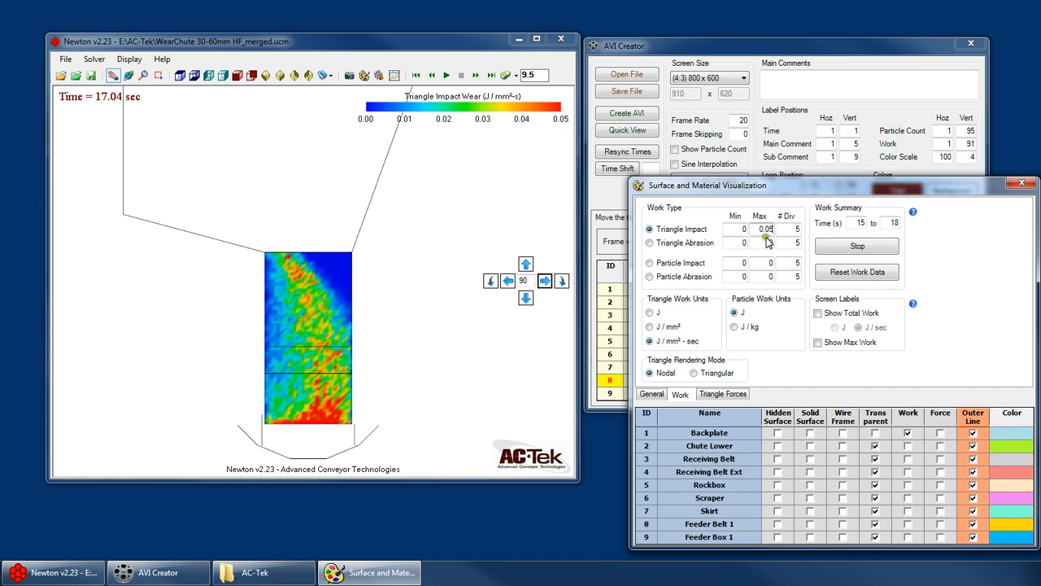
pyautogui.click(769, 243)
pyautogui.moveTo(772, 229); pyautogui.dragTo(795, 231)
pyautogui.write('4')
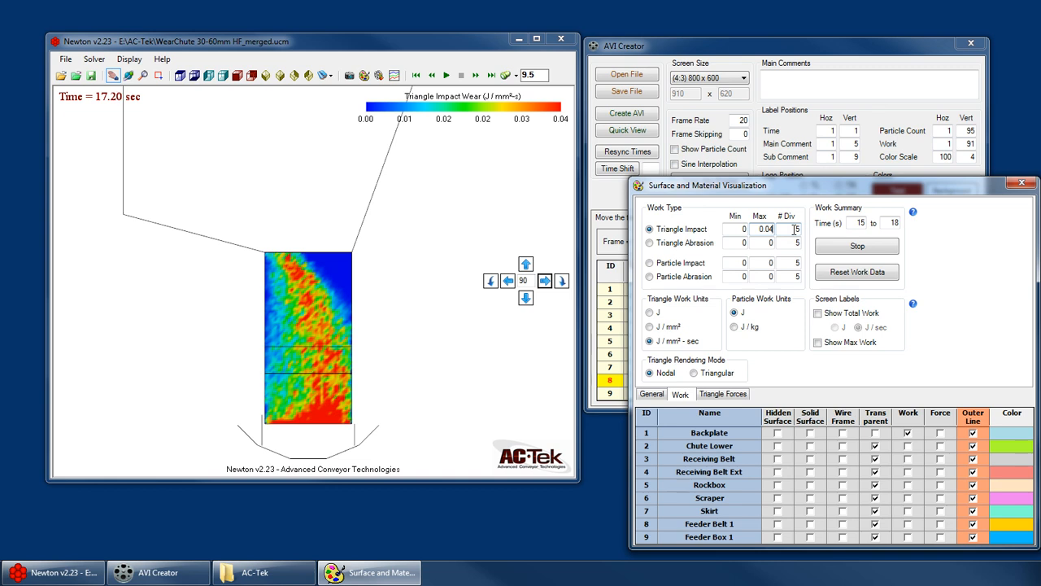
pyautogui.click(758, 243)
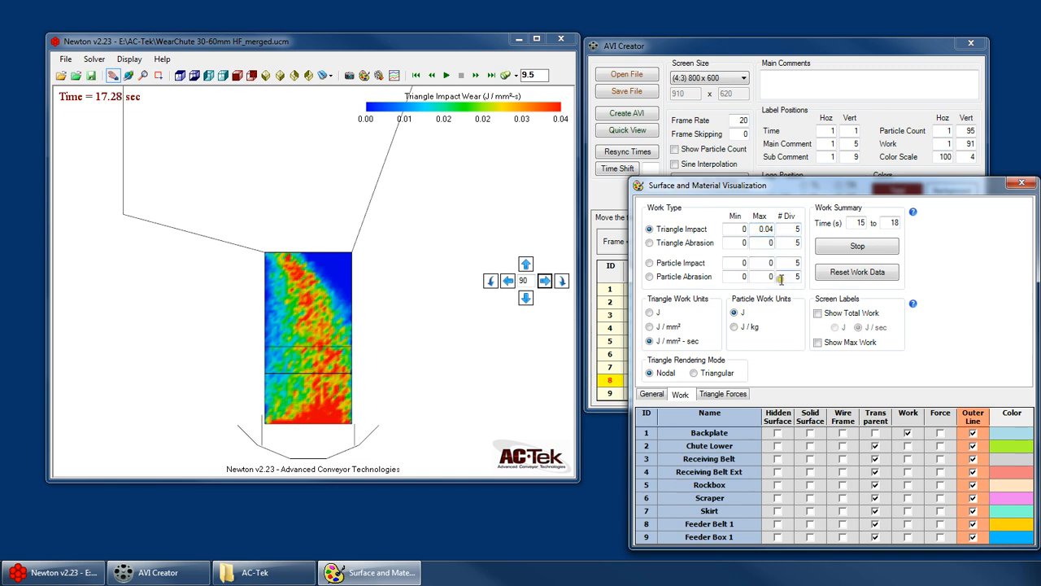
pyautogui.click(862, 247)
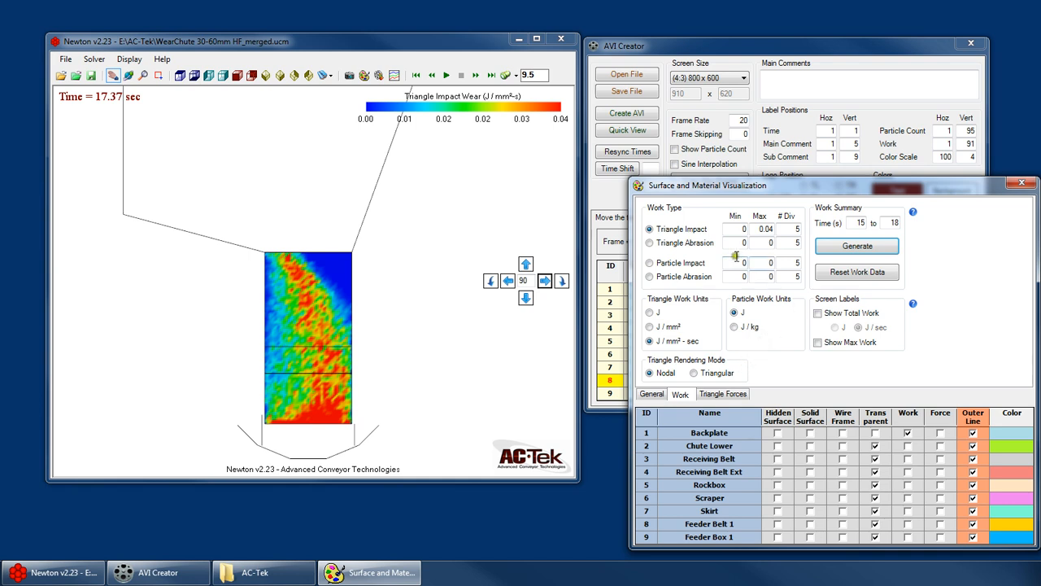
# Step: Rerun the work summary with Triangle Work Units set to J, then back to J / mm² - sec, stopping after each run
pyautogui.click(868, 246)
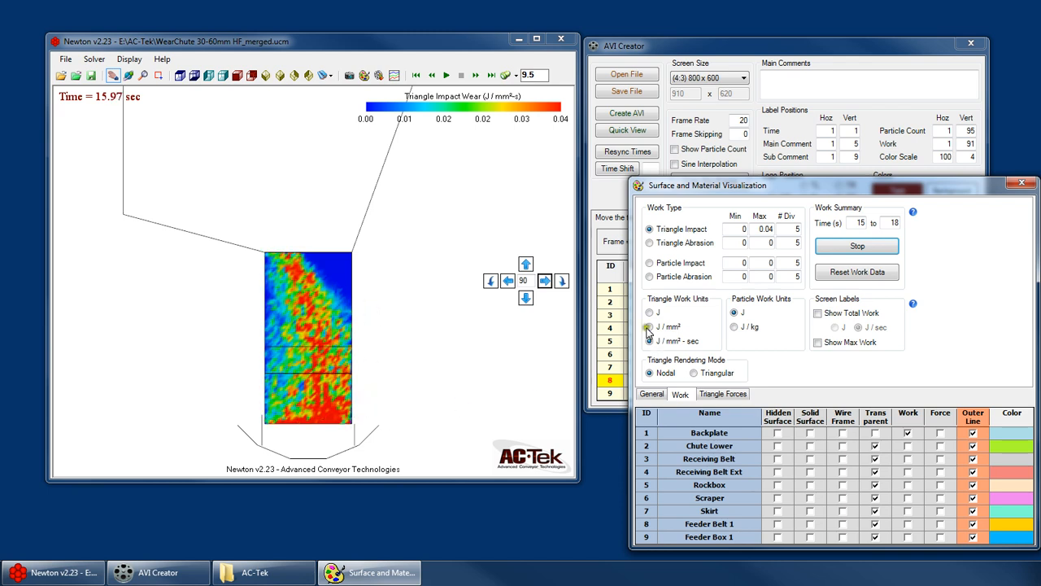
pyautogui.click(858, 245)
pyautogui.click(648, 313)
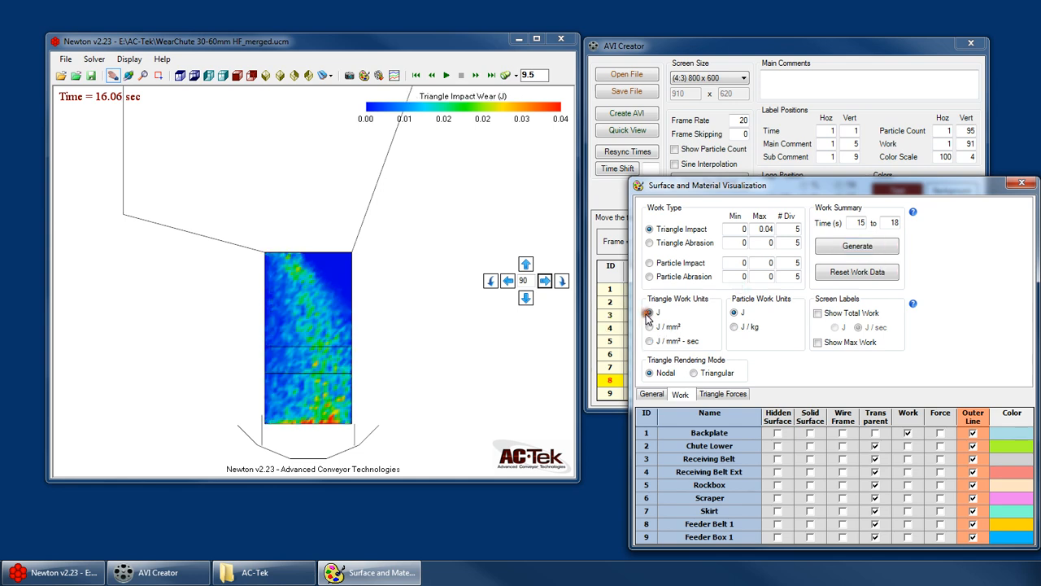
pyautogui.click(860, 246)
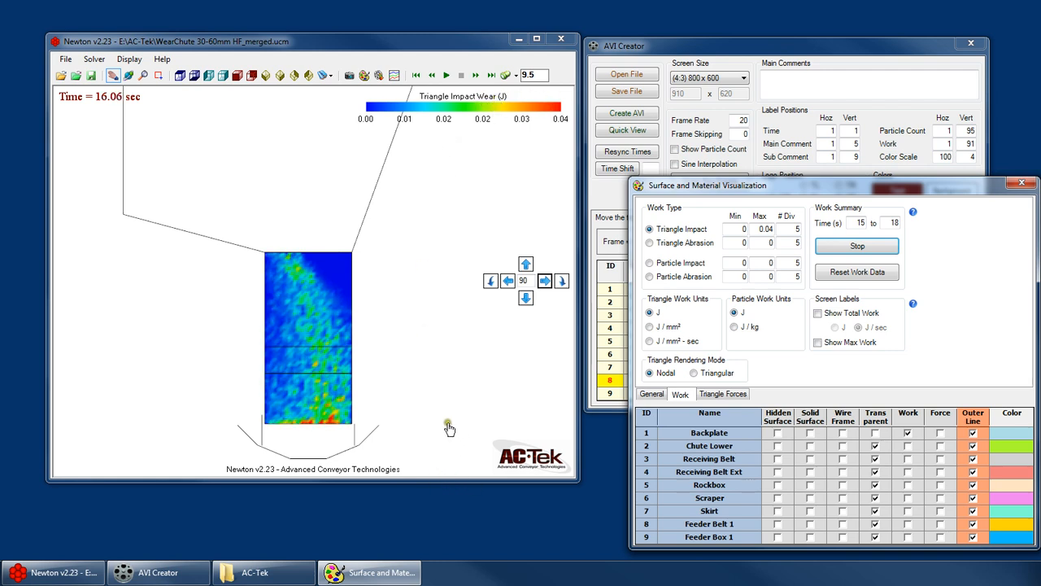
pyautogui.click(859, 246)
pyautogui.click(669, 342)
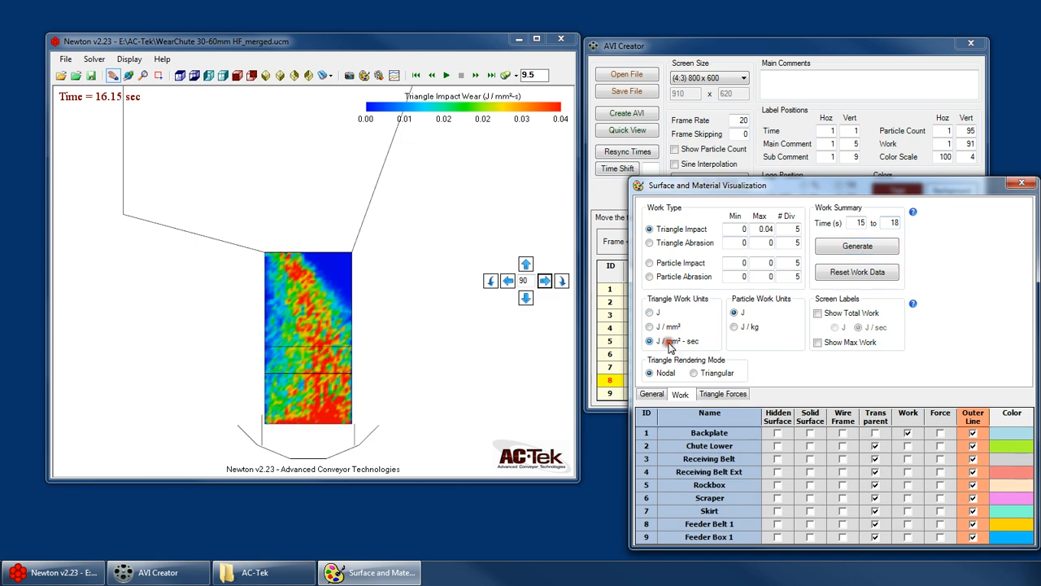
pyautogui.click(843, 248)
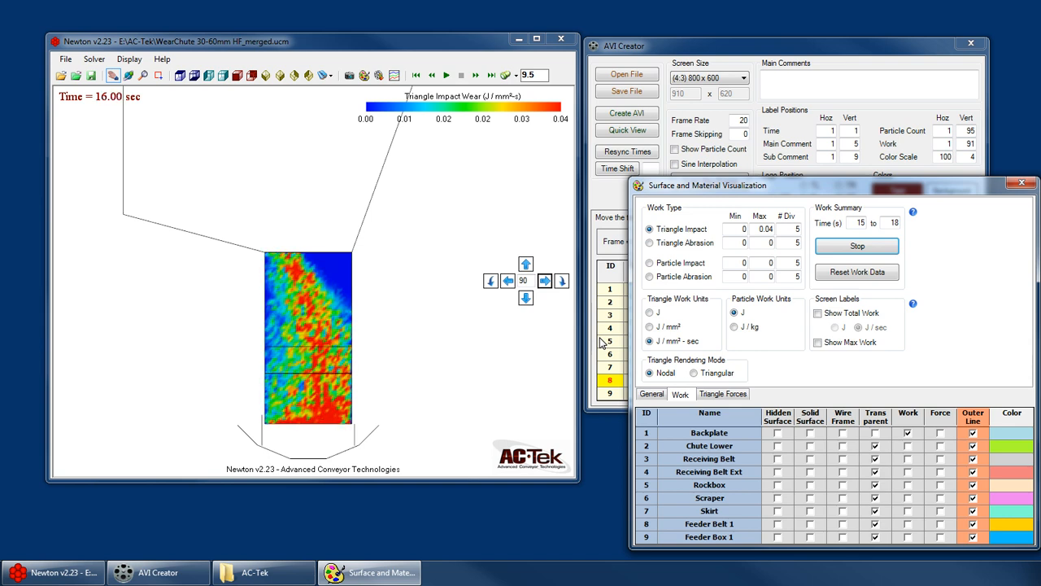
pyautogui.click(867, 247)
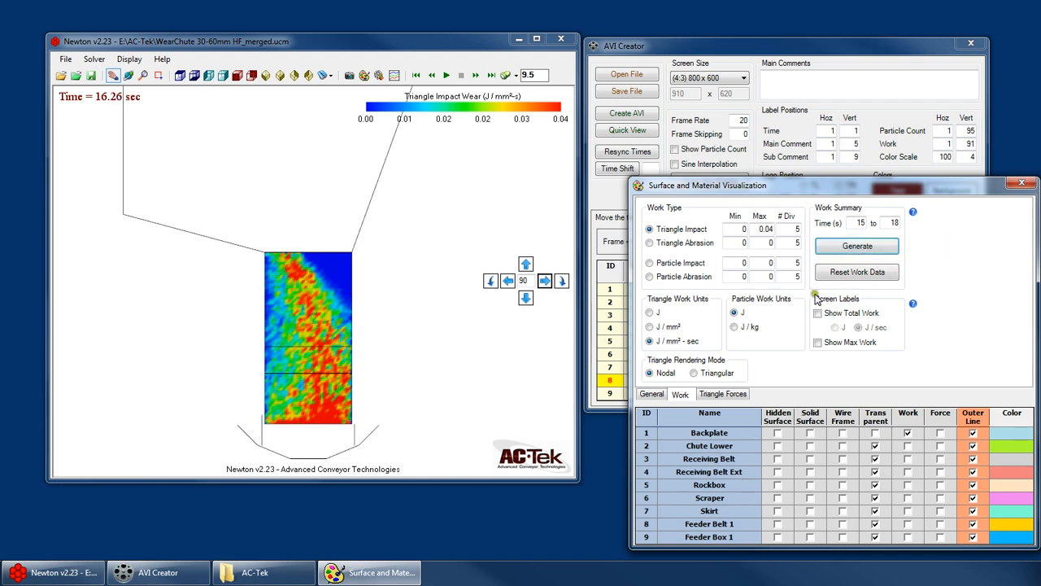
# Step: Review the Triangle Forces settings alongside the Work settings in Surface and Material Visualization
pyautogui.click(733, 396)
pyautogui.click(688, 396)
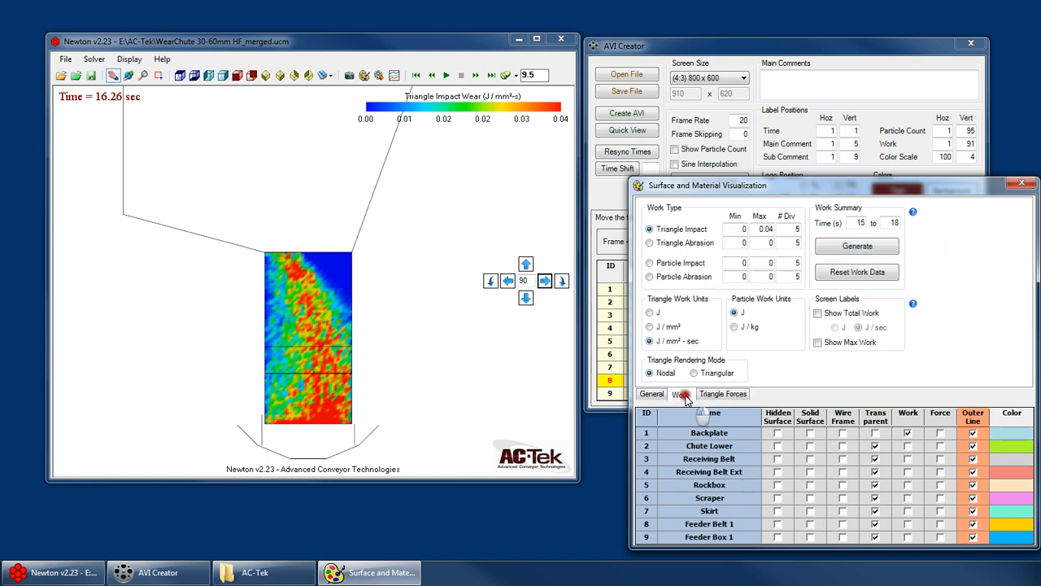
pyautogui.click(726, 395)
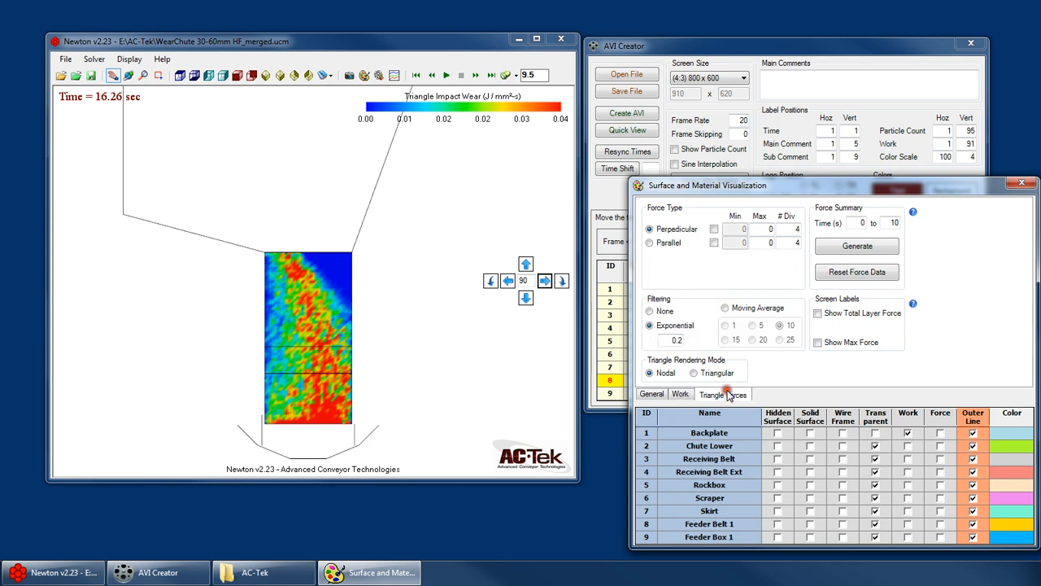
pyautogui.click(680, 396)
pyautogui.click(721, 396)
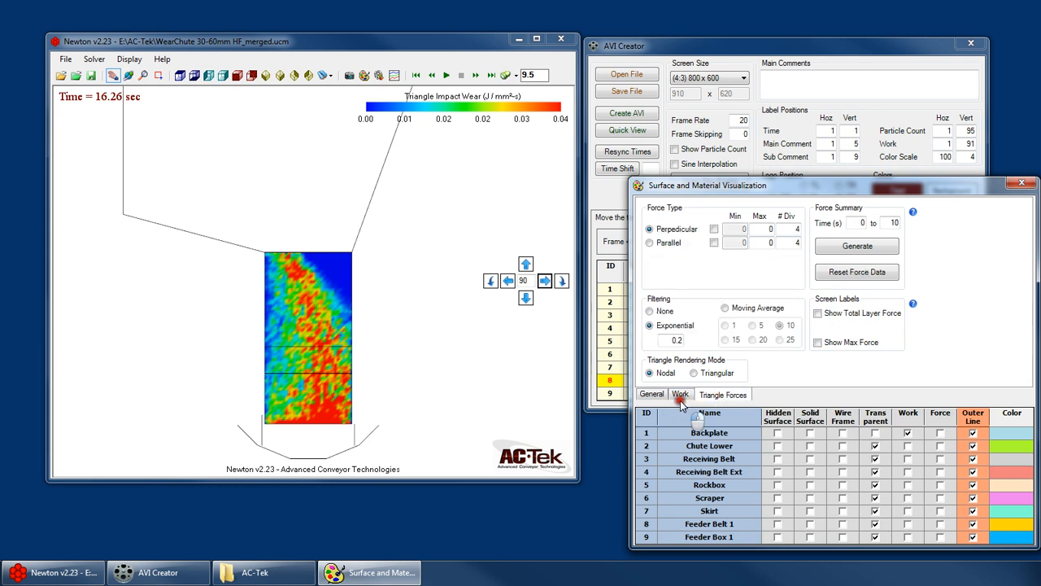
# Step: Step through the 13.5 s, 15 s and 18 s key frames to check their saved color scales
pyautogui.click(717, 44)
pyautogui.click(652, 370)
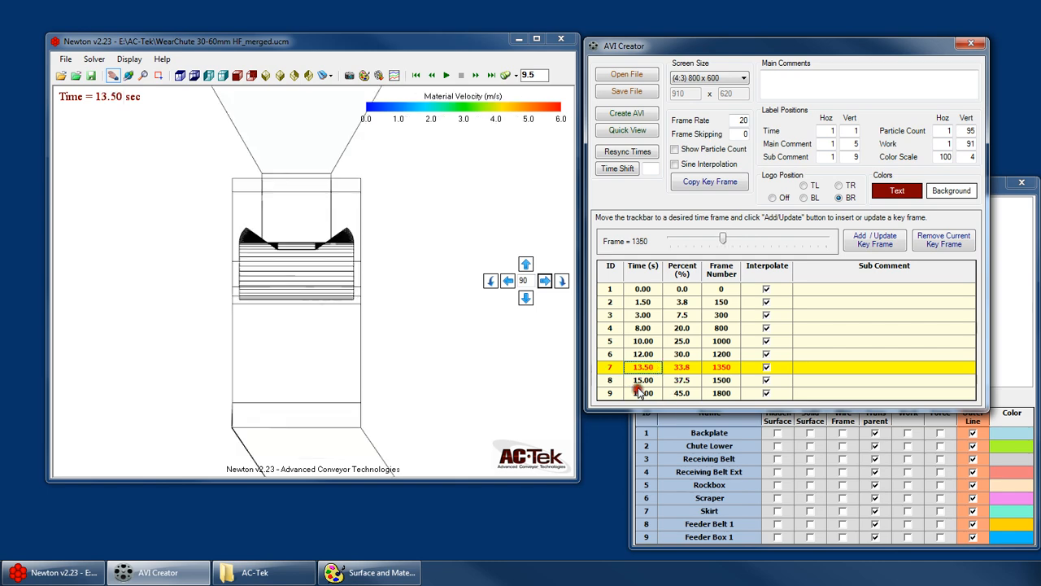
pyautogui.click(643, 380)
pyautogui.click(645, 390)
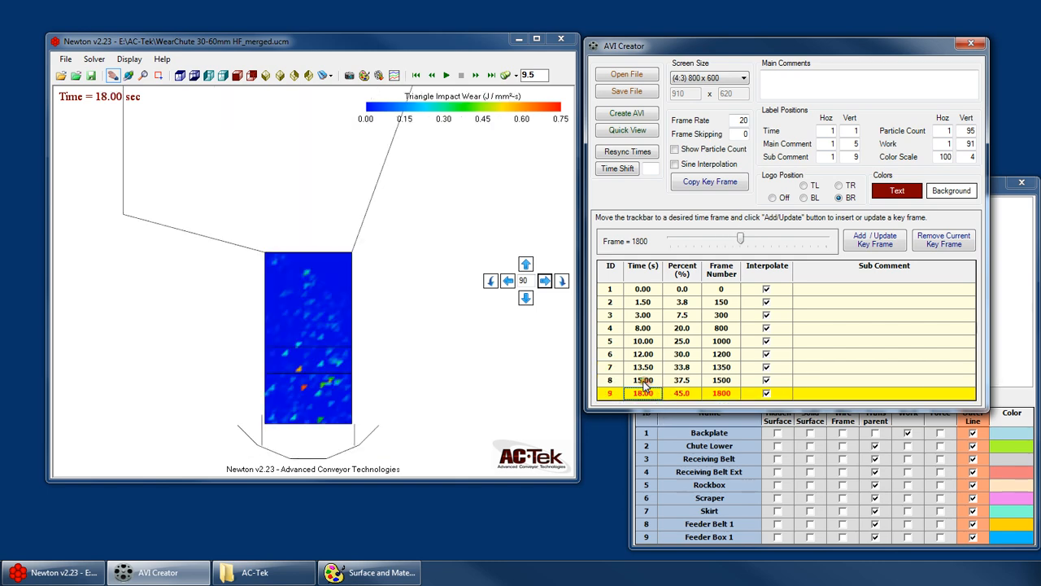
# Step: Set the Triangle Impact maximum to 0.04 with 4 divisions for the 15 s key frame and update that key frame
pyautogui.click(667, 380)
pyautogui.click(1010, 340)
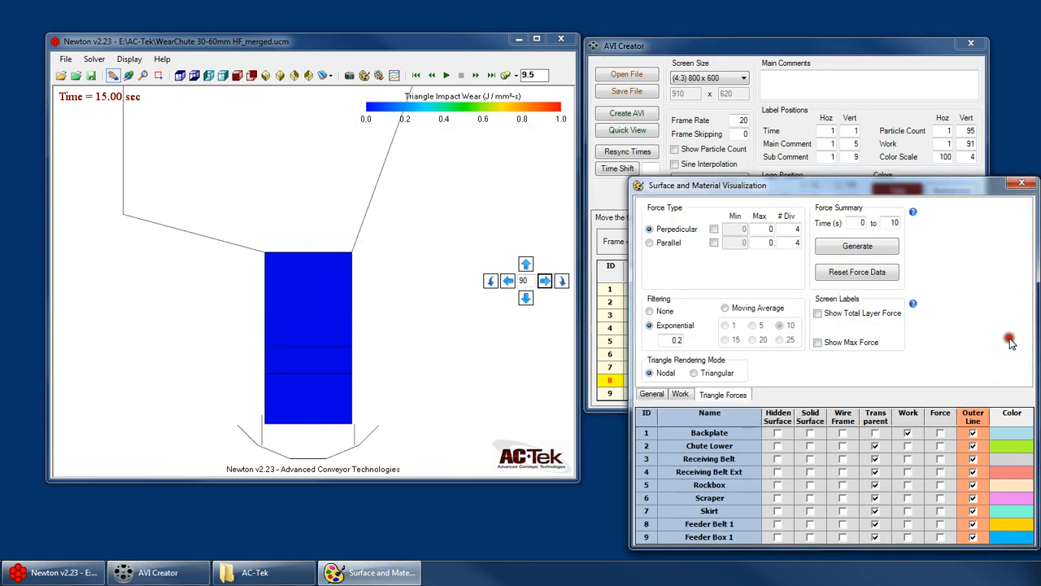
pyautogui.click(681, 393)
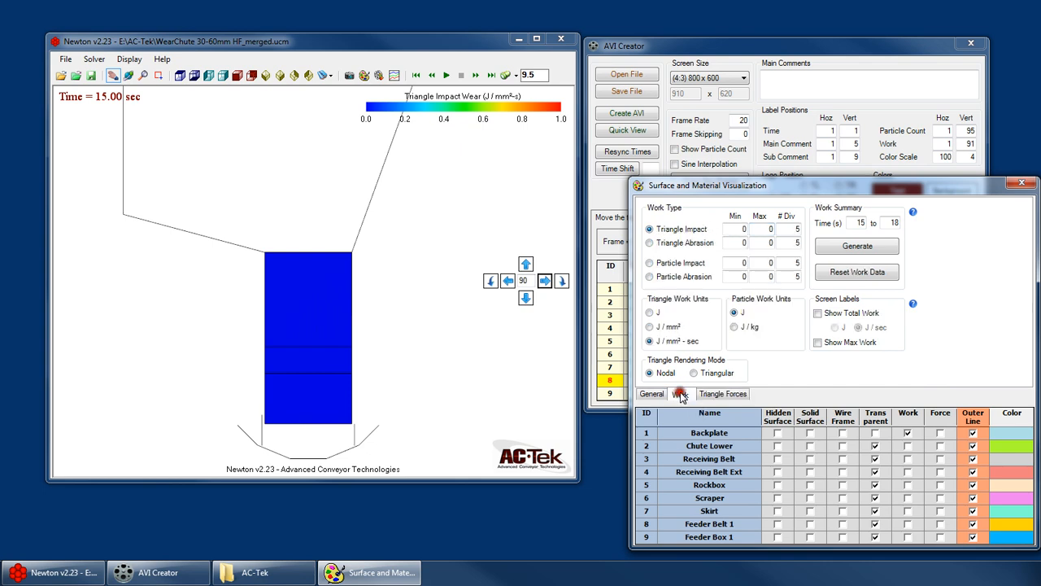
pyautogui.doubleClick(769, 230)
pyautogui.write('0.04')
pyautogui.click(800, 231)
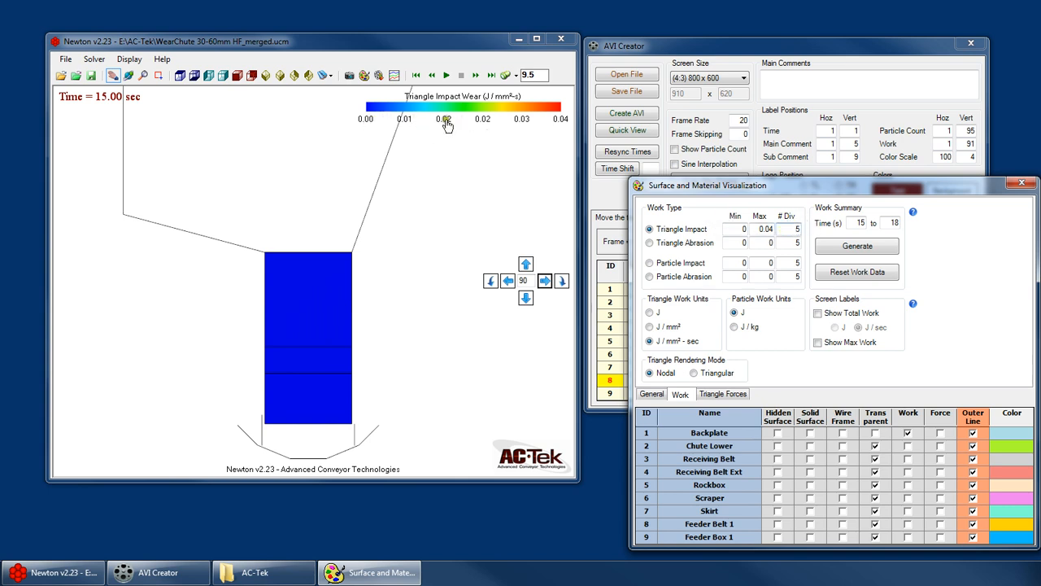
pyautogui.press('BackSpace')
pyautogui.write('4')
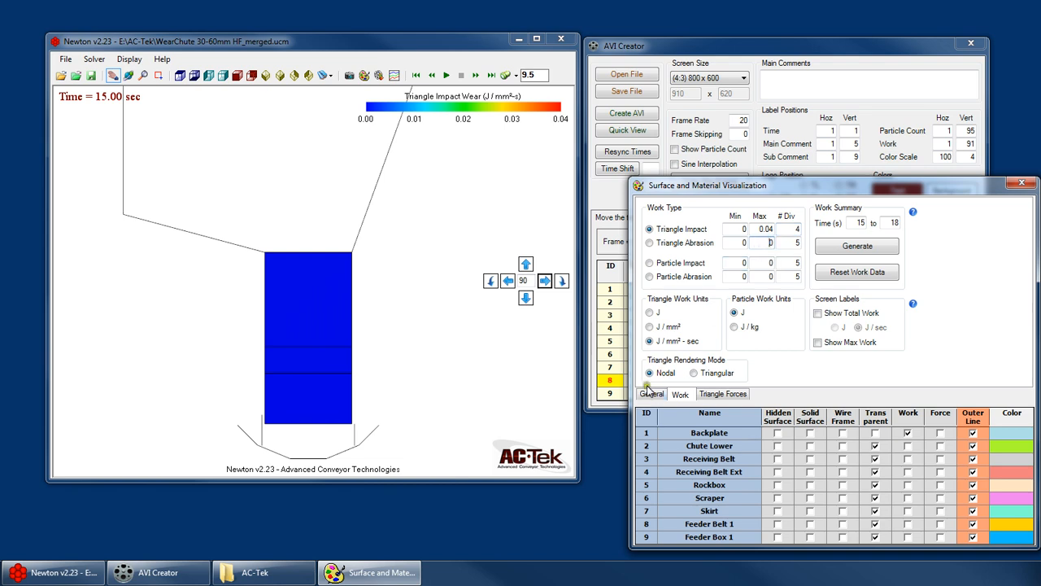
pyautogui.click(863, 38)
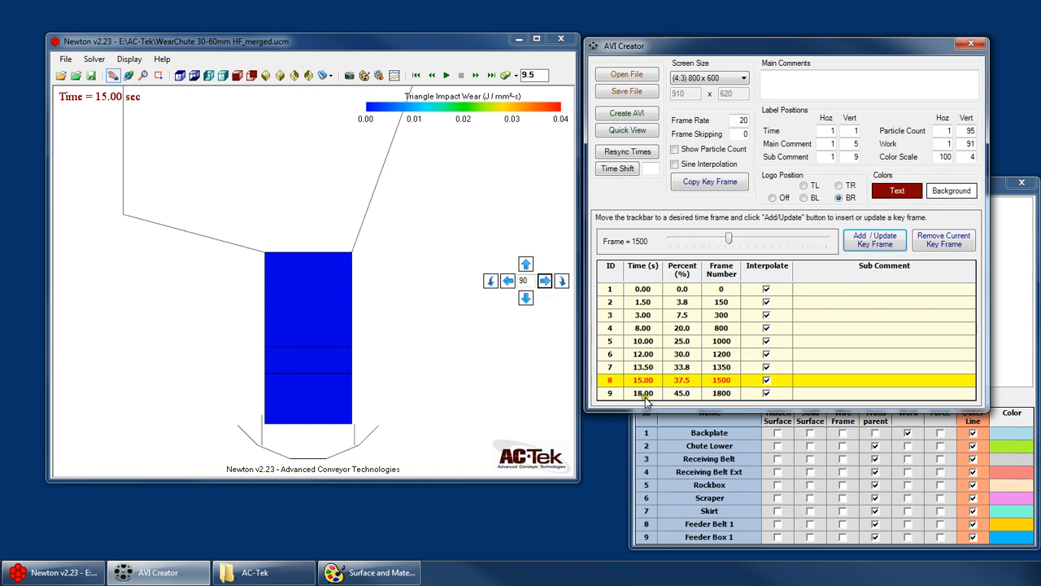
# Step: Check the 15 s key frame's Triangle Impact range and compare its color scale with the 18 s key frame
pyautogui.click(1018, 336)
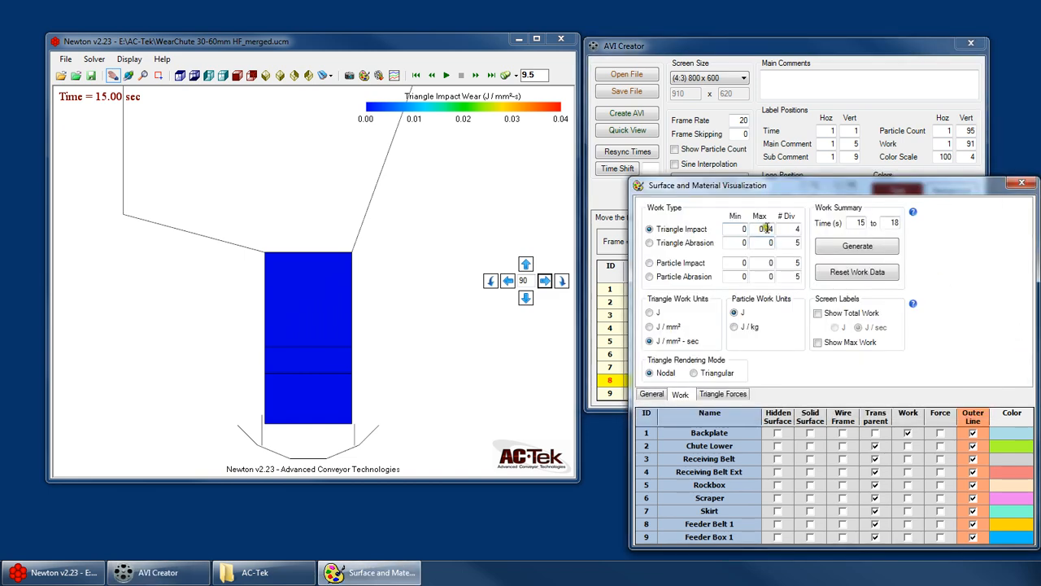
pyautogui.click(602, 190)
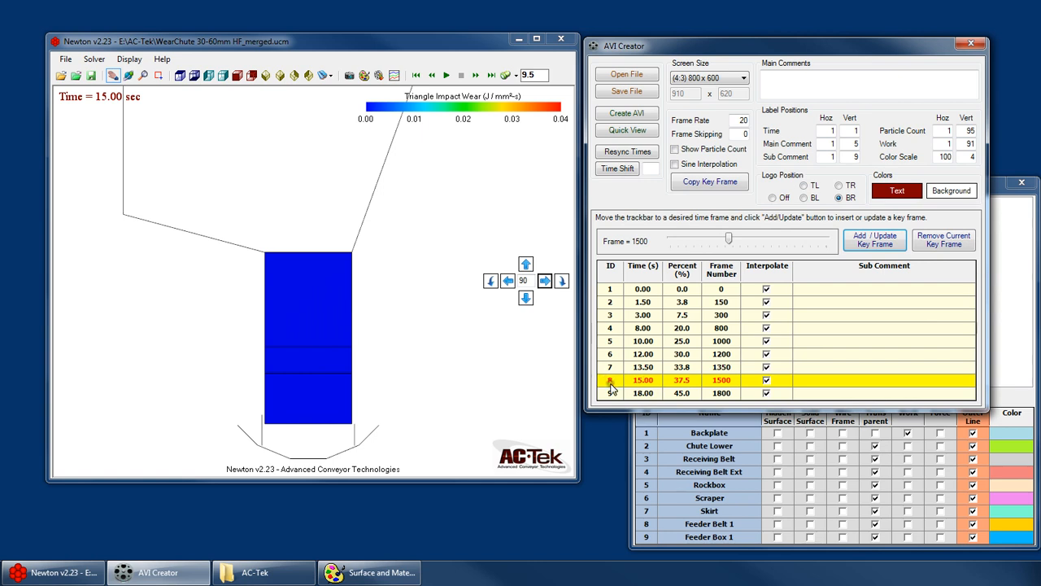
pyautogui.click(643, 380)
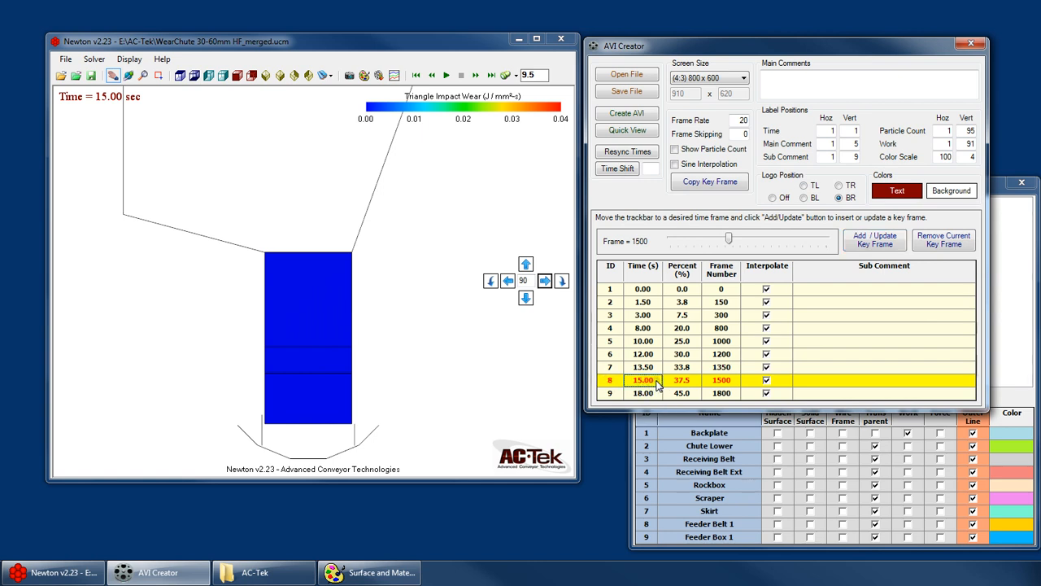
pyautogui.click(649, 394)
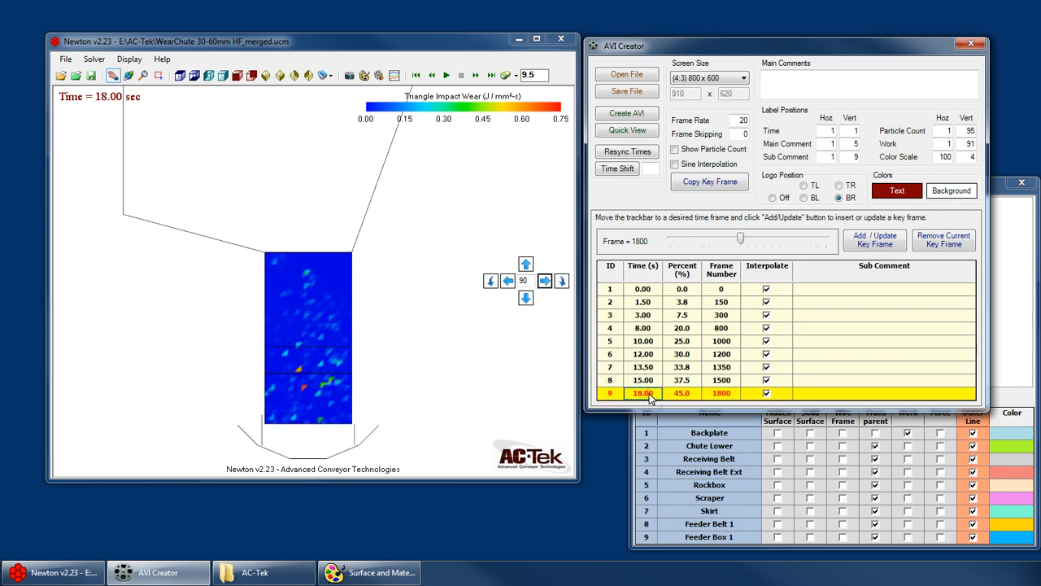
# Step: Place the Surface and Material Visualization window clear of the key frame list and compare the Triangle Impact ranges at 15 s and 18 s
pyautogui.click(1006, 384)
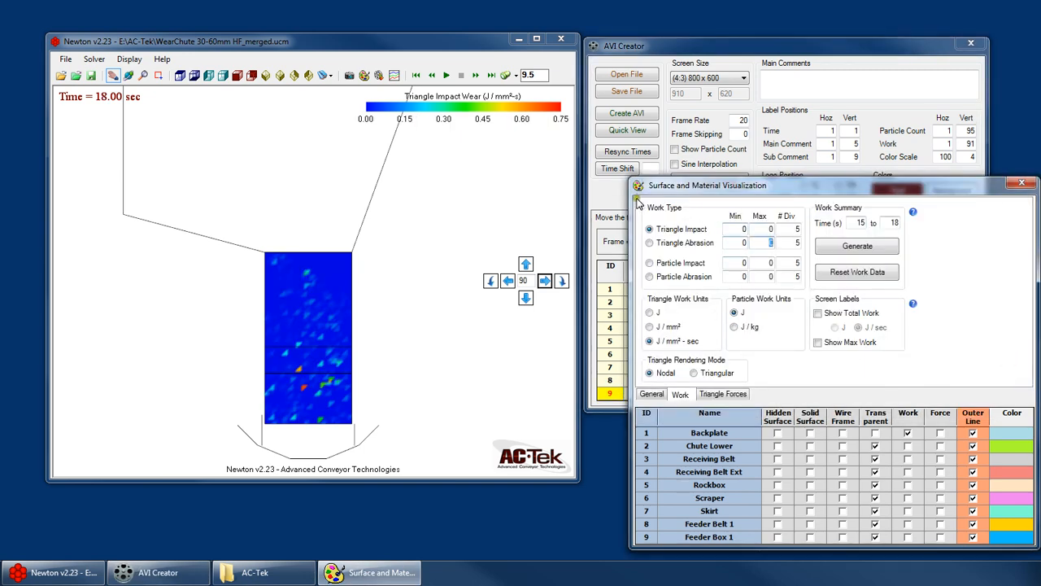
pyautogui.moveTo(719, 189); pyautogui.dragTo(219, 156)
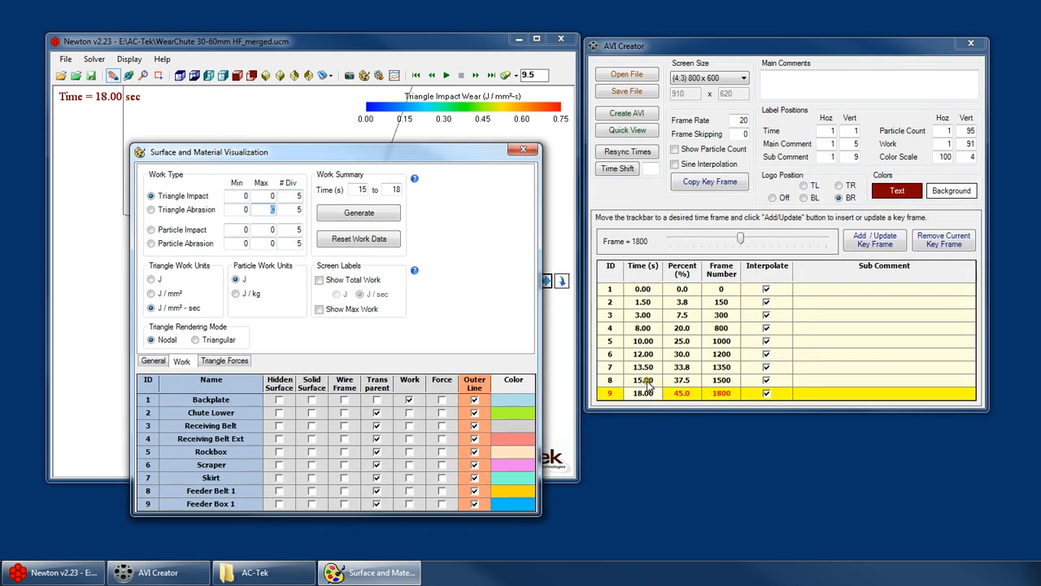
pyautogui.click(649, 382)
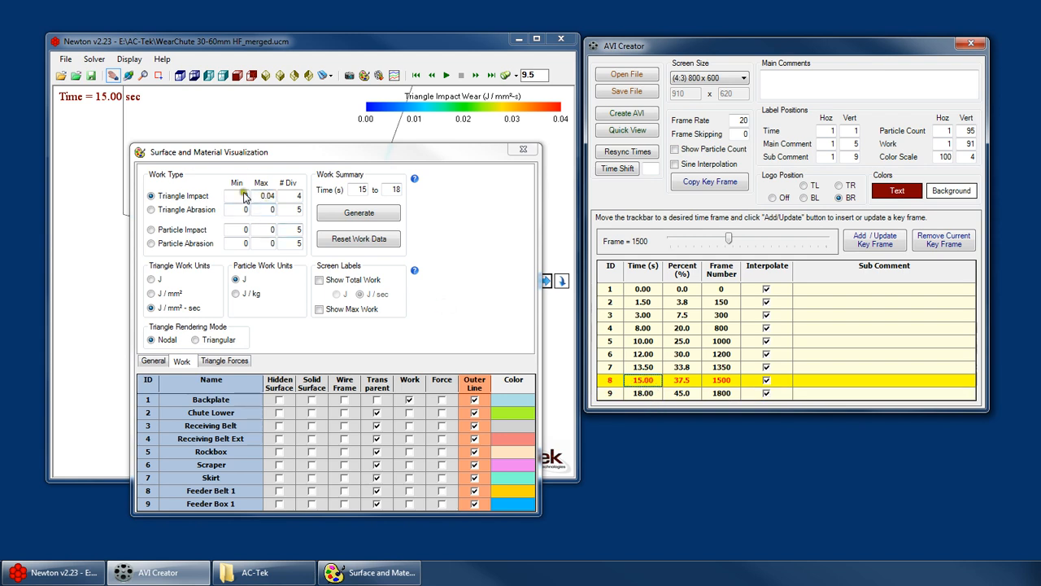
pyautogui.click(644, 394)
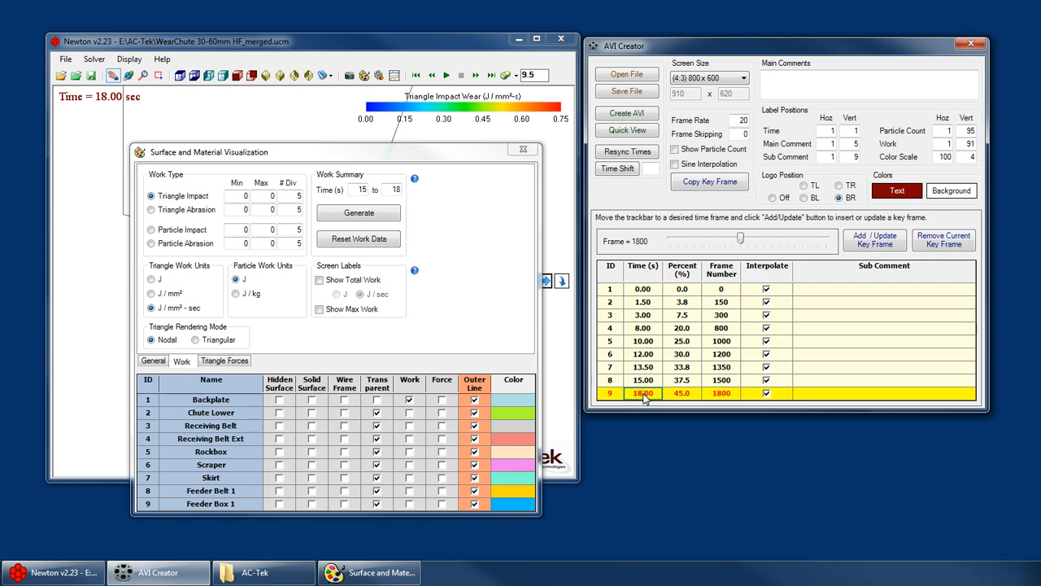
pyautogui.moveTo(371, 157); pyautogui.dragTo(456, 152)
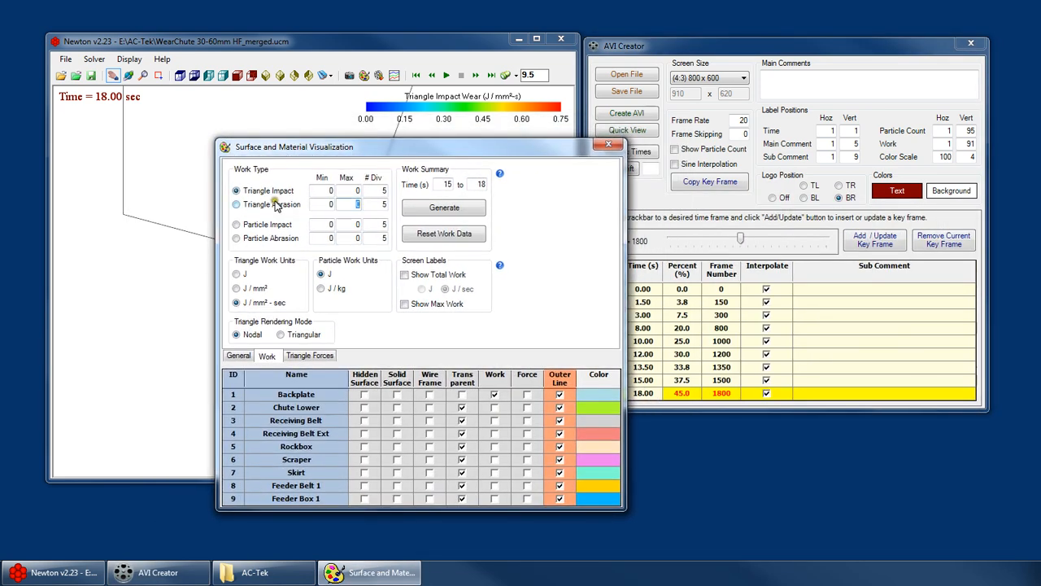
# Step: Select Triangle Abrasion as the work type and generate its work summary from 18 s to 21 s
pyautogui.click(275, 208)
pyautogui.moveTo(376, 147); pyautogui.dragTo(719, 177)
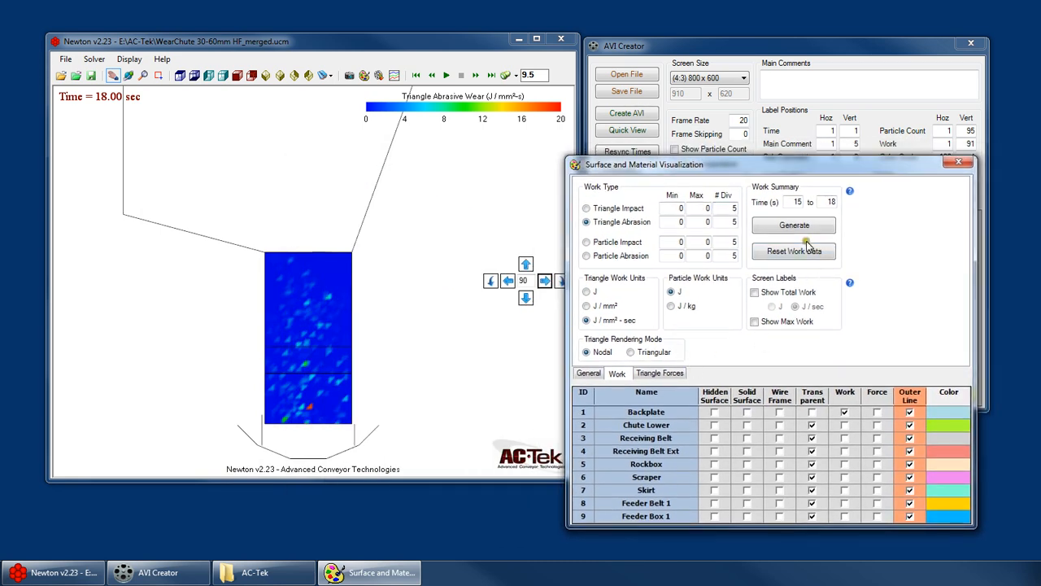
pyautogui.doubleClick(793, 202)
pyautogui.press('Tab')
pyautogui.write('21')
pyautogui.click(798, 227)
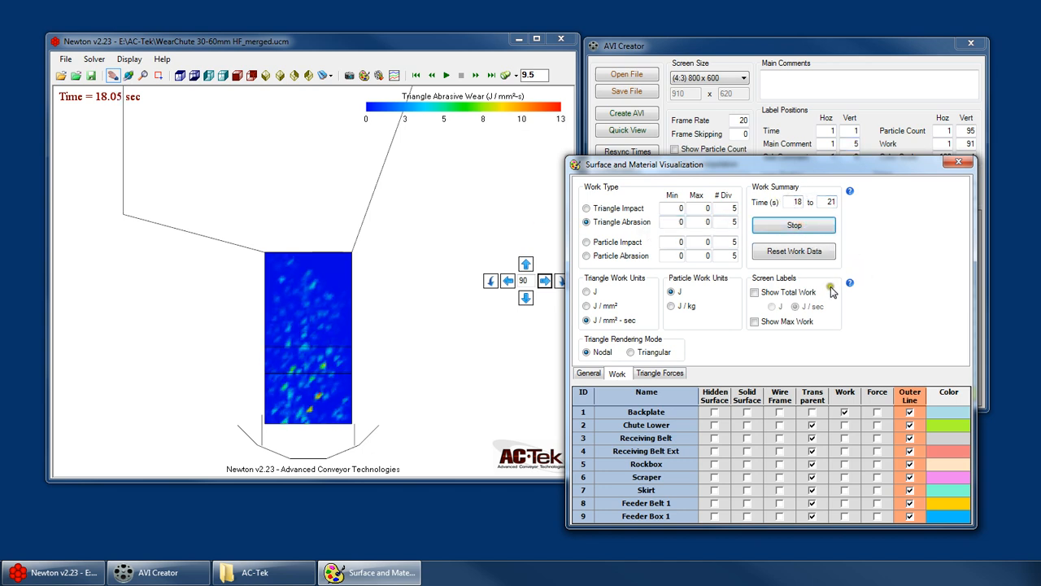
pyautogui.moveTo(736, 171); pyautogui.dragTo(777, 177)
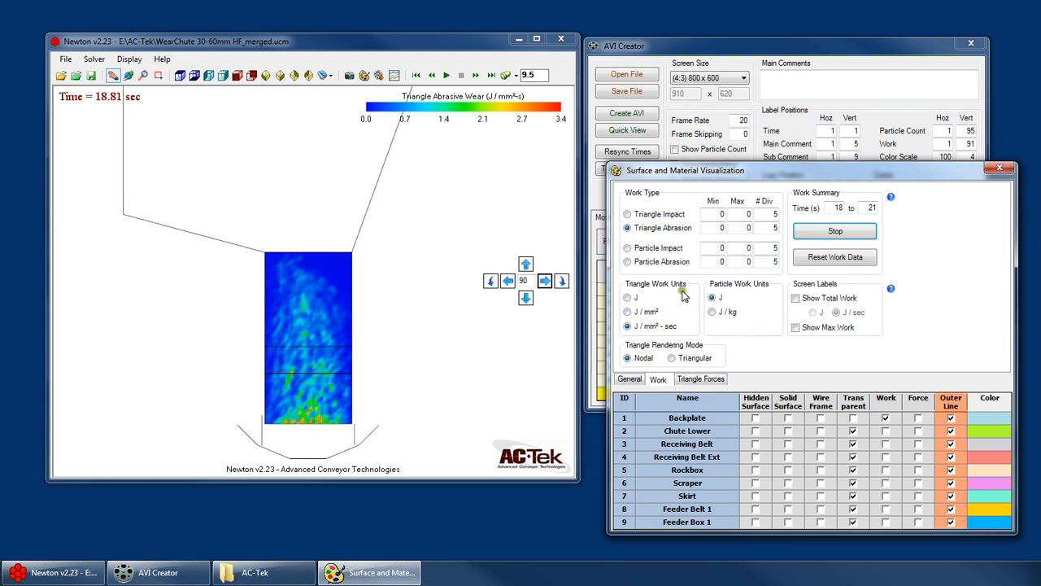
# Step: Try Triangle Abrasion maximums of 1 and 1.5 on the running work summary
pyautogui.doubleClick(749, 227)
pyautogui.write('1')
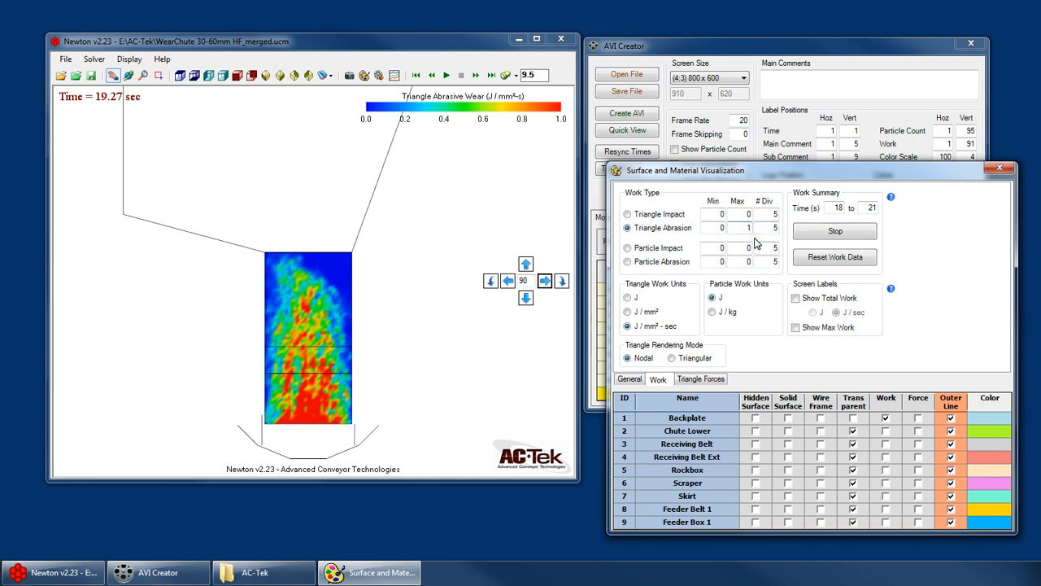
pyautogui.write('.5')
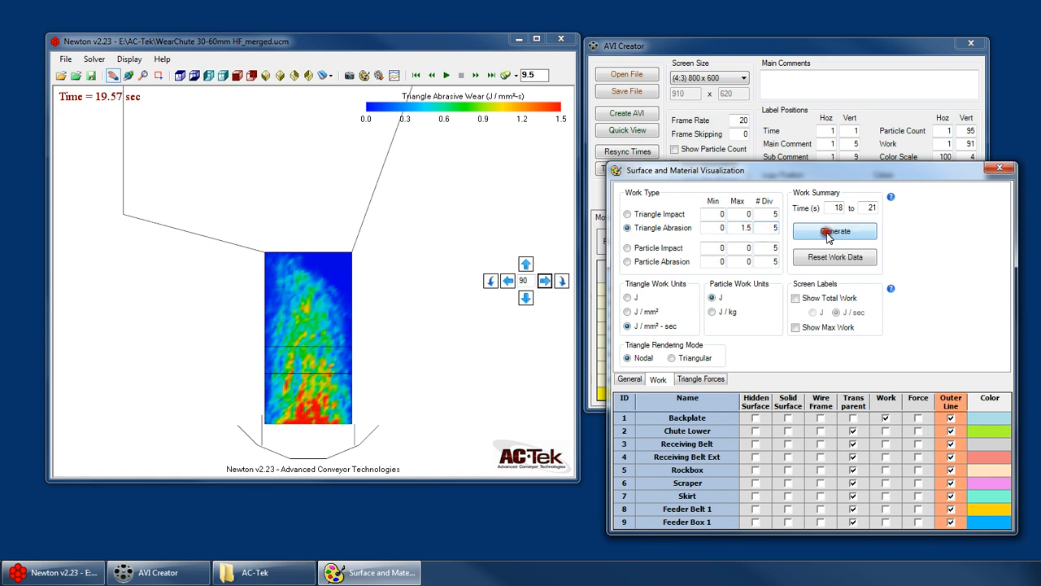
# Step: Set the 18 s key frame to Triangle Abrasion with a maximum of 1.5 and update that key frame
pyautogui.click(810, 57)
pyautogui.click(643, 392)
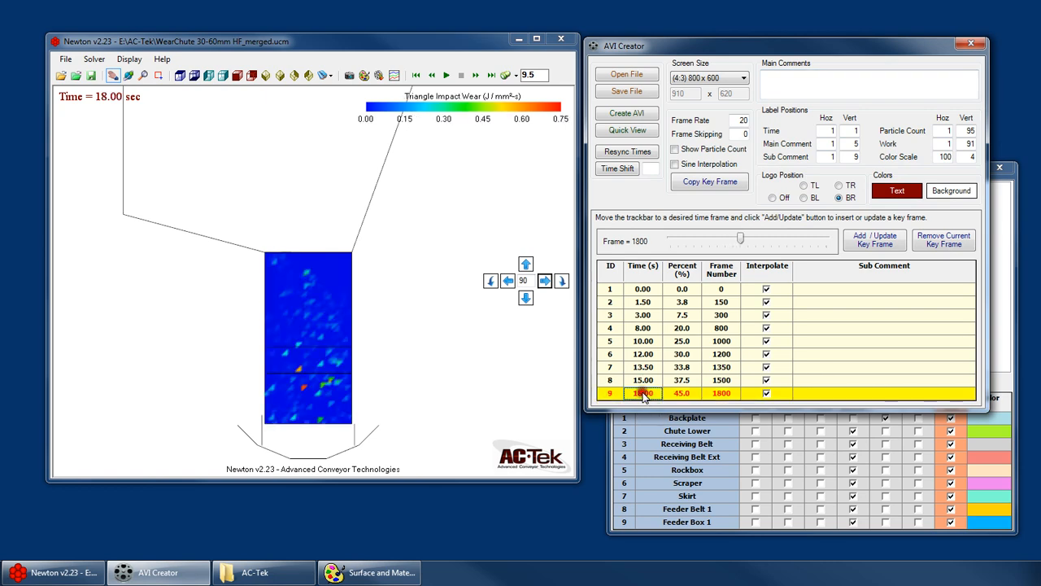
pyautogui.click(1009, 348)
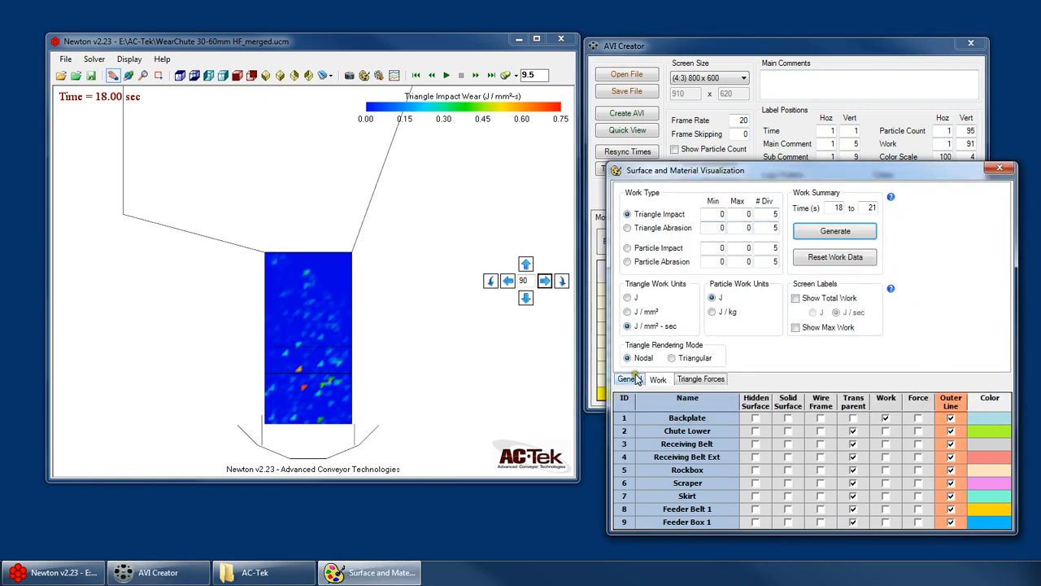
pyautogui.moveTo(708, 170); pyautogui.dragTo(501, 168)
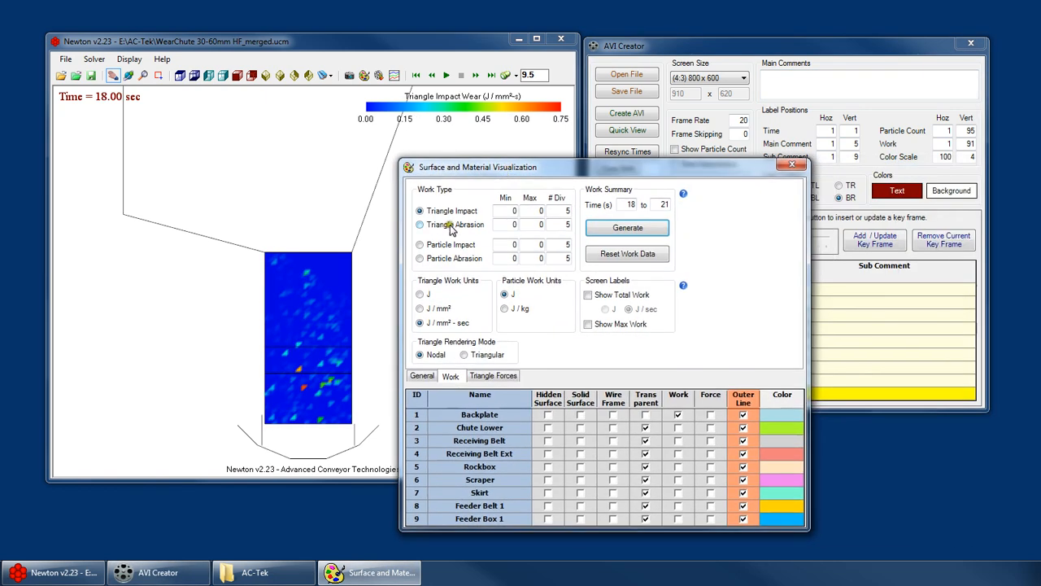
pyautogui.click(450, 227)
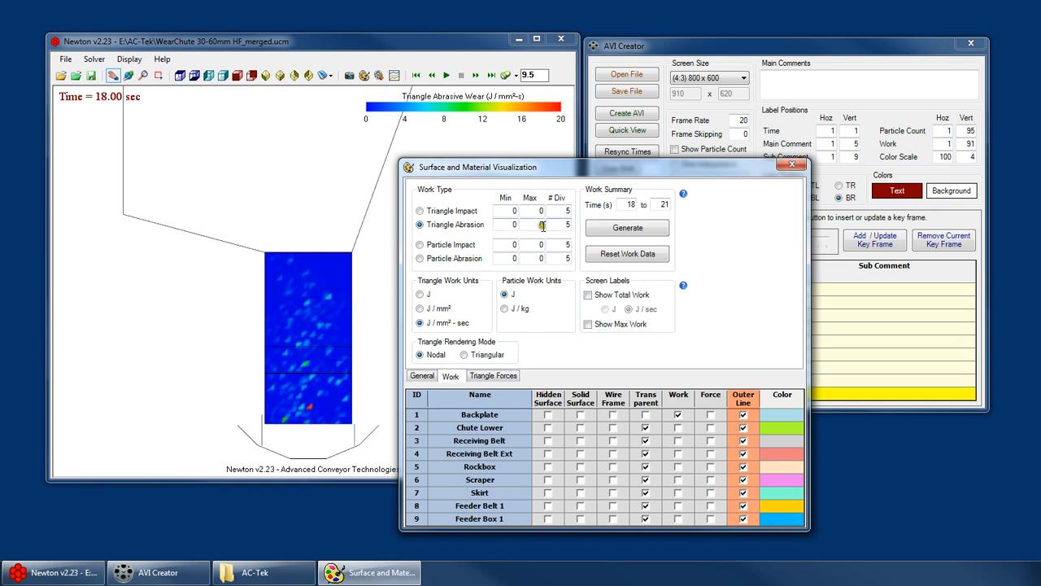
pyautogui.moveTo(539, 225); pyautogui.dragTo(576, 232)
pyautogui.write('1.5')
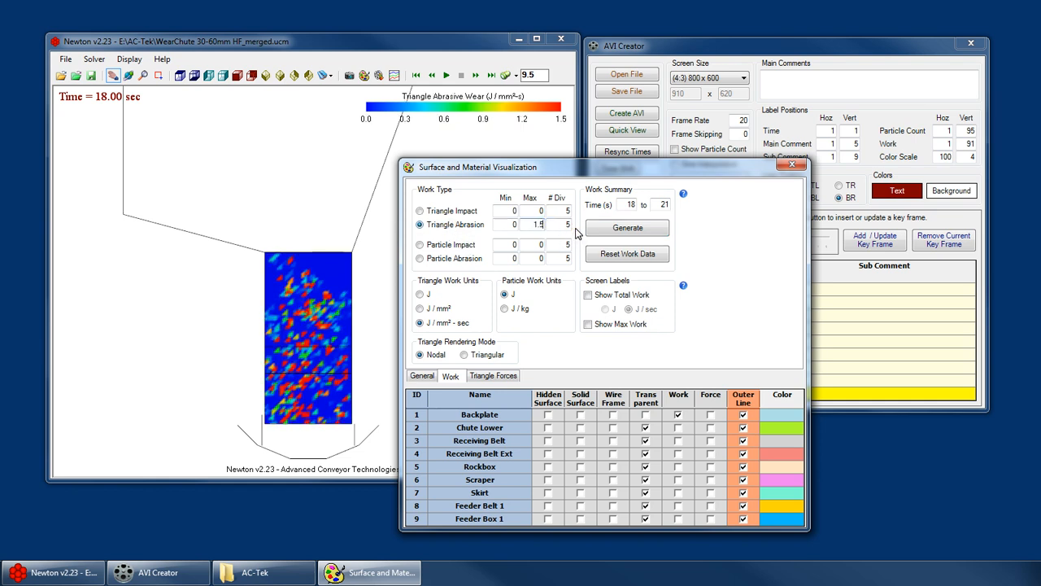
pyautogui.click(565, 225)
pyautogui.moveTo(551, 177); pyautogui.dragTo(783, 469)
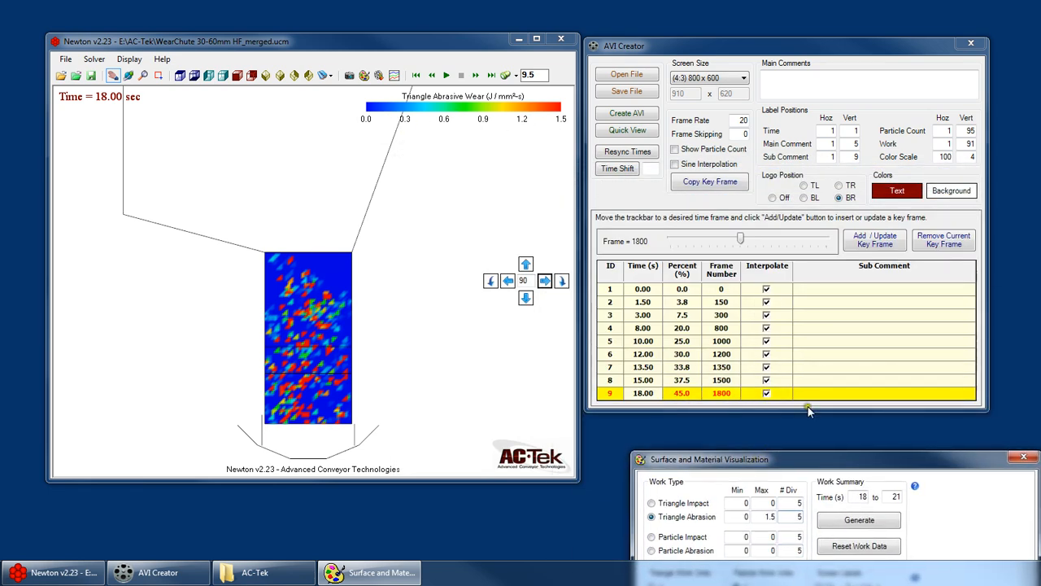
pyautogui.click(878, 237)
# Step: Add a key frame at 21 s that keeps the Triangle Abrasion display
pyautogui.moveTo(740, 238); pyautogui.dragTo(748, 239)
pyautogui.click(875, 239)
pyautogui.write('21')
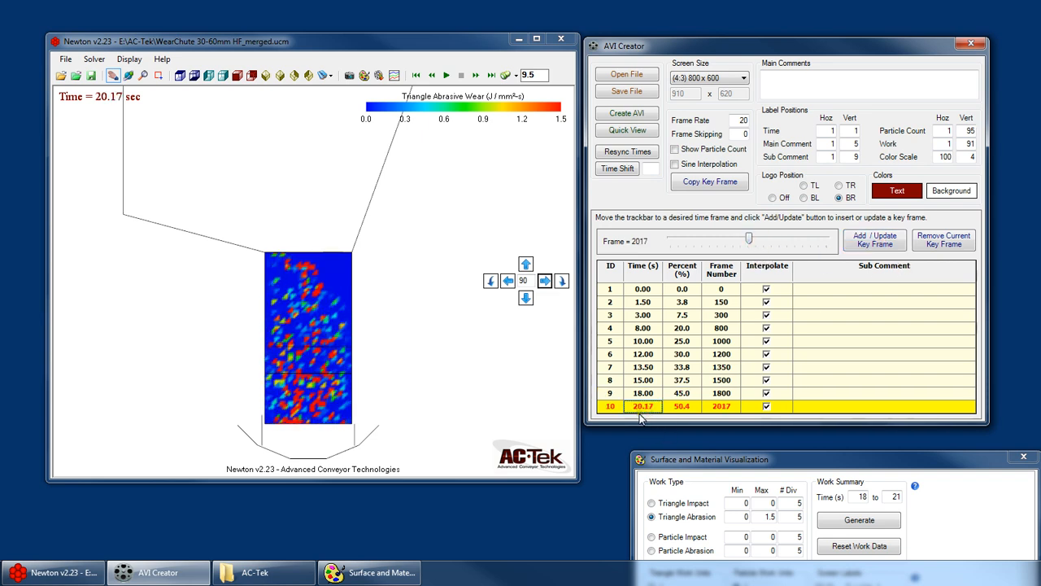
pyautogui.press('Return')
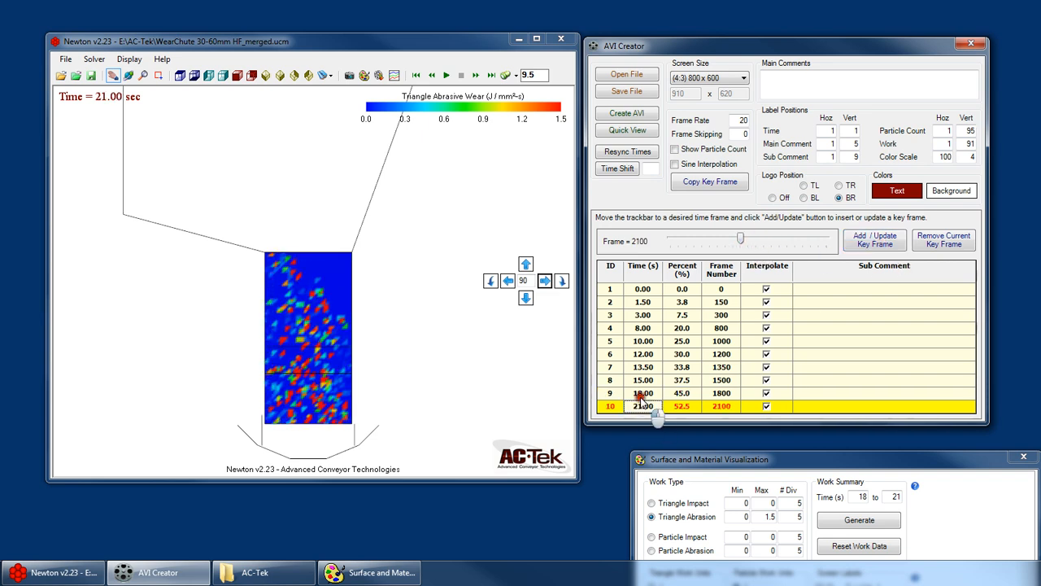
# Step: Check the saved work type and color scale of the 15 s, 18 s and 21 s key frames
pyautogui.click(642, 393)
pyautogui.click(643, 406)
pyautogui.moveTo(836, 463); pyautogui.dragTo(871, 437)
pyautogui.click(648, 382)
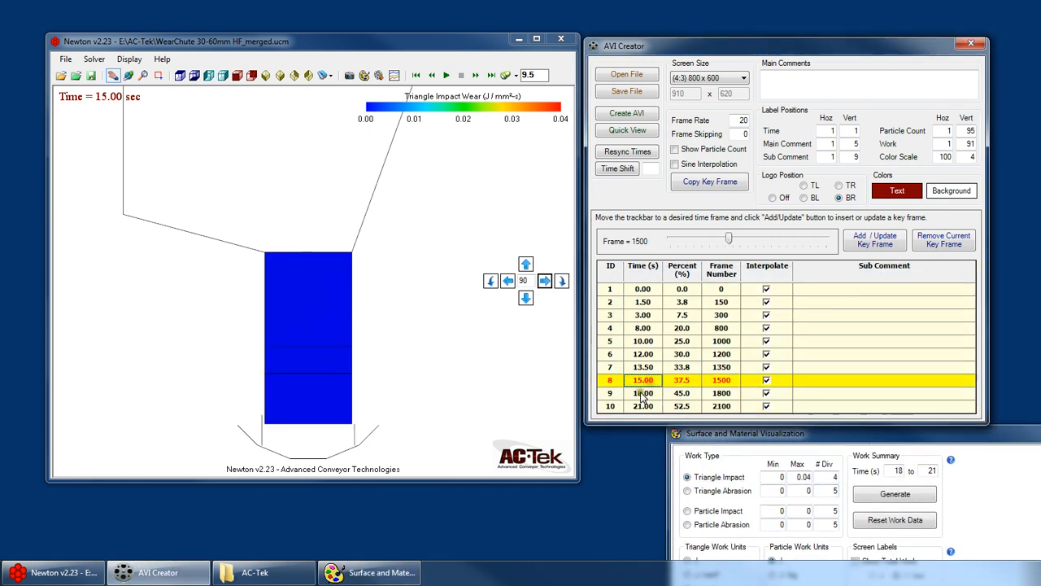
pyautogui.click(654, 393)
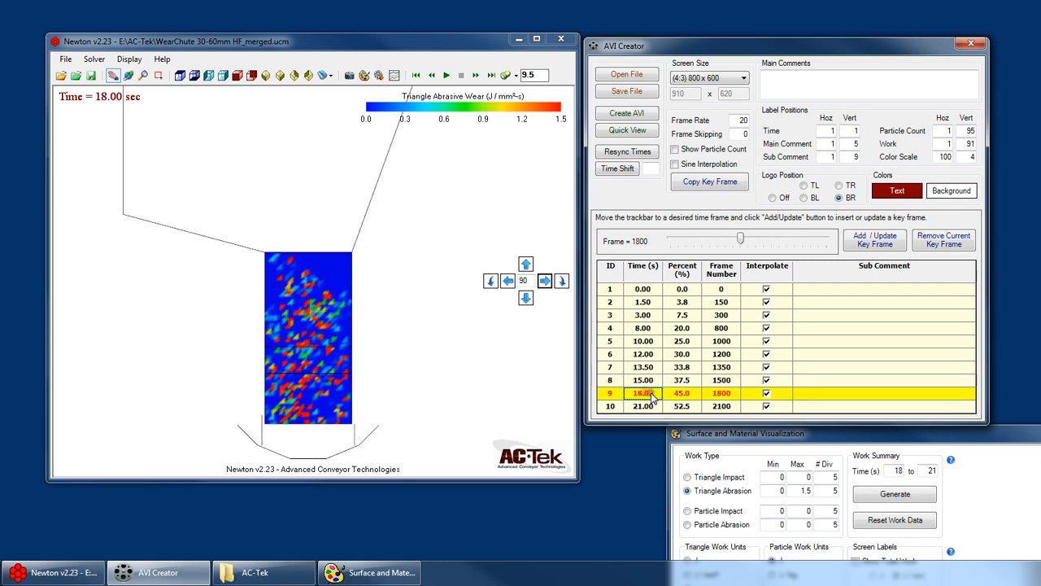
pyautogui.moveTo(845, 440); pyautogui.dragTo(802, 190)
pyautogui.click(709, 47)
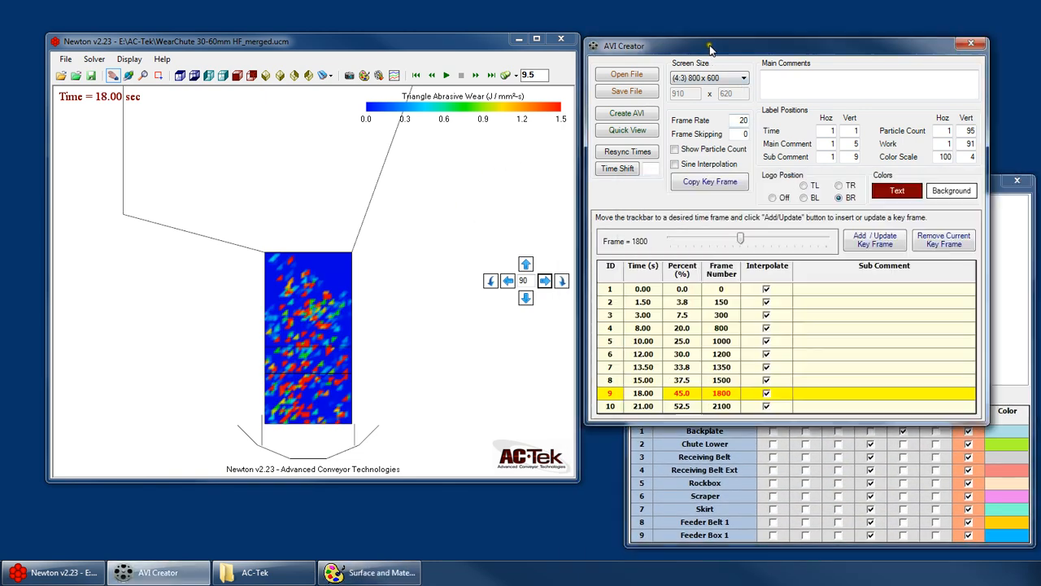
pyautogui.click(397, 215)
pyautogui.rightClick(475, 298)
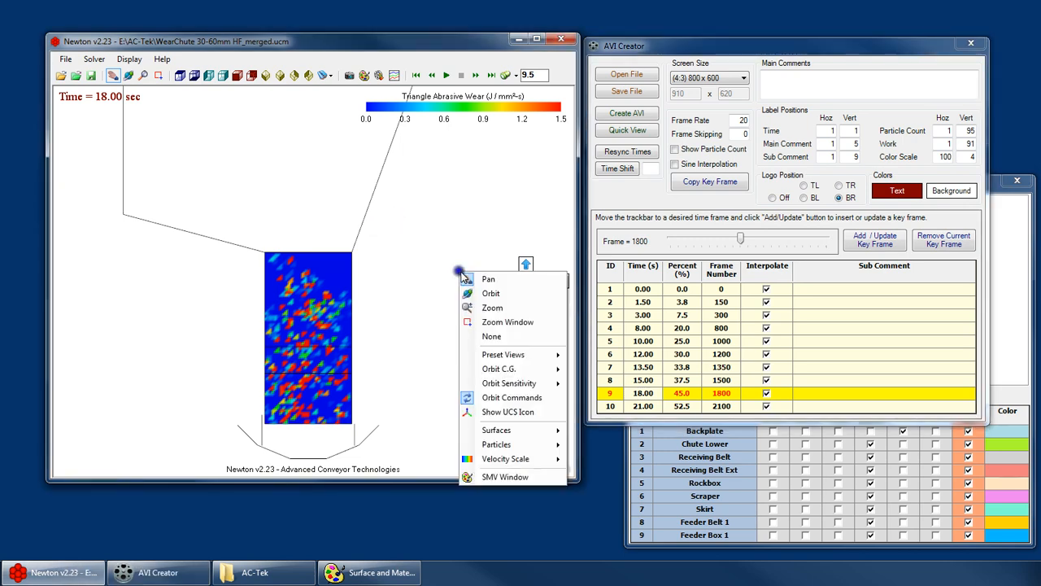
pyautogui.click(659, 195)
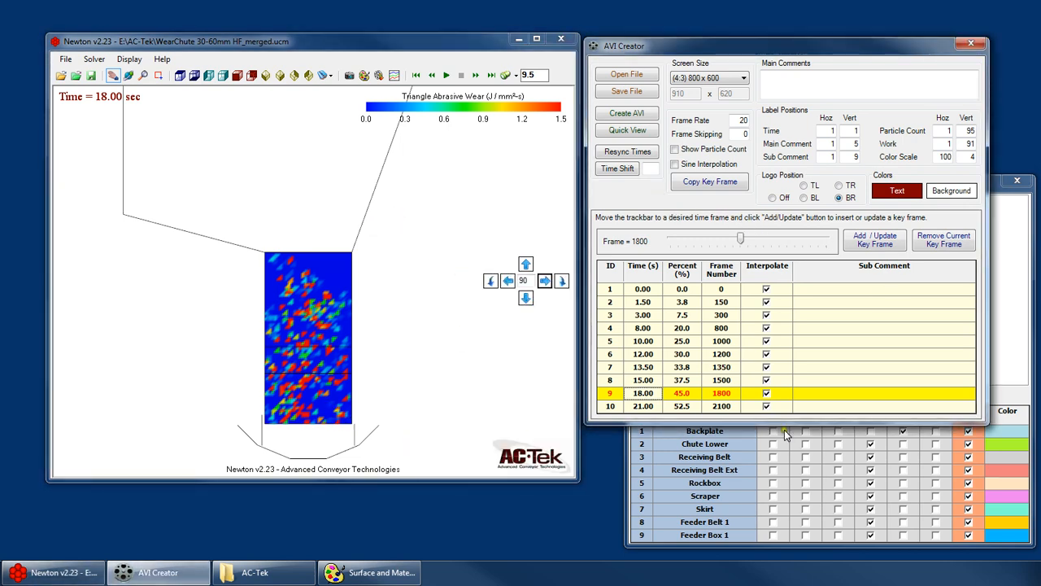
pyautogui.click(1019, 348)
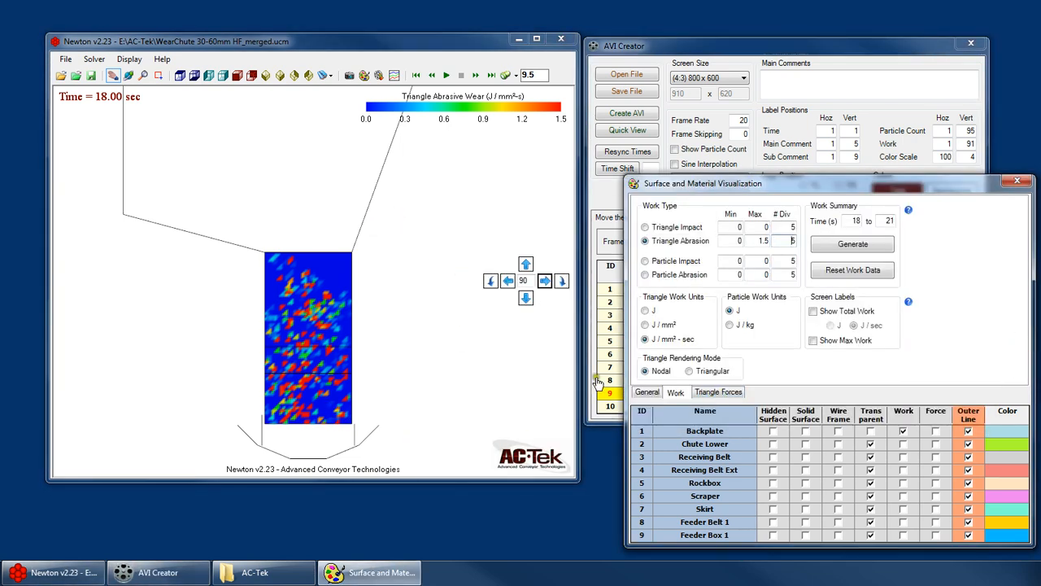
pyautogui.click(429, 303)
pyautogui.click(749, 45)
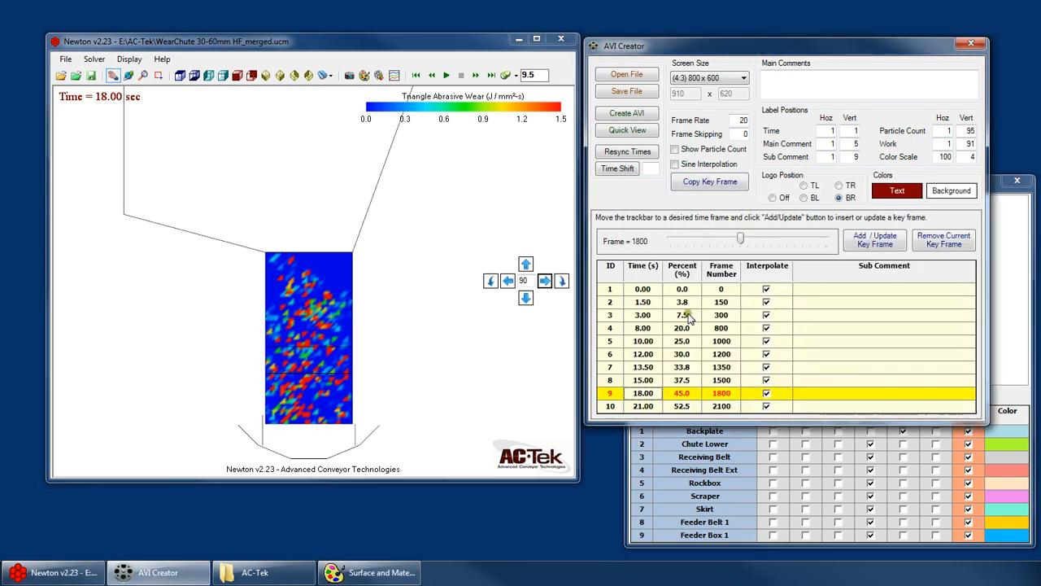
# Step: Add another key frame after the 21 s one and set its time to 22.5 s
pyautogui.click(641, 406)
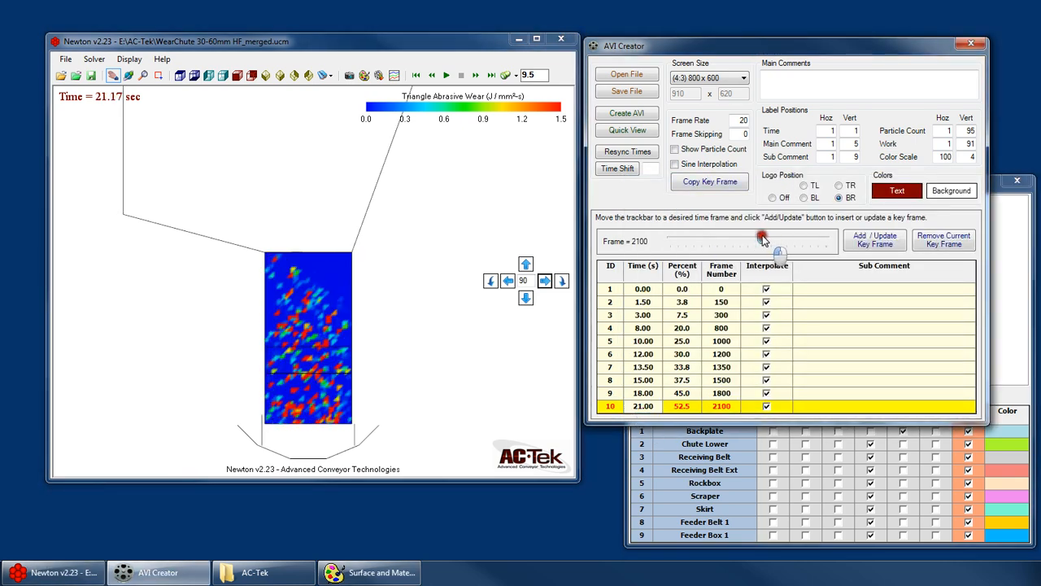
pyautogui.moveTo(762, 238); pyautogui.dragTo(761, 239)
pyautogui.click(875, 239)
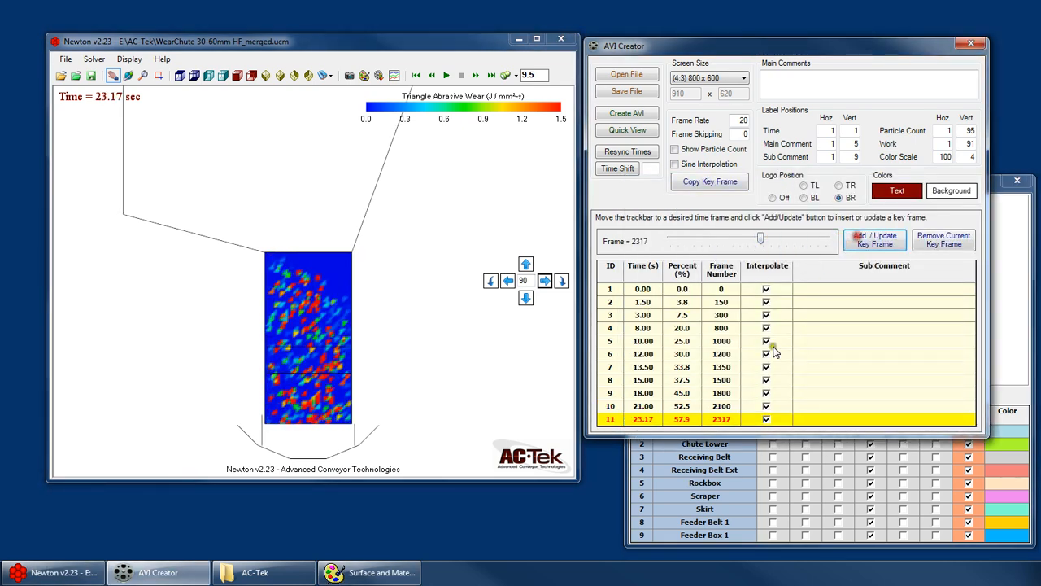
pyautogui.click(642, 406)
pyautogui.click(643, 418)
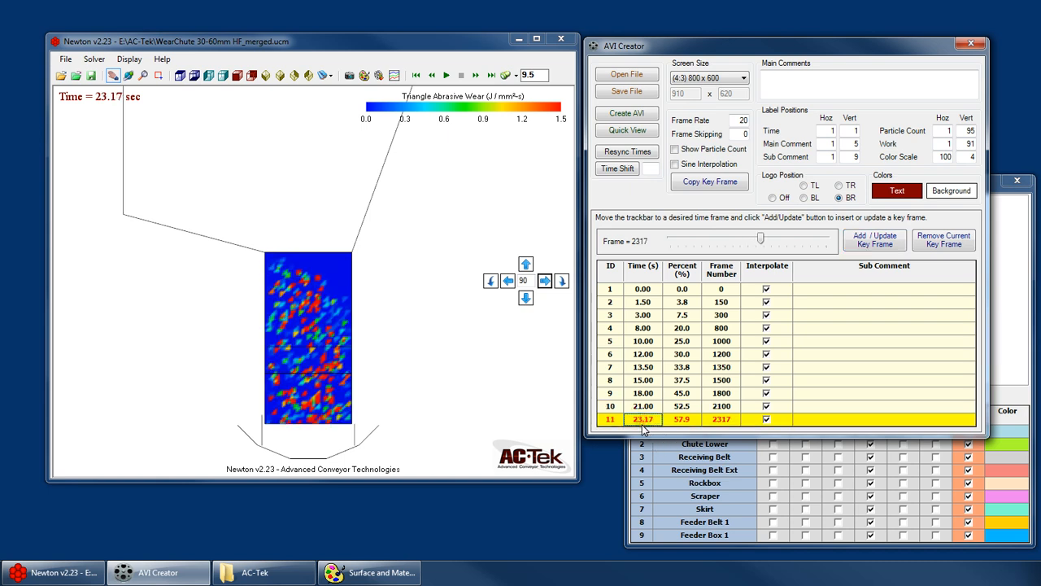
pyautogui.write('22.5')
pyautogui.press('Return')
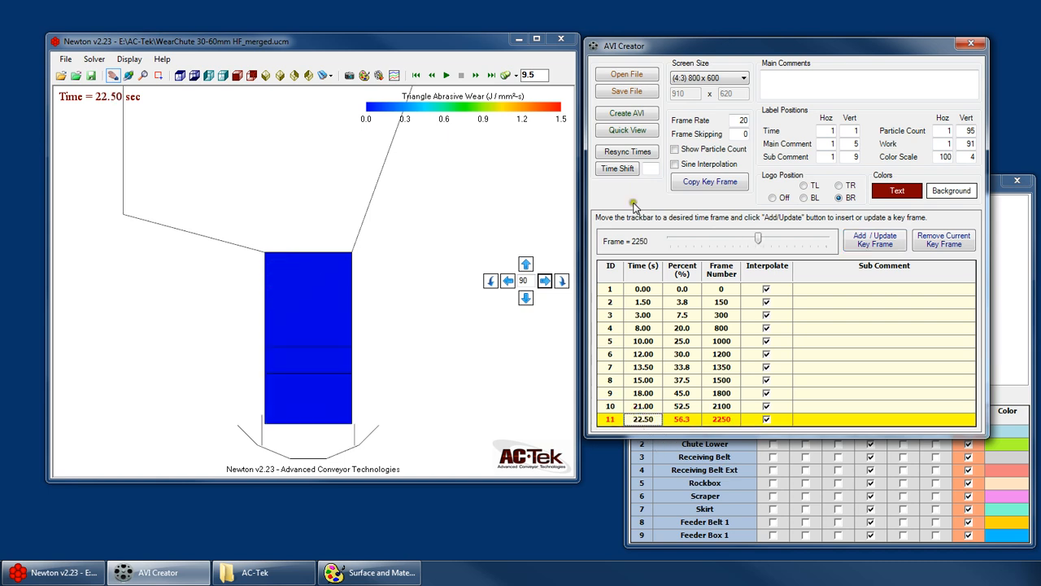
# Step: Show the conveyor model from above, rotated 90 degrees and enlarged around the chute and receiving belt
pyautogui.click(180, 75)
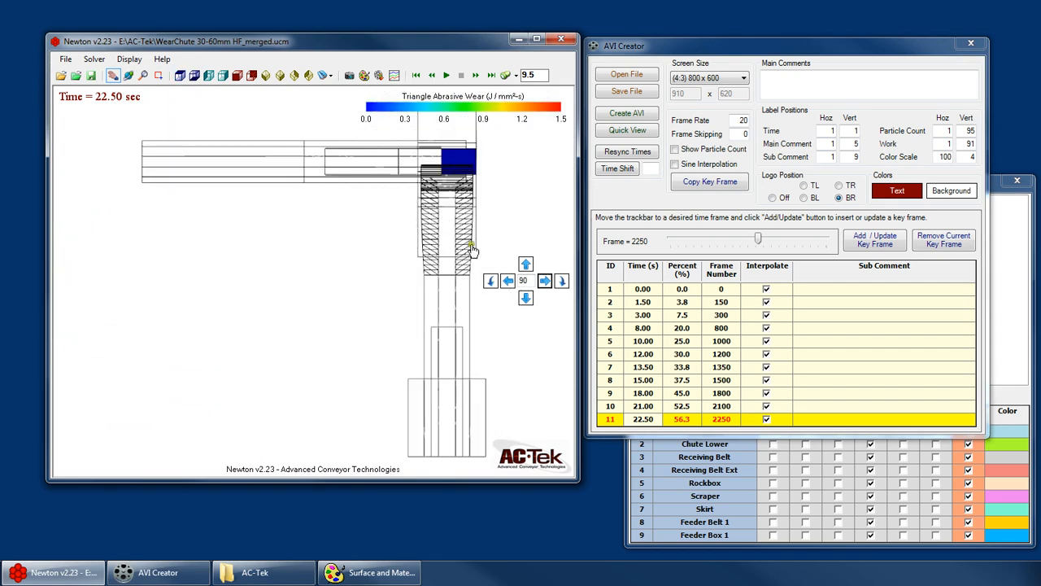
pyautogui.click(489, 280)
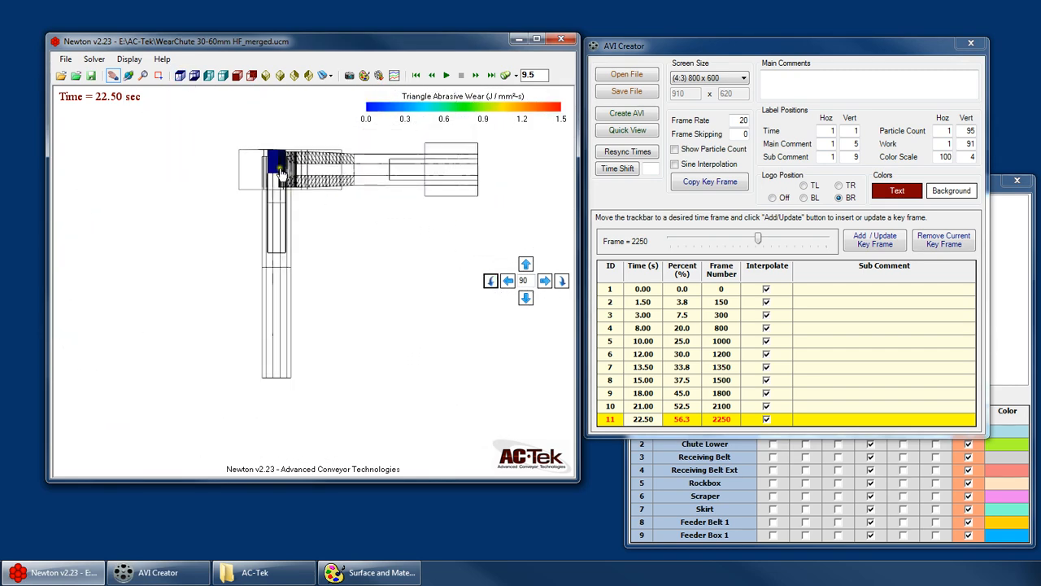
pyautogui.scroll(1, 232, 217)
# Step: Make the Backplate transparent and display the Receiving Belt by Force
pyautogui.click(1032, 321)
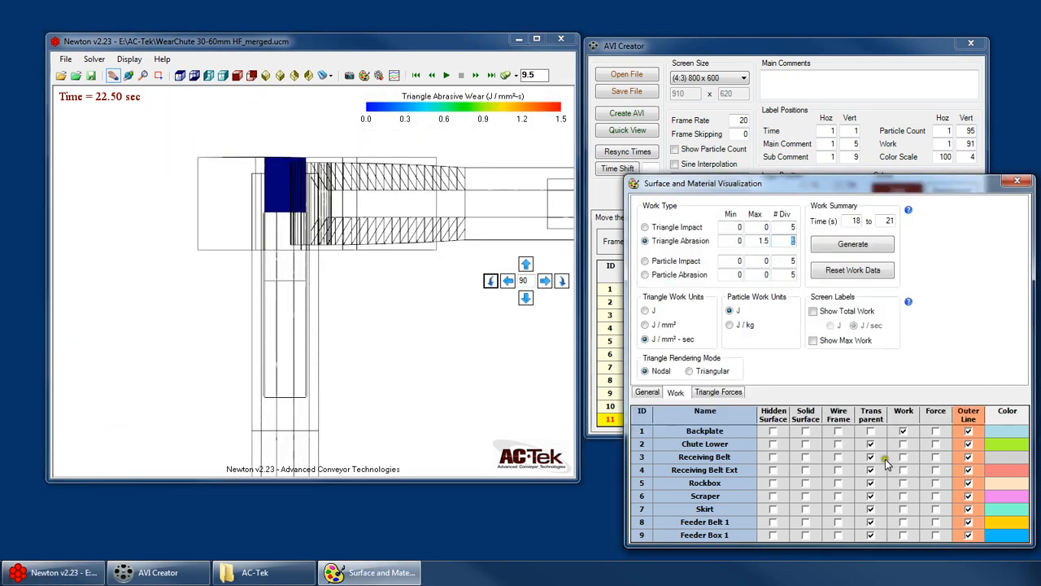
pyautogui.click(773, 432)
pyautogui.click(773, 431)
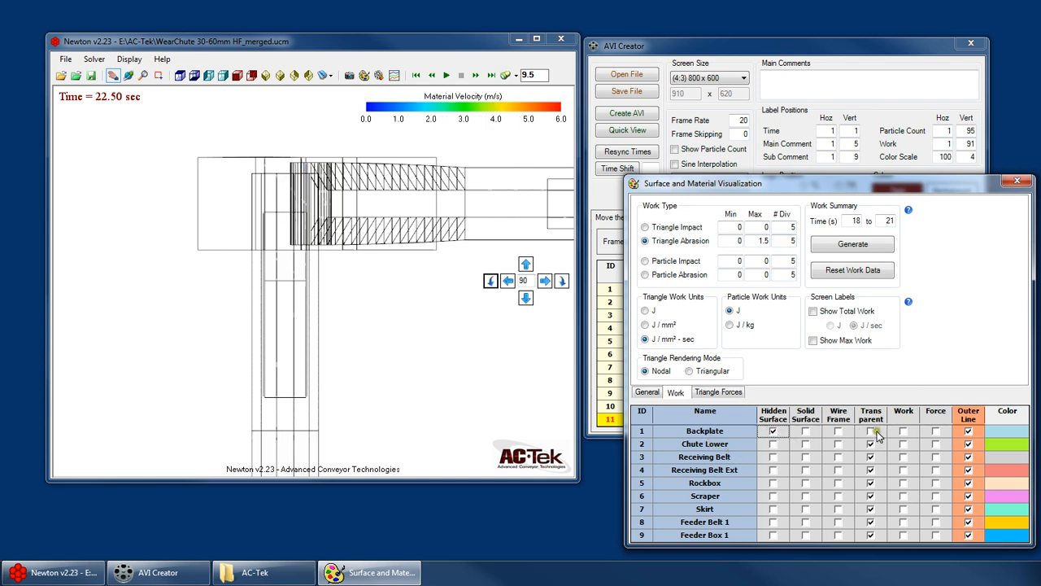
pyautogui.click(871, 431)
pyautogui.click(935, 456)
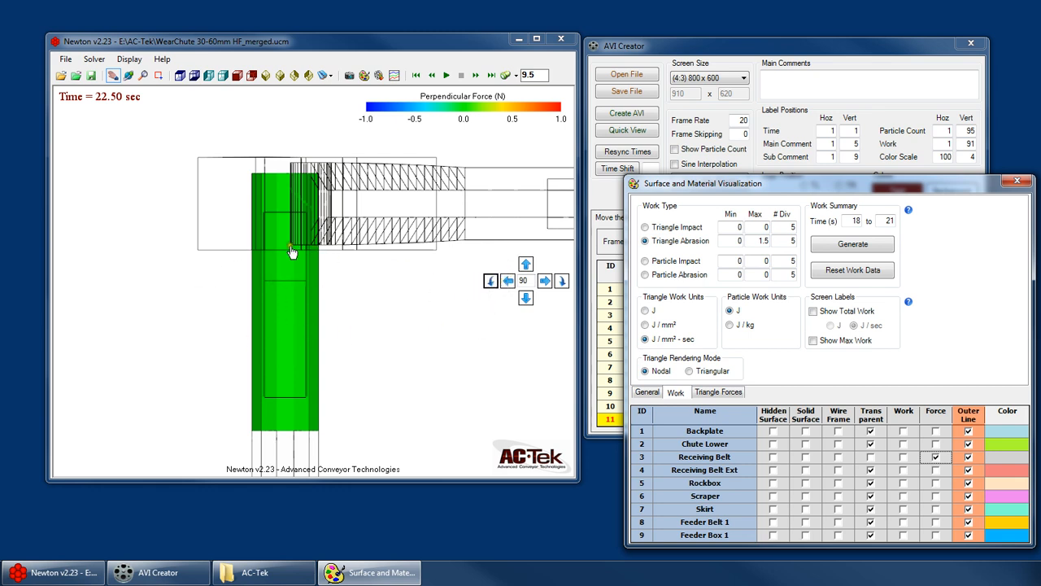
# Step: Turn the plan view so the Receiving Belt extends upward, center it, and update the 22.5 s key frame
pyautogui.click(491, 281)
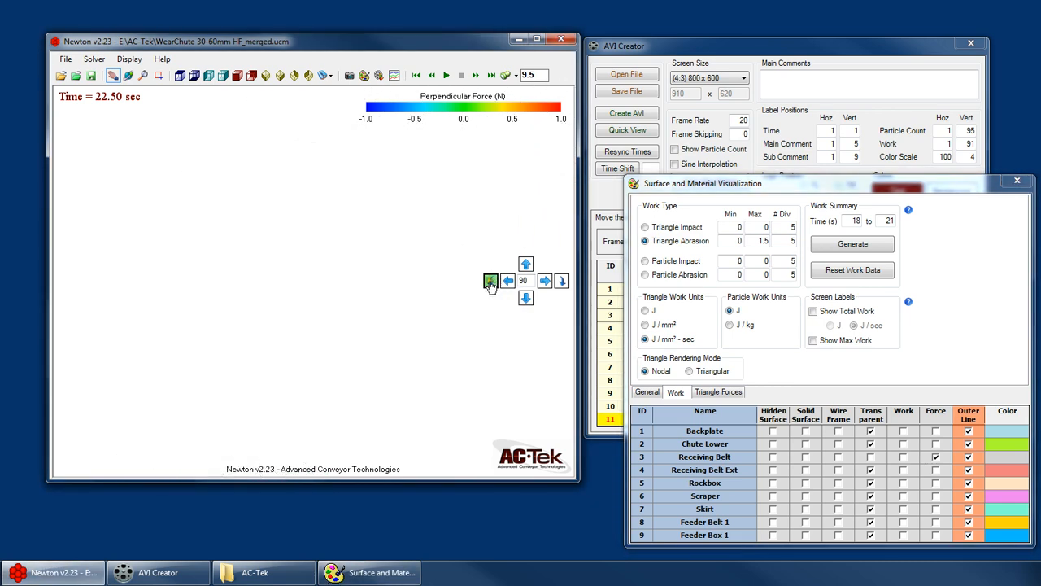
pyautogui.moveTo(492, 366); pyautogui.dragTo(399, 281)
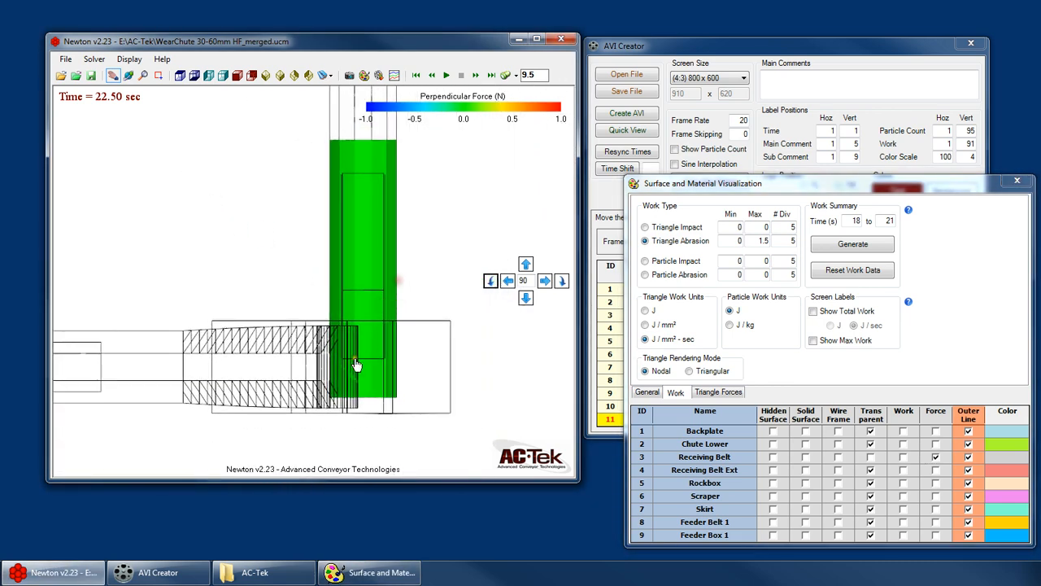
pyautogui.moveTo(335, 262); pyautogui.dragTo(345, 316)
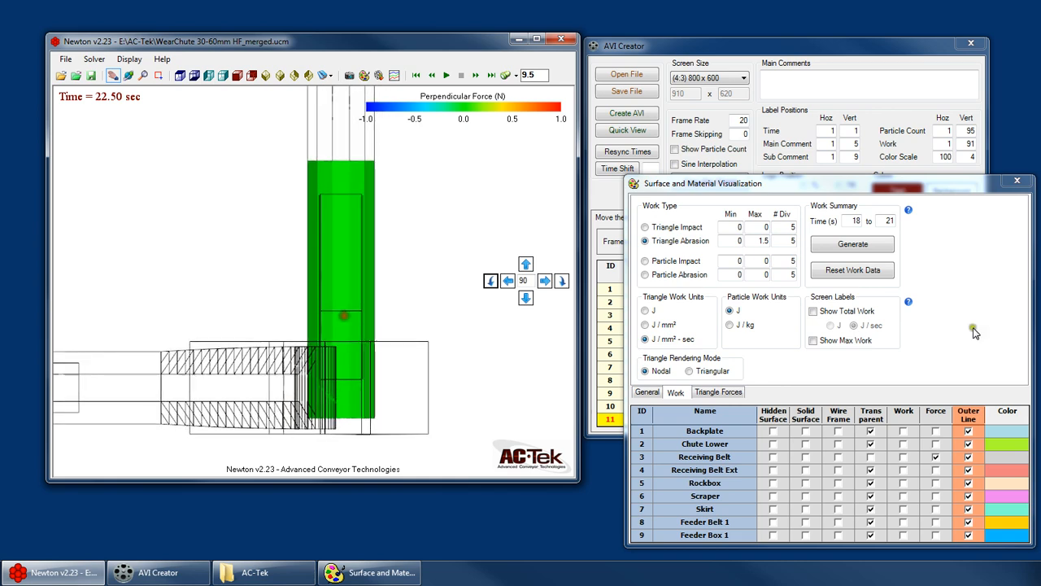
pyautogui.click(750, 52)
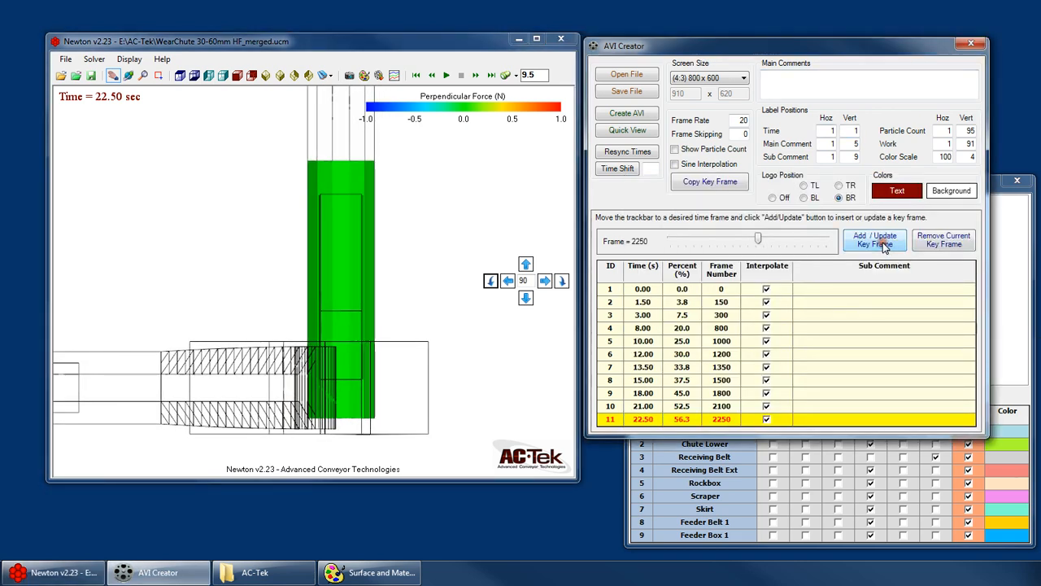
# Step: Switch between the 21 s and 22.5 s key frames to compare their saved views and surface displays
pyautogui.click(636, 406)
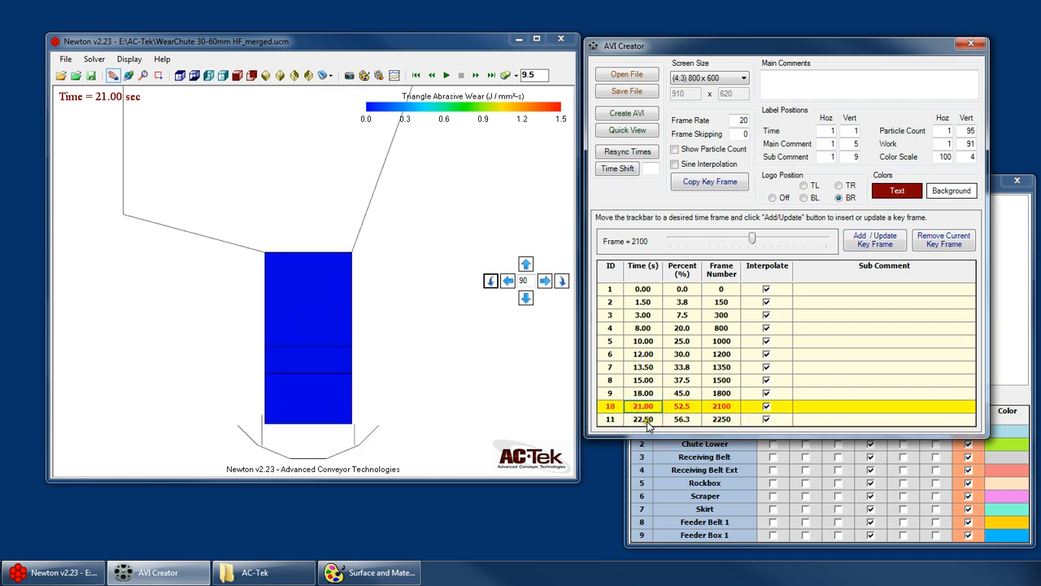
pyautogui.click(647, 421)
pyautogui.click(644, 407)
pyautogui.click(649, 420)
pyautogui.click(645, 407)
pyautogui.rightClick(349, 218)
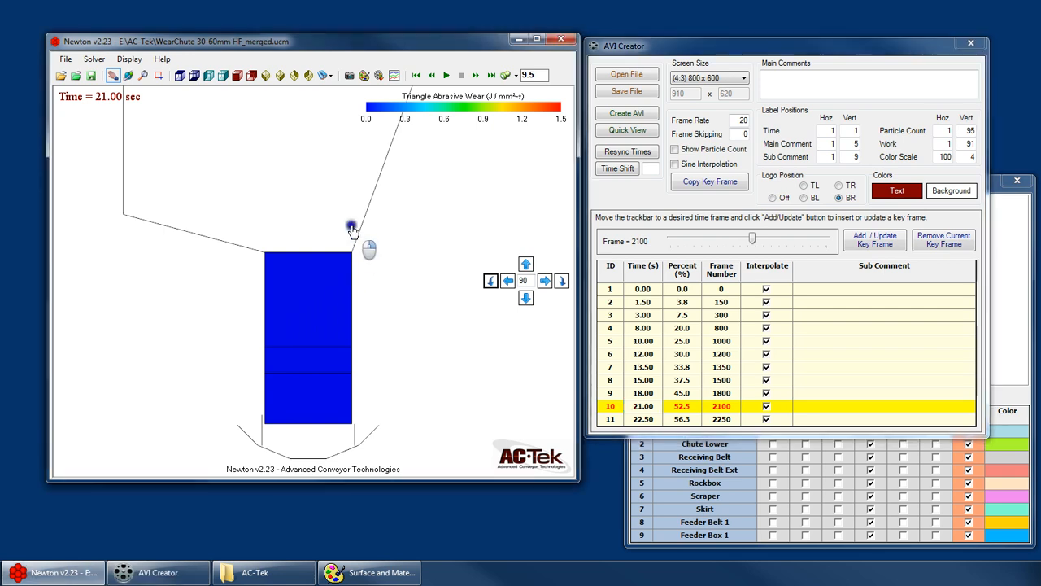
# Step: Review the views and surface displays stored in the 18 s, 21 s and 22.5 s key frames
pyautogui.click(353, 243)
pyautogui.moveTo(353, 242); pyautogui.dragTo(346, 327)
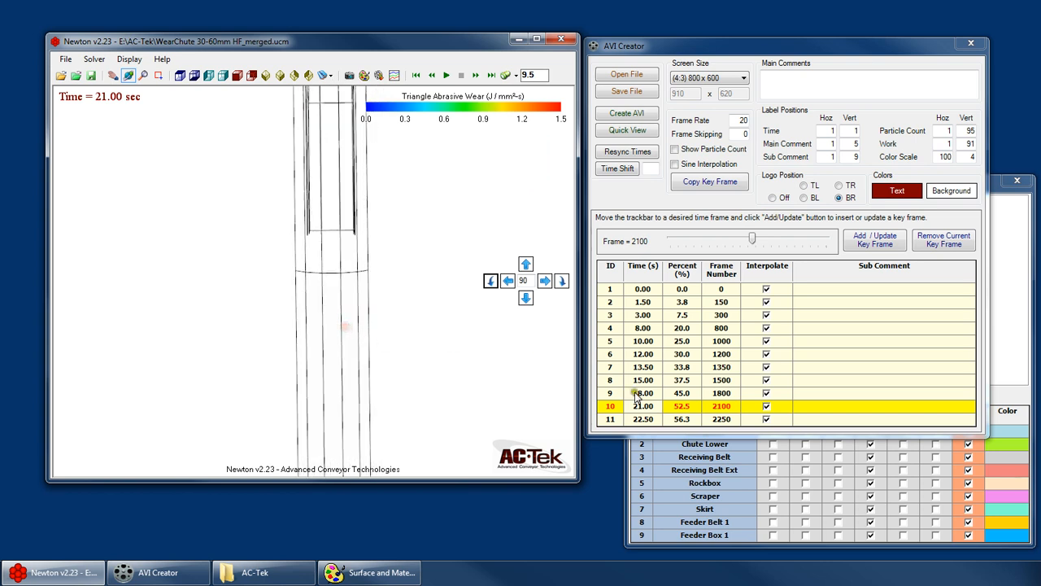
pyautogui.click(641, 393)
pyautogui.click(643, 406)
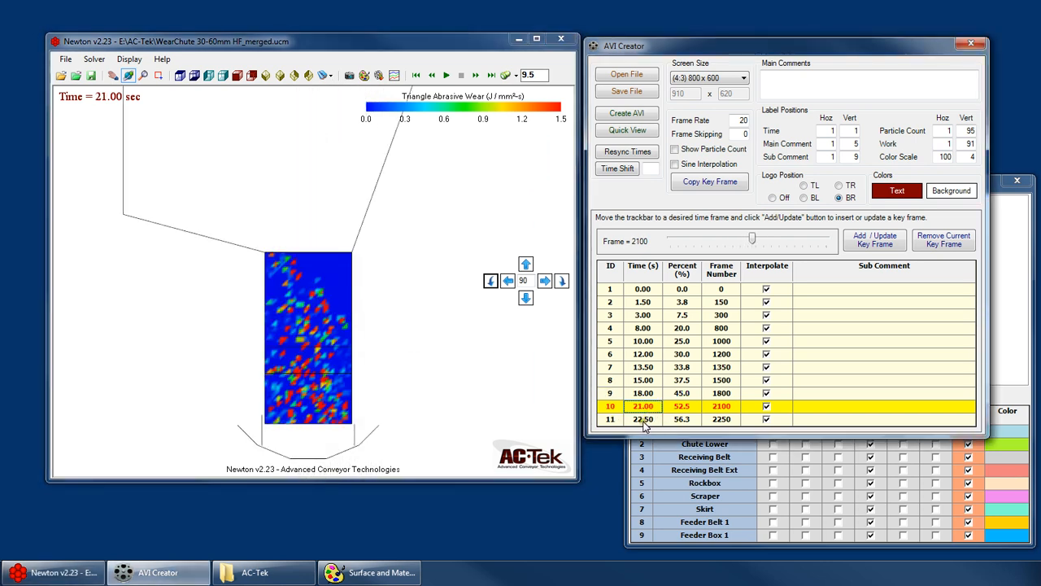
pyautogui.click(643, 418)
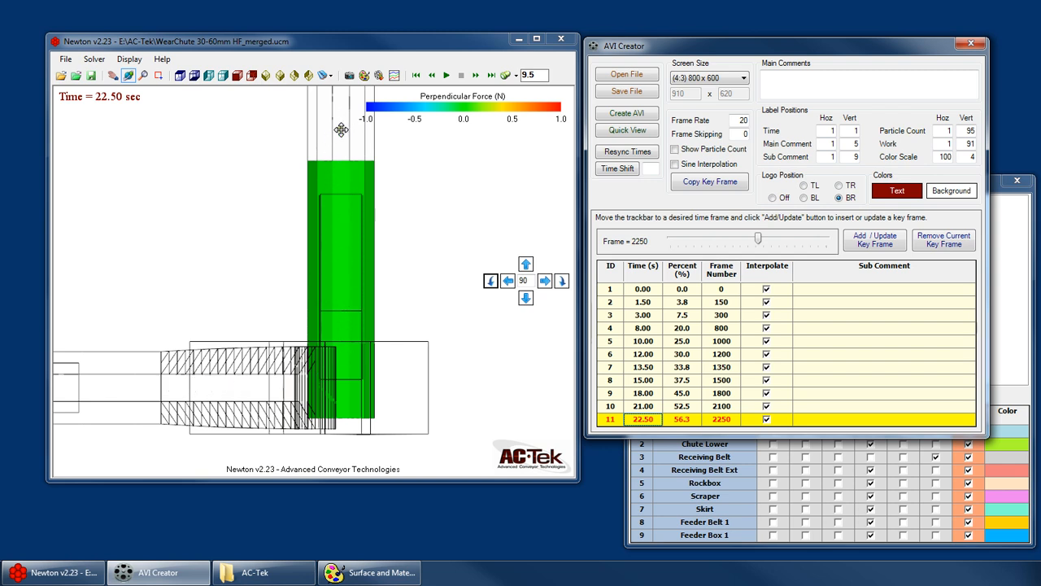
# Step: Try showing Lumpy particles together with the Receiving Belt force display at the 22.5 s key frame
pyautogui.click(999, 303)
pyautogui.click(876, 232)
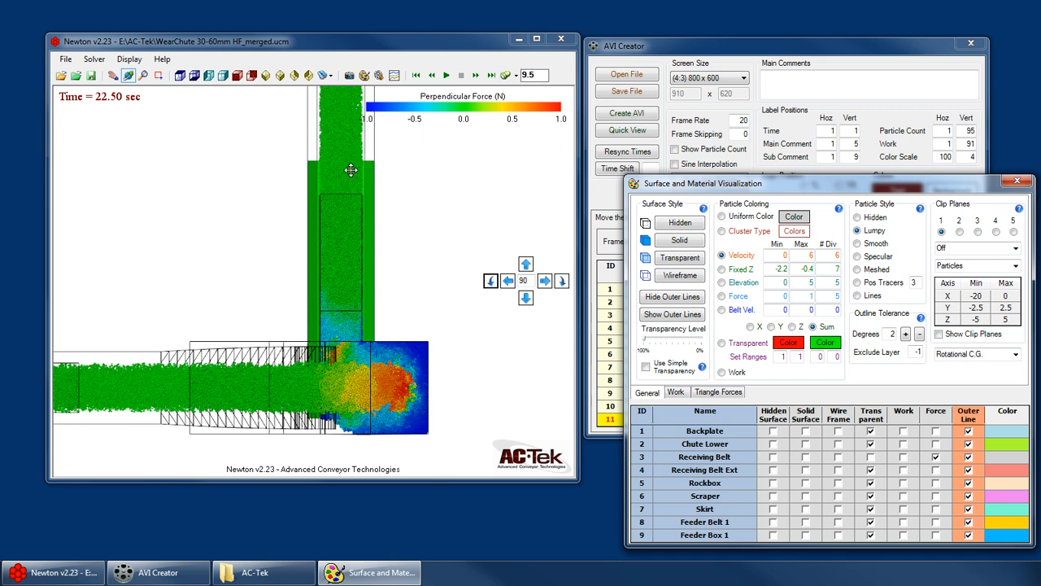
pyautogui.click(587, 210)
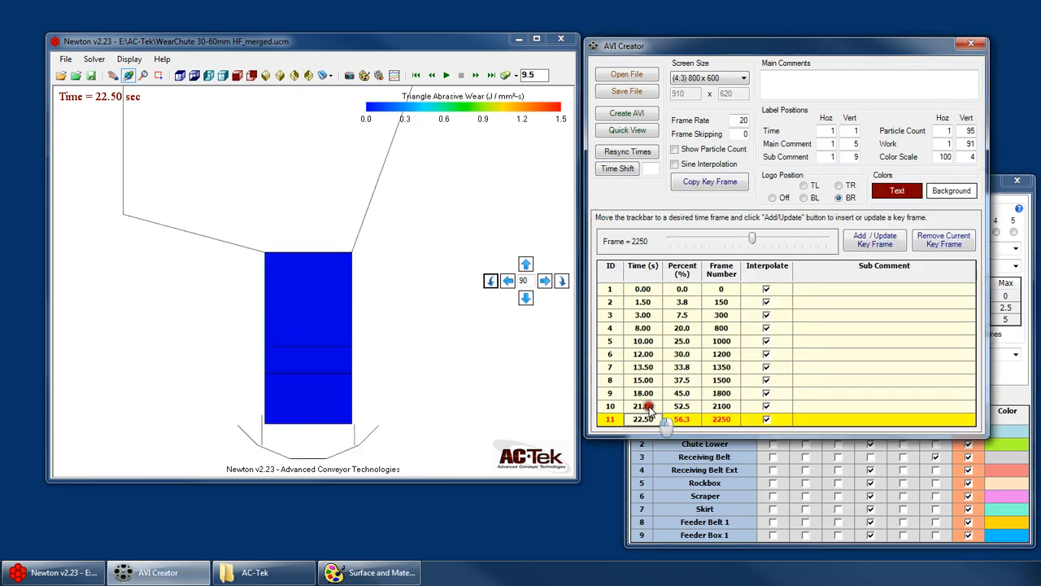
pyautogui.click(643, 406)
pyautogui.click(648, 421)
# Step: Make the Backplate transparent, show the particles as Lumpy, and update the 21 s key frame
pyautogui.click(643, 407)
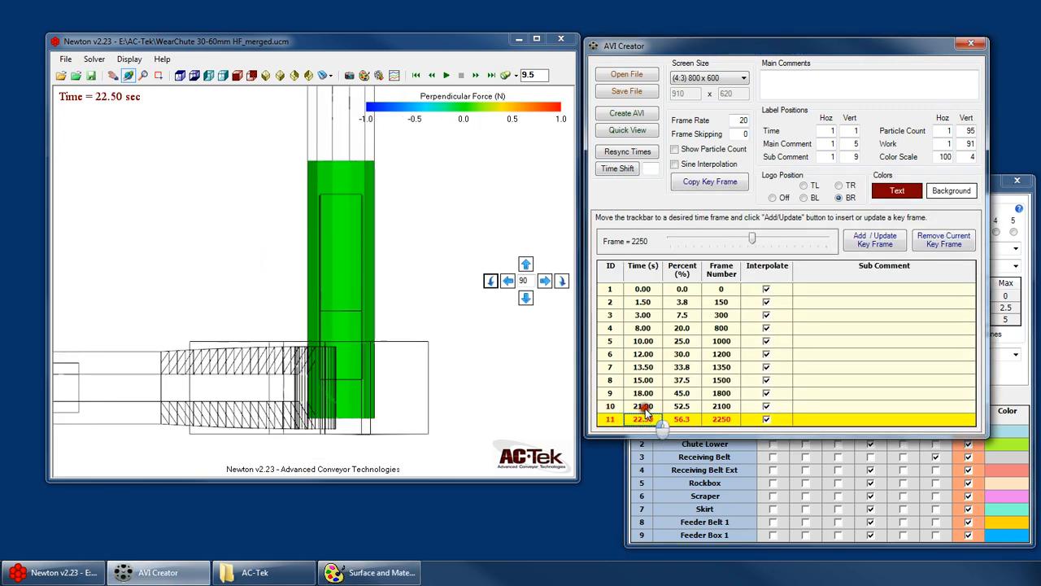
pyautogui.click(1029, 378)
pyautogui.click(870, 431)
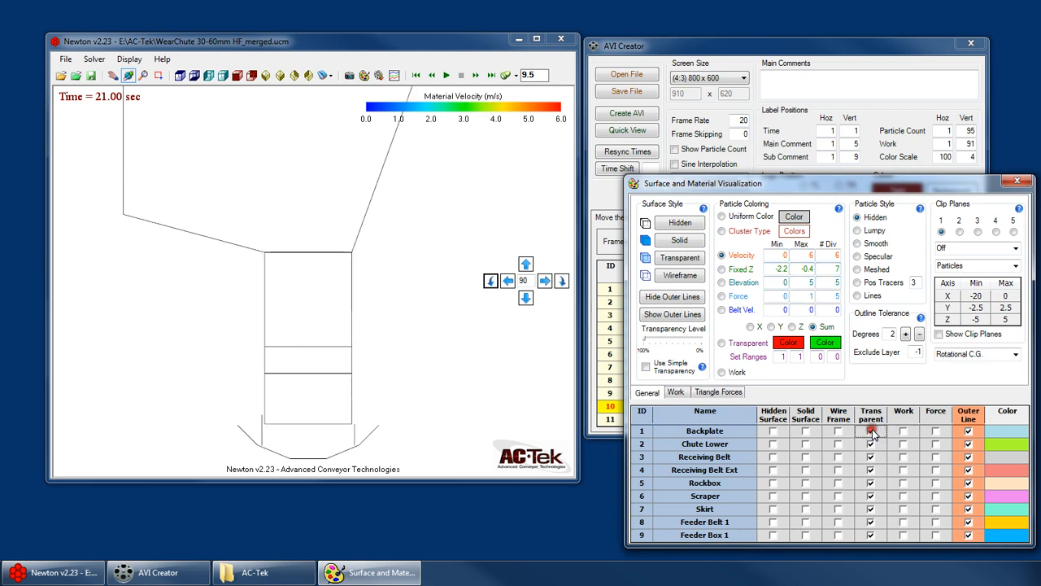
pyautogui.click(857, 230)
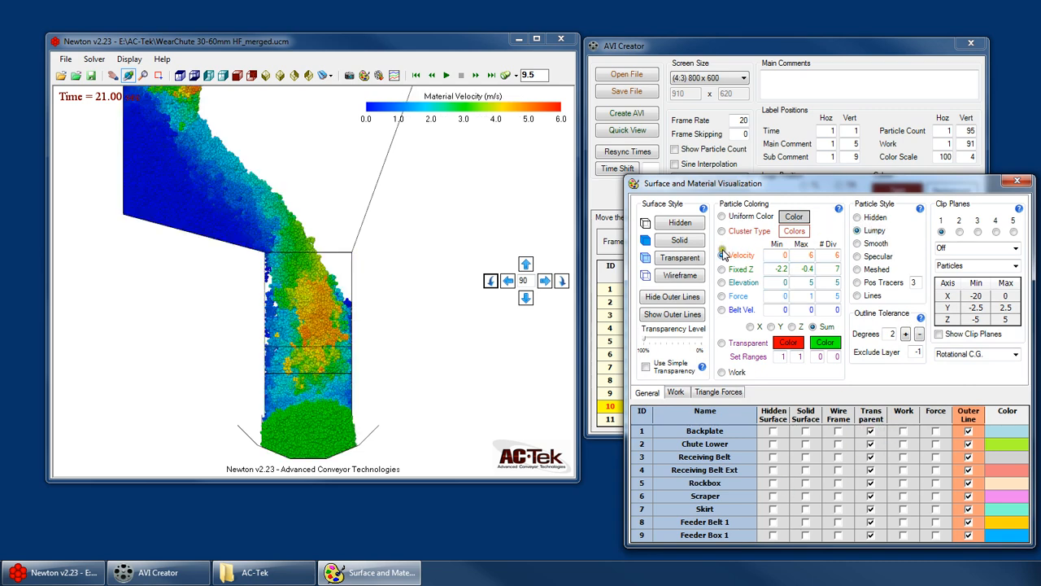
pyautogui.click(766, 79)
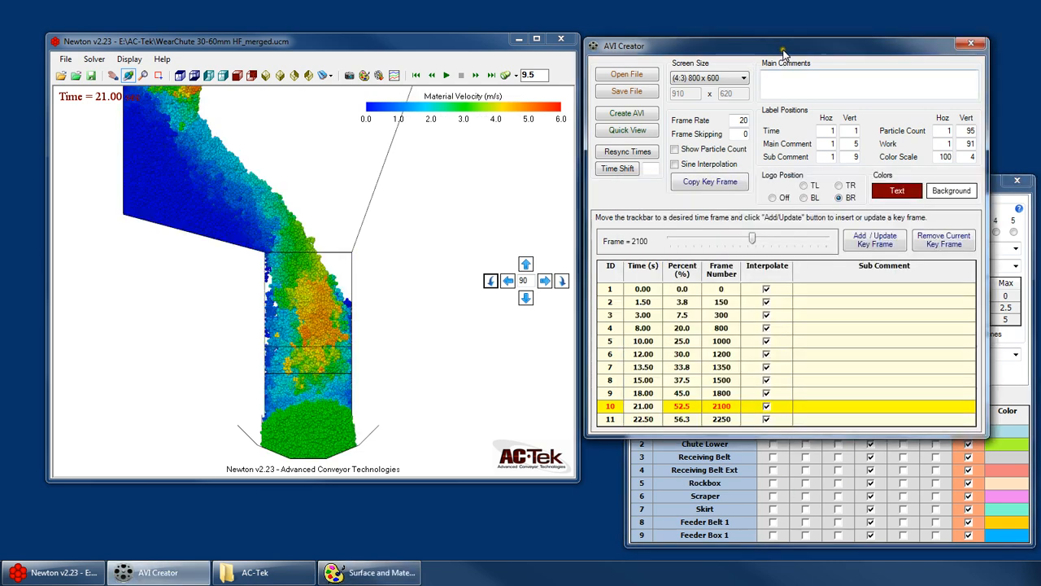
pyautogui.click(877, 242)
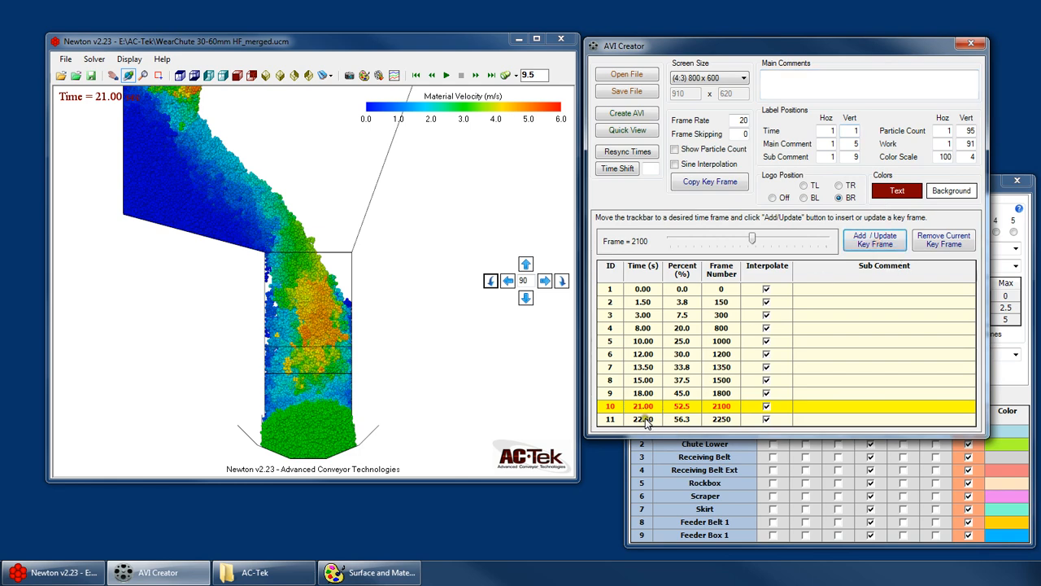
# Step: Inspect the particle flow at 21 s and compare the 21 s and 22.5 s key frames
pyautogui.moveTo(279, 250); pyautogui.dragTo(286, 378)
pyautogui.scroll(-3, 265, 366)
pyautogui.scroll(2, 560, 402)
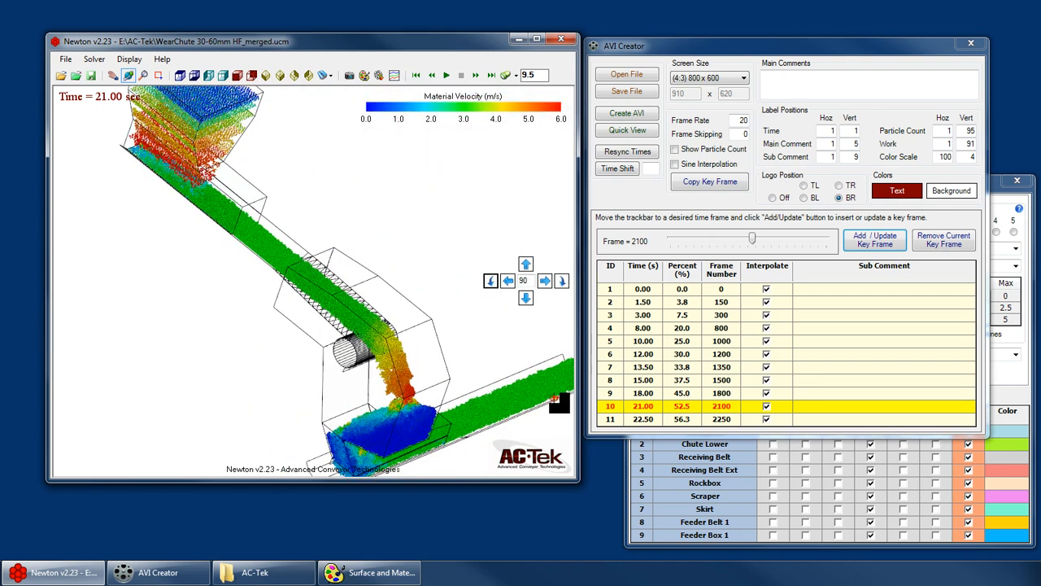
pyautogui.click(648, 416)
pyautogui.click(650, 409)
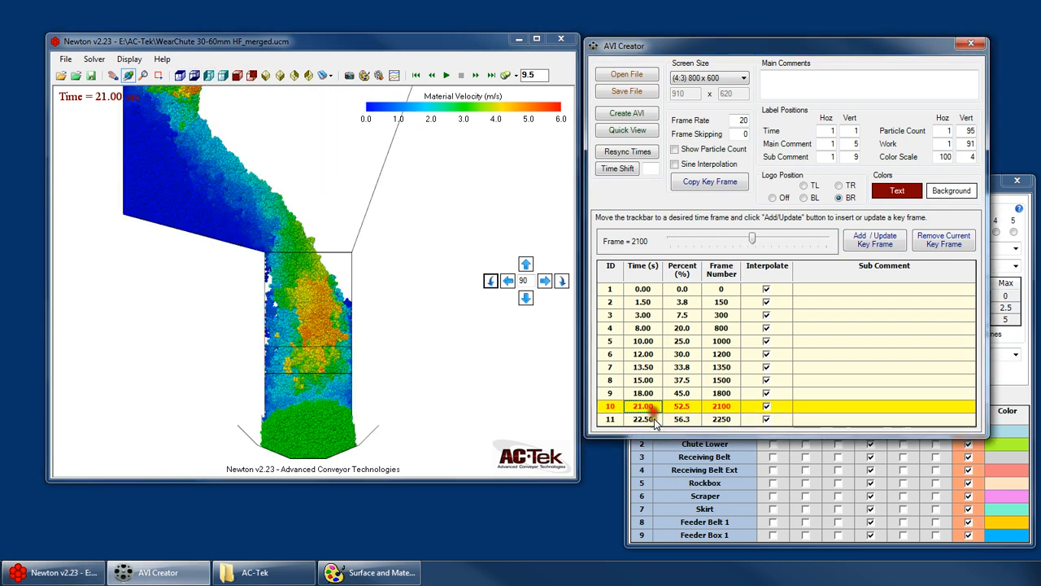
pyautogui.click(648, 419)
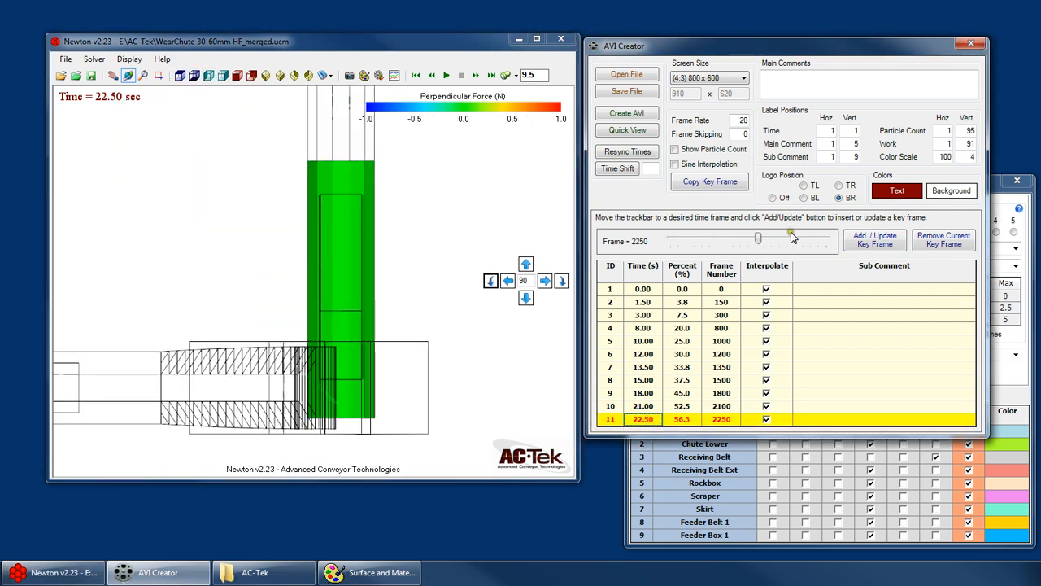
pyautogui.click(643, 408)
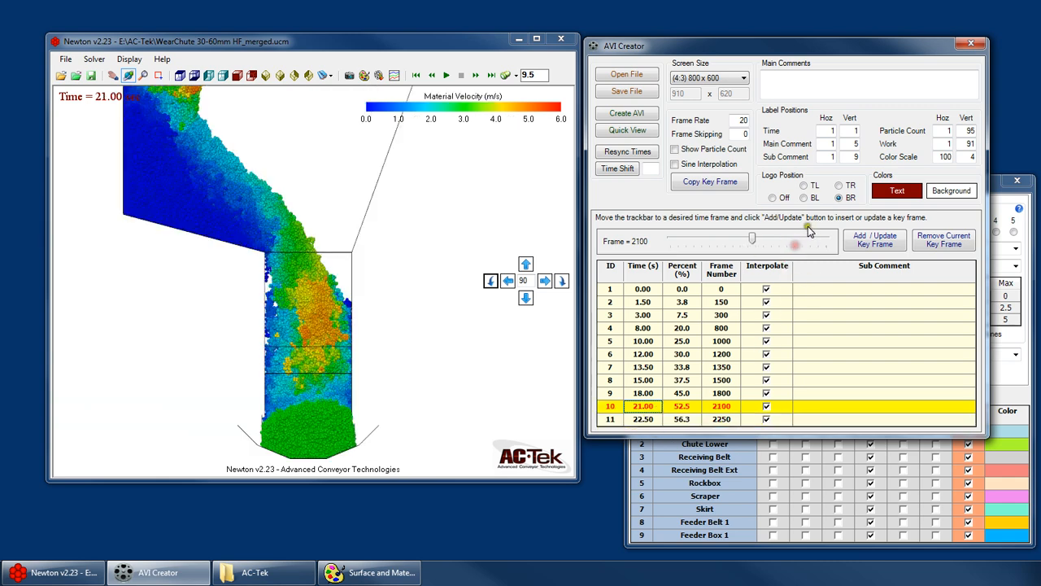
pyautogui.click(648, 419)
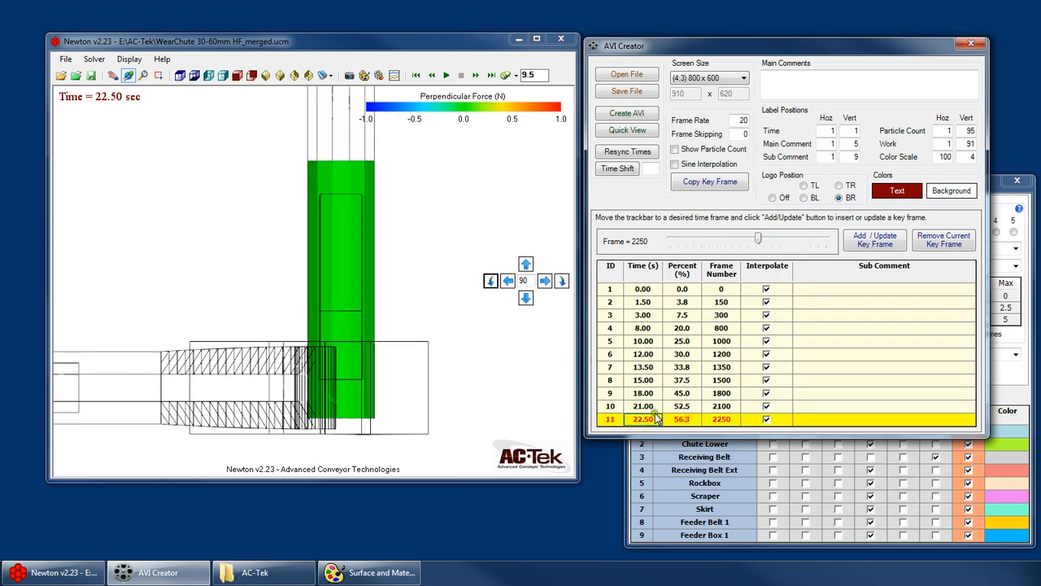
# Step: Add a key frame at 22.60 s with the Receiving Belt force view and check it against the neighbouring key frames
pyautogui.click(802, 241)
pyautogui.click(876, 239)
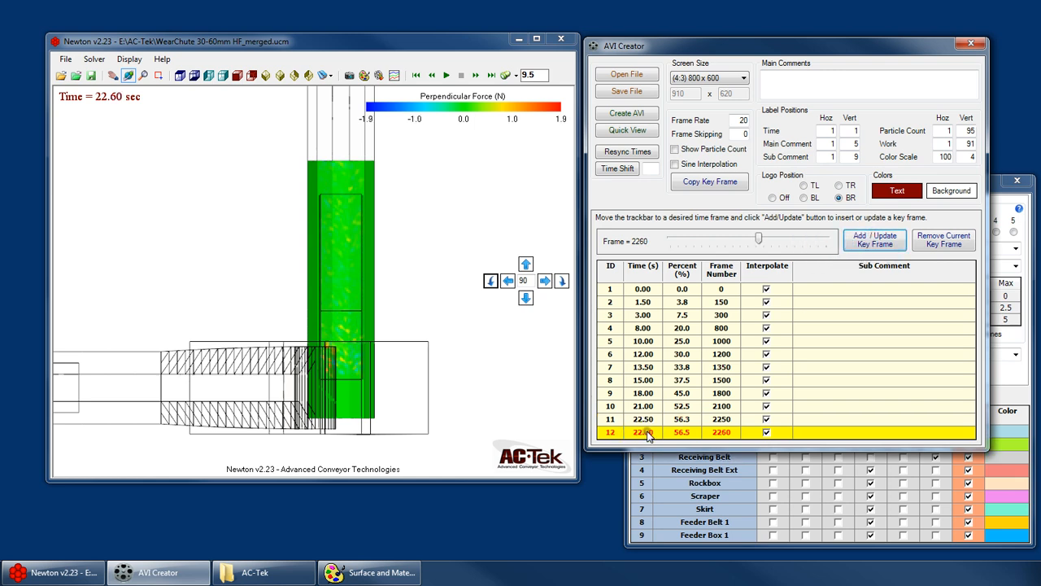
pyautogui.click(653, 420)
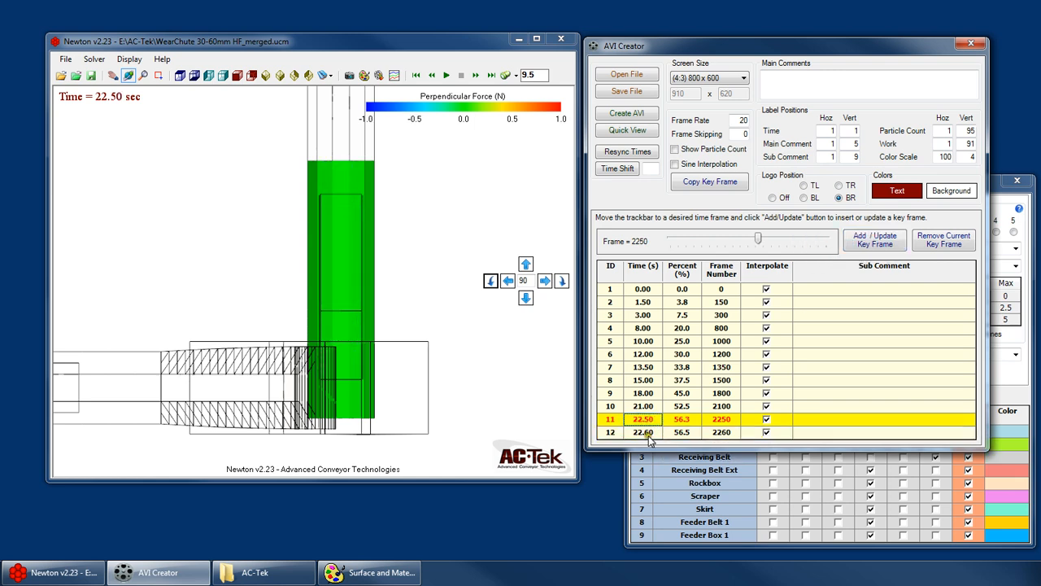
pyautogui.click(651, 432)
pyautogui.click(652, 419)
pyautogui.click(650, 407)
# Step: Show Lumpy particles with the Receiving Belt displayed by Force, and update the 22.5 s key frame
pyautogui.click(645, 418)
pyautogui.click(1022, 387)
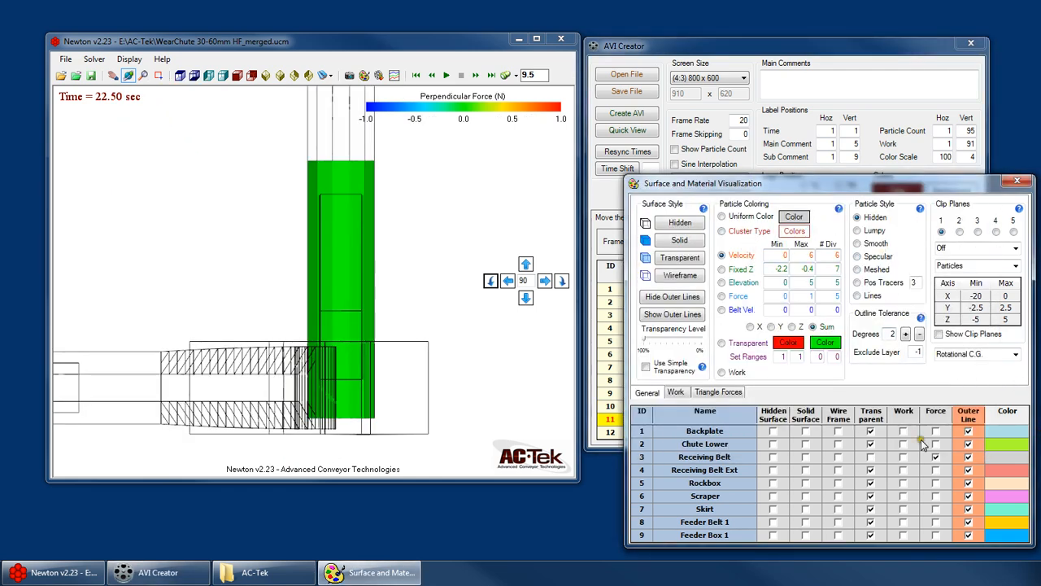
pyautogui.click(869, 457)
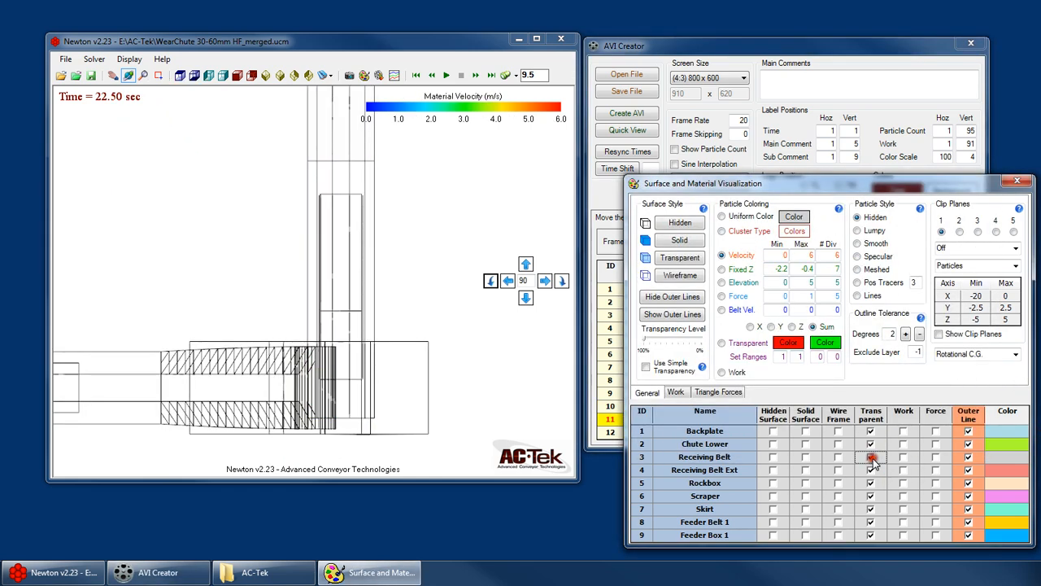
pyautogui.click(859, 231)
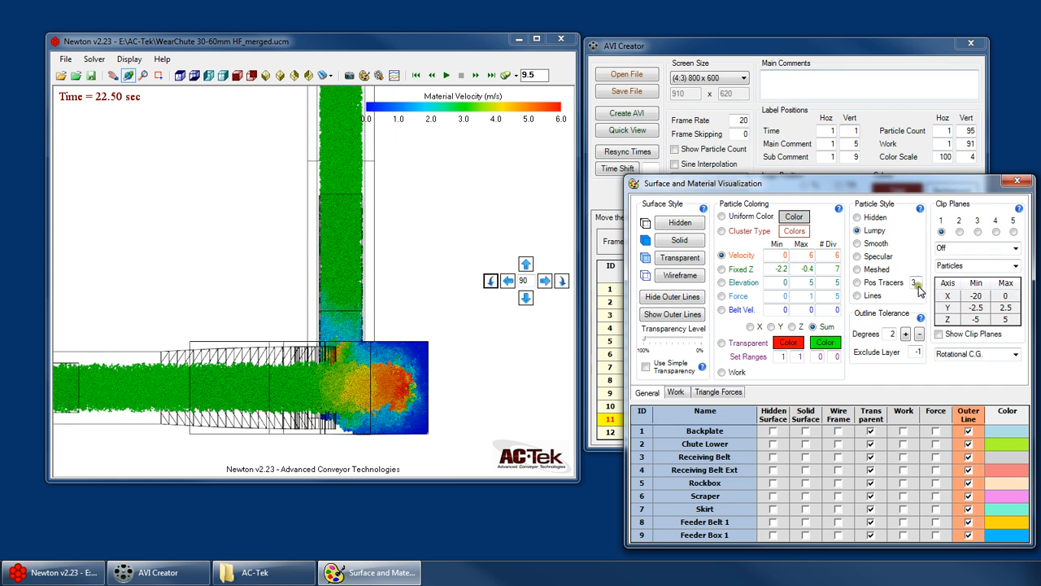
pyautogui.click(937, 431)
pyautogui.click(871, 431)
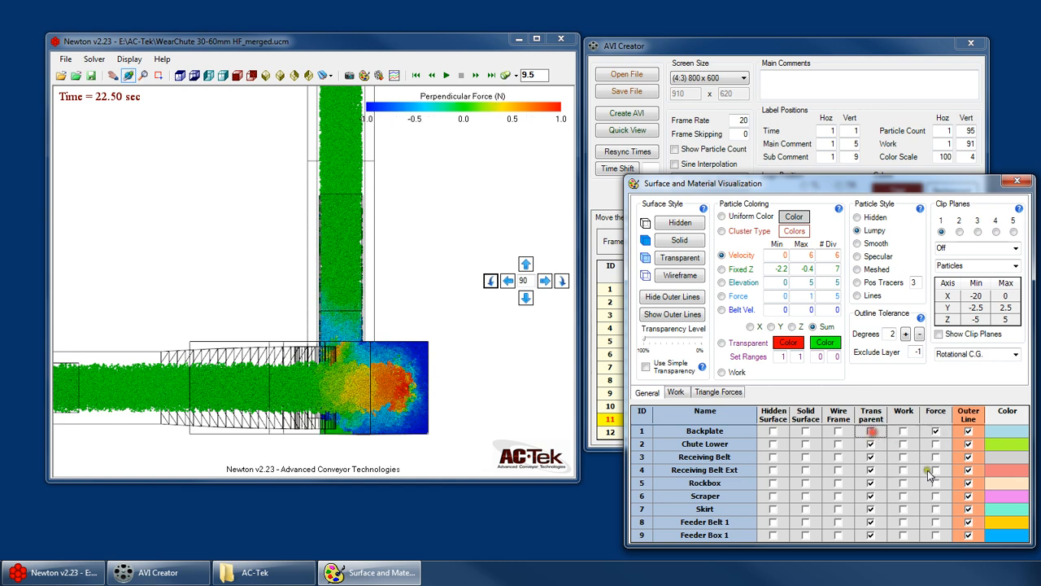
pyautogui.click(936, 457)
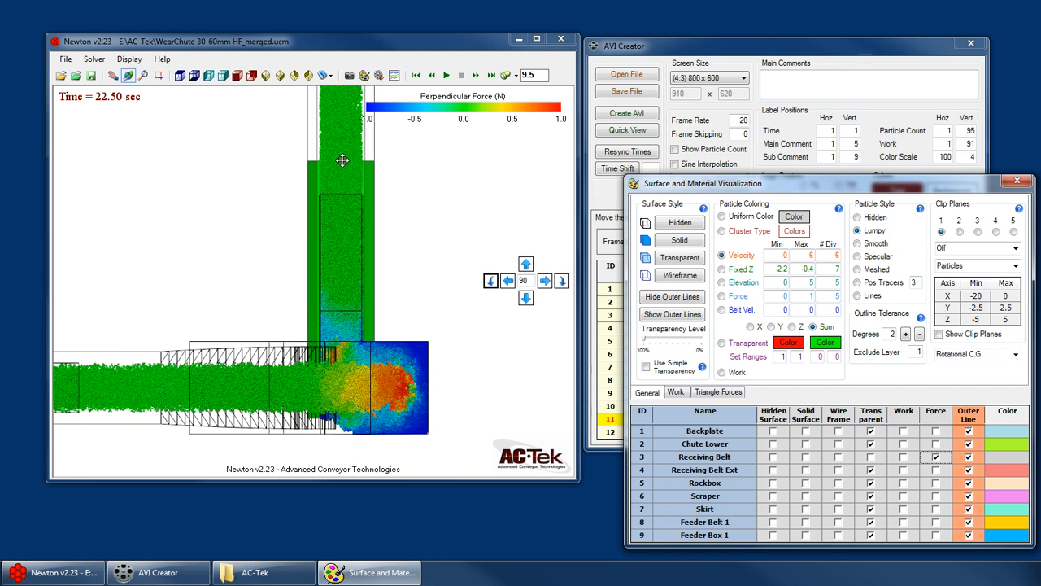
pyautogui.click(801, 46)
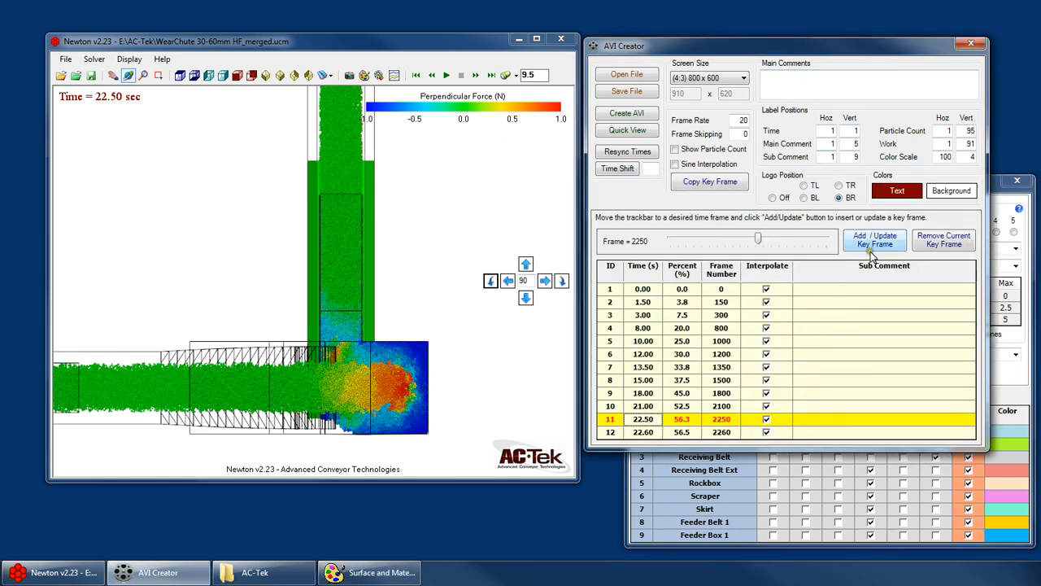
# Step: Set the time of key frame 12 to 24 s and check it against the 22.5 s key frame
pyautogui.click(649, 407)
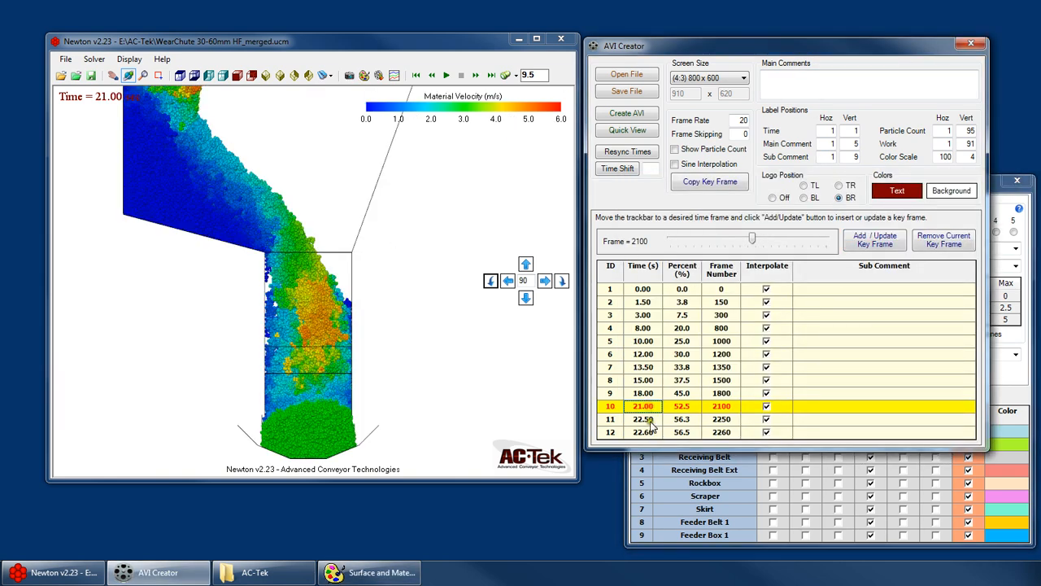
pyautogui.click(649, 420)
pyautogui.click(647, 432)
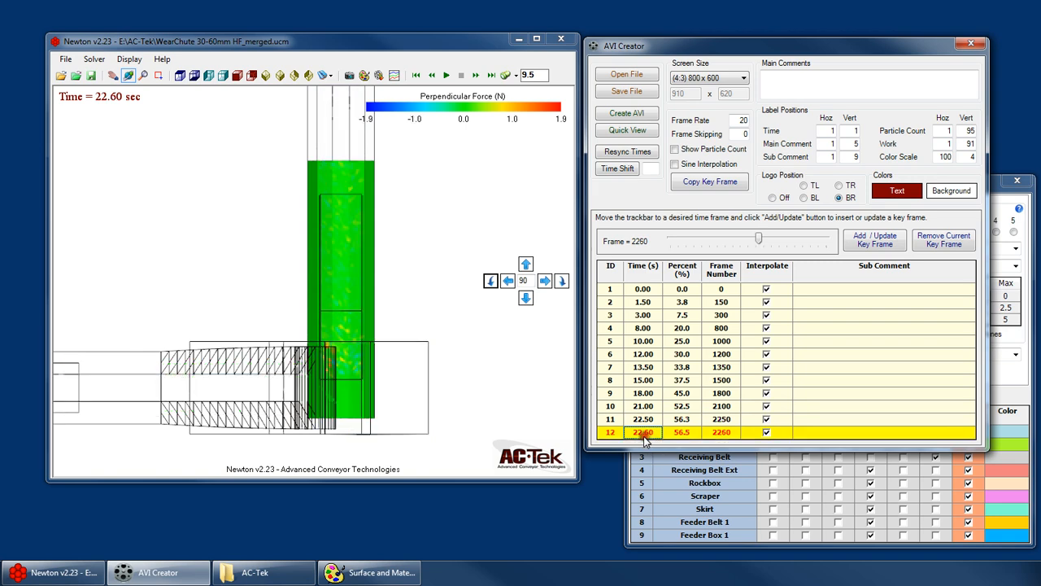
pyautogui.write('24')
pyautogui.press('Return')
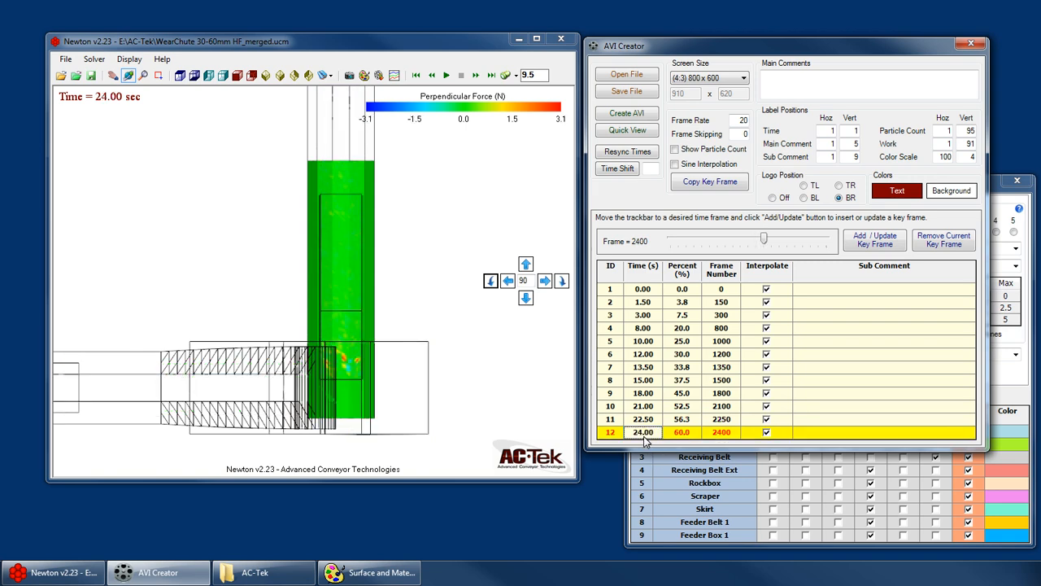
pyautogui.click(634, 419)
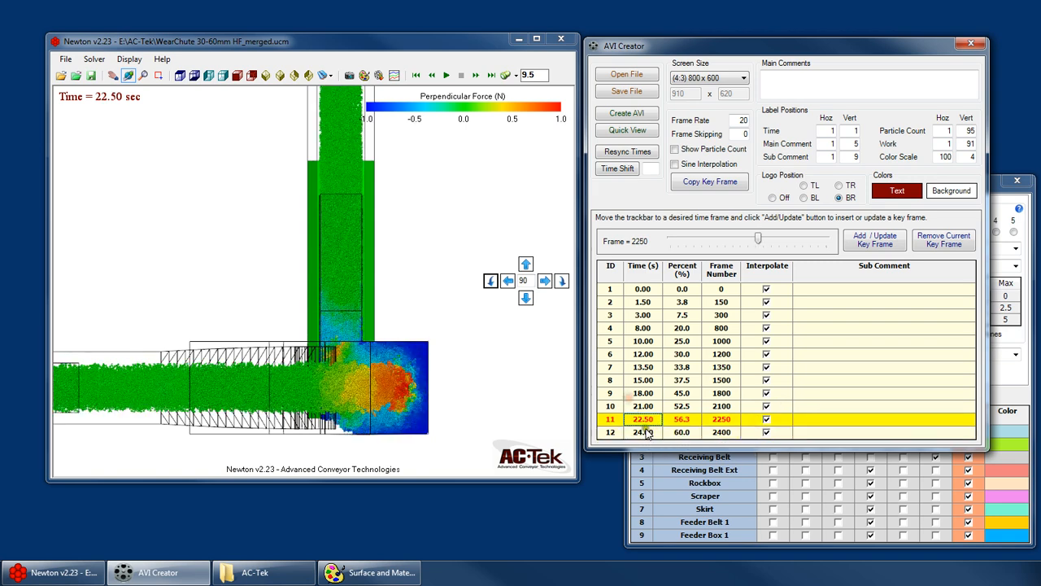
pyautogui.click(643, 432)
# Step: Set the force summary time range to 24 to 27 s, start generating it, and stop the run early
pyautogui.click(1019, 392)
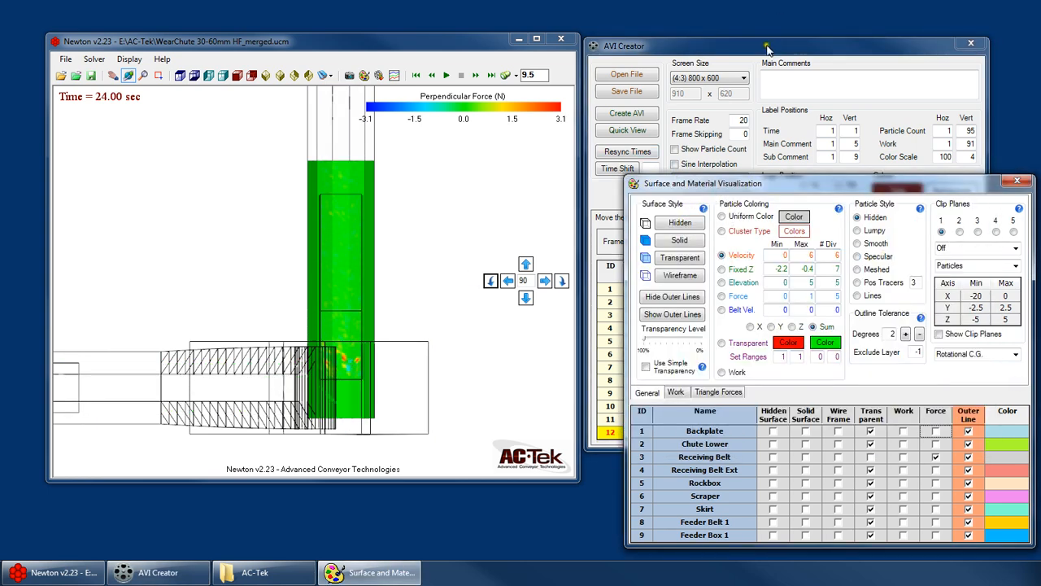
pyautogui.click(719, 392)
pyautogui.doubleClick(852, 220)
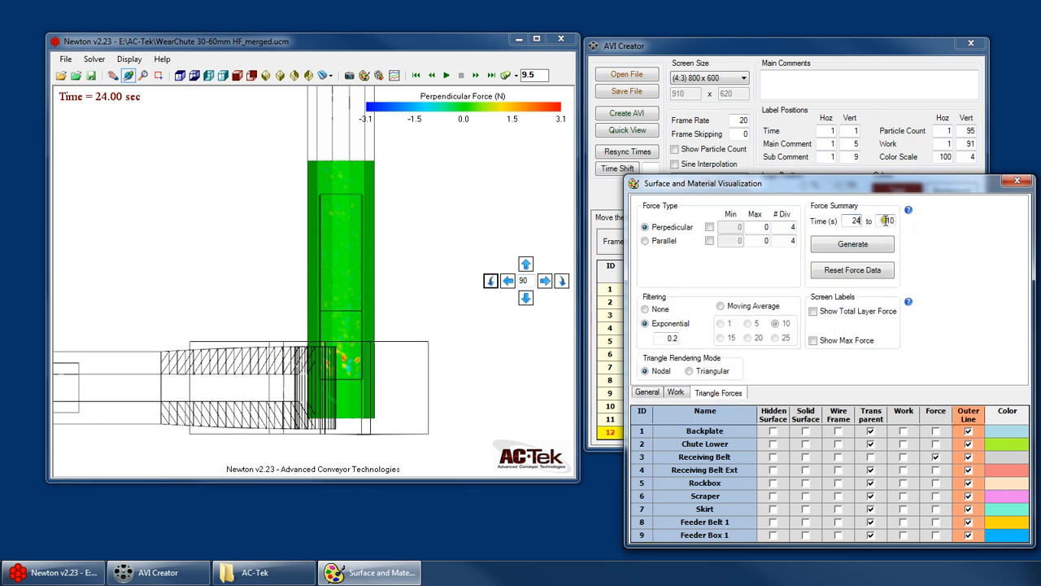
pyautogui.doubleClick(888, 221)
pyautogui.write('27')
pyautogui.click(853, 244)
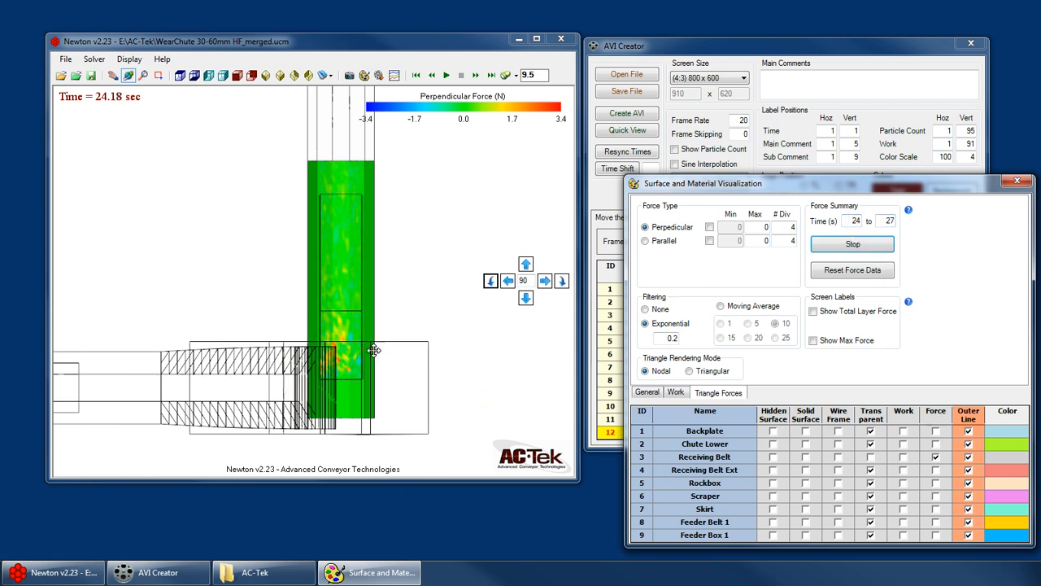
pyautogui.click(852, 244)
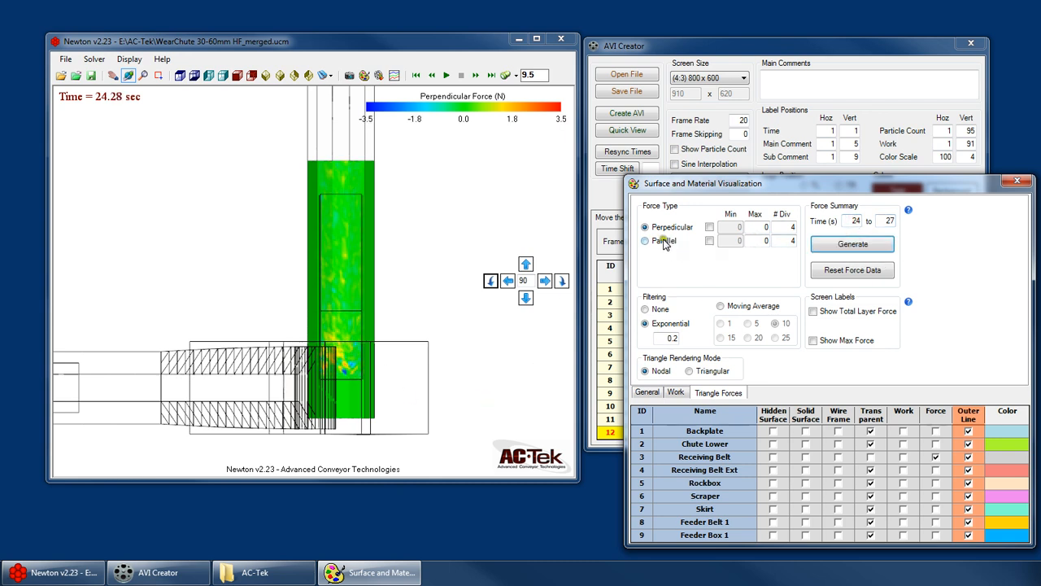
# Step: Switch the force type to Parallel, generate the force summary again, and set the parallel force maximum to 3
pyautogui.click(665, 244)
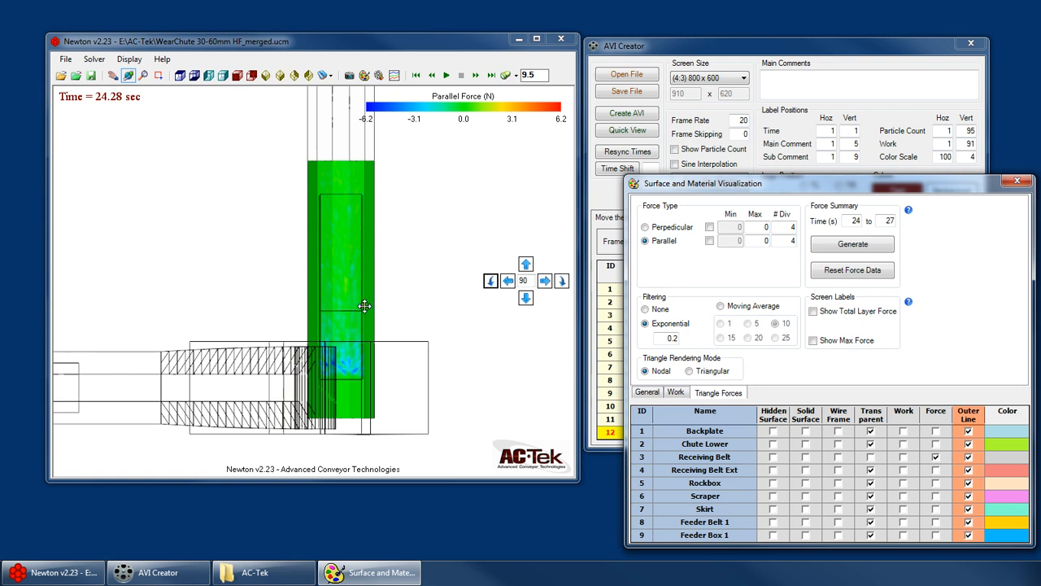
pyautogui.click(332, 355)
pyautogui.click(862, 242)
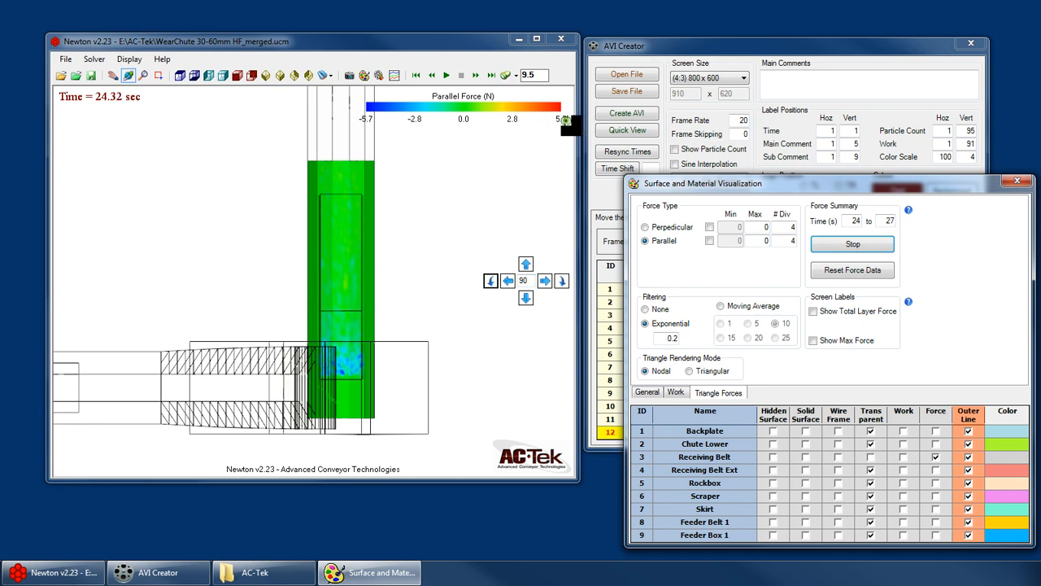
pyautogui.doubleClick(766, 241)
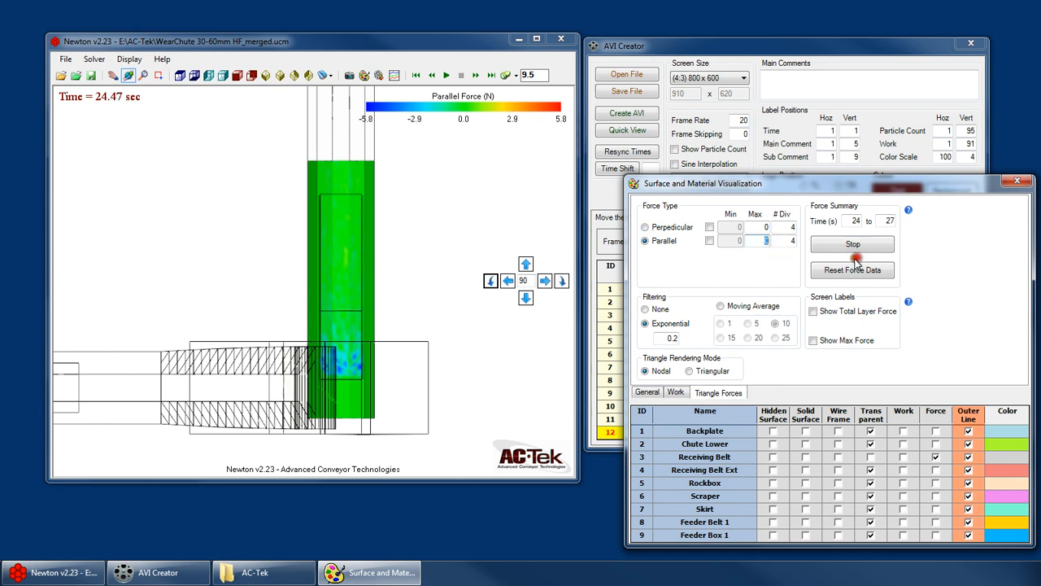
pyautogui.write('3')
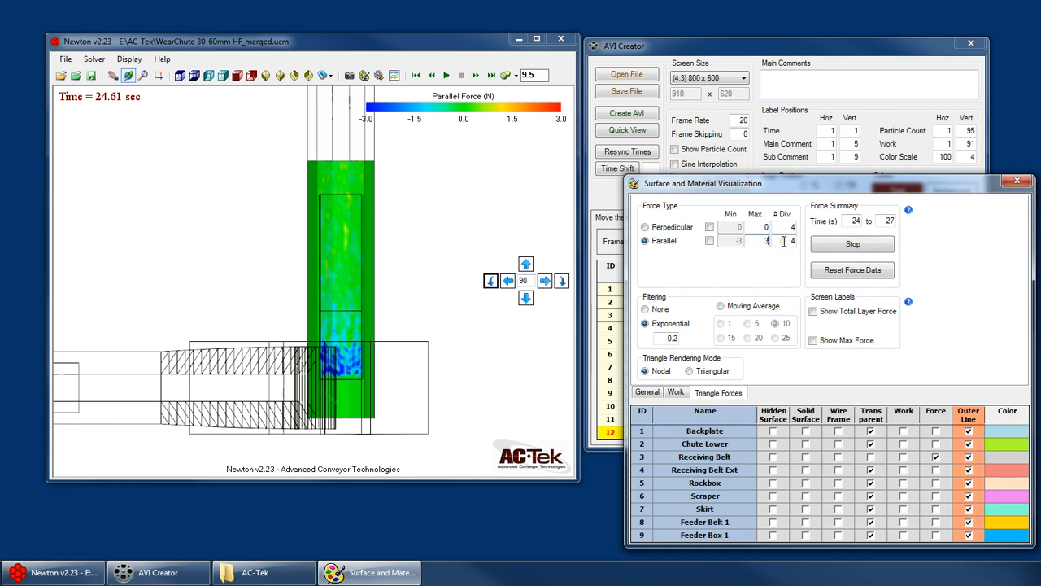
# Step: Set the parallel force maximum to 2 and stop generating the force summary
pyautogui.press('BackSpace')
pyautogui.write('2')
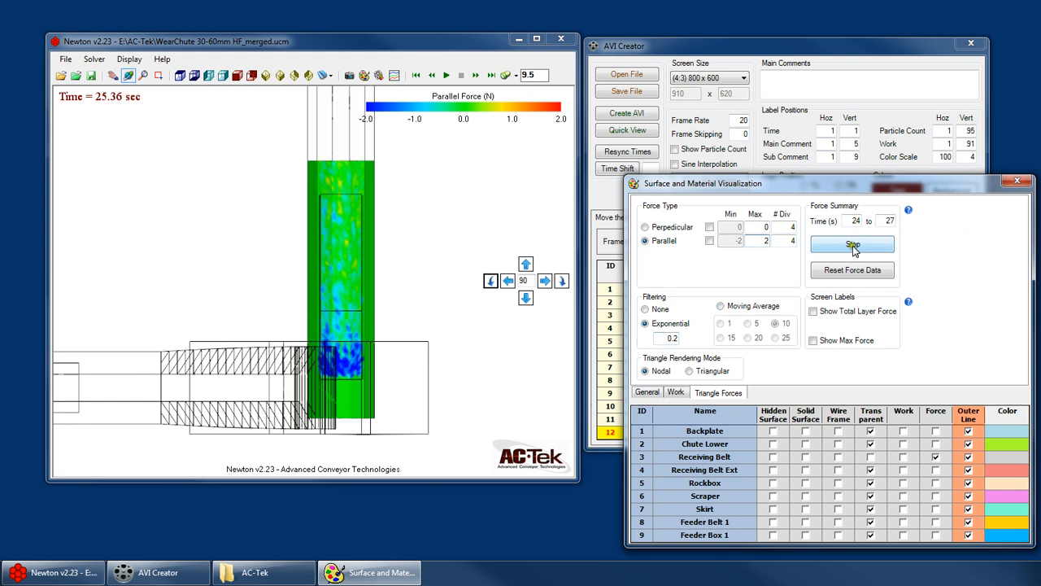
pyautogui.click(849, 247)
# Step: Frame the Receiving Belt more closely and add a key frame of this view at the current time
pyautogui.rightClick(399, 351)
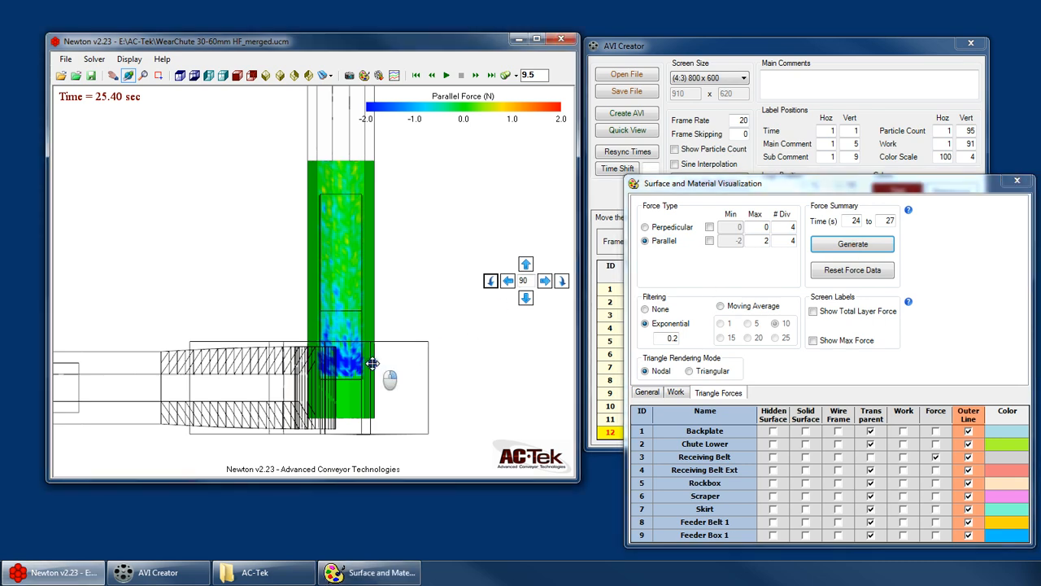
pyautogui.click(409, 350)
pyautogui.scroll(2, 325, 370)
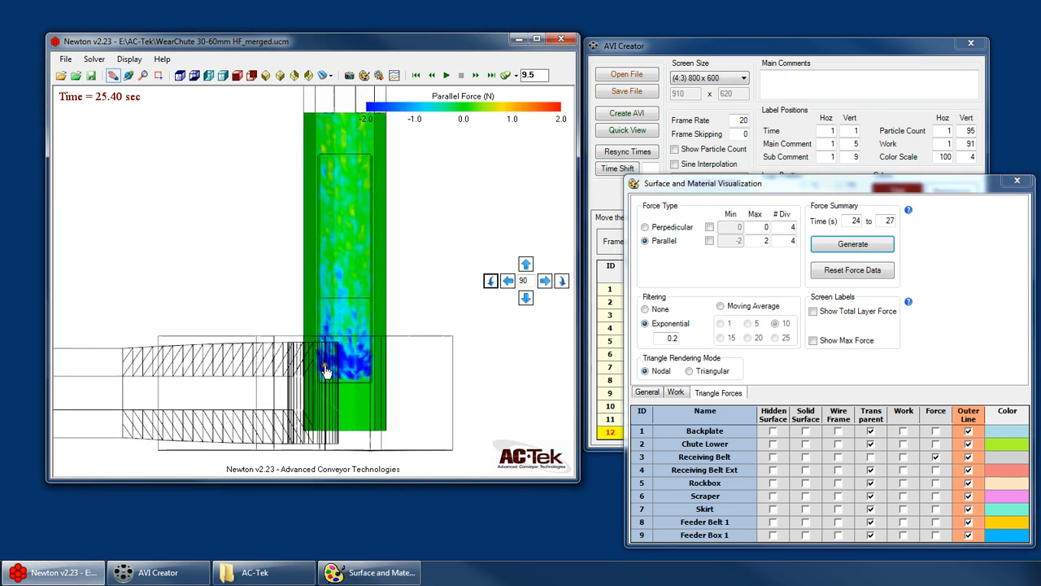
pyautogui.moveTo(340, 372); pyautogui.dragTo(330, 380)
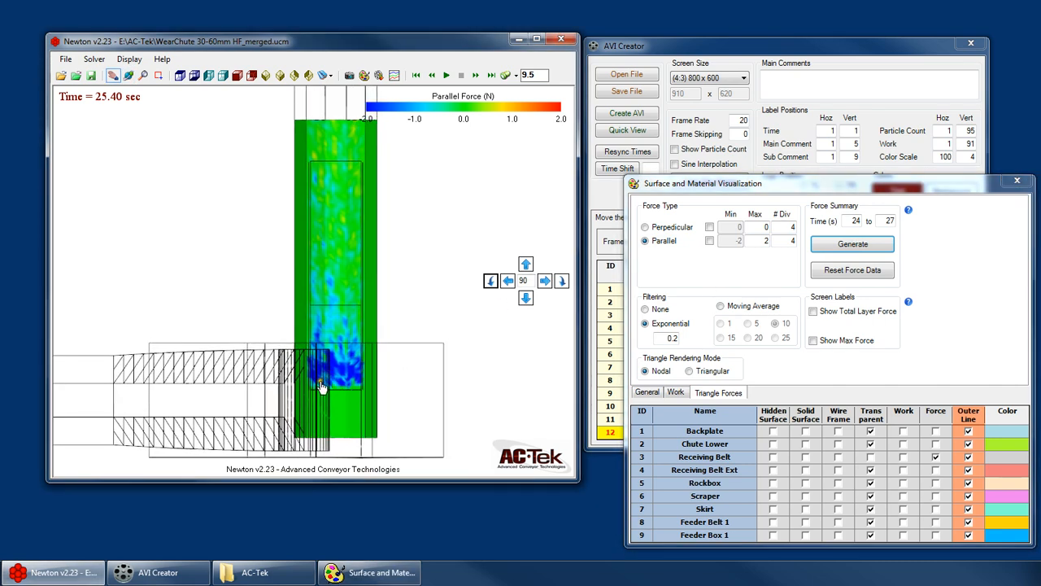
pyautogui.click(871, 155)
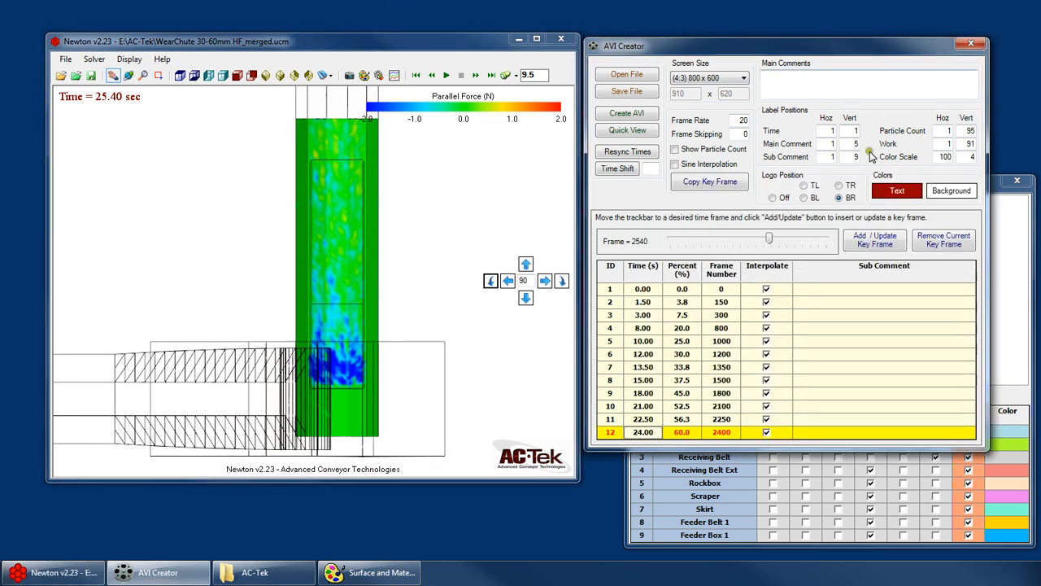
pyautogui.click(877, 241)
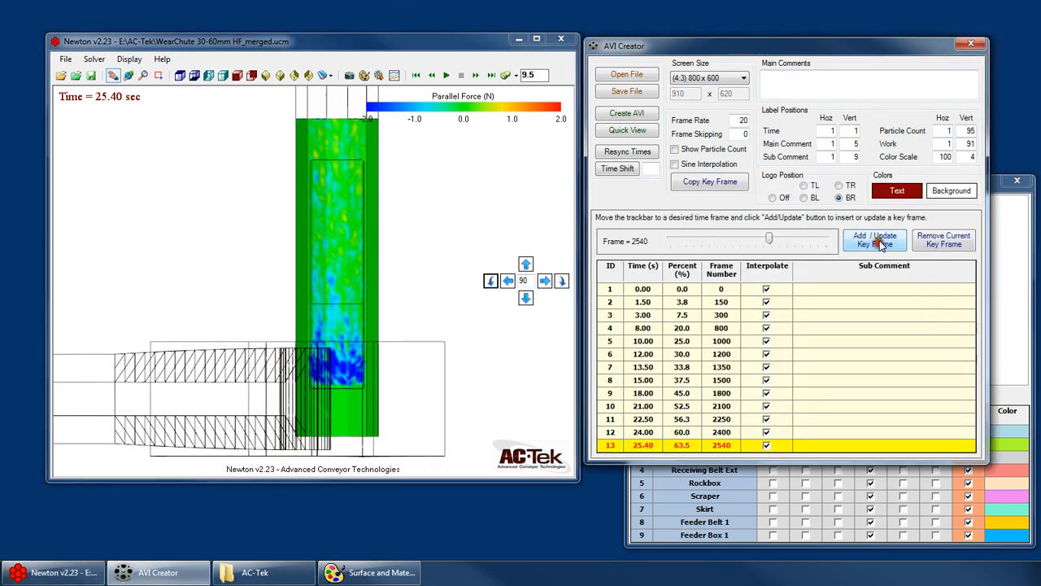
# Step: Remove the old 24 s key frame and set the time of the newly added key frame to 24 s
pyautogui.click(651, 447)
pyautogui.click(643, 432)
pyautogui.click(643, 445)
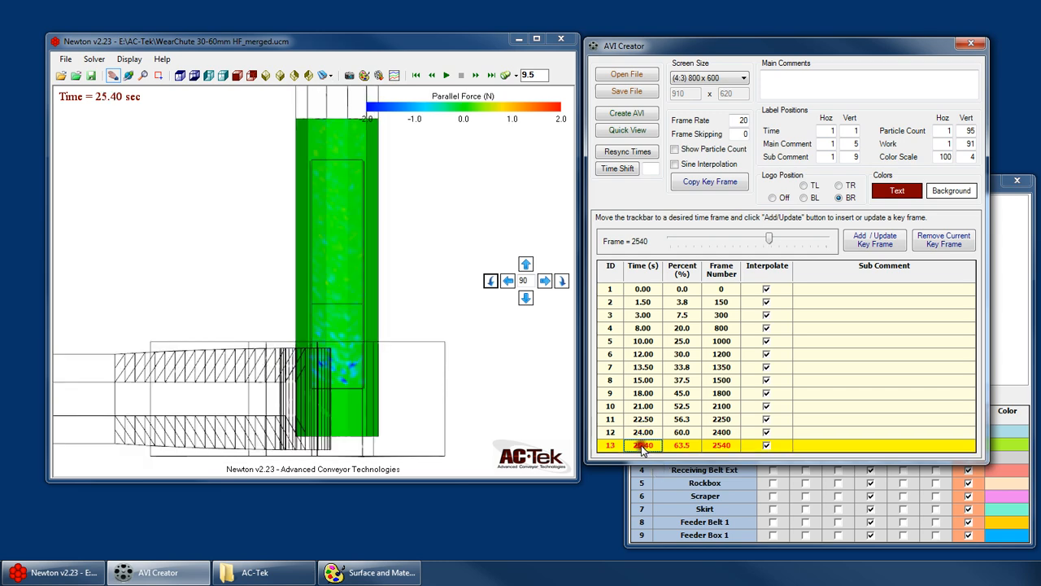
pyautogui.click(642, 432)
pyautogui.click(941, 241)
pyautogui.click(650, 436)
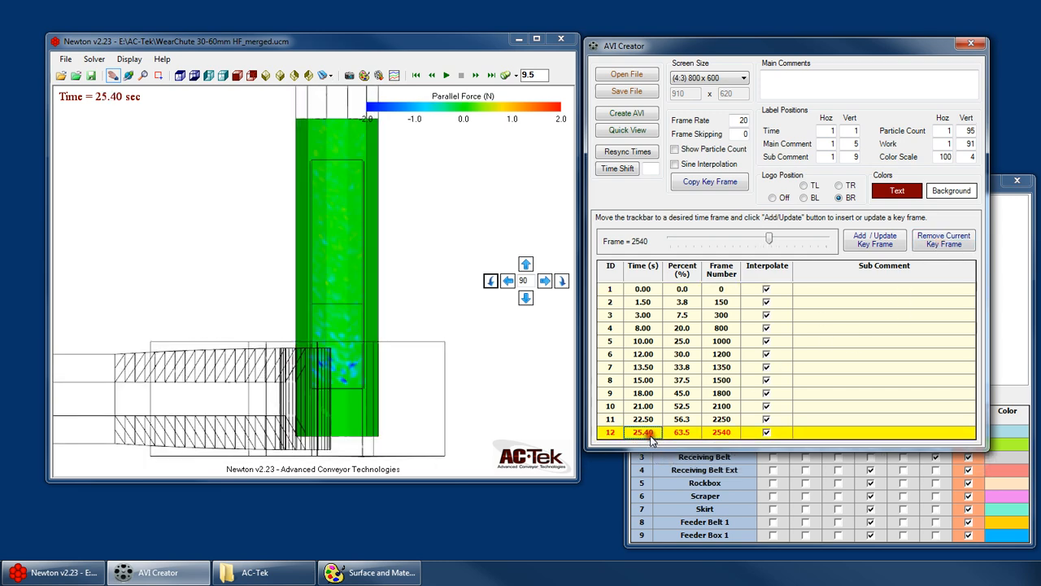
pyautogui.write('2.')
pyautogui.write('5')
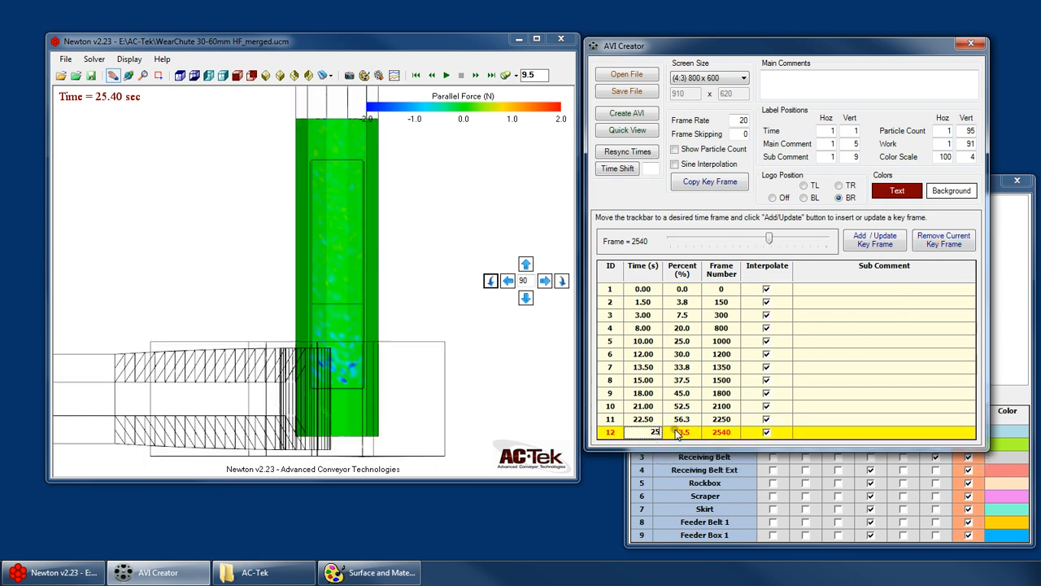
pyautogui.press('BackSpace')
pyautogui.write('4')
pyautogui.press('Return')
# Step: Compare the views of the 22.5 s and 24 s key frames
pyautogui.click(647, 419)
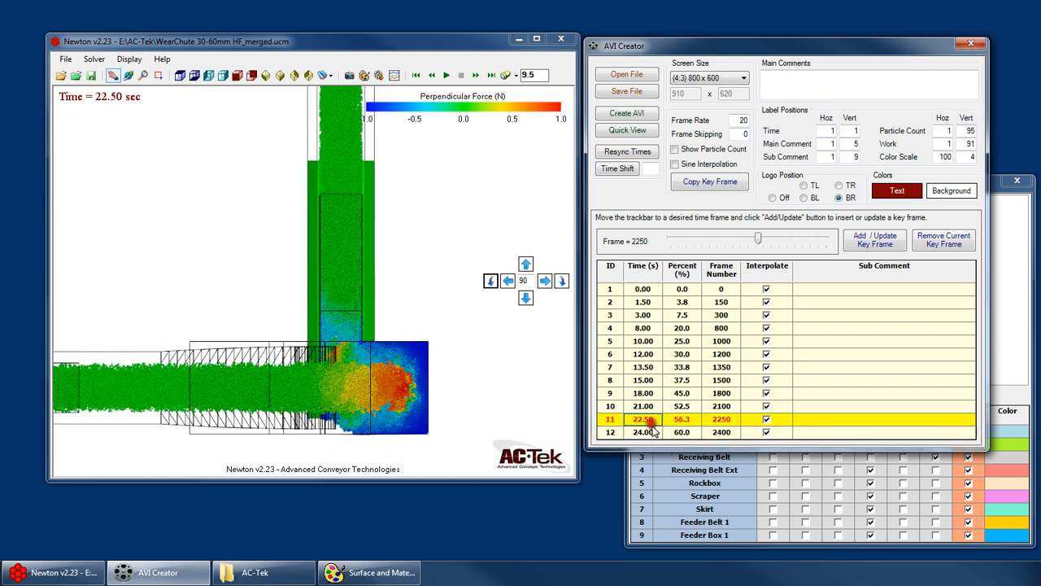
pyautogui.click(650, 433)
pyautogui.click(650, 420)
pyautogui.click(651, 433)
pyautogui.click(650, 420)
pyautogui.click(650, 432)
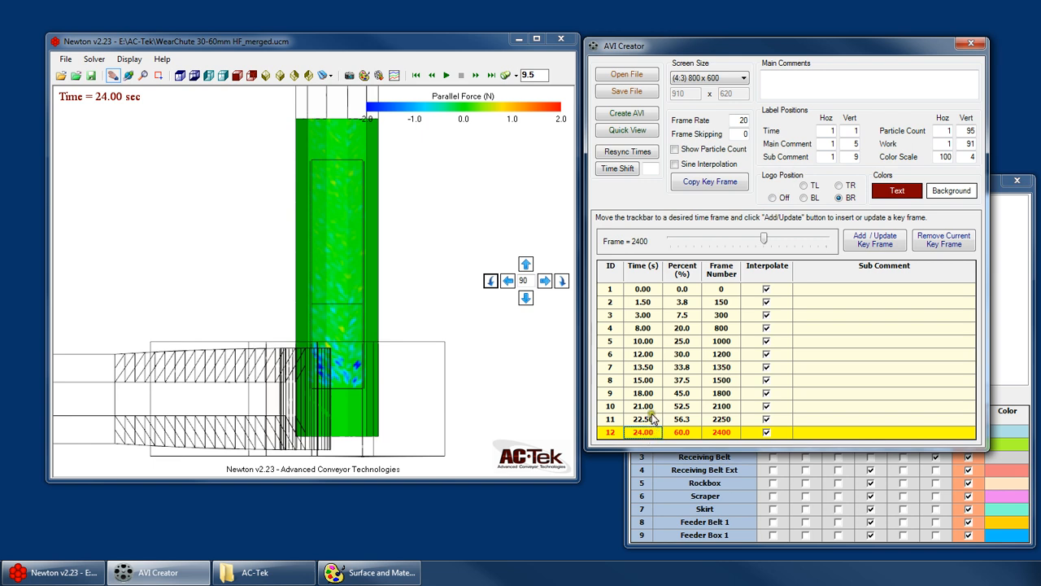
# Step: Save the current view of the 24 s key frame as custom view 2, named "top"
pyautogui.click(326, 75)
pyautogui.click(363, 180)
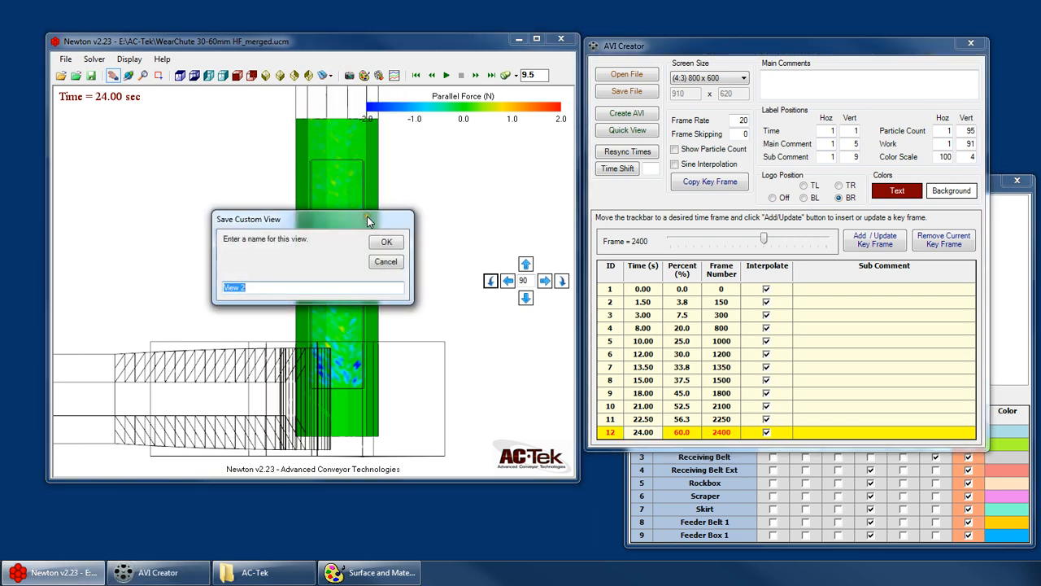
pyautogui.write('top')
pyautogui.press('Return')
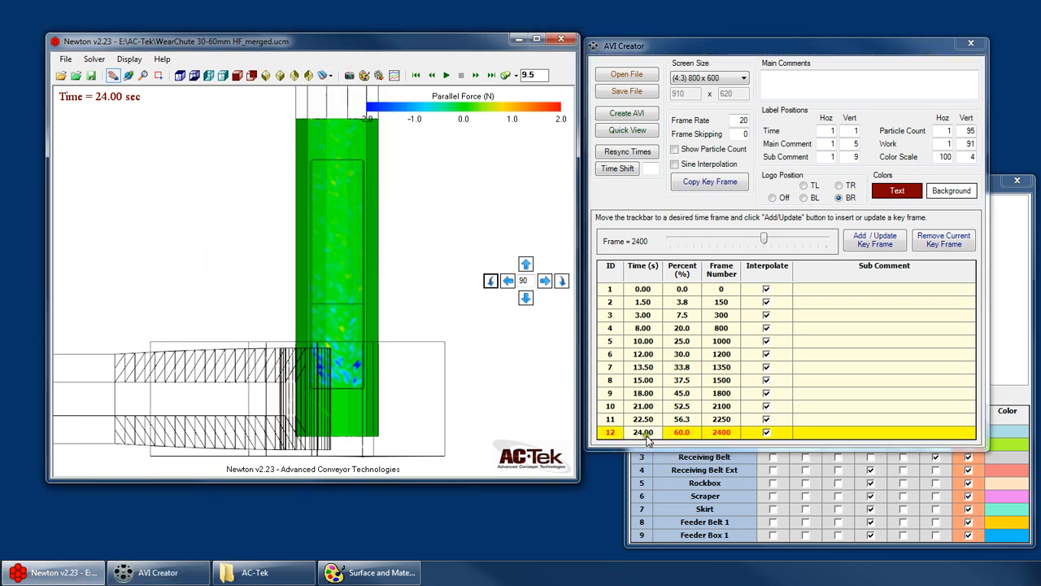
# Step: Apply the saved "top" view to the 22.5 s key frame and update it
pyautogui.click(642, 419)
pyautogui.click(326, 75)
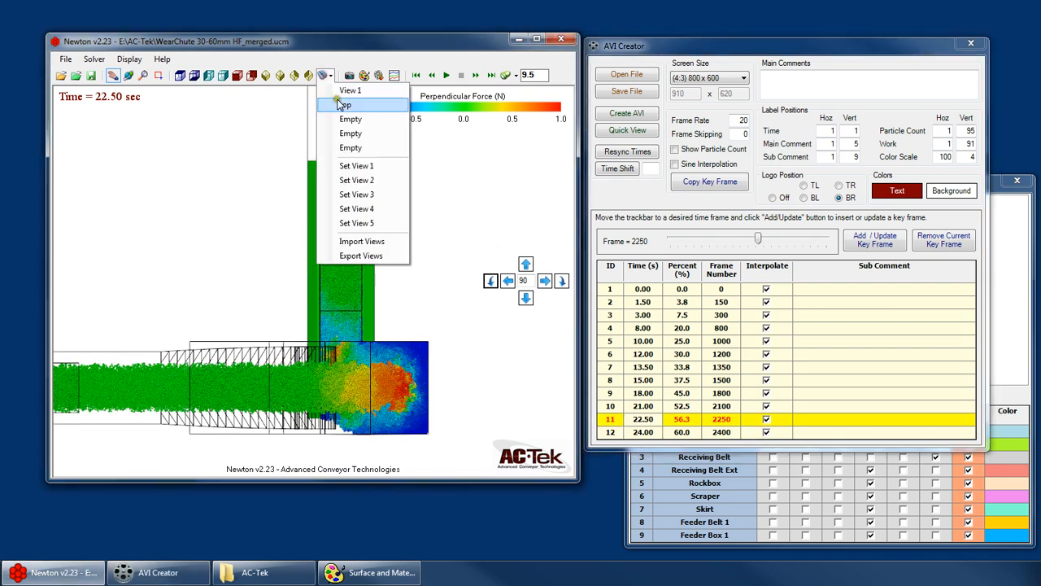
pyautogui.click(344, 106)
pyautogui.click(895, 243)
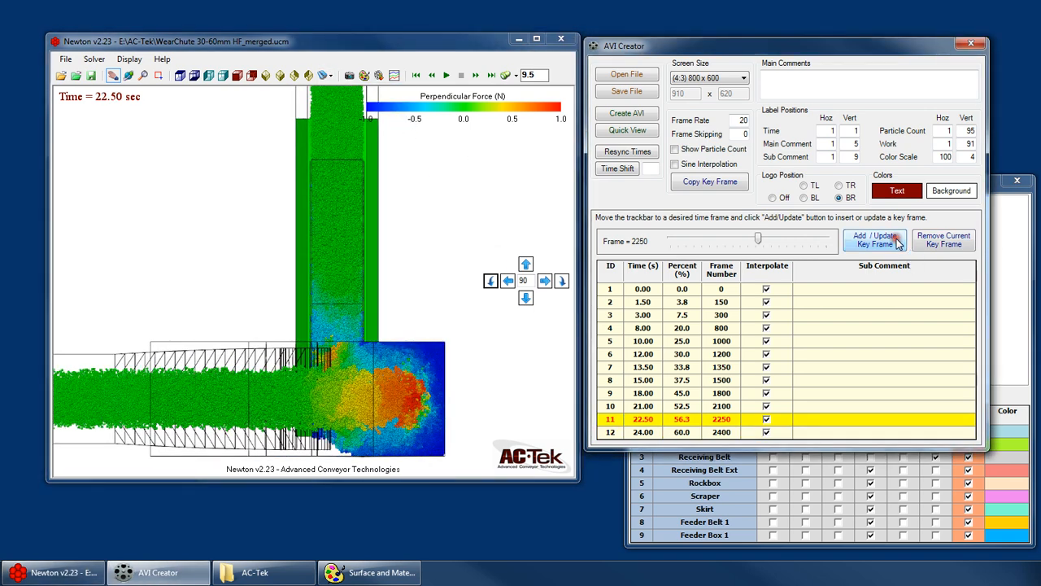
# Step: Check that the 22.5 s and 24 s key frames share the same view
pyautogui.click(632, 434)
pyautogui.click(641, 422)
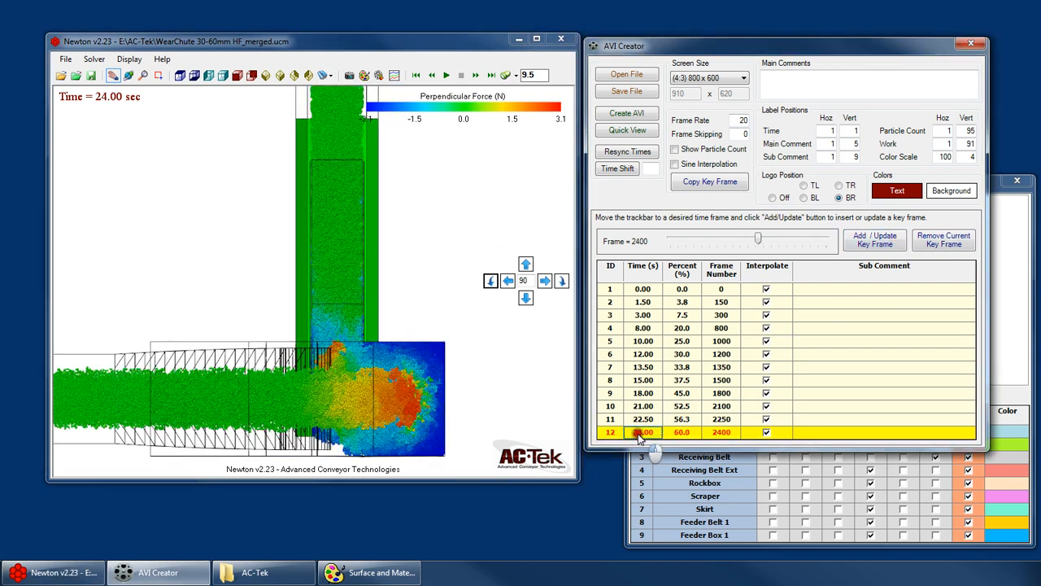
pyautogui.click(639, 435)
pyautogui.click(648, 408)
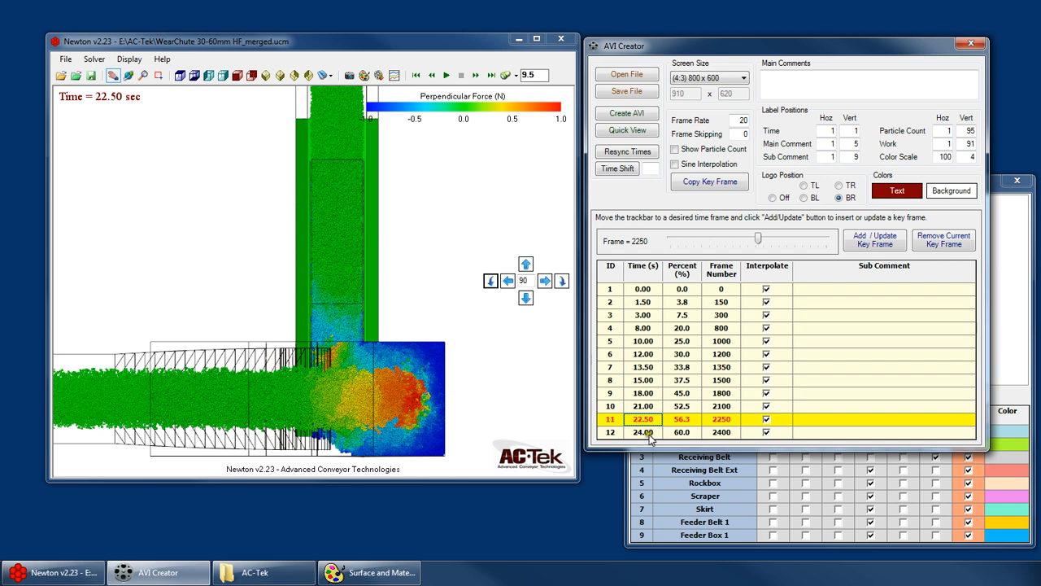
pyautogui.click(644, 431)
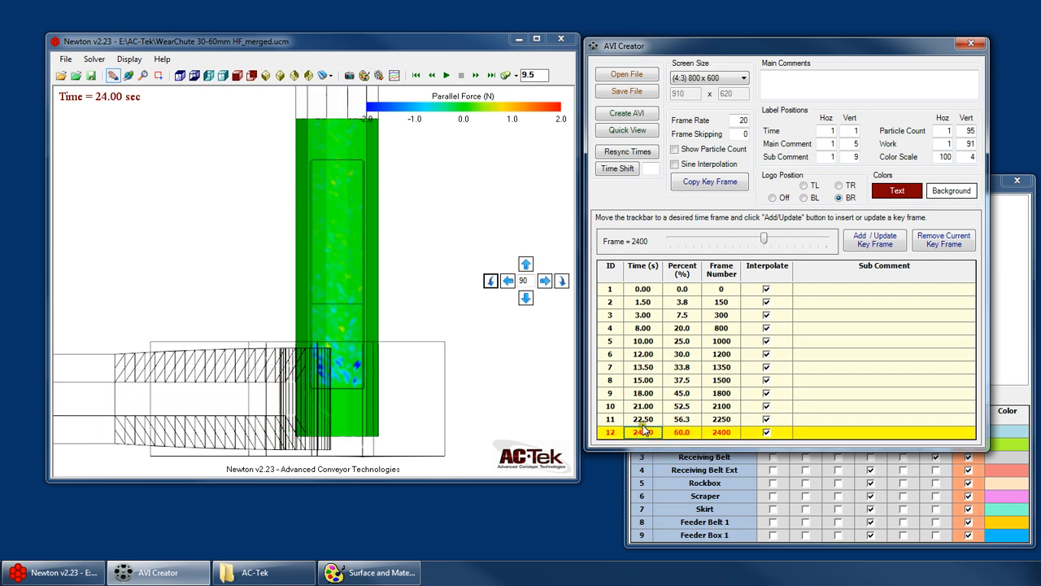
pyautogui.press('Up')
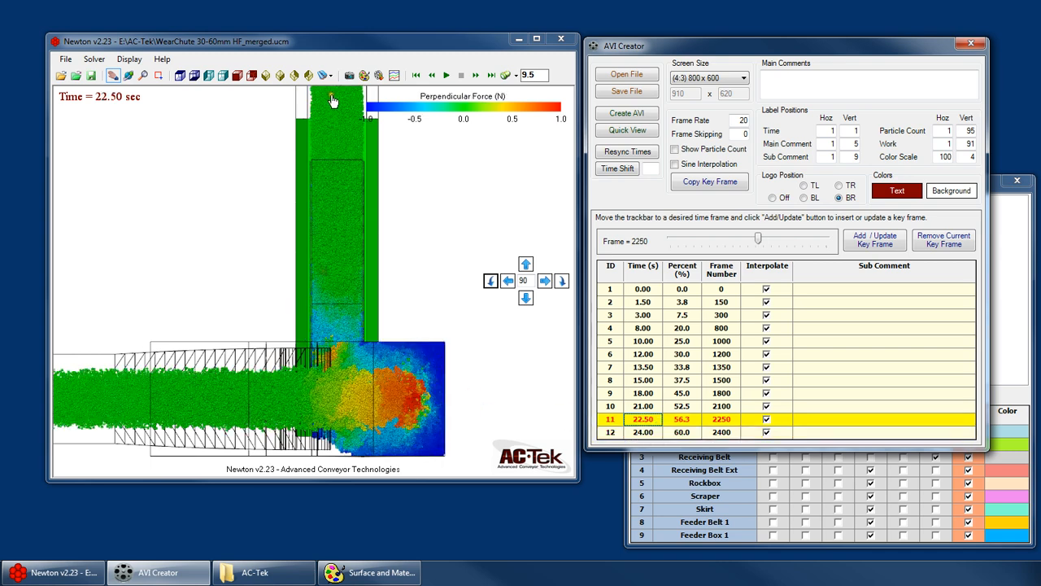
pyautogui.click(644, 431)
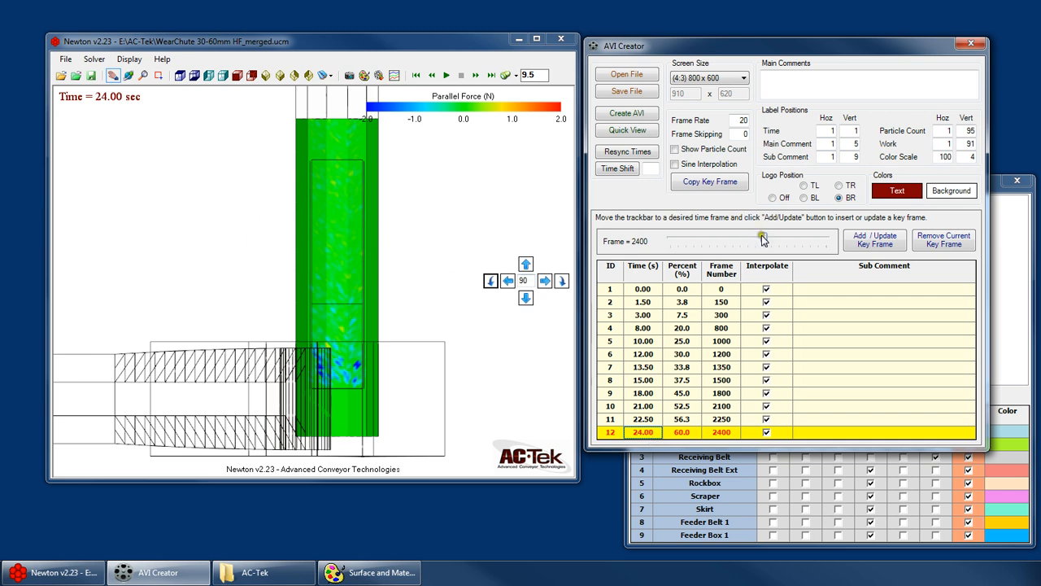
# Step: Add key frame 13 after the 24 s key frame and set its time to 27 s
pyautogui.moveTo(764, 239); pyautogui.dragTo(767, 239)
pyautogui.click(899, 238)
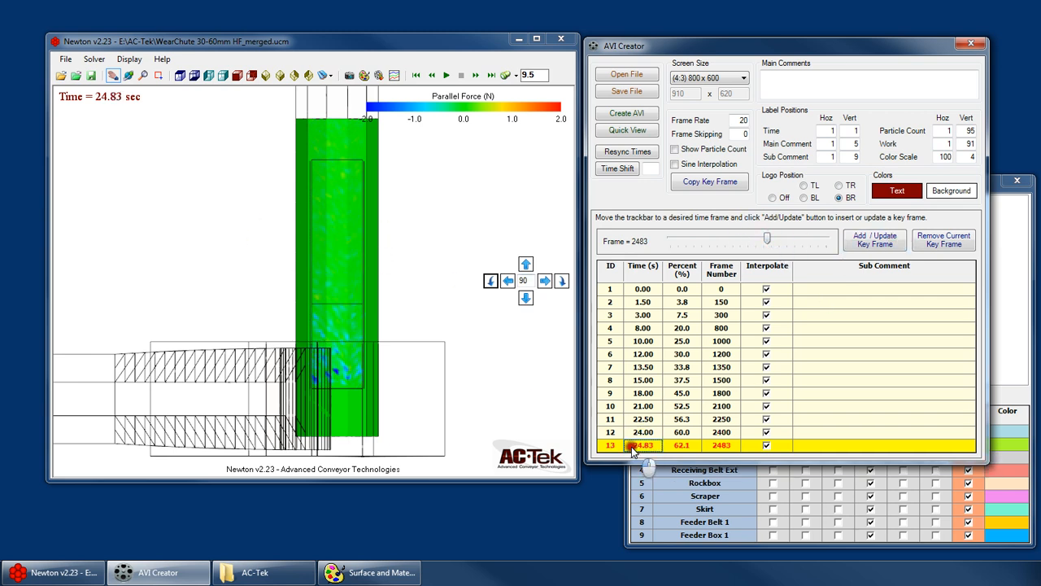
pyautogui.write('27')
pyautogui.press('Return')
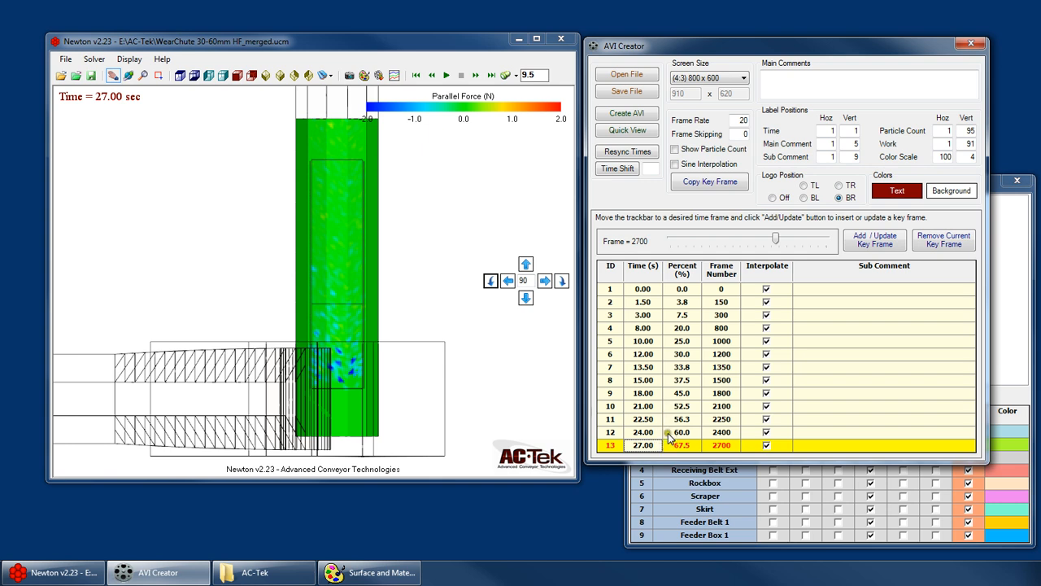
# Step: Review the 24 s and 27 s key frames, briefly playing the simulation from 27 s to examine the parallel force
pyautogui.click(648, 433)
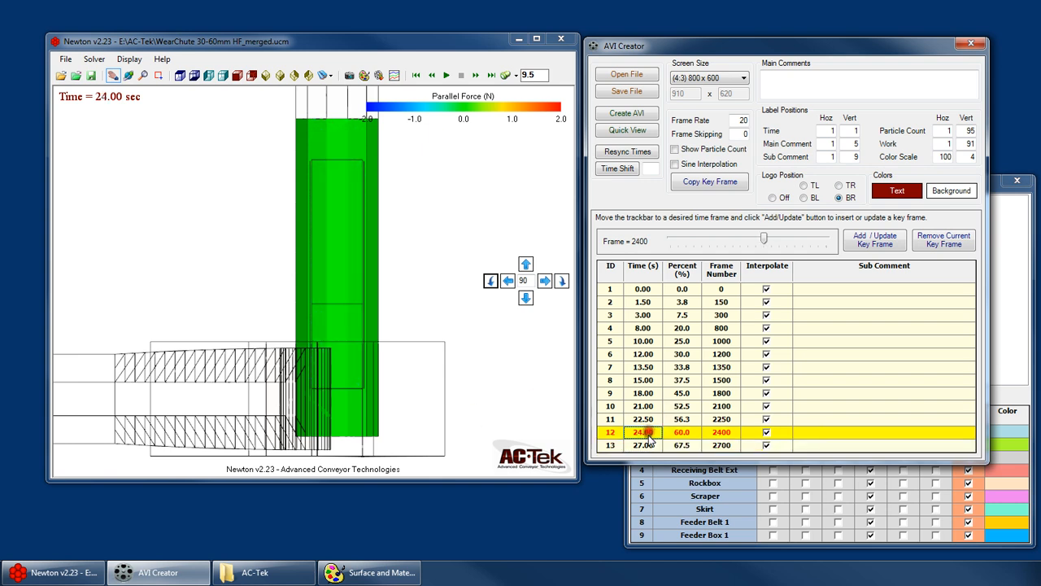
pyautogui.click(648, 445)
pyautogui.click(446, 74)
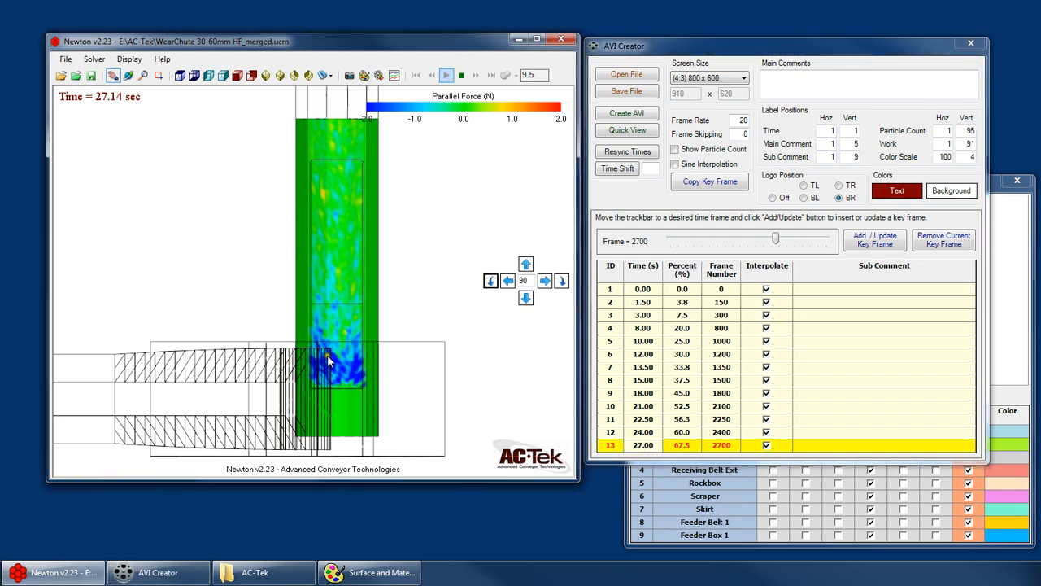
pyautogui.click(461, 75)
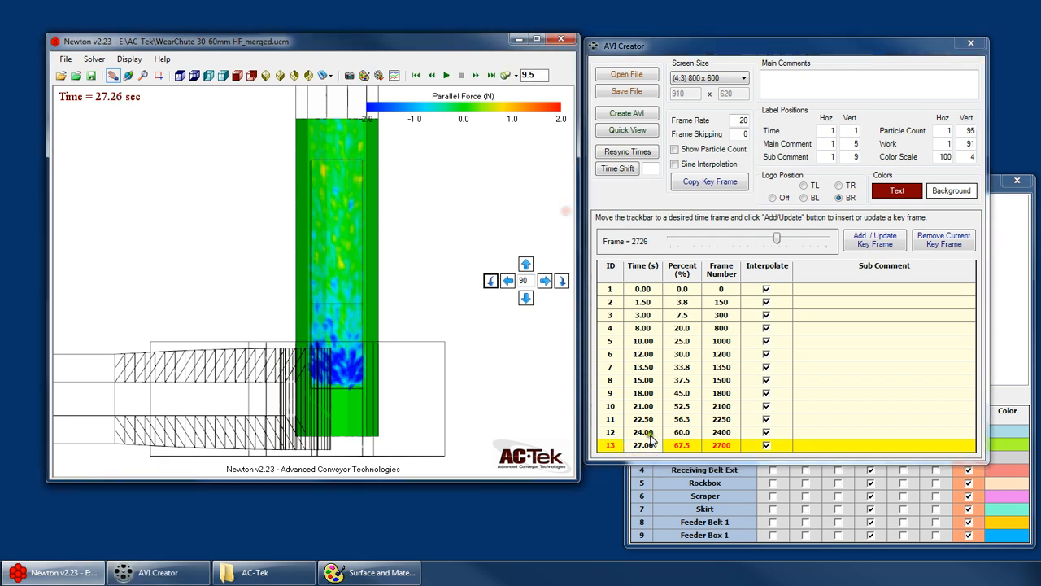
pyautogui.click(651, 443)
pyautogui.click(645, 448)
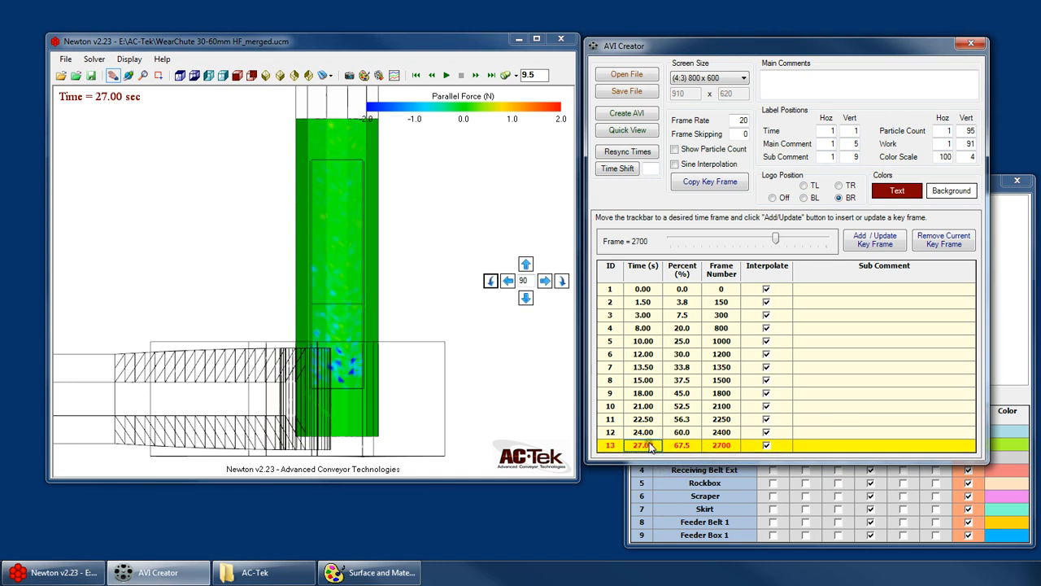
# Step: Review the triangle force and work settings in Surface and Material Visualization
pyautogui.click(992, 376)
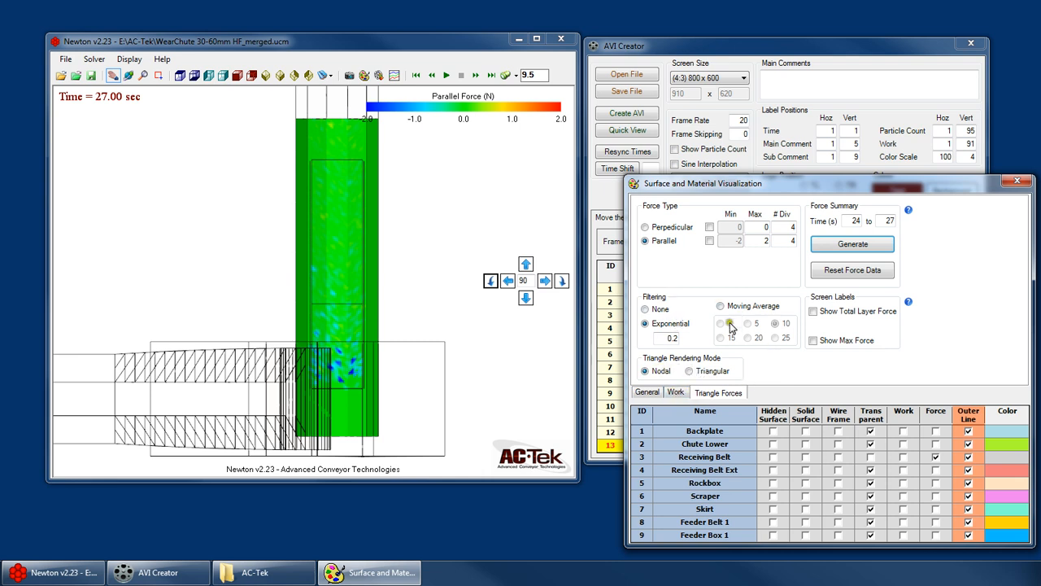
pyautogui.click(675, 392)
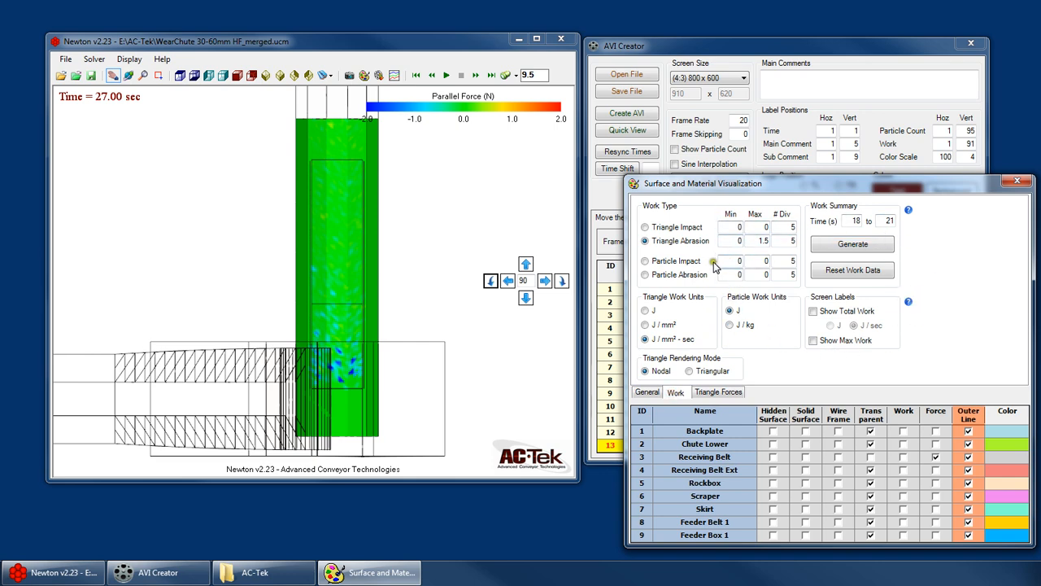
pyautogui.moveTo(738, 182); pyautogui.dragTo(829, 153)
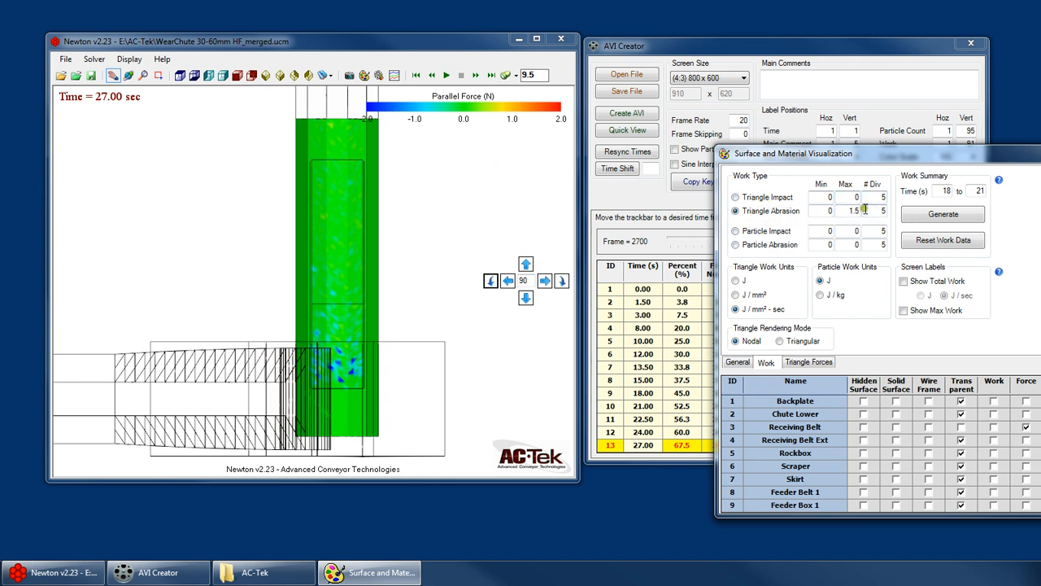
pyautogui.click(802, 364)
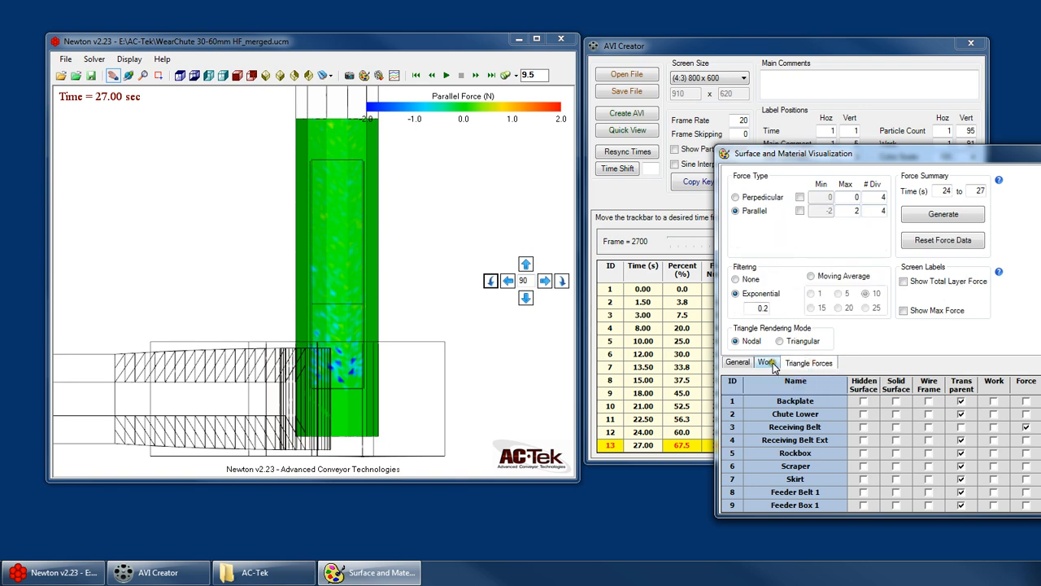
pyautogui.click(770, 364)
pyautogui.moveTo(908, 156); pyautogui.dragTo(798, 154)
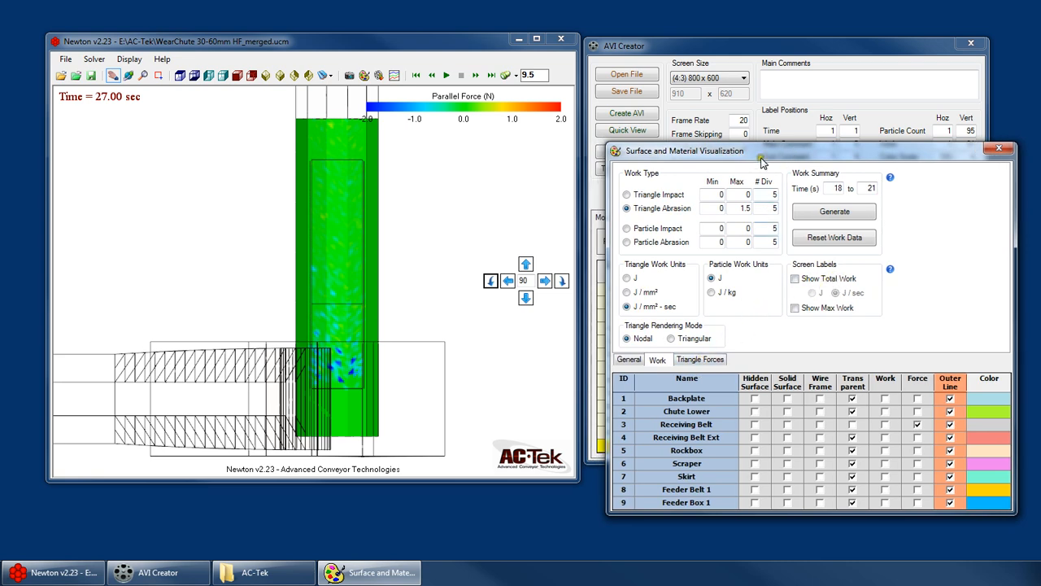
pyautogui.moveTo(741, 154); pyautogui.dragTo(830, 158)
# Step: Go to the 24 s key frame and turn on the Show Total Work screen label
pyautogui.click(633, 207)
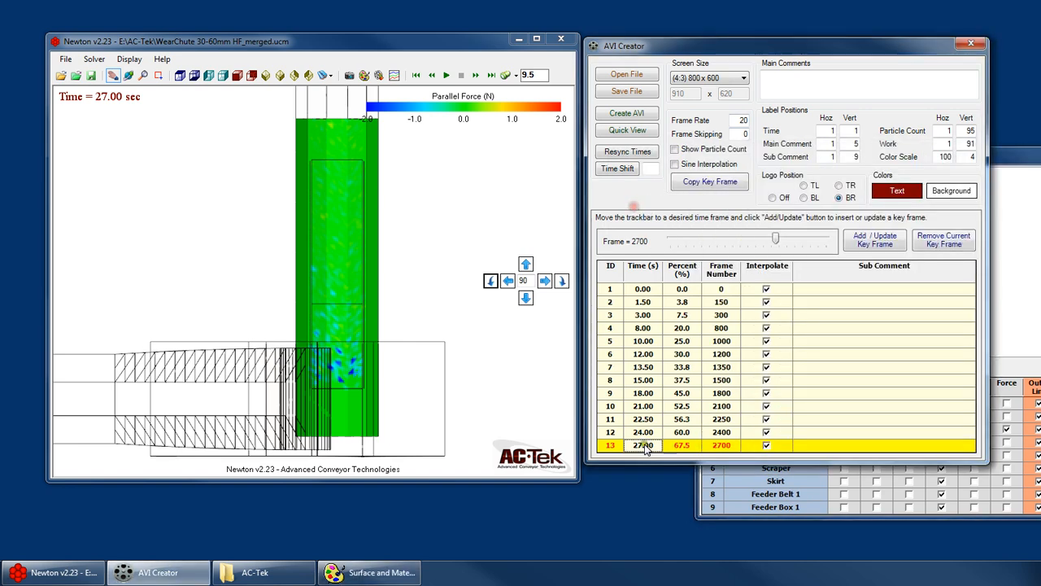
pyautogui.click(633, 432)
pyautogui.click(1031, 302)
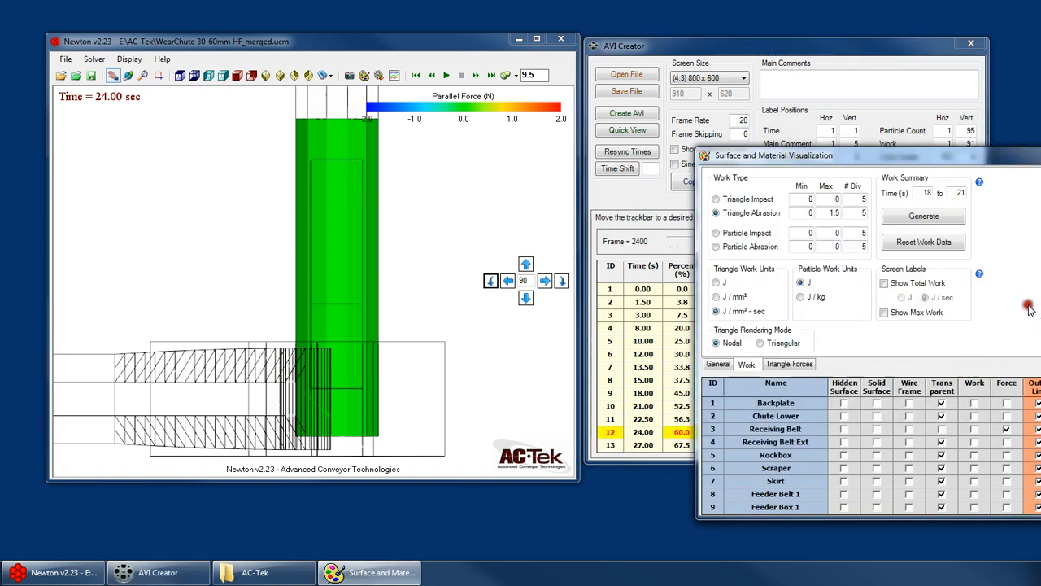
pyautogui.click(919, 285)
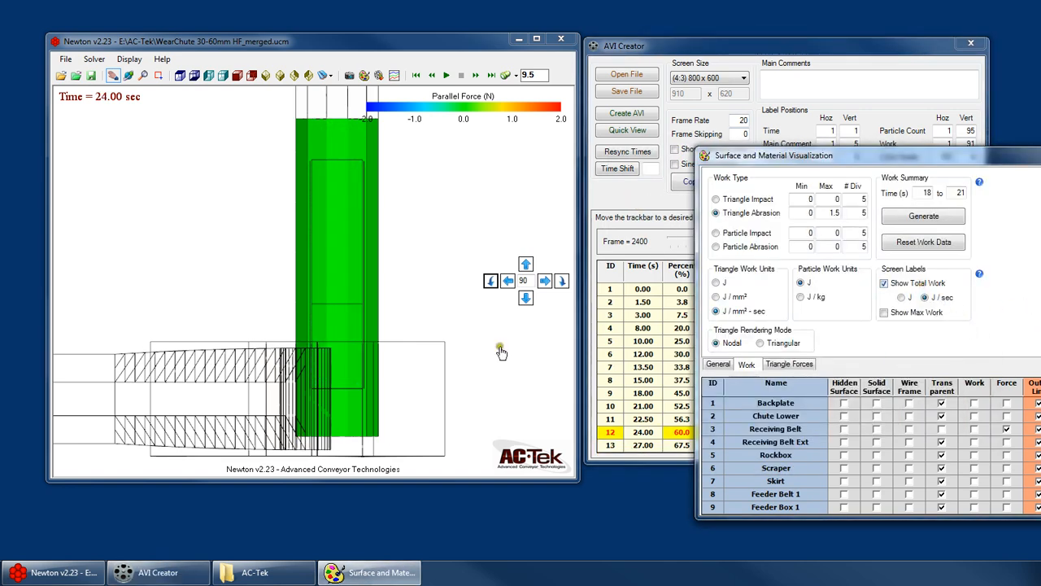
pyautogui.moveTo(905, 168); pyautogui.dragTo(814, 413)
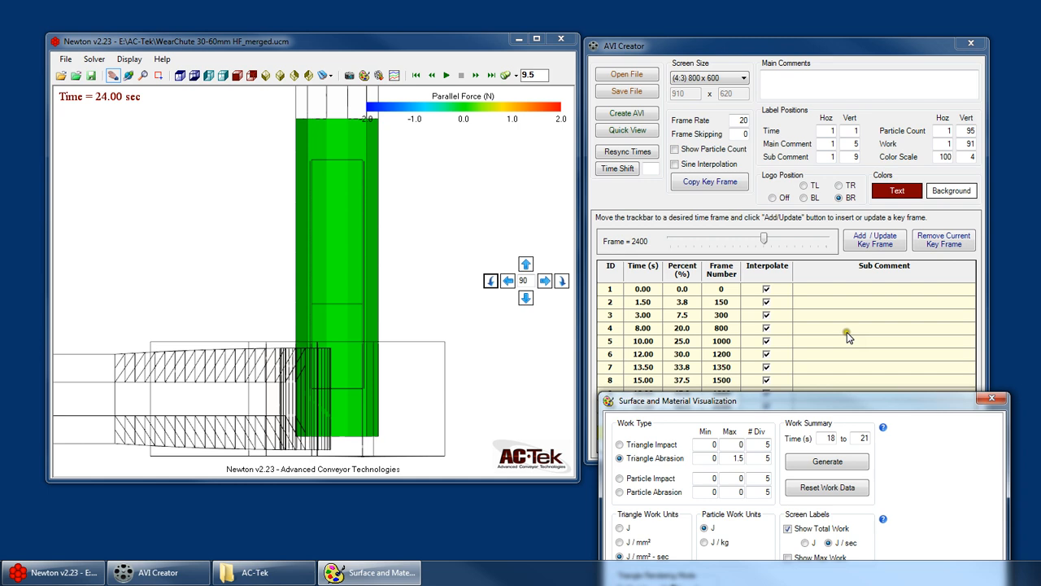
# Step: Briefly play the simulation from 24 s, then turn on the Show Total Layer Force screen label for triangle forces
pyautogui.click(949, 145)
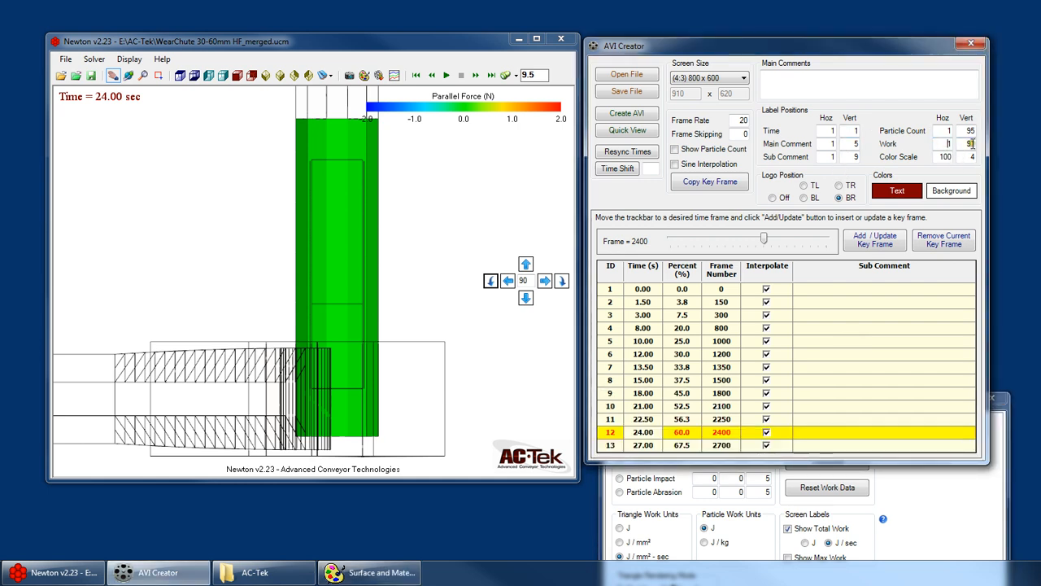
pyautogui.click(446, 75)
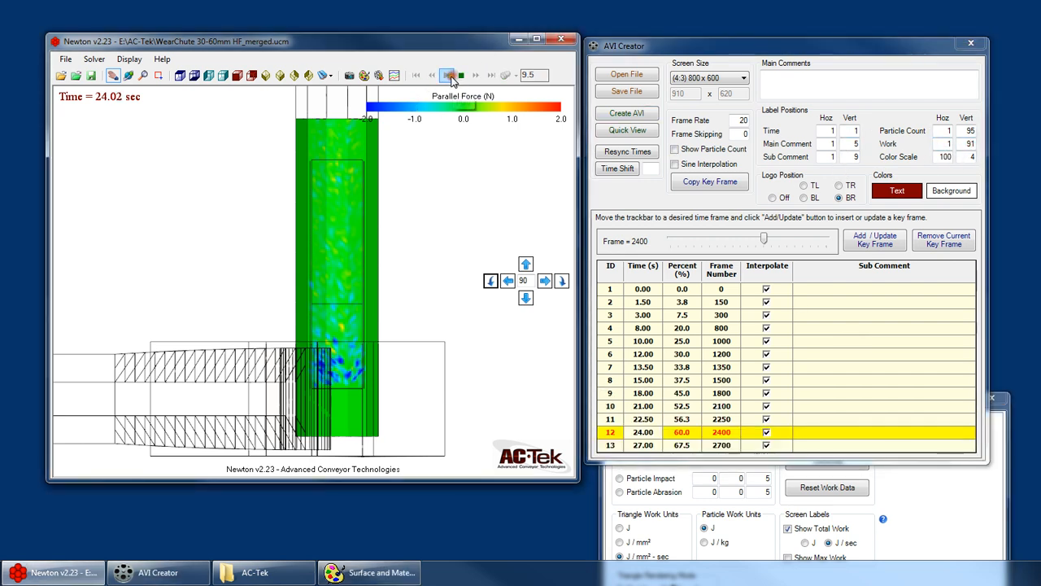
pyautogui.click(952, 463)
pyautogui.moveTo(862, 401); pyautogui.dragTo(889, 186)
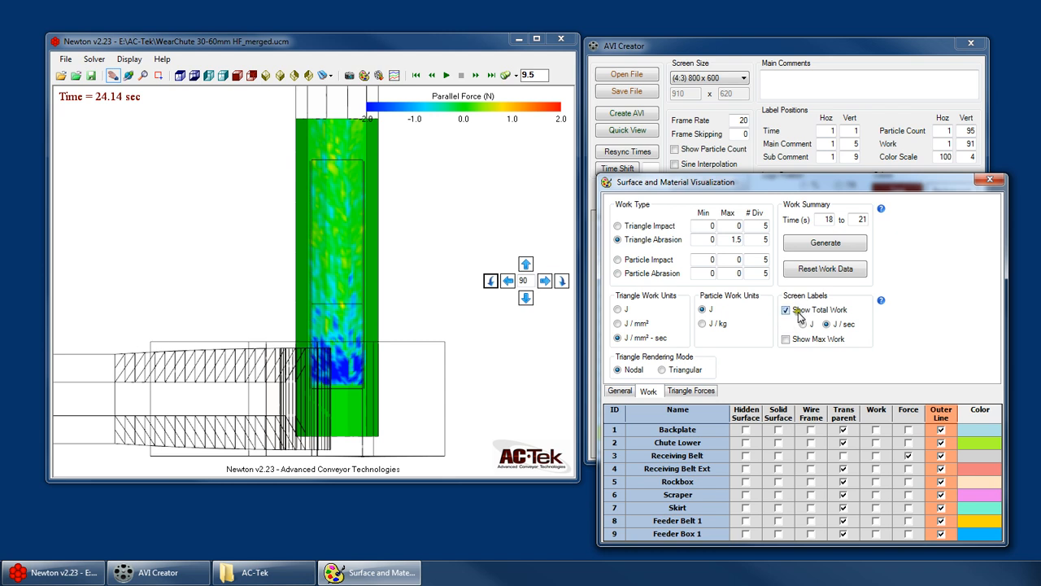
pyautogui.click(690, 391)
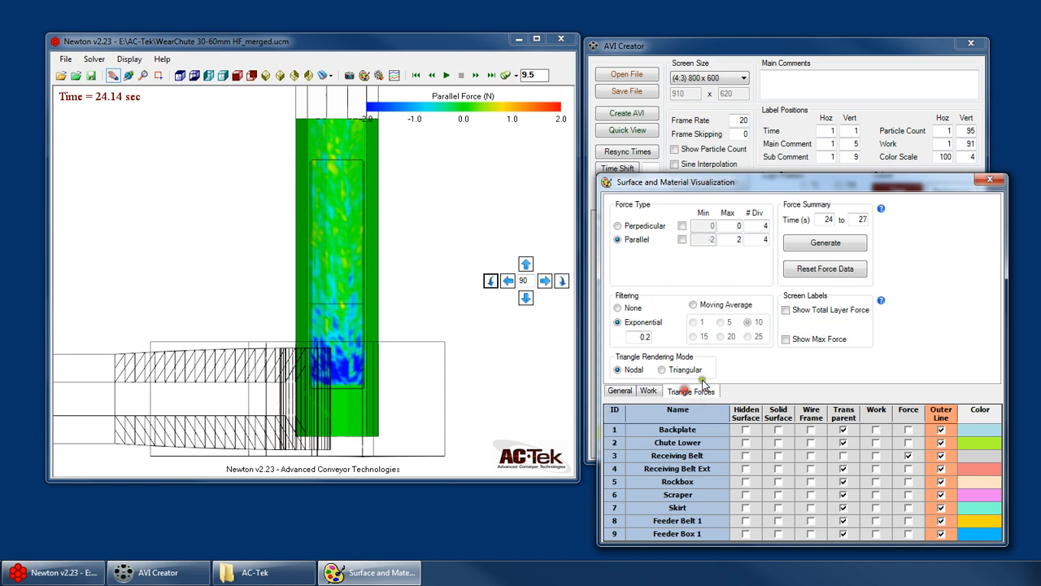
pyautogui.click(824, 310)
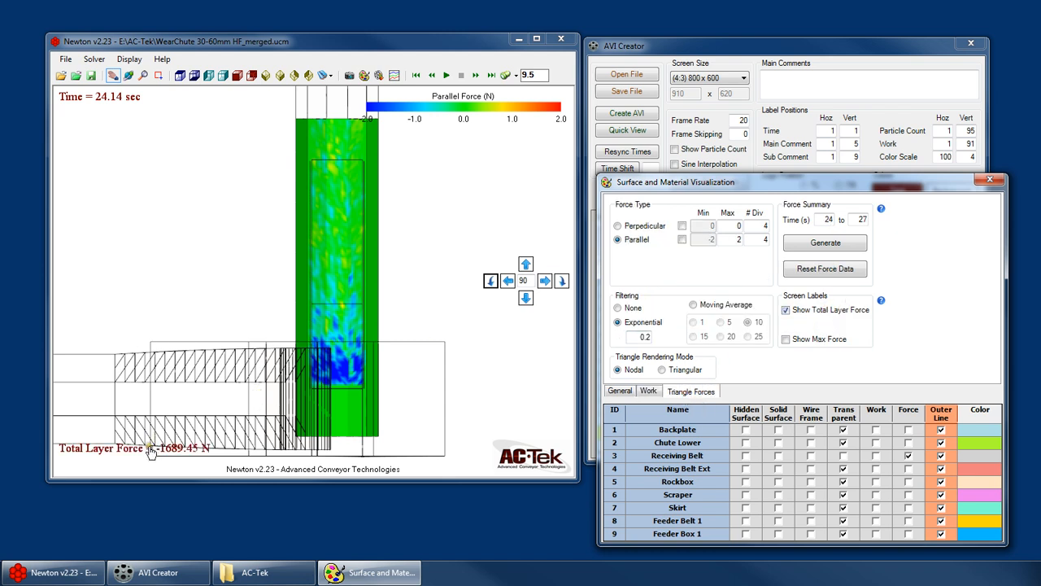
pyautogui.click(992, 180)
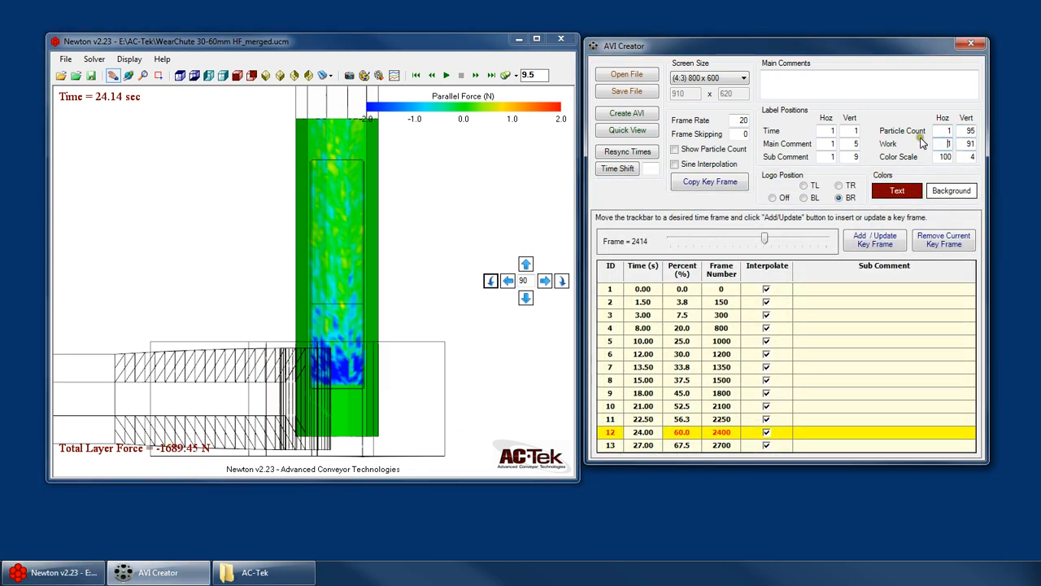
# Step: Move the Work label lower in the view by setting its vertical position to 95
pyautogui.moveTo(945, 143); pyautogui.dragTo(969, 143)
pyautogui.click(949, 144)
pyautogui.moveTo(960, 145); pyautogui.dragTo(1007, 145)
pyautogui.write('94')
pyautogui.click(945, 143)
pyautogui.moveTo(966, 144); pyautogui.dragTo(944, 143)
pyautogui.write('95')
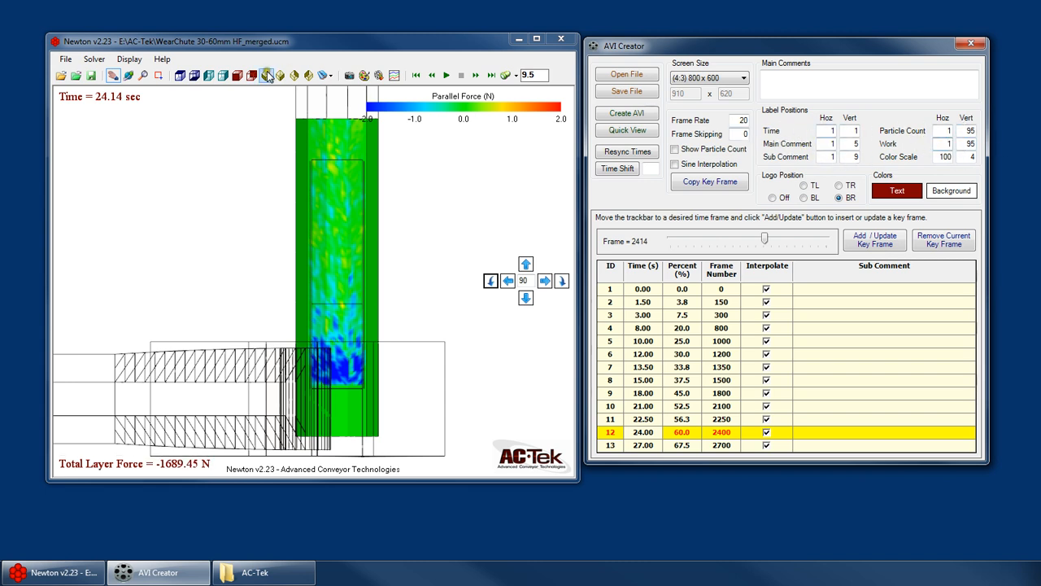
pyautogui.moveTo(833, 130); pyautogui.dragTo(816, 133)
pyautogui.click(828, 130)
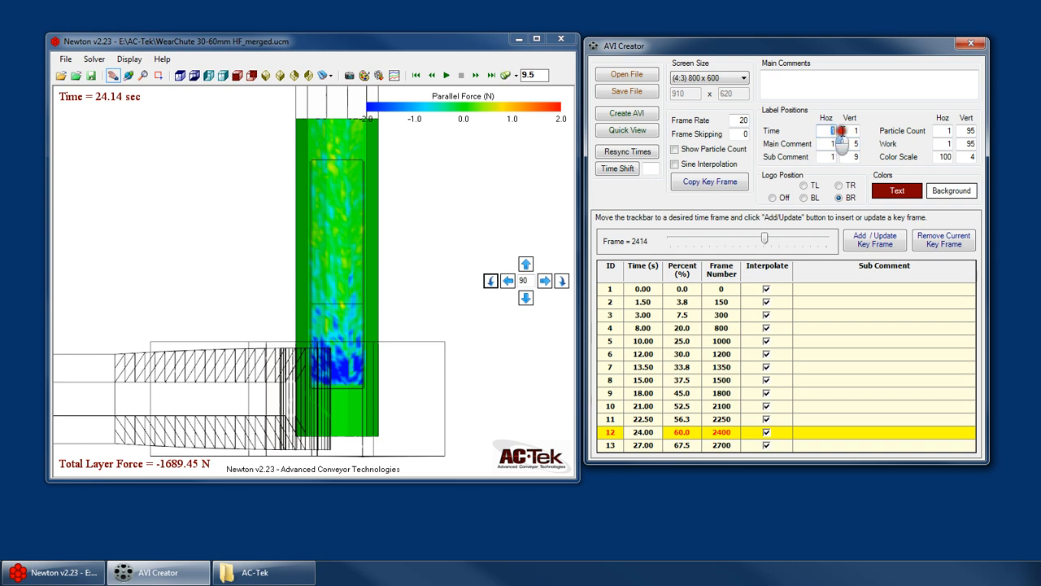
pyautogui.click(850, 131)
pyautogui.doubleClick(829, 132)
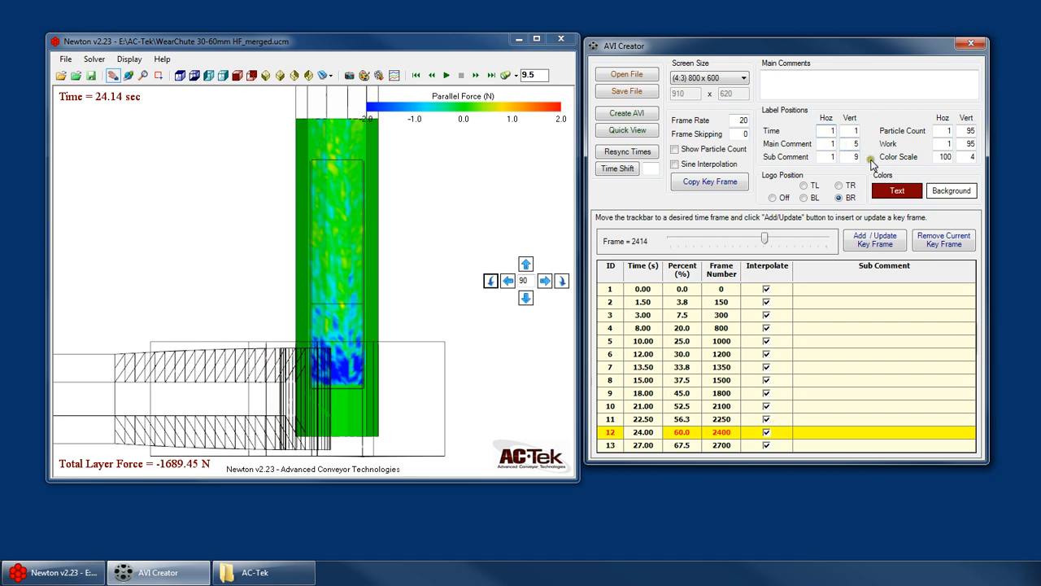
# Step: Fine-tune the Work label's placement, setting its vertical position to 96
pyautogui.doubleClick(968, 143)
pyautogui.click(966, 159)
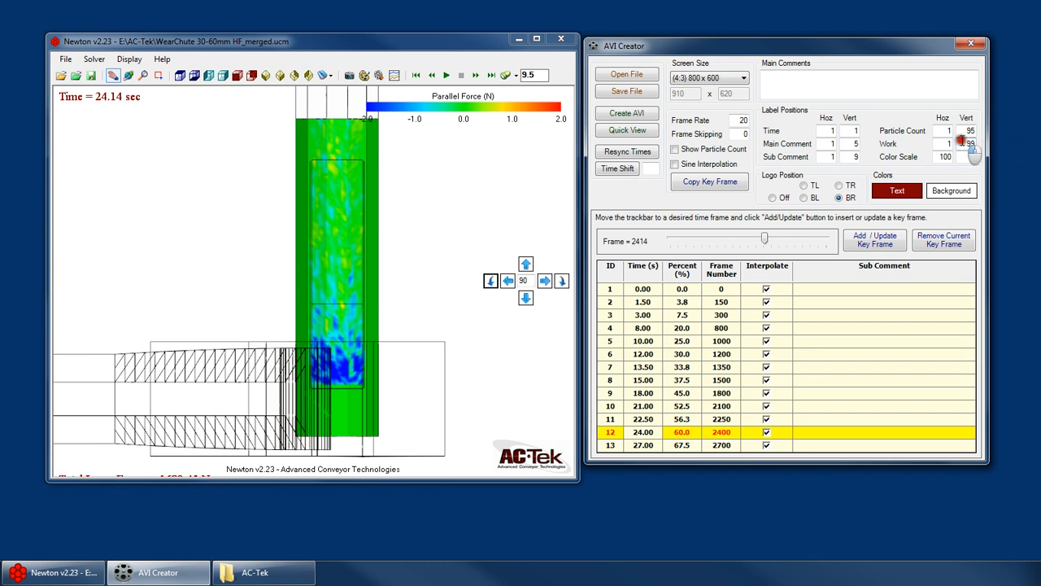
pyautogui.moveTo(962, 141); pyautogui.dragTo(1008, 147)
pyautogui.write('9')
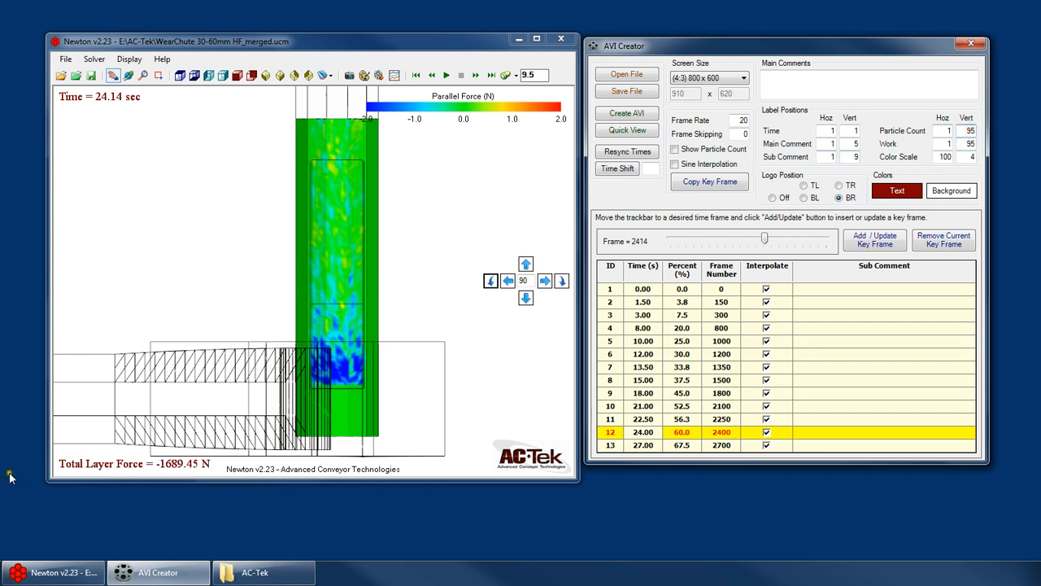
pyautogui.moveTo(968, 143); pyautogui.dragTo(1016, 153)
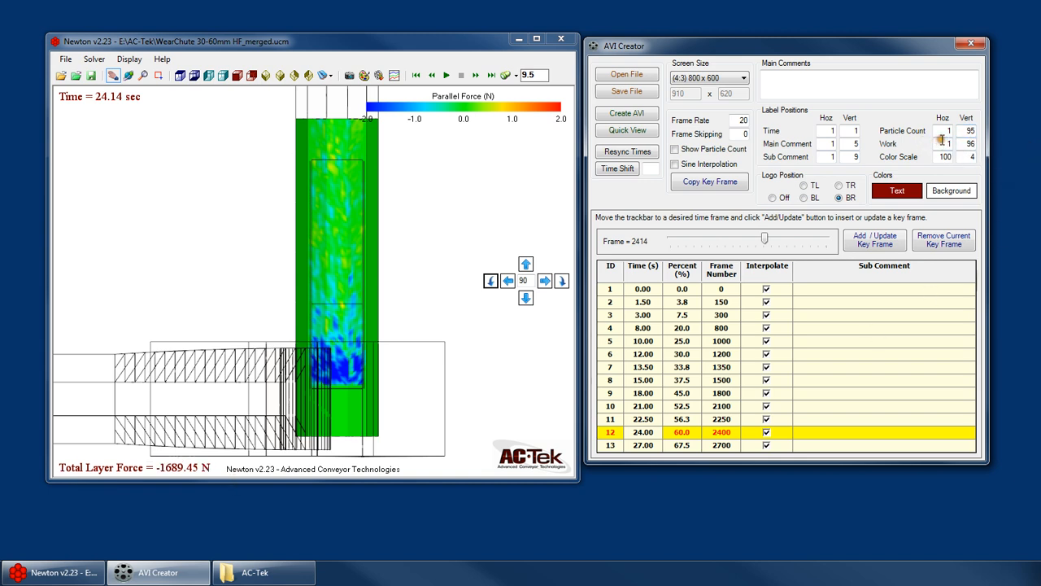
pyautogui.click(874, 242)
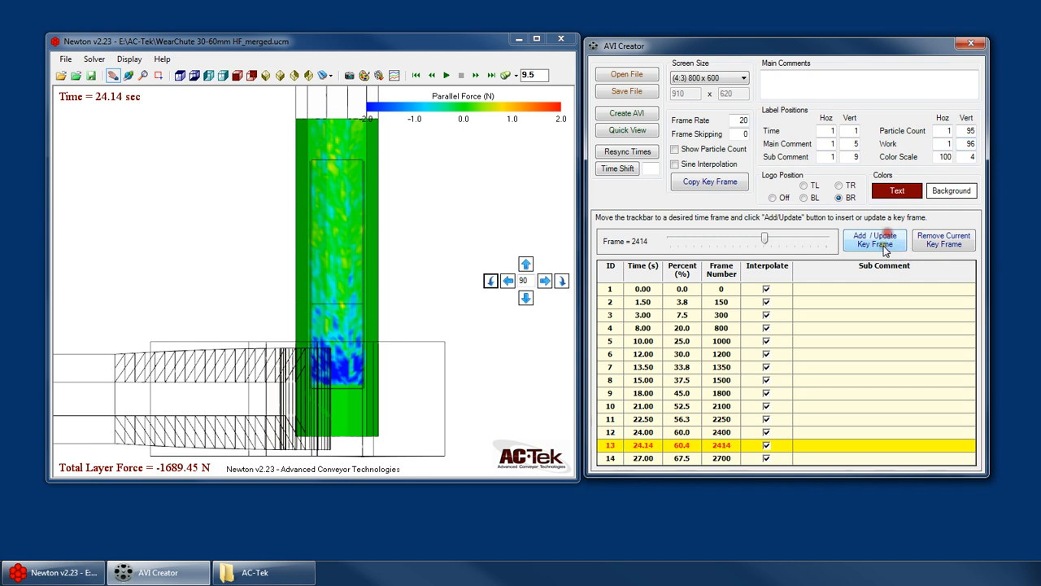
pyautogui.click(648, 434)
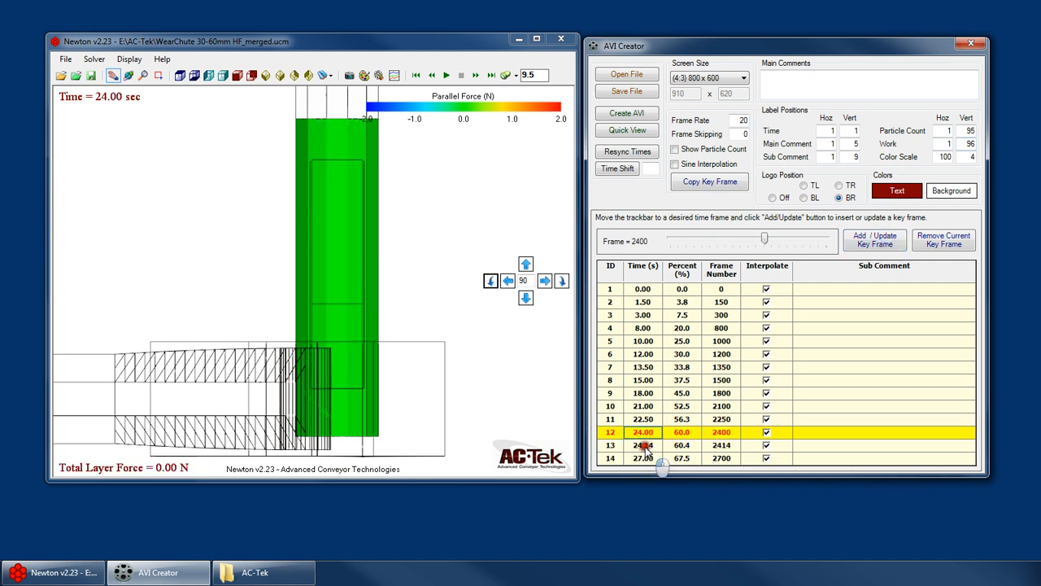
pyautogui.click(646, 447)
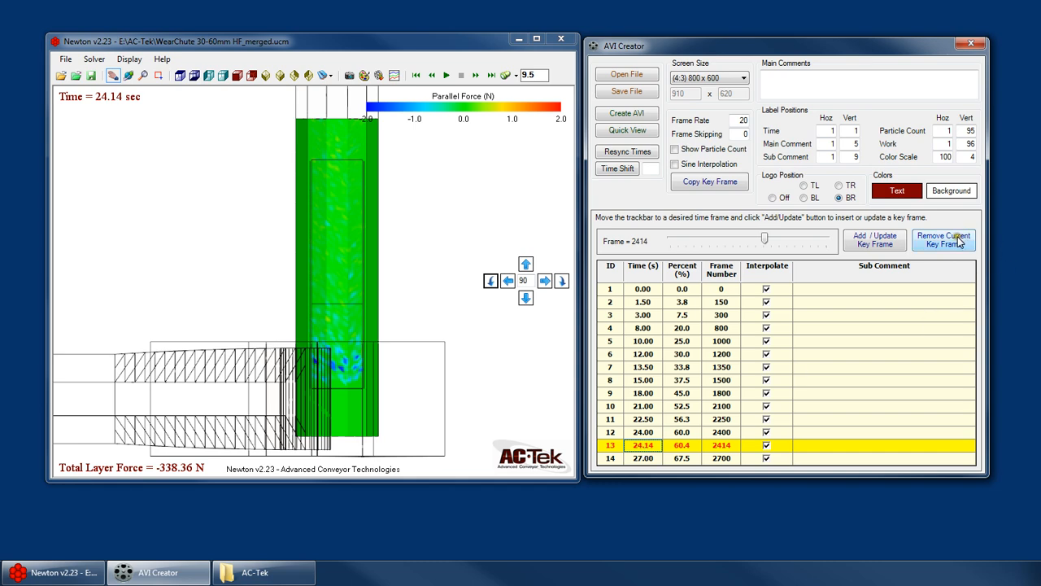
pyautogui.click(958, 240)
# Step: Turn on the Show Total Layer Force label at the 24 s key frame and update that key frame
pyautogui.click(647, 432)
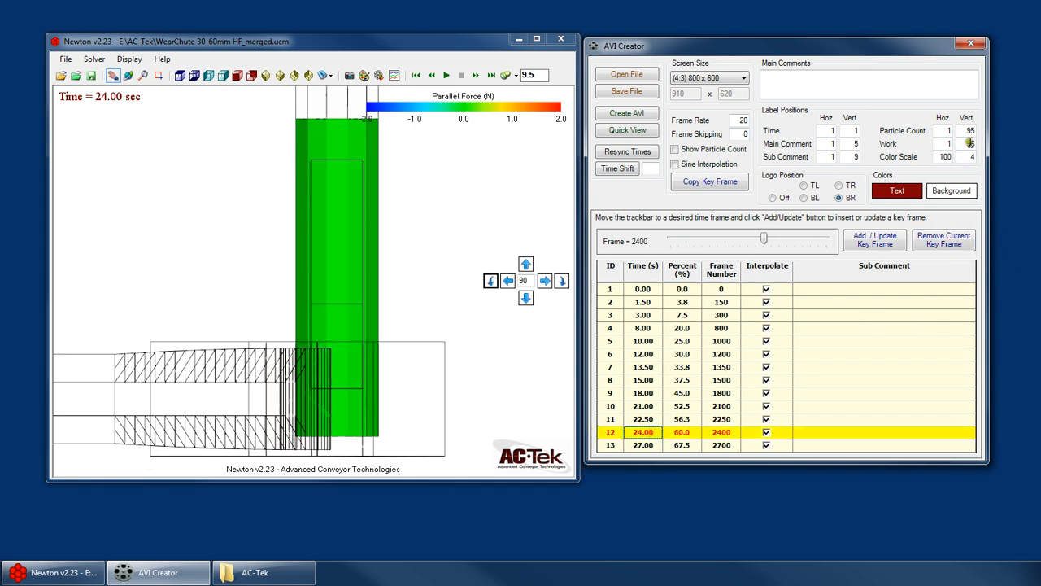
pyautogui.click(364, 74)
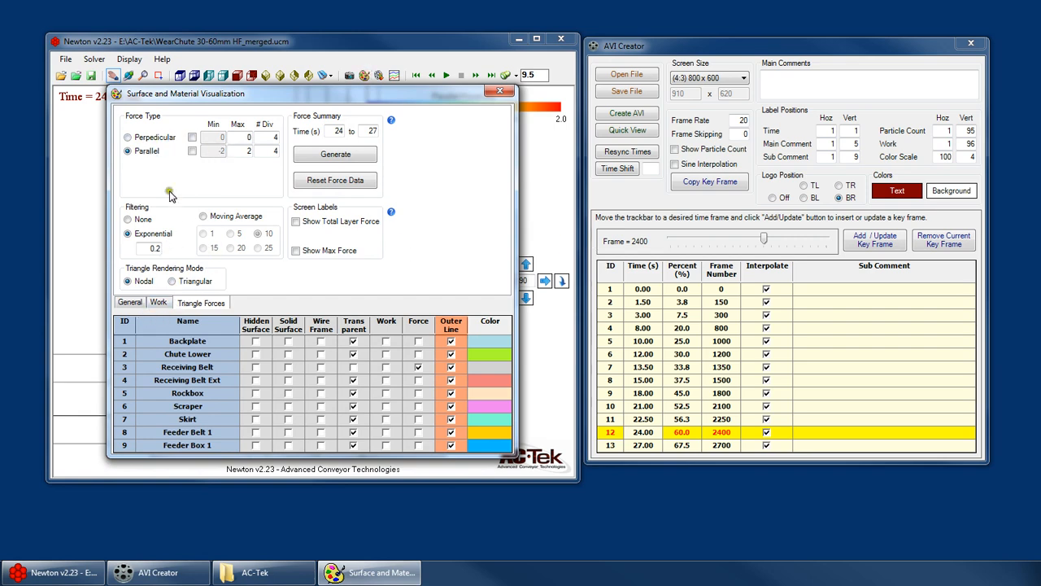
pyautogui.click(331, 227)
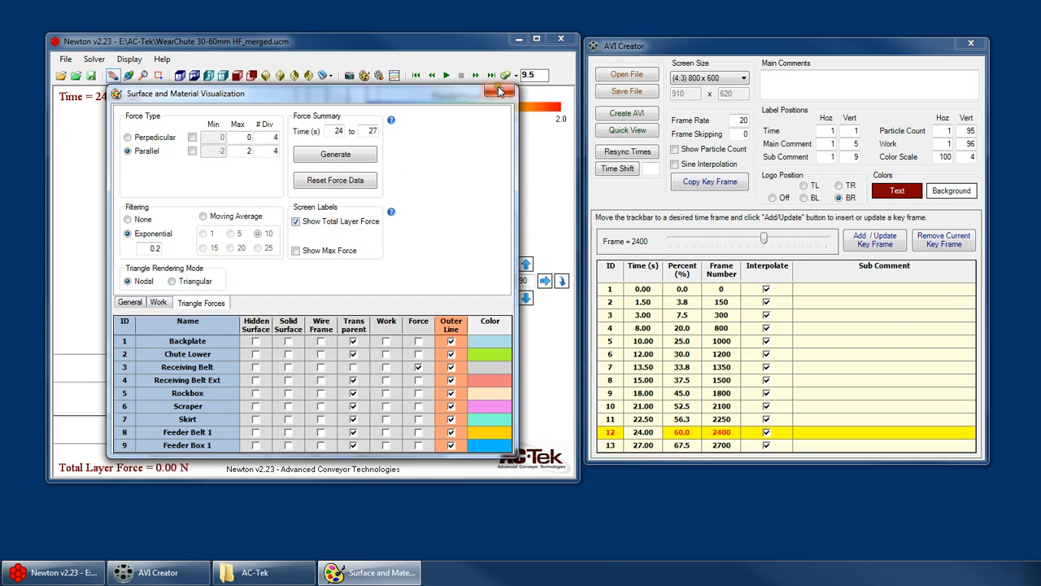
pyautogui.click(499, 90)
pyautogui.click(872, 244)
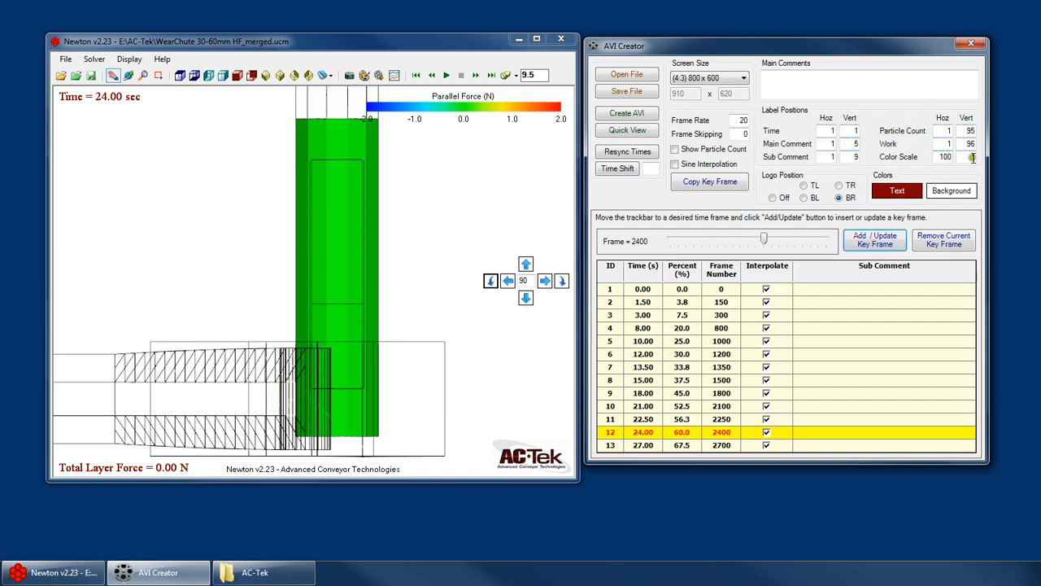
# Step: Compare the 22.5 s, 24 s and 27 s key frames to check which ones display the Total Layer Force label
pyautogui.click(945, 143)
pyautogui.click(962, 144)
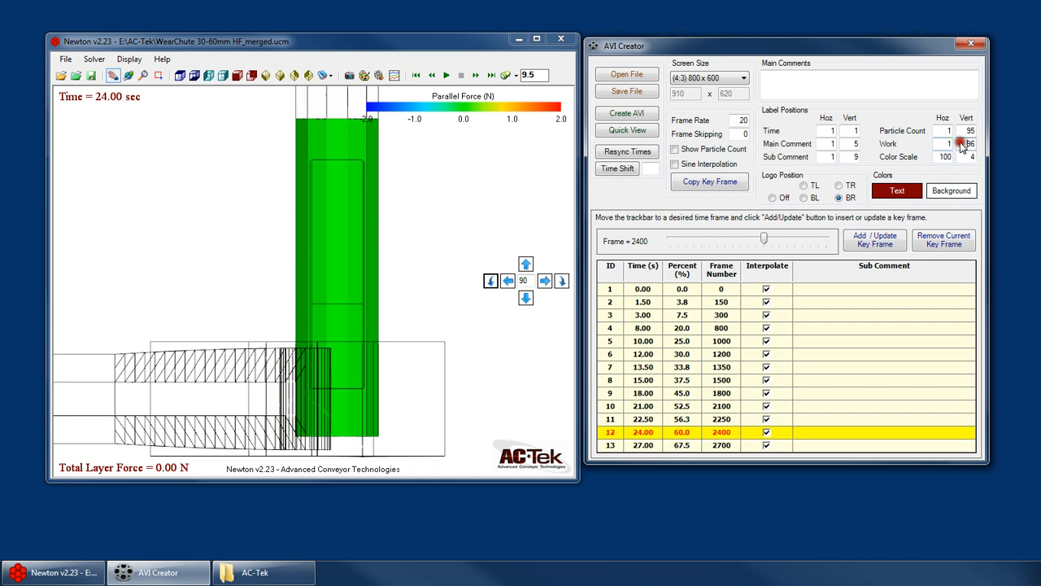
pyautogui.click(951, 144)
pyautogui.click(656, 419)
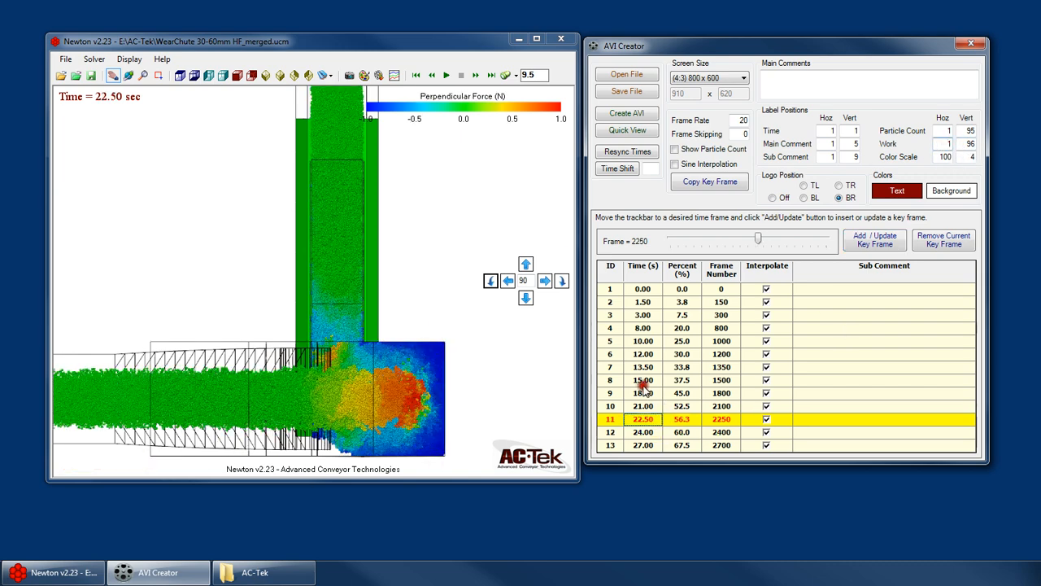
pyautogui.click(642, 432)
pyautogui.click(642, 445)
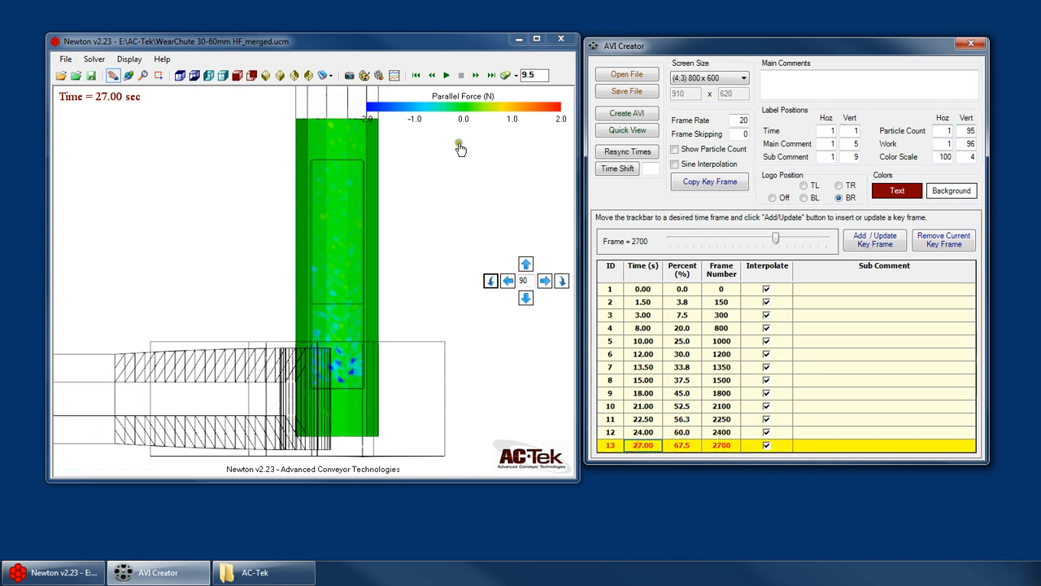
pyautogui.click(642, 432)
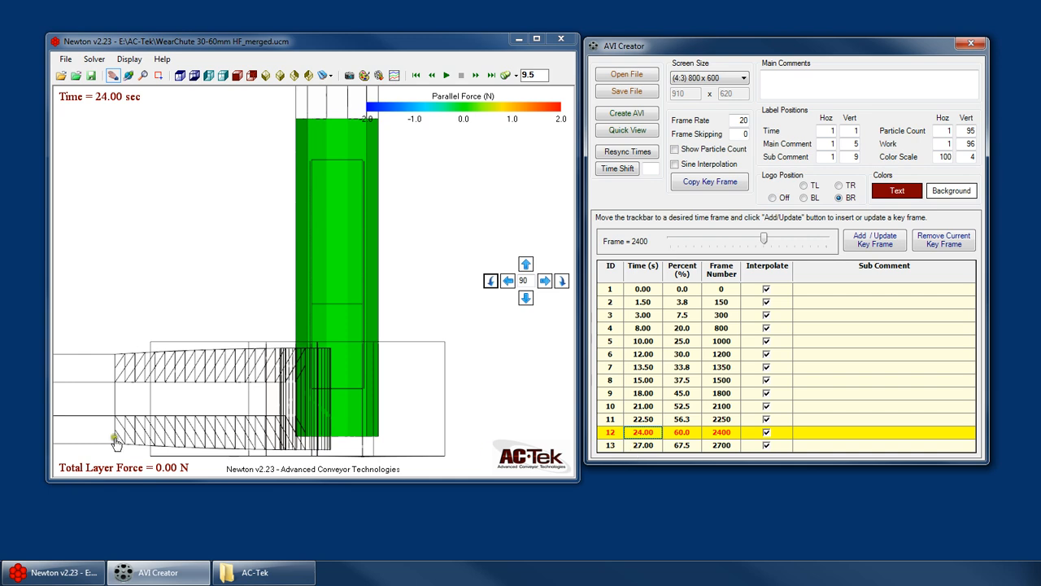
pyautogui.click(639, 447)
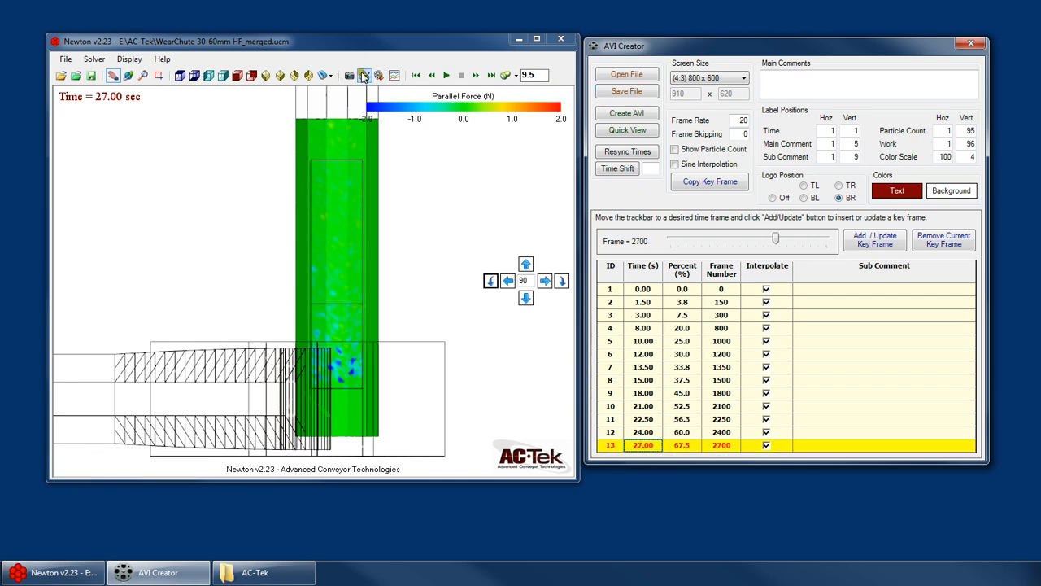
# Step: Store the 0 s key frame's isometric view in saved view slot 3 under the name "iso 1"
pyautogui.click(647, 289)
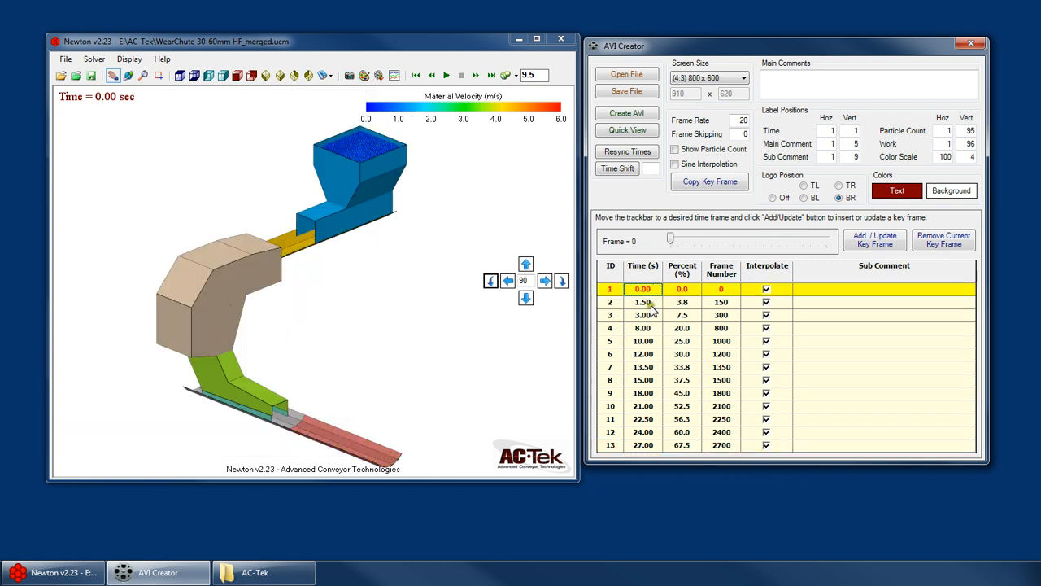
pyautogui.click(642, 447)
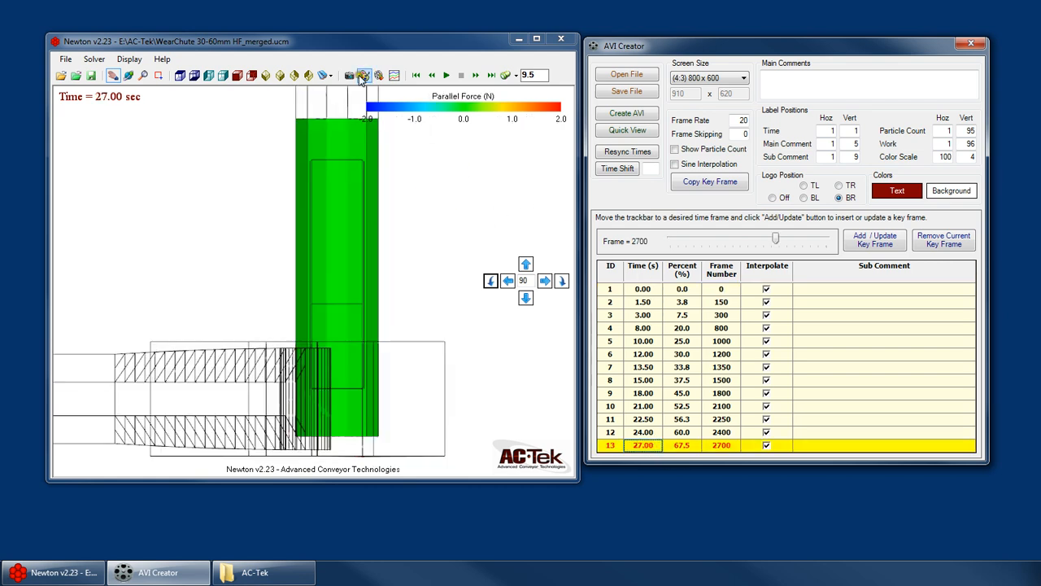
pyautogui.click(644, 290)
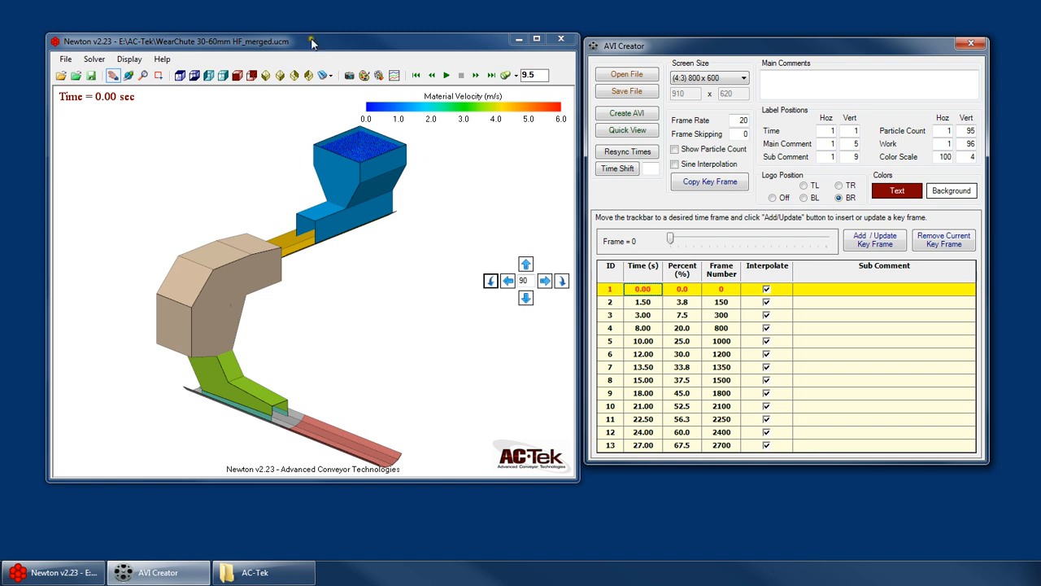
pyautogui.click(323, 75)
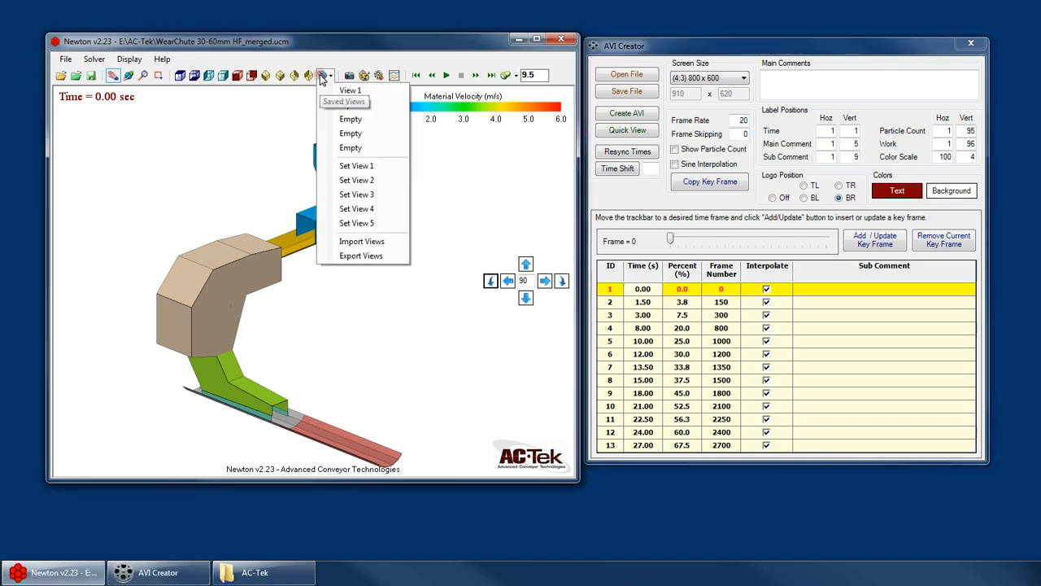
pyautogui.click(364, 196)
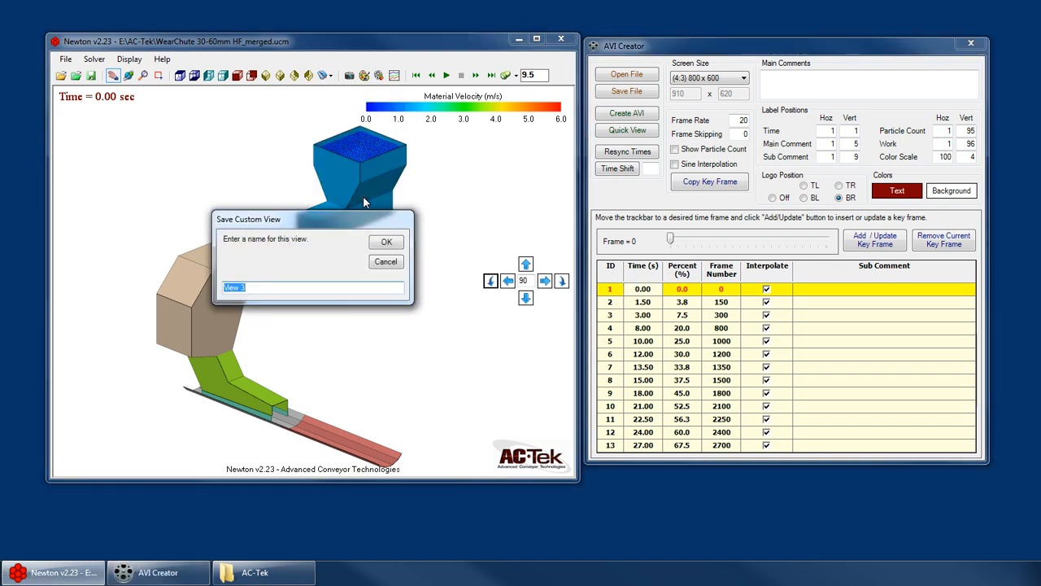
pyautogui.write('iso')
pyautogui.press('Return')
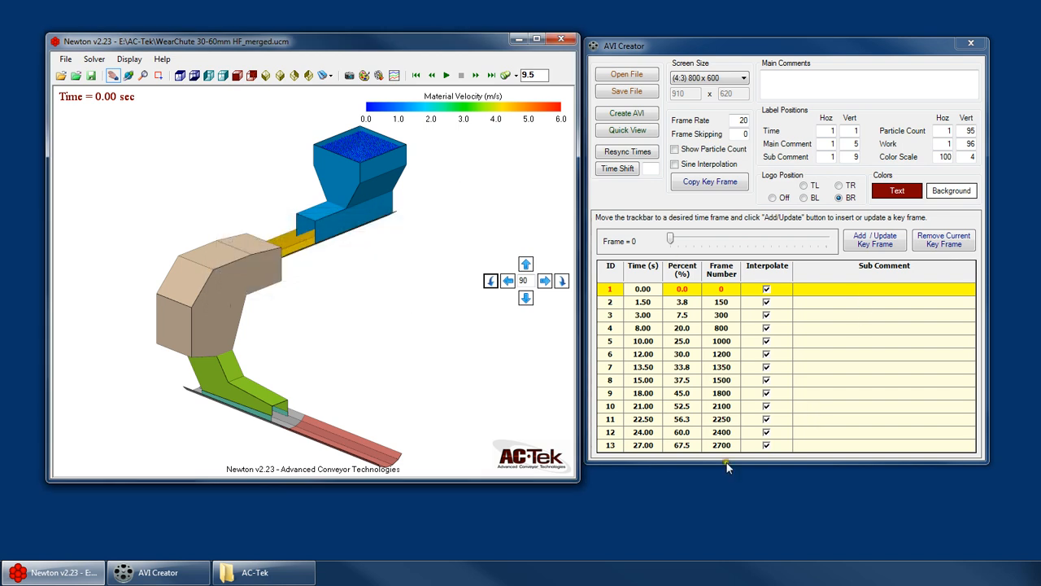
# Step: Add a key frame after 27 s, set its time to 28.50 s, and switch to the saved "iso 1" view
pyautogui.click(642, 445)
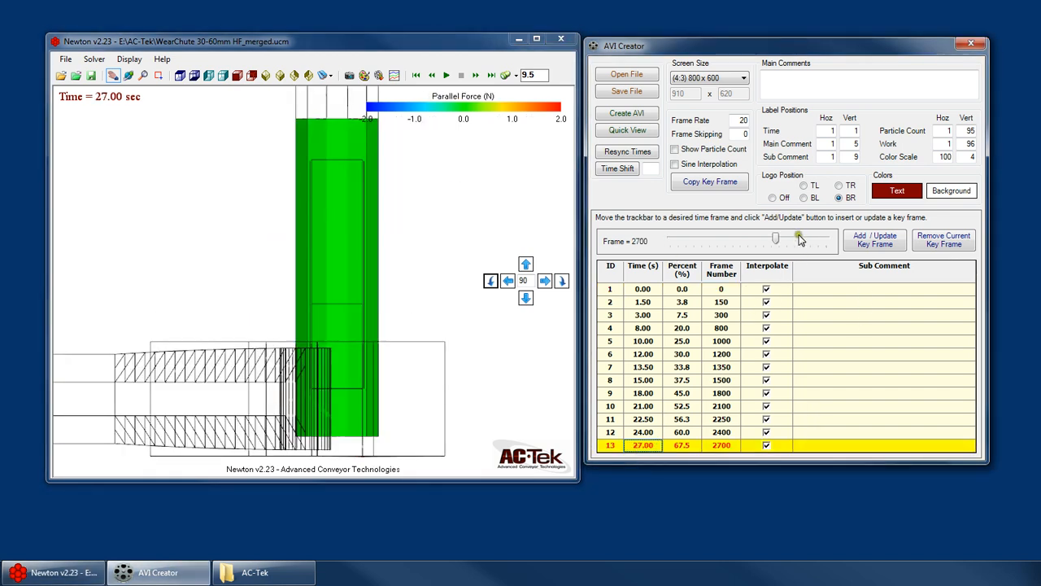
pyautogui.moveTo(776, 241); pyautogui.dragTo(780, 242)
pyautogui.click(875, 239)
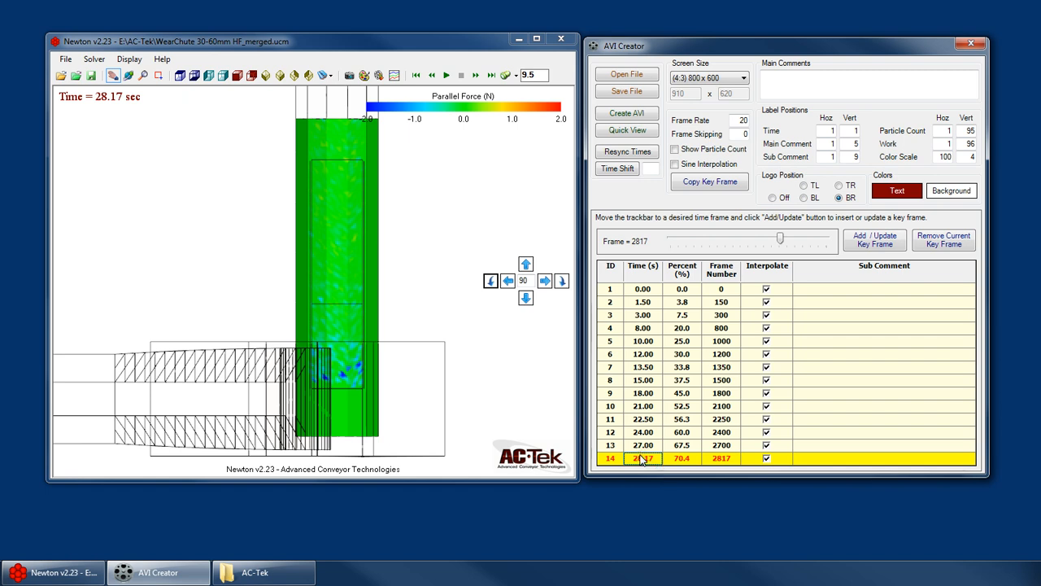
pyautogui.write('28.50')
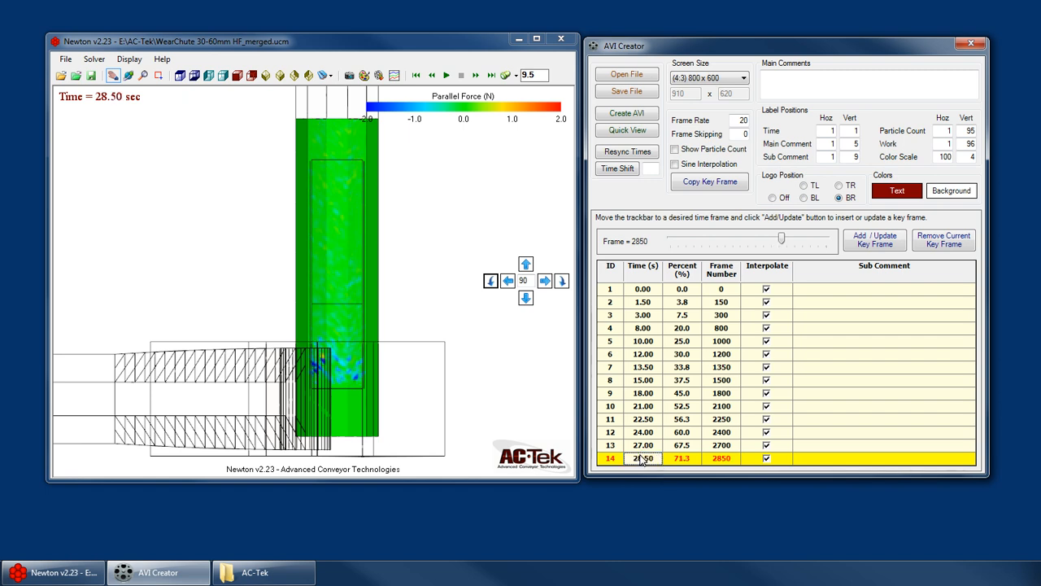
pyautogui.click(327, 74)
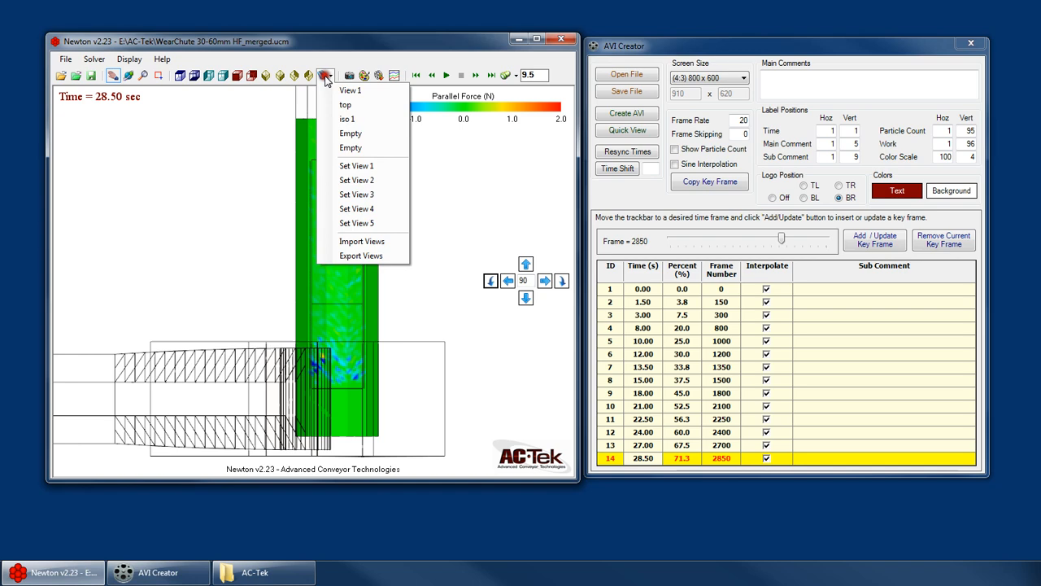
pyautogui.click(367, 119)
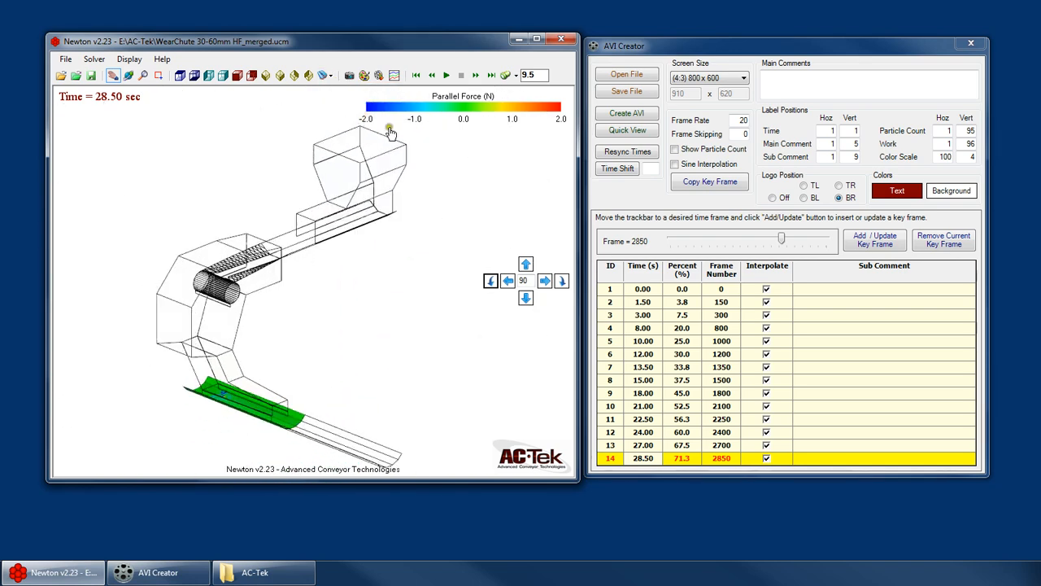
# Step: Update the 28.5 s key frame with the isometric view, a transparent Receiving Belt and Lumpy particles coloured by velocity
pyautogui.click(871, 237)
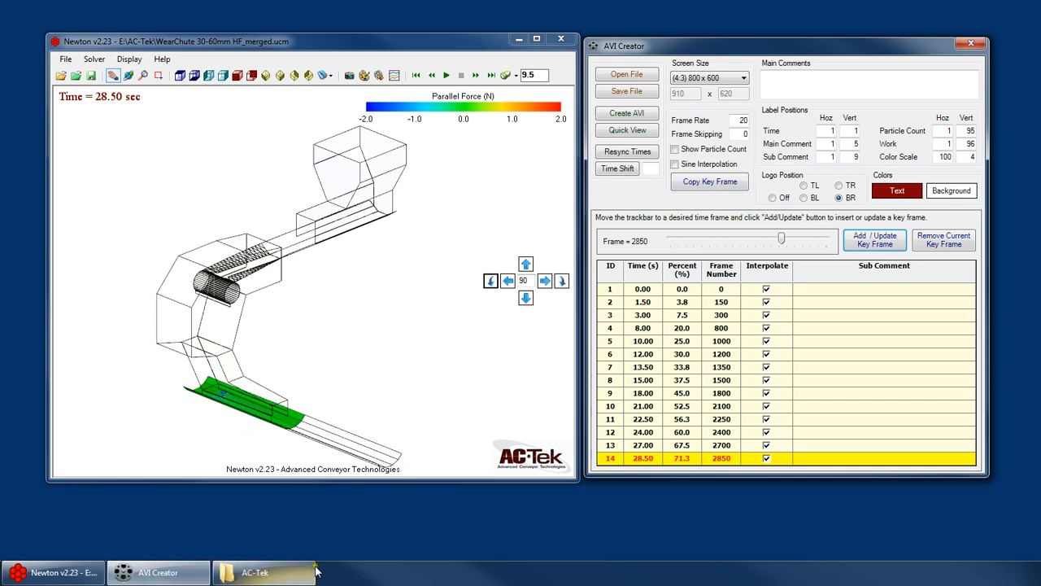
pyautogui.click(365, 75)
pyautogui.moveTo(314, 68); pyautogui.dragTo(734, 224)
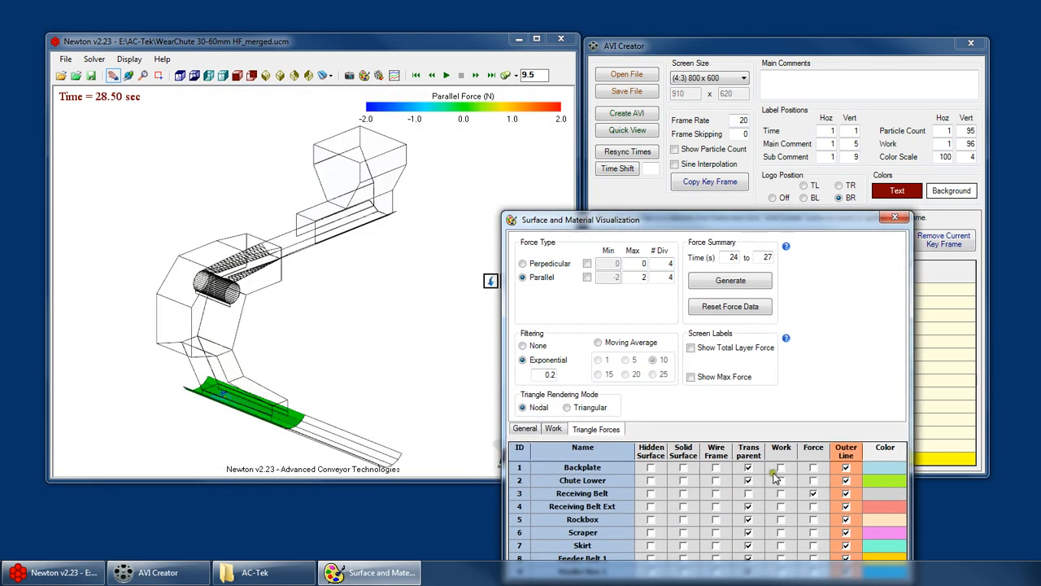
pyautogui.click(748, 493)
pyautogui.click(524, 429)
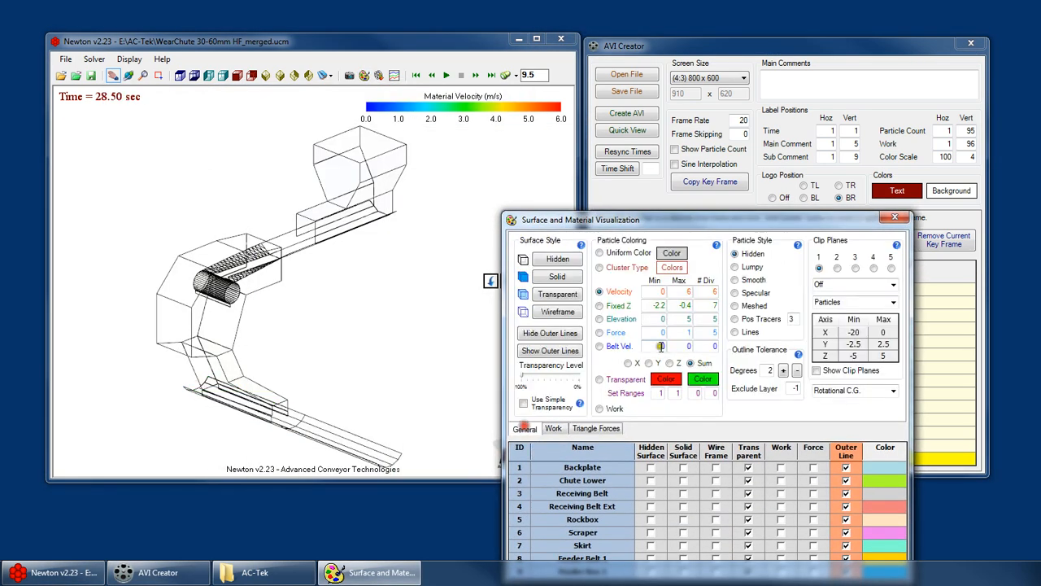
pyautogui.click(748, 268)
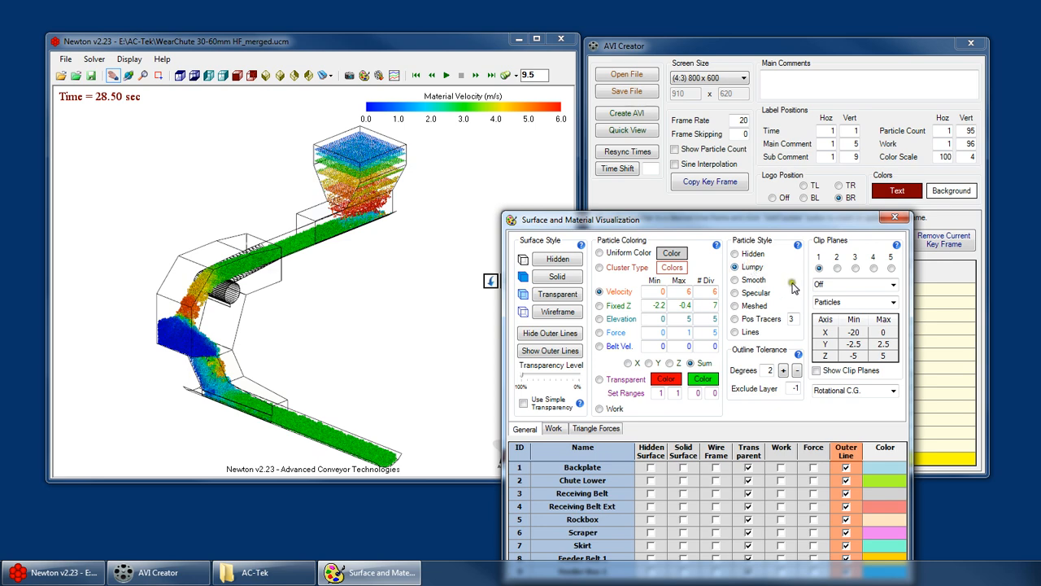
pyautogui.click(757, 307)
pyautogui.click(870, 72)
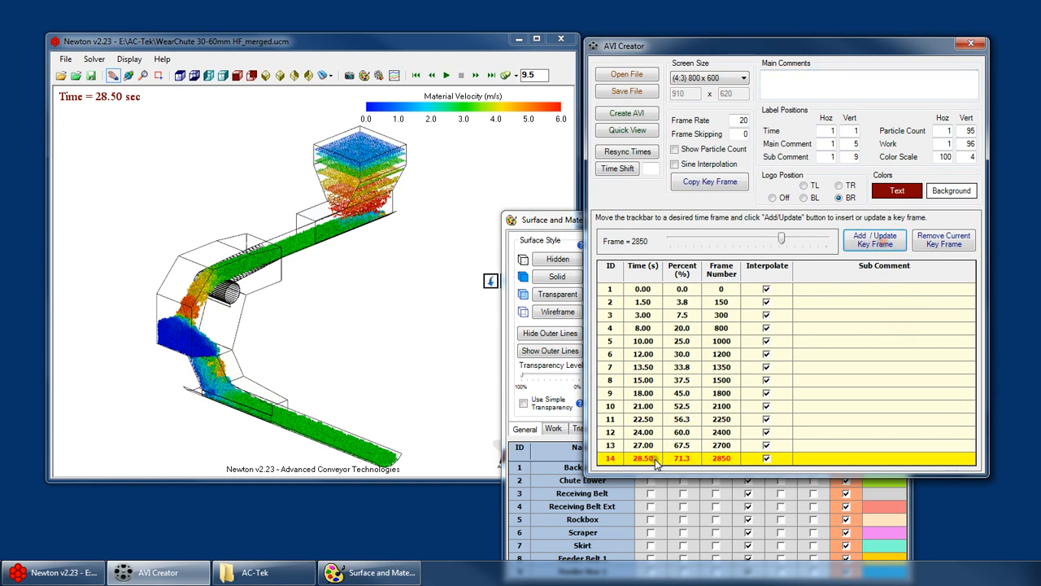
# Step: Compare the 27 s and 28.5 s key frames, moving the visualization window aside to view the switch from belt force to particles
pyautogui.click(643, 447)
pyautogui.click(648, 460)
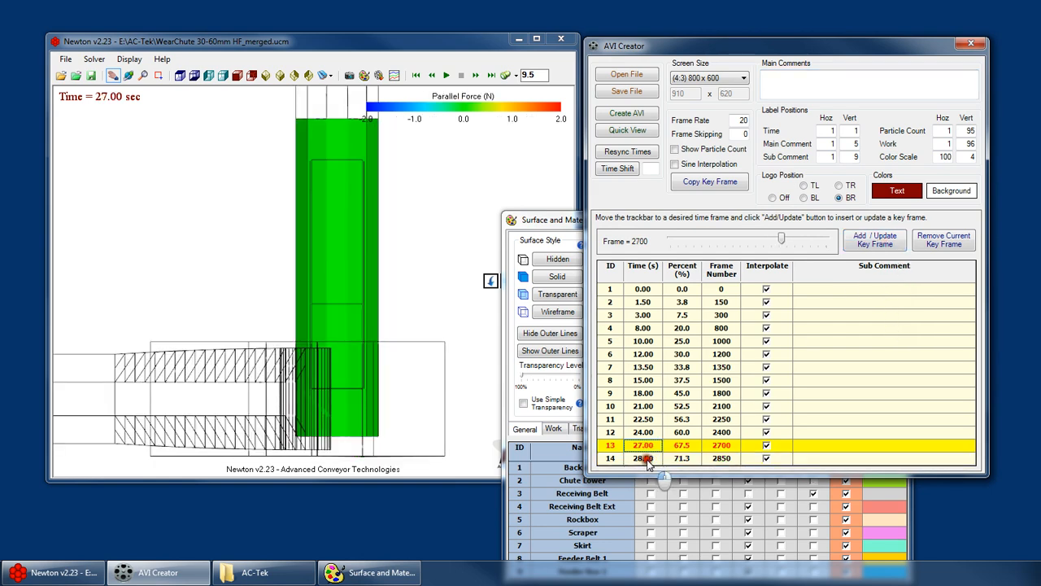
pyautogui.click(648, 448)
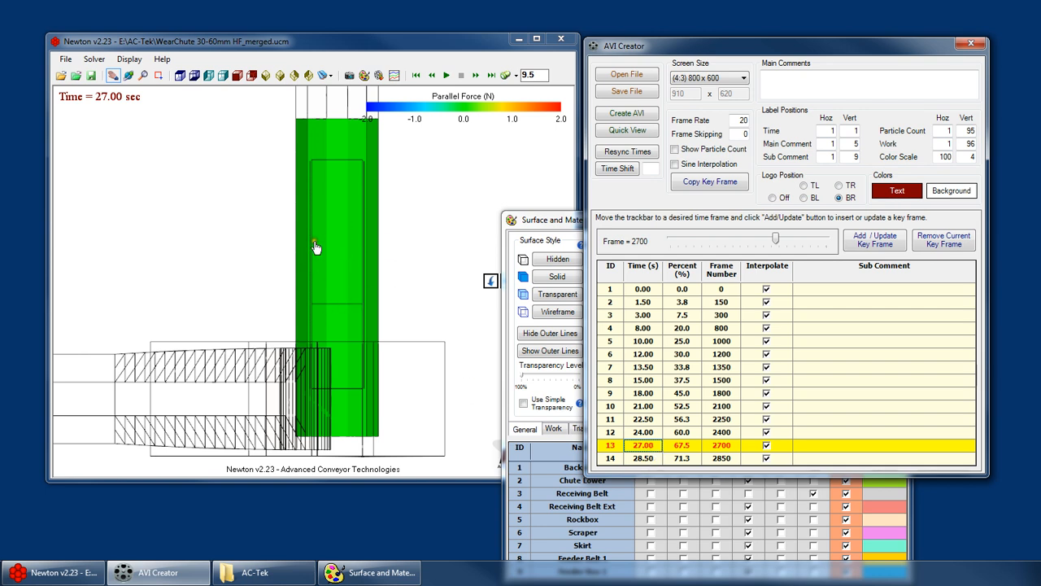
pyautogui.click(646, 459)
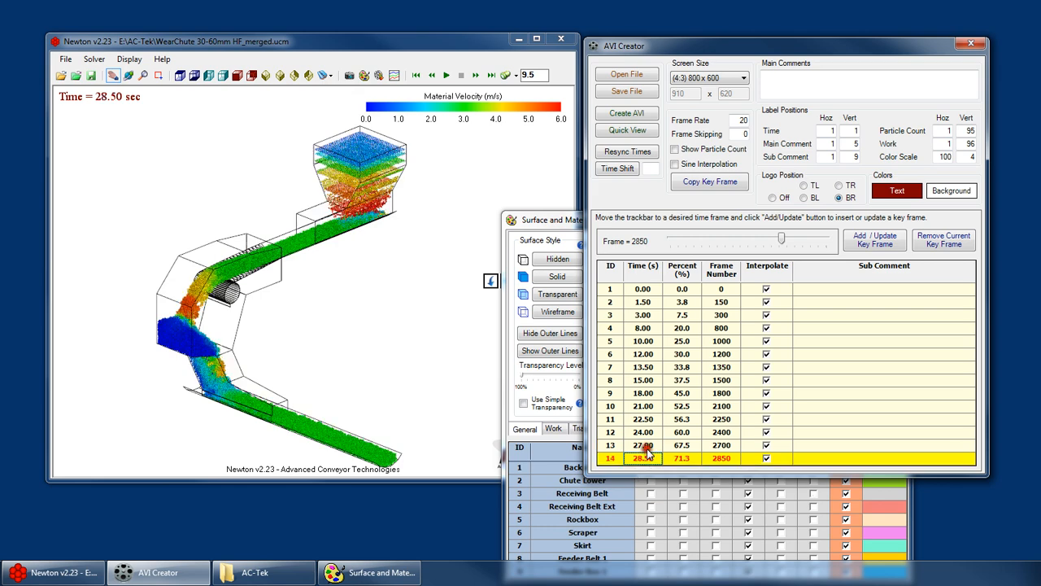
pyautogui.click(646, 447)
pyautogui.click(644, 459)
pyautogui.click(642, 446)
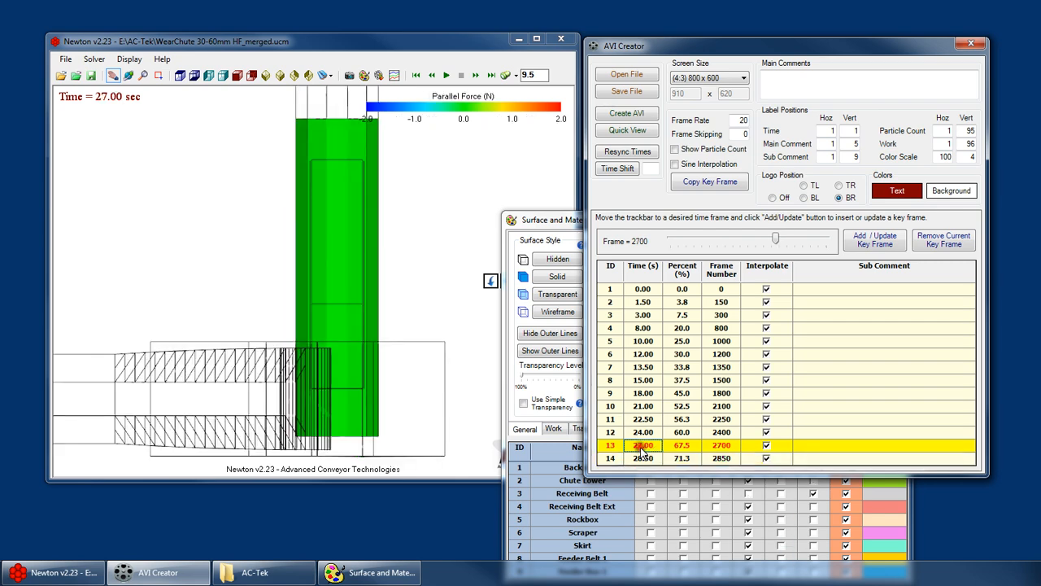
pyautogui.click(571, 220)
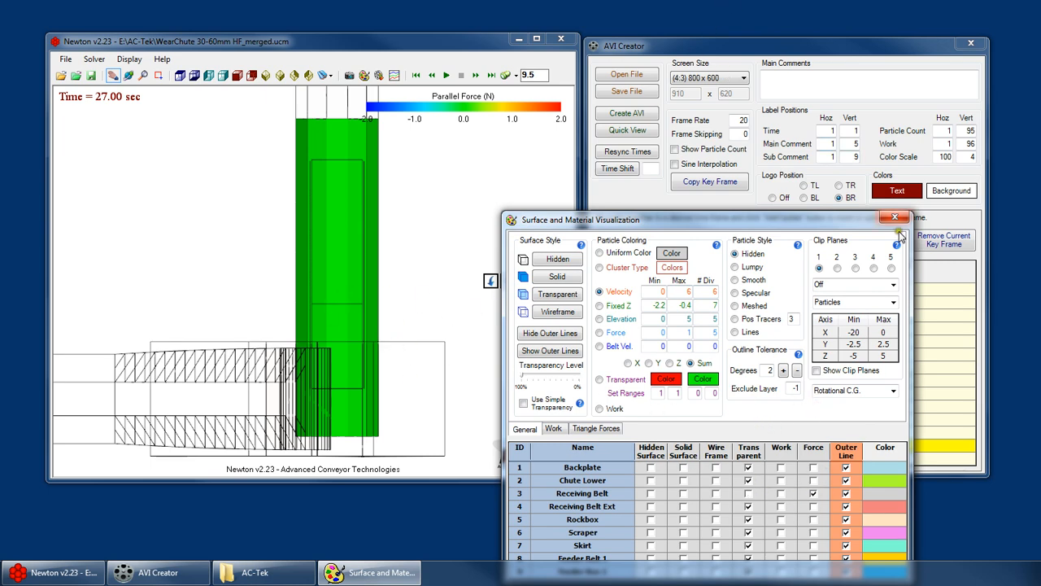
pyautogui.moveTo(846, 227); pyautogui.dragTo(620, 516)
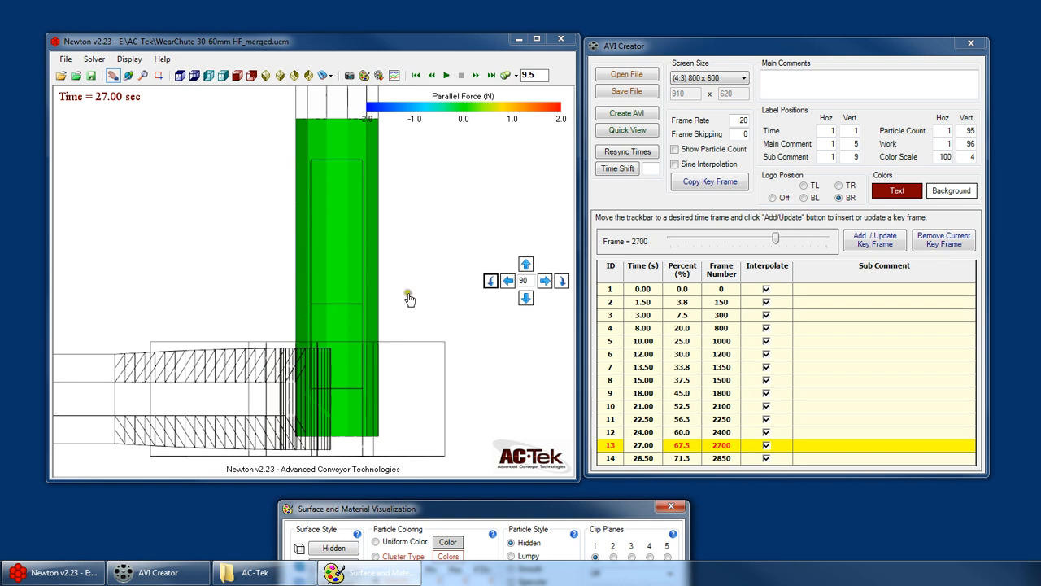
pyautogui.click(651, 464)
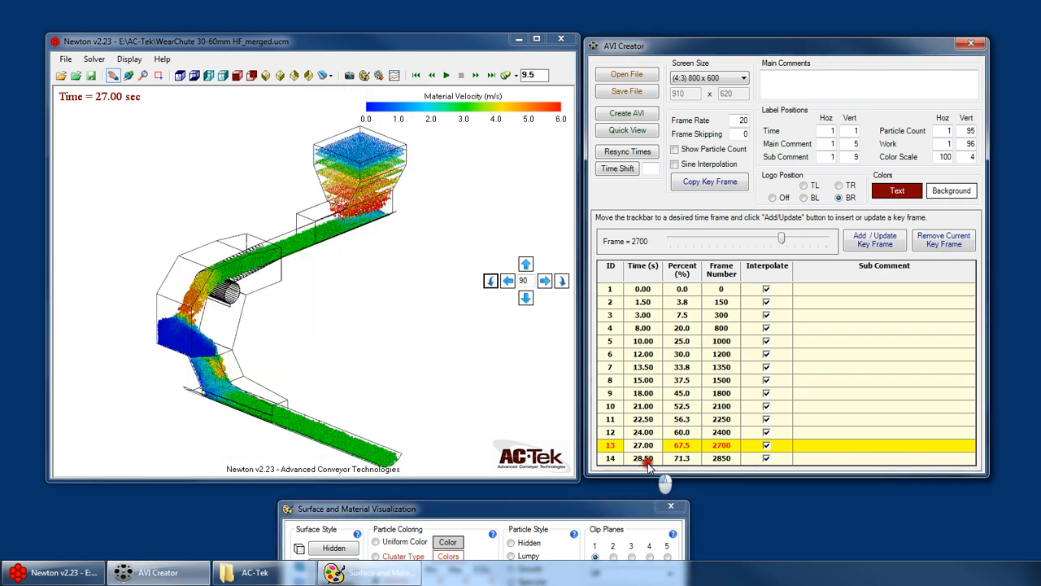
pyautogui.click(649, 459)
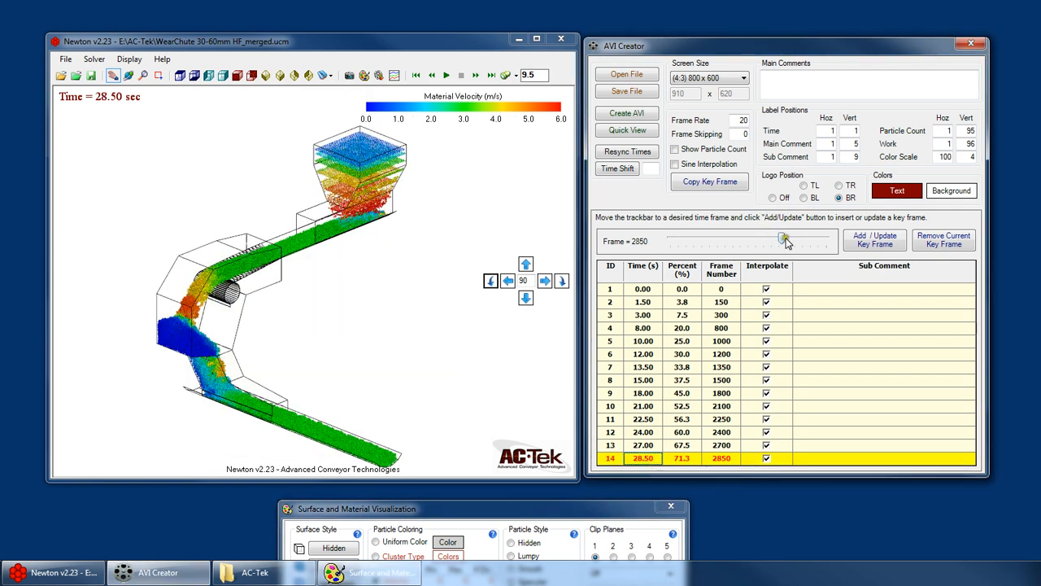
# Step: Add a key frame after 28.5 s and set its time to 32 s
pyautogui.moveTo(786, 241); pyautogui.dragTo(790, 241)
pyautogui.click(874, 239)
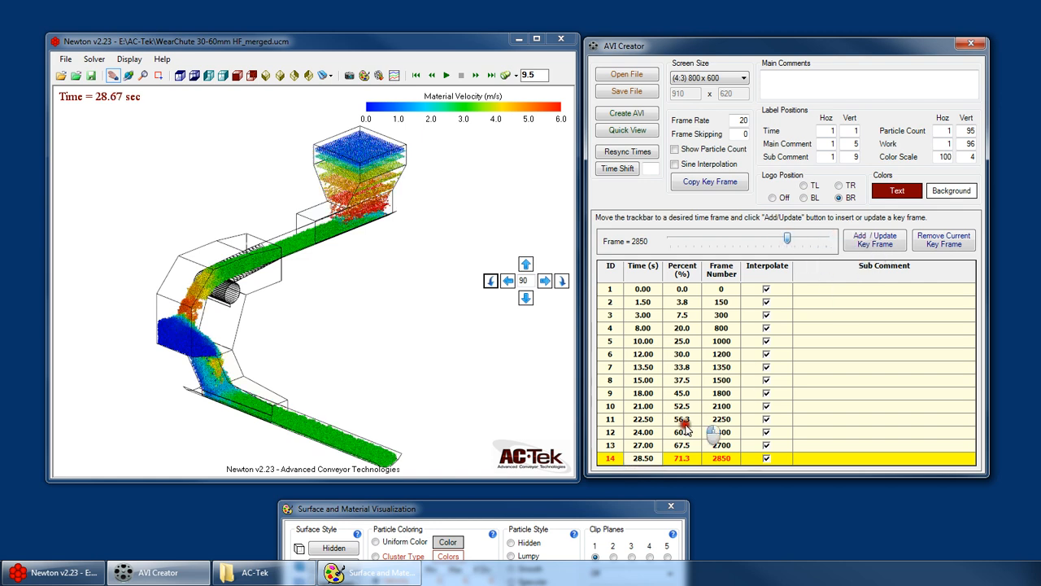
pyautogui.click(648, 471)
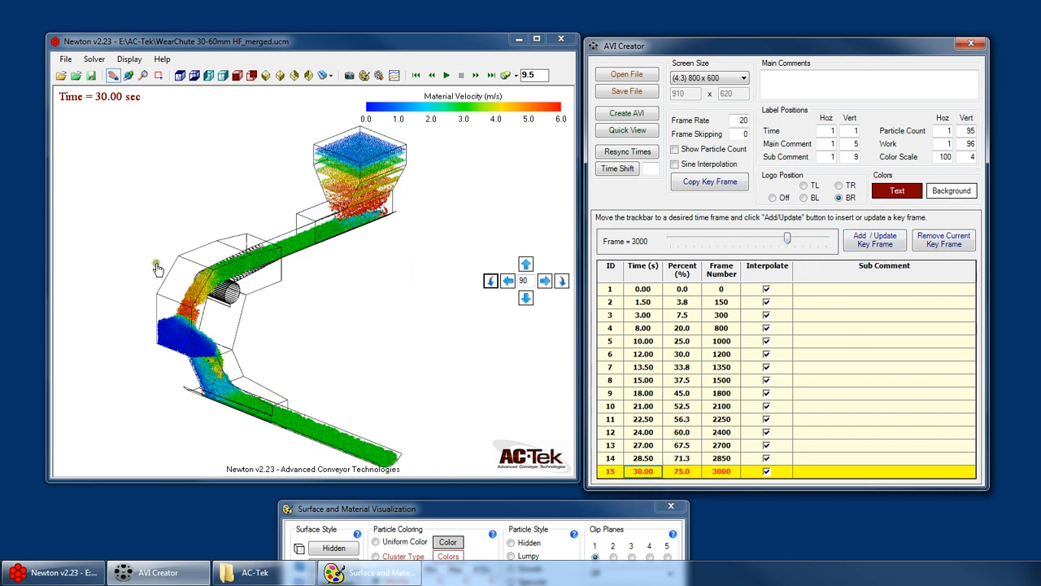
pyautogui.click(647, 472)
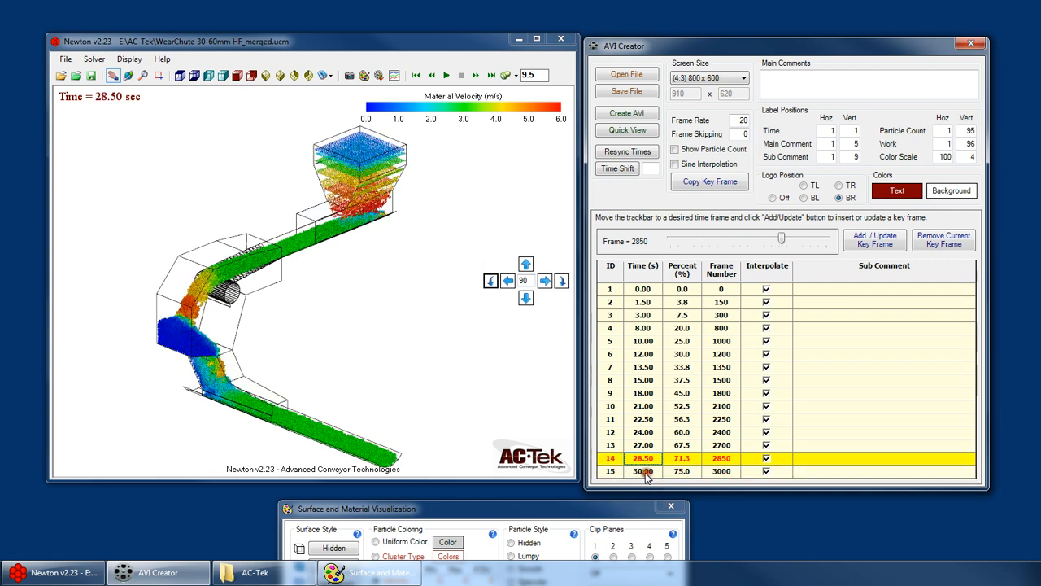
pyautogui.click(647, 473)
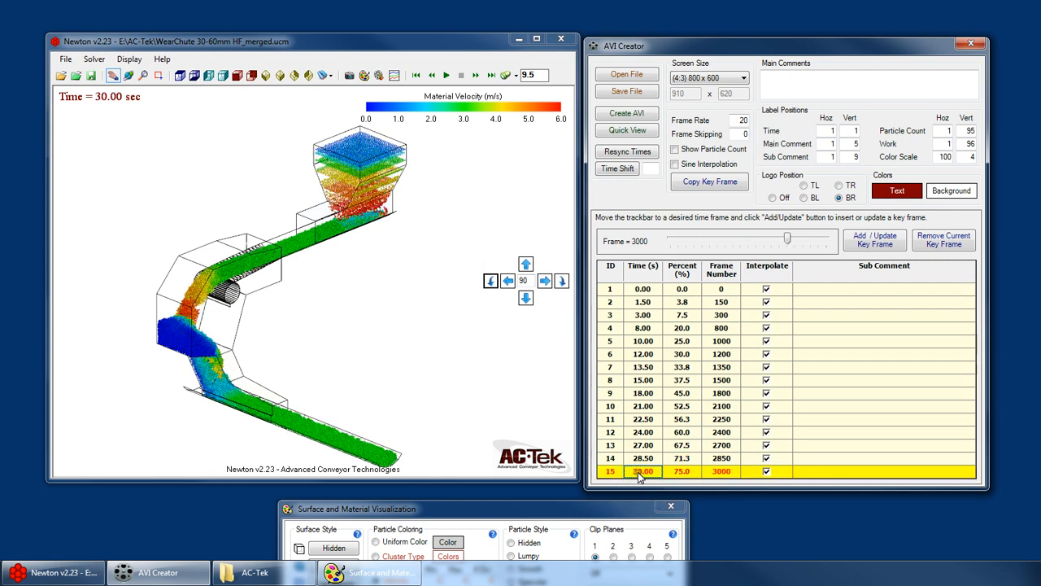
pyautogui.write('32')
pyautogui.press('Return')
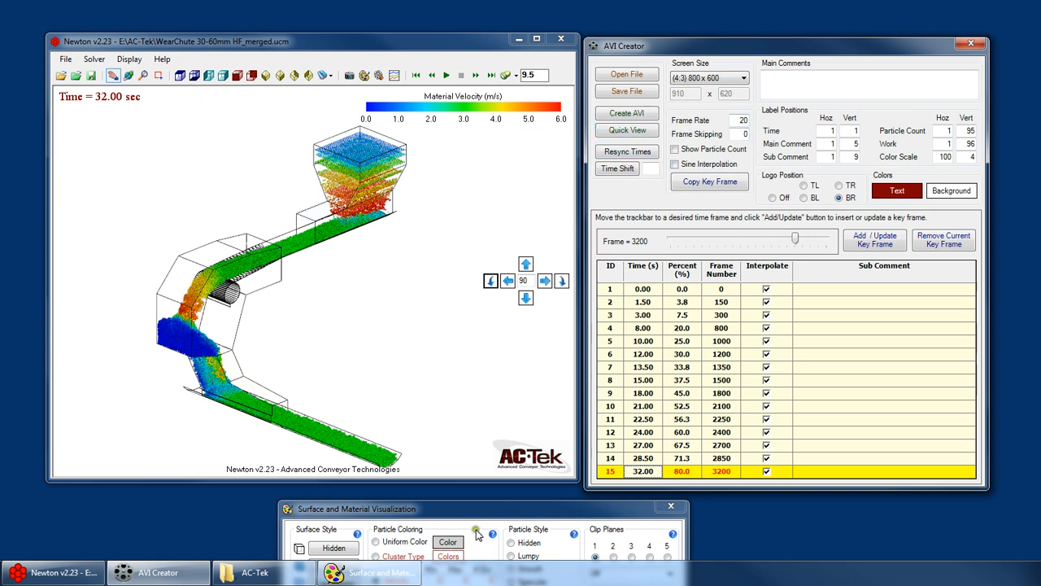
# Step: Move the visualization window out of the way and save the key frames to a file named "my avi"
pyautogui.moveTo(477, 519); pyautogui.dragTo(304, 523)
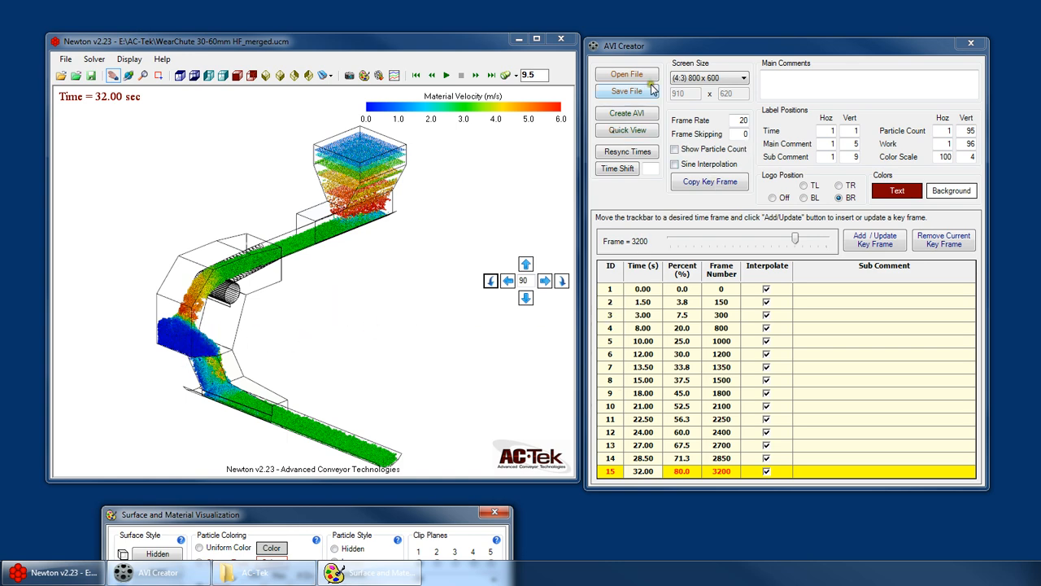
pyautogui.click(627, 90)
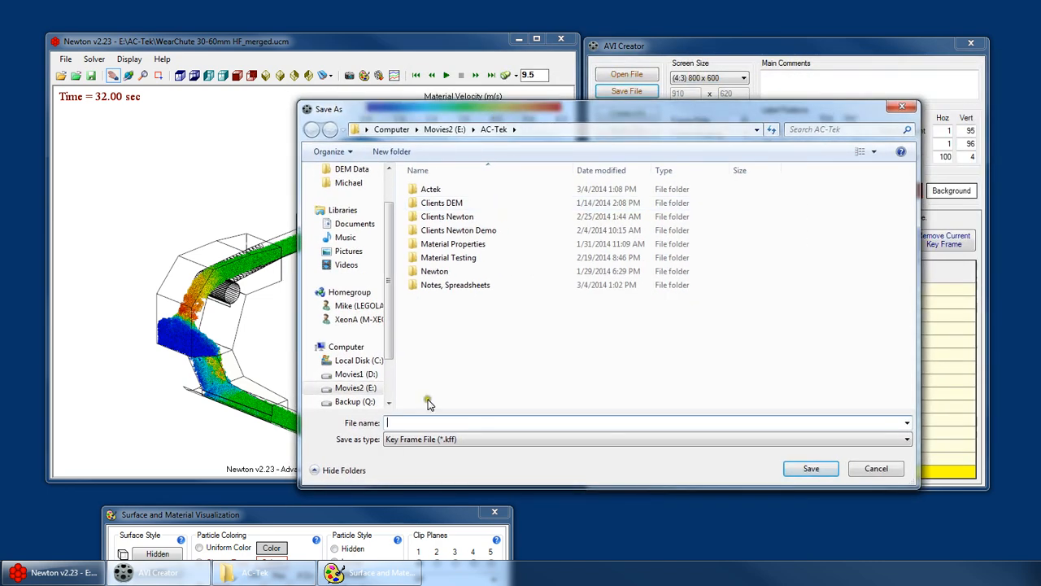
pyautogui.click(437, 418)
pyautogui.write('my avi')
pyautogui.press('Return')
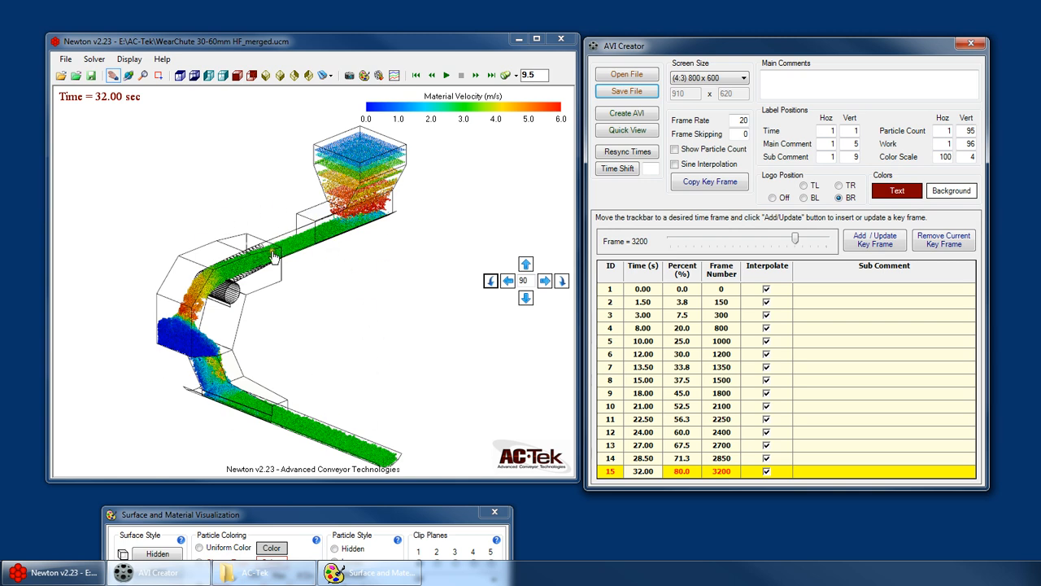
# Step: View the simulation's final time step and compare the 0 s and 32 s key frames
pyautogui.click(491, 74)
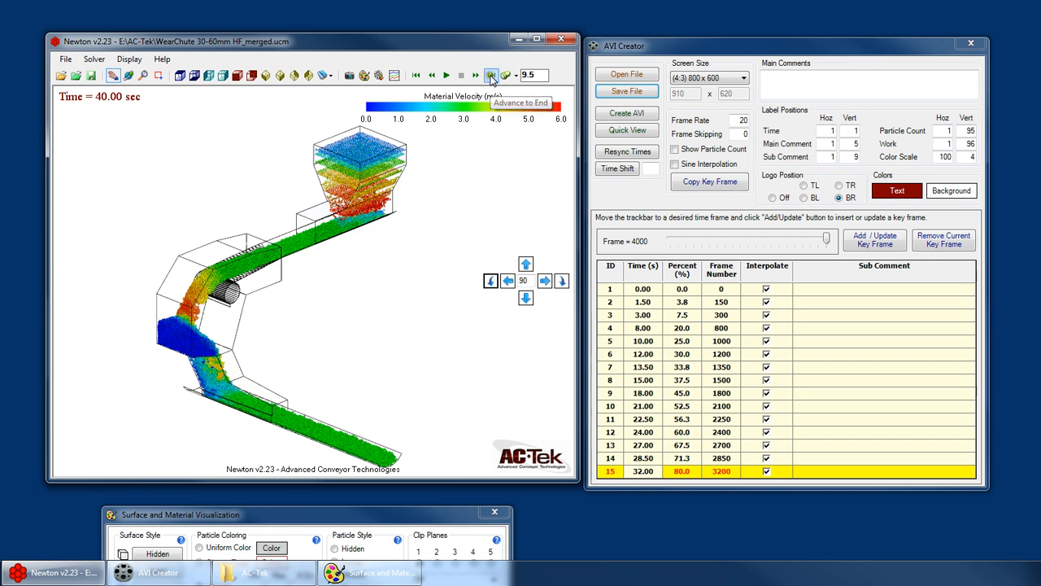
pyautogui.click(637, 474)
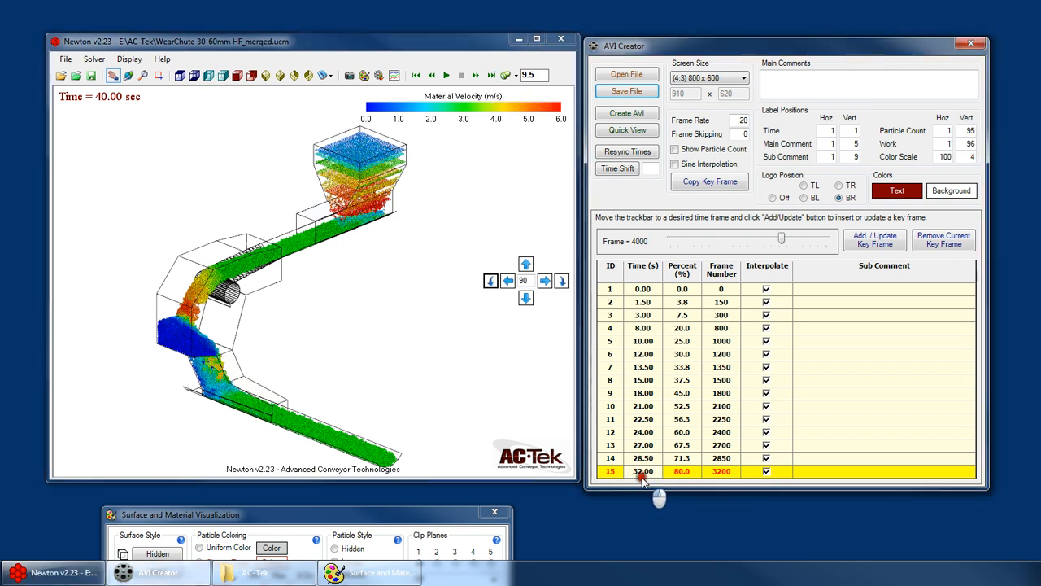
pyautogui.press('Up')
pyautogui.press('Down')
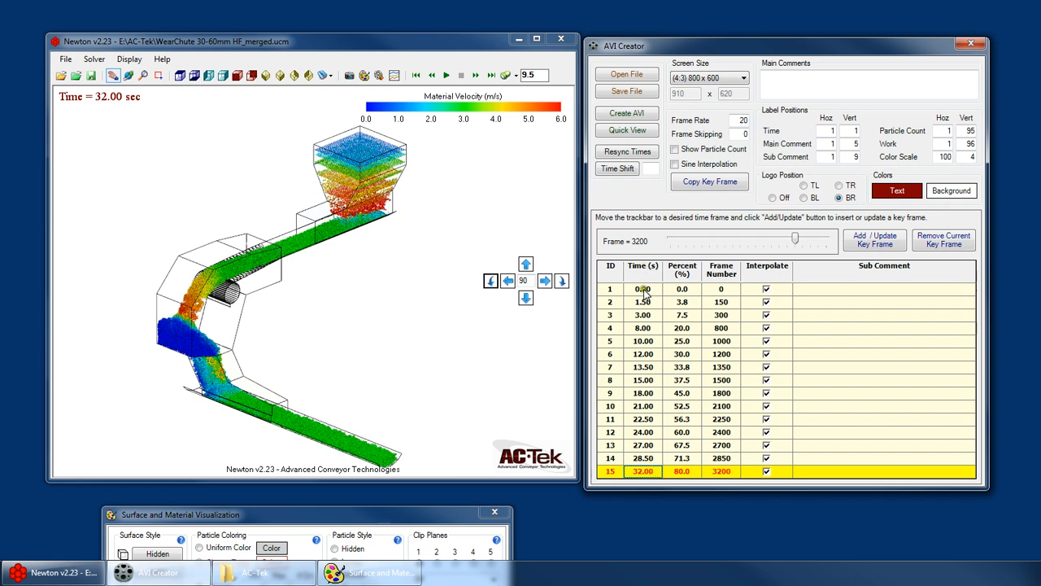
pyautogui.click(642, 290)
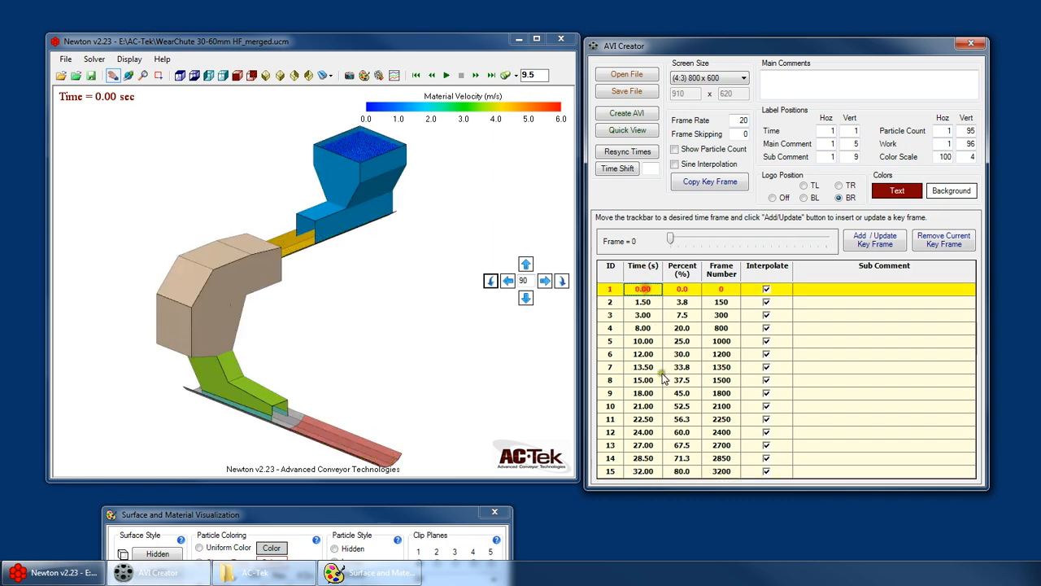
pyautogui.click(642, 472)
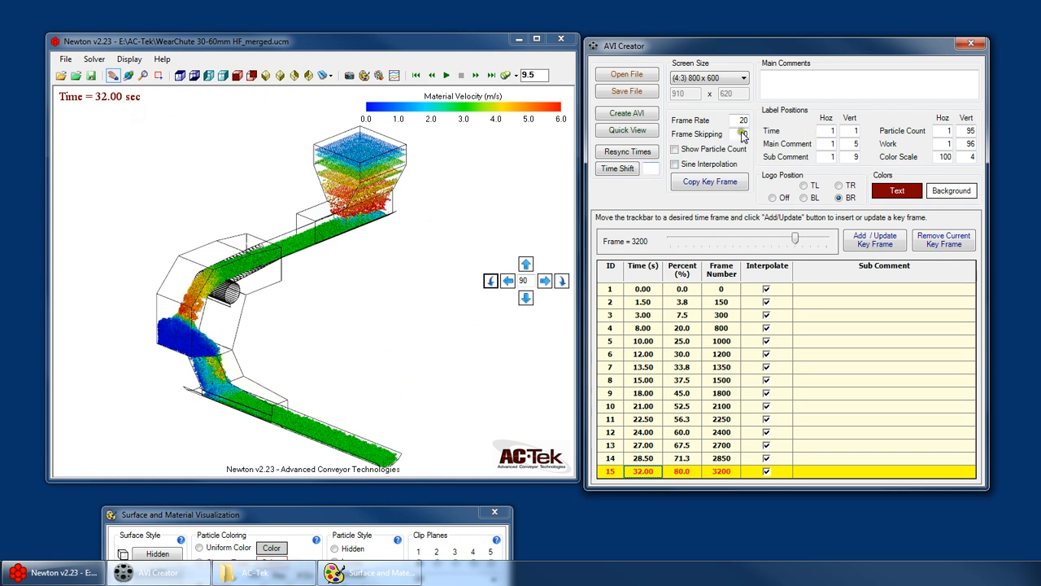
# Step: Advance the simulation one time step from 32 s, rewind it to the start, and review the 1.5 s key frame
pyautogui.click(654, 169)
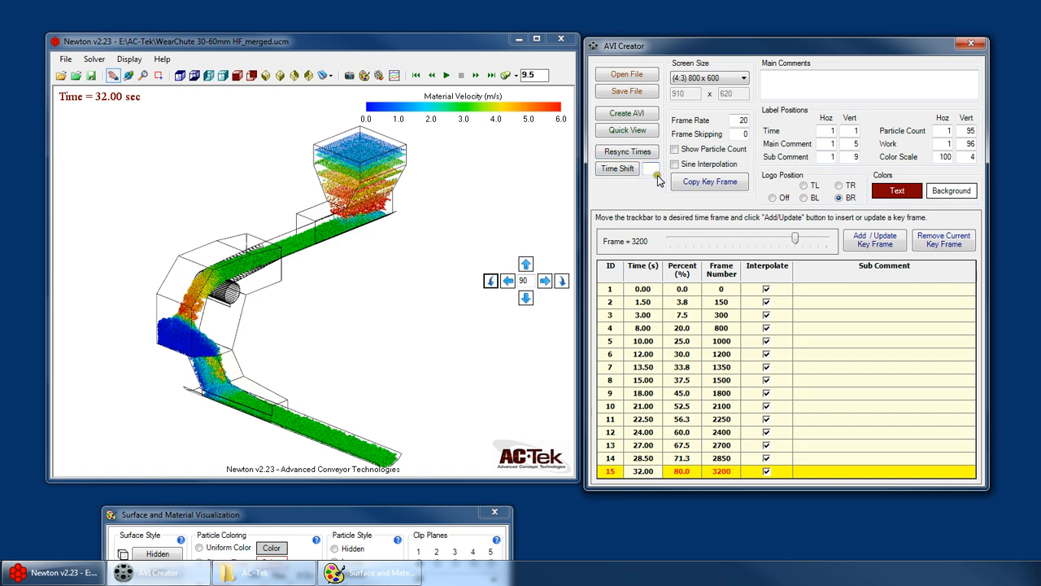
pyautogui.click(477, 75)
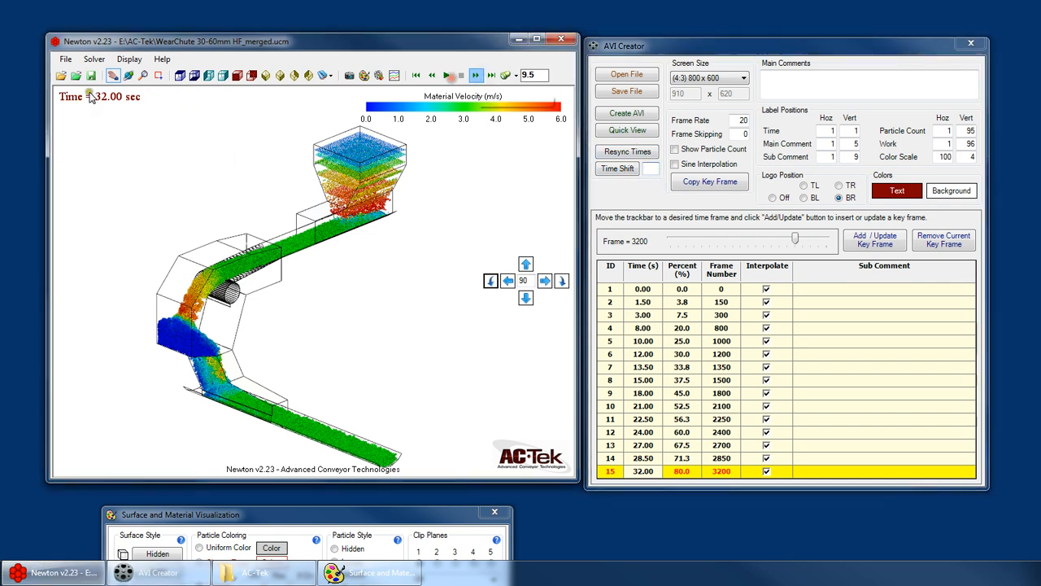
pyautogui.click(461, 74)
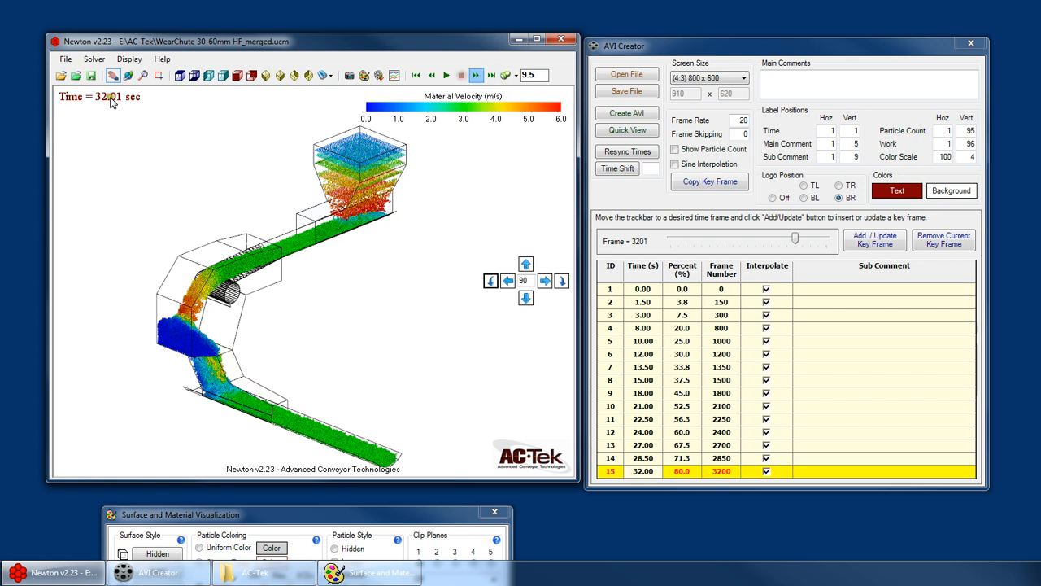
pyautogui.click(416, 75)
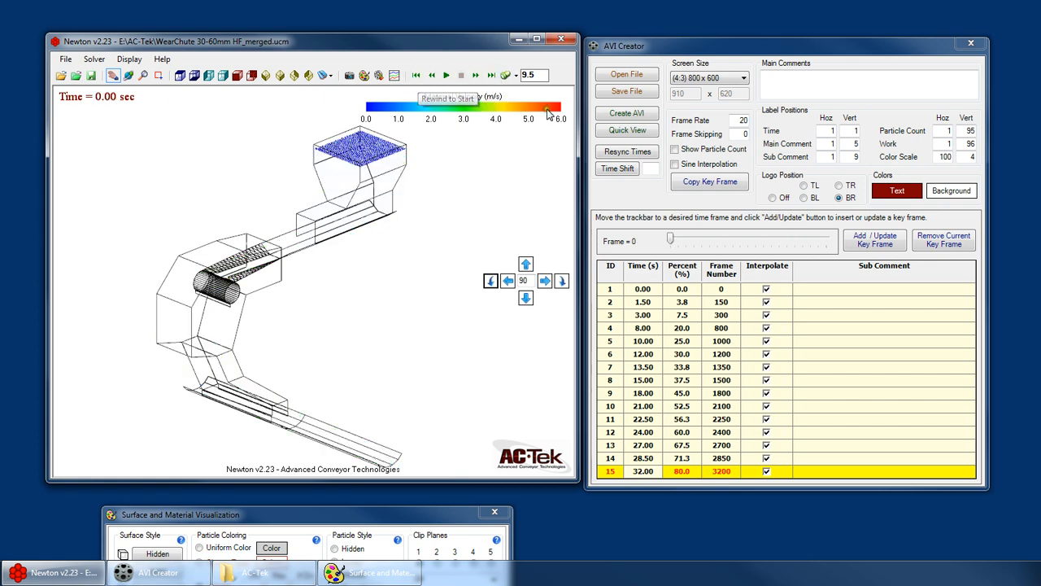
pyautogui.click(642, 289)
pyautogui.click(642, 303)
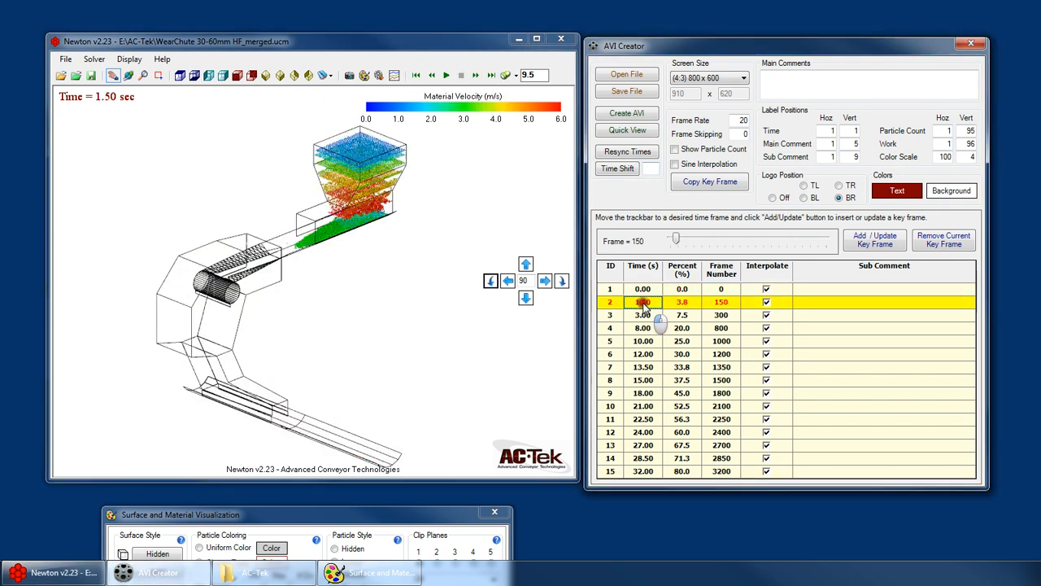
# Step: Set the time shift to 0.015 s and apply it repeatedly to all key frames
pyautogui.click(648, 168)
pyautogui.write('0.01')
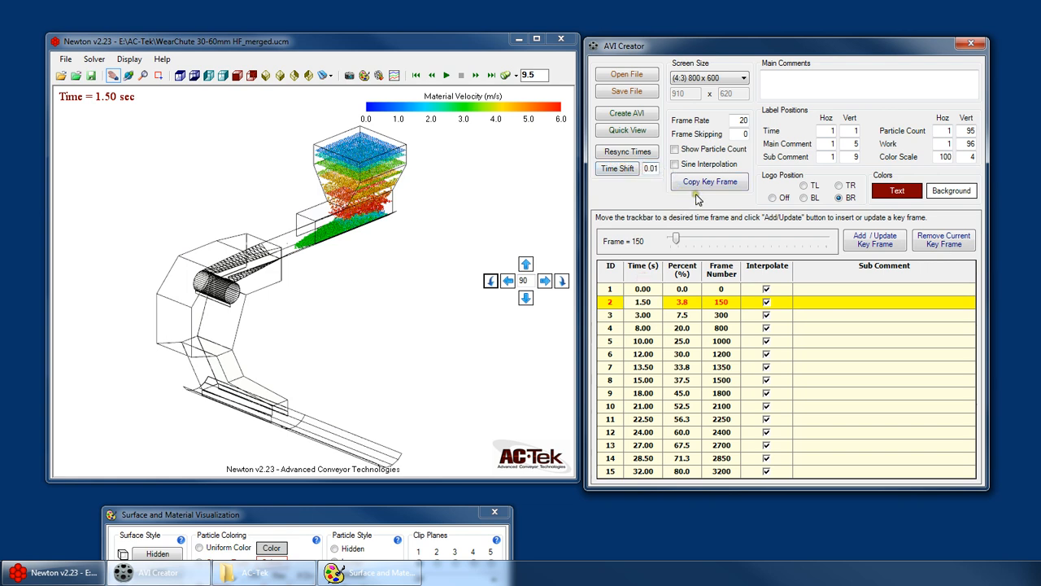
pyautogui.write('01')
pyautogui.click(635, 174)
pyautogui.click(650, 169)
pyautogui.doubleClick(648, 169)
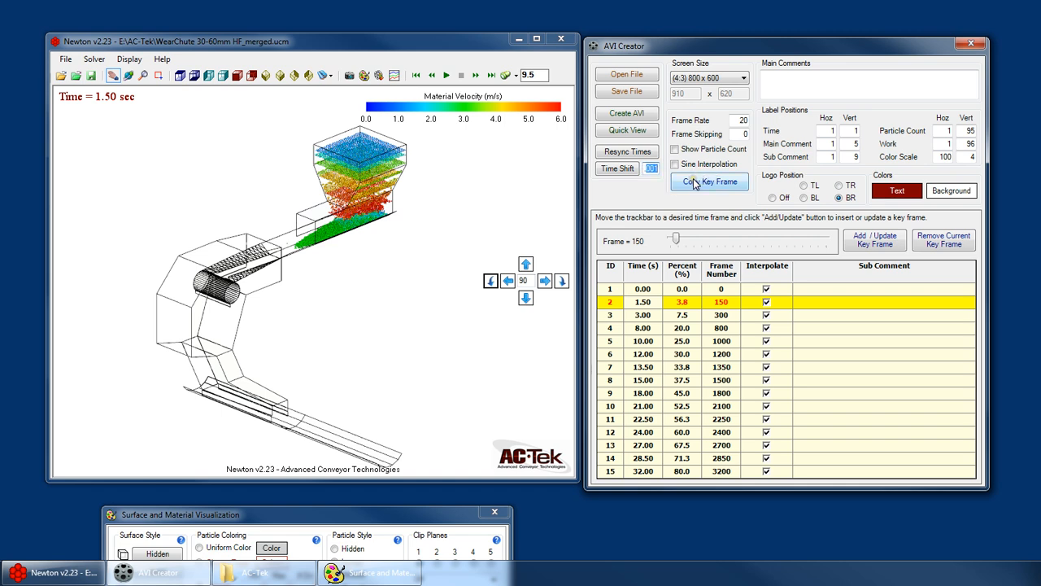
pyautogui.write('0.015')
pyautogui.click(634, 178)
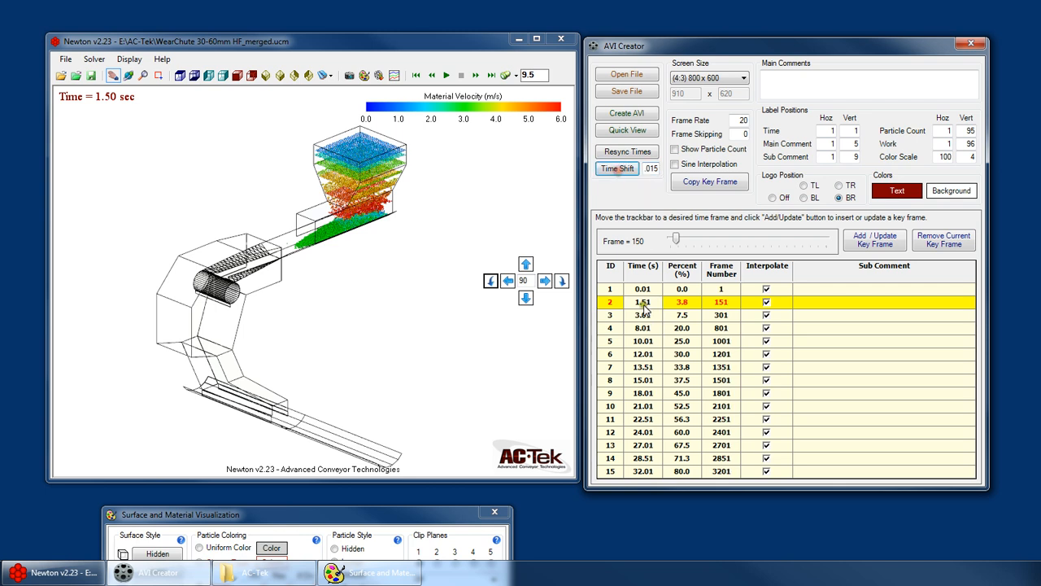
pyautogui.click(623, 178)
pyautogui.click(620, 175)
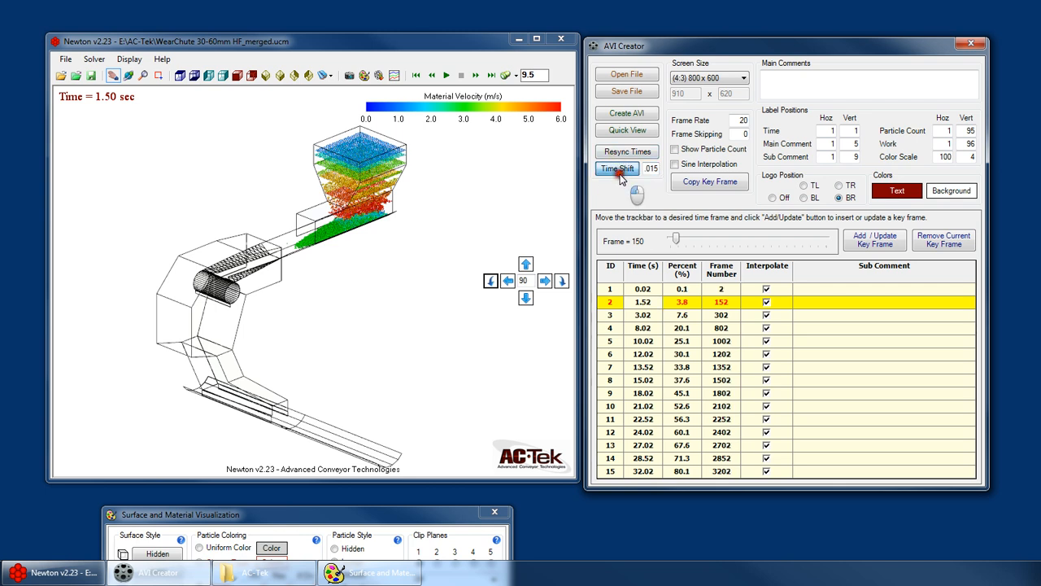
# Step: Shift all key frames by 12 s, and shift them back by -12 s
pyautogui.doubleClick(650, 169)
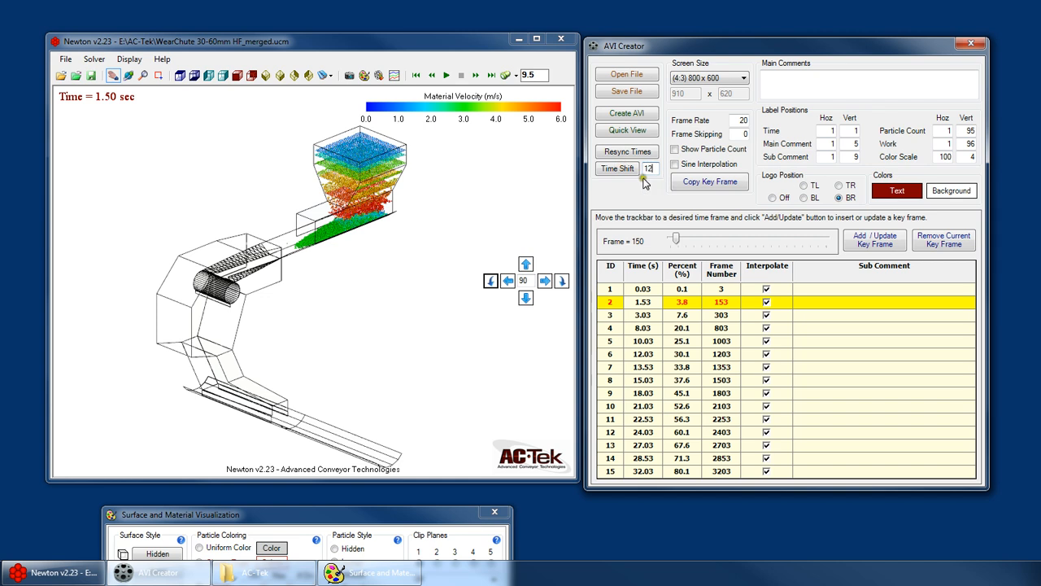
pyautogui.click(617, 168)
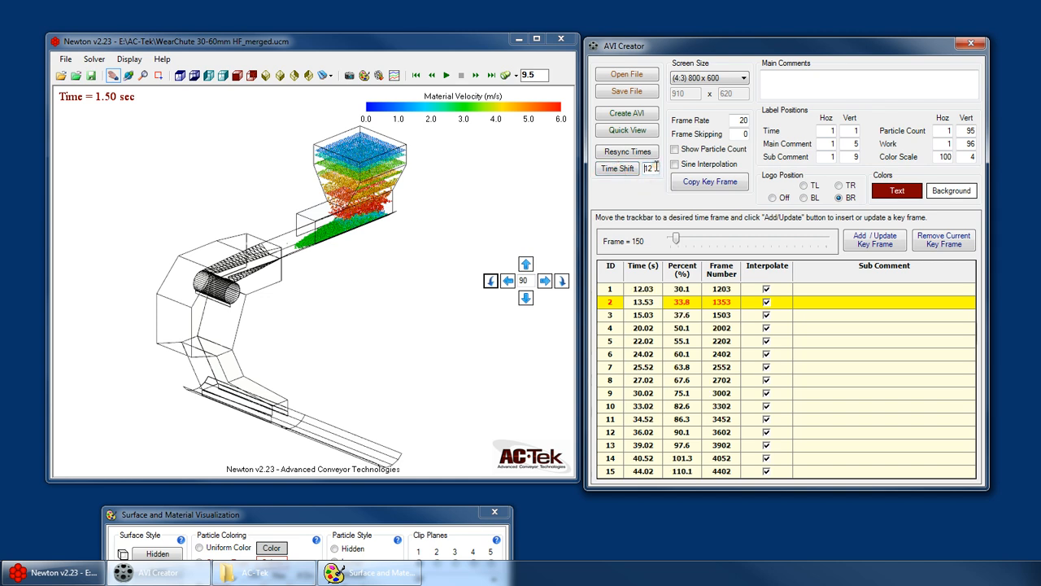
pyautogui.click(619, 170)
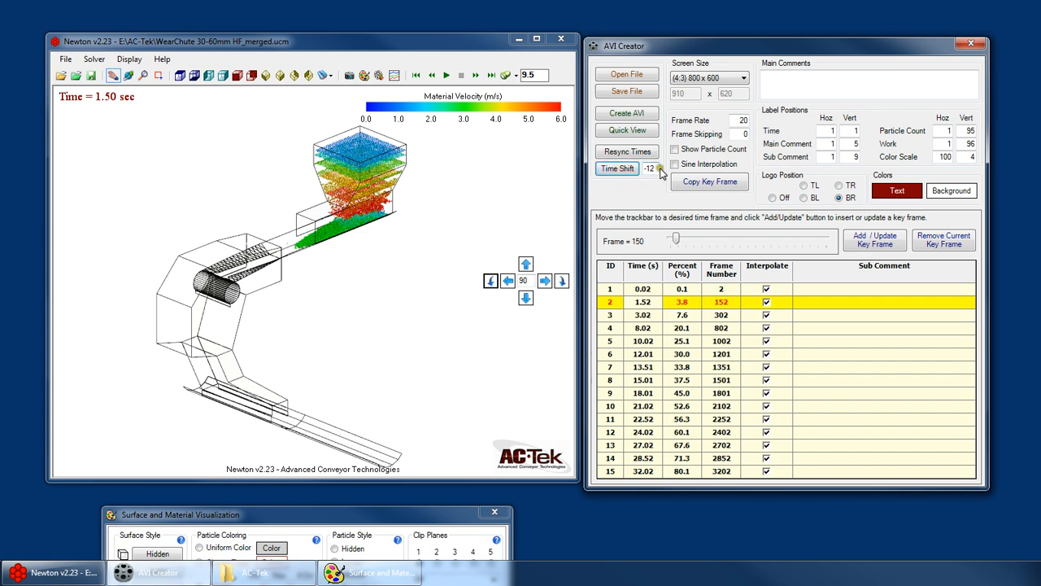
# Step: Set the time shift to -0.01 s and apply it repeatedly until the first key frame is at 0.00 s
pyautogui.doubleClick(648, 168)
pyautogui.write('-0.01')
pyautogui.click(615, 168)
pyautogui.click(616, 168)
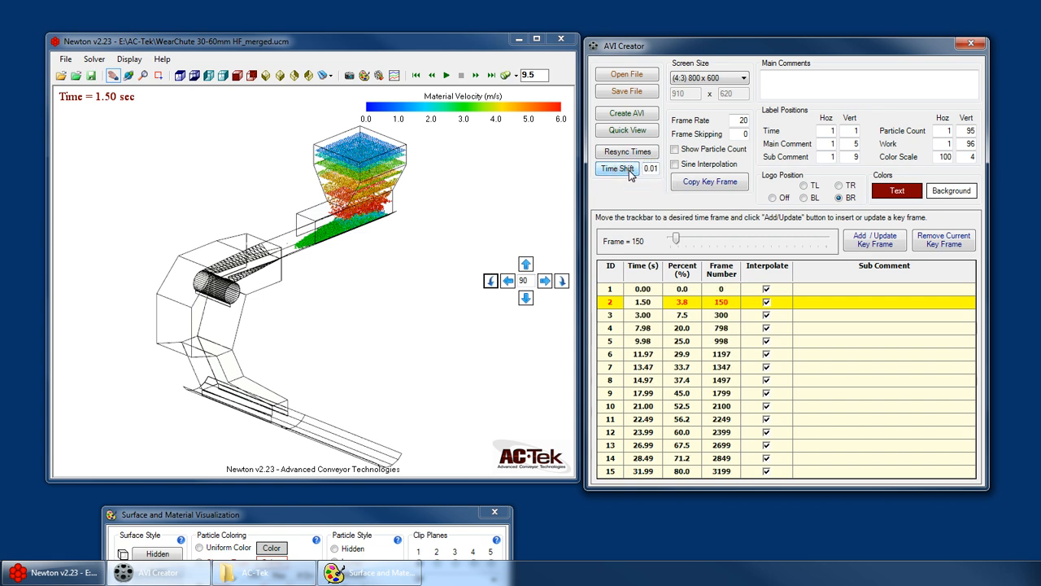
# Step: Review key frames 4 and 5 and set their times to 8 s and 10 s
pyautogui.click(645, 328)
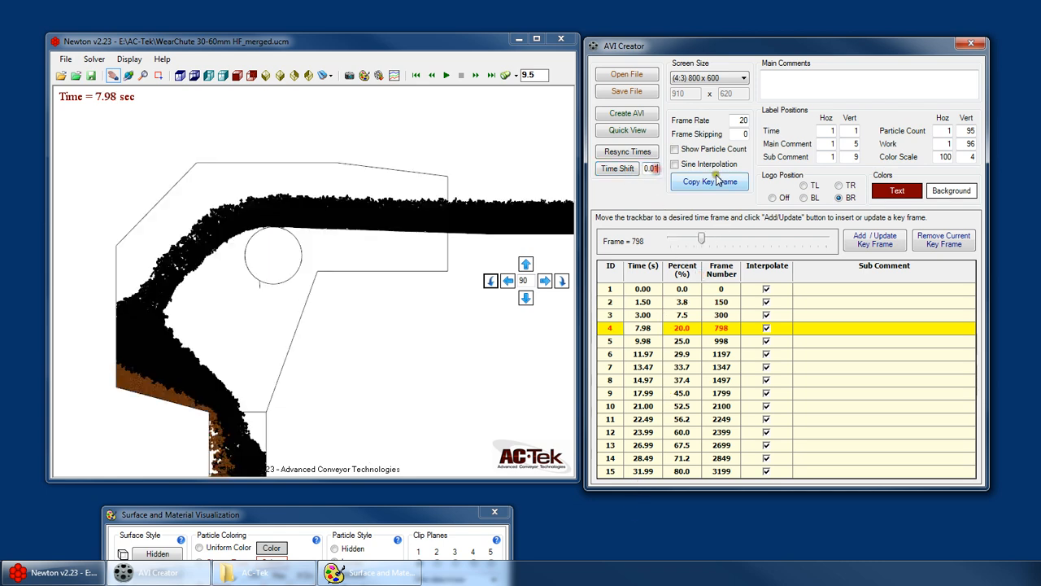
pyautogui.click(644, 341)
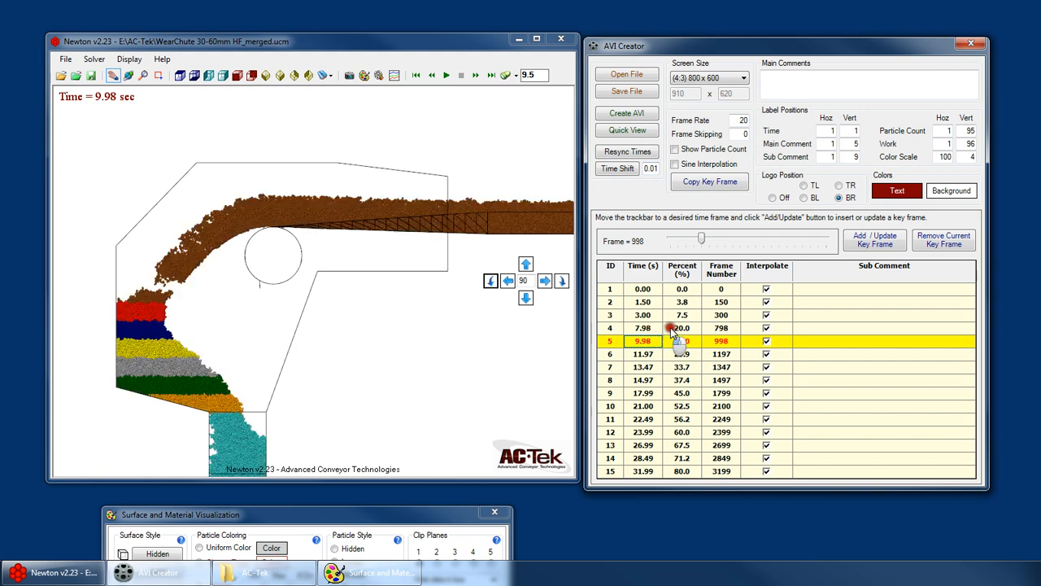
pyautogui.click(647, 328)
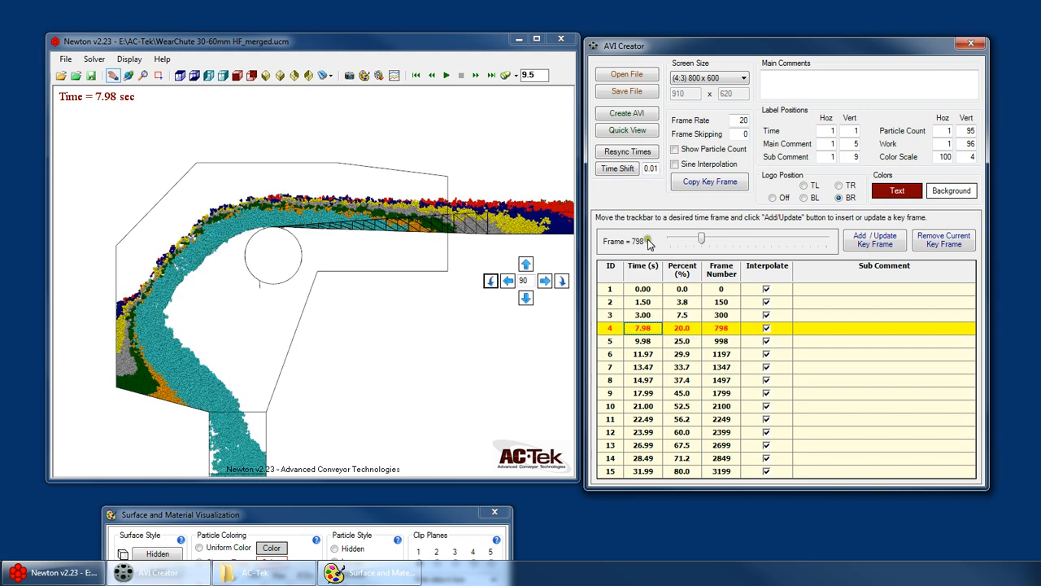
pyautogui.write('8')
pyautogui.click(648, 341)
pyautogui.write('10')
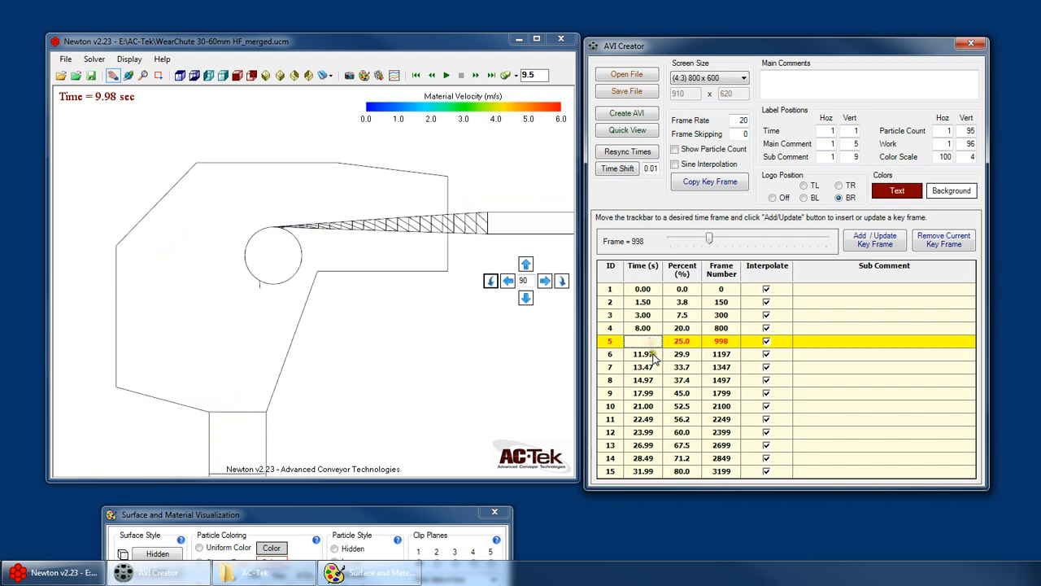
# Step: Set the times of key frames 6, 7 and 8 to 12 s, 13 s and 15 s
pyautogui.click(646, 356)
pyautogui.write('12')
pyautogui.click(649, 369)
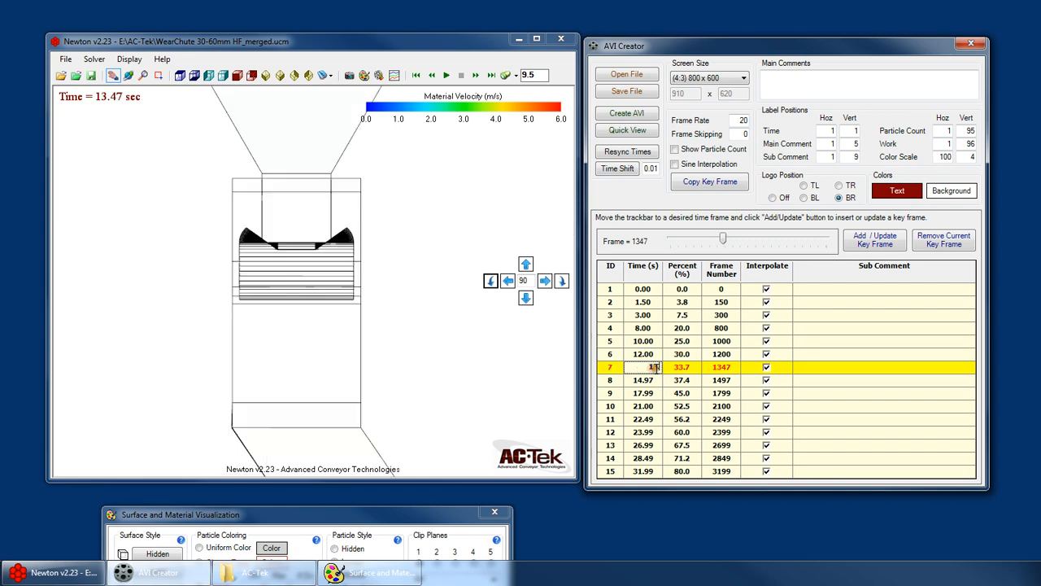
pyautogui.write('13')
pyautogui.click(649, 380)
pyautogui.write('15')
# Step: Set the time of key frame 9 to 18 s and of key frame 11 to 22.5 s
pyautogui.click(649, 393)
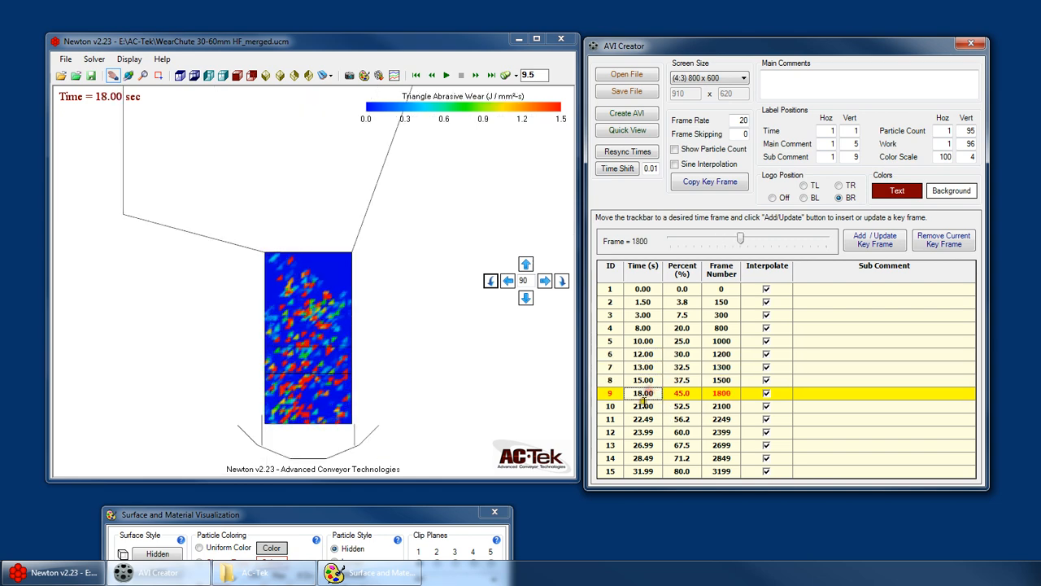
pyautogui.write('18')
pyautogui.click(653, 406)
pyautogui.click(664, 419)
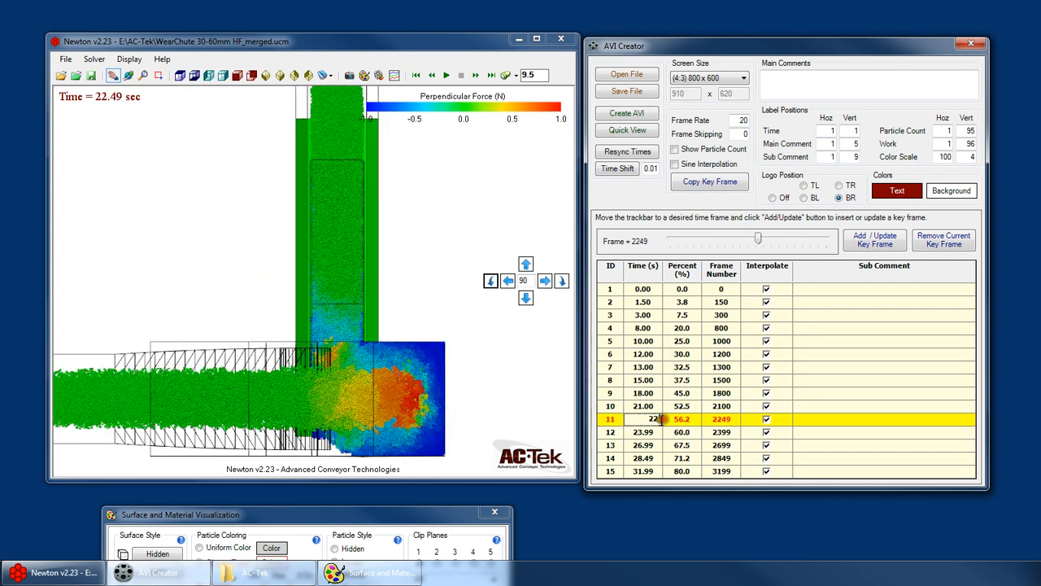
pyautogui.write('22.5')
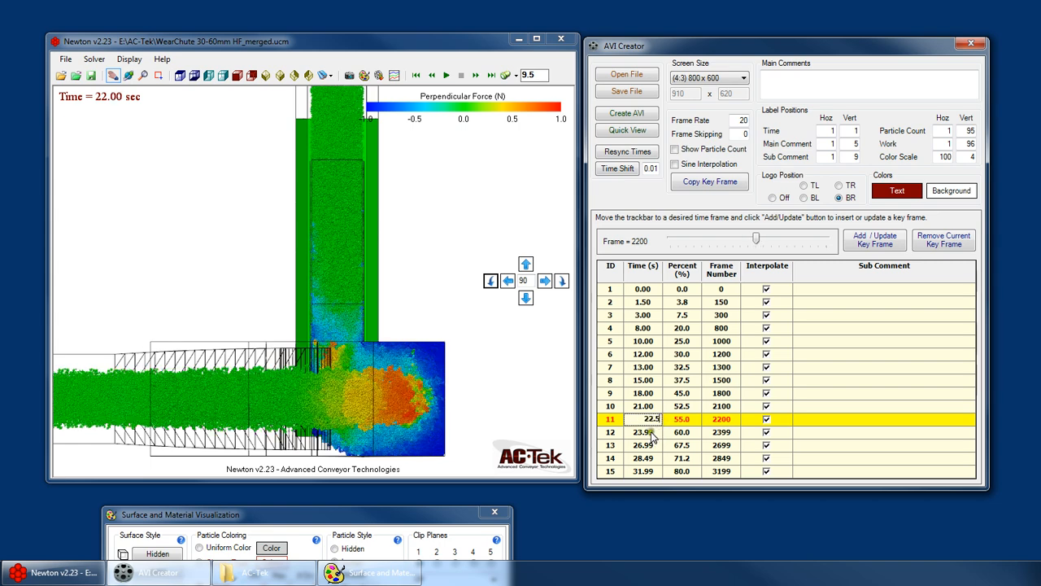
# Step: Set the times of key frames 12 to 15 to 24 s, 27 s, 28 s and 32 s
pyautogui.click(648, 432)
pyautogui.write('24')
pyautogui.click(648, 445)
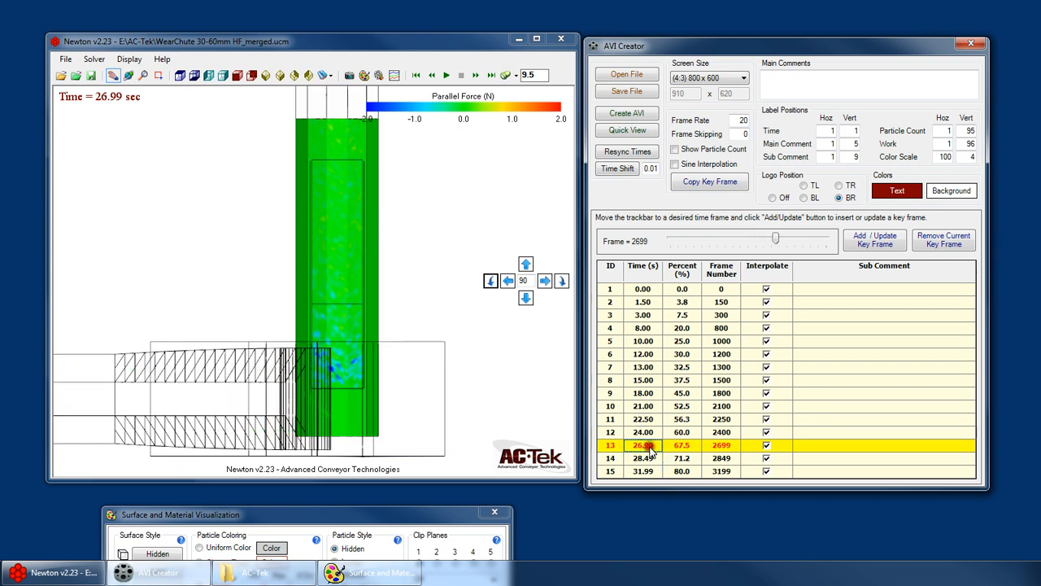
pyautogui.write('27')
pyautogui.click(649, 460)
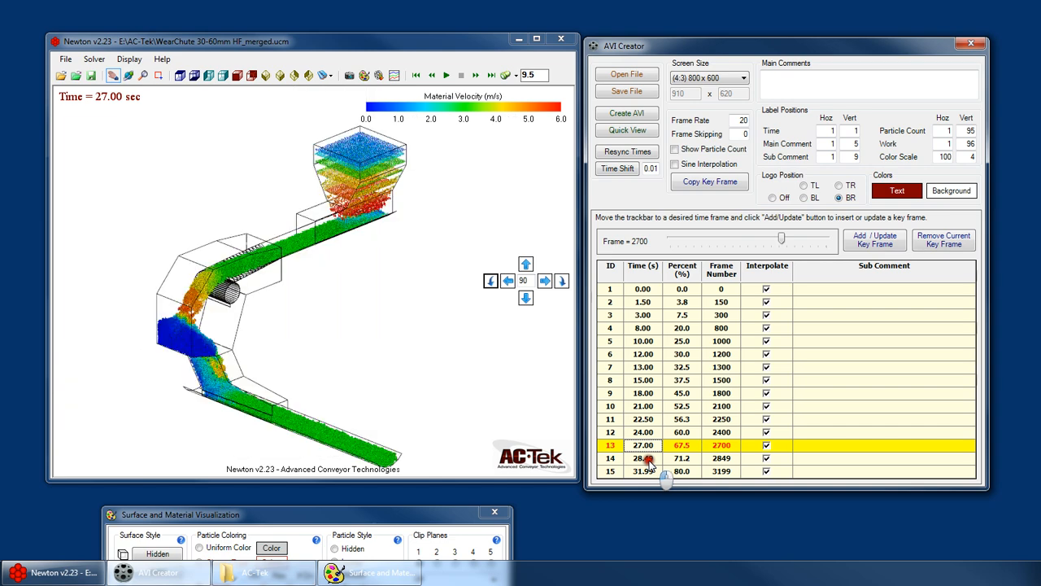
pyautogui.write('28')
pyautogui.click(649, 471)
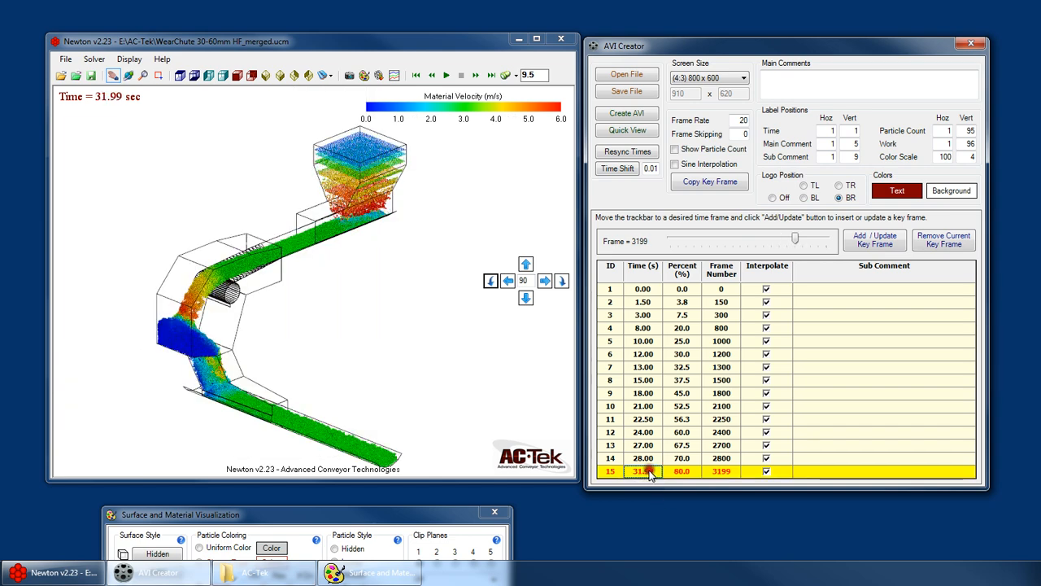
pyautogui.write('32')
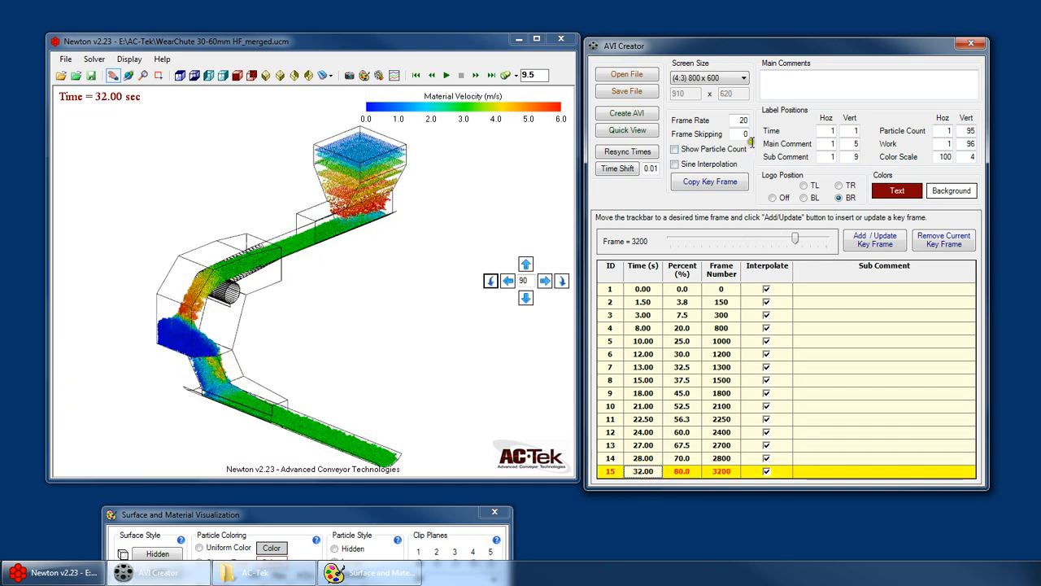
# Step: Set the video screen size to 1024 x 768 and arrange the simulation and AVI Creator windows side by side
pyautogui.click(705, 77)
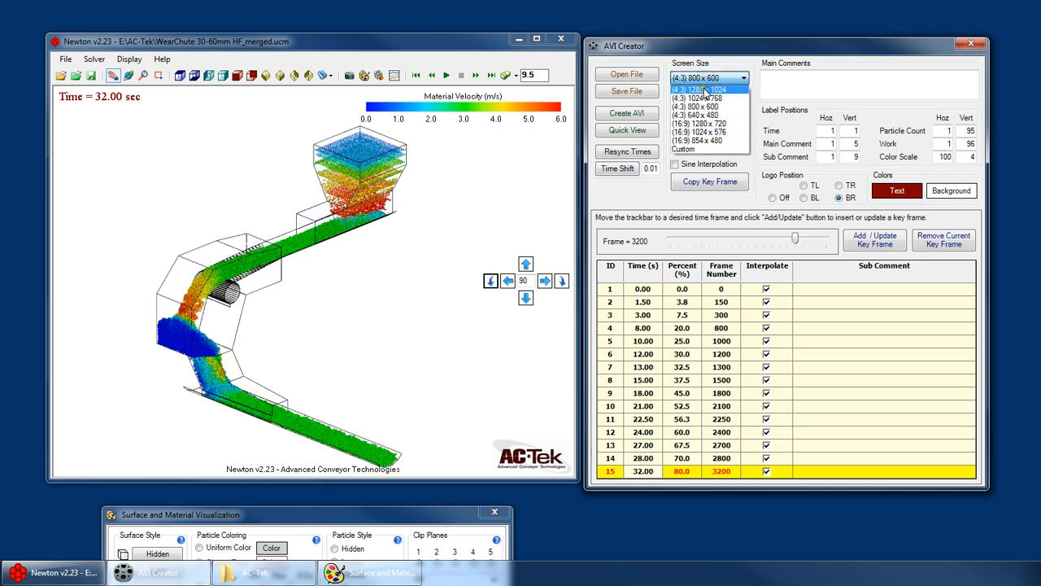
pyautogui.click(702, 89)
pyautogui.click(709, 76)
pyautogui.click(702, 105)
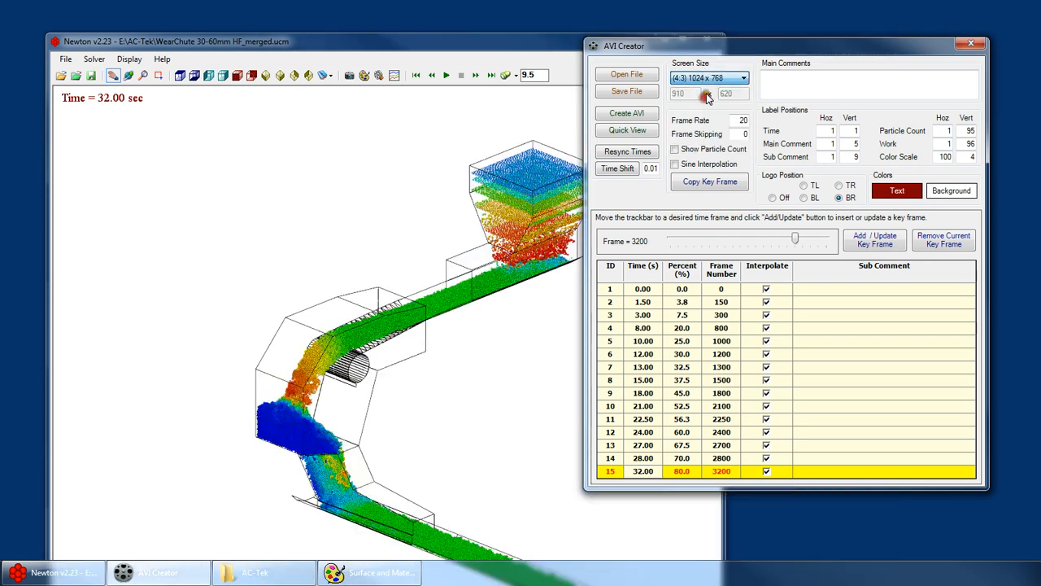
pyautogui.moveTo(680, 46); pyautogui.dragTo(791, 39)
pyautogui.moveTo(553, 40); pyautogui.dragTo(512, 14)
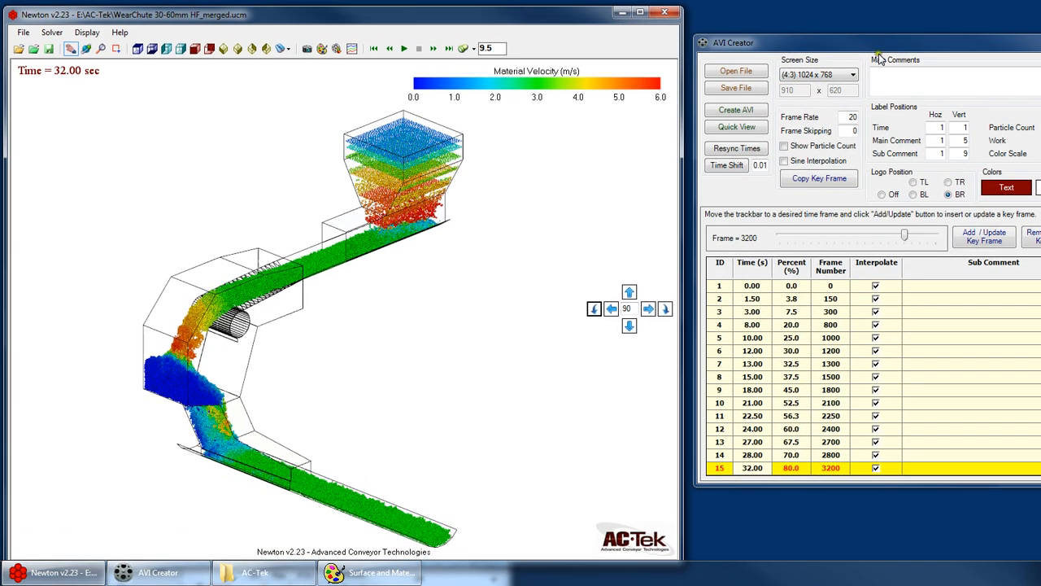
pyautogui.moveTo(879, 46); pyautogui.dragTo(831, 35)
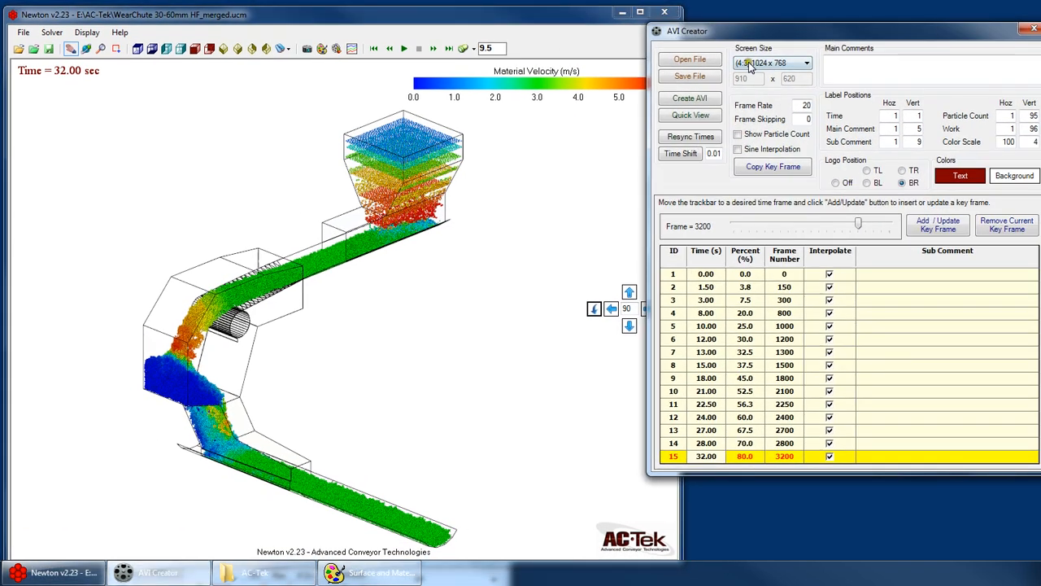
# Step: Try the 800 x 600 and 1280 x 1024 screen sizes while viewing the 13 s and 18 s key frames
pyautogui.click(703, 326)
pyautogui.click(707, 351)
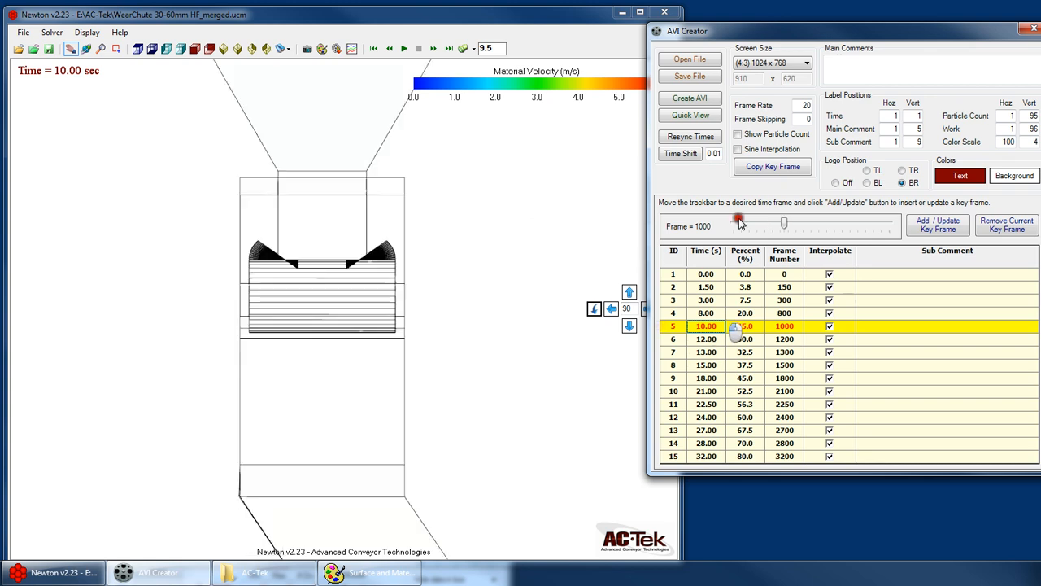
pyautogui.click(788, 63)
pyautogui.click(771, 88)
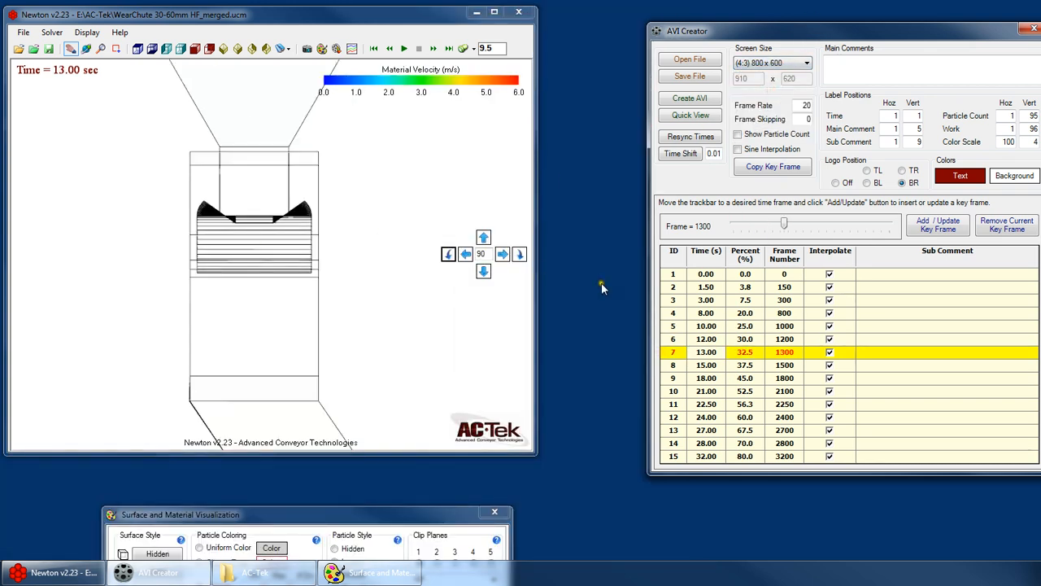
pyautogui.click(708, 377)
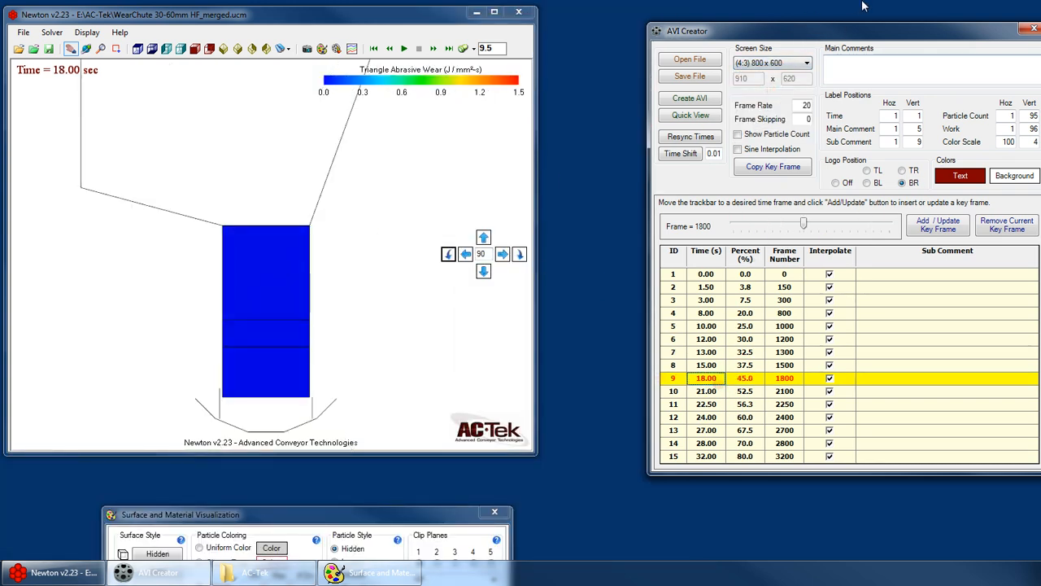
pyautogui.click(787, 64)
pyautogui.click(783, 74)
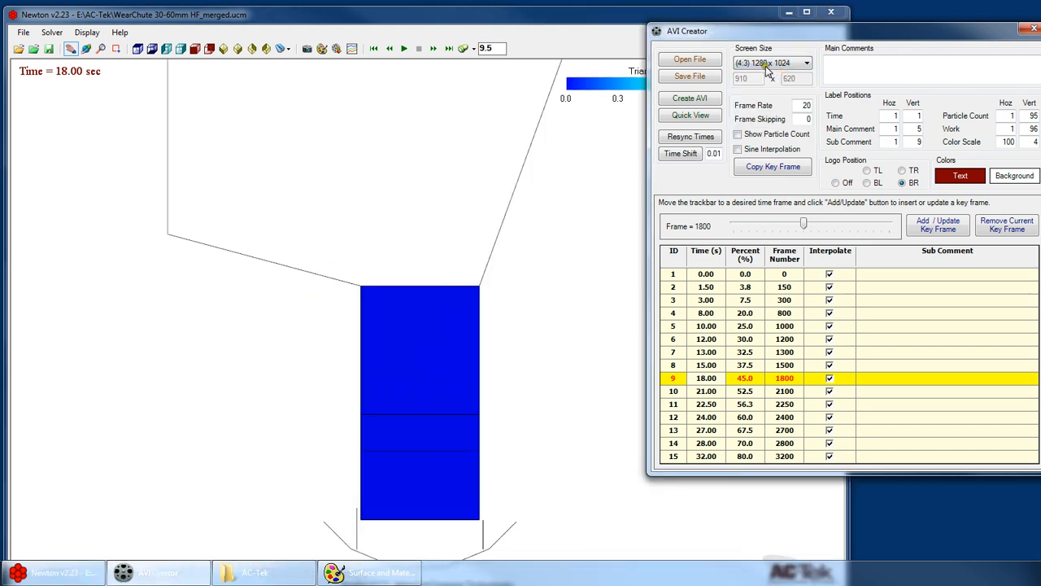
# Step: Pan the chute view slightly in the simulation window at 18 s and return to the 13 s key frame
pyautogui.click(508, 30)
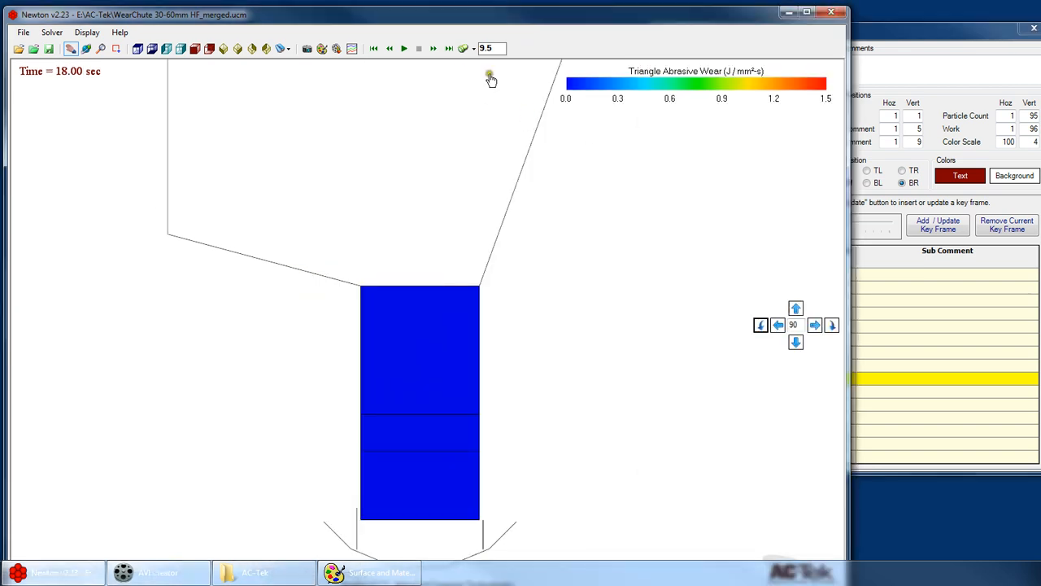
pyautogui.rightClick(595, 160)
pyautogui.click(658, 281)
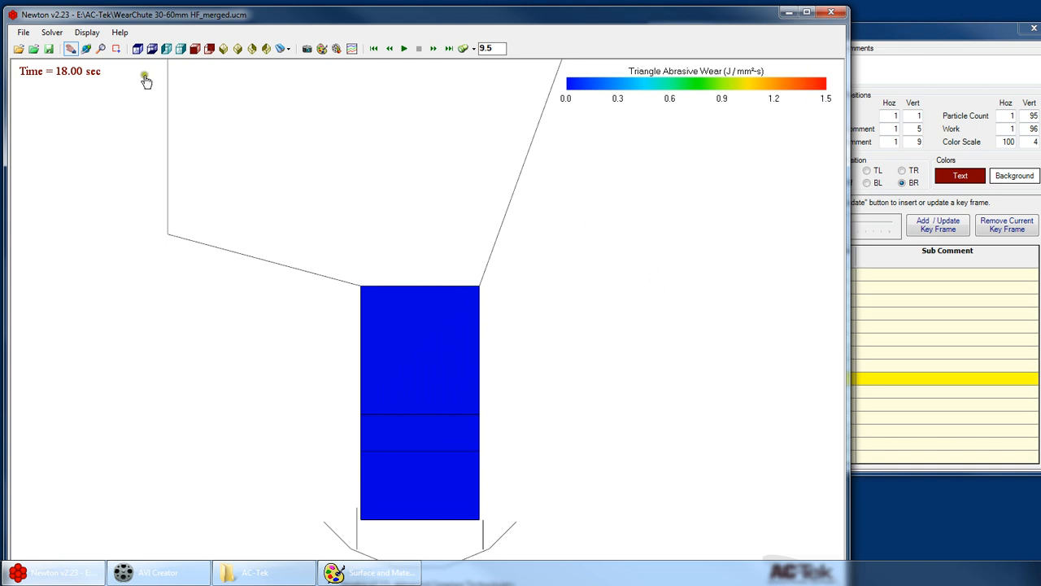
pyautogui.moveTo(395, 166); pyautogui.dragTo(402, 149)
pyautogui.click(862, 130)
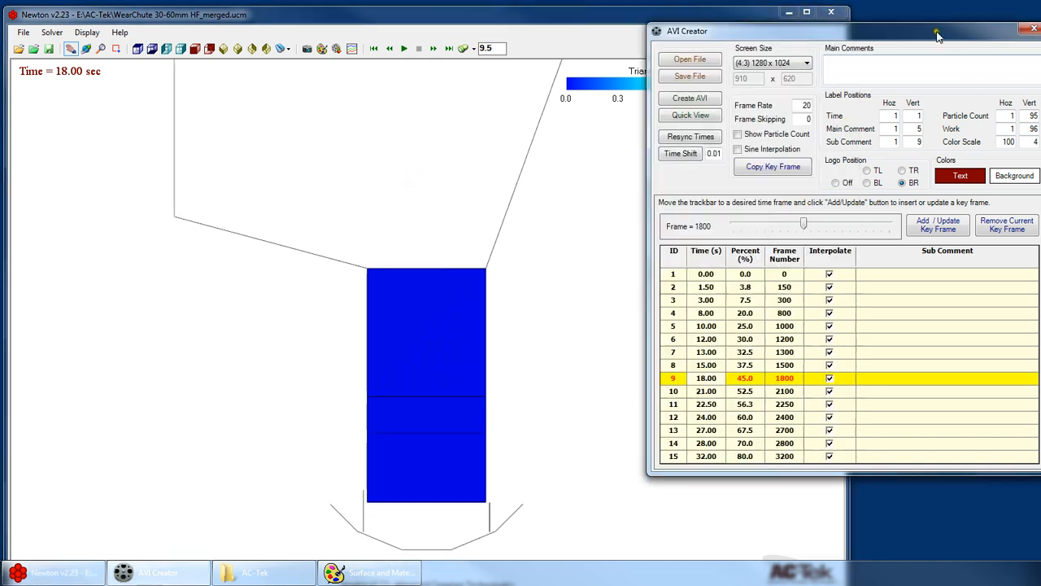
pyautogui.click(706, 355)
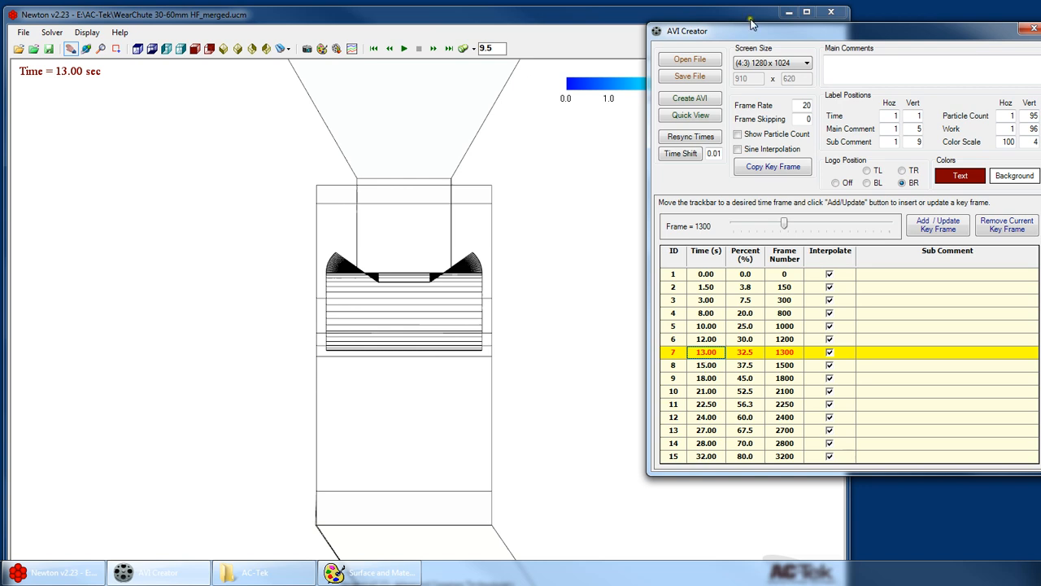
# Step: Try the 16:9 854 x 480 screen size, set it to 4:3 1024 x 768, and reposition both windows
pyautogui.click(786, 64)
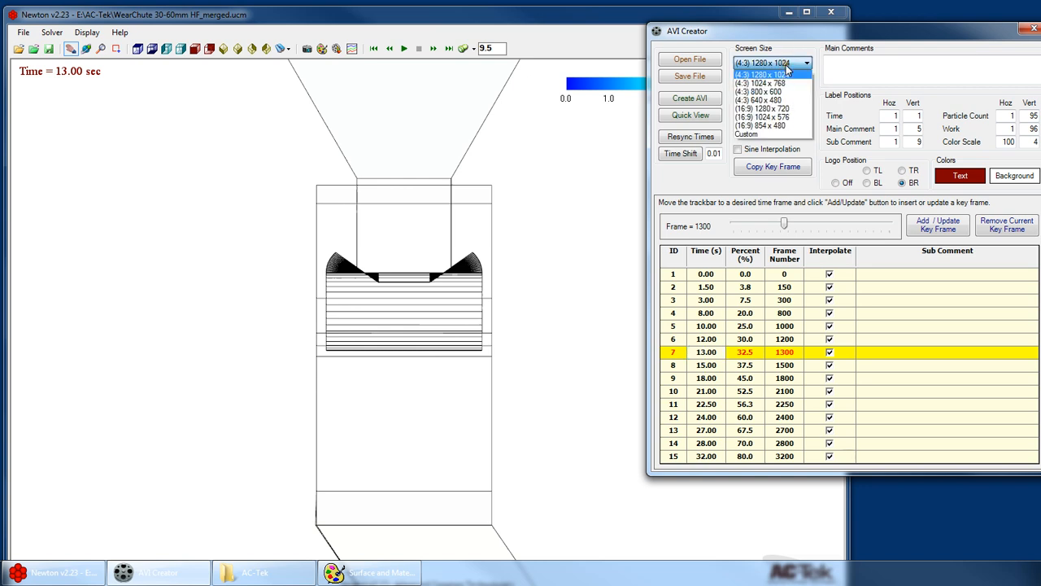
pyautogui.click(773, 126)
pyautogui.click(764, 64)
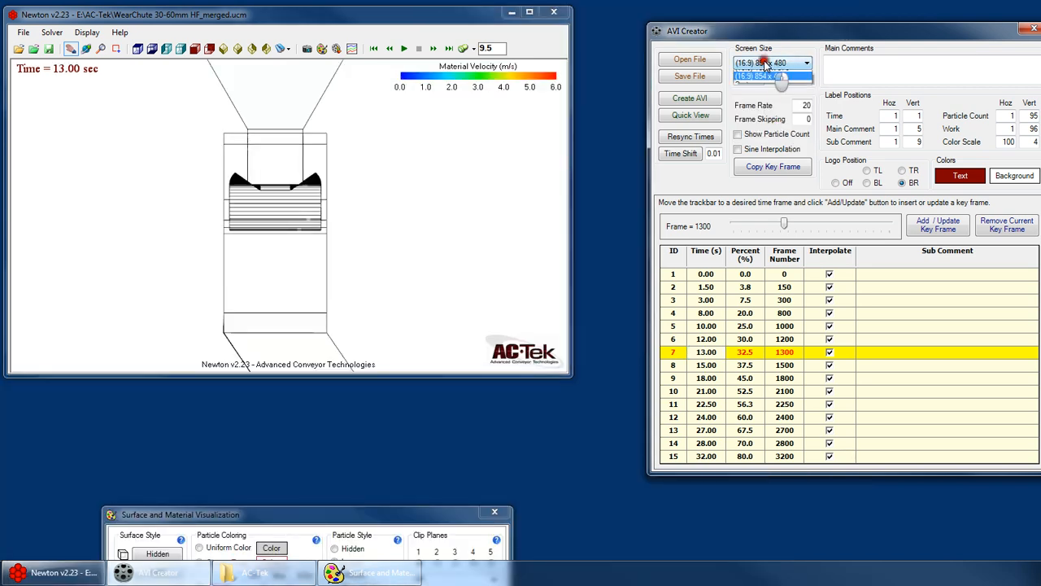
pyautogui.click(770, 86)
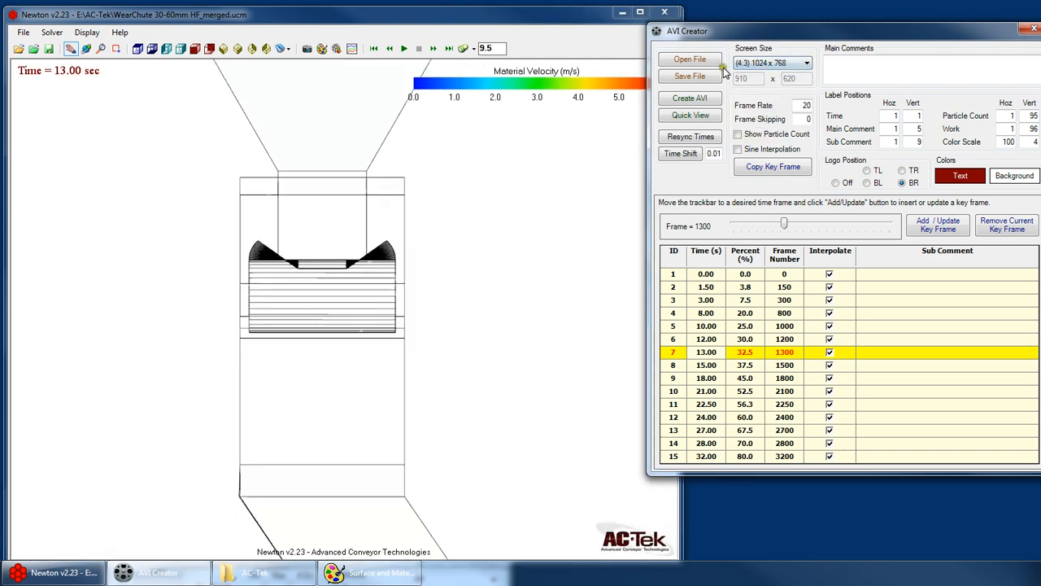
pyautogui.moveTo(498, 14); pyautogui.dragTo(496, 15)
pyautogui.moveTo(837, 35); pyautogui.dragTo(800, 34)
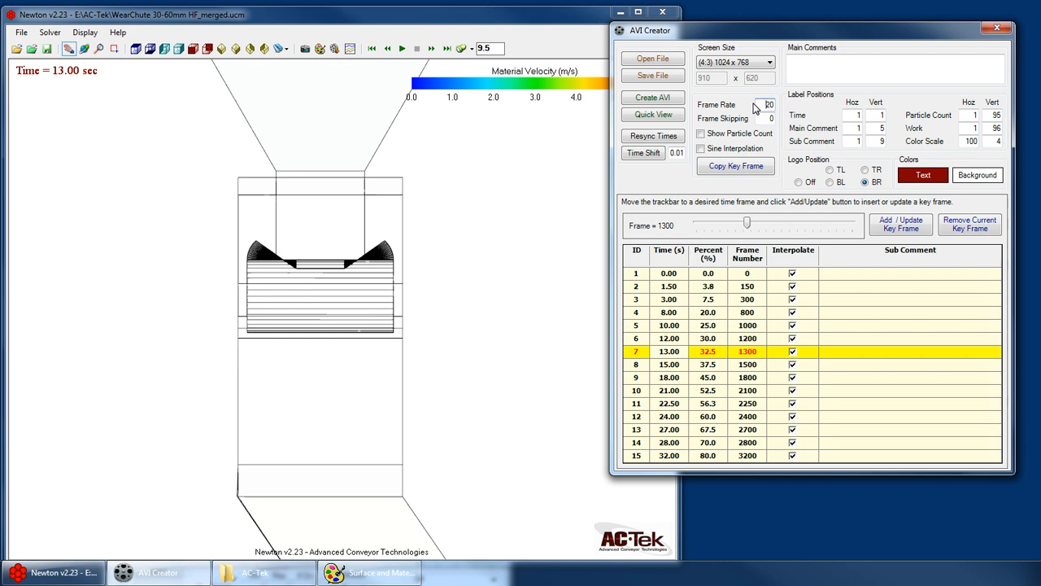
# Step: Set the video's frame rate to 40 and keep frame skipping at 0
pyautogui.doubleClick(769, 104)
pyautogui.write('20')
pyautogui.doubleClick(768, 104)
pyautogui.moveTo(768, 118); pyautogui.dragTo(790, 121)
pyautogui.moveTo(766, 119); pyautogui.dragTo(841, 127)
pyautogui.write('2')
pyautogui.moveTo(768, 118); pyautogui.dragTo(812, 120)
pyautogui.moveTo(767, 116); pyautogui.dragTo(824, 121)
pyautogui.moveTo(763, 106); pyautogui.dragTo(796, 112)
pyautogui.write('0')
# Step: Turn on the particle count label, move the simulation window slightly, and view the 28 s key frame
pyautogui.click(735, 134)
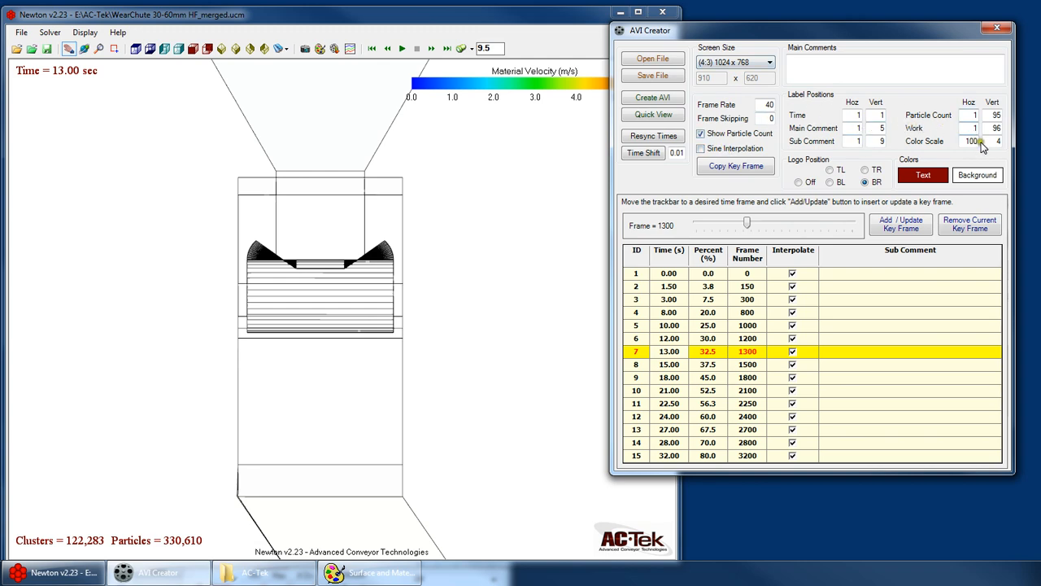
pyautogui.click(388, 18)
pyautogui.moveTo(388, 17); pyautogui.dragTo(383, 13)
pyautogui.click(812, 37)
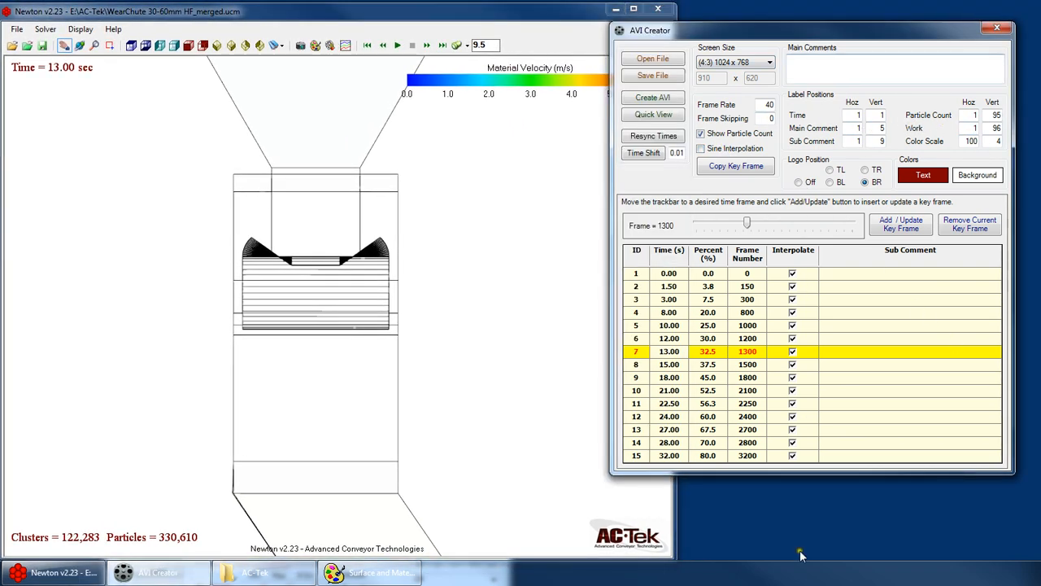
pyautogui.click(670, 441)
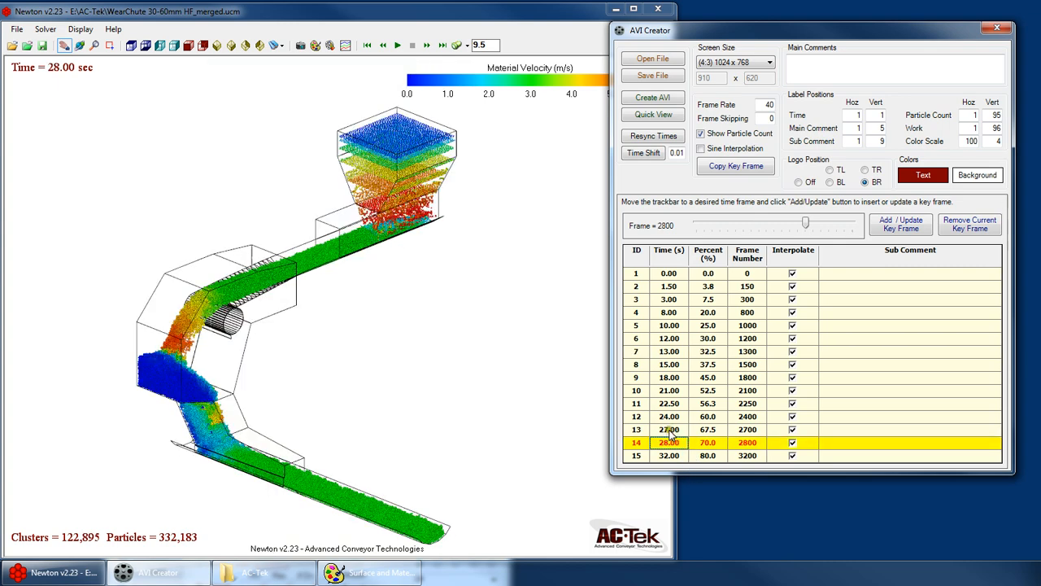
# Step: View the 27 s key frame, move the simulation window slightly, and go to the 24 s key frame
pyautogui.click(669, 430)
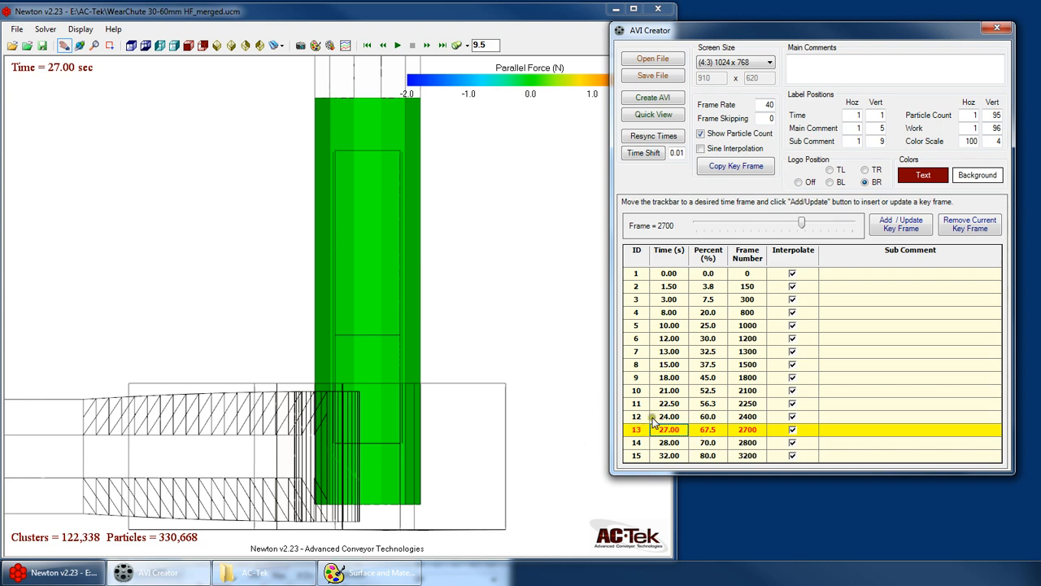
pyautogui.moveTo(542, 18); pyautogui.dragTo(551, 17)
pyautogui.click(822, 163)
pyautogui.click(661, 417)
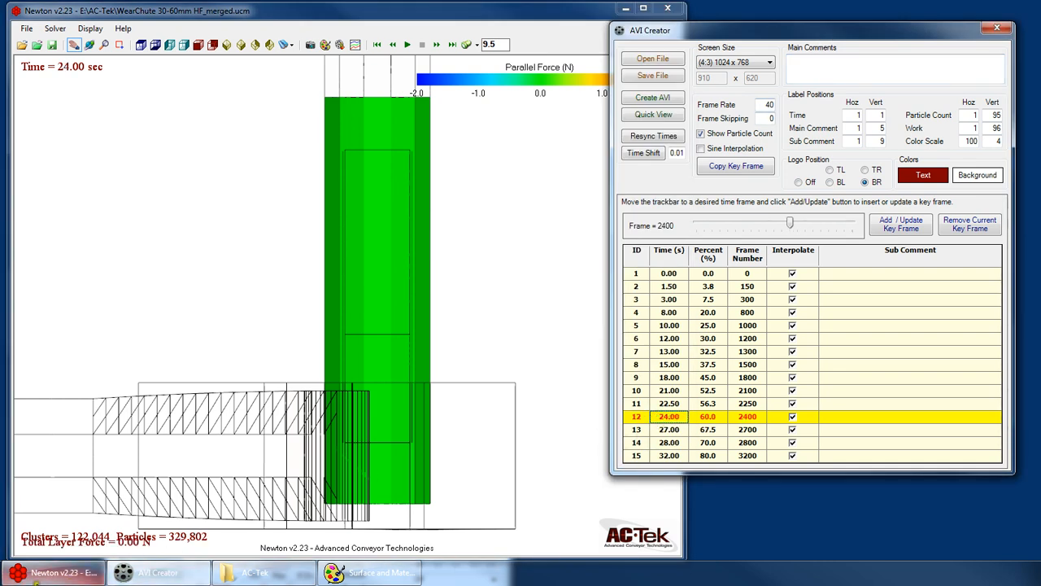
# Step: Try 94 as the Particle Count label's vertical position, and set it to 4
pyautogui.click(994, 115)
pyautogui.write('94')
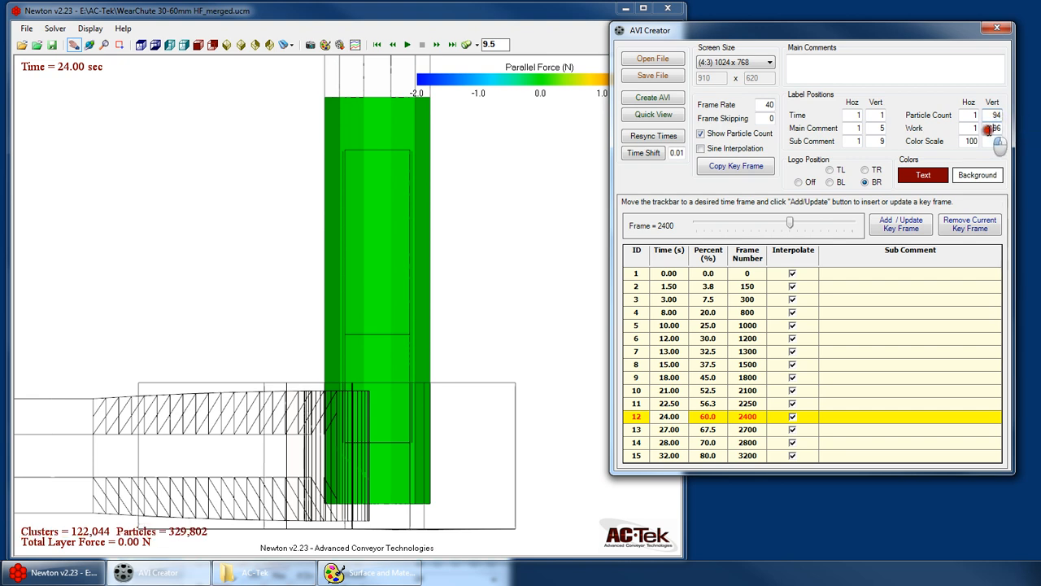
pyautogui.moveTo(986, 115); pyautogui.dragTo(1020, 120)
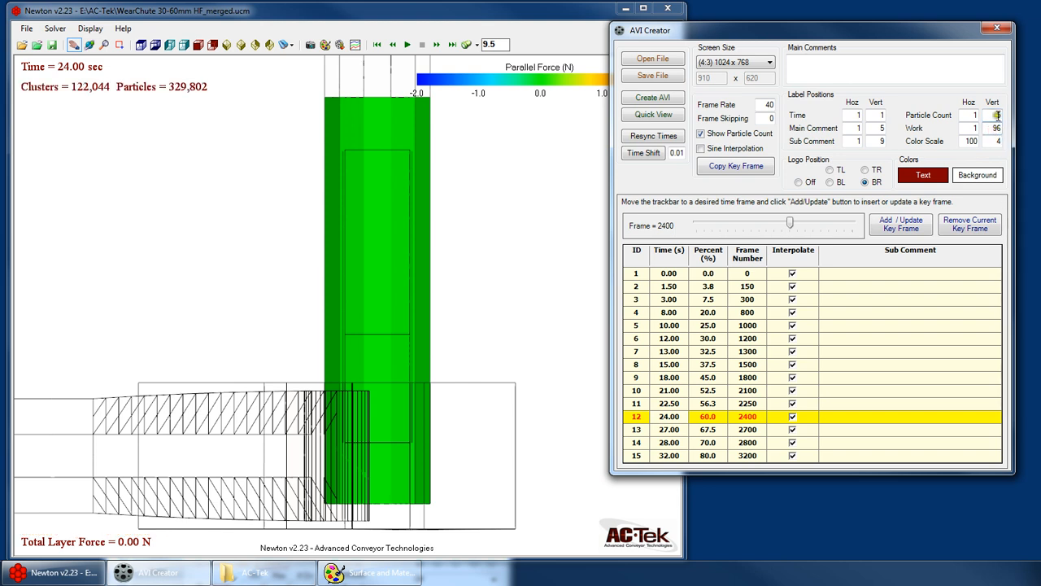
pyautogui.write('4')
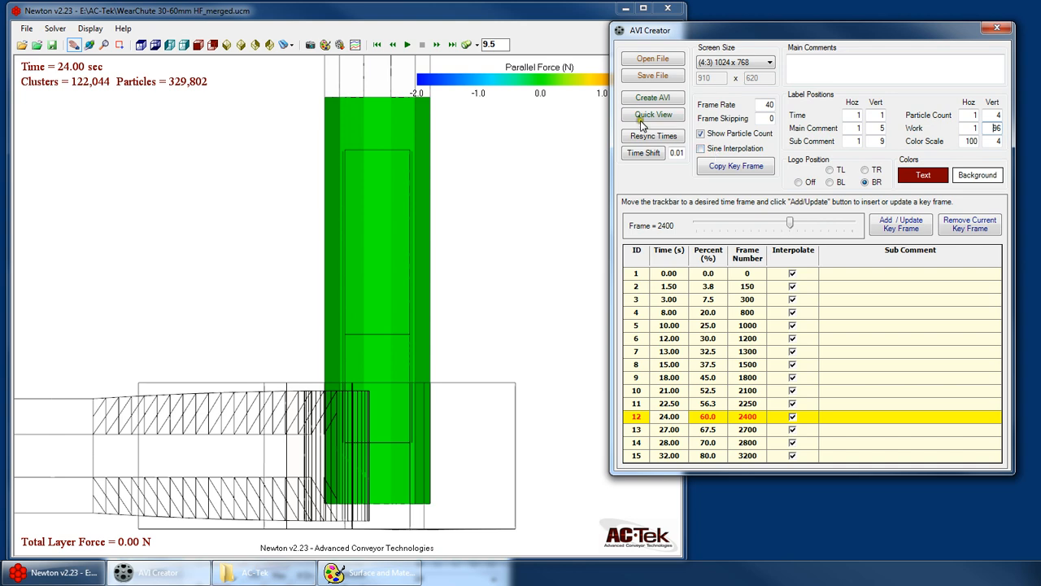
# Step: View the 1.5 s and 3 s key frames to check the label placement
pyautogui.click(667, 286)
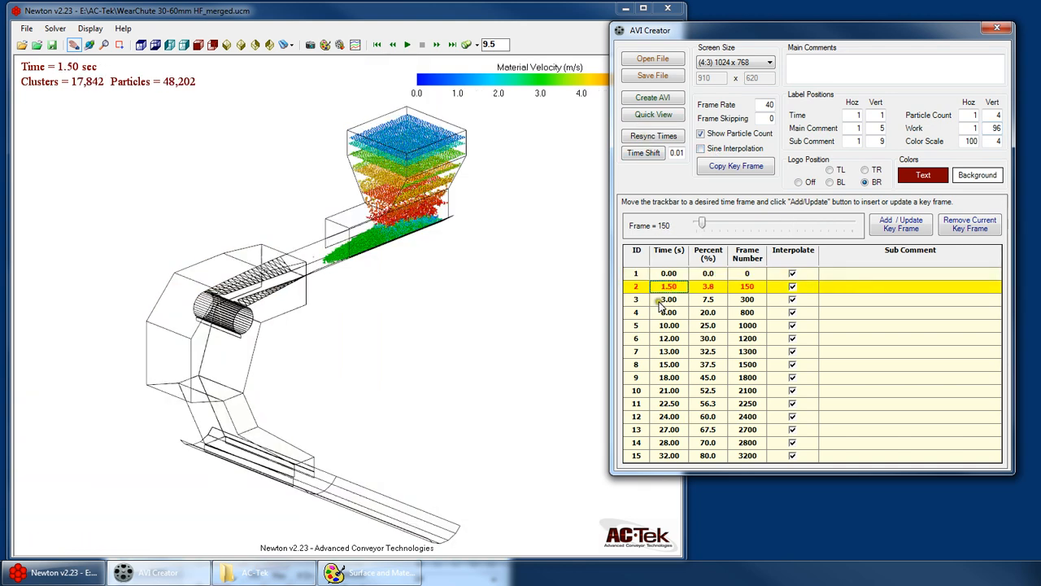
pyautogui.click(661, 301)
pyautogui.click(668, 288)
pyautogui.click(667, 300)
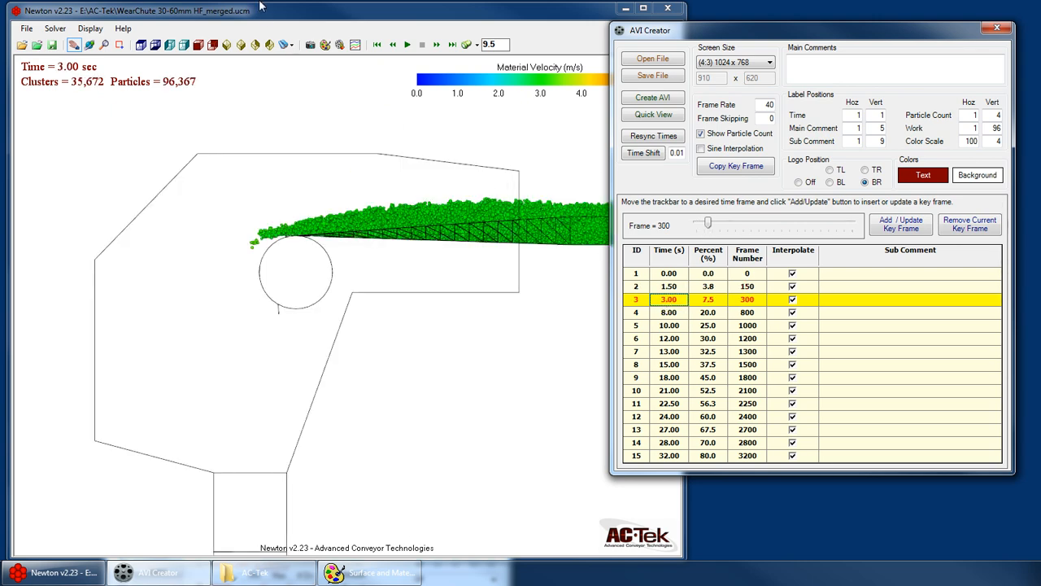
# Step: Compare the isometric, right, front, back and top preset views of the chute at the 3 s key frame
pyautogui.click(242, 45)
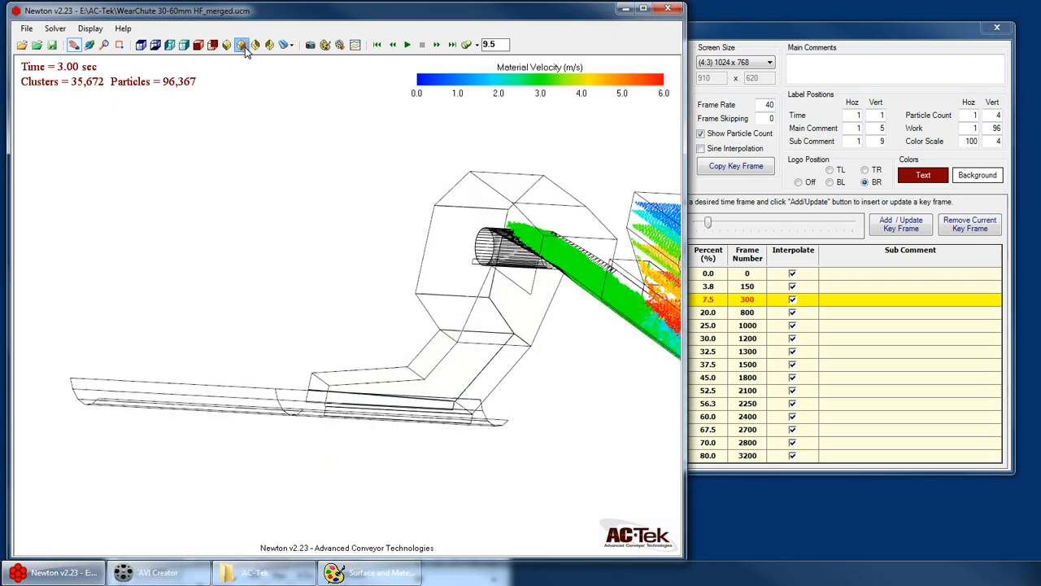
pyautogui.click(267, 45)
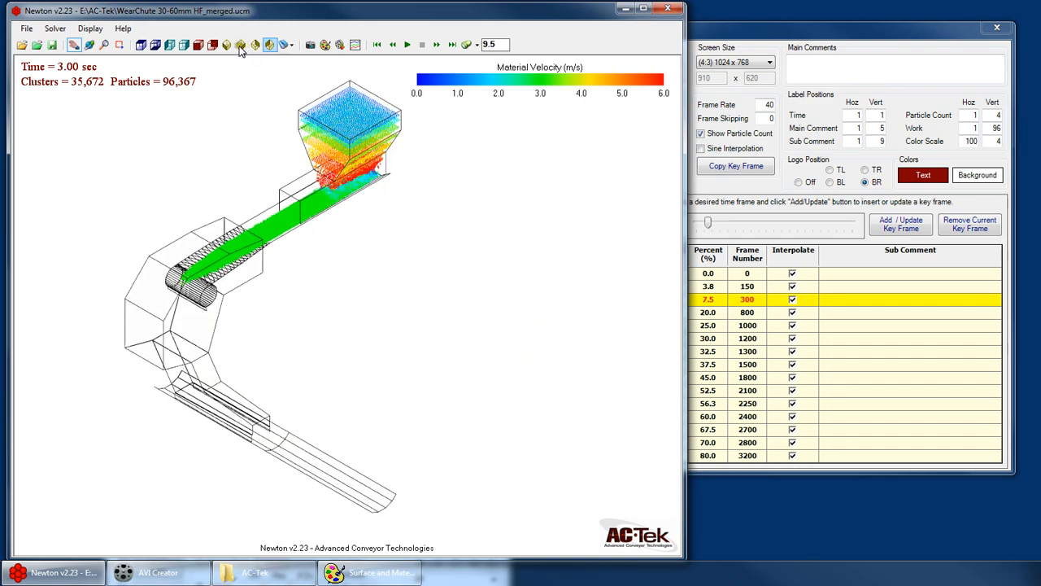
pyautogui.click(185, 45)
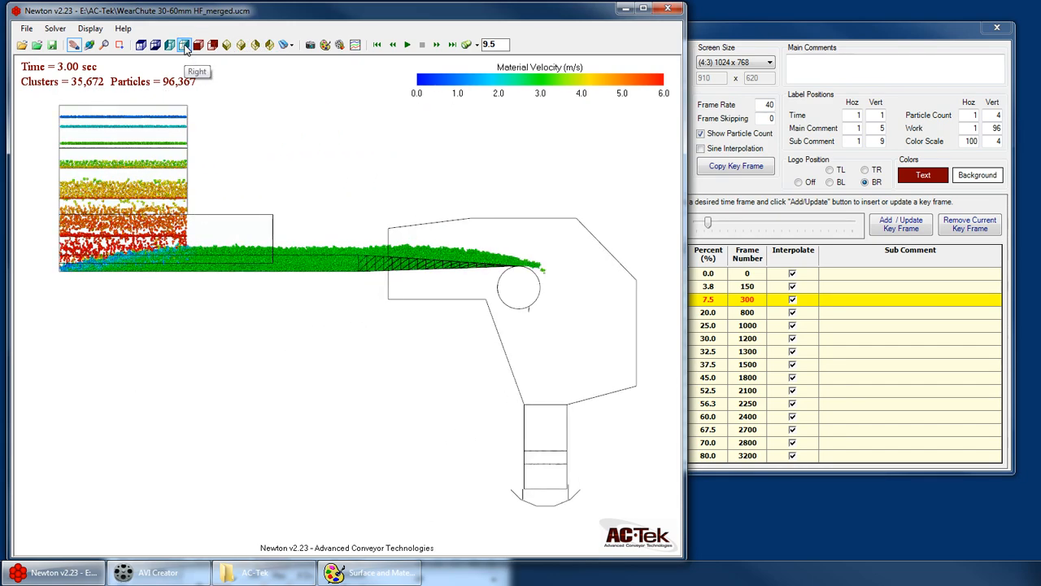
pyautogui.click(198, 46)
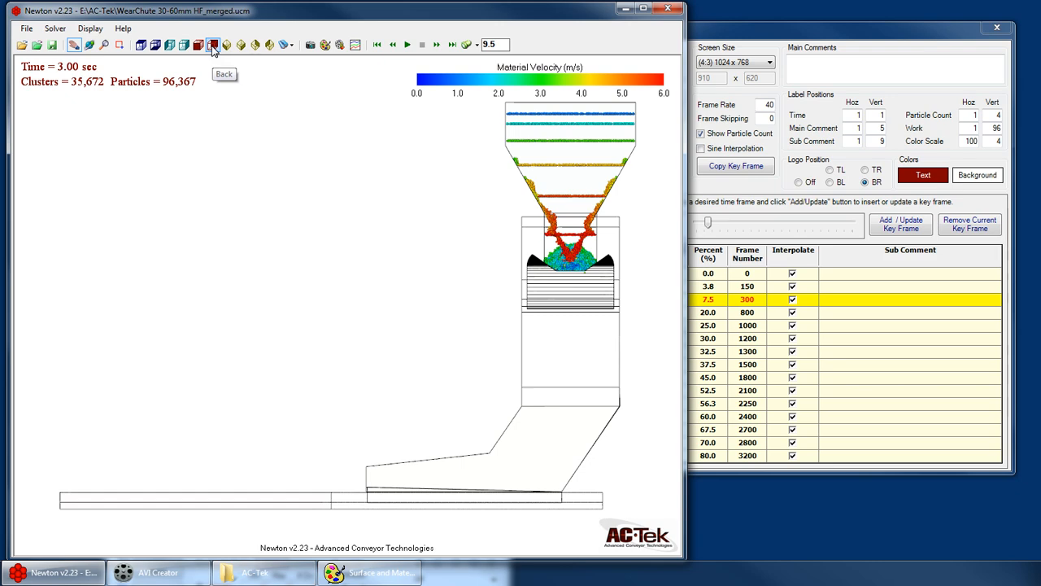
pyautogui.click(212, 45)
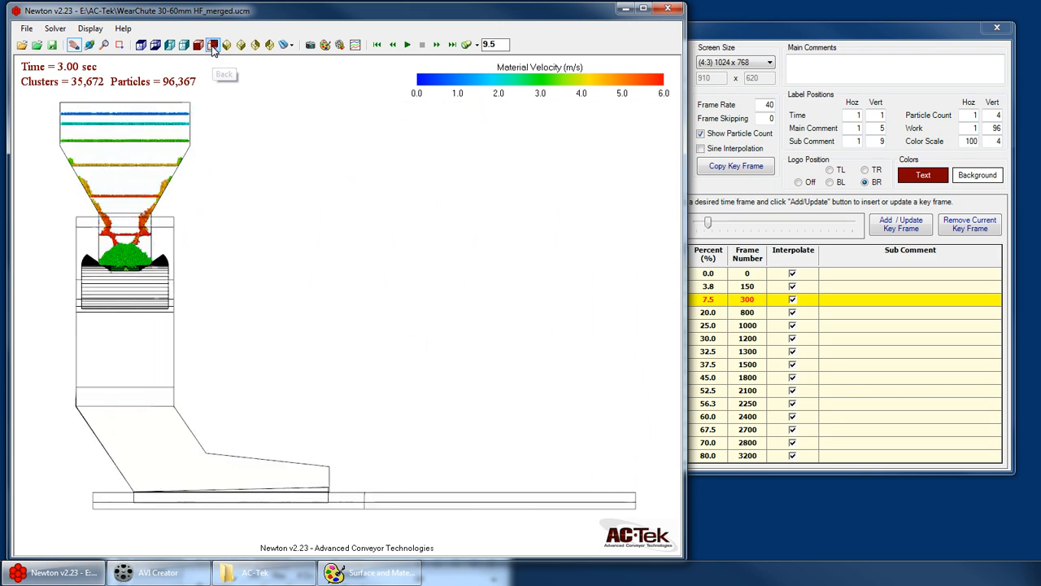
pyautogui.click(241, 45)
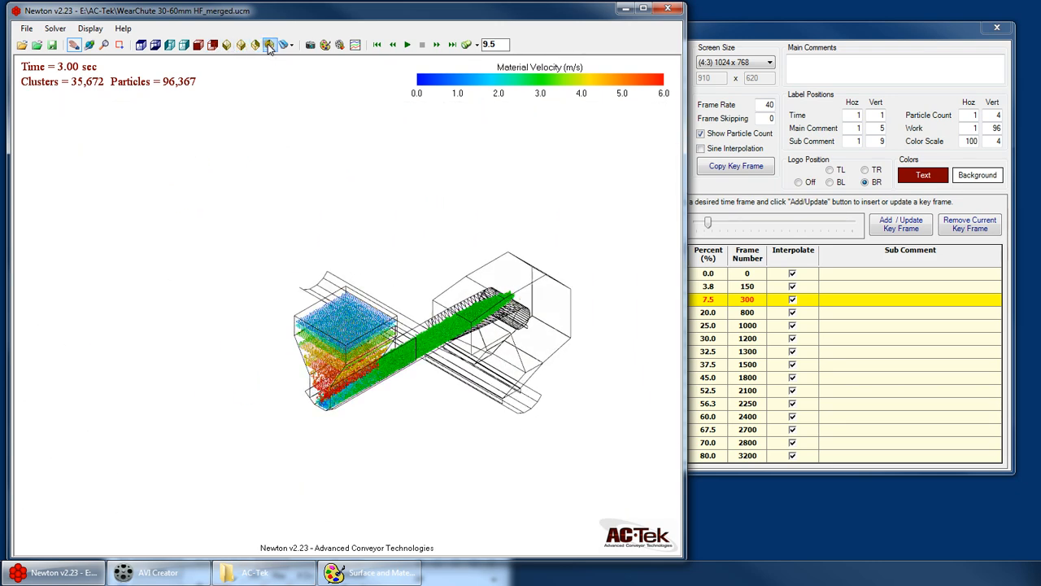
pyautogui.click(270, 46)
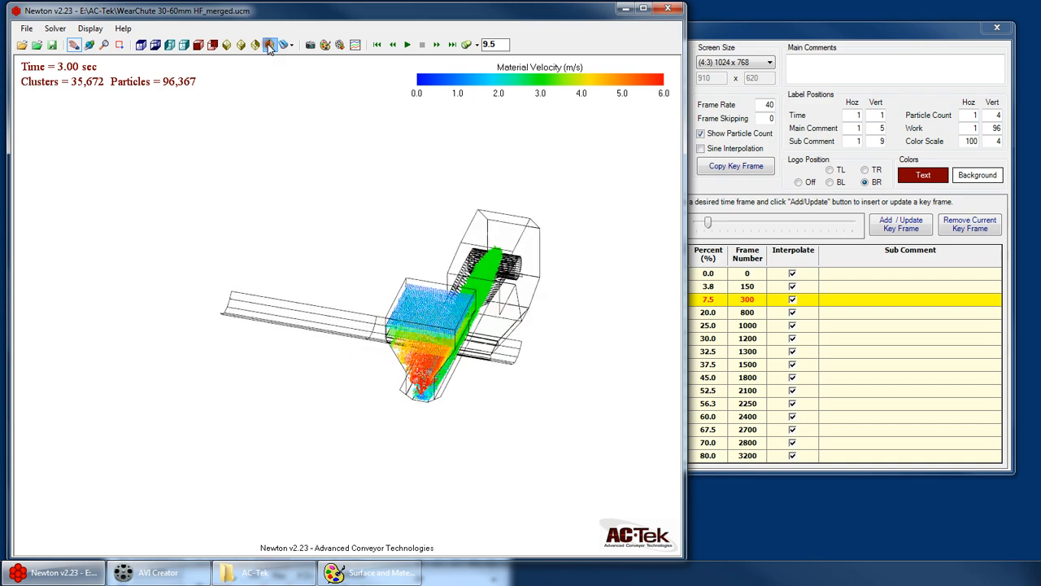
pyautogui.click(142, 45)
# Step: Turn on sine interpolation, and look through the Copy Key Frame options without copying anything
pyautogui.click(776, 65)
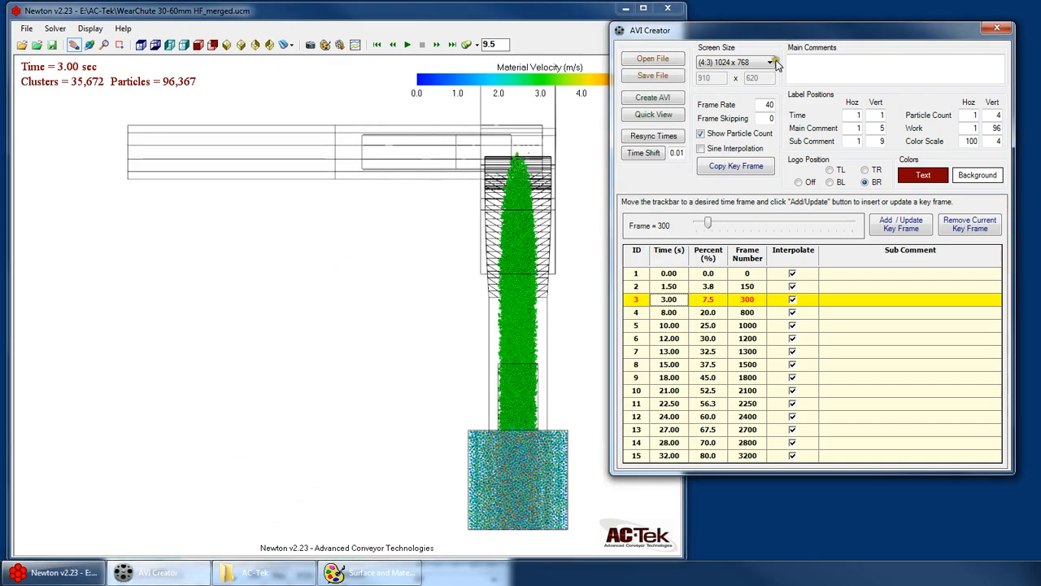
pyautogui.click(734, 148)
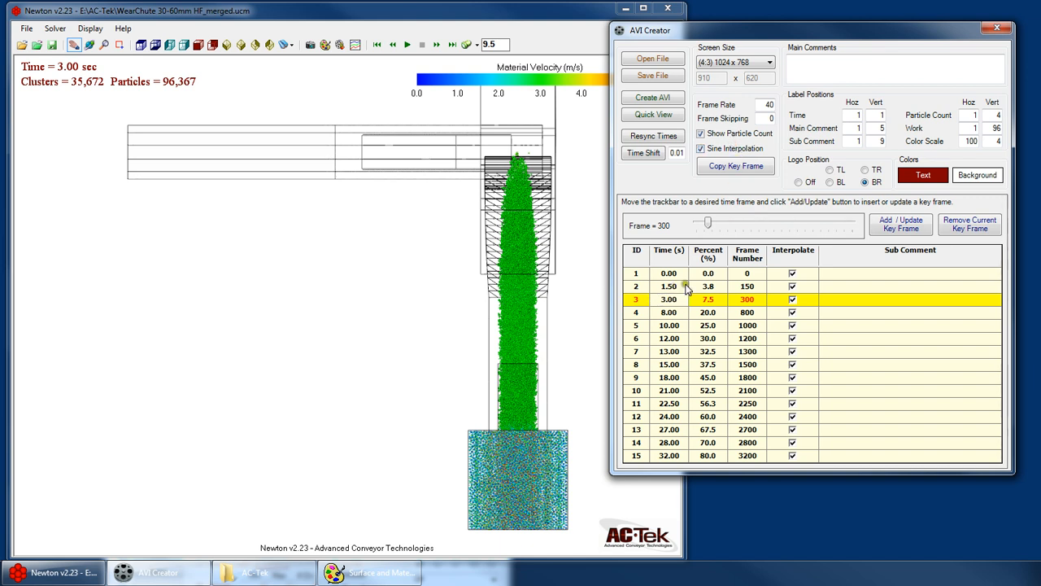
pyautogui.click(754, 167)
pyautogui.moveTo(813, 144)
pyautogui.mouseDown()
pyautogui.moveTo(761, 150)
pyautogui.moveTo(795, 144)
pyautogui.mouseUp()
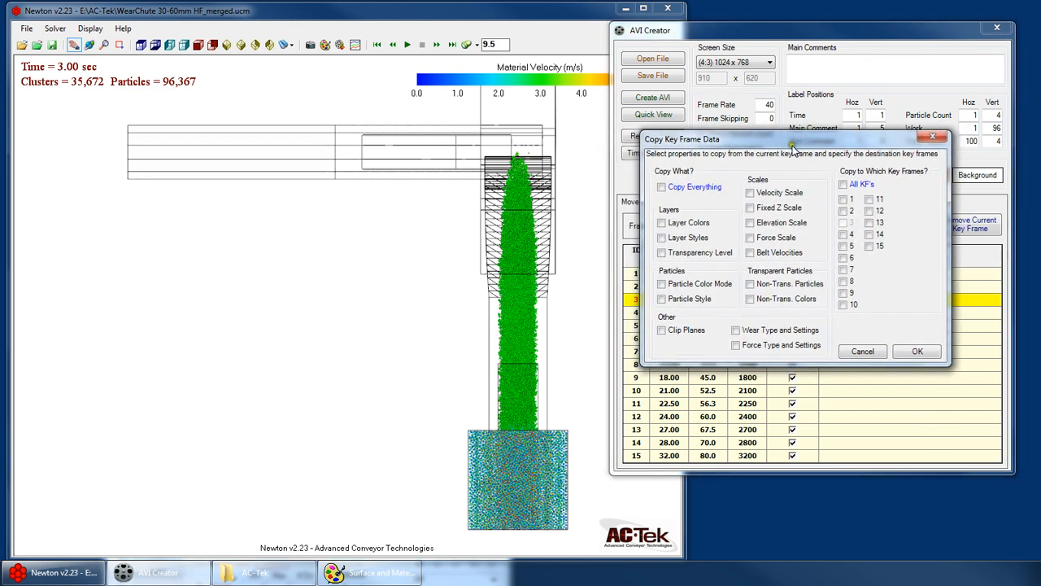
pyautogui.click(864, 350)
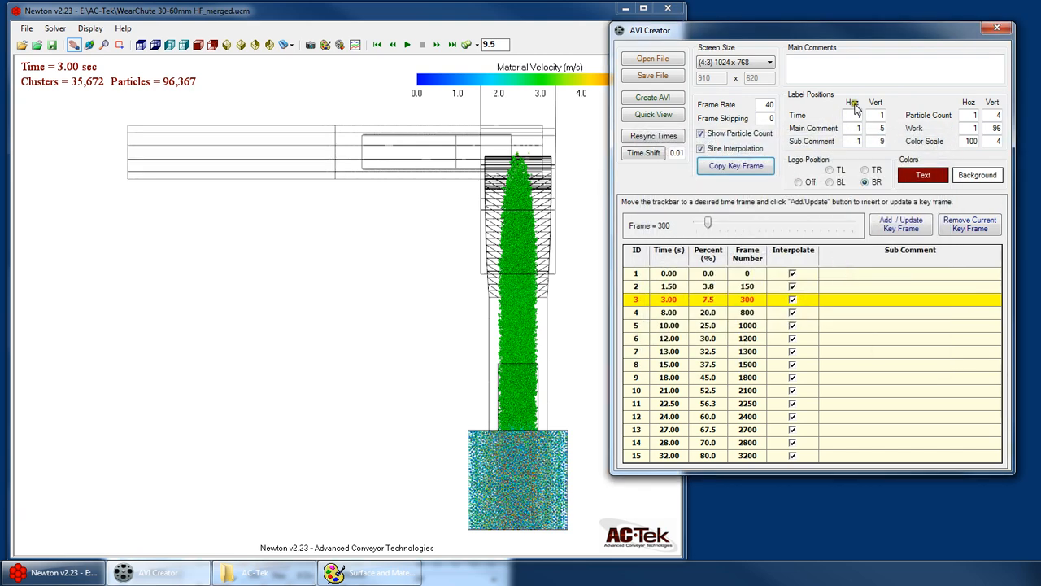
# Step: Enter "Sample Animation" and "40 fps, blah blah blah" as two lines of main comments
pyautogui.doubleClick(852, 114)
pyautogui.press('BackSpace')
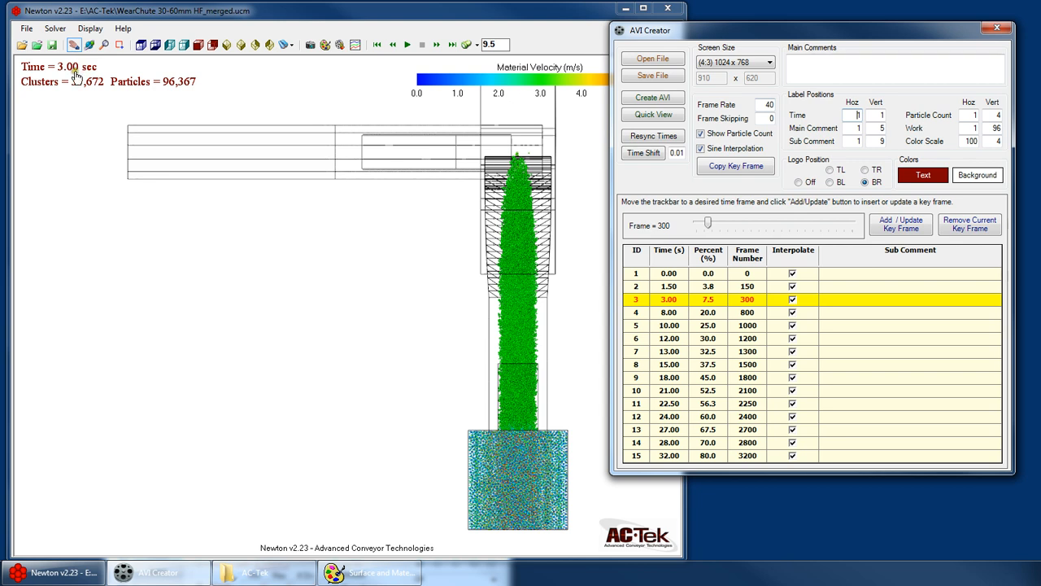
pyautogui.click(854, 128)
pyautogui.click(811, 69)
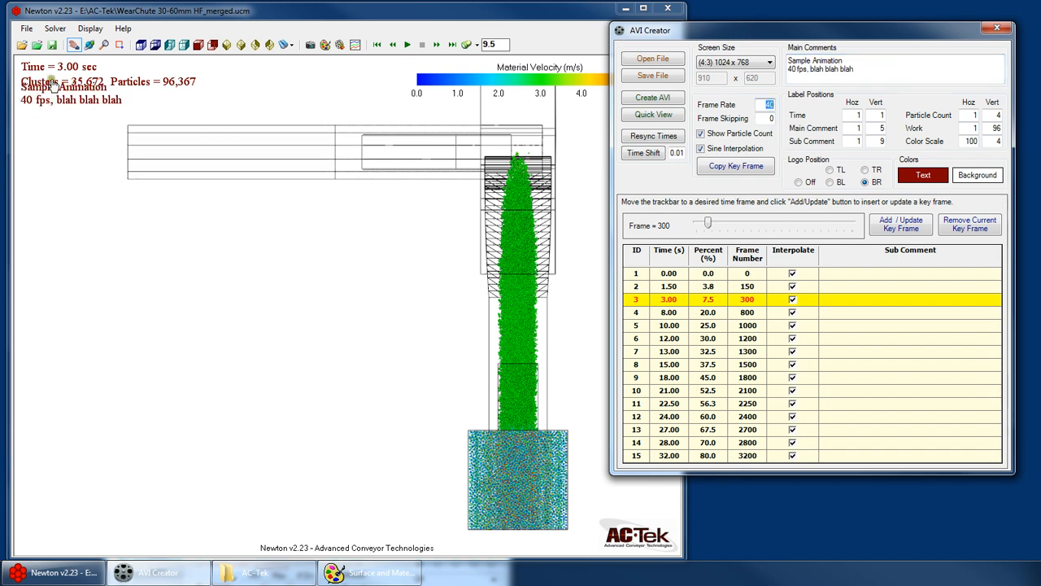
# Step: Try 6 as the Main Comment label's vertical position, and set it to 7
pyautogui.click(876, 129)
pyautogui.doubleClick(881, 129)
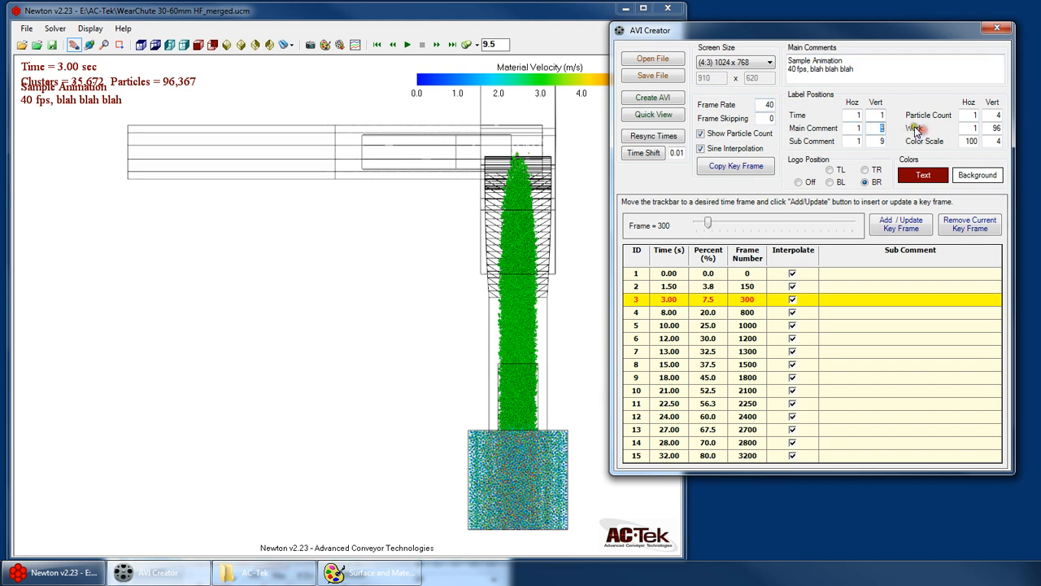
pyautogui.write('6')
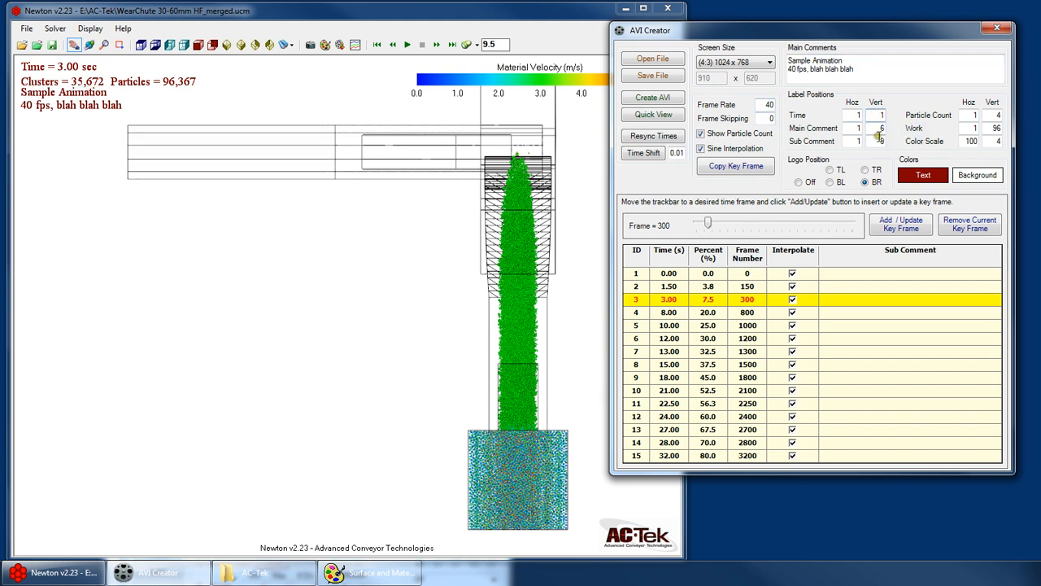
pyautogui.moveTo(879, 133); pyautogui.dragTo(902, 126)
pyautogui.write('7')
pyautogui.click(872, 114)
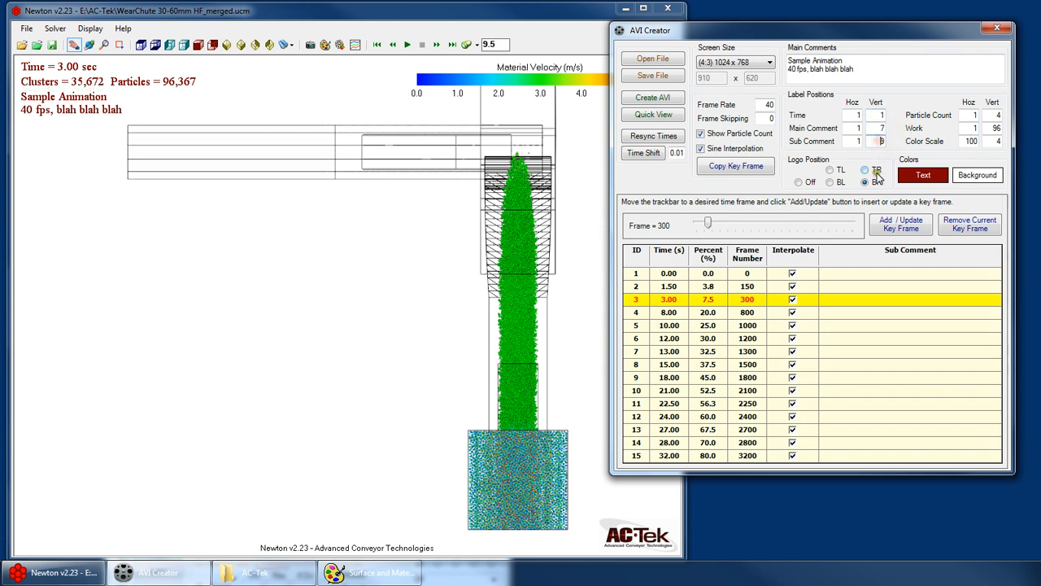
# Step: Enter the sub comment "Triangle Impact Wear" for the 15 s key frame
pyautogui.doubleClick(882, 142)
pyautogui.click(874, 277)
pyautogui.click(870, 287)
pyautogui.click(869, 299)
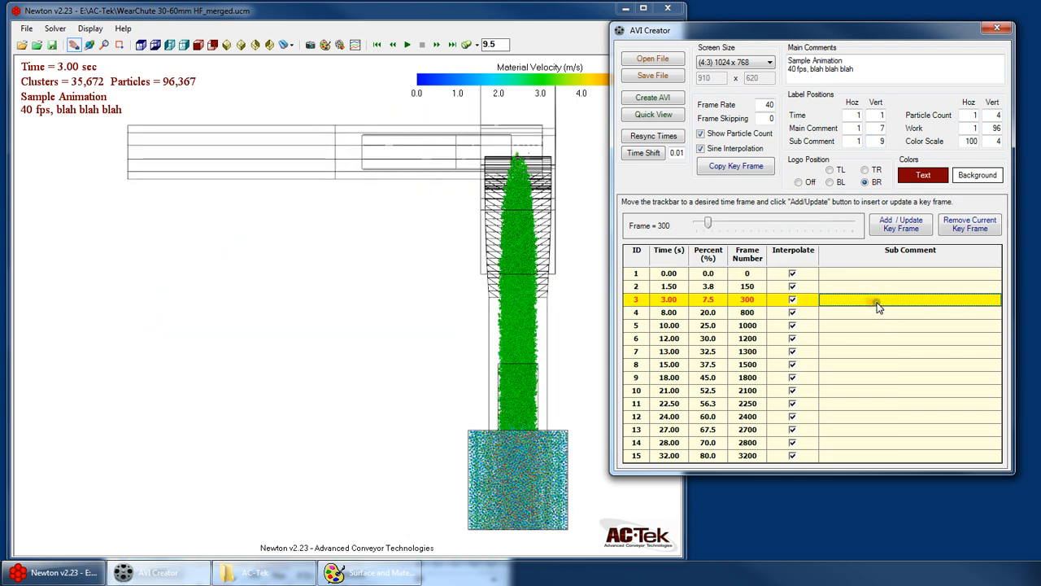
pyautogui.click(877, 303)
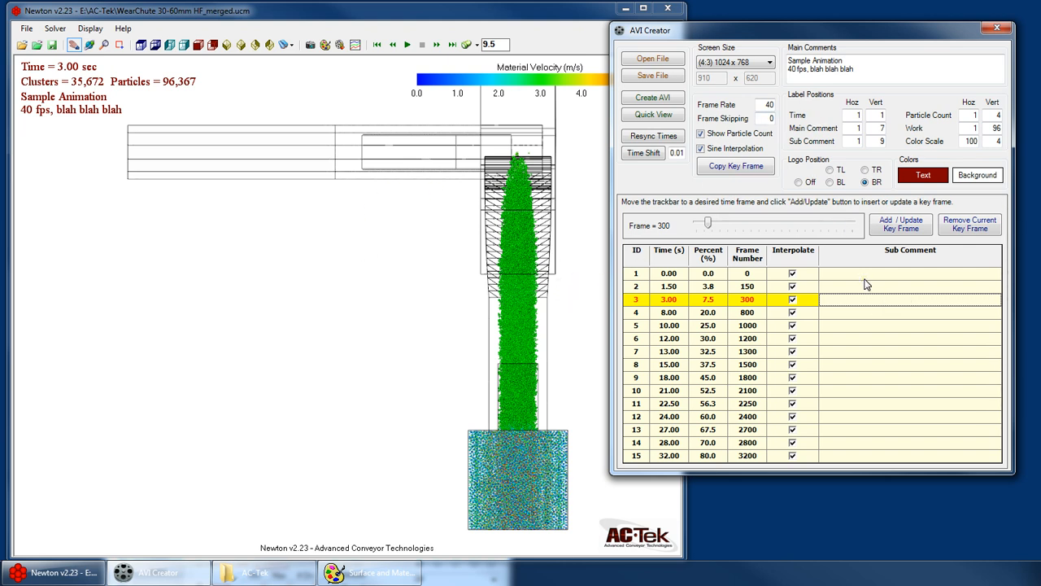
pyautogui.click(854, 364)
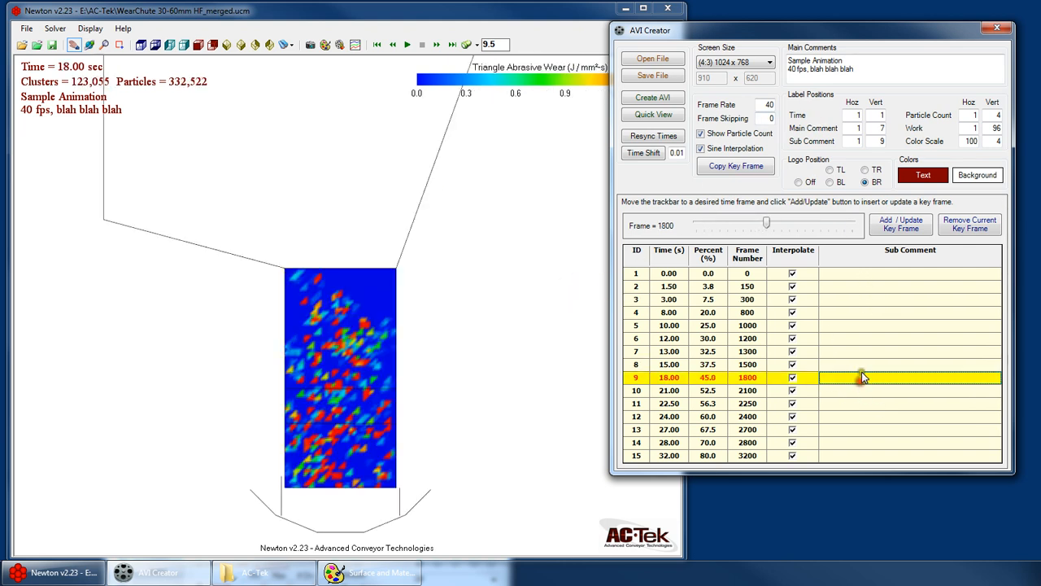
pyautogui.click(861, 365)
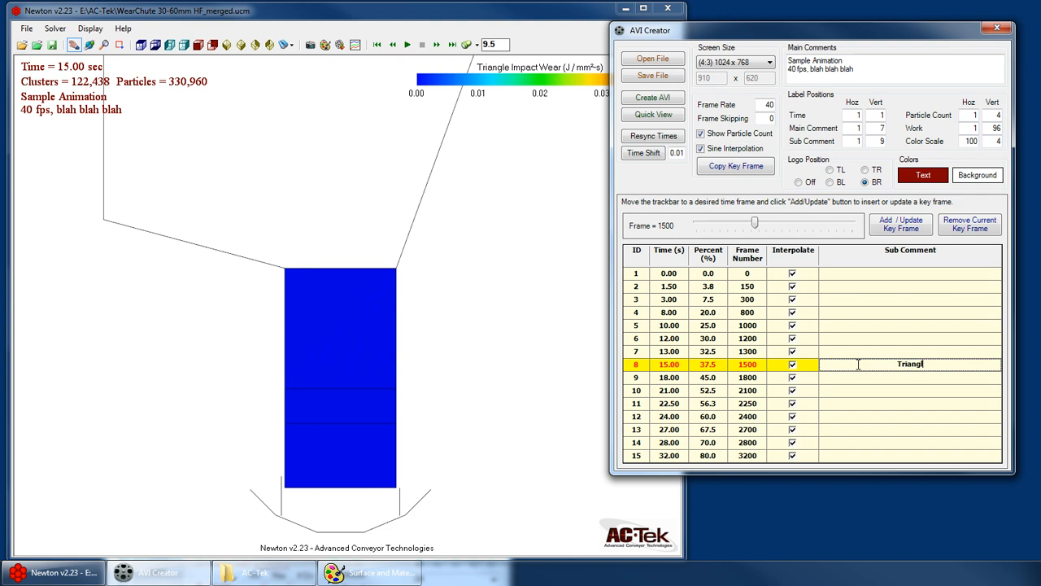
pyautogui.write('Triangle Impact Wear')
pyautogui.press('Return')
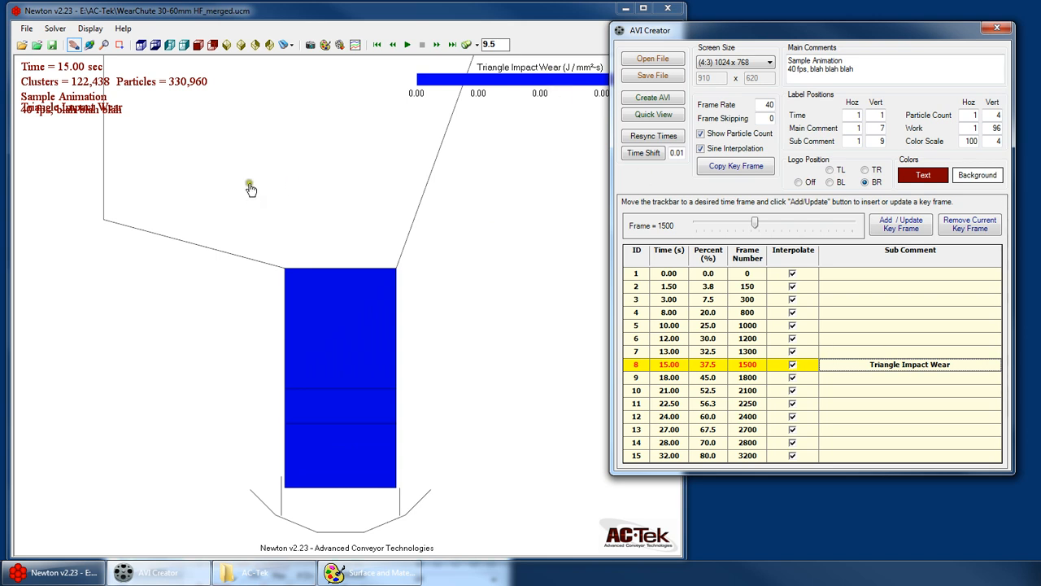
# Step: Set the Sub Comment label's vertical position to 50
pyautogui.doubleClick(878, 142)
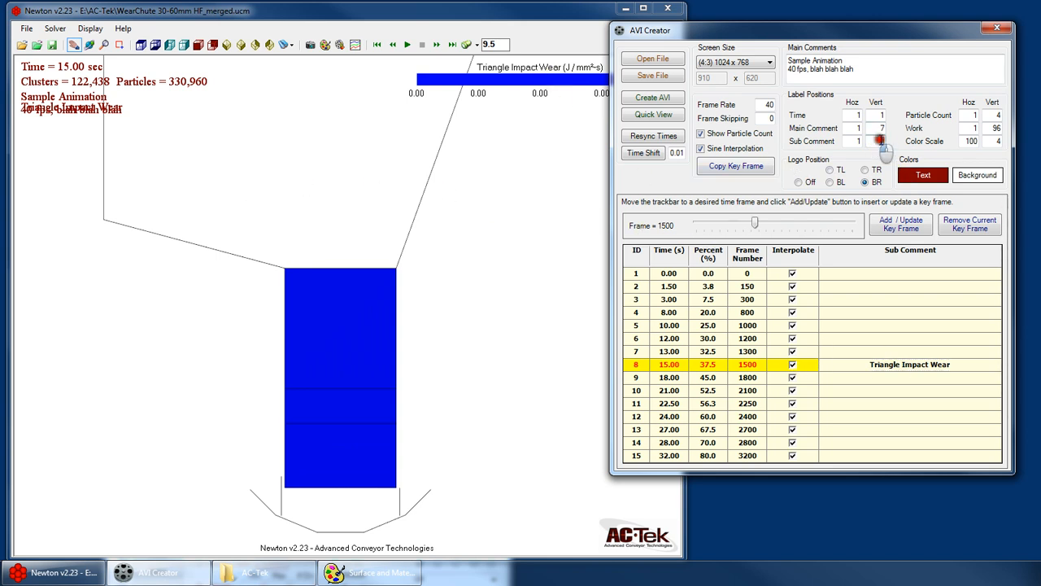
pyautogui.write('50')
pyautogui.click(874, 128)
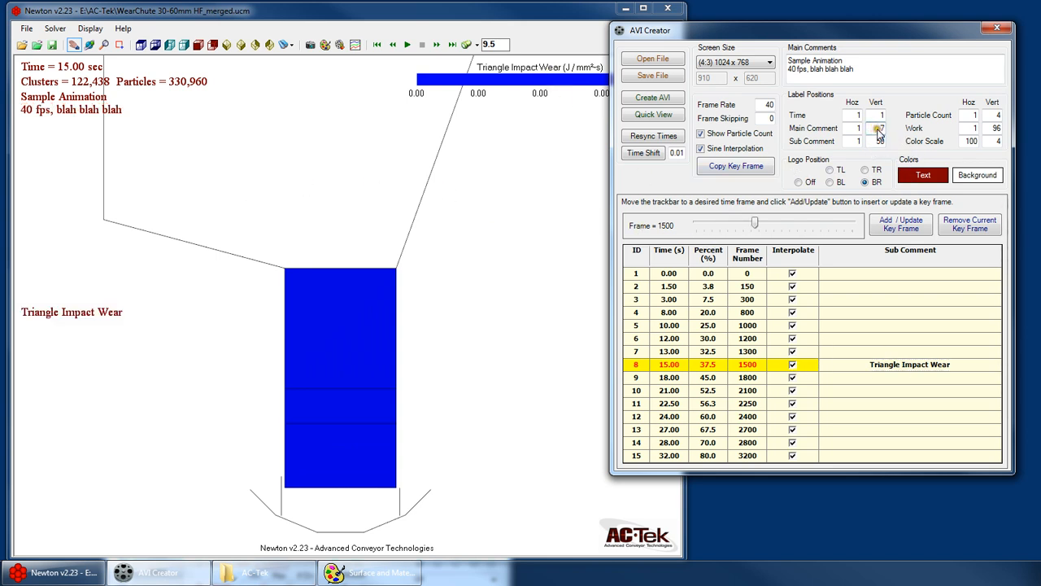
# Step: Enter the sub comment "Triangle Abrasive Wear" for the 18 s key frame
pyautogui.click(883, 376)
pyautogui.click(895, 378)
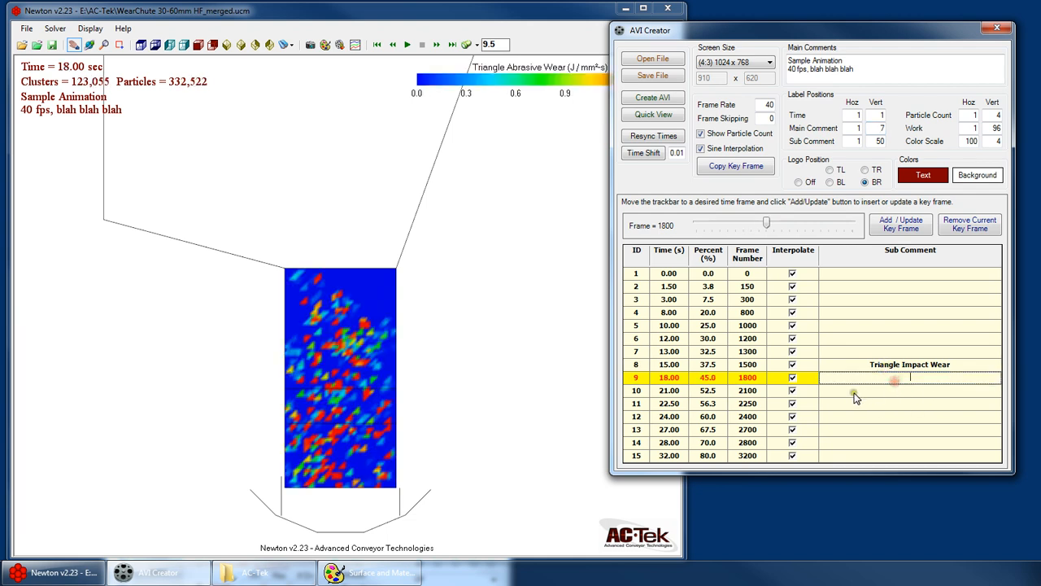
pyautogui.write('Triangle Abrasive Wear')
pyautogui.press('Return')
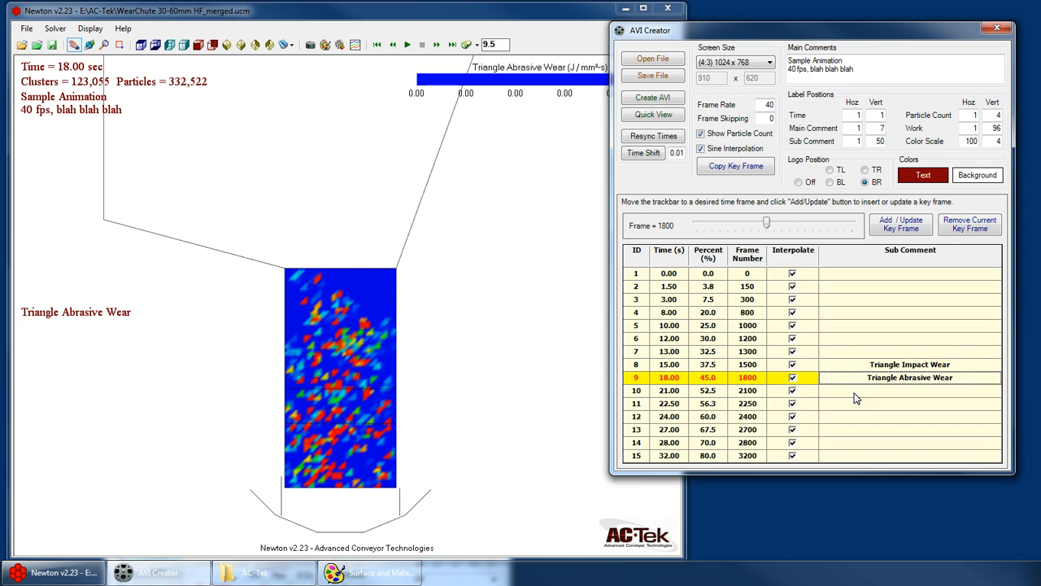
# Step: Enter the sub comment "Triangle Parallel Force" for the 24 s key frame
pyautogui.click(912, 392)
pyautogui.click(901, 397)
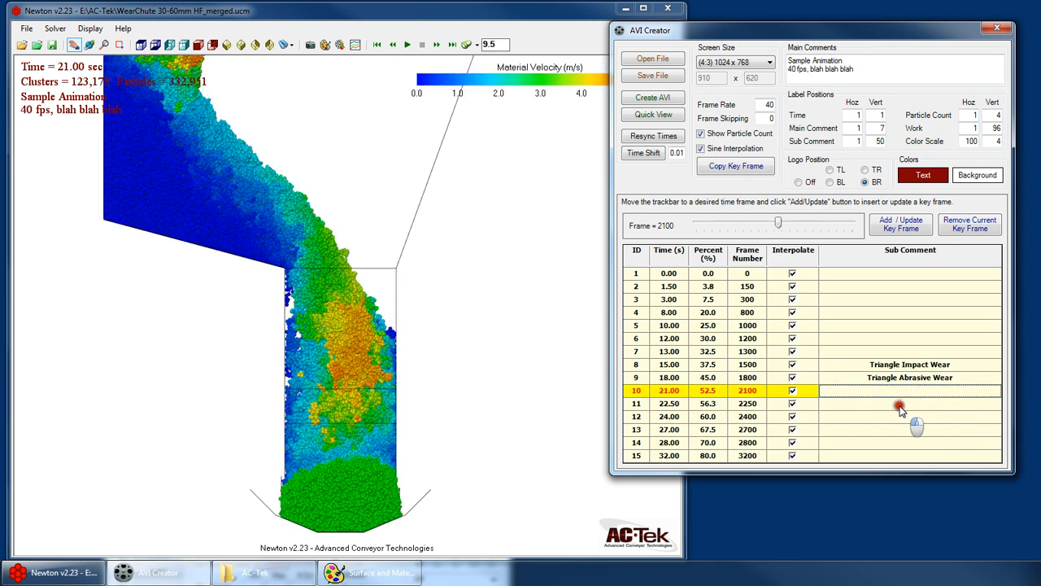
pyautogui.click(901, 404)
pyautogui.click(901, 418)
pyautogui.click(900, 420)
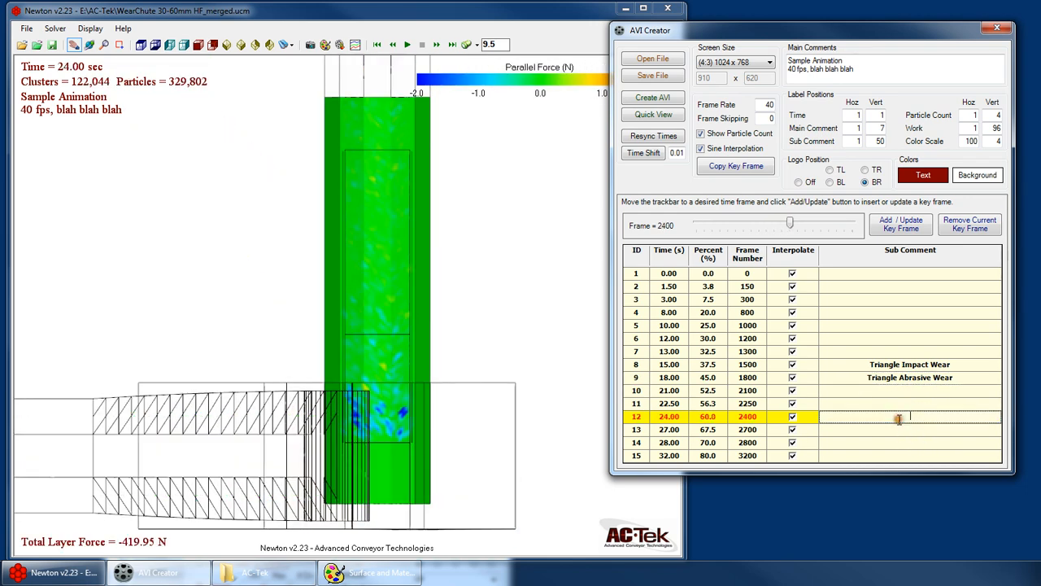
pyautogui.write('Triangle Parallel Force')
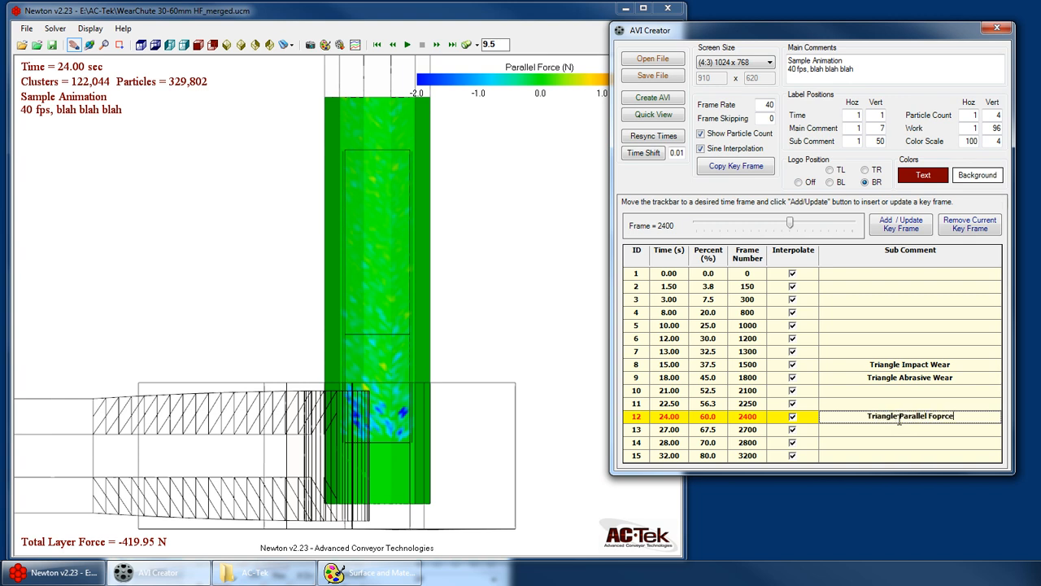
pyautogui.press('Return')
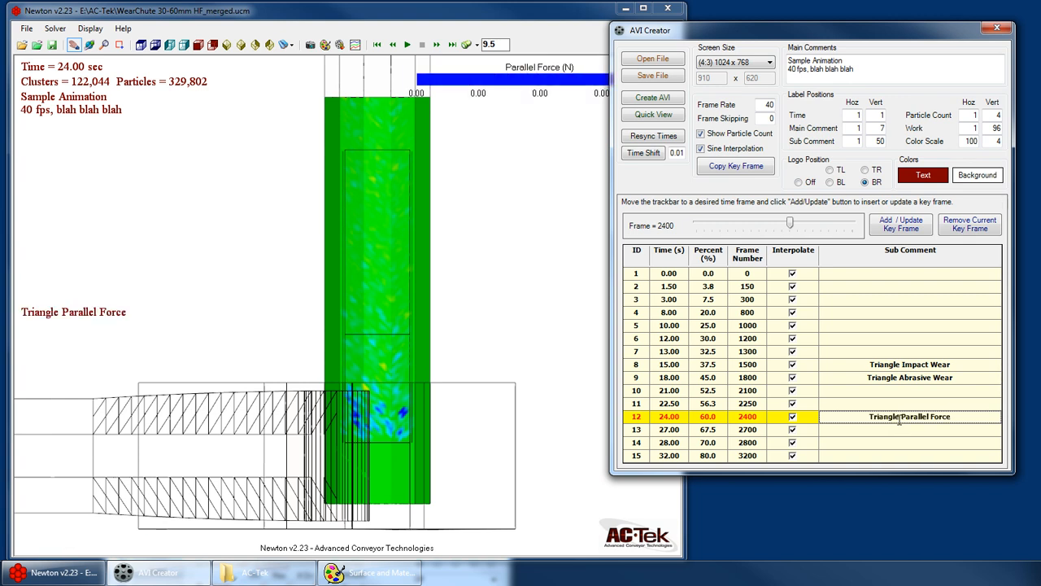
# Step: Review the sub comments and color scales of the 15 s and 18 s key frames
pyautogui.click(856, 364)
pyautogui.click(859, 378)
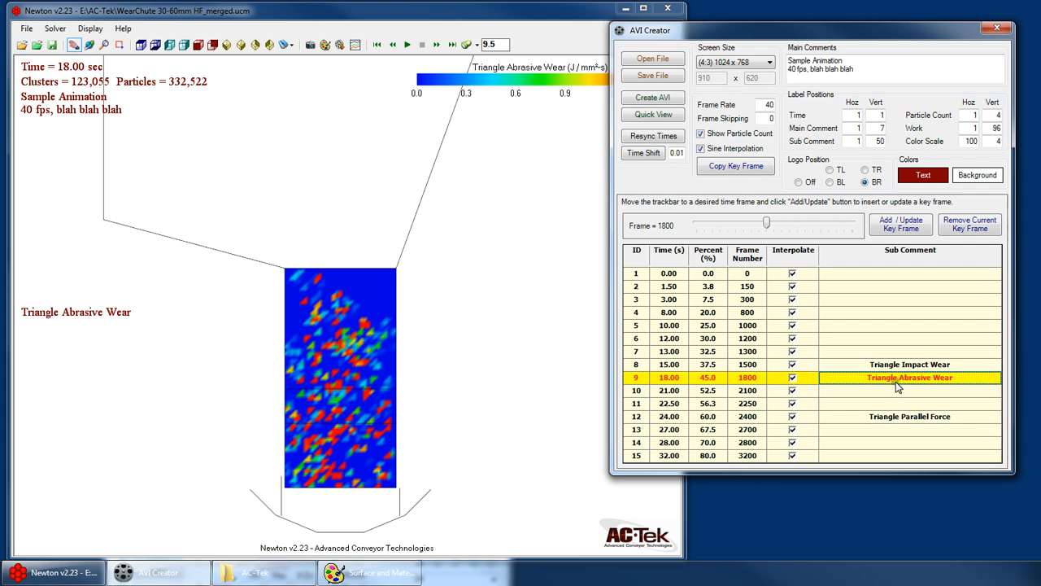
pyautogui.click(643, 365)
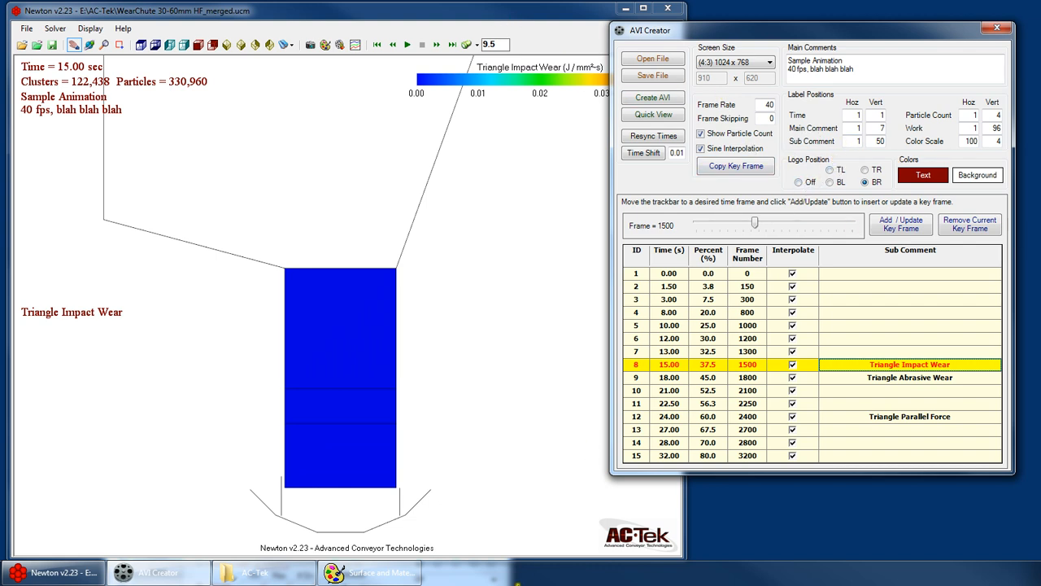
# Step: Try the logo positions Off, BL, TR and TL, and return the logo to BR
pyautogui.click(808, 182)
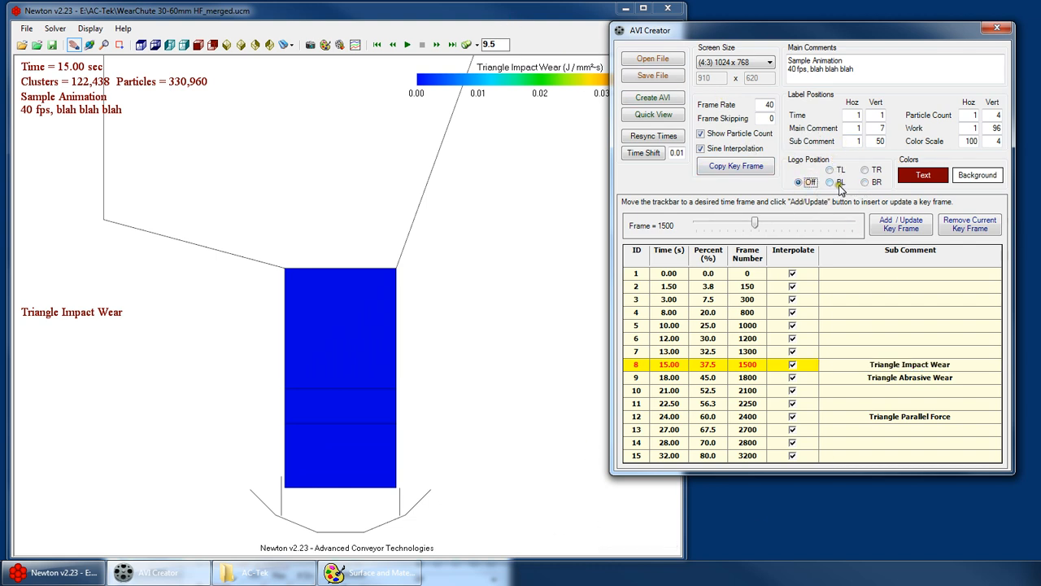
pyautogui.click(831, 182)
pyautogui.click(866, 182)
pyautogui.click(866, 169)
pyautogui.click(830, 169)
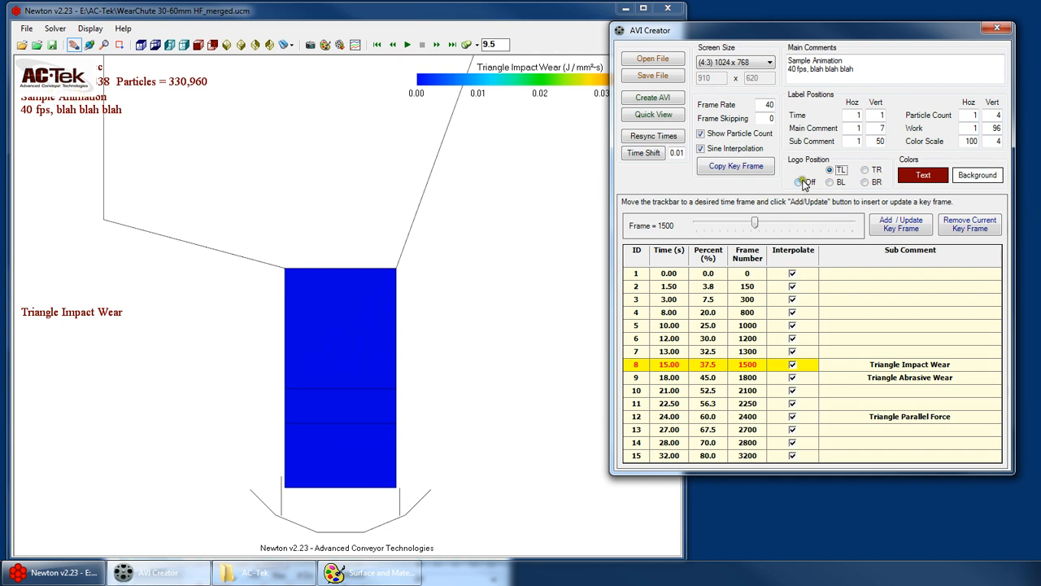
pyautogui.click(801, 182)
pyautogui.click(831, 182)
pyautogui.click(866, 183)
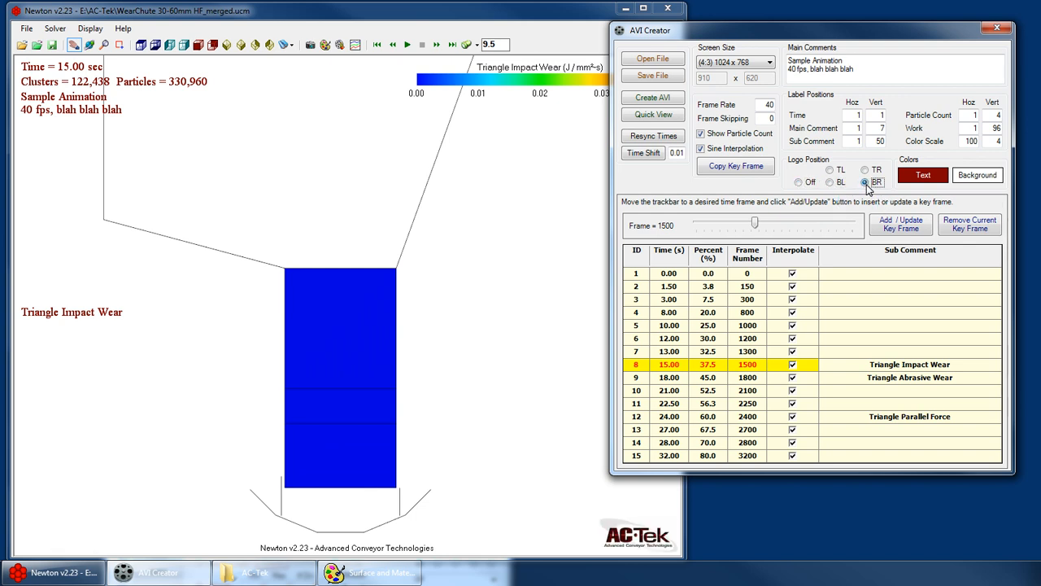
# Step: Try light blue as the label text color, and set it to dark blue
pyautogui.click(925, 176)
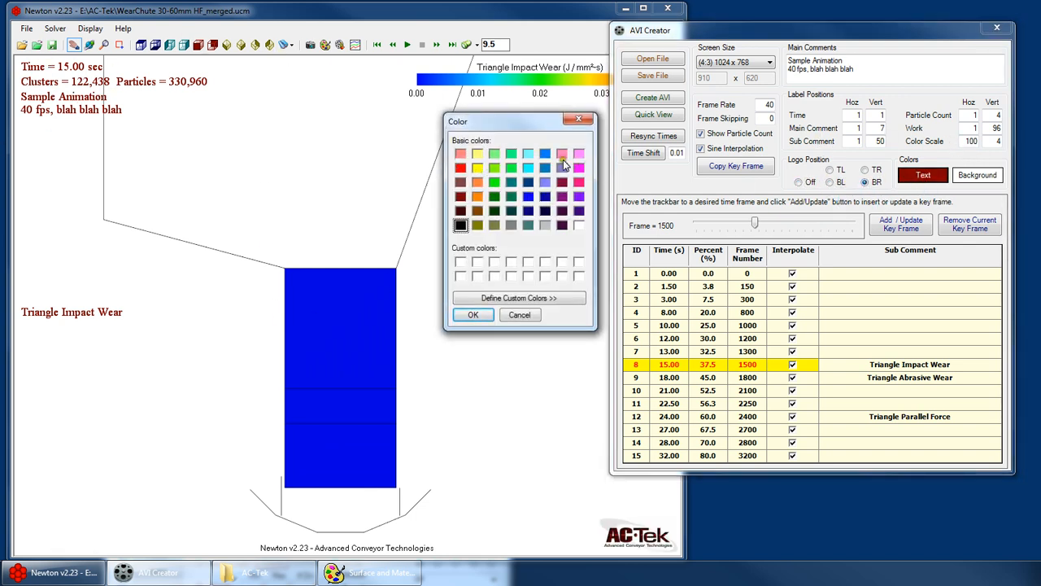
pyautogui.click(478, 314)
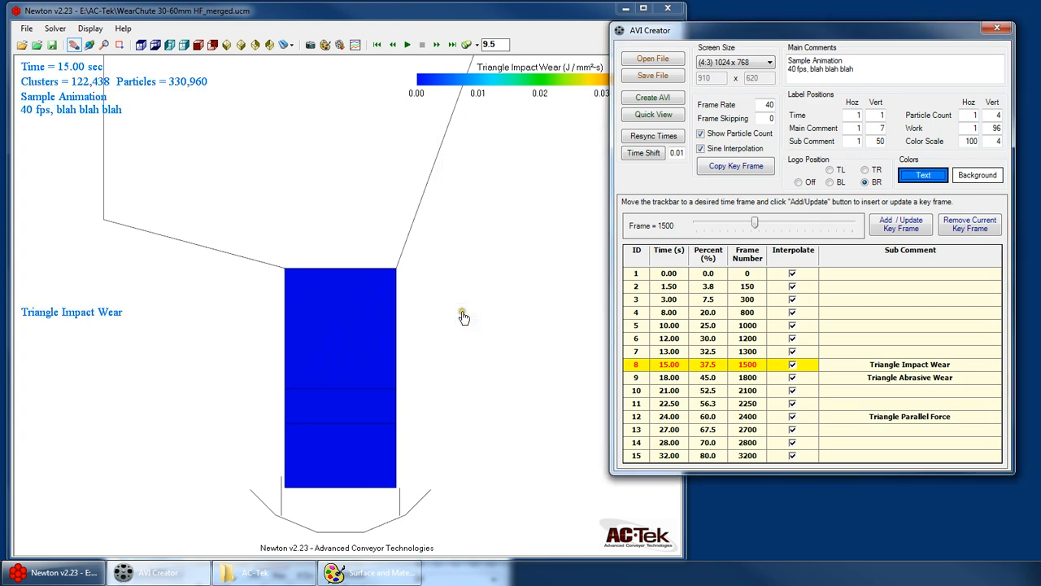
pyautogui.click(924, 176)
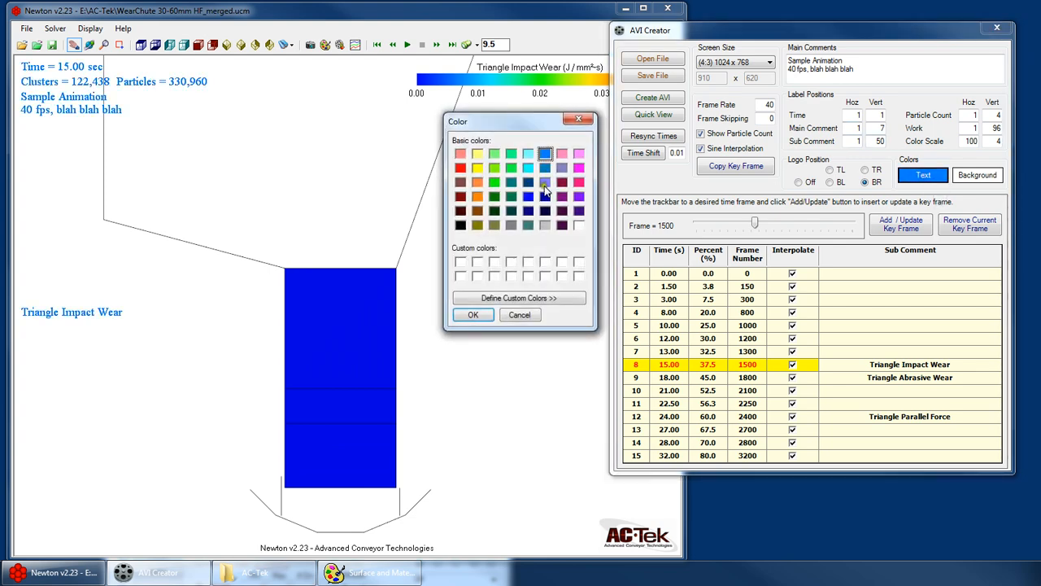
pyautogui.click(528, 196)
pyautogui.click(474, 316)
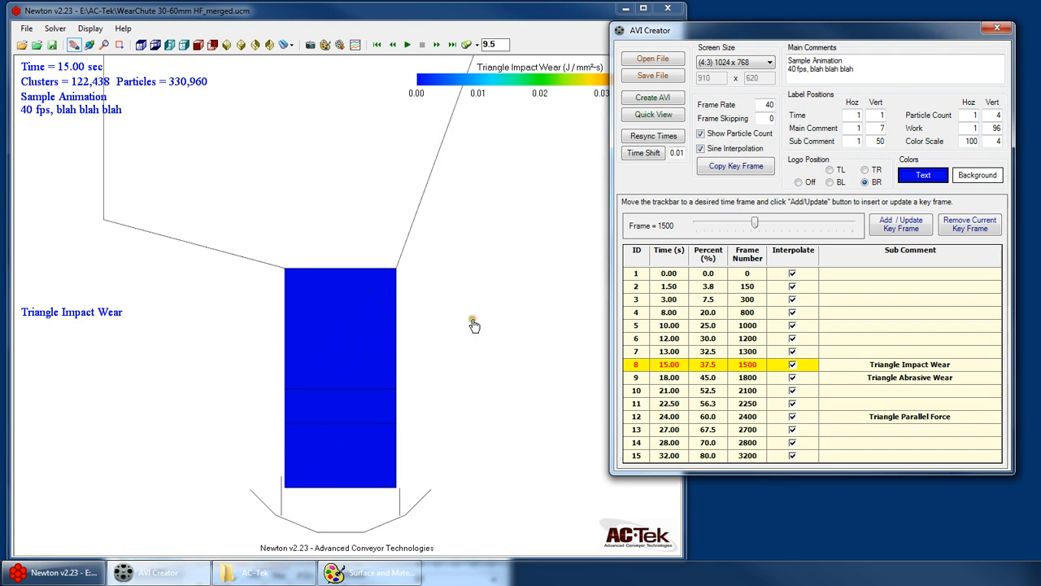
pyautogui.click(978, 175)
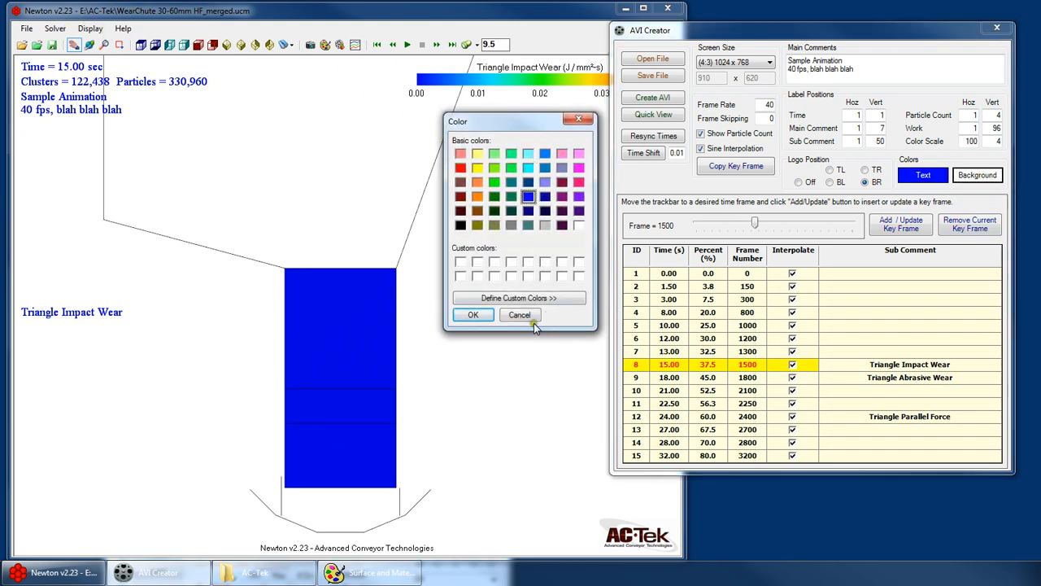
pyautogui.click(527, 317)
pyautogui.click(91, 29)
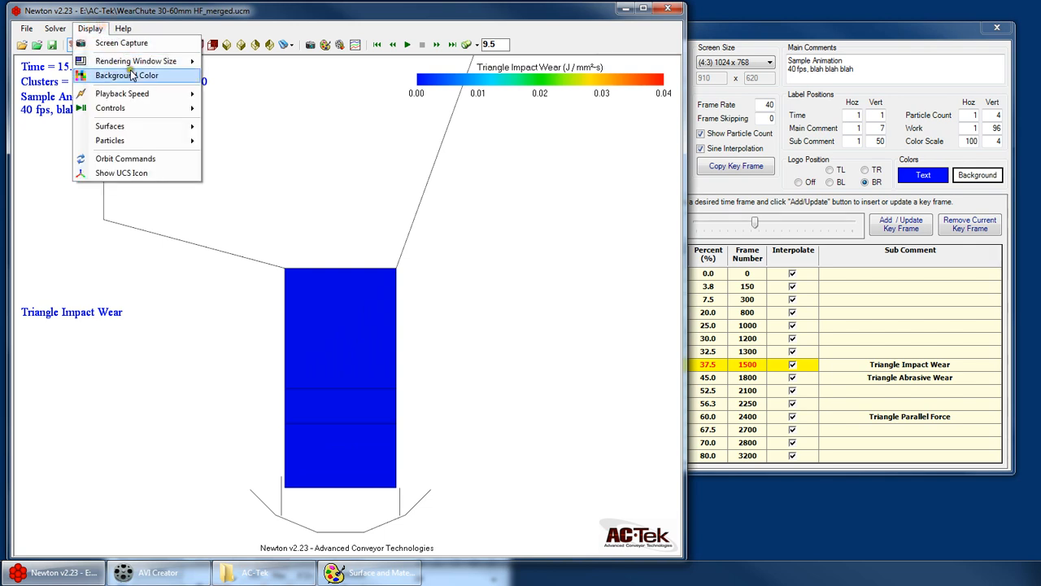
pyautogui.click(988, 187)
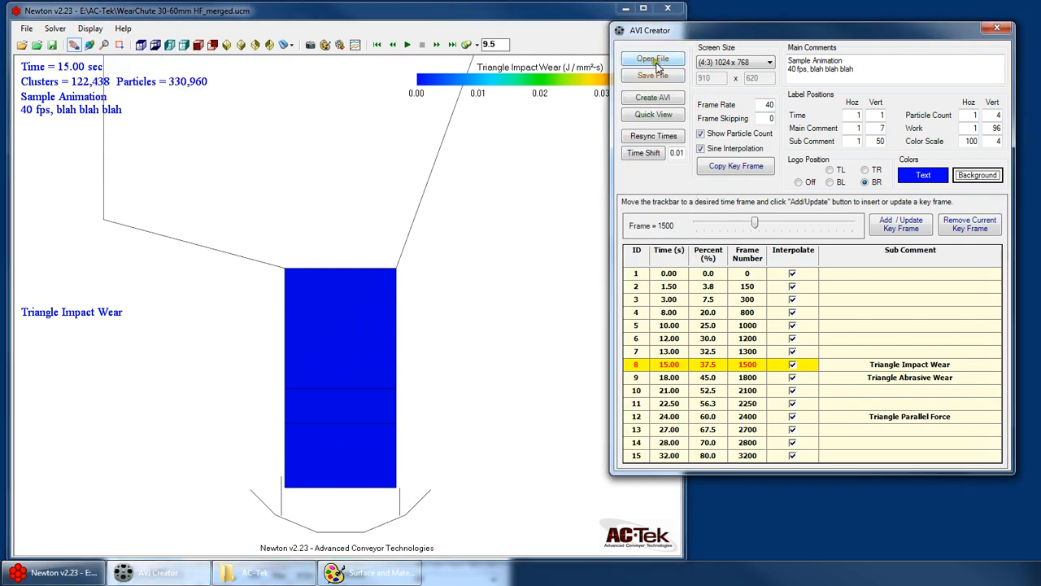
# Step: Try pink as the animation's background color, and set it back to white
pyautogui.click(986, 175)
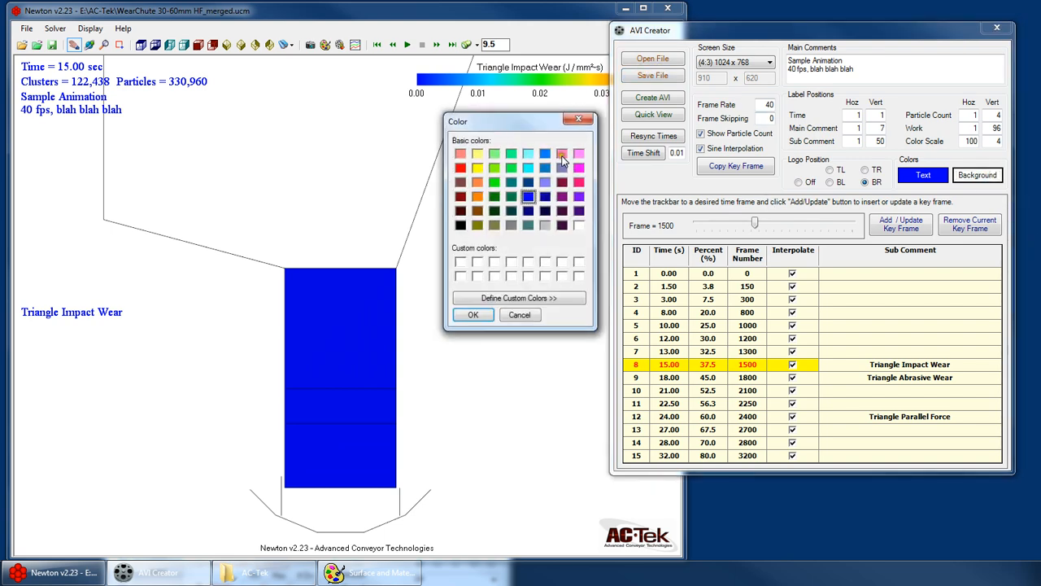
pyautogui.click(560, 154)
pyautogui.click(473, 315)
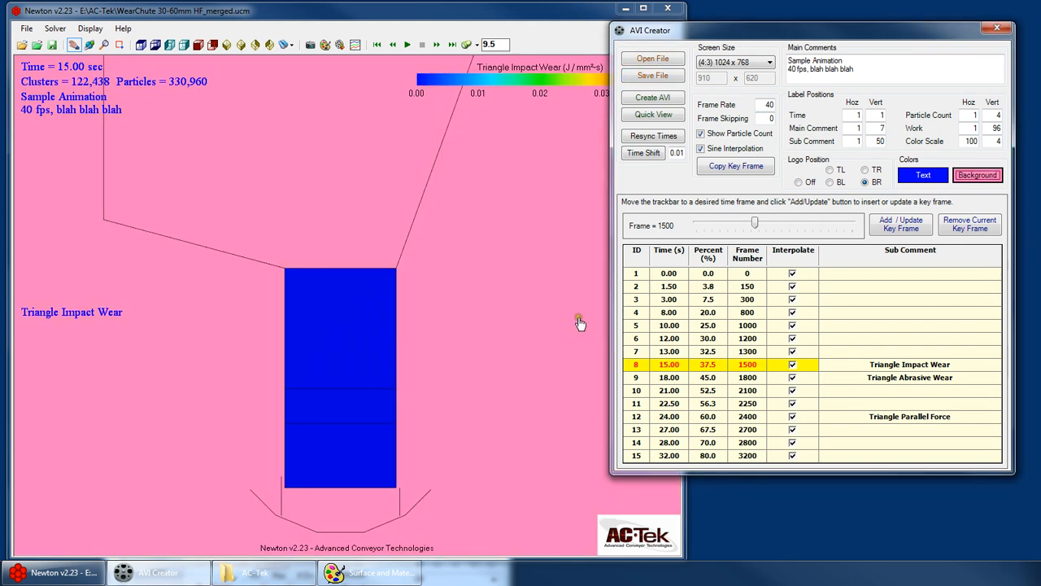
pyautogui.click(978, 174)
pyautogui.click(579, 225)
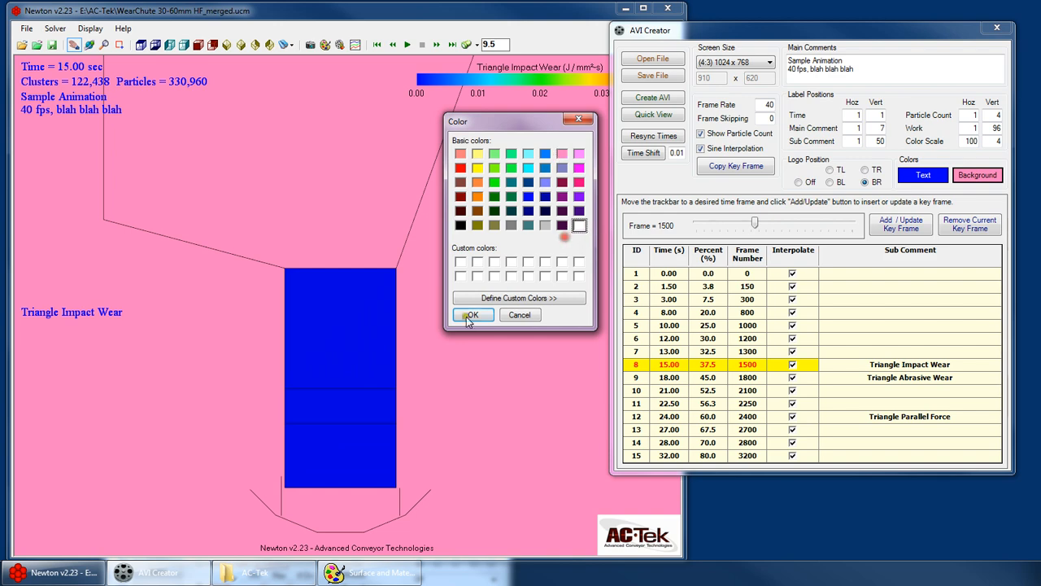
pyautogui.click(471, 316)
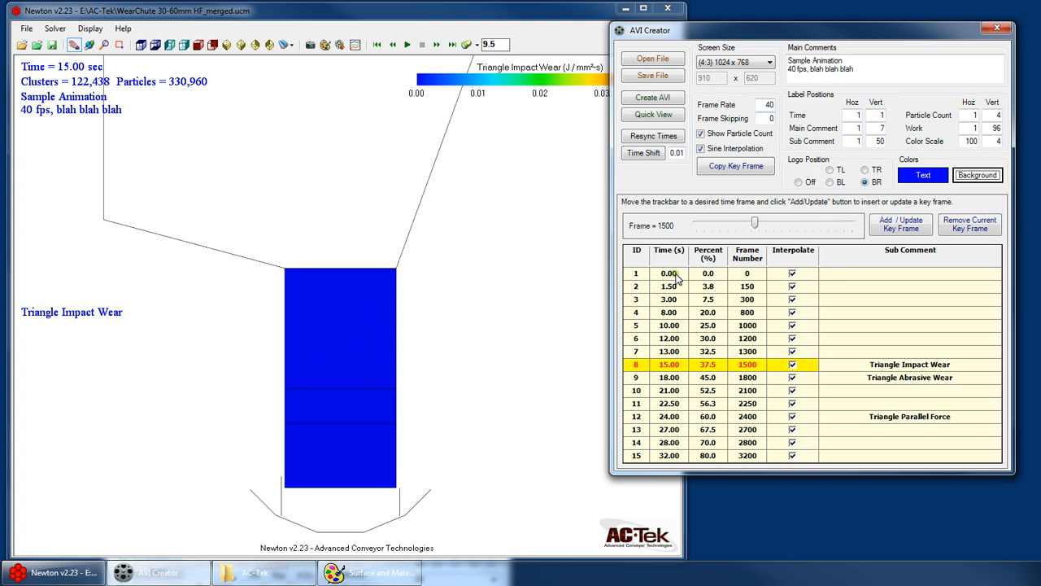
# Step: Save the key frames to "my avi.kff" in the AC-Tek folder, replacing the existing file
pyautogui.click(653, 75)
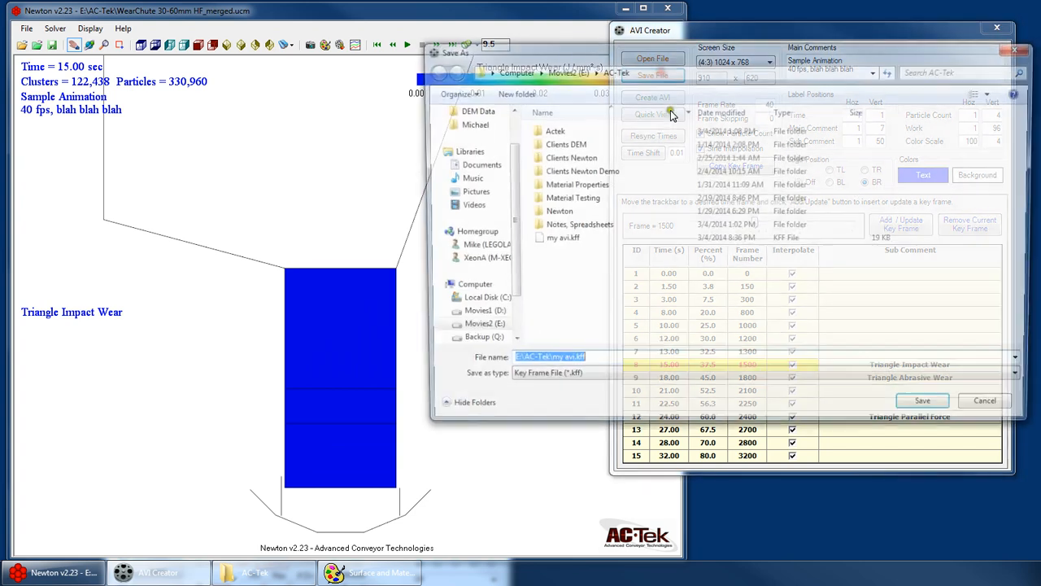
pyautogui.click(551, 241)
pyautogui.doubleClick(551, 241)
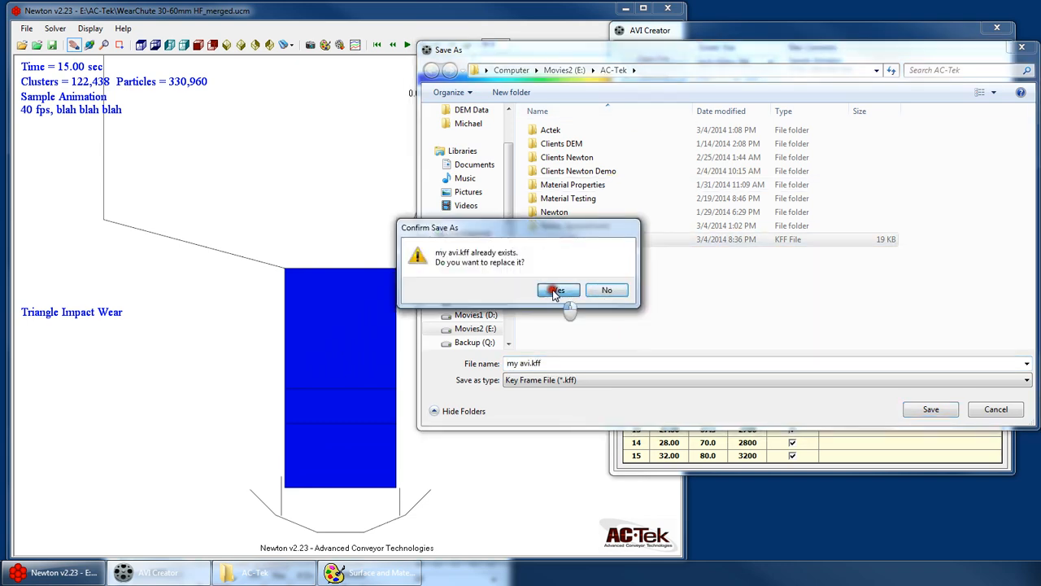
pyautogui.click(492, 289)
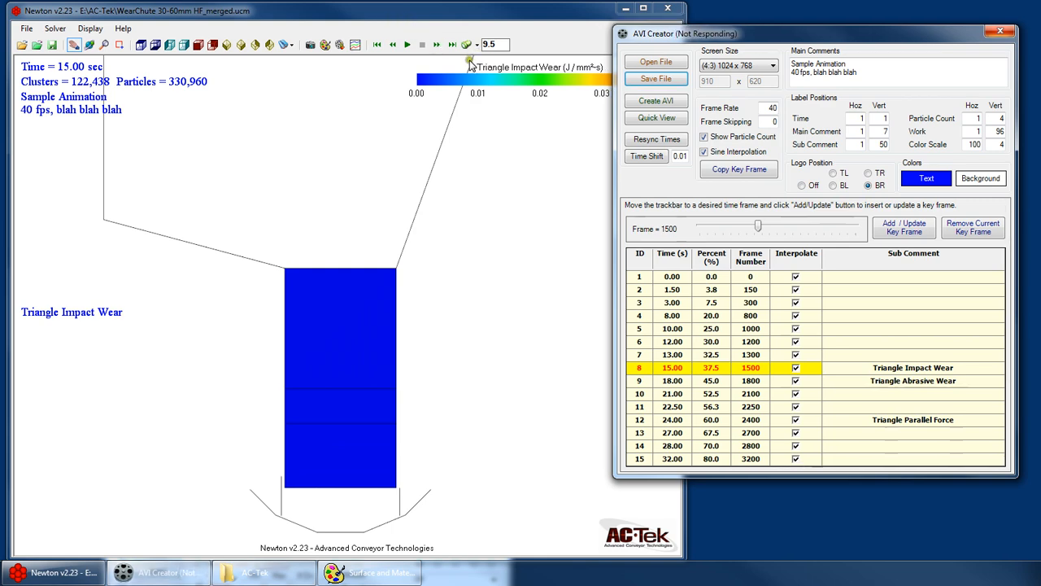
# Step: Step through the key frames from 1.50 s to 13.00 s to examine their views
pyautogui.moveTo(764, 38); pyautogui.dragTo(742, 62)
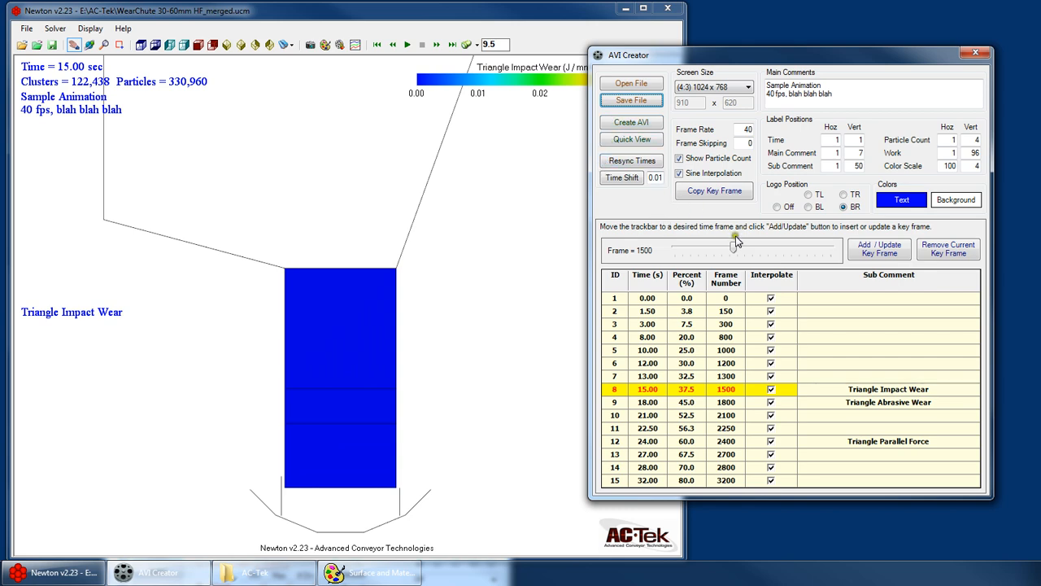
pyautogui.click(651, 313)
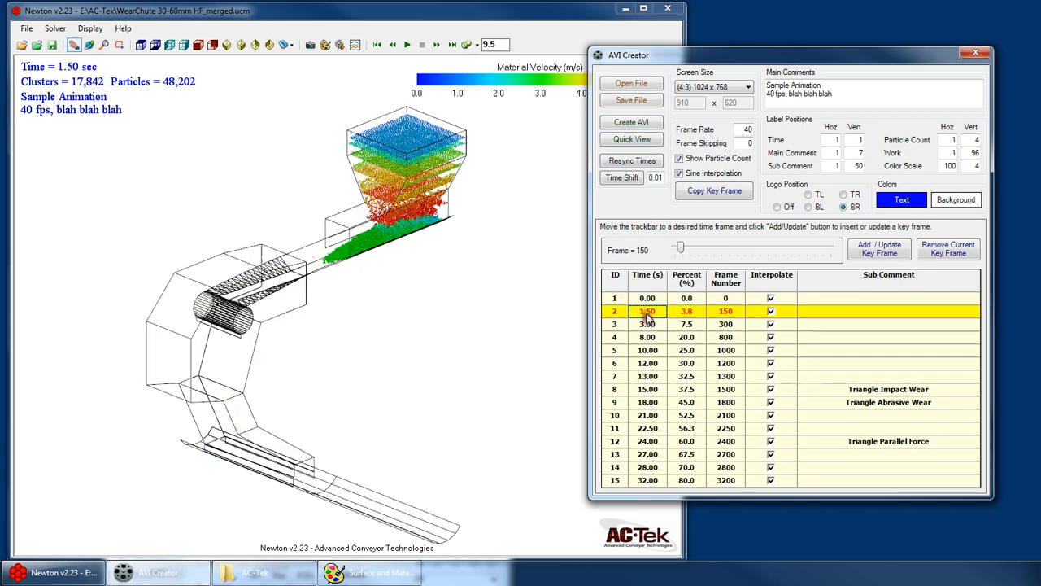
pyautogui.click(647, 324)
pyautogui.click(648, 337)
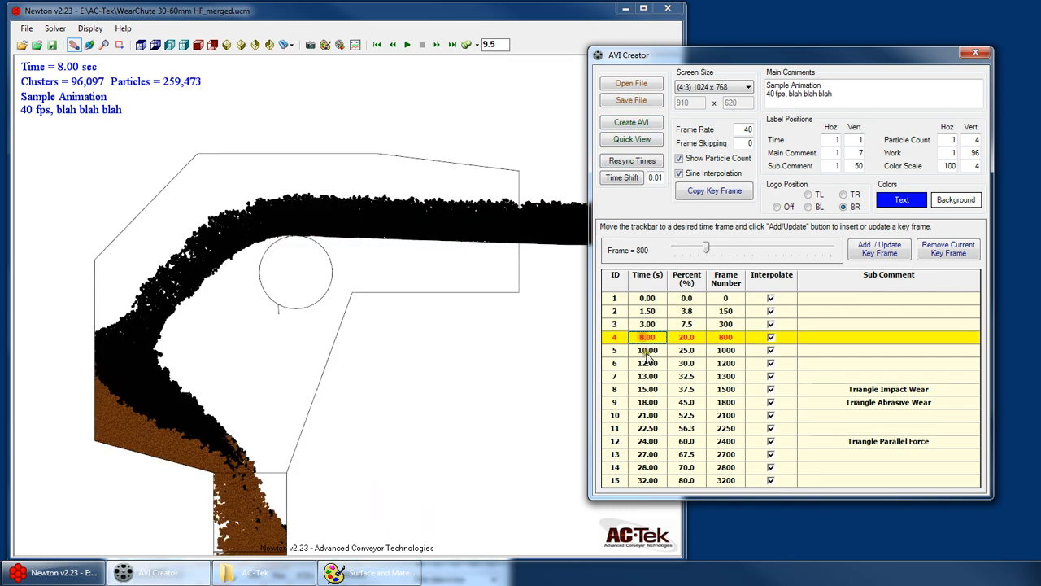
pyautogui.click(648, 363)
pyautogui.click(652, 375)
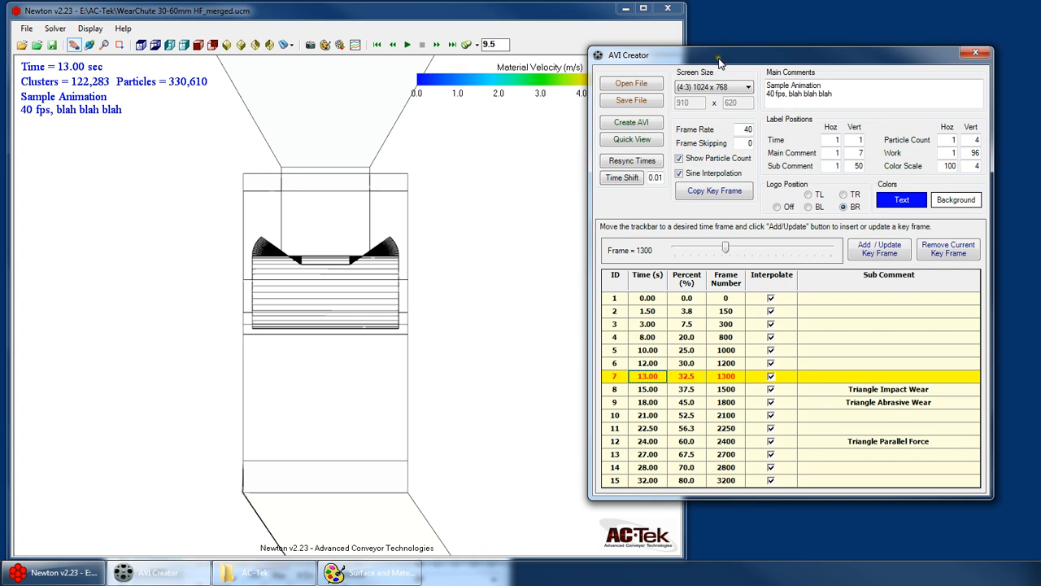
# Step: Examine the available screen size options and keep (4:3) 800 x 600
pyautogui.moveTo(719, 63); pyautogui.dragTo(741, 60)
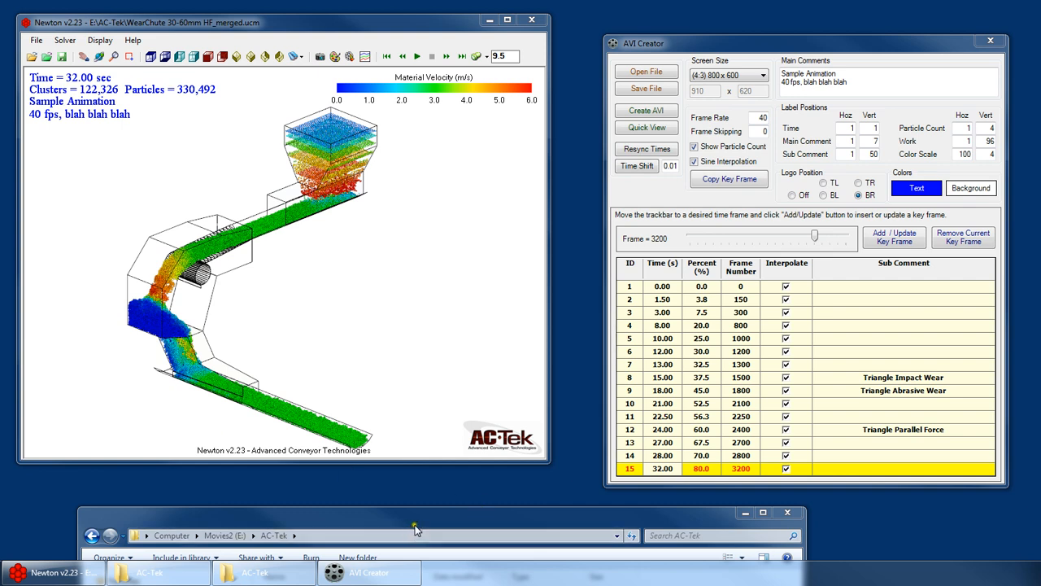
pyautogui.click(730, 76)
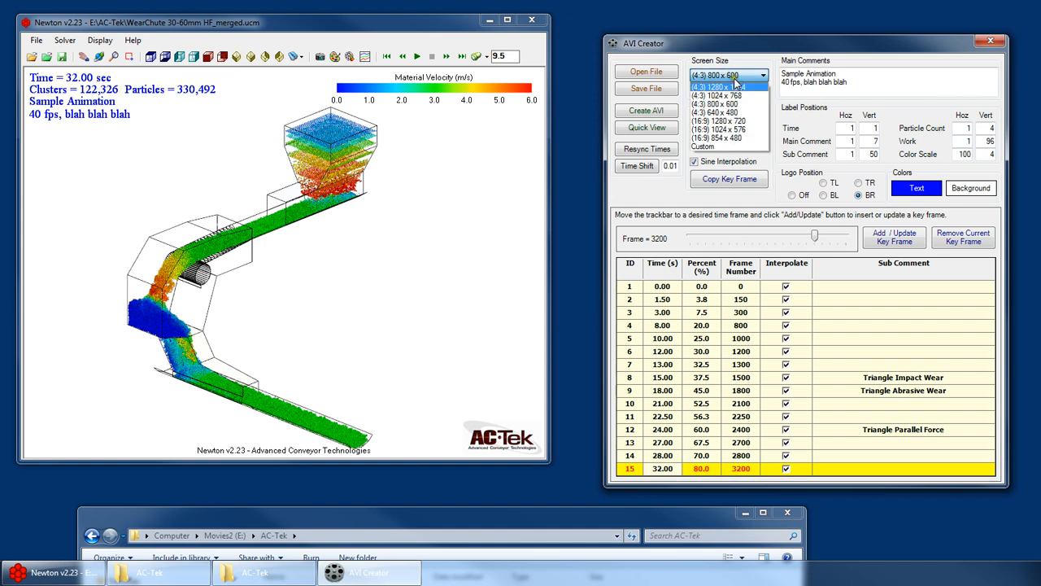
pyautogui.click(736, 76)
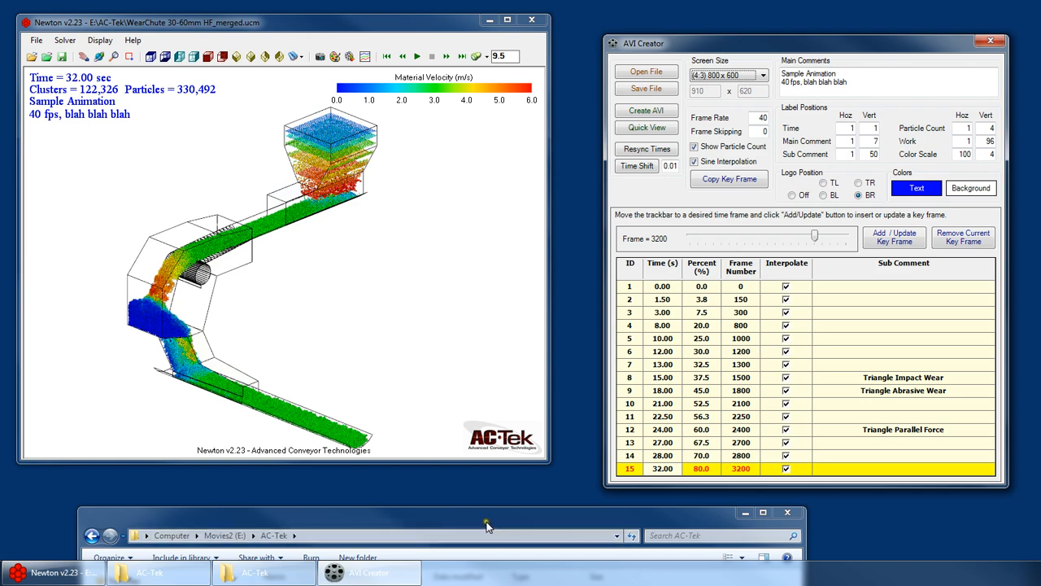
# Step: Play WearChute 30-60mm HF_merged.avi from the AC-Tek folder in full screen, and close the media player when it ends
pyautogui.moveTo(486, 524); pyautogui.dragTo(575, 69)
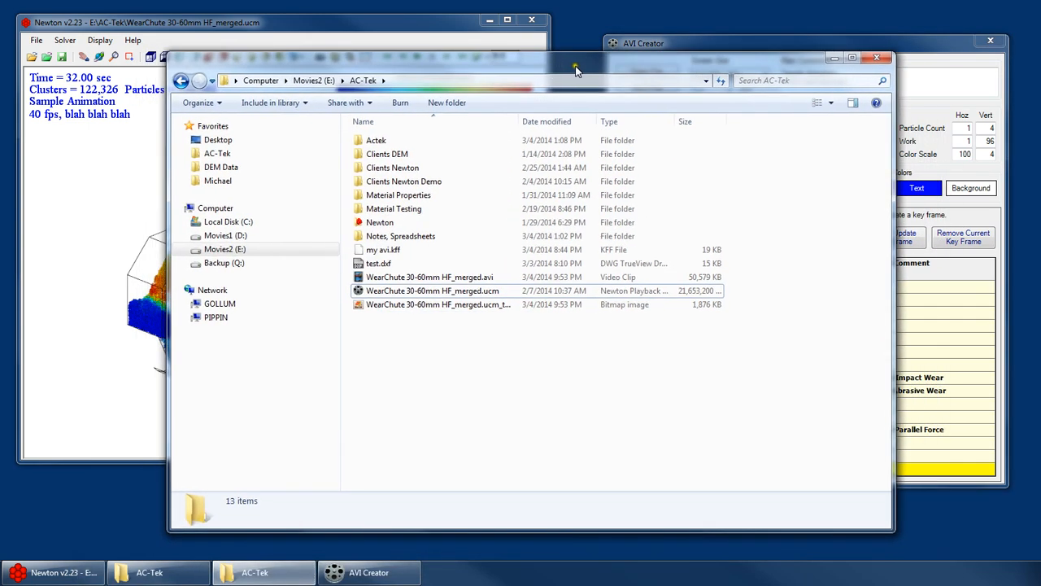
pyautogui.doubleClick(442, 277)
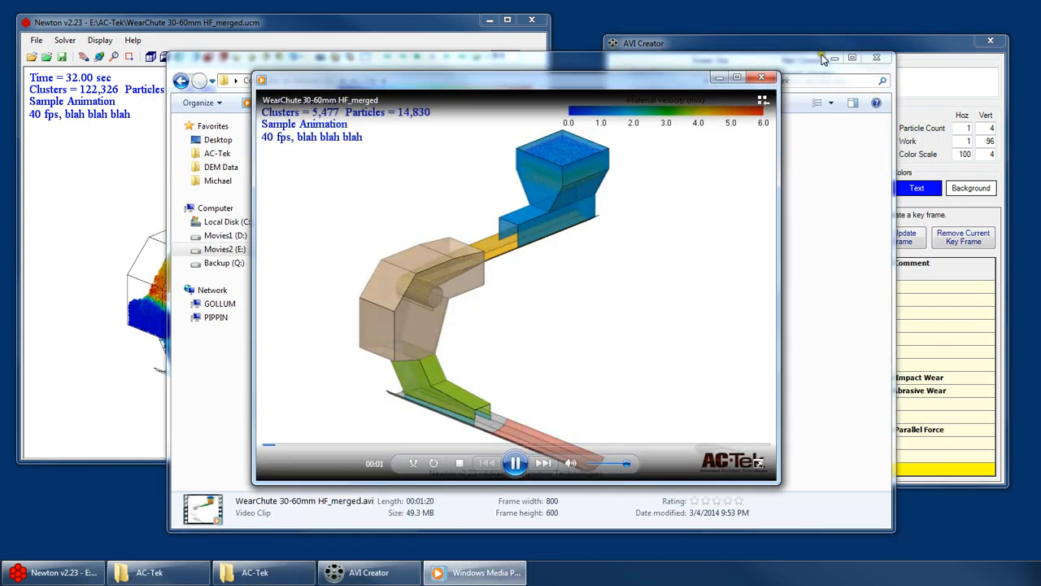
pyautogui.doubleClick(632, 187)
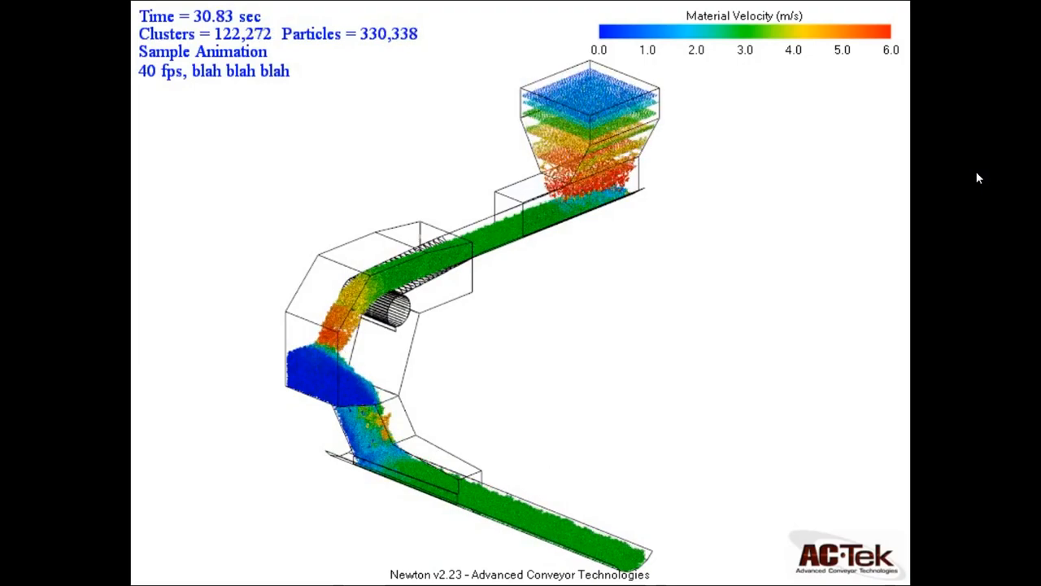
pyautogui.doubleClick(819, 258)
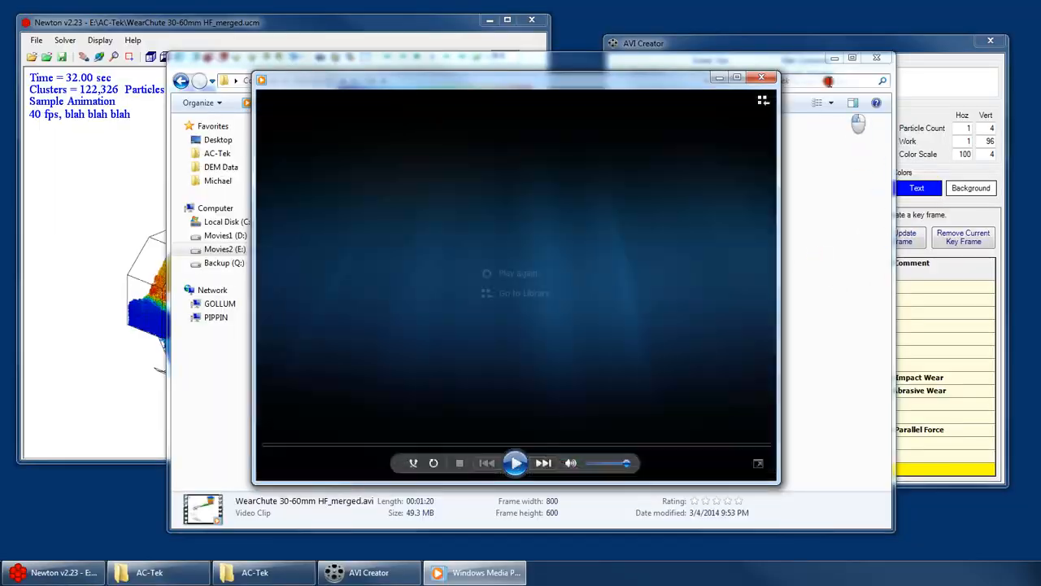
pyautogui.click(762, 77)
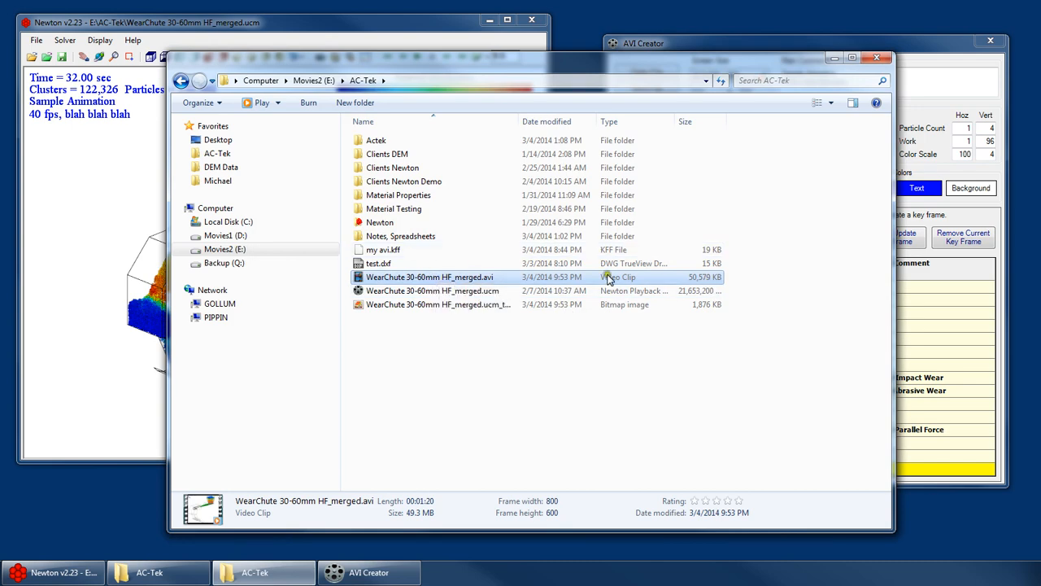
# Step: Return to the Newton and AVI Creator windows and review the screen size choices, keeping (4:3) 800 x 600
pyautogui.click(217, 26)
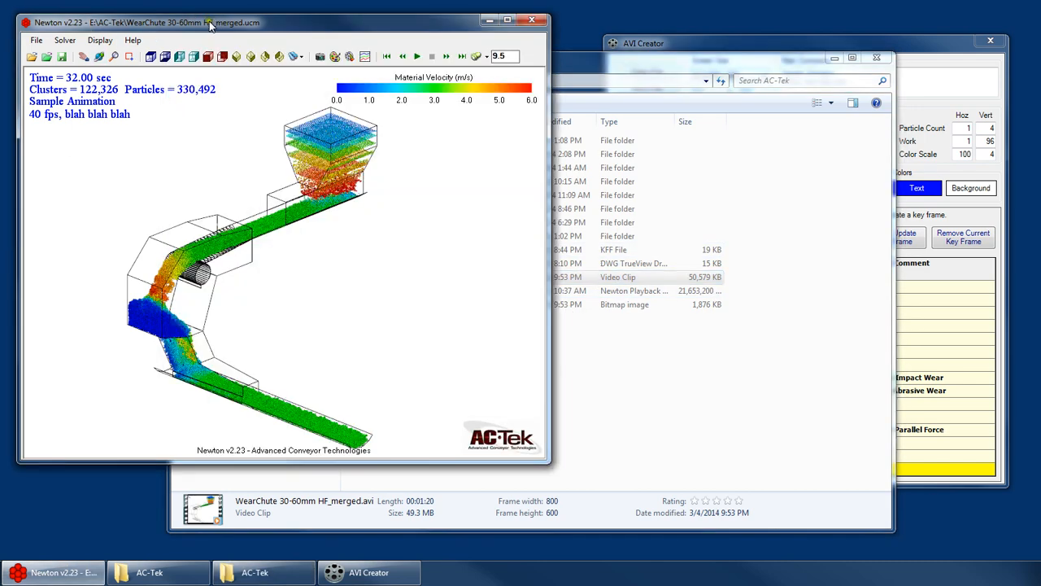
pyautogui.click(836, 60)
pyautogui.click(739, 76)
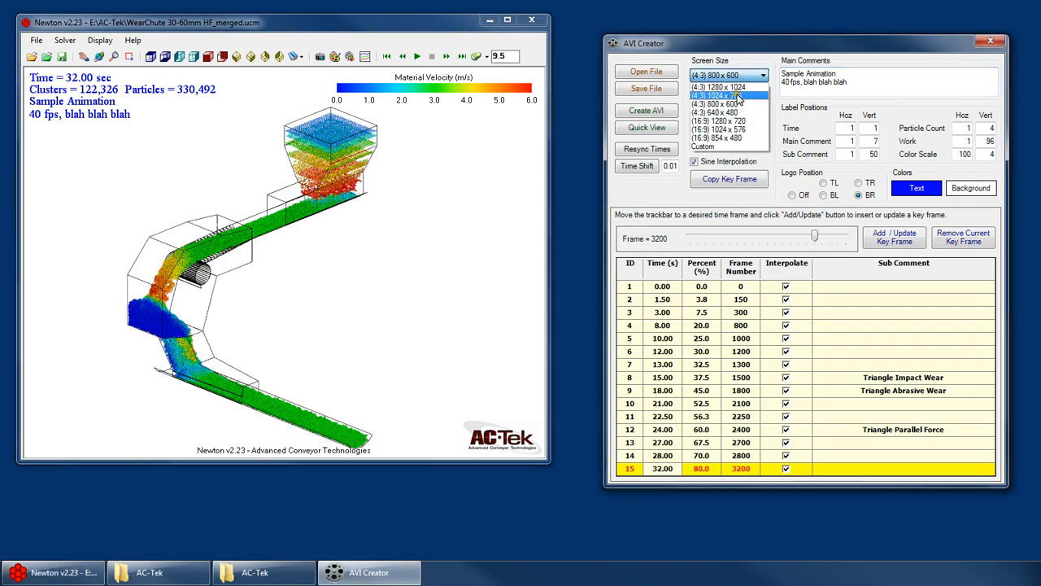
pyautogui.click(734, 105)
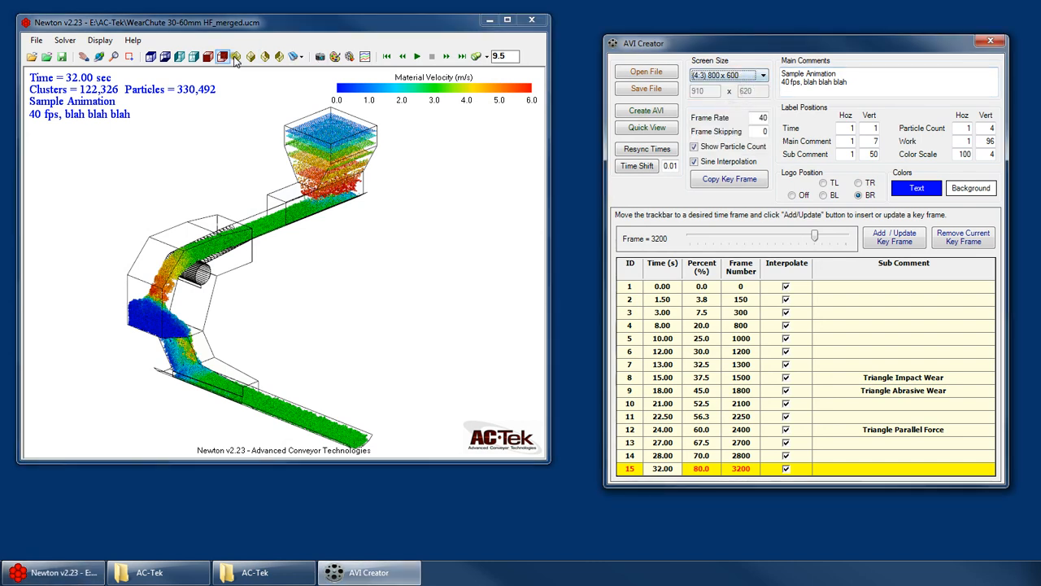
# Step: Open the Newton user manual from the program's help and move its window clear of the simulation view
pyautogui.click(133, 41)
pyautogui.click(133, 41)
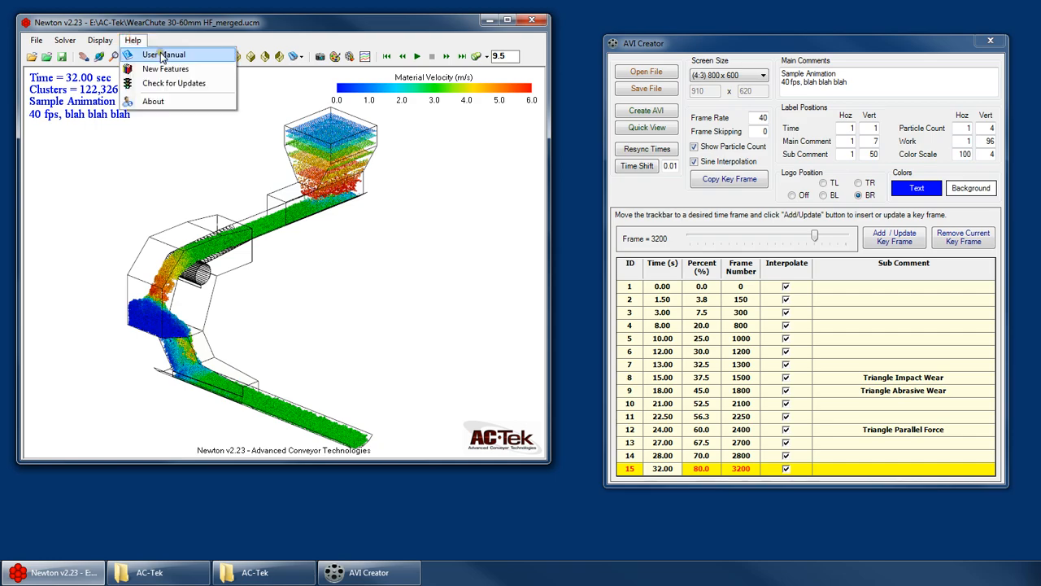
pyautogui.click(161, 56)
pyautogui.moveTo(69, 39); pyautogui.dragTo(883, 9)
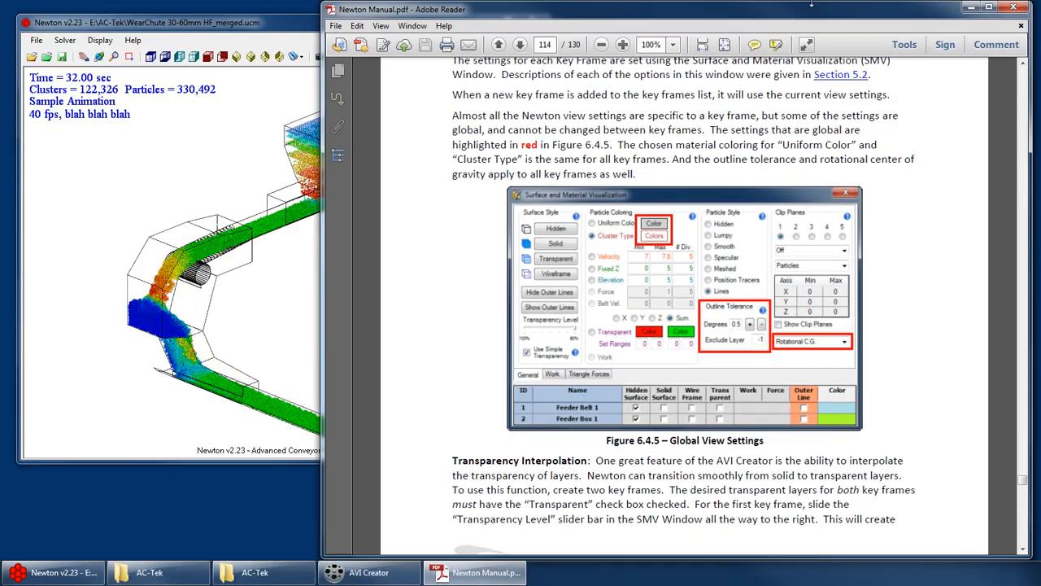
# Step: Look up section 6.4.2, Choosing an Animation Resolution, in the manual and examine the relative file sizes for each resolution
pyautogui.scroll(5, 778, 226)
pyautogui.scroll(-7, 777, 226)
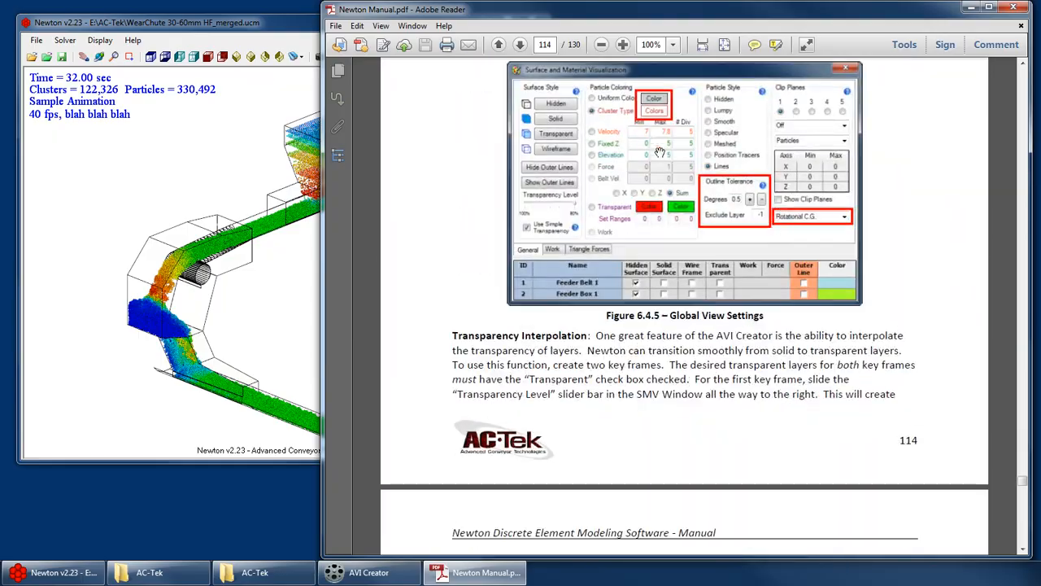
pyautogui.scroll(11, 732, 236)
pyautogui.scroll(20, 696, 248)
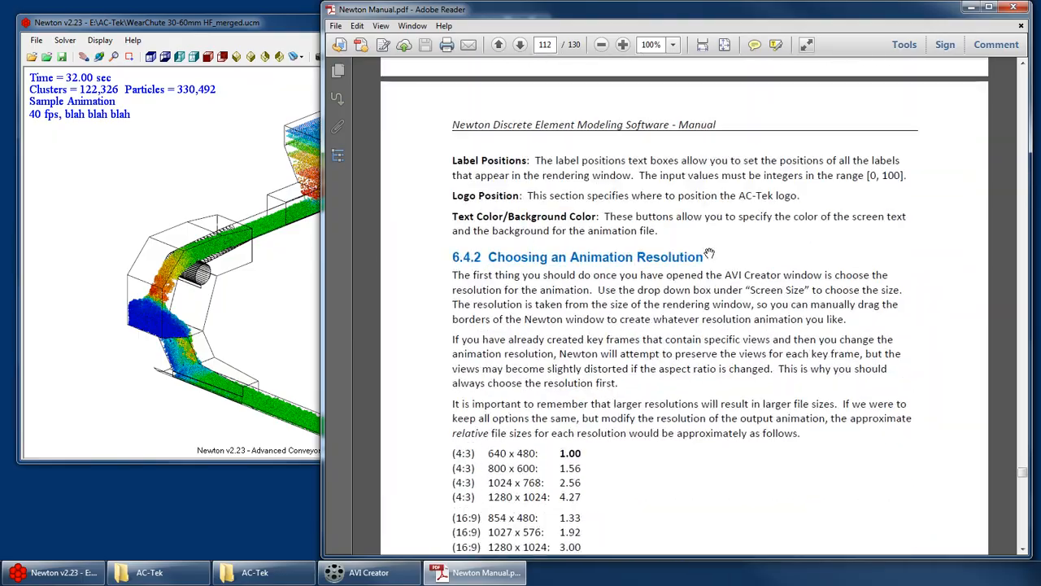
pyautogui.scroll(18, 709, 257)
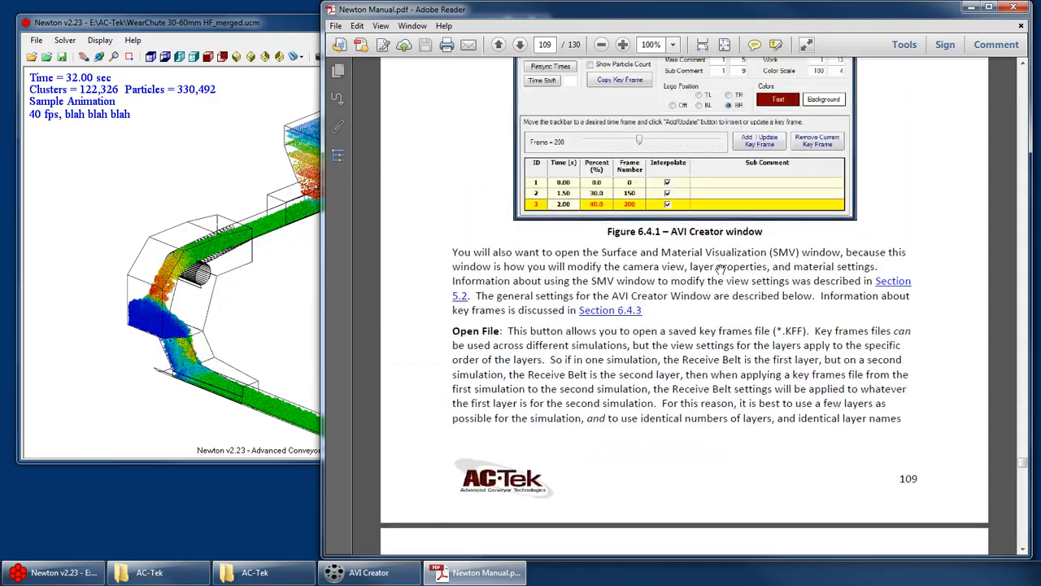
pyautogui.scroll(-20, 724, 261)
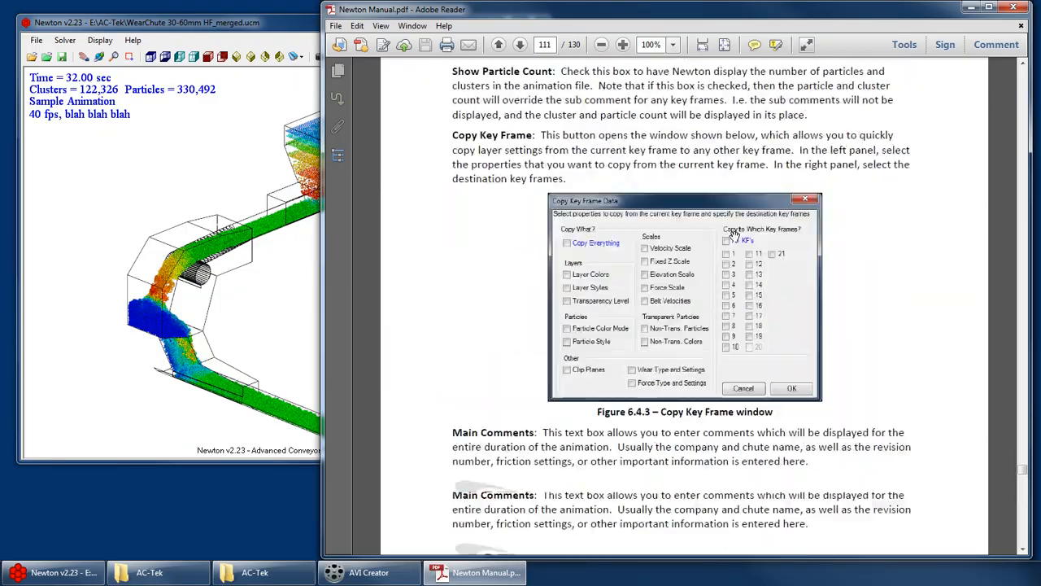
pyautogui.scroll(8, 722, 226)
pyautogui.scroll(8, 722, 225)
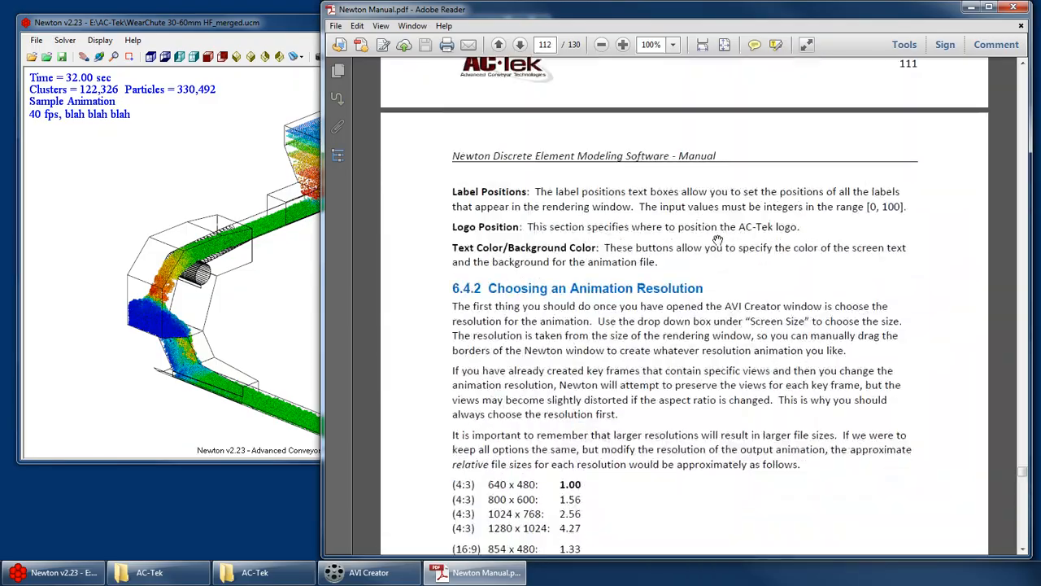
pyautogui.scroll(-5, 713, 248)
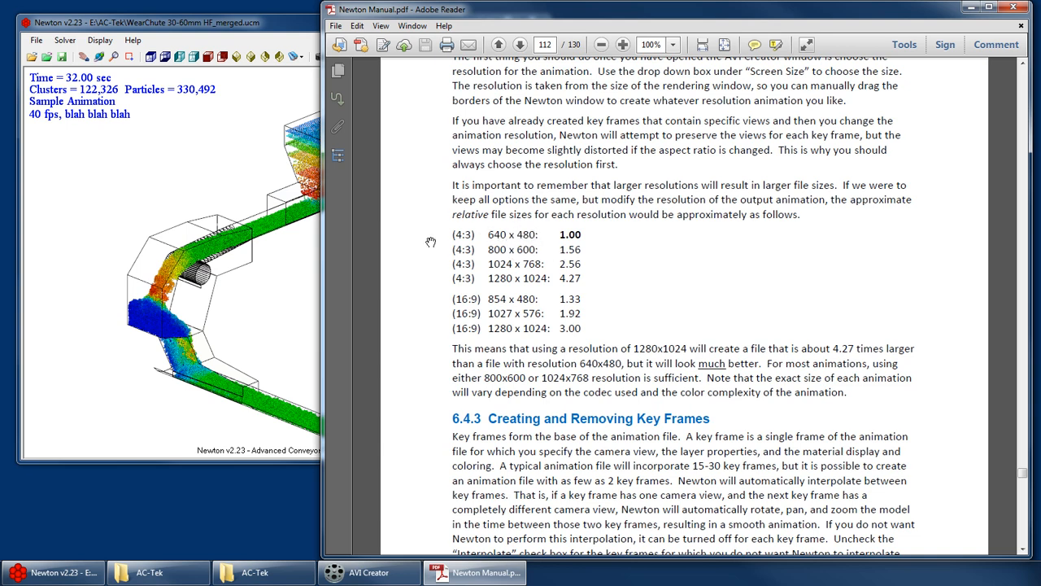
# Step: Move the manual out of the way, place the AVI Creator window beside the Newton window, and put the cursor in the main comments
pyautogui.moveTo(498, 12); pyautogui.dragTo(656, 22)
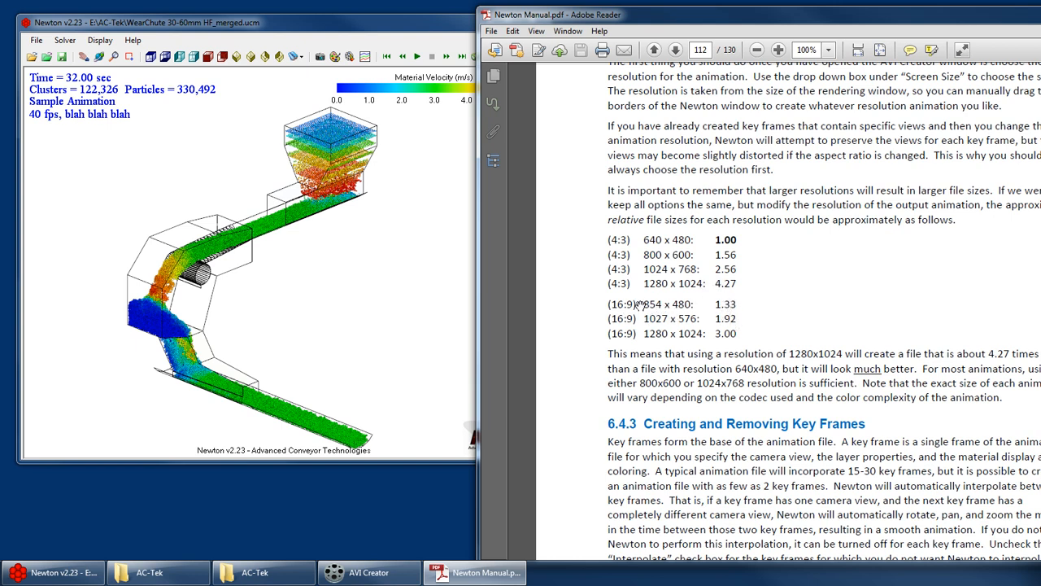
pyautogui.moveTo(817, 15); pyautogui.dragTo(527, 74)
pyautogui.click(832, 72)
pyautogui.moveTo(735, 45); pyautogui.dragTo(727, 26)
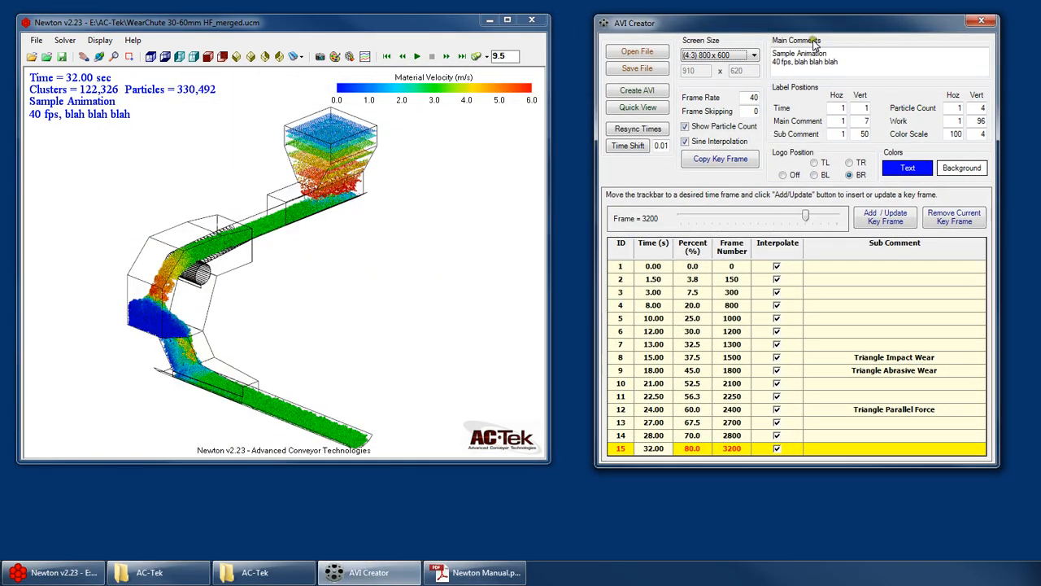
pyautogui.click(849, 59)
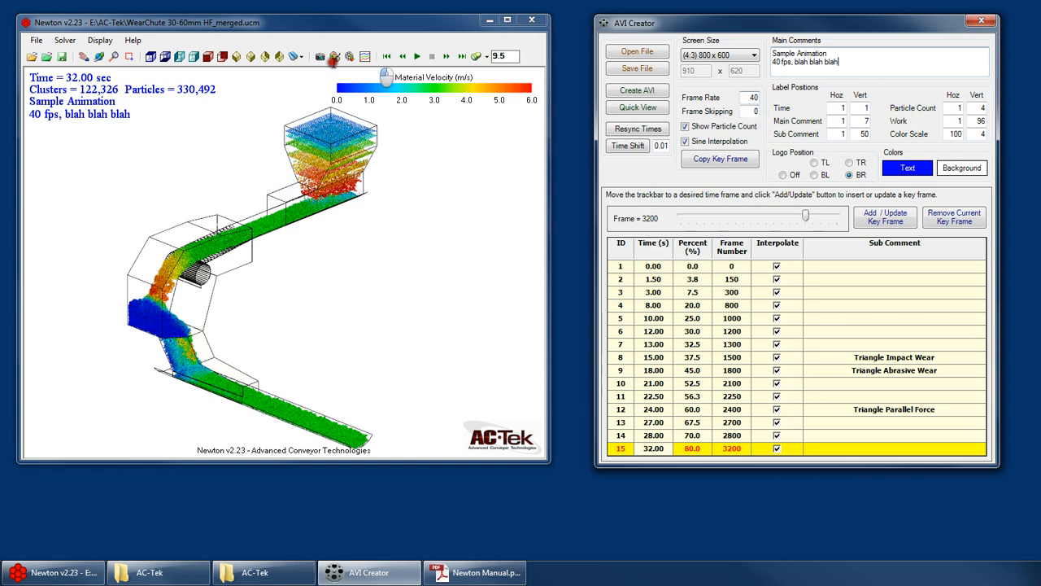
# Step: Open the Surface and Material Visualization window, move it below the AVI Creator's general settings to view its options, and close it
pyautogui.click(335, 57)
pyautogui.moveTo(326, 83); pyautogui.dragTo(817, 179)
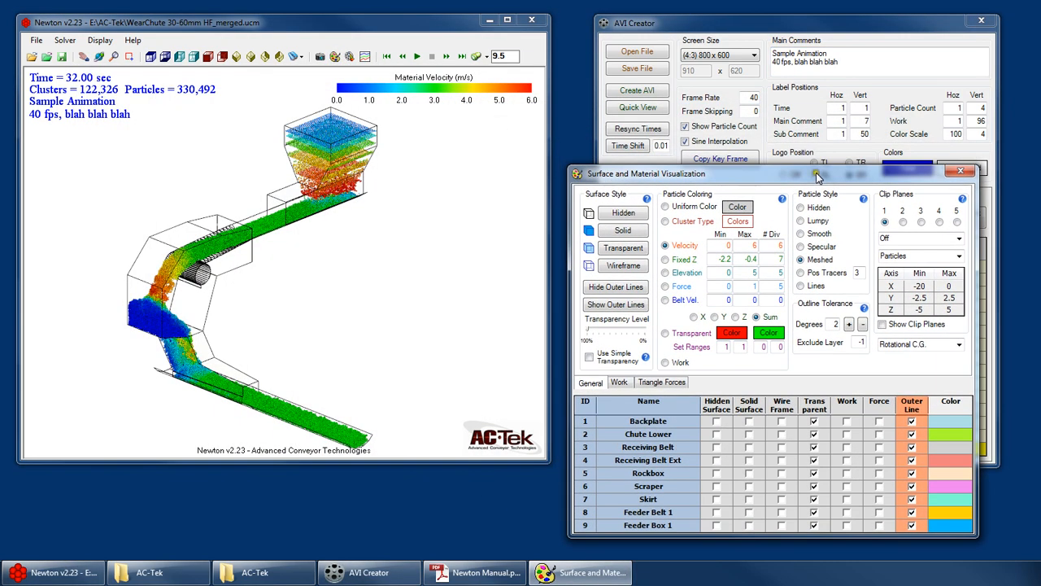
pyautogui.click(960, 170)
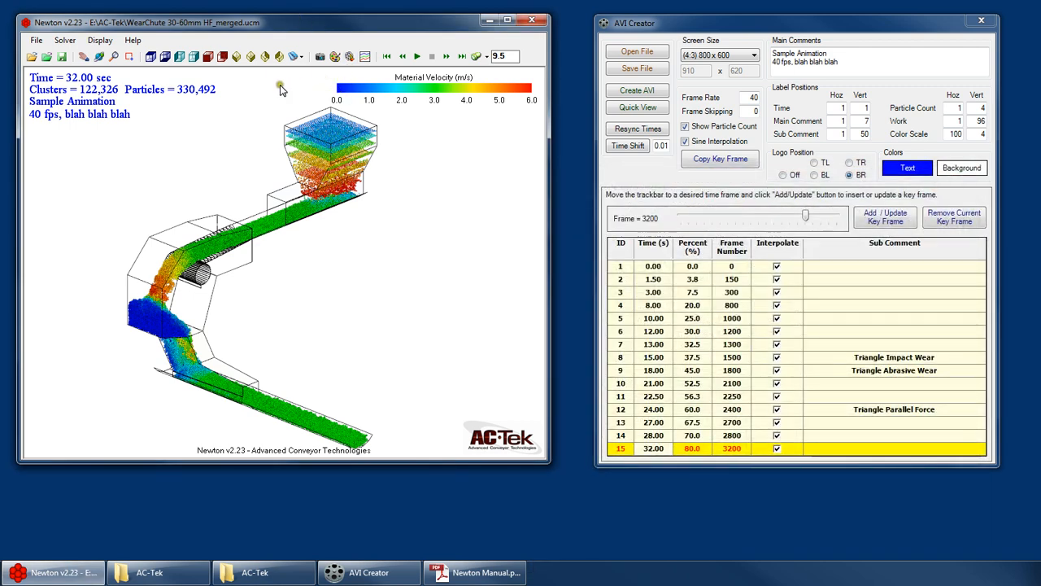